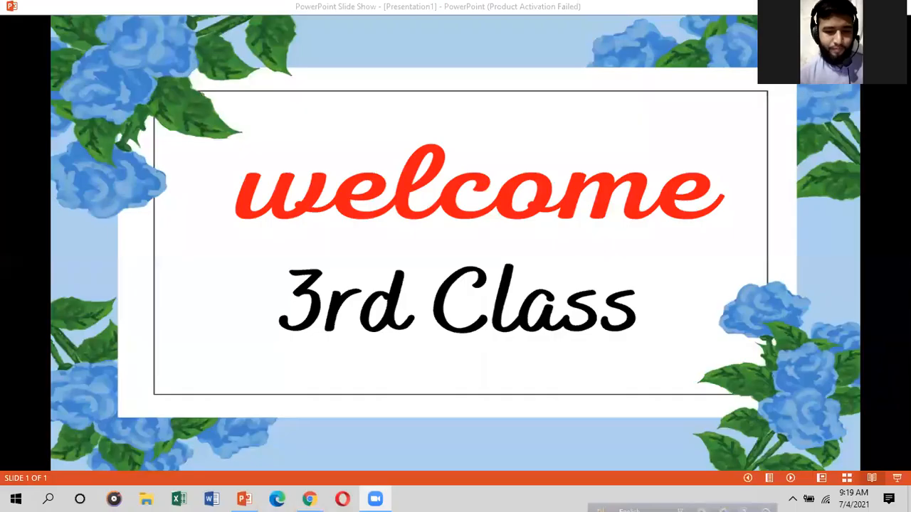
Step: Minimize the welcome 3rd Class slideshow in PowerPoint to reveal Canva's home page
left_click(856, 7)
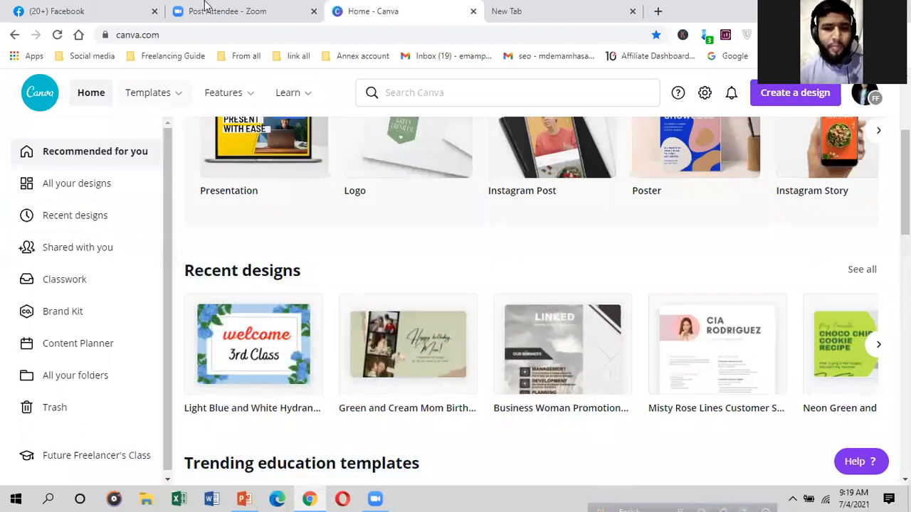
Step: Glance at the Zoom tab, return to Canva, shrink the browser window and show the desktop
left_click(207, 9)
left_click(388, 9)
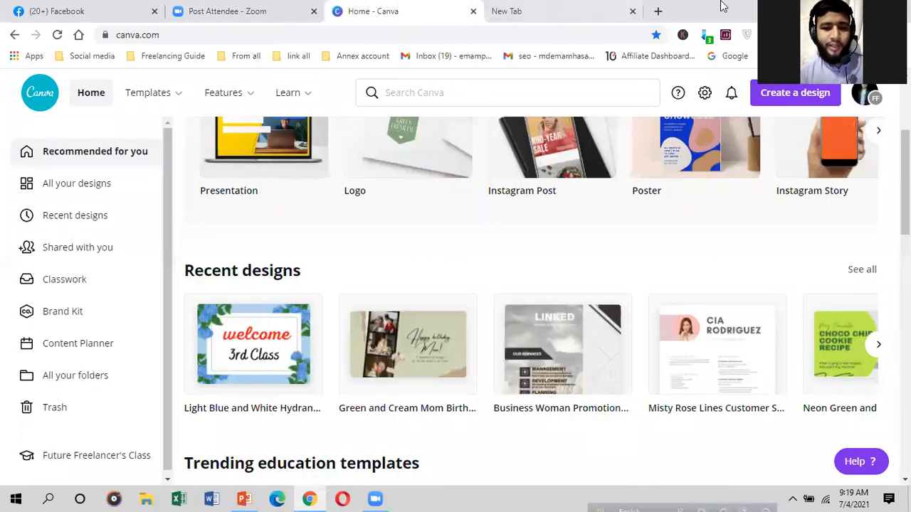
left_click(865, 6)
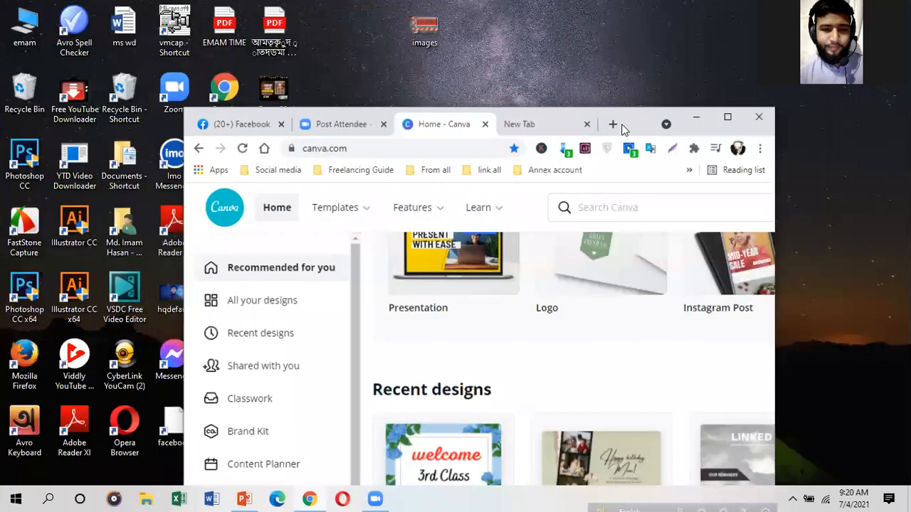
left_click_drag(684, 109, 693, 119)
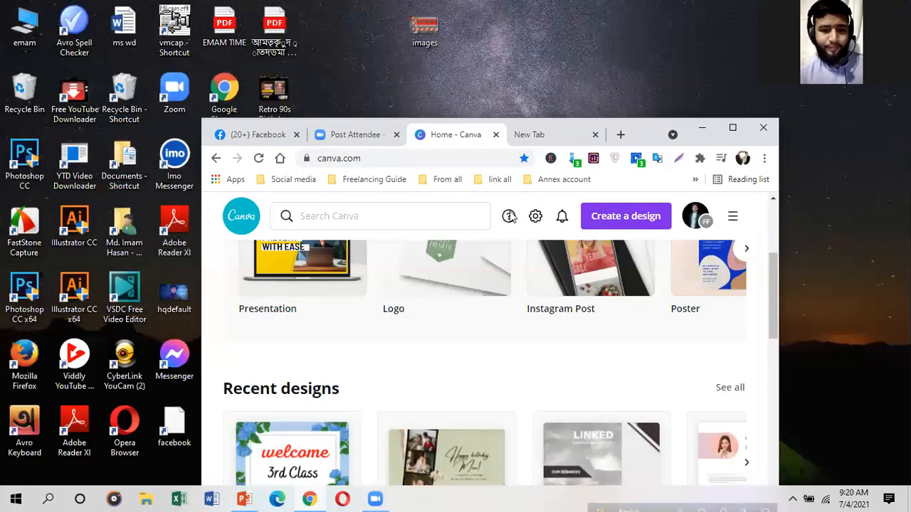
key("super+d")
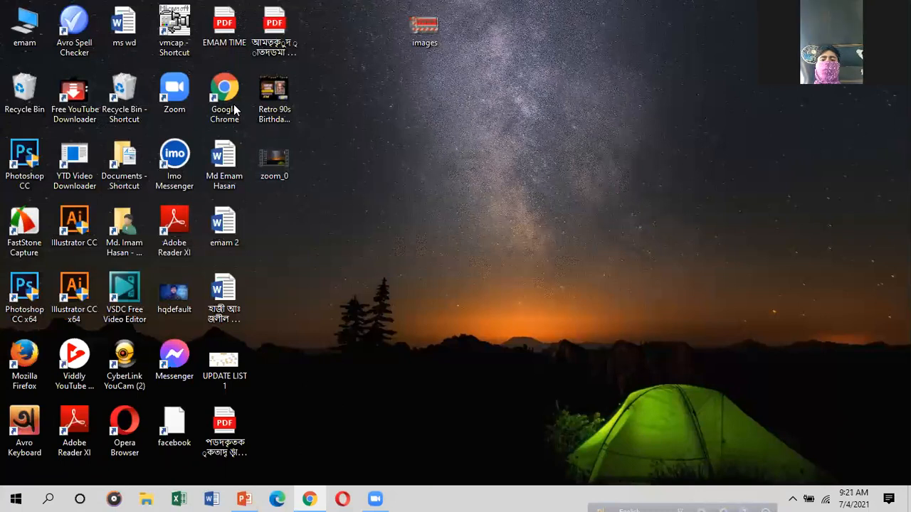
Step: Bring Chrome back and go to canva.com from the blank new tab
left_click(309, 499)
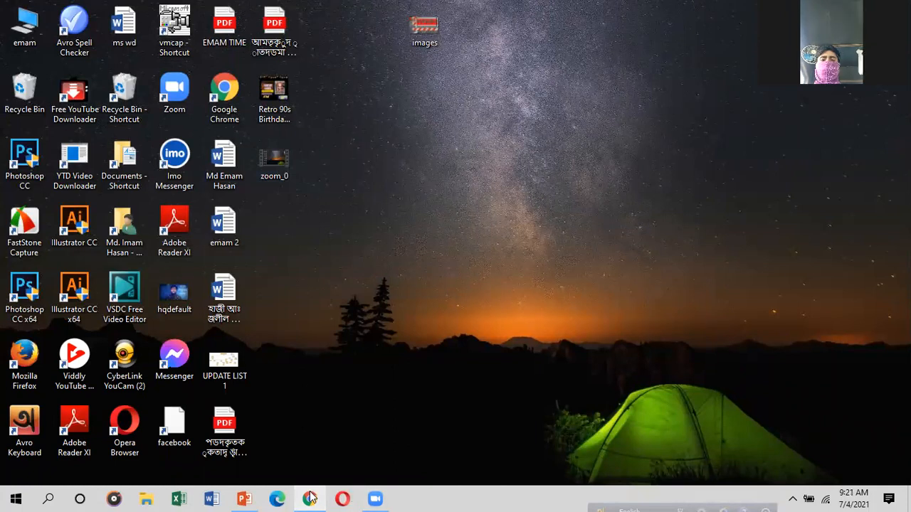
left_click(538, 136)
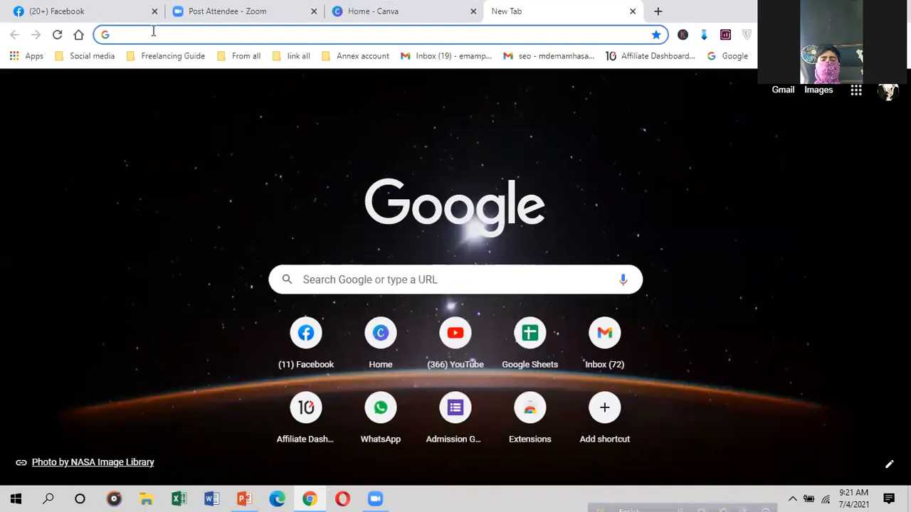
type("can")
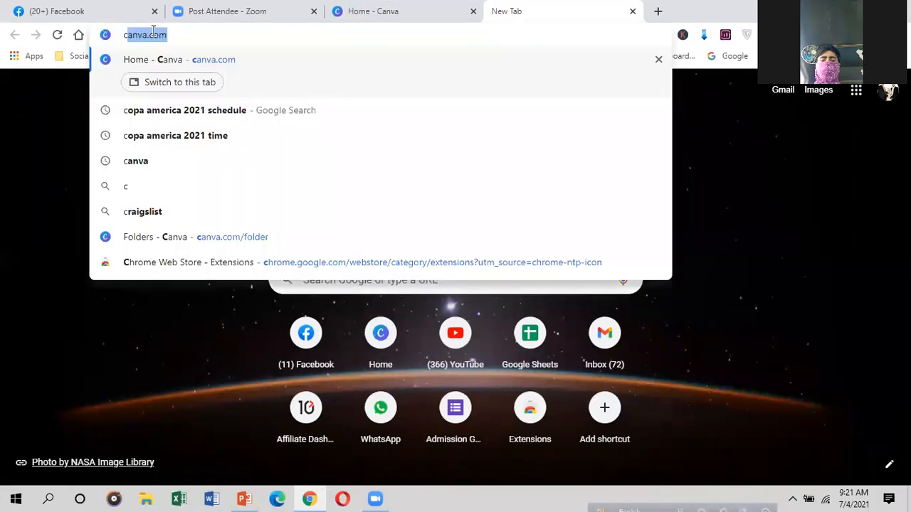
type("va")
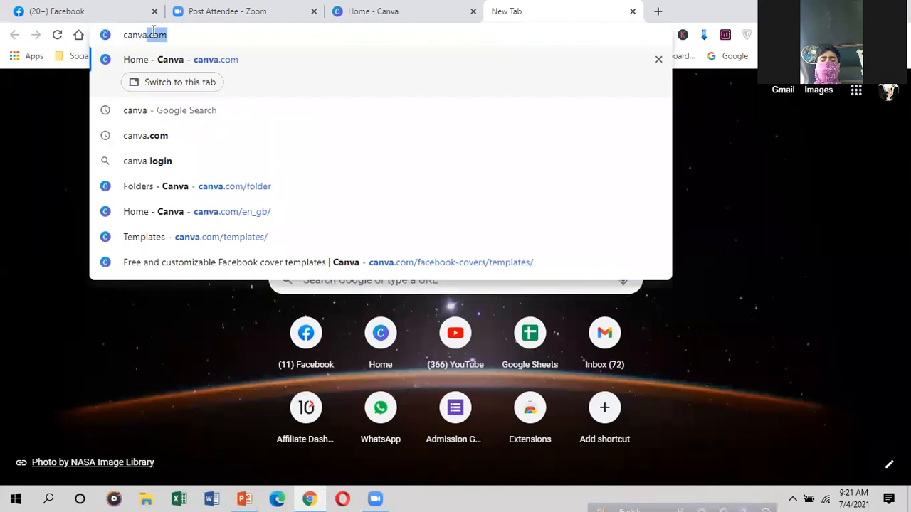
key("Return")
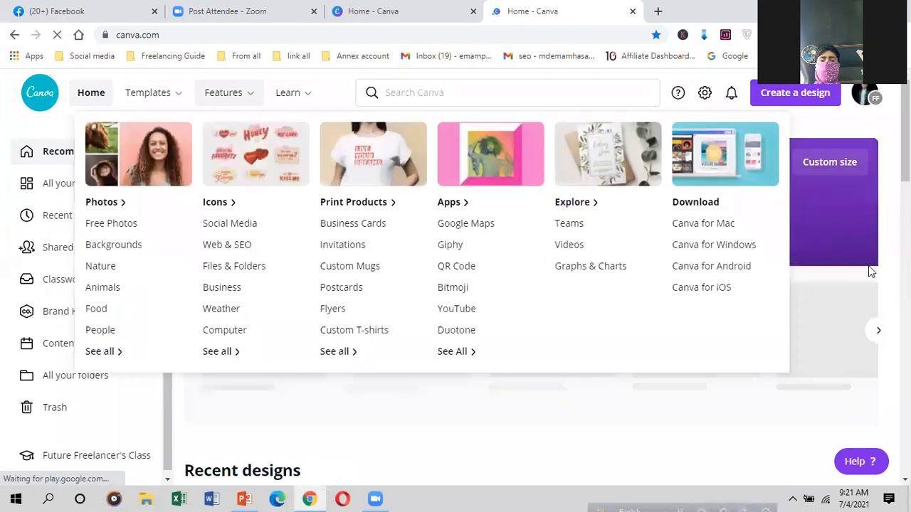
scroll(470, 279, "down", 3)
scroll(482, 281, "up", 3)
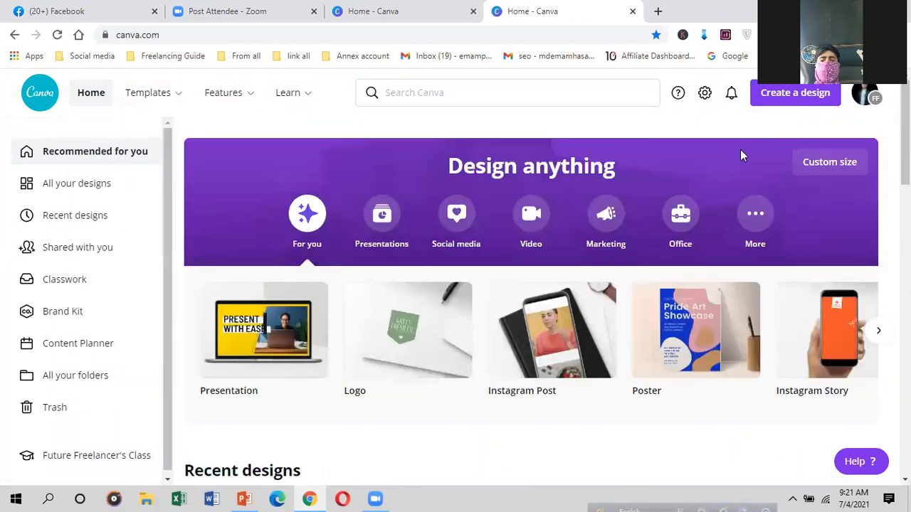
Step: Edit the address bar down to 'canva' and search Google for it
left_click(171, 37)
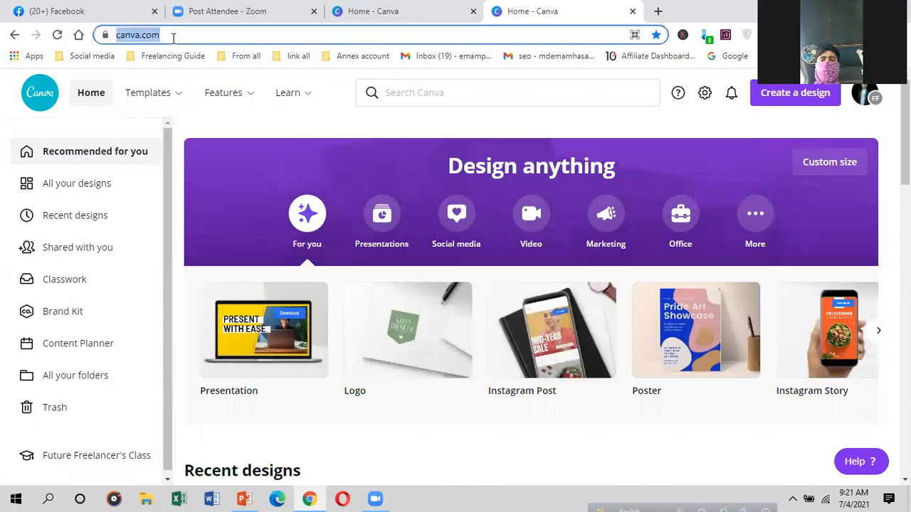
key("Right")
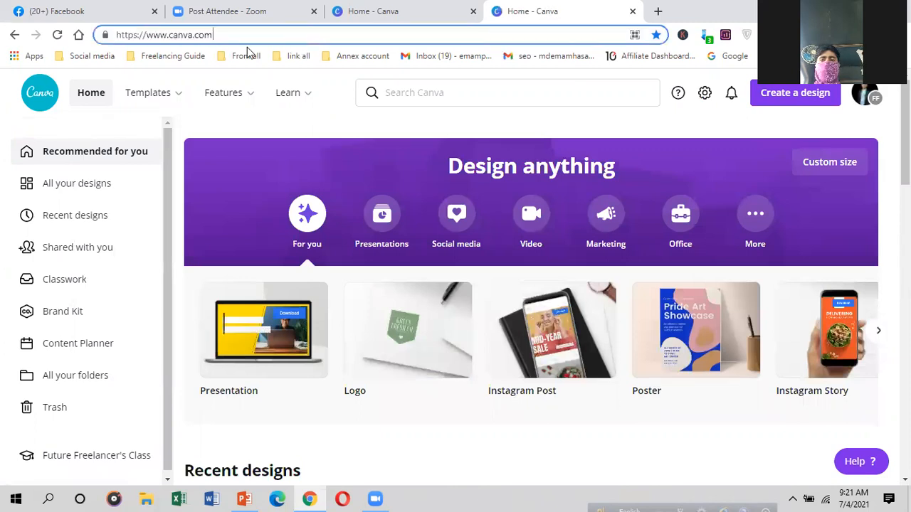
key("BackSpace")
key("BackSpace")
key("BackSpace")
key("BackSpace")
key("BackSpace")
key("BackSpace")
key("BackSpace")
key("BackSpace")
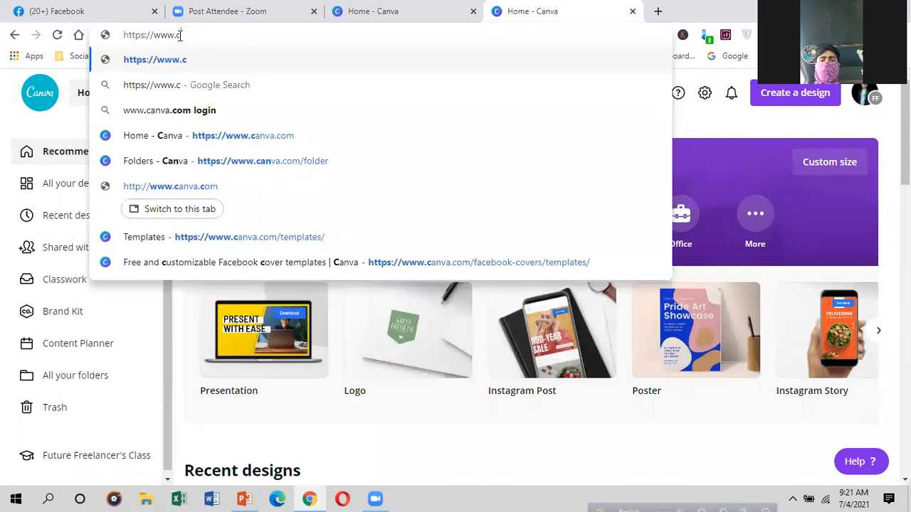
key("BackSpace")
key("BackSpace")
key("BackSpace")
key("BackSpace")
key("BackSpace")
key("BackSpace")
key("BackSpace")
key("BackSpace")
key("BackSpace")
key("BackSpace")
key("BackSpace")
key("BackSpace")
key("BackSpace")
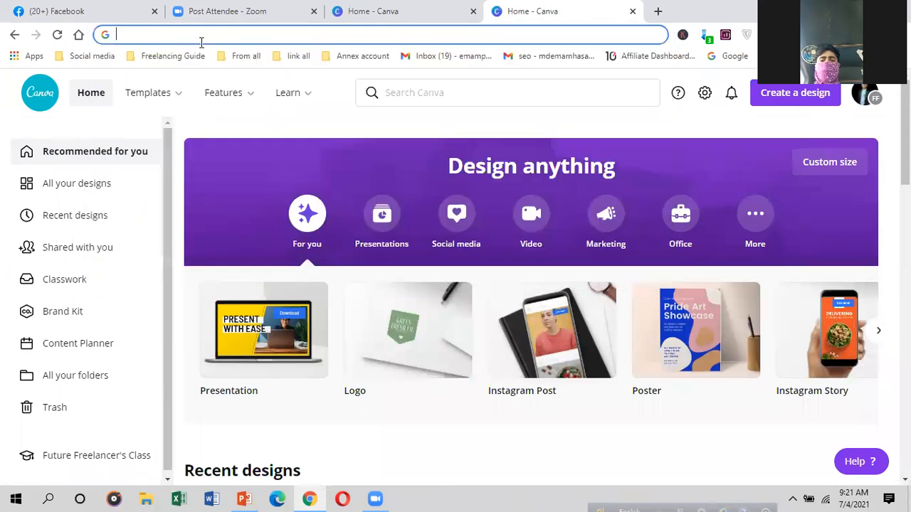
type("cfa")
key("BackSpace")
key("BackSpace")
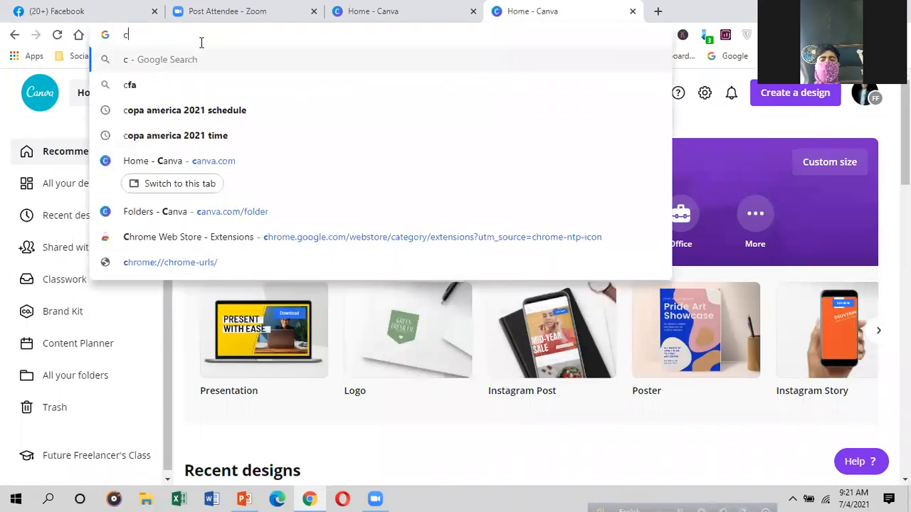
type("anva.com")
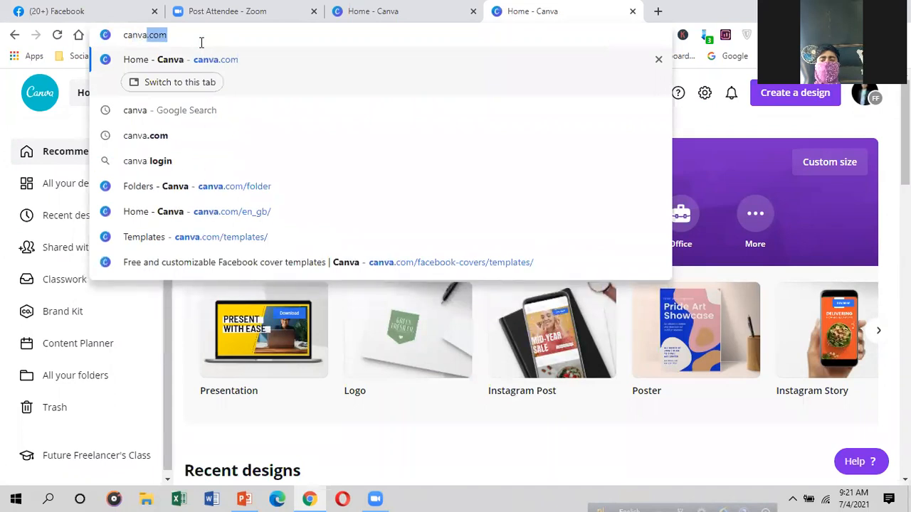
key("BackSpace")
key("BackSpace")
key("BackSpace")
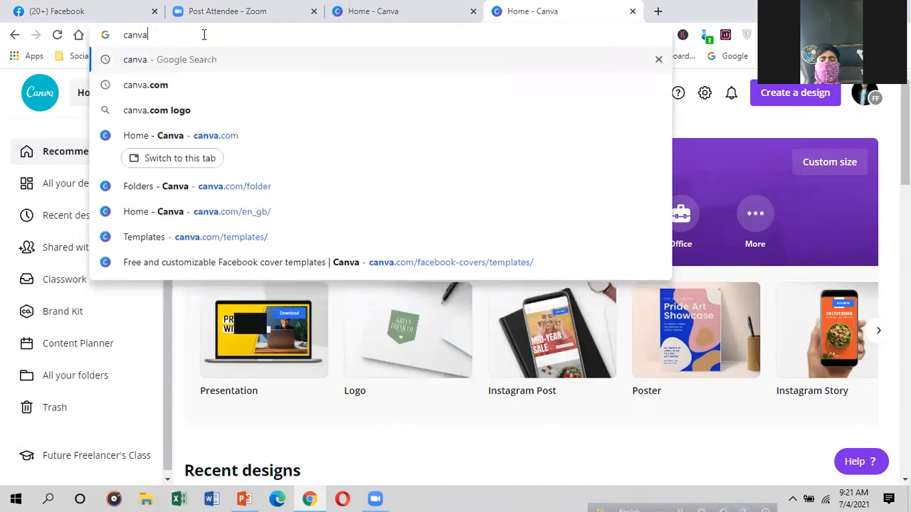
key("Return")
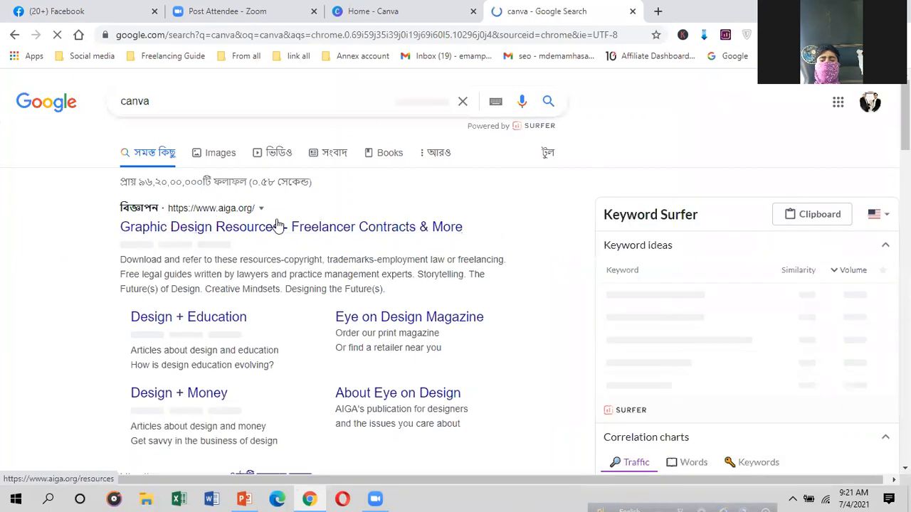
Step: Rerun the Google search for 'canva' from the address bar
scroll(136, 245, "down", 2)
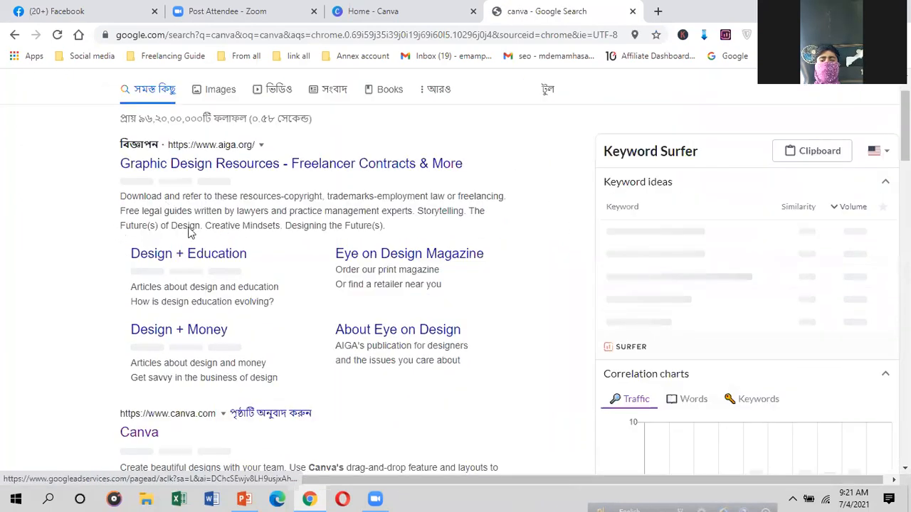
scroll(248, 374, "up", 2)
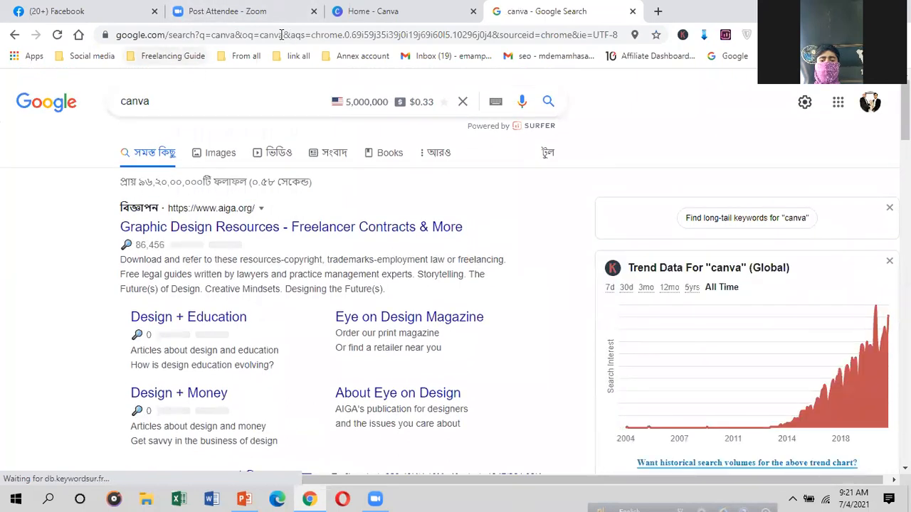
left_click(605, 36)
key("BackSpace")
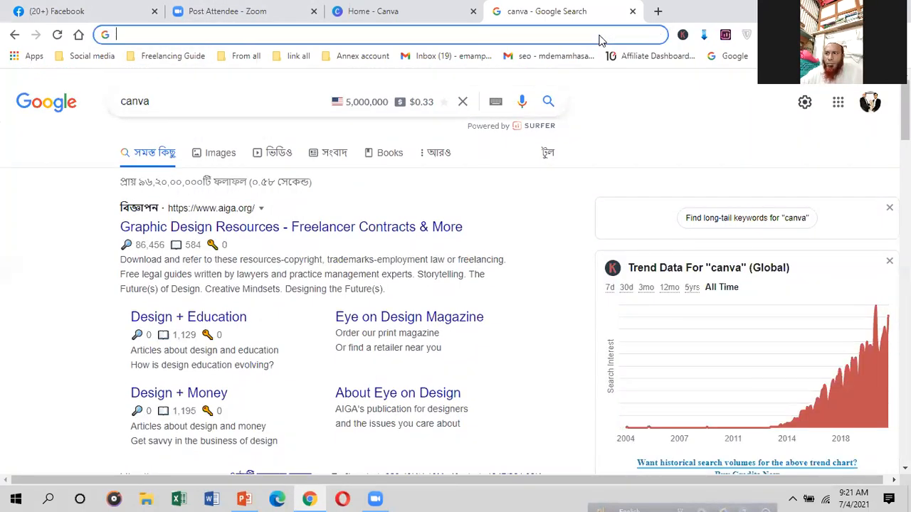
type("c")
key("Return")
type("ca")
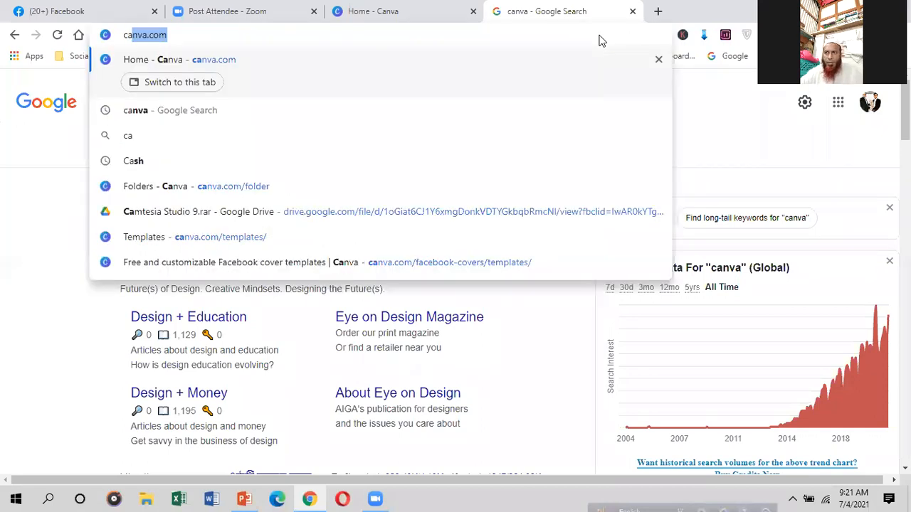
type("nva")
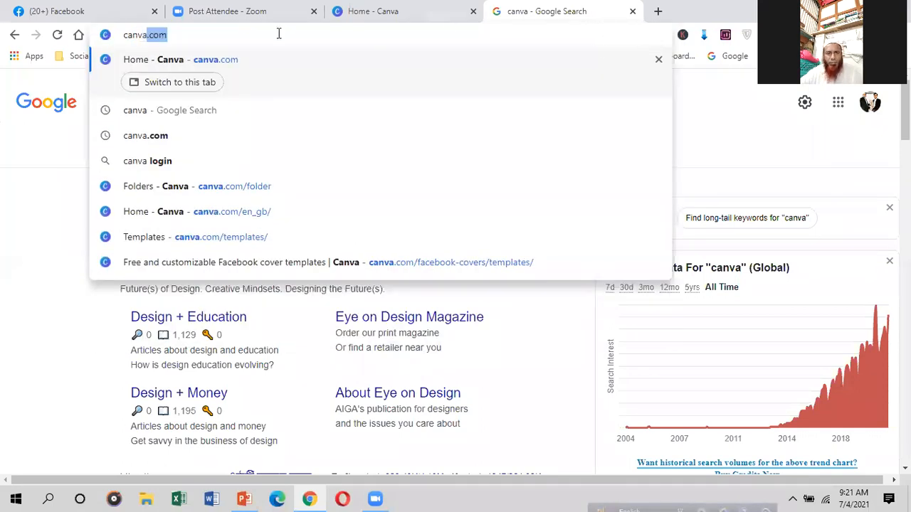
type(".com")
key("BackSpace")
key("BackSpace")
key("BackSpace")
key("BackSpace")
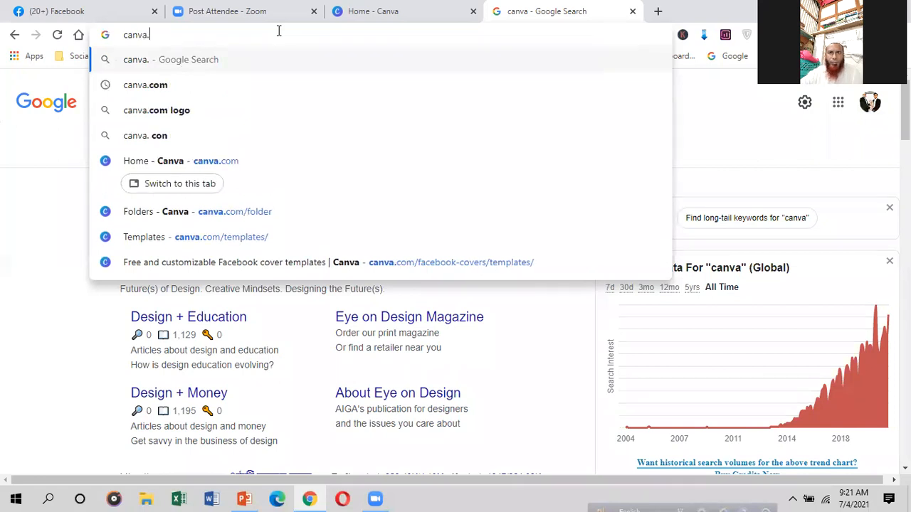
key("Return")
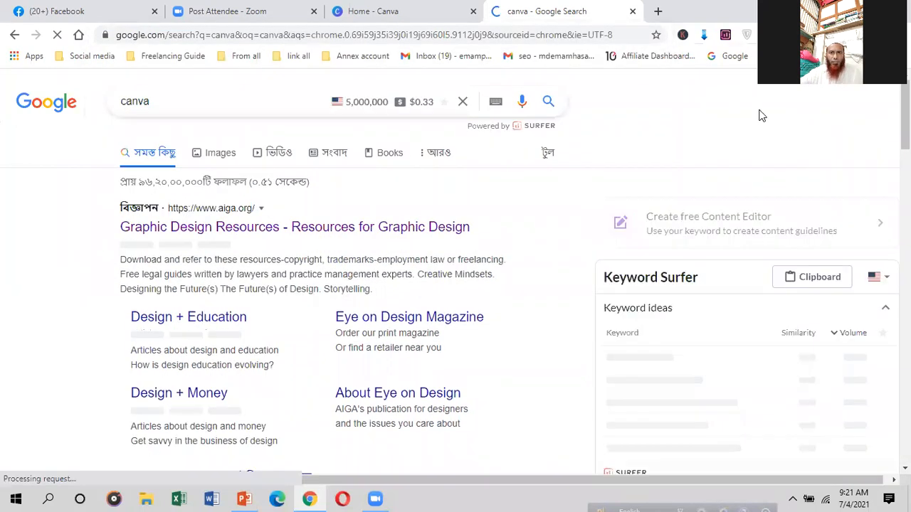
scroll(183, 294, "down", 3)
scroll(135, 261, "down", 4)
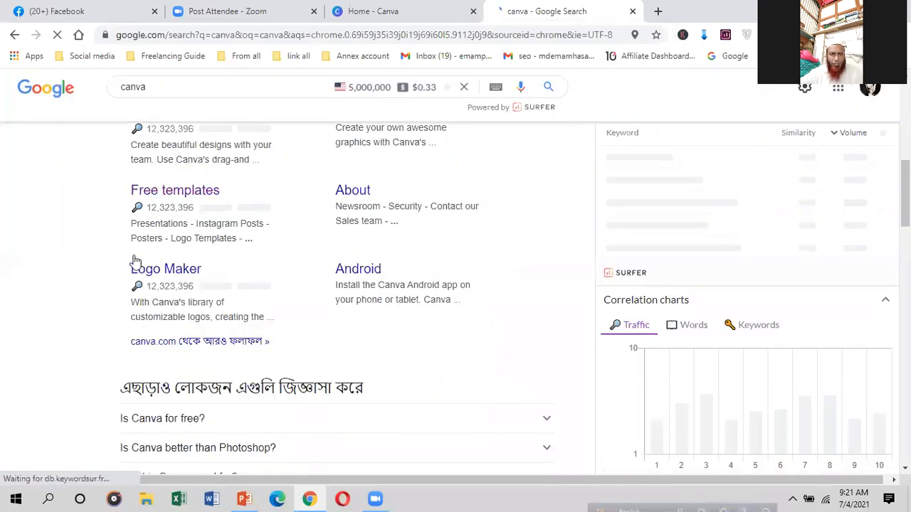
scroll(174, 300, "down", 2)
scroll(179, 283, "up", 5)
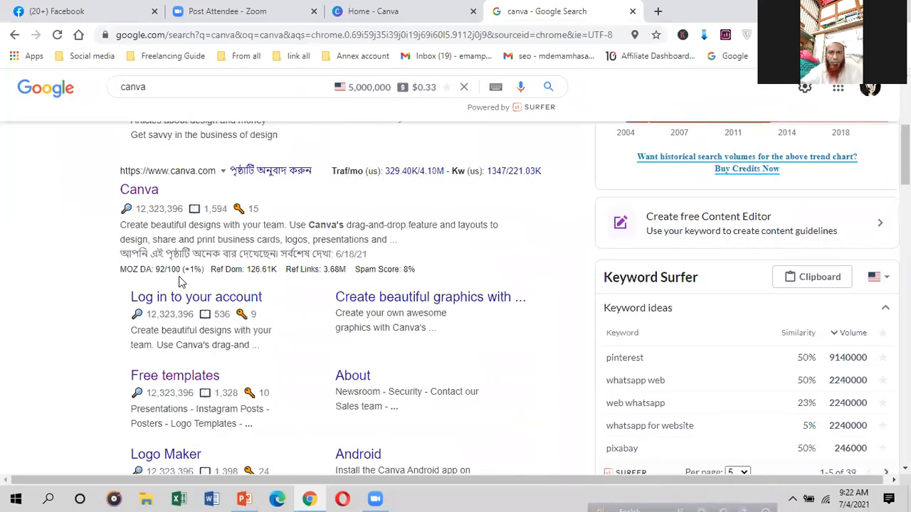
scroll(130, 335, "up", 3)
scroll(131, 335, "down", 1)
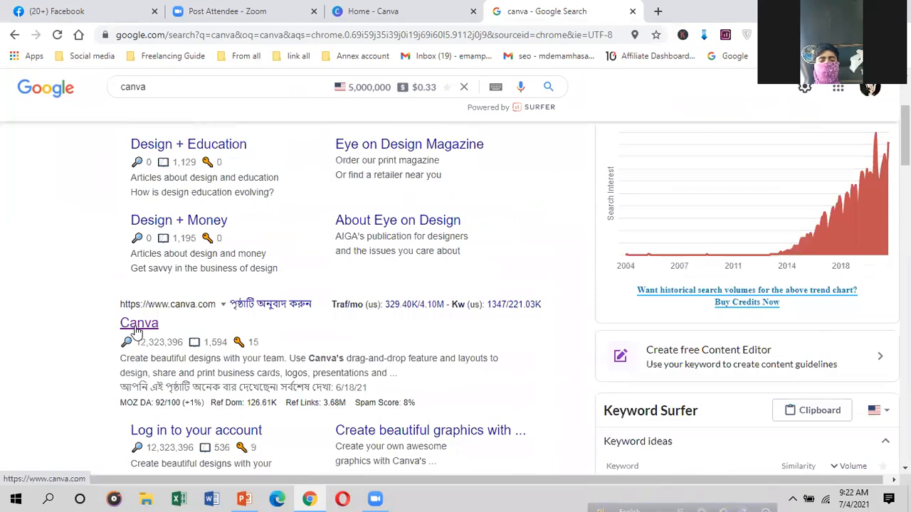
left_click(136, 326)
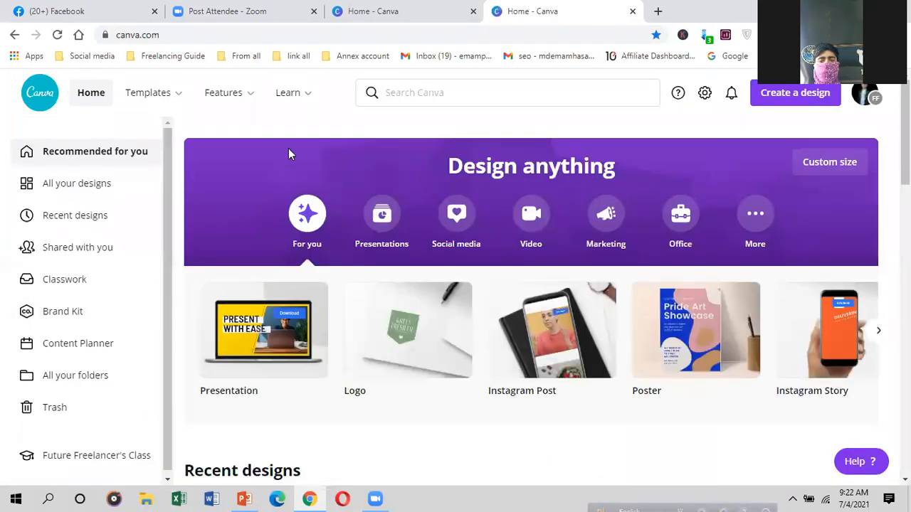
Step: Sign out of Canva from the profile avatar menu and view the login page
left_click(875, 105)
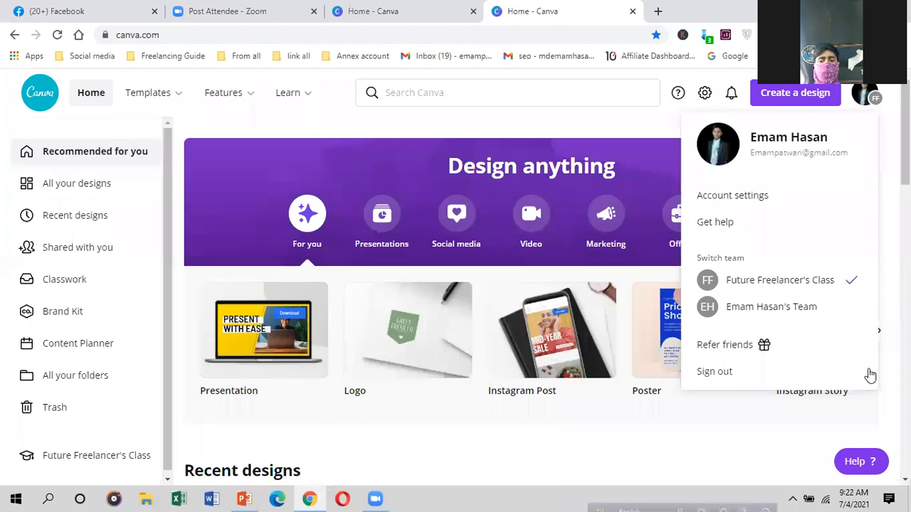
left_click(739, 372)
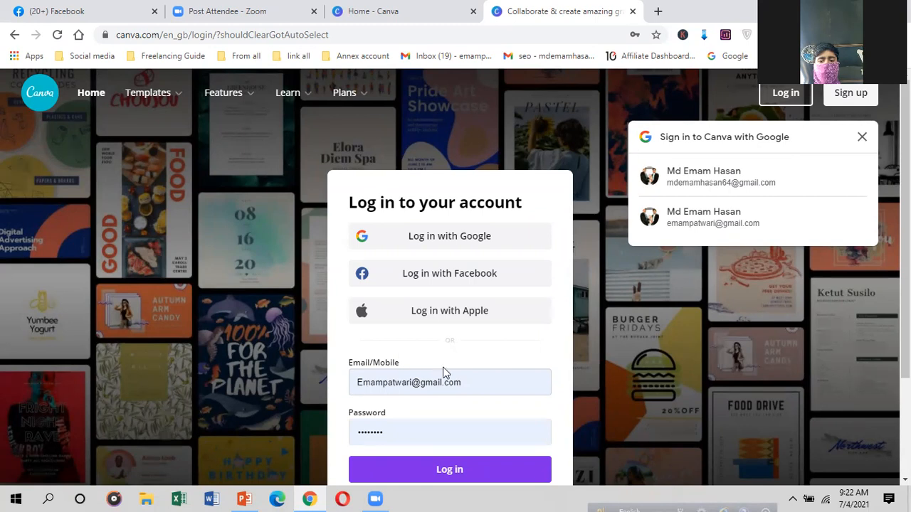
scroll(468, 408, "down", 1)
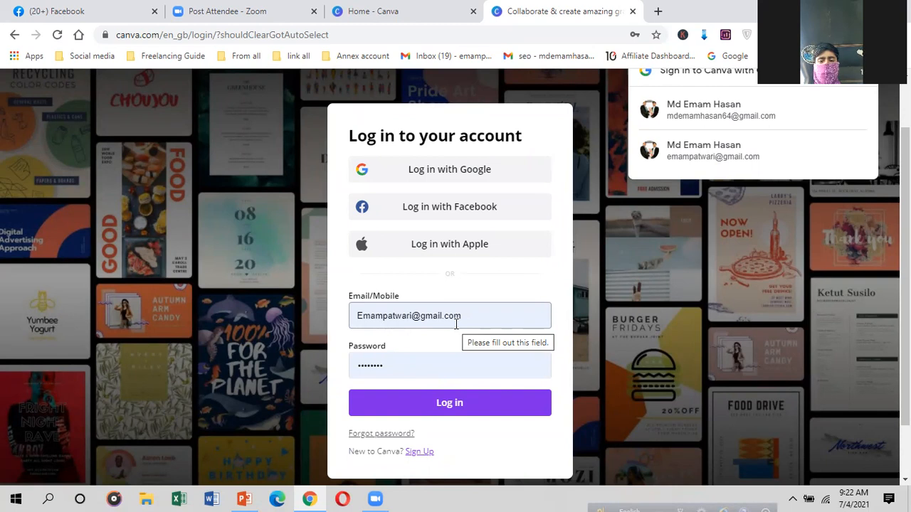
Step: Return to the signed-in Home - Canva tab and browse the Features and Templates menus
left_click(353, 10)
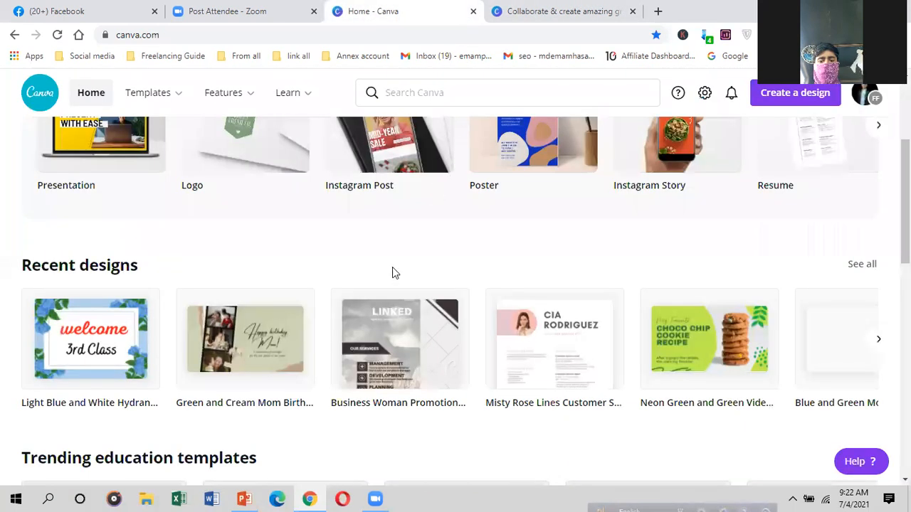
scroll(826, 183, "up", 2)
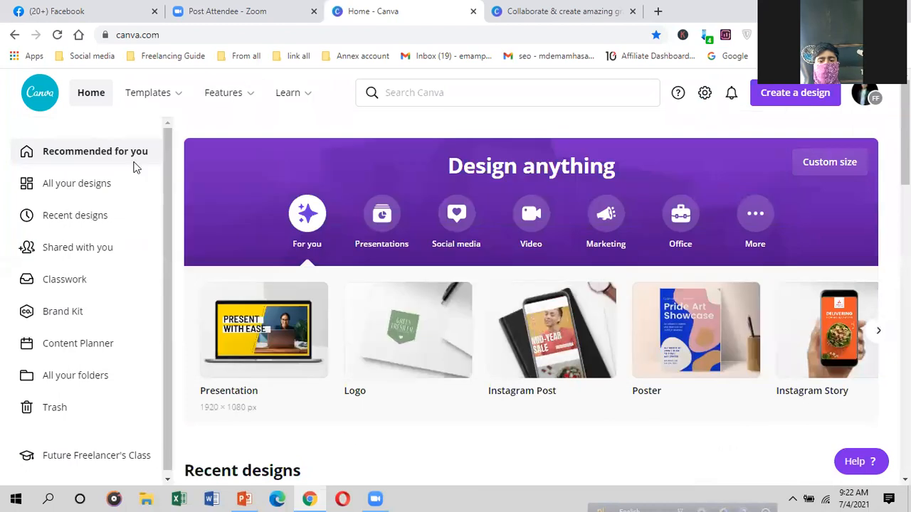
mouse_move(238, 110)
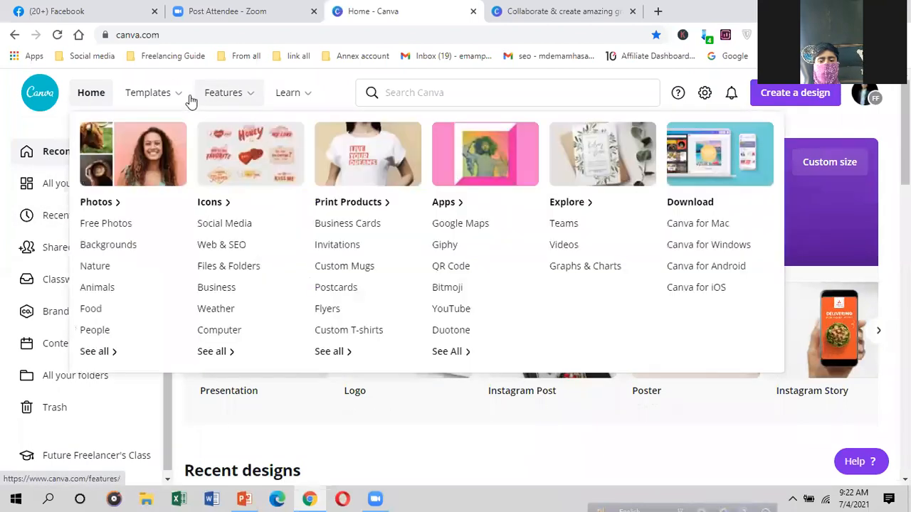
mouse_move(155, 98)
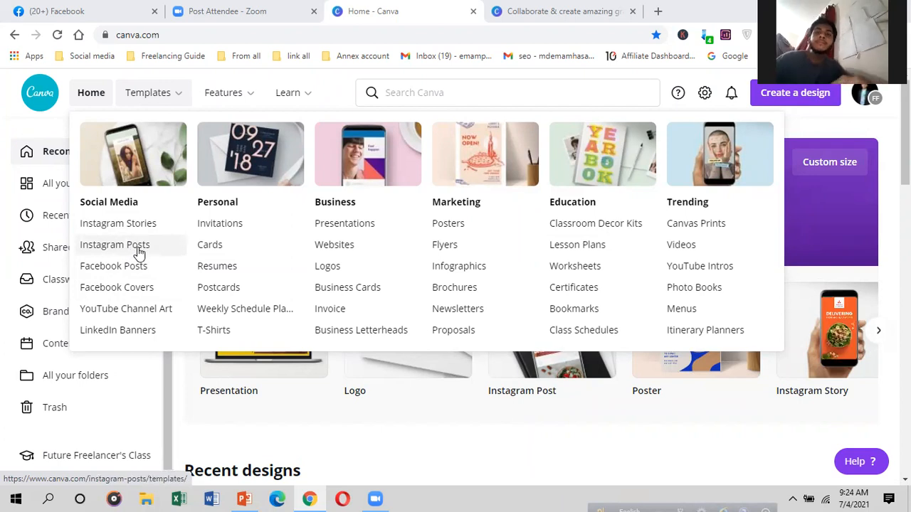
Step: Open the Food stock photos page from the Photos list under Features
scroll(370, 388, "down", 2)
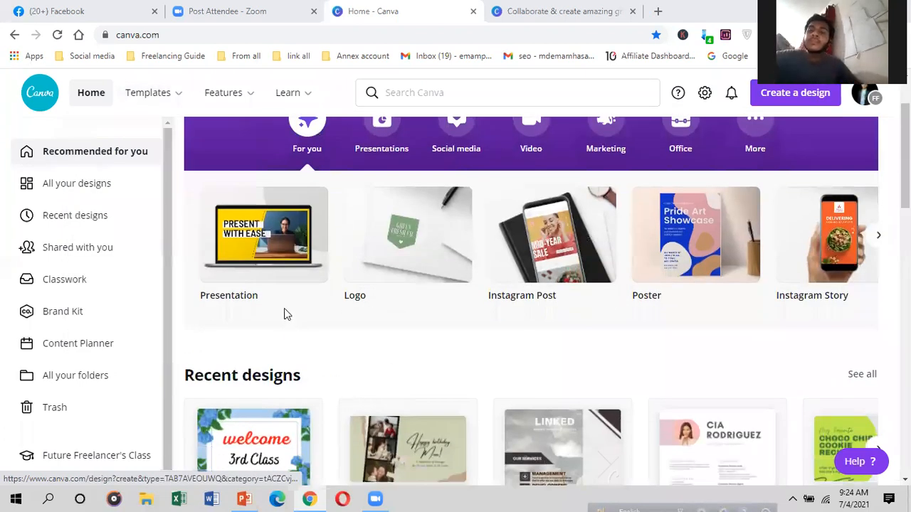
scroll(358, 382, "down", 6)
scroll(738, 345, "up", 8)
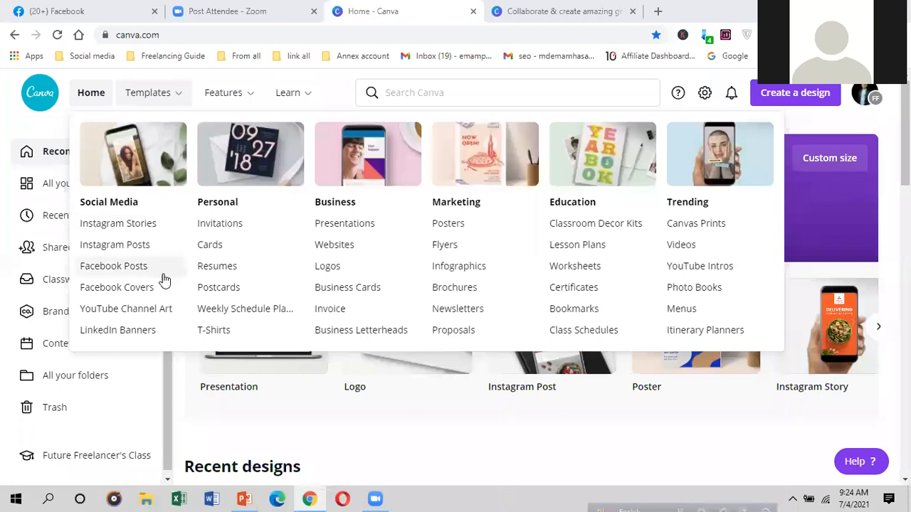
mouse_move(214, 98)
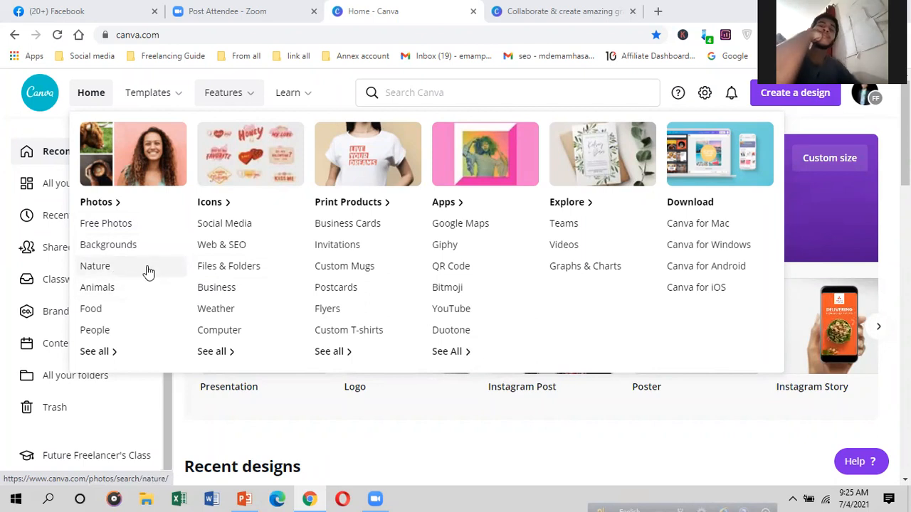
left_click(91, 311)
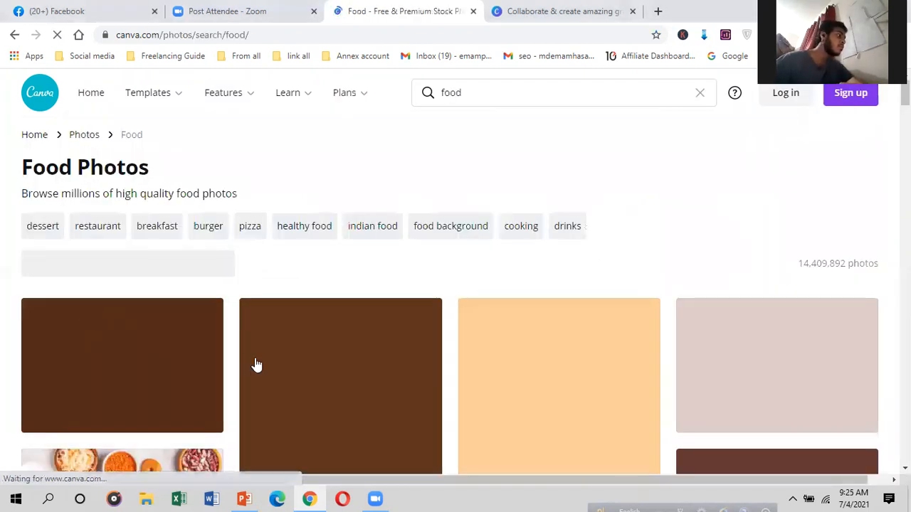
Step: Scroll the Food Photos page and look over the Features, Learn and Plans menus
scroll(256, 349, "down", 2)
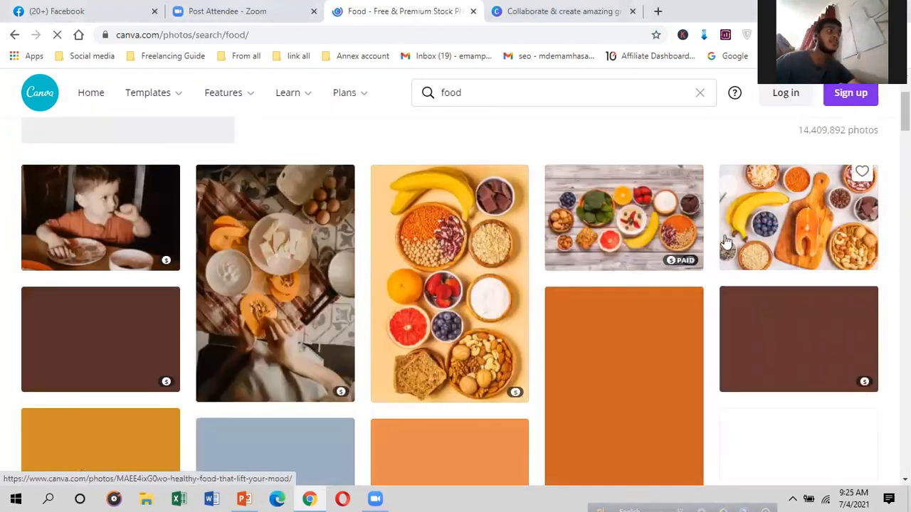
scroll(669, 267, "down", 2)
scroll(473, 288, "up", 3)
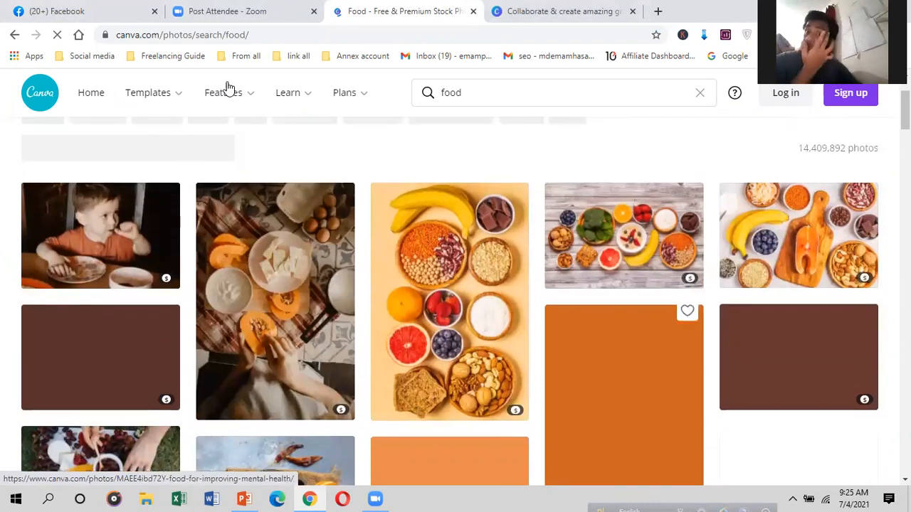
mouse_move(227, 96)
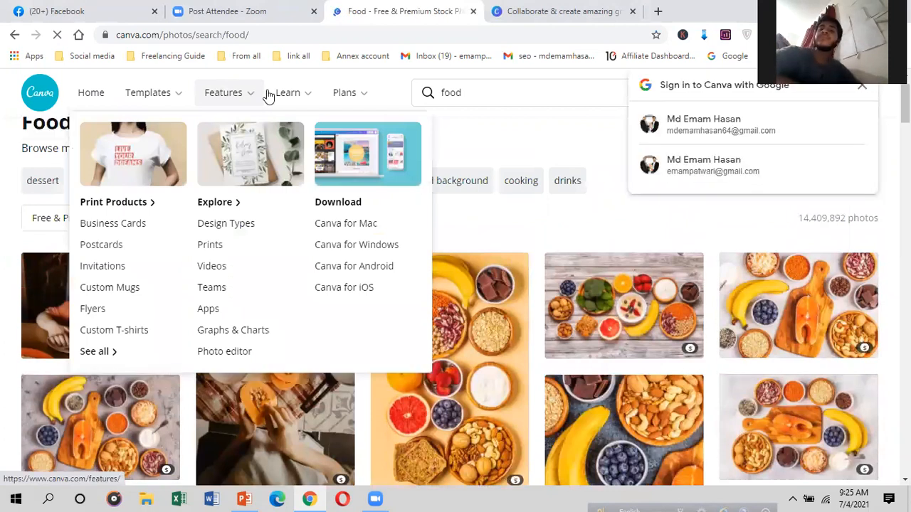
mouse_move(278, 96)
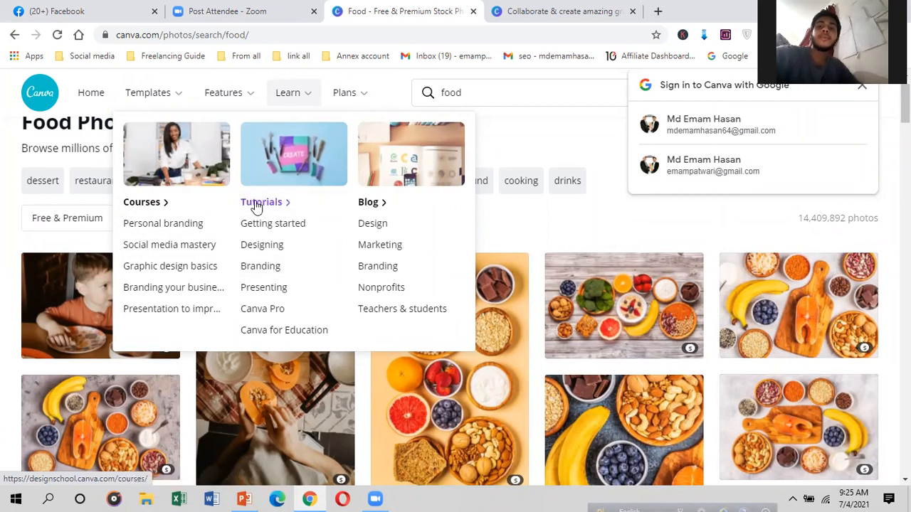
mouse_move(349, 96)
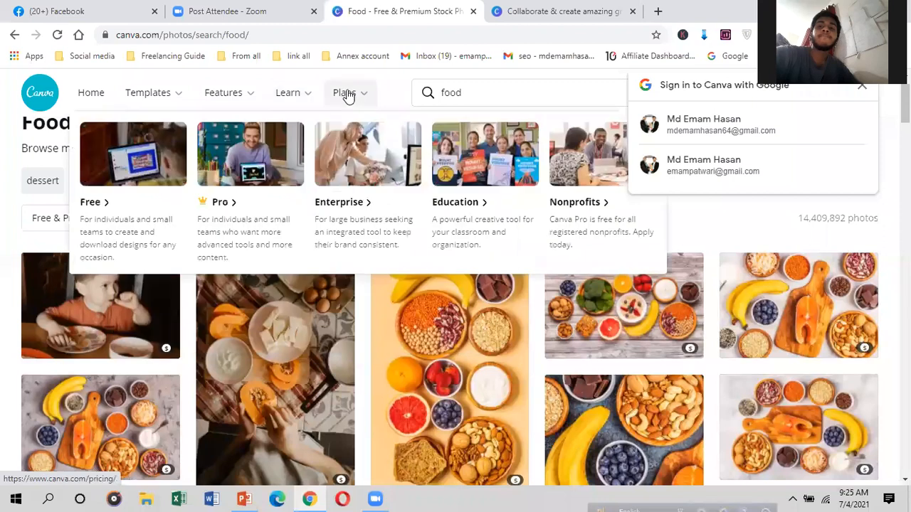
Step: Dismiss the Google prompt, try email sign-up, then log back in from the login tab
left_click(859, 89)
left_click(836, 98)
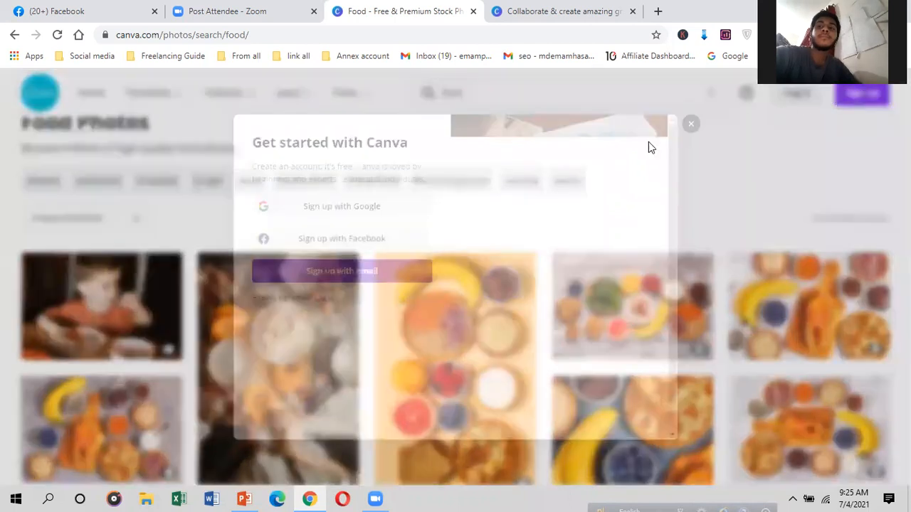
left_click(350, 279)
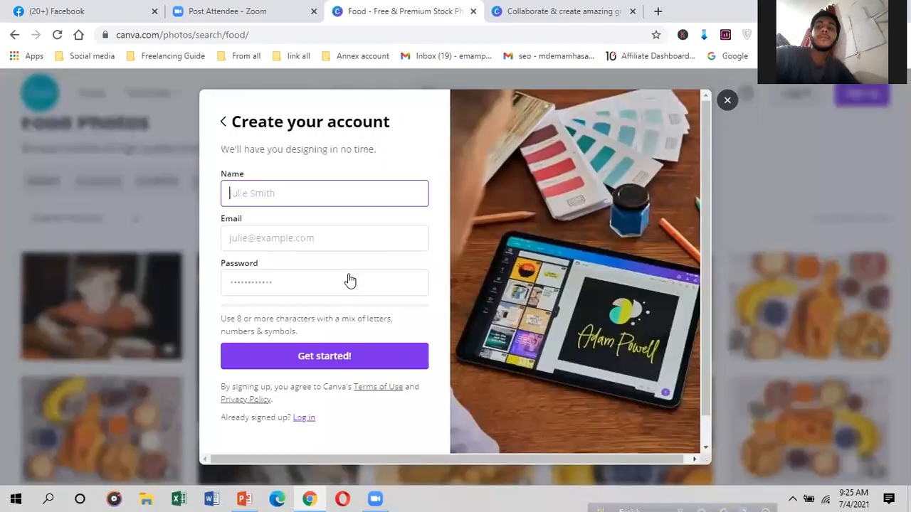
left_click(523, 13)
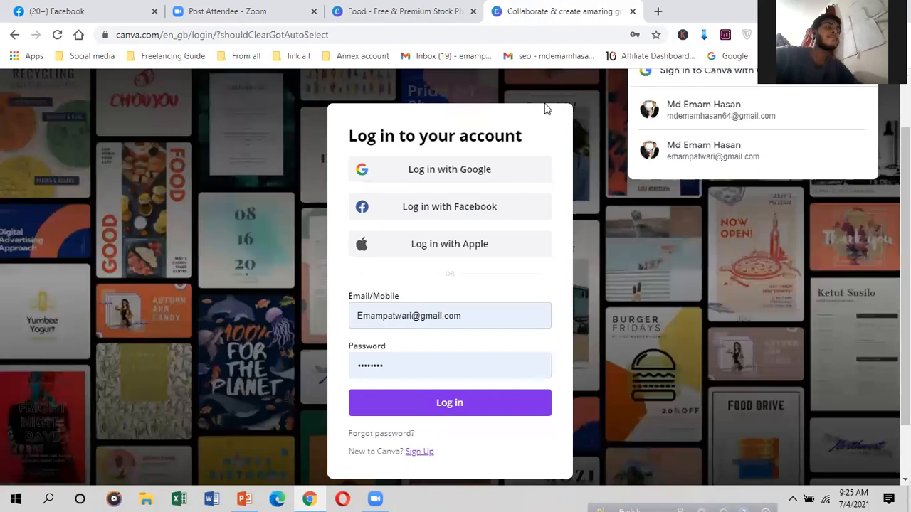
left_click(442, 399)
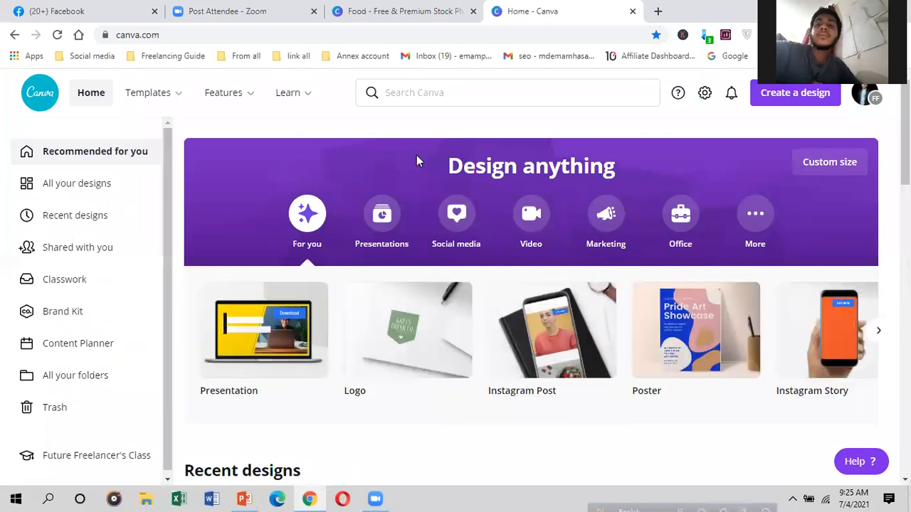
scroll(413, 335, "down", 2)
scroll(325, 235, "up", 2)
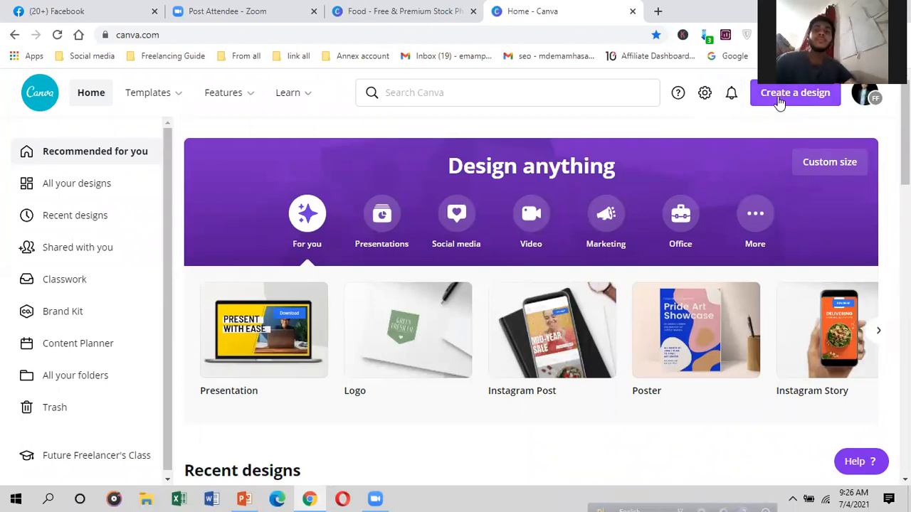
left_click(485, 91)
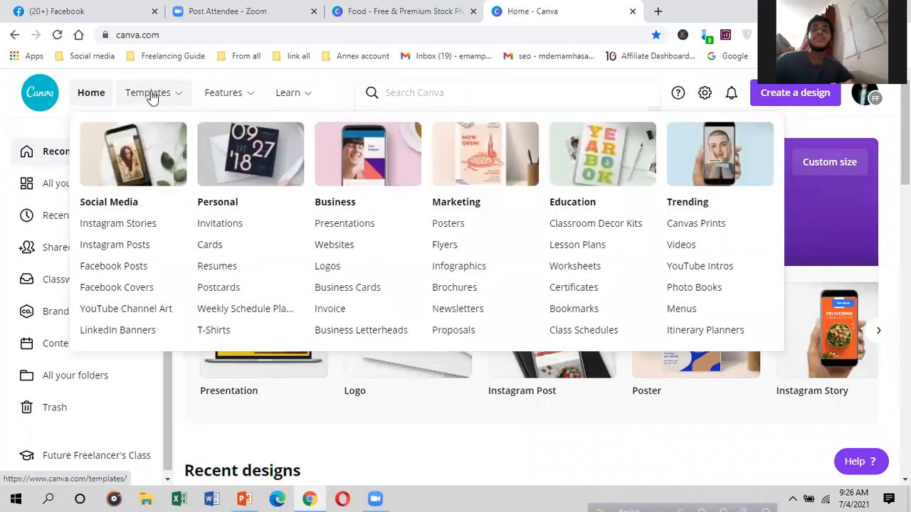
left_click(773, 97)
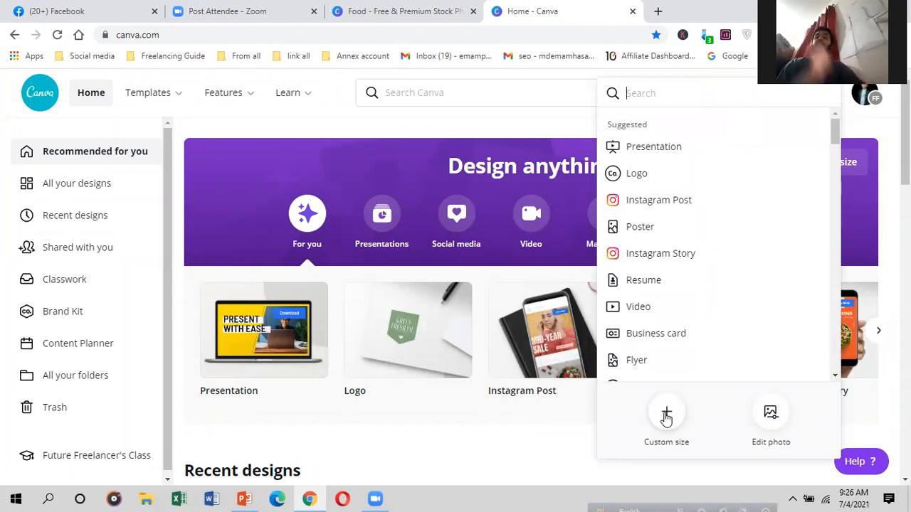
left_click(665, 417)
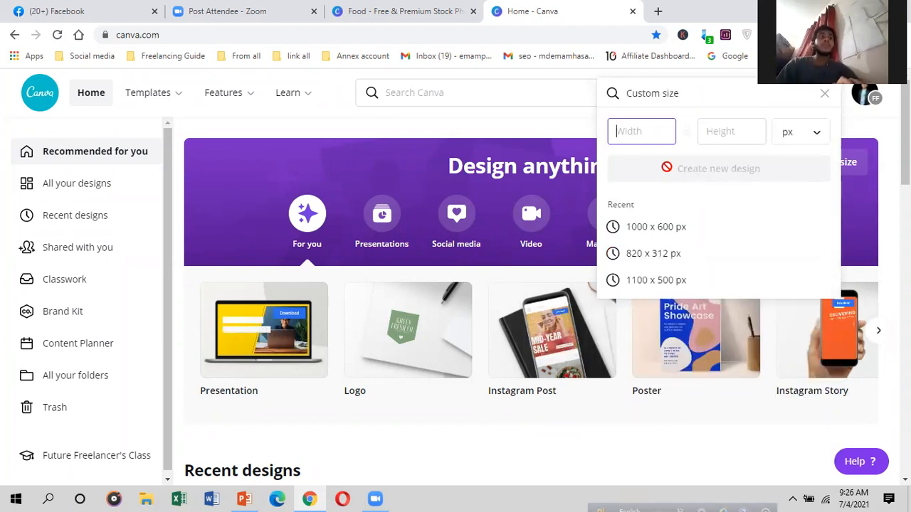
left_click(824, 93)
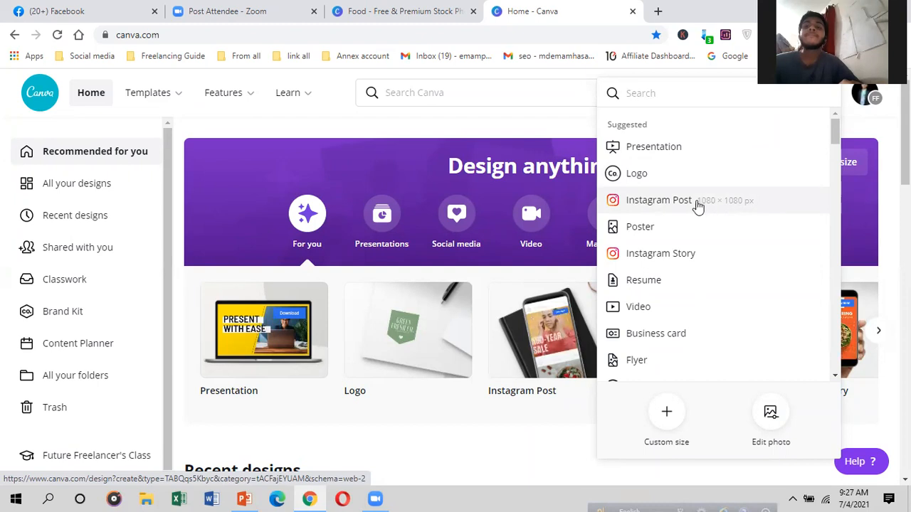
scroll(659, 302, "down", 2)
scroll(659, 302, "down", 15)
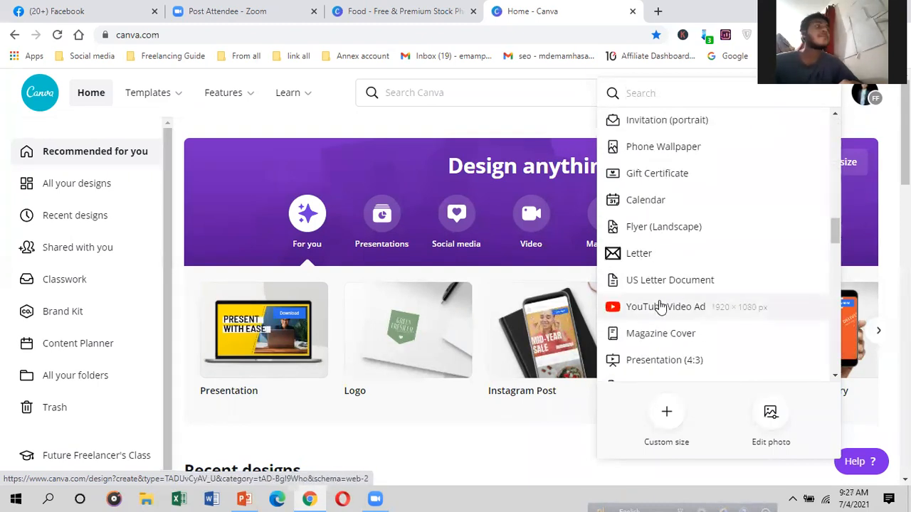
scroll(661, 306, "down", 4)
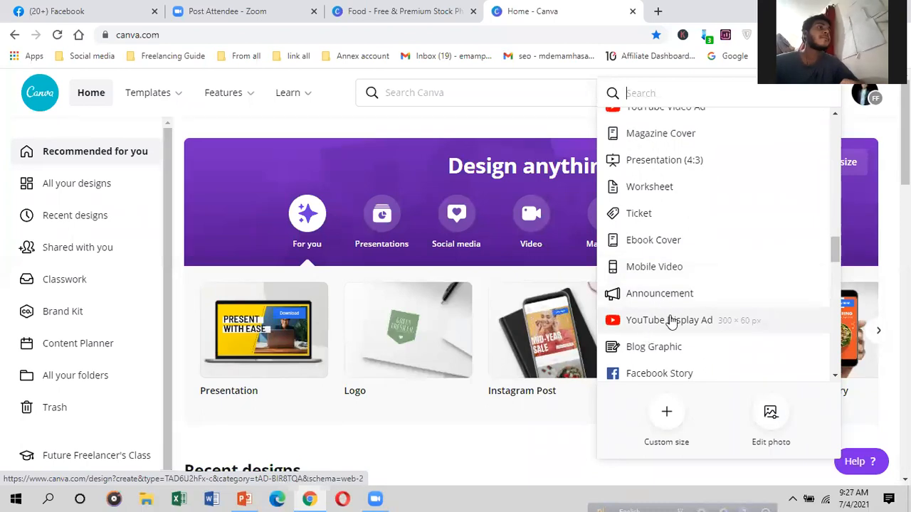
scroll(671, 320, "up", 8)
left_click(529, 127)
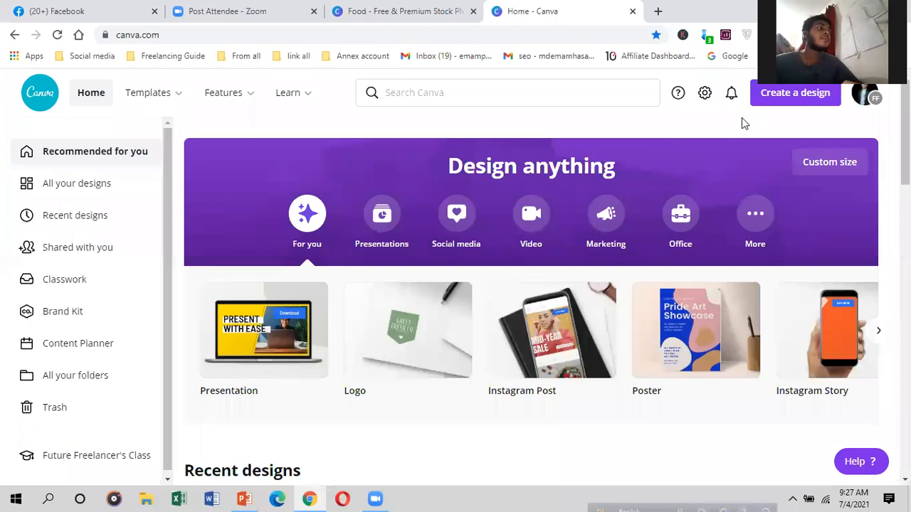
Step: Open and close the account options, then scroll through the home page's design categories
left_click(872, 97)
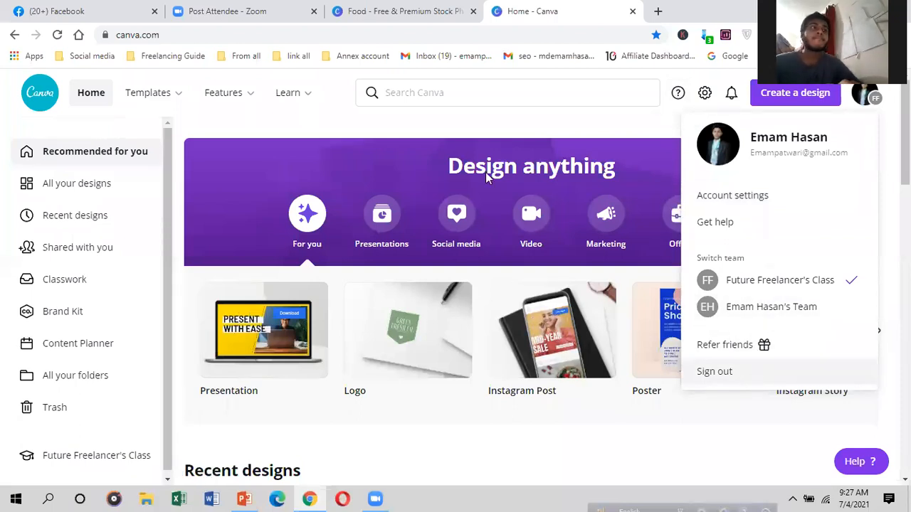
left_click(405, 131)
mouse_move(304, 106)
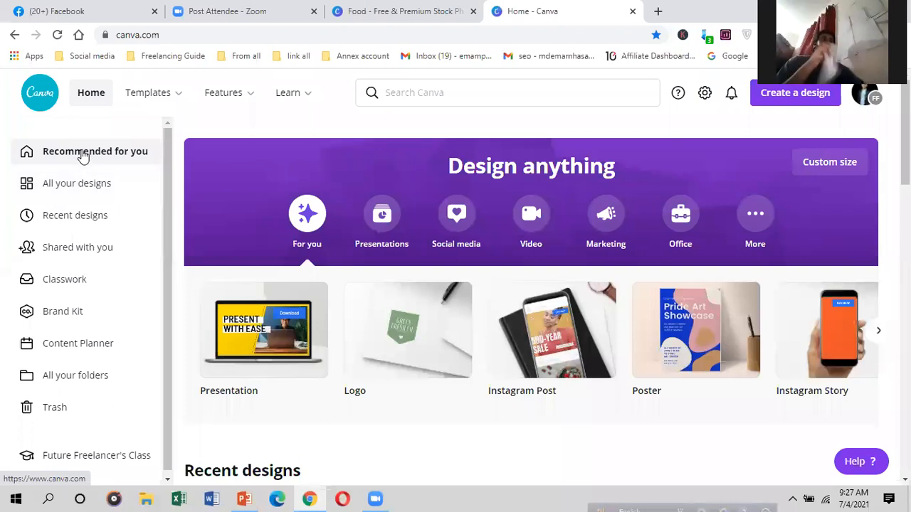
scroll(362, 287, "down", 3)
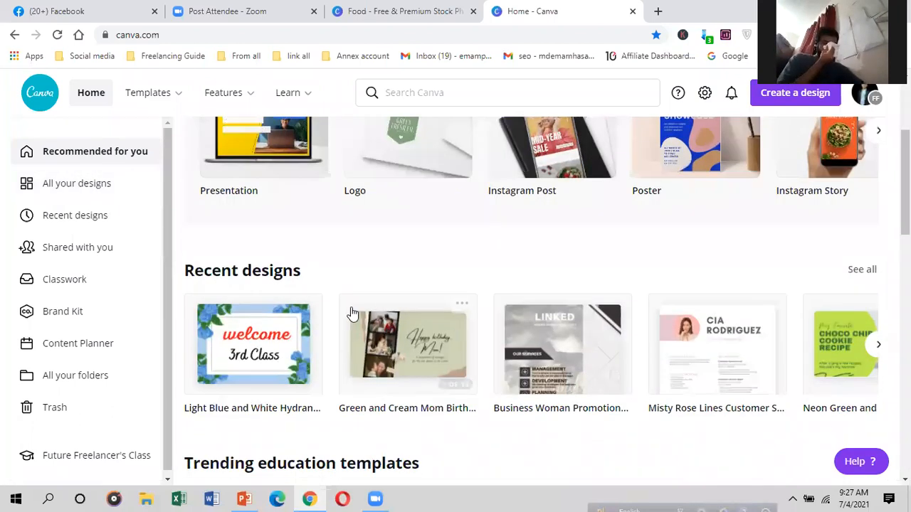
scroll(385, 320, "up", 2)
scroll(338, 246, "up", 1)
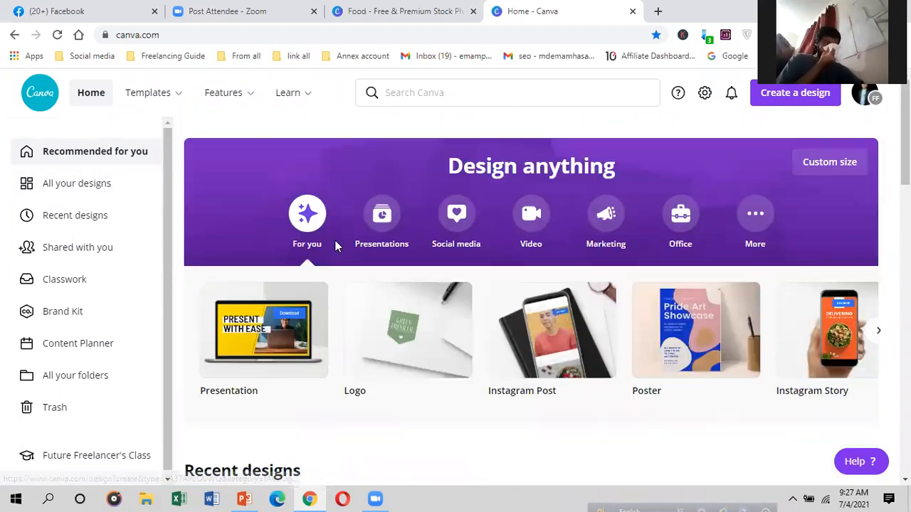
Step: Browse the All your designs grid, then switch to Recent designs to see the hydrangea welcome design
left_click(83, 189)
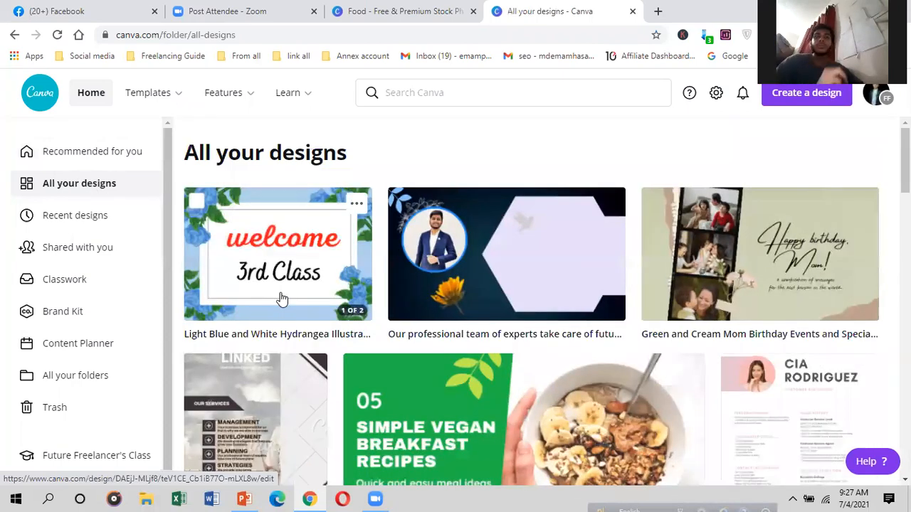
scroll(281, 299, "down", 3)
scroll(281, 299, "up", 3)
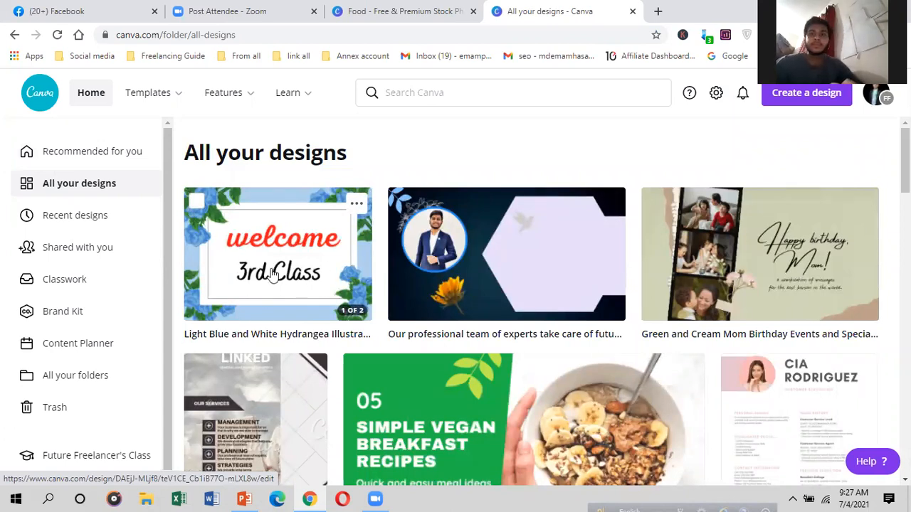
scroll(271, 264, "down", 1)
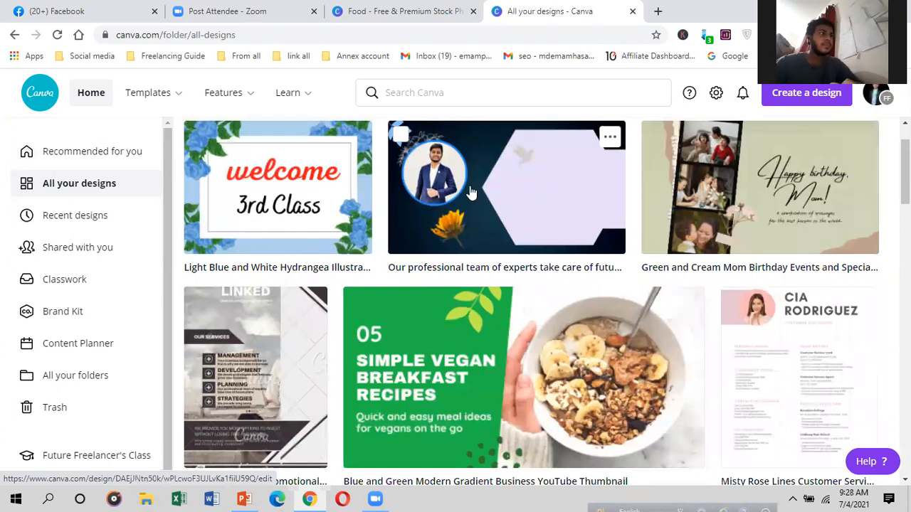
scroll(498, 189, "down", 3)
scroll(449, 283, "down", 3)
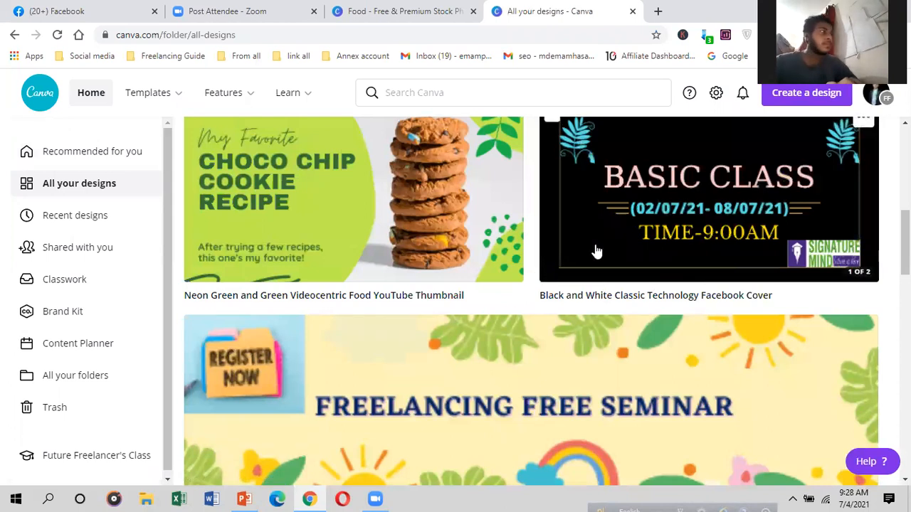
scroll(563, 349, "down", 2)
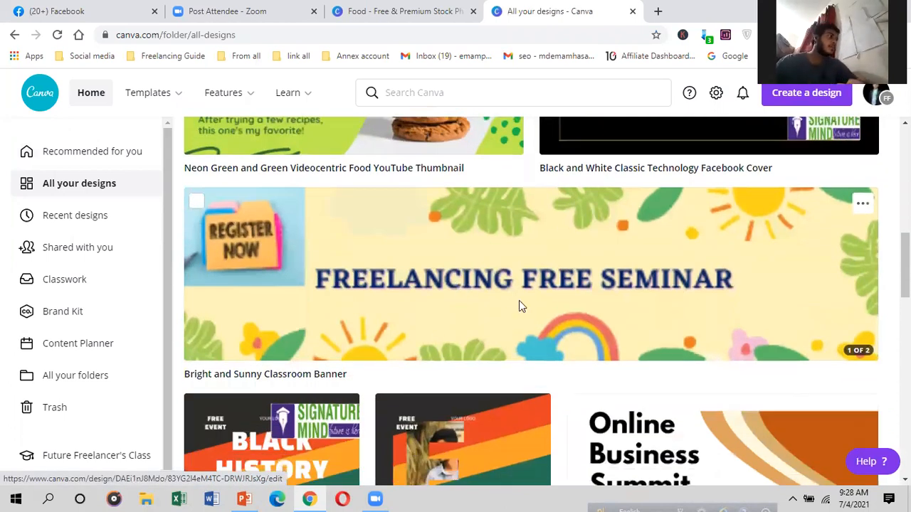
scroll(519, 306, "down", 1)
scroll(438, 301, "down", 5)
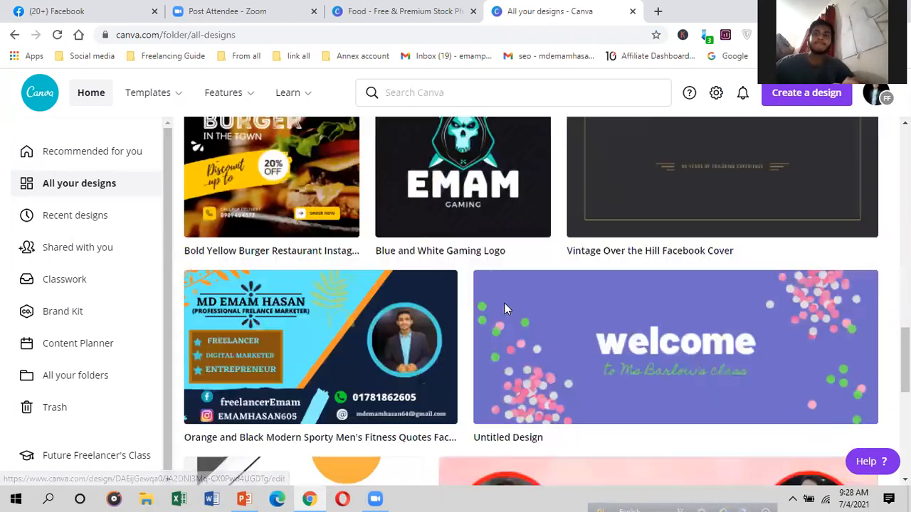
scroll(452, 261, "down", 4)
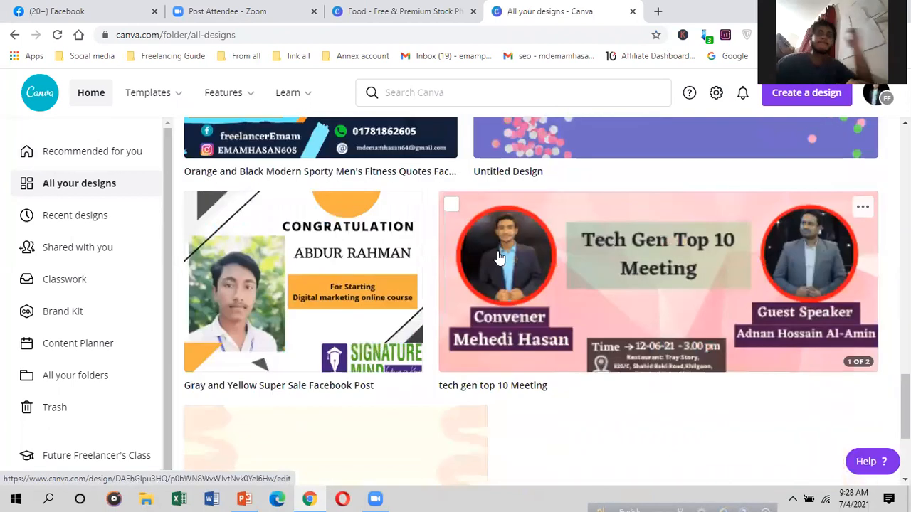
scroll(499, 258, "down", 3)
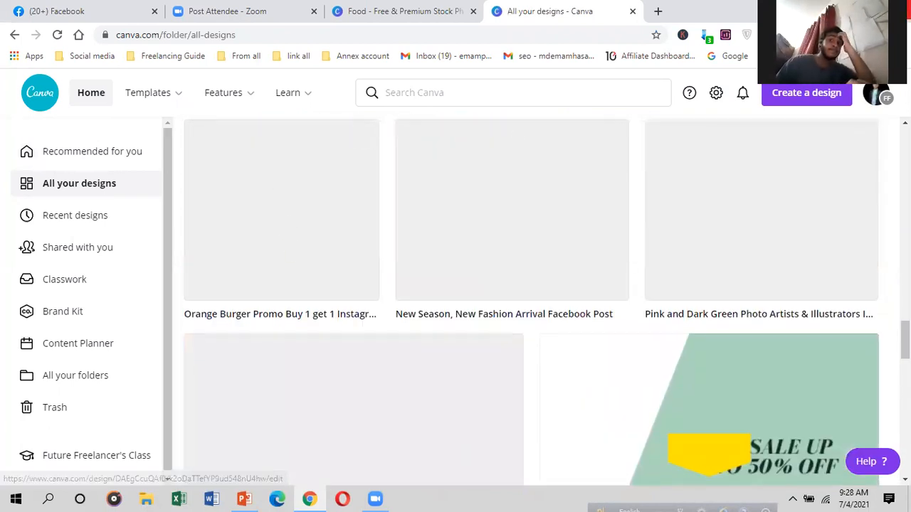
left_click(44, 216)
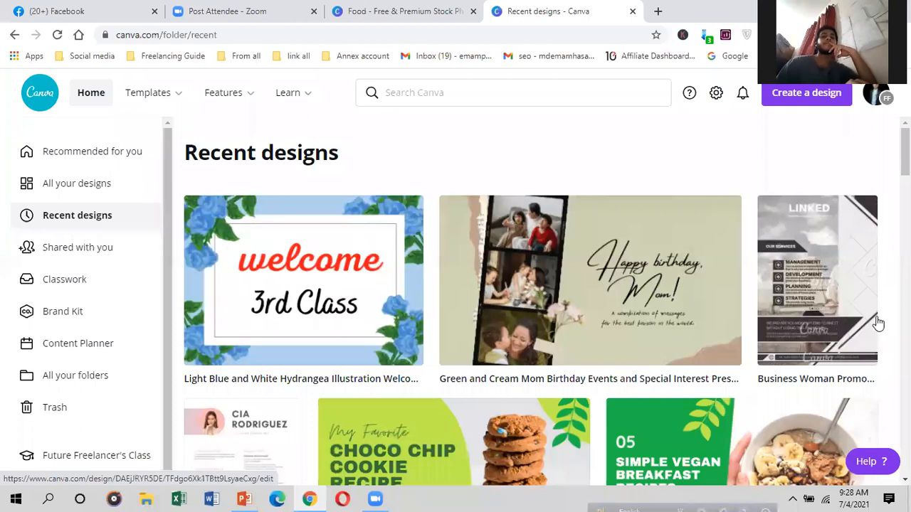
Step: Look through Shared with you and Classwork, then open All your folders to list Likes, Uploads and Trash
scroll(665, 292, "down", 3)
scroll(378, 451, "down", 1)
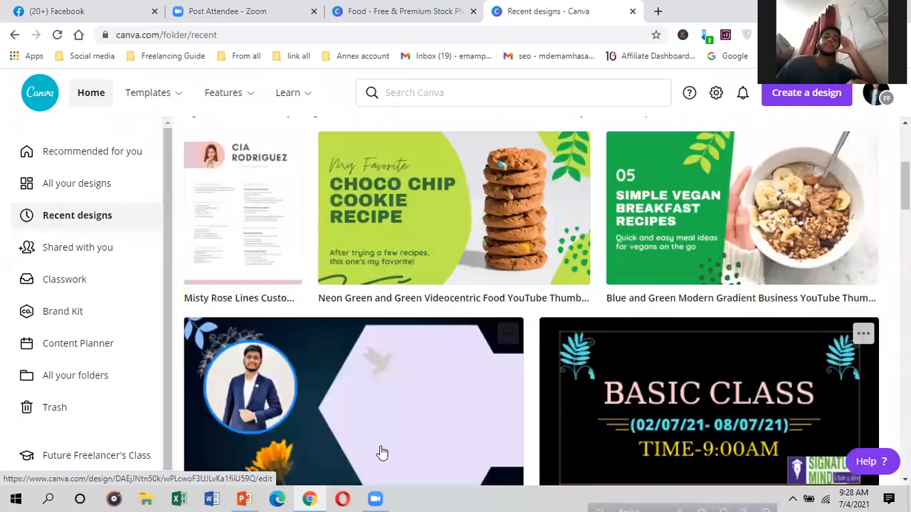
scroll(32, 250, "up", 4)
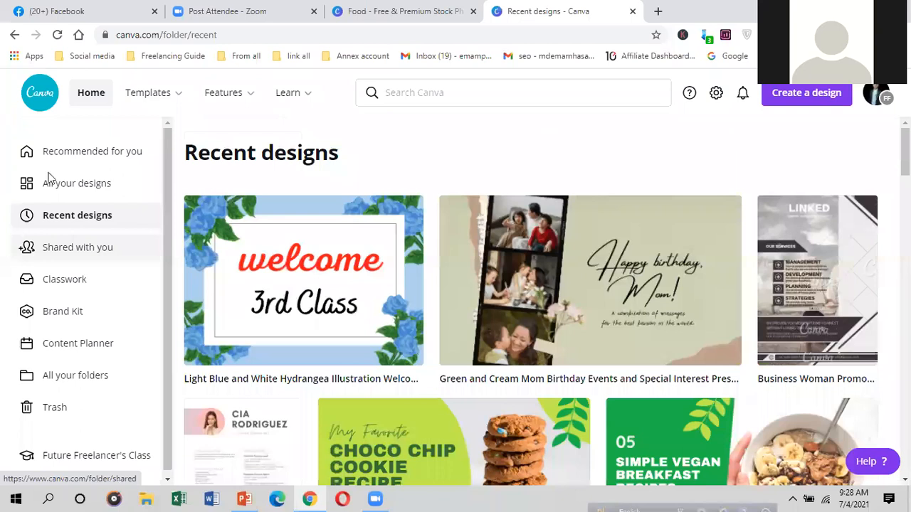
left_click(49, 254)
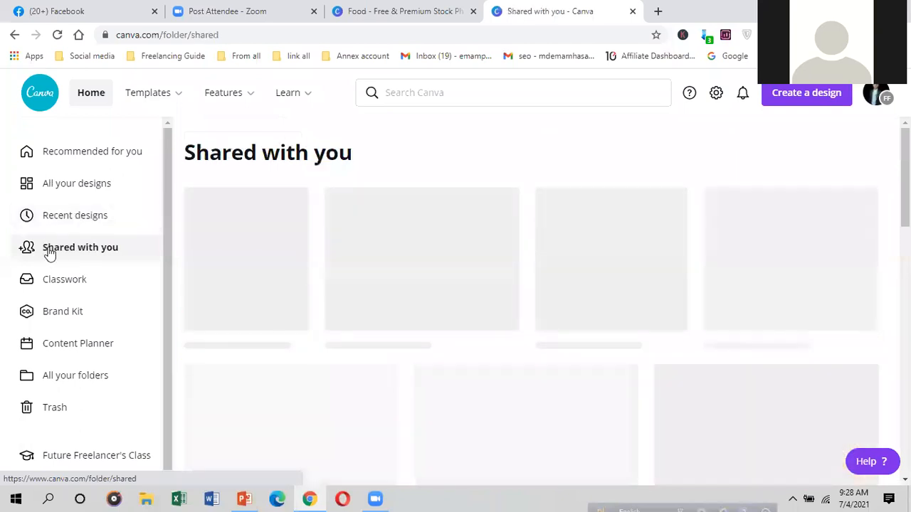
scroll(77, 256, "down", 1)
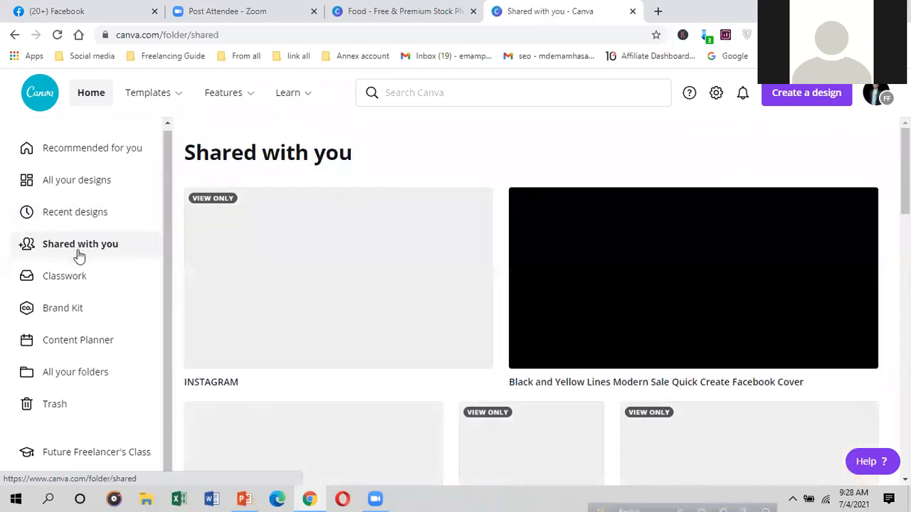
left_click(100, 283)
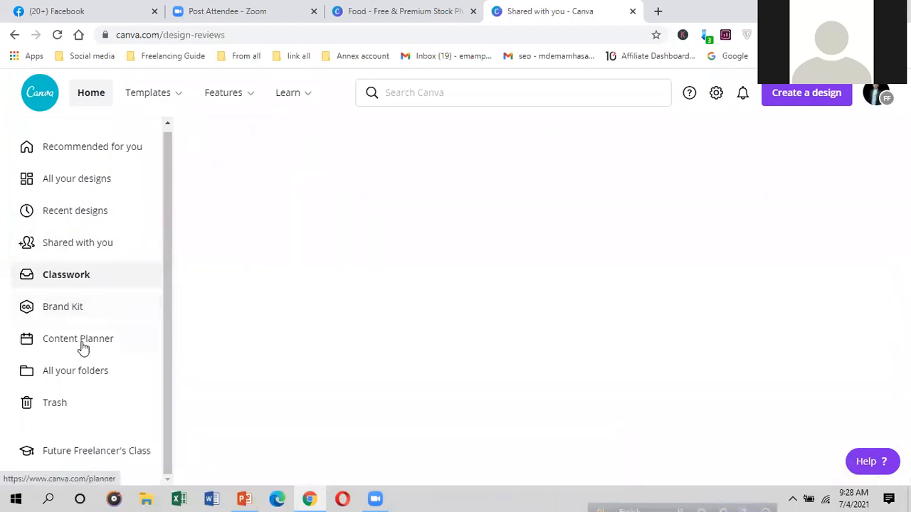
left_click(65, 379)
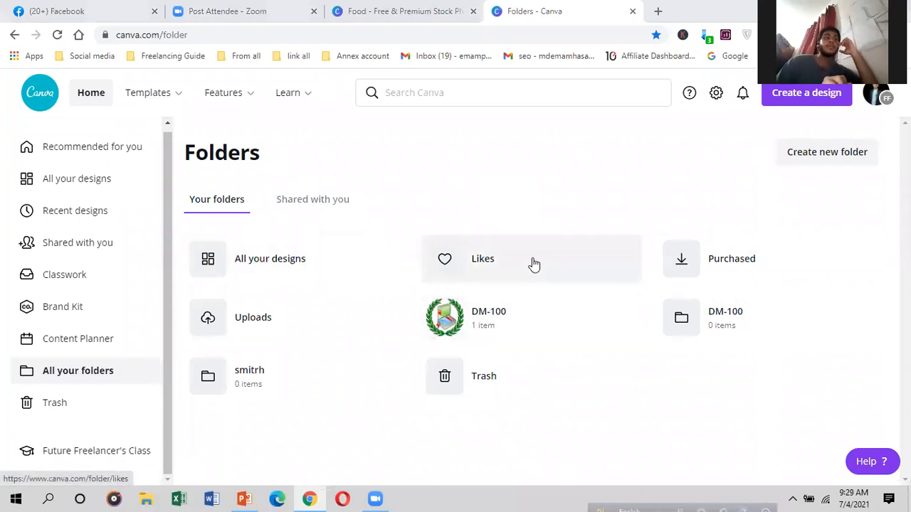
Step: Open a new browser tab and load the Canva home page
left_click(441, 11)
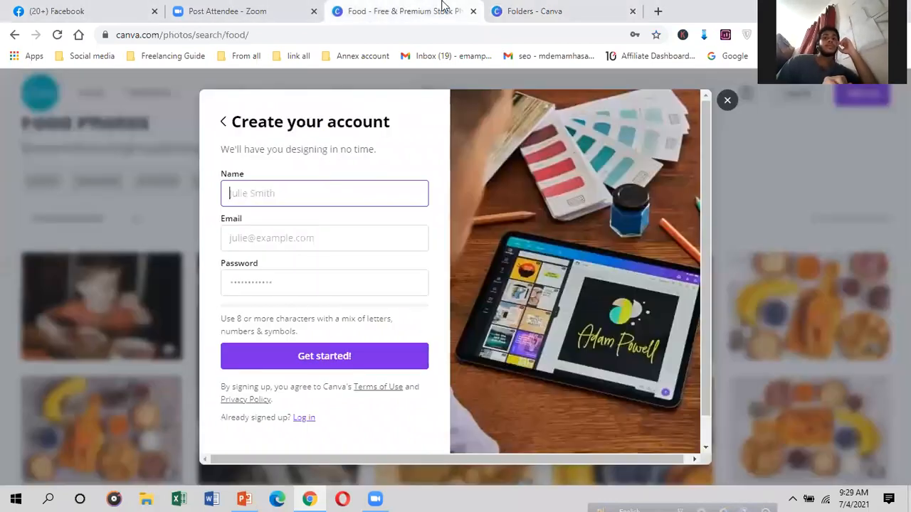
left_click(578, 6)
left_click(659, 11)
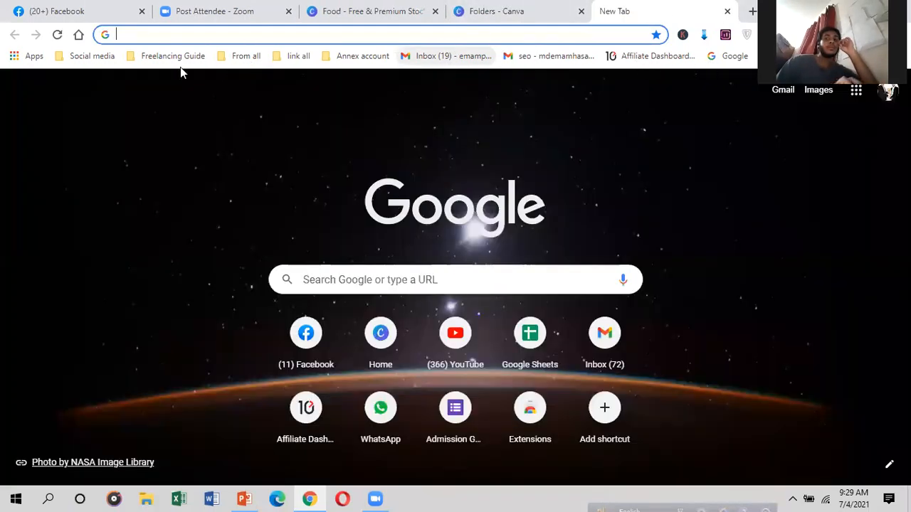
left_click(381, 335)
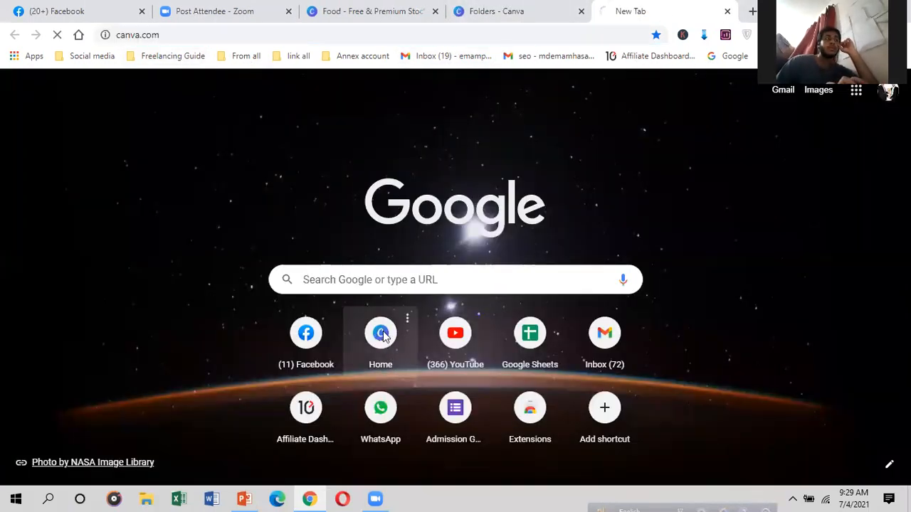
Step: Browse Instagram post templates, like School admission, and return to the Folders tab
mouse_move(172, 93)
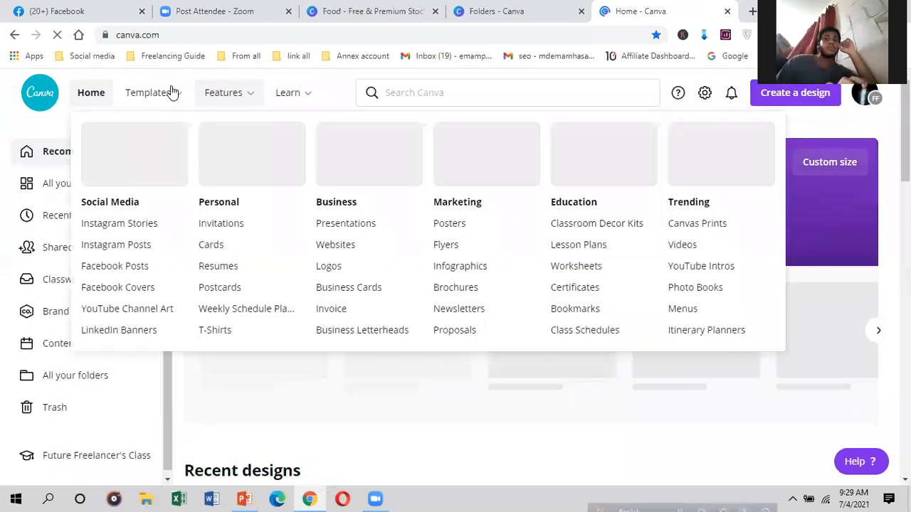
left_click(113, 246)
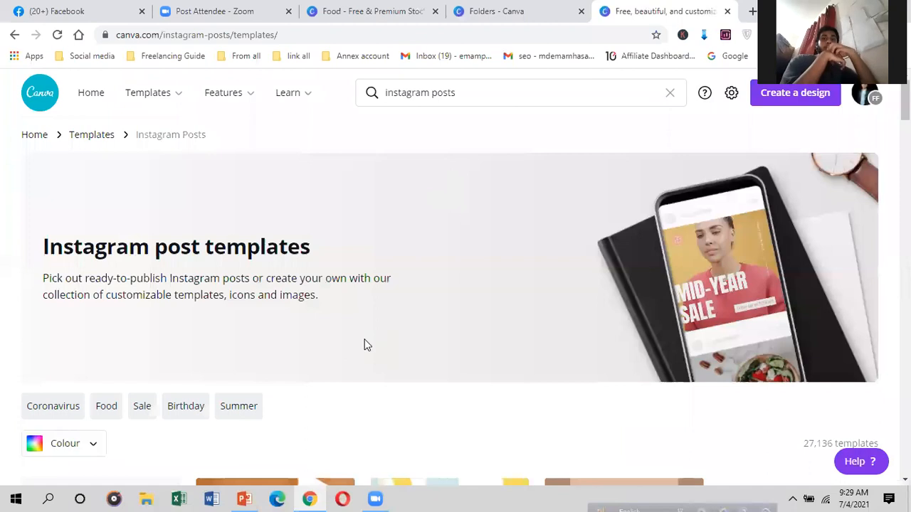
scroll(365, 338, "down", 5)
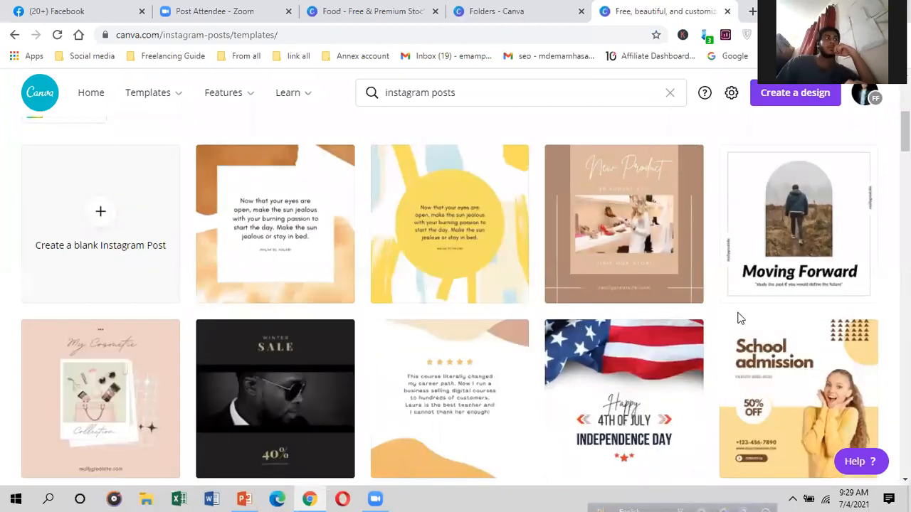
scroll(786, 371, "down", 1)
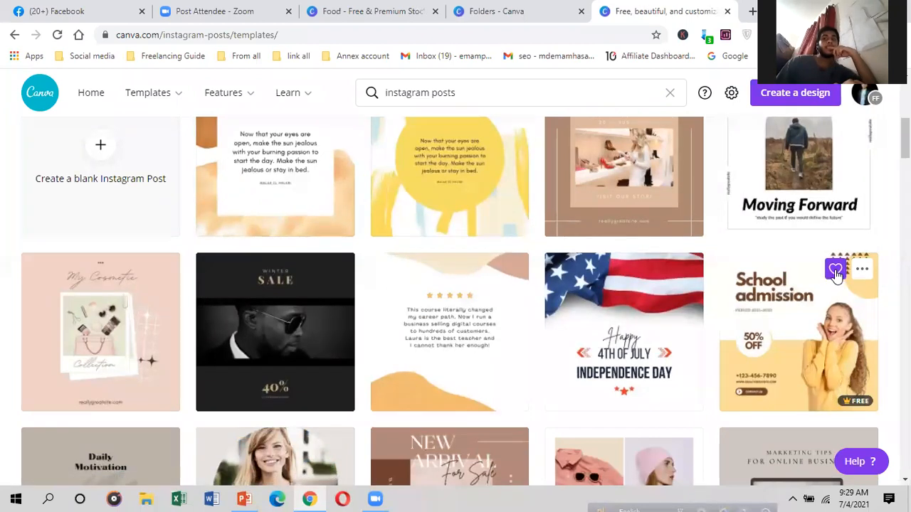
scroll(458, 461, "down", 2)
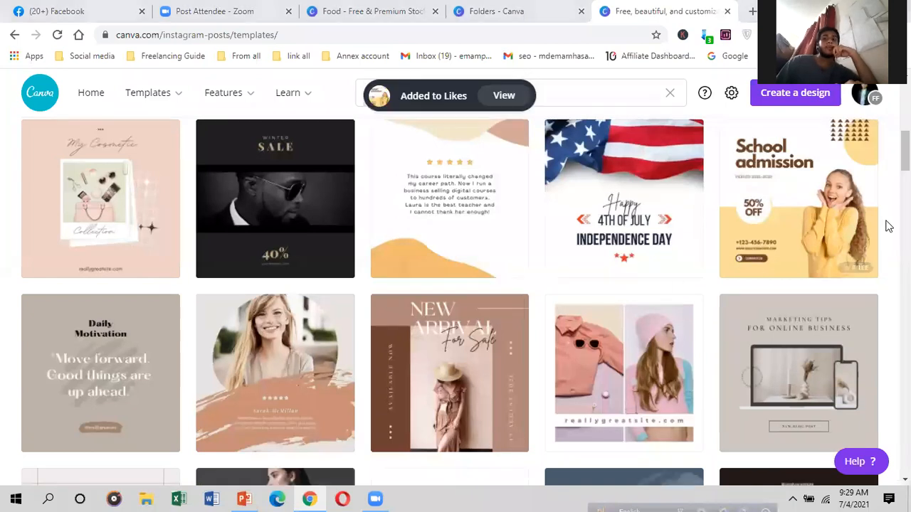
scroll(817, 238, "up", 2)
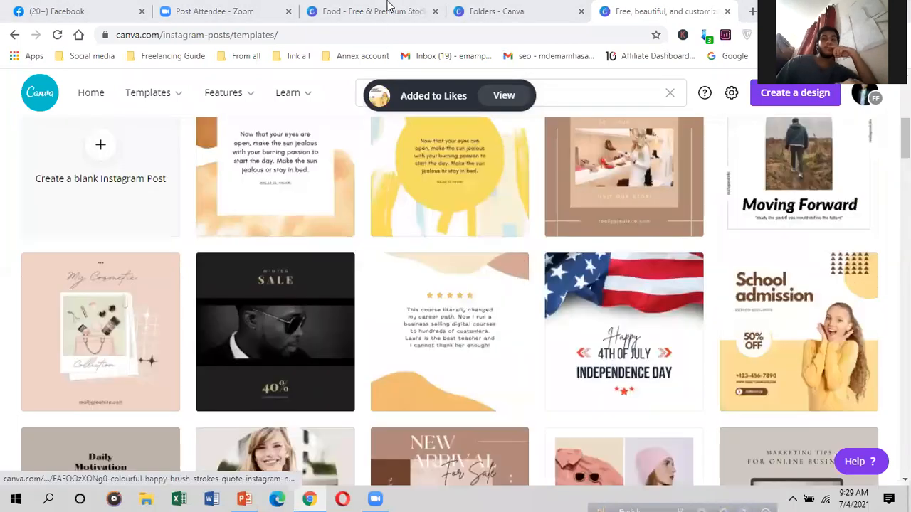
left_click(517, 11)
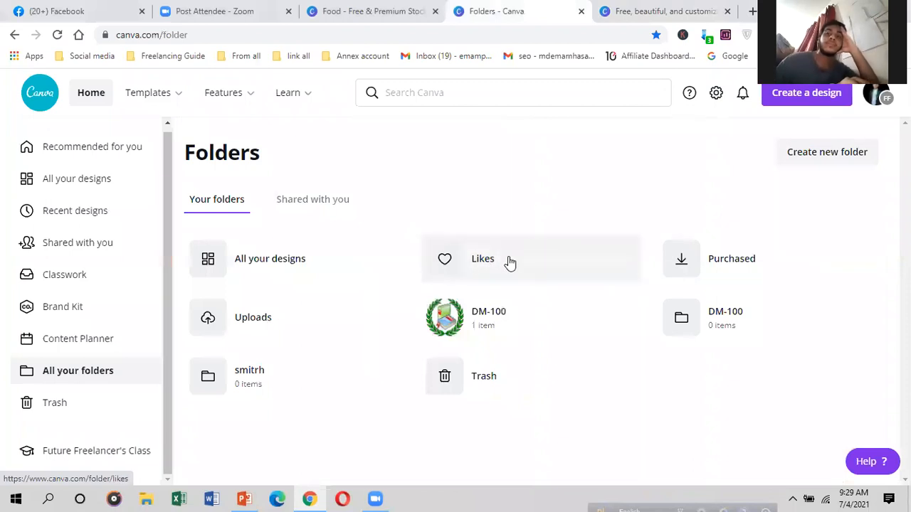
Step: Check the liked School admission template in the Likes folder, then go to Trash
left_click(507, 260)
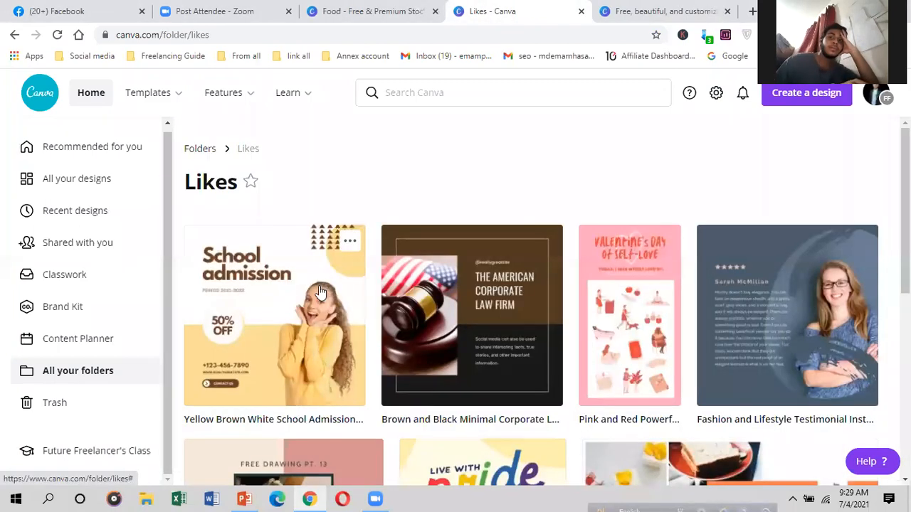
scroll(324, 295, "down", 2)
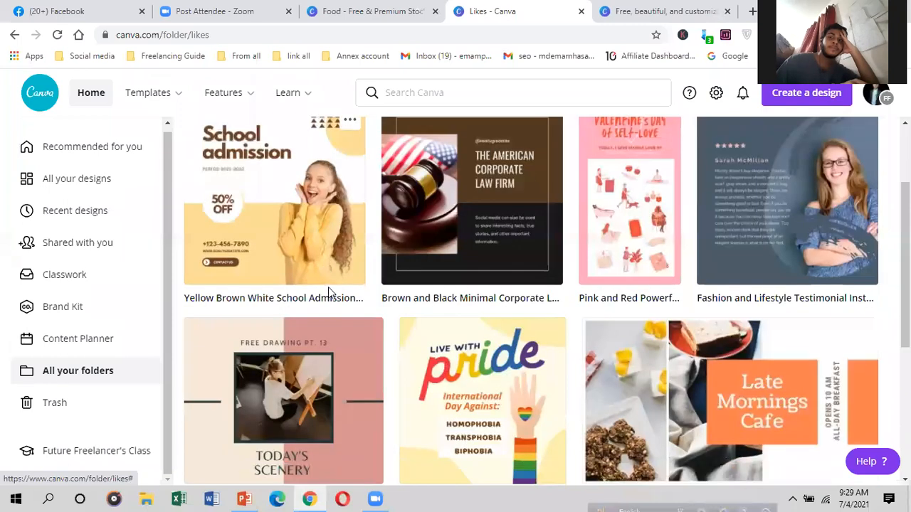
scroll(329, 289, "down", 3)
scroll(328, 288, "up", 5)
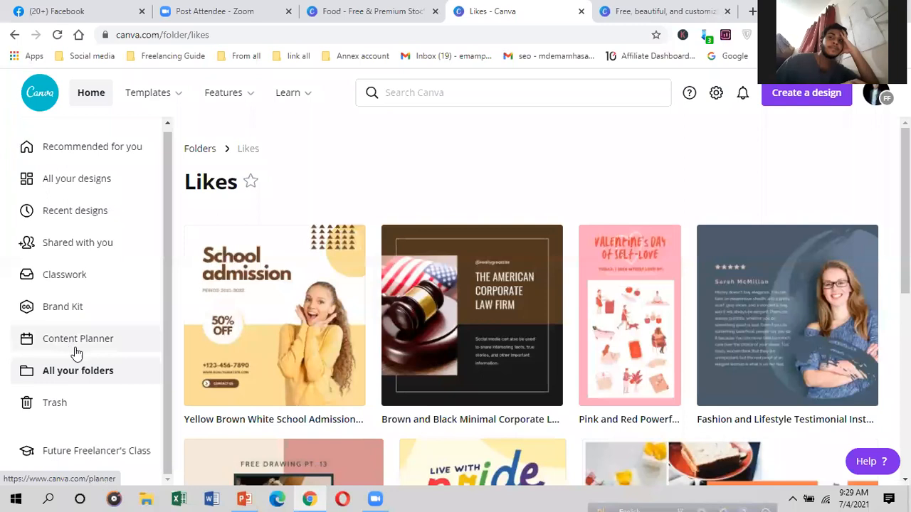
left_click(81, 405)
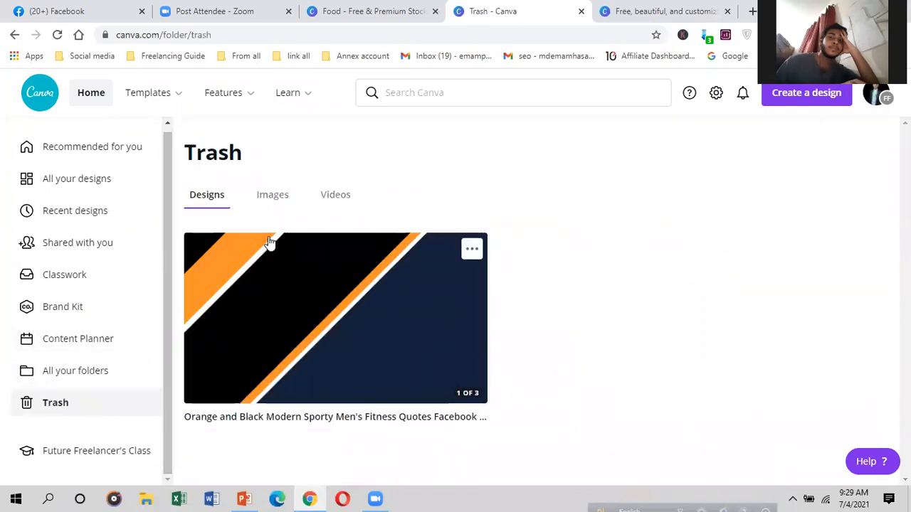
Step: Permanently delete the Orange and Black fitness cover from Trash and return to All your designs
left_click(473, 250)
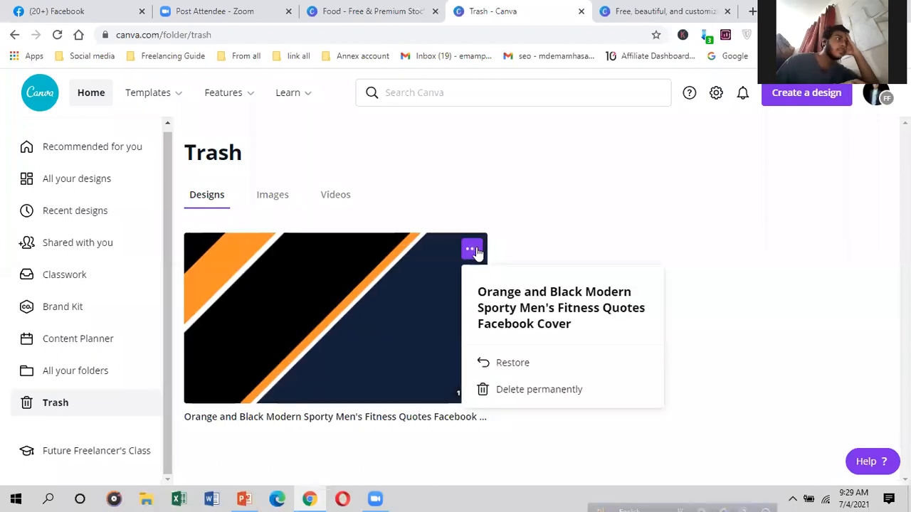
left_click(498, 391)
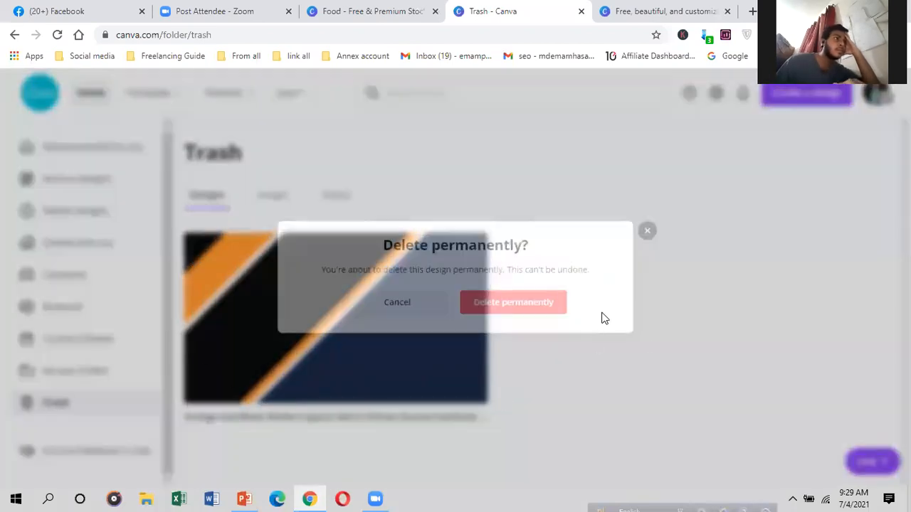
left_click(556, 311)
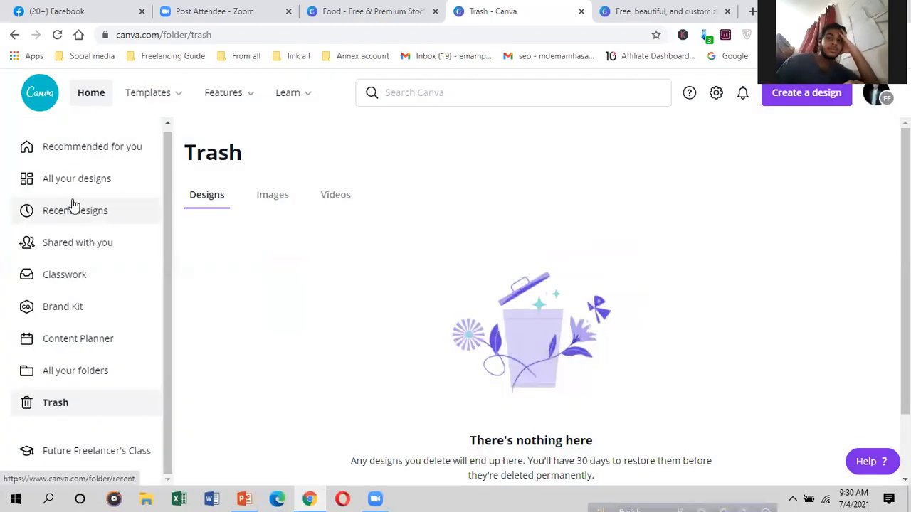
left_click(83, 179)
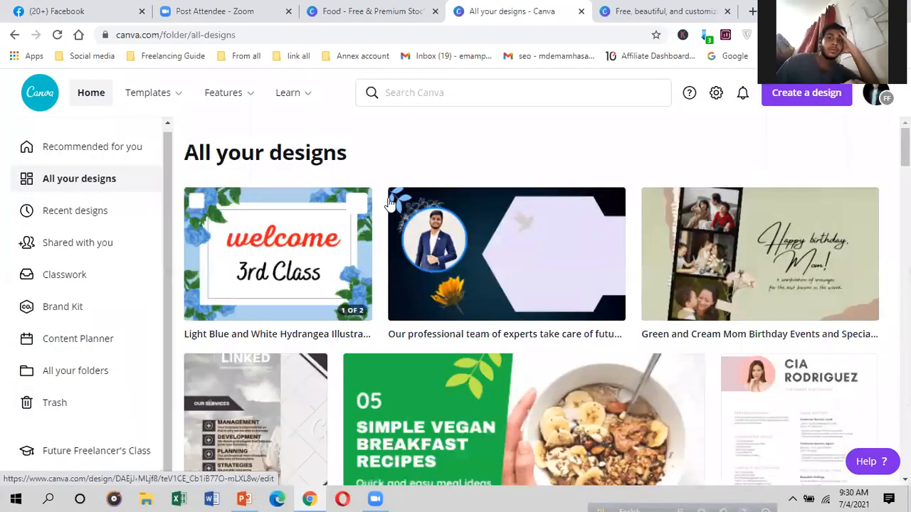
left_click(356, 205)
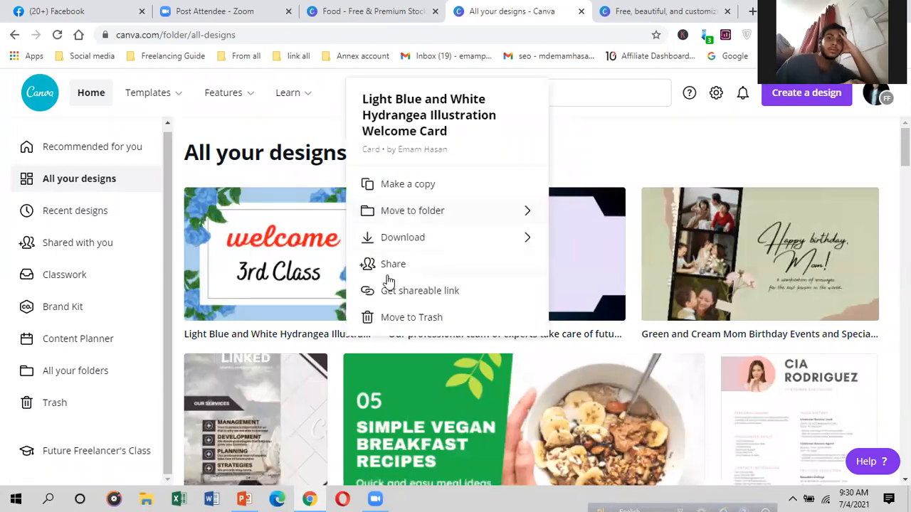
left_click(389, 317)
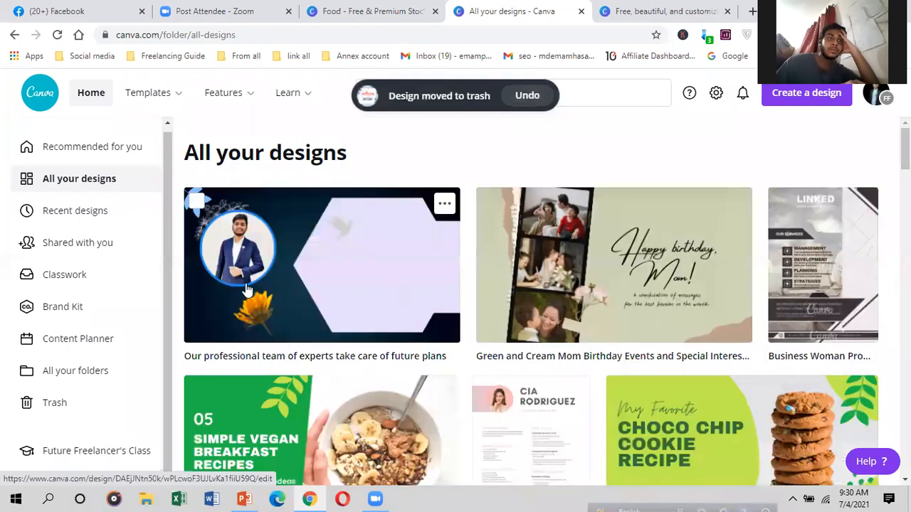
left_click(62, 404)
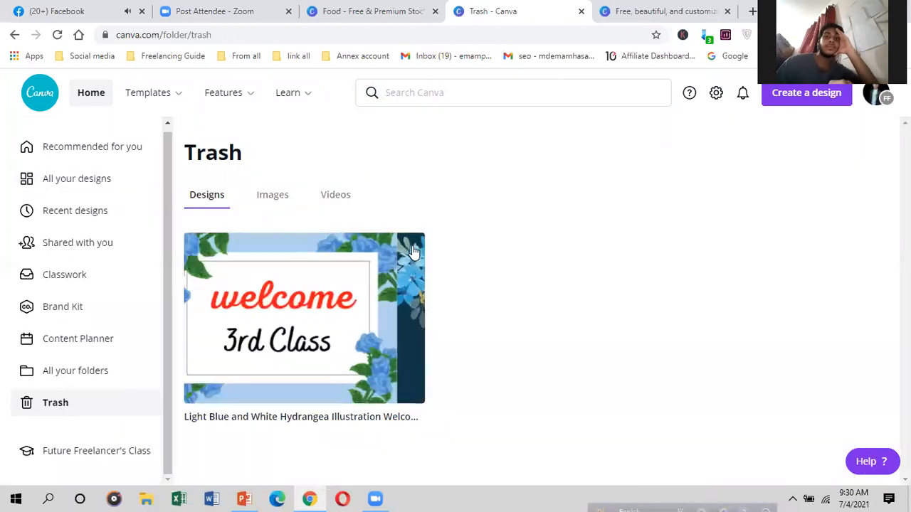
left_click(411, 249)
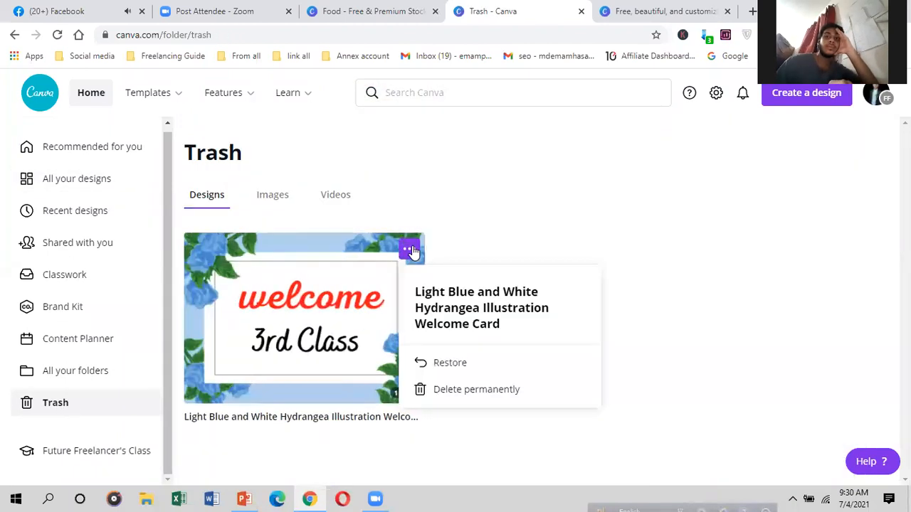
left_click(464, 363)
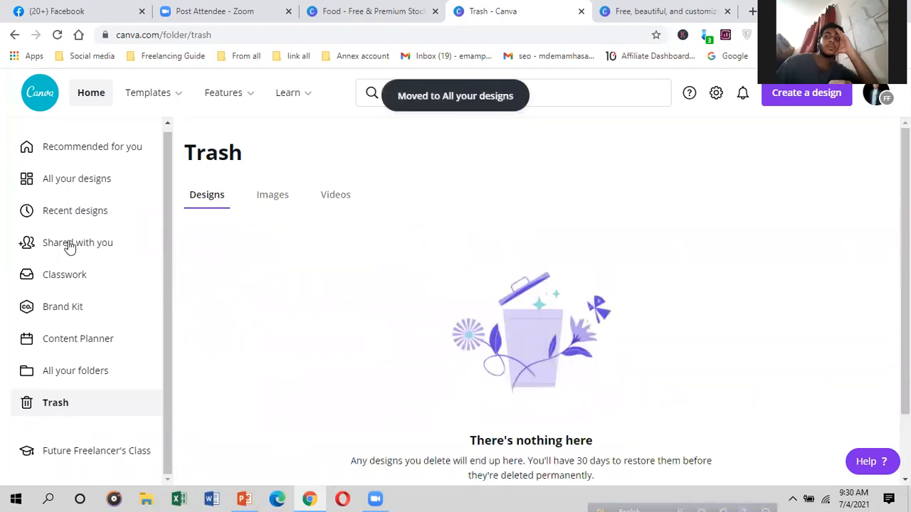
left_click(66, 187)
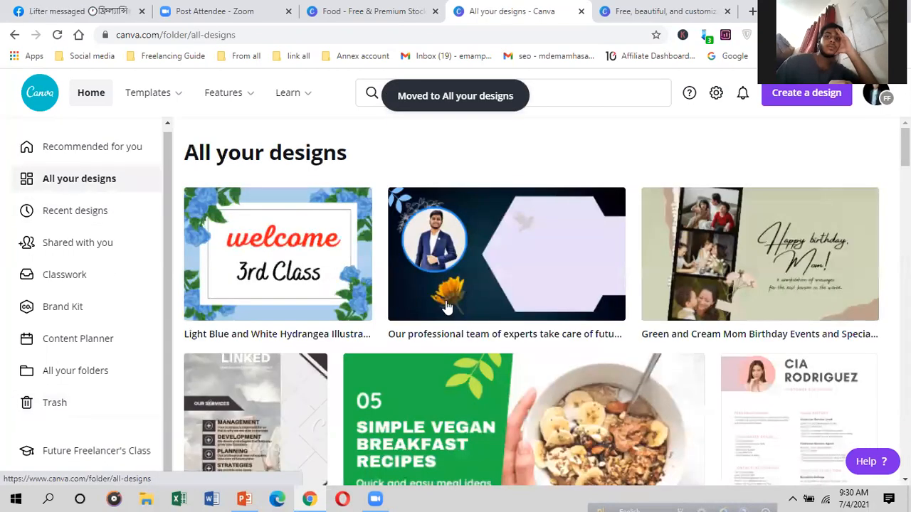
scroll(180, 234, "down", 1)
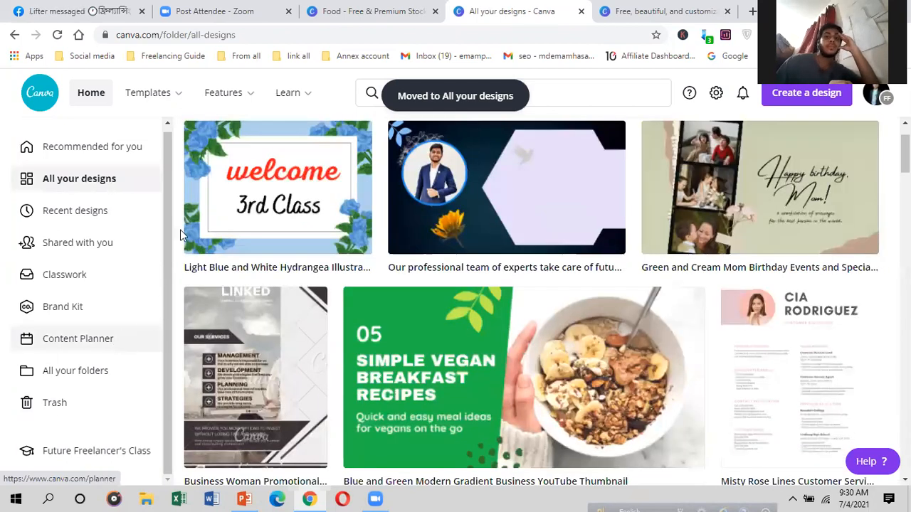
scroll(435, 414, "up", 1)
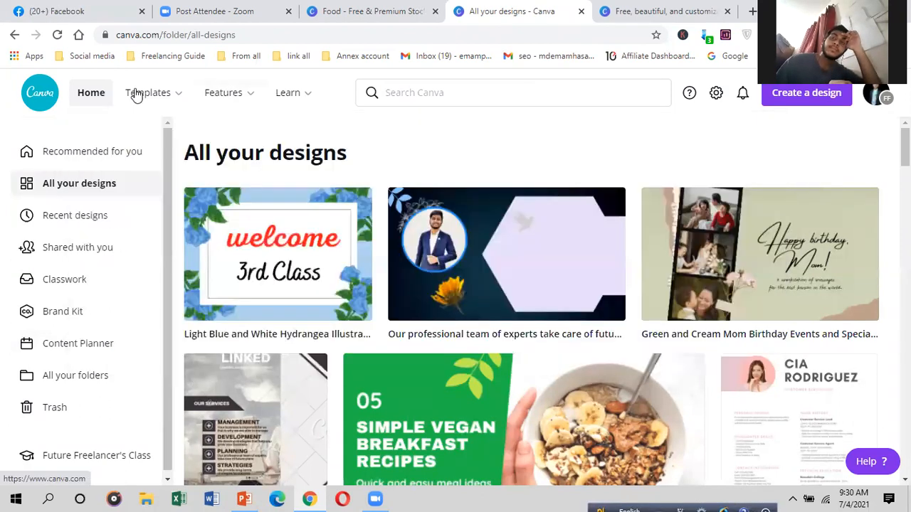
Step: Search Canva for 'fa' to see Facebook formats, then start a new Chrome tab
mouse_move(139, 95)
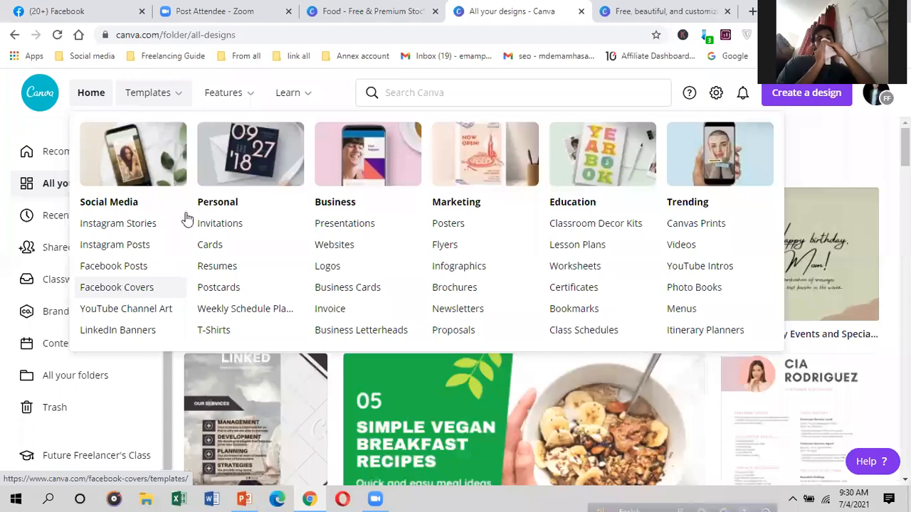
left_click(490, 92)
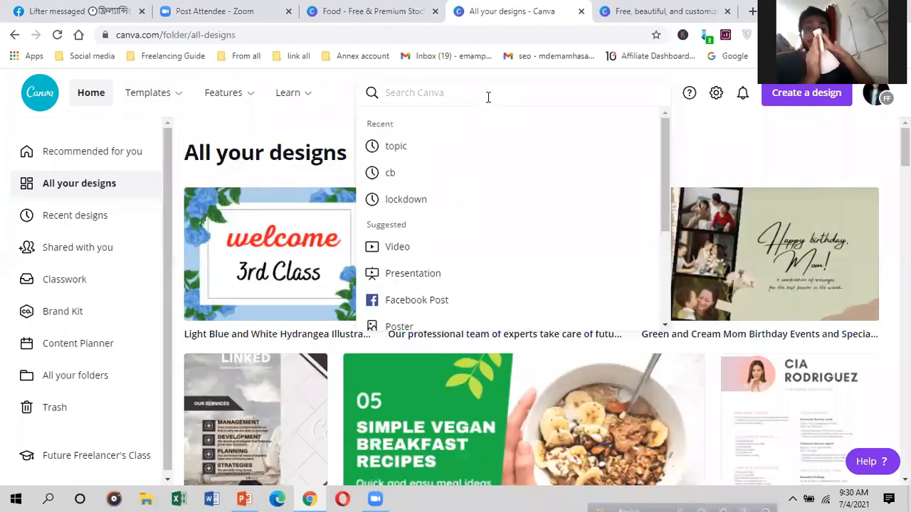
type("fa")
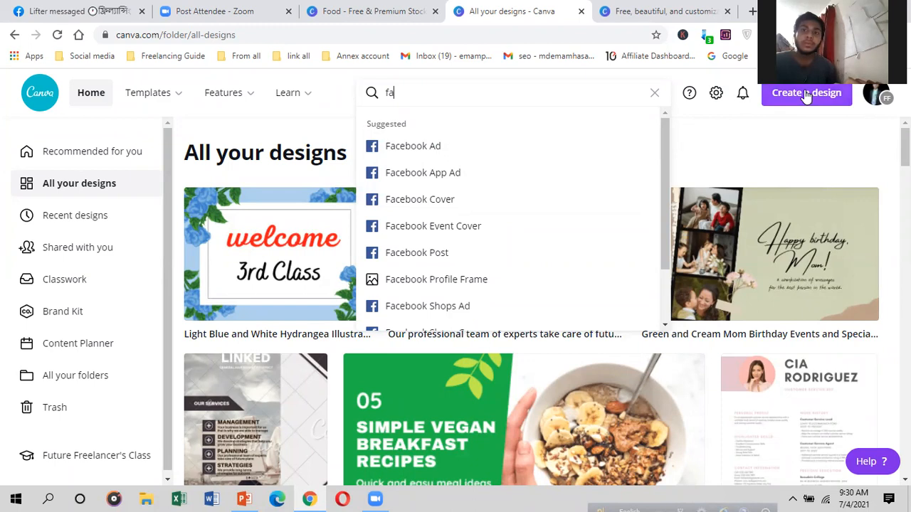
left_click(752, 11)
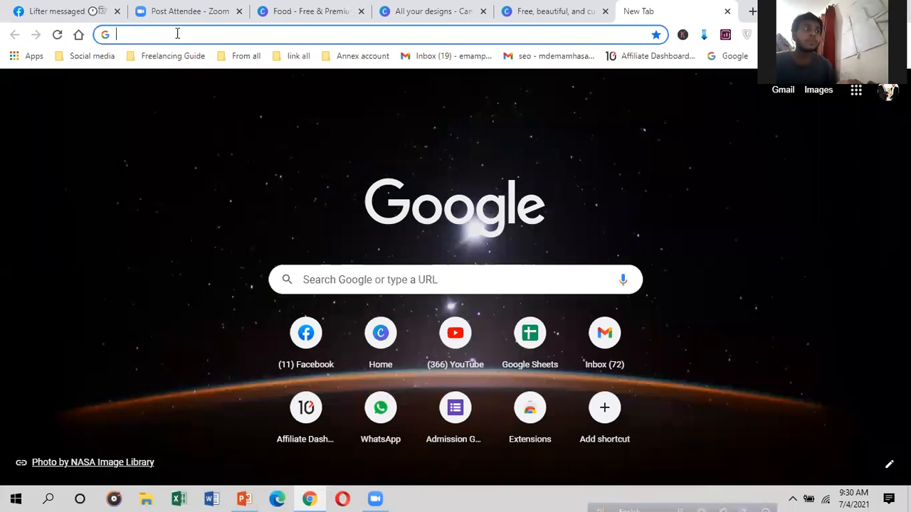
Step: Look up facebook cover photo size on Google (820 by 312 pixels), then return to Canva templates
type("fa")
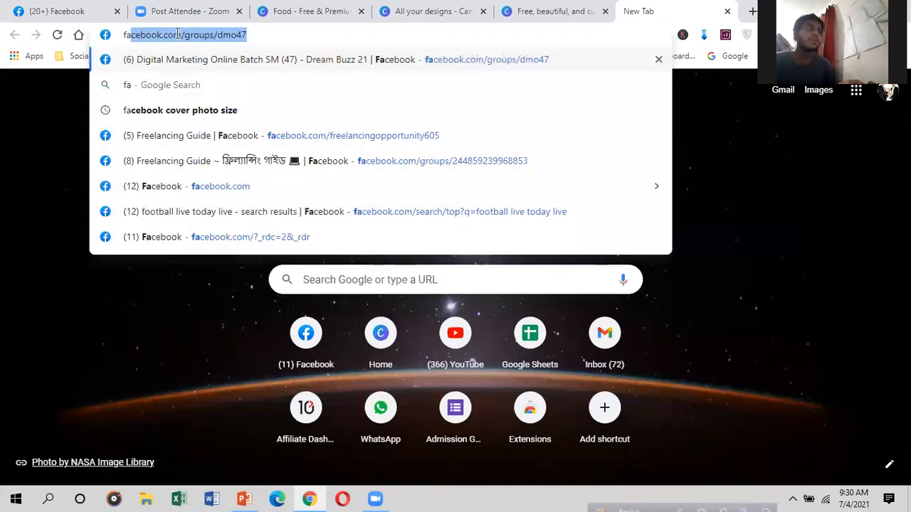
left_click(285, 112)
scroll(299, 199, "down", 1)
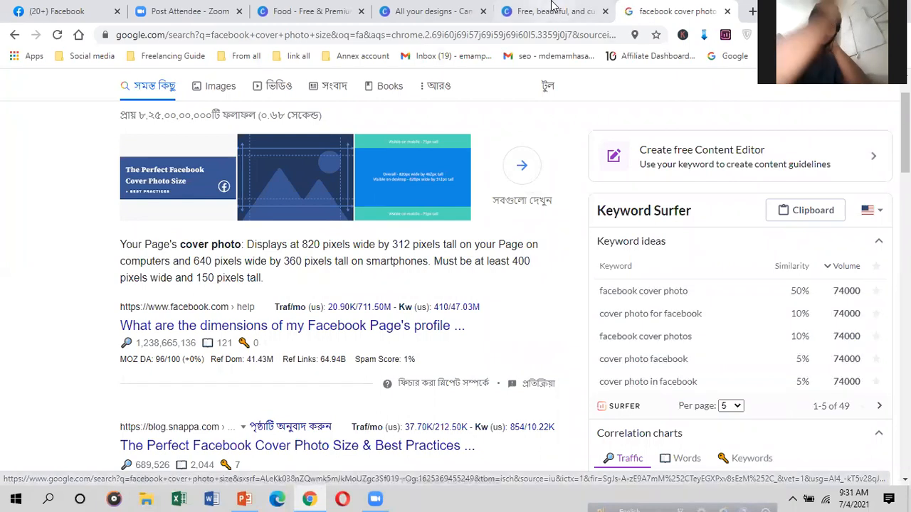
left_click(553, 7)
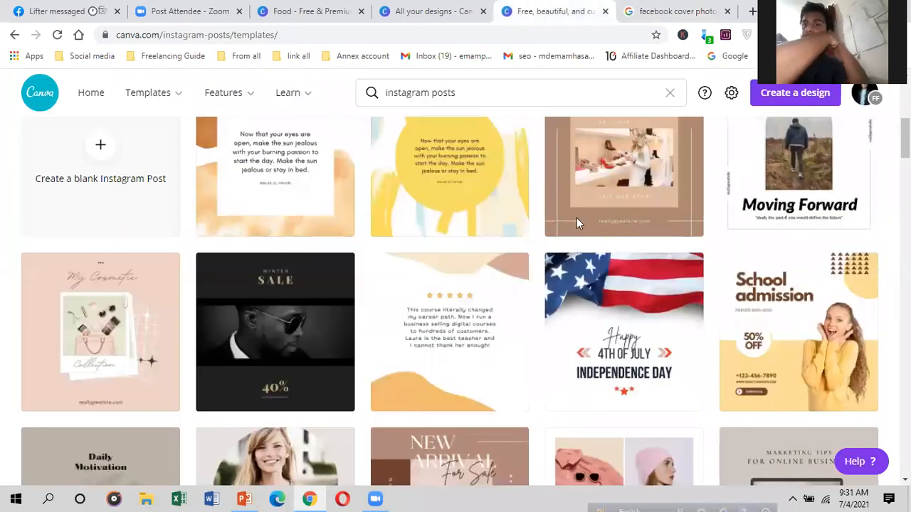
Step: Bring back the All your designs tab and reveal the Templates category menu including Facebook Covers
scroll(577, 217, "up", 5)
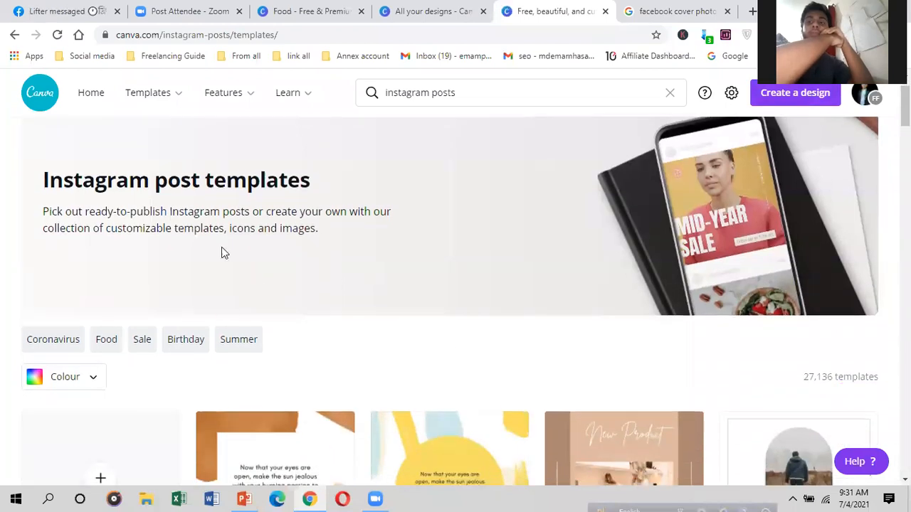
left_click(431, 11)
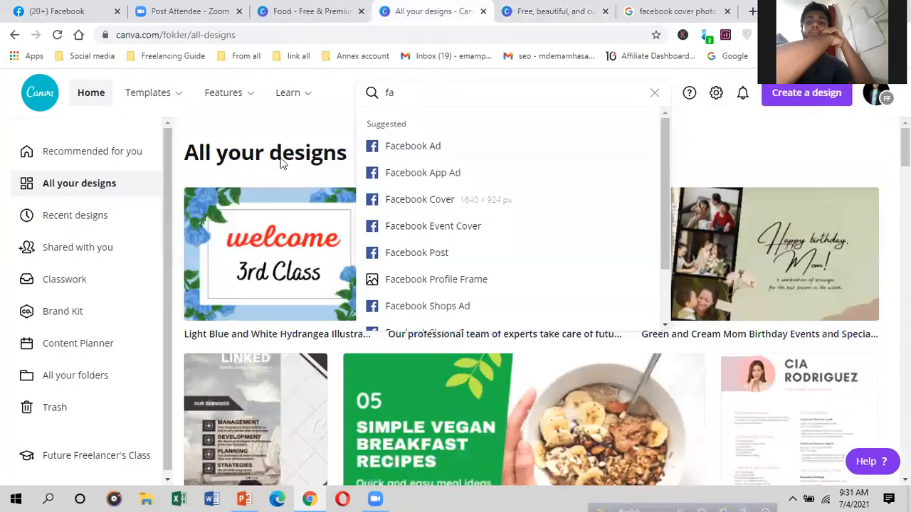
mouse_move(336, 99)
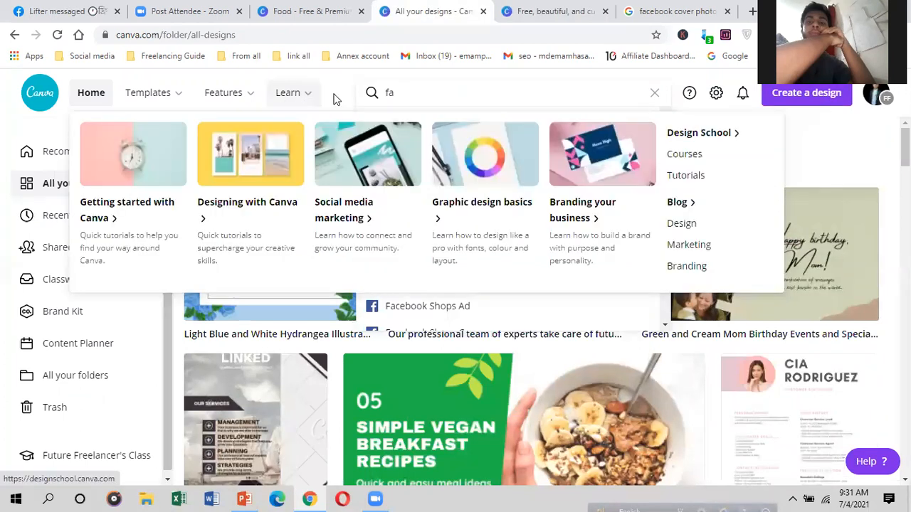
mouse_move(150, 98)
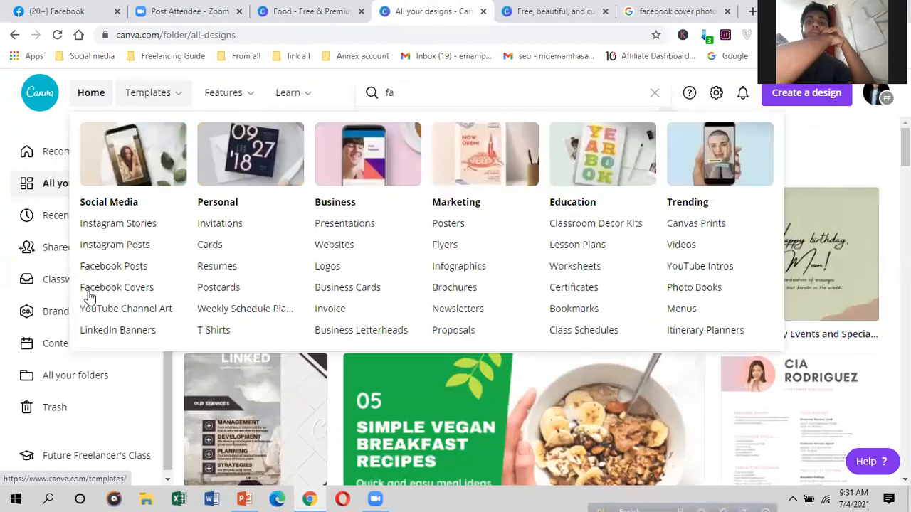
Step: Browse Facebook Cover templates and preview the Orange and Black Modern Sporty Men's Fitness cover
left_click(128, 289)
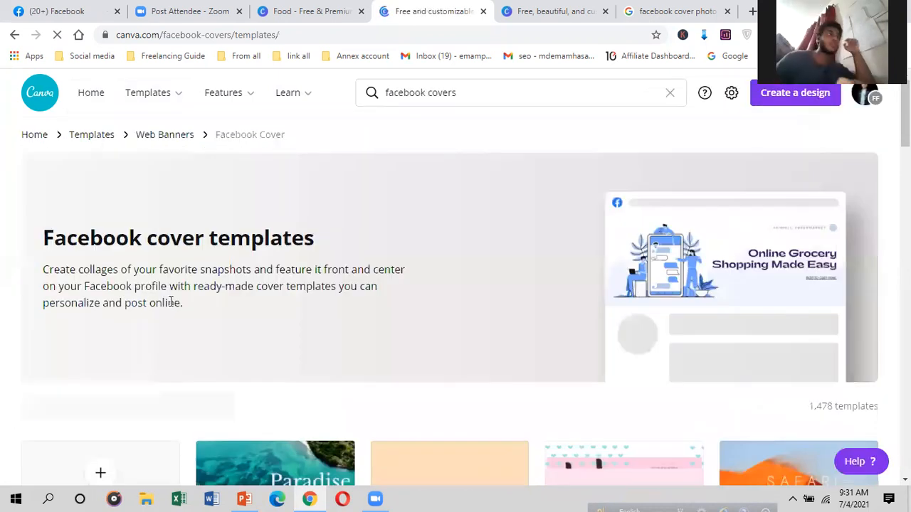
scroll(321, 291, "down", 2)
scroll(322, 291, "down", 4)
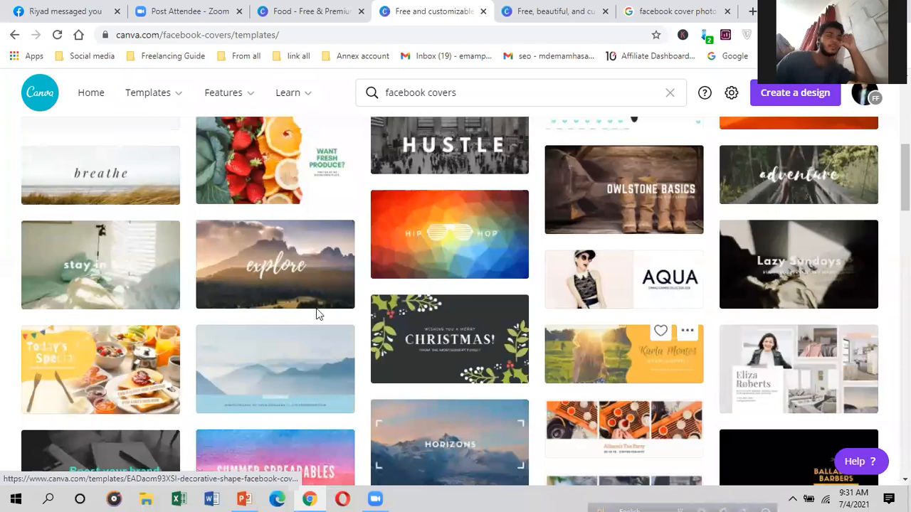
scroll(318, 315, "down", 1)
scroll(712, 313, "down", 3)
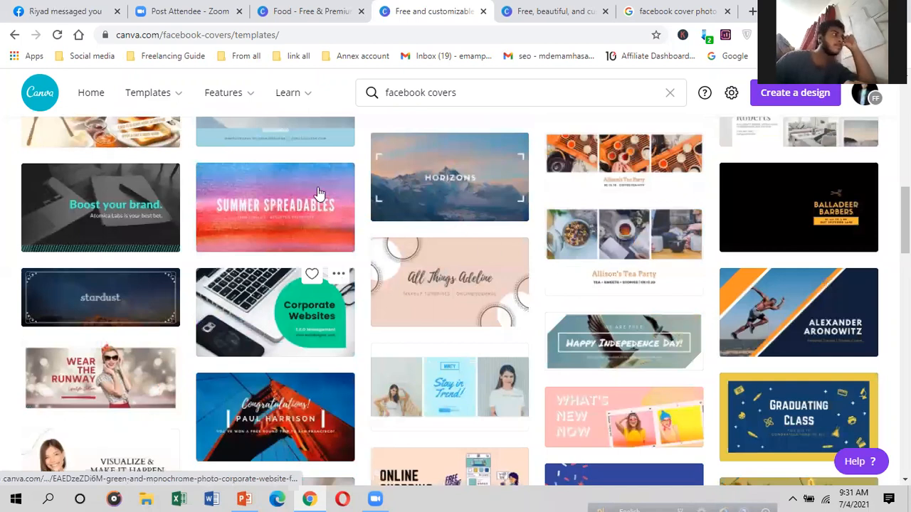
scroll(324, 201, "down", 3)
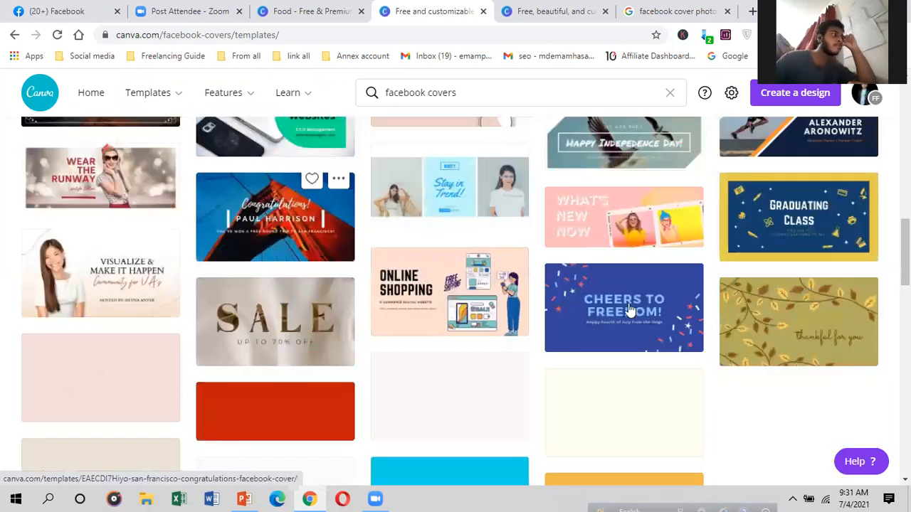
scroll(421, 317, "down", 1)
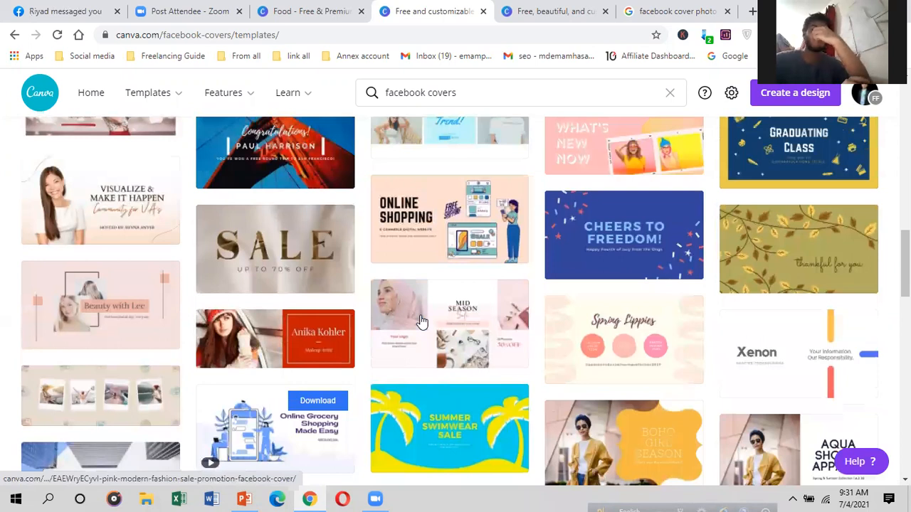
scroll(426, 322, "up", 1)
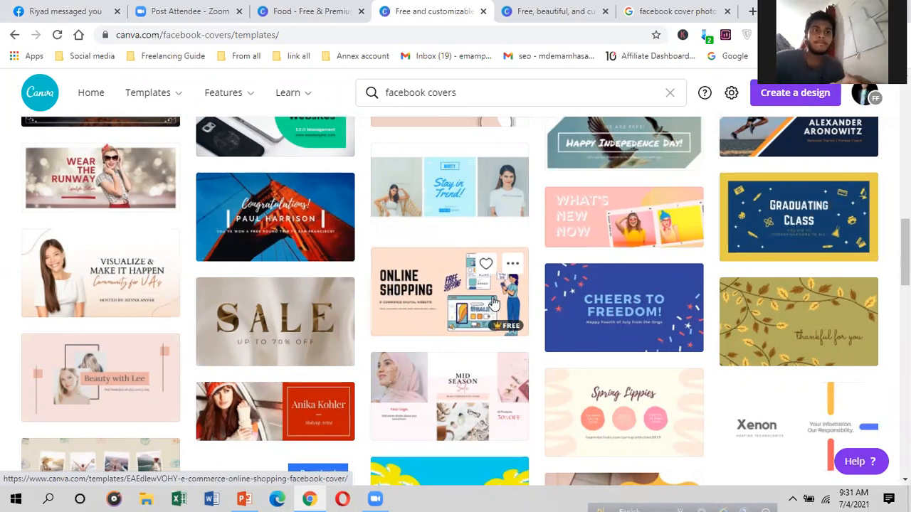
scroll(822, 342, "up", 3)
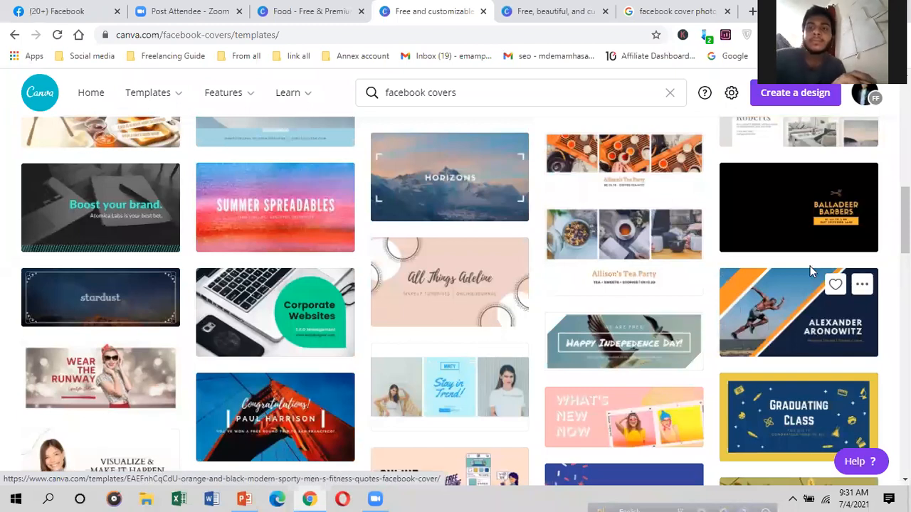
left_click(794, 325)
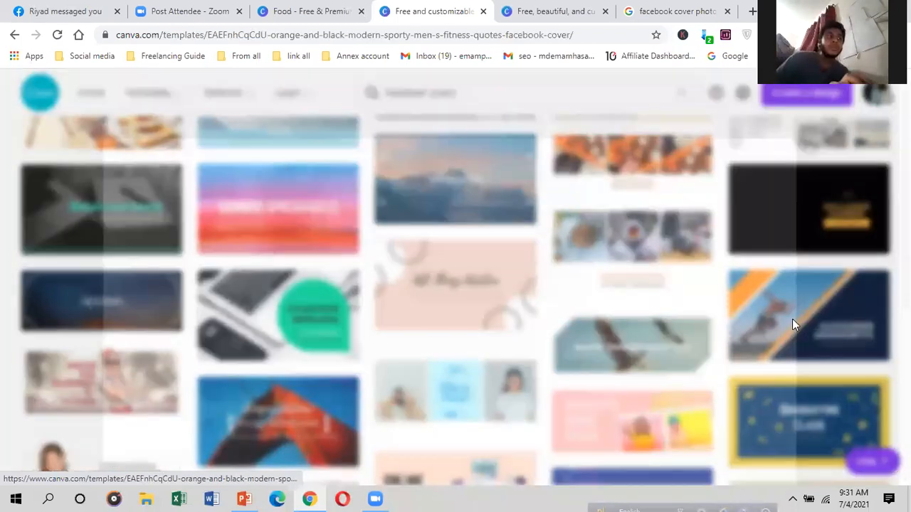
Step: Customise this fitness cover template as a new design
scroll(318, 326, "down", 2)
scroll(668, 241, "up", 2)
left_click(692, 219)
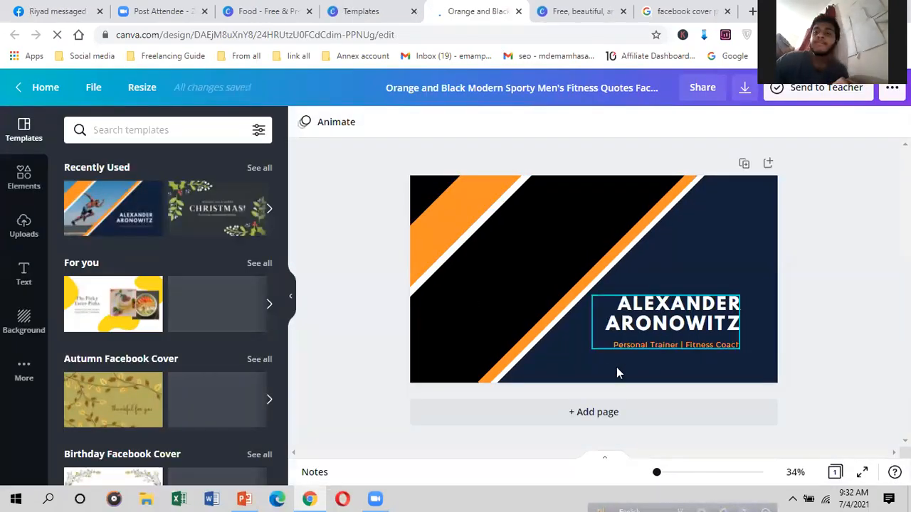
Step: Add a second page with the 'Wishing you a merry Christmas!' template, then add a third page
left_click(620, 417)
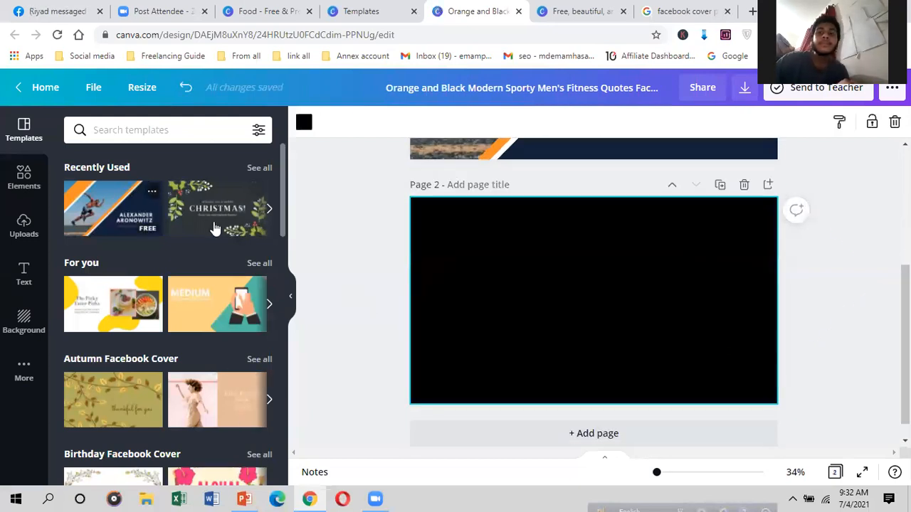
left_click(196, 208)
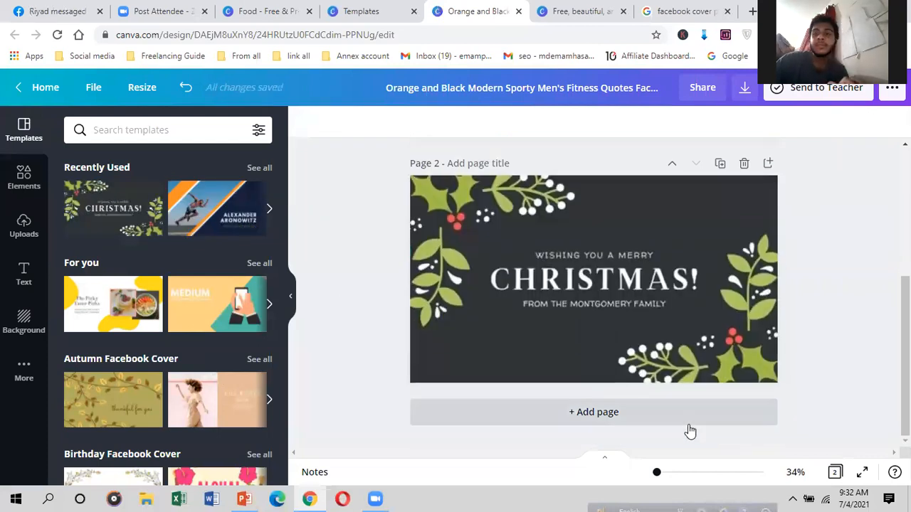
left_click(688, 432)
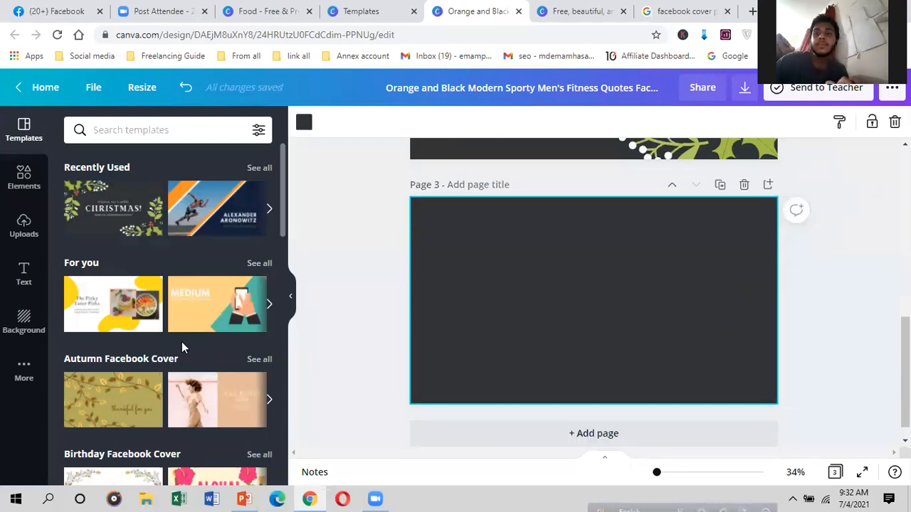
Step: Apply the leafy 'thankful for you' template to page 3, then undo it
scroll(182, 342, "down", 6)
scroll(170, 346, "down", 8)
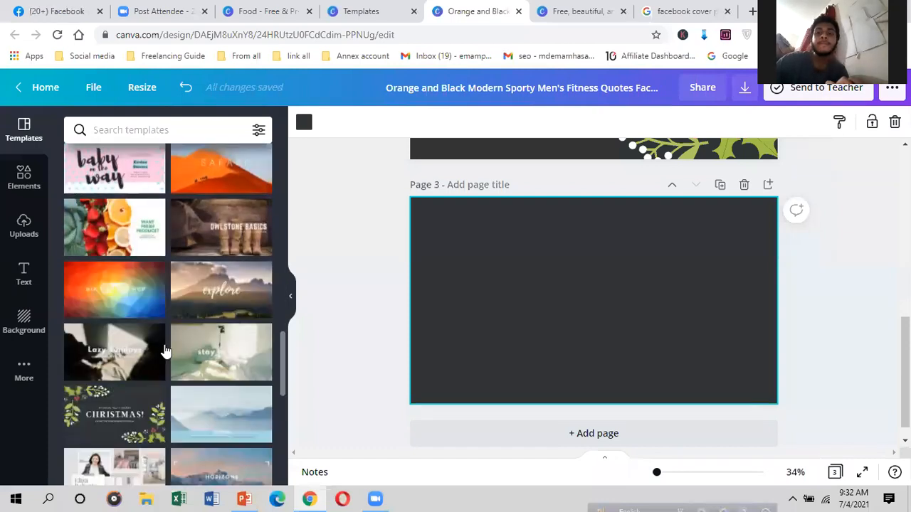
scroll(170, 343, "down", 5)
scroll(142, 342, "down", 8)
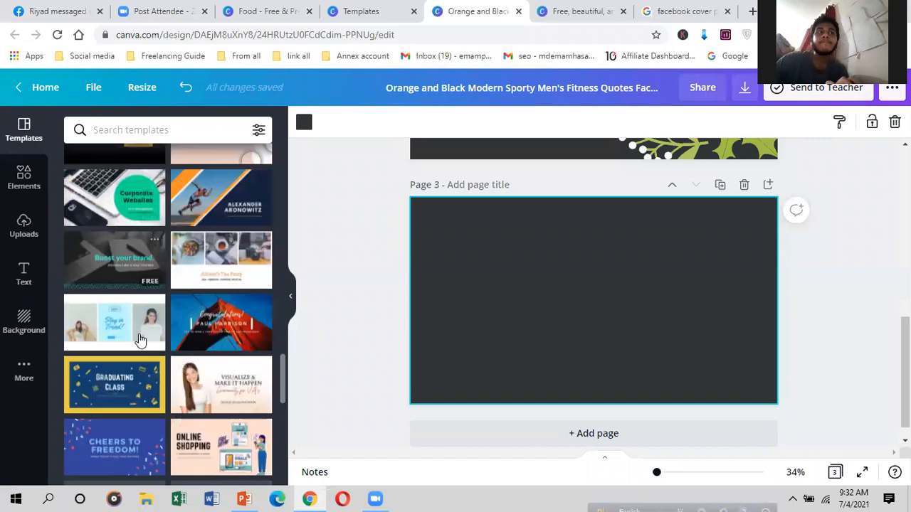
scroll(114, 384, "down", 4)
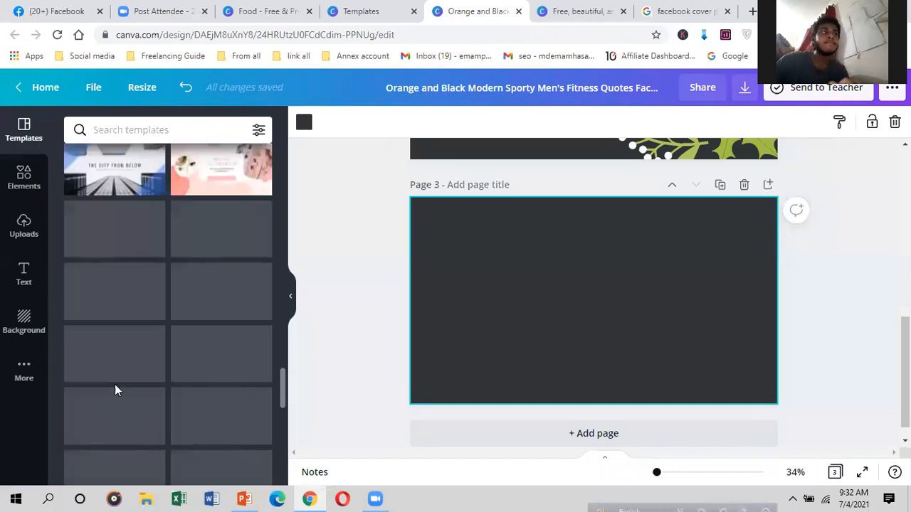
scroll(92, 343, "down", 3)
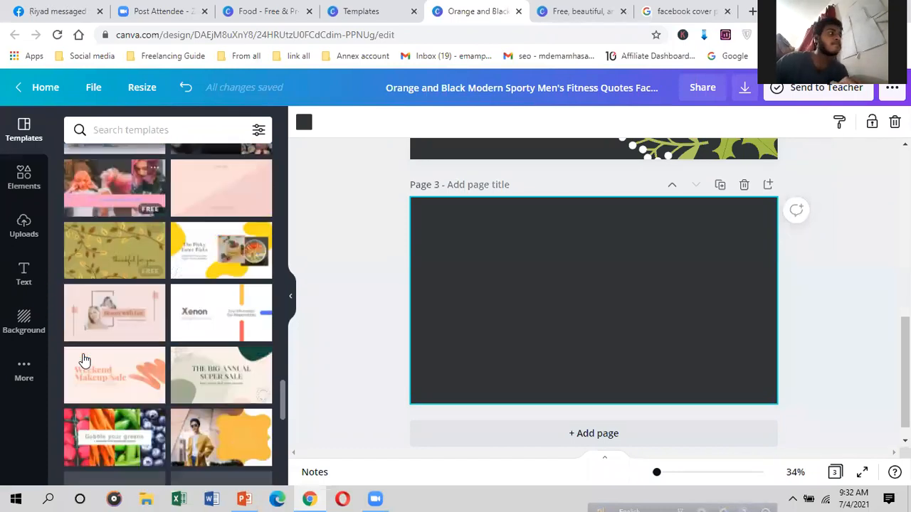
left_click(102, 224)
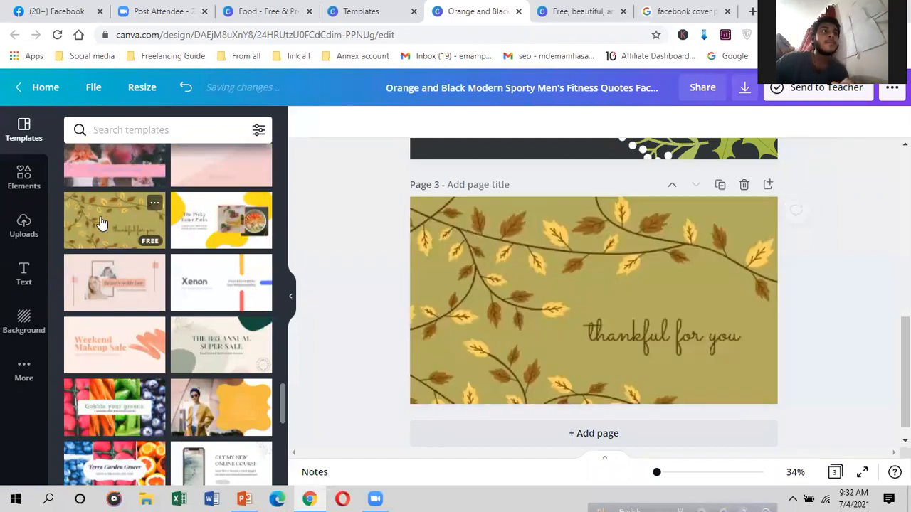
left_click(498, 277)
key("ctrl+z")
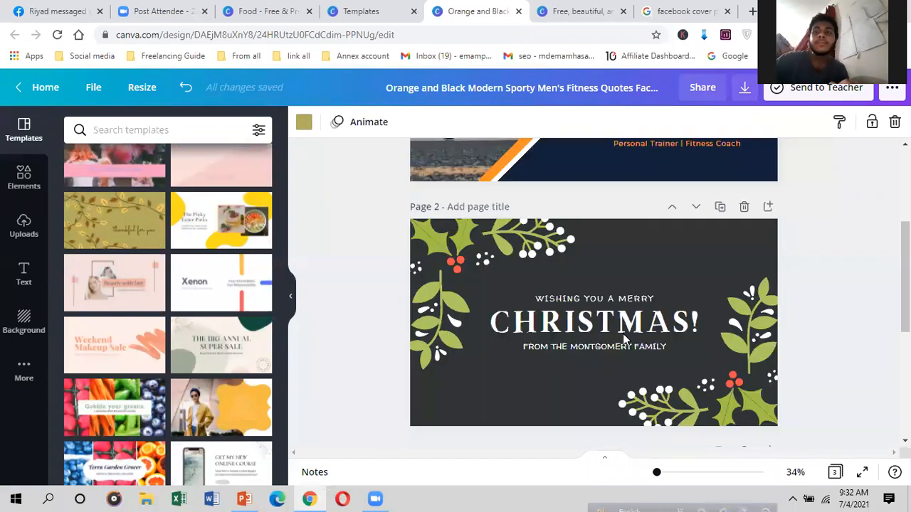
Step: Move one holly cluster higher toward the top-right on the Christmas page
scroll(605, 356, "up", 3)
scroll(563, 296, "down", 3)
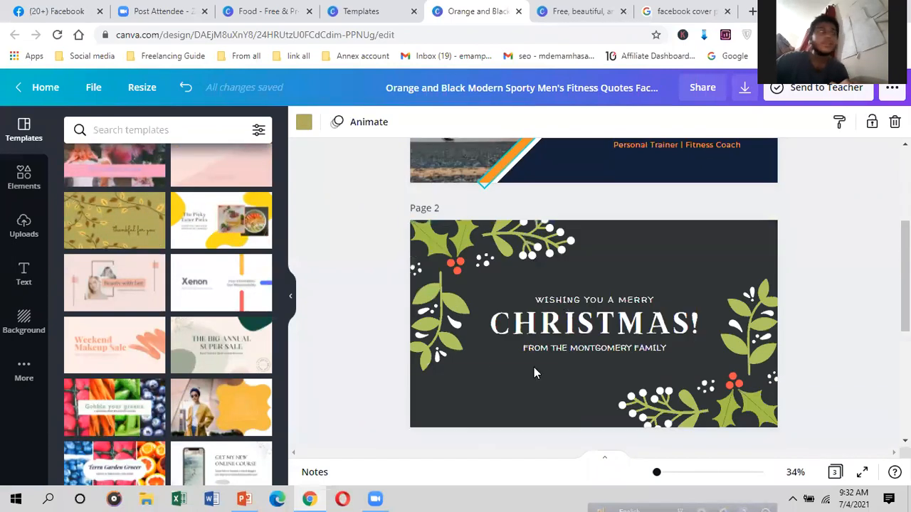
left_click_drag(750, 360, 715, 415)
scroll(476, 368, "up", 3)
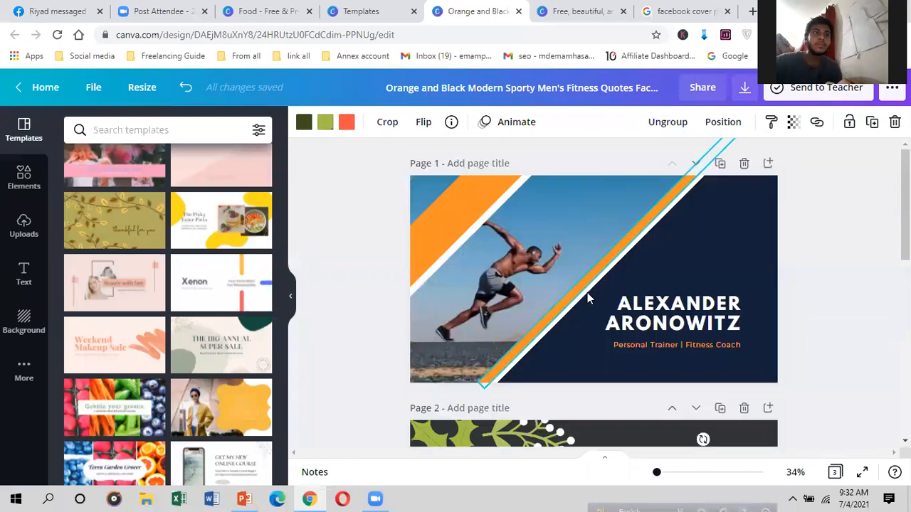
left_click(656, 324)
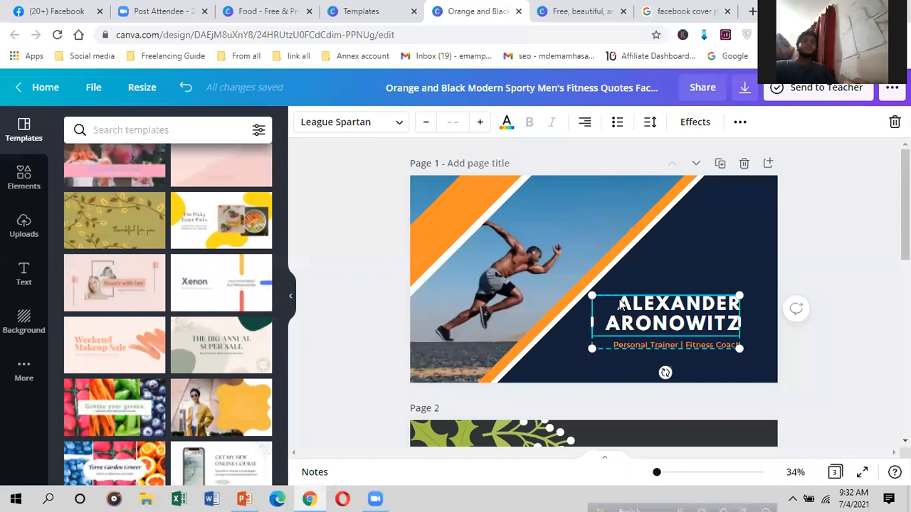
Step: Delete the runner photo from page 1 of the cover
left_click_drag(560, 243, 566, 228)
right_click(566, 229)
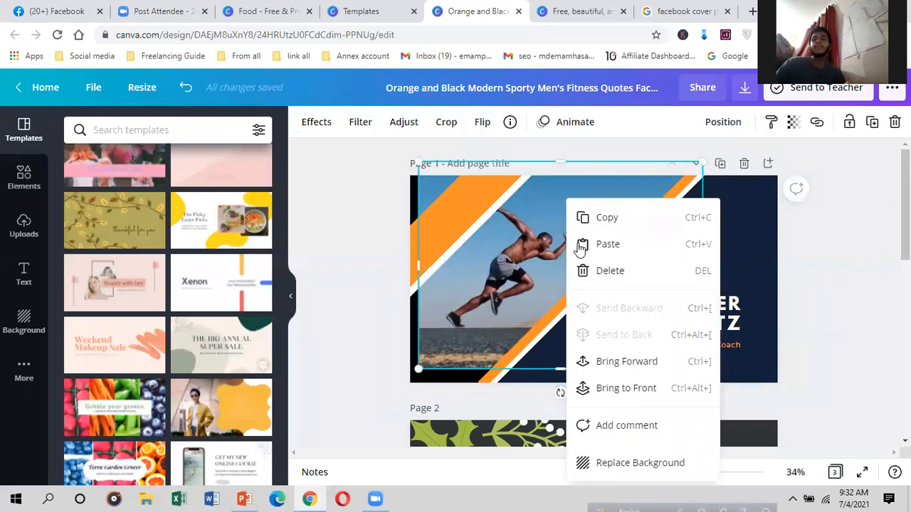
left_click(588, 269)
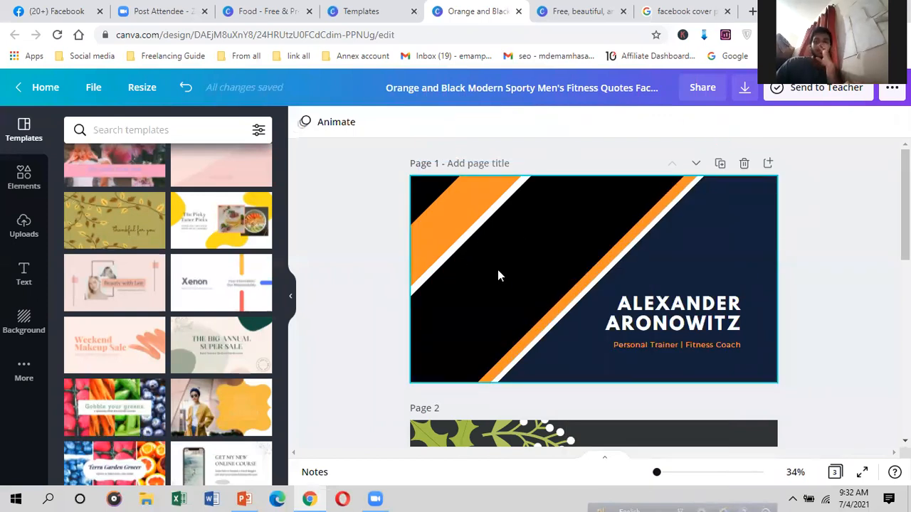
Step: Move the name and title text group to the upper-left corner of the page
left_click_drag(666, 308, 490, 215)
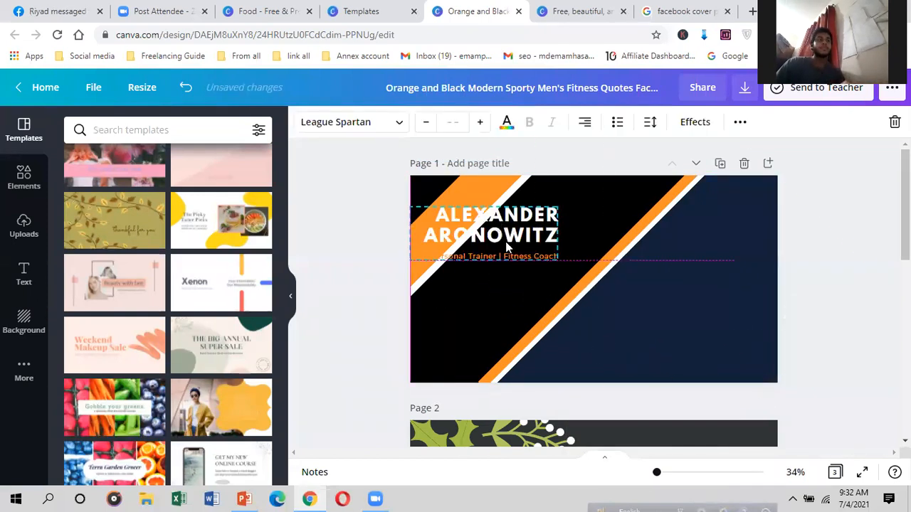
left_click(581, 209)
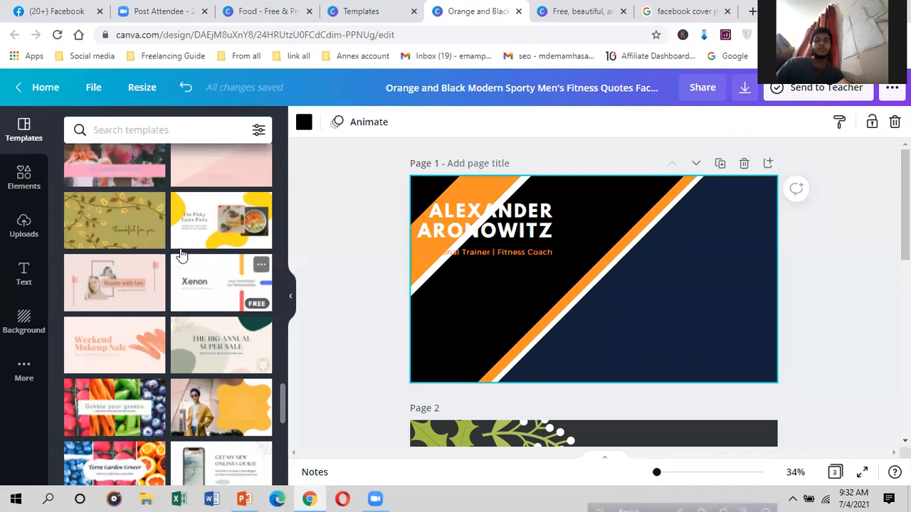
left_click(662, 314)
scroll(661, 313, "down", 3)
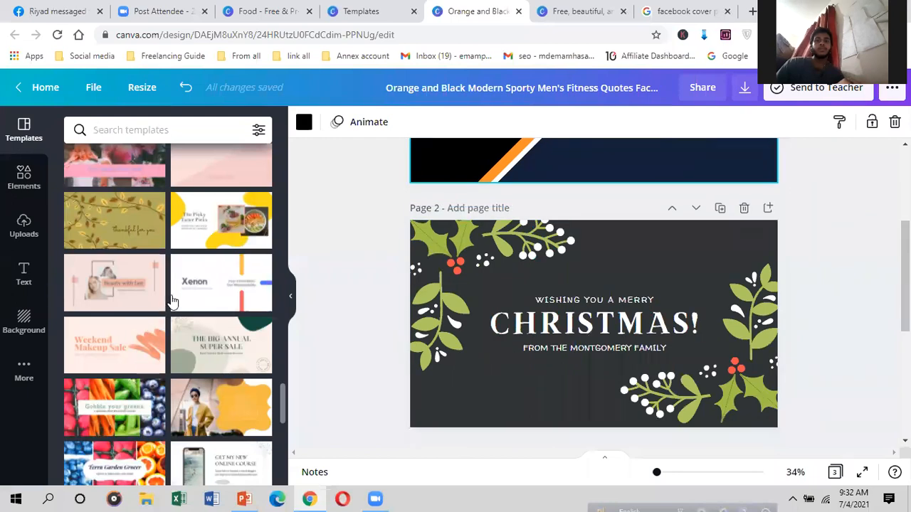
scroll(134, 311, "down", 3)
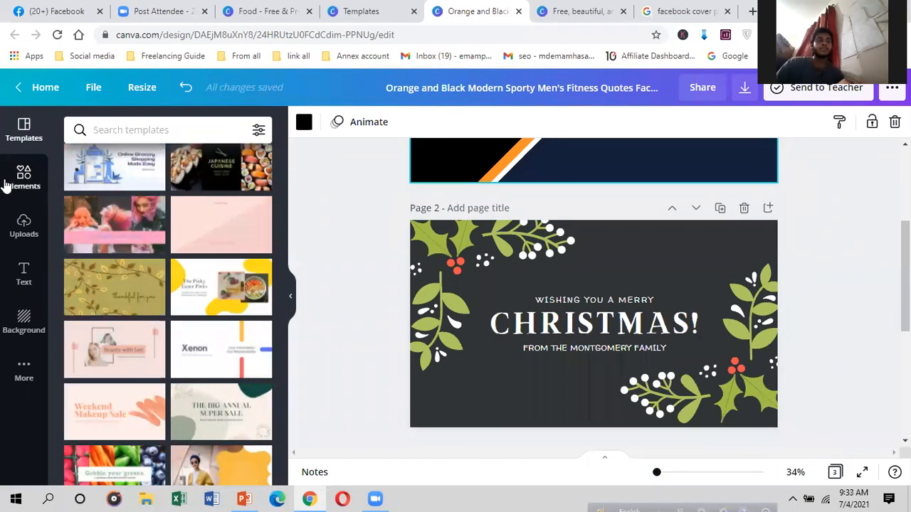
Step: Browse the Elements library and glance at the Instagram post templates tab before returning
left_click(7, 182)
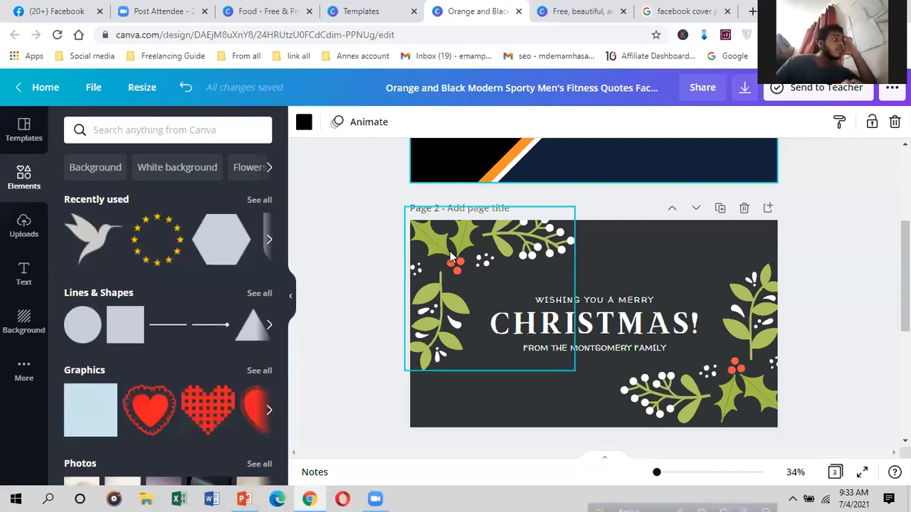
scroll(454, 288, "down", 2)
scroll(454, 288, "down", 1)
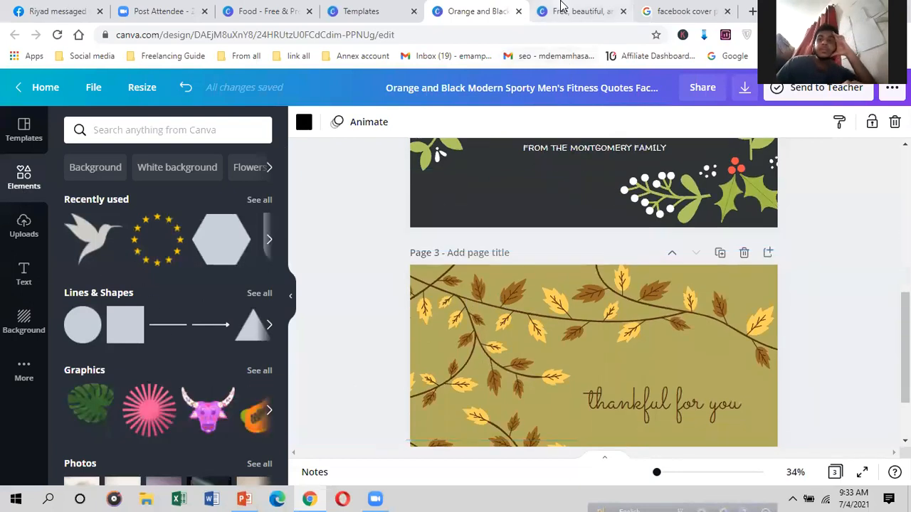
left_click(580, 10)
scroll(541, 332, "down", 5)
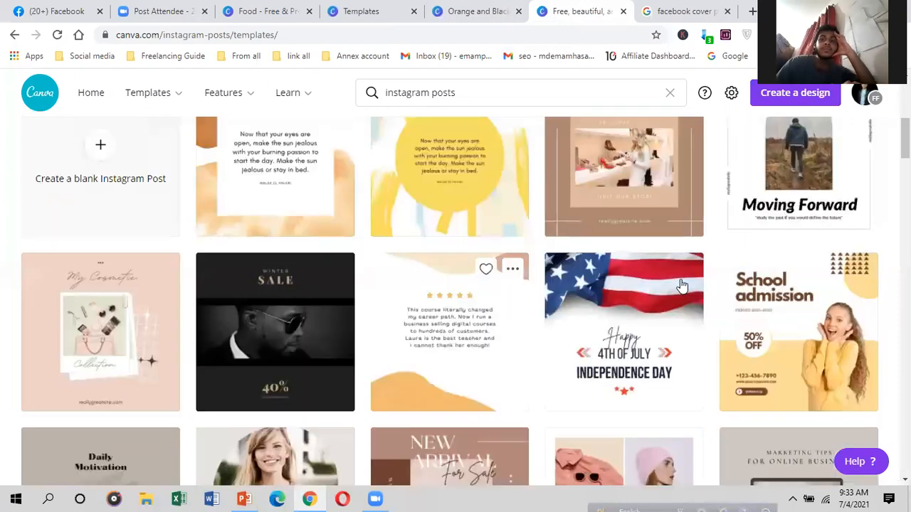
scroll(474, 325, "down", 6)
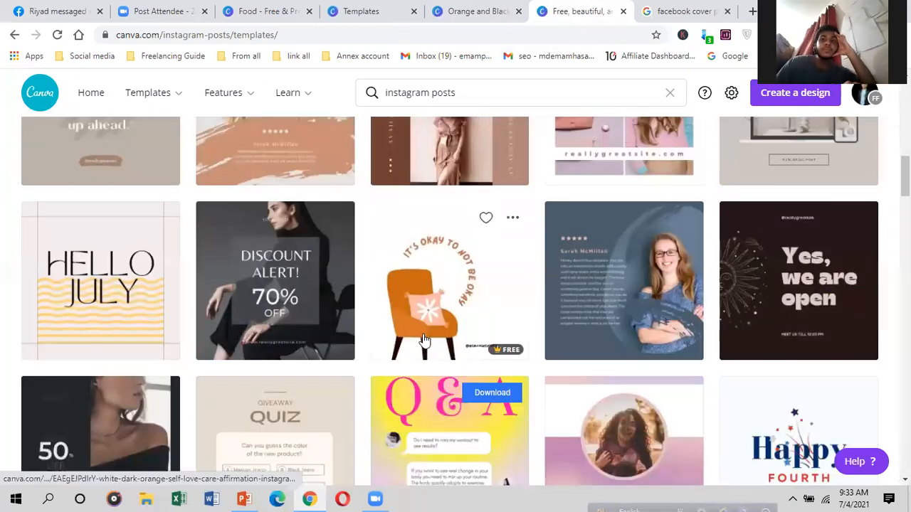
scroll(153, 372, "down", 5)
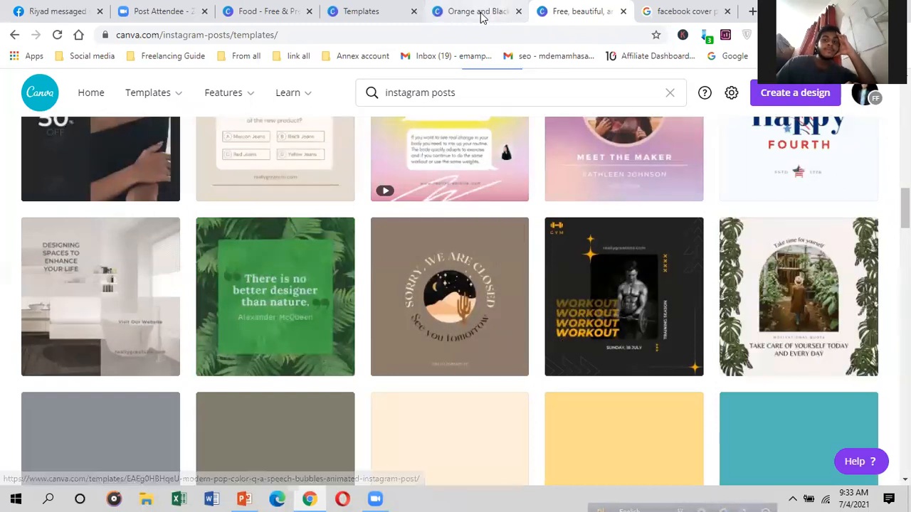
key("ctrl+shift+Tab")
Step: Shift the thin orange stripe down and left, then select the navy diamond shape
left_click_drag(503, 333, 559, 317)
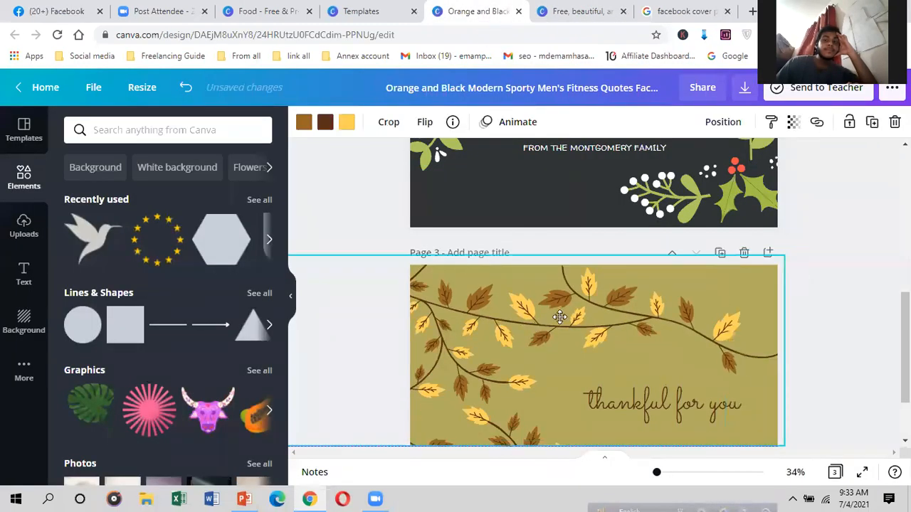
scroll(573, 323, "up", 5)
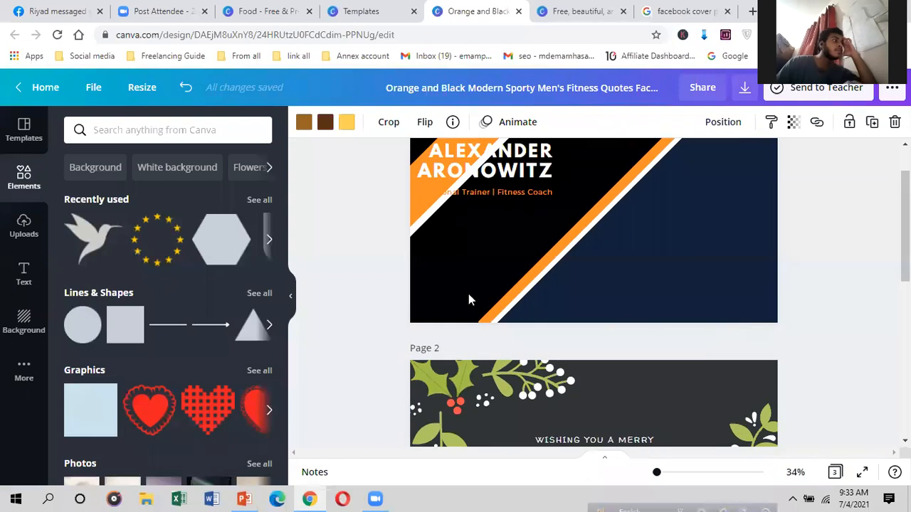
scroll(497, 264, "up", 1)
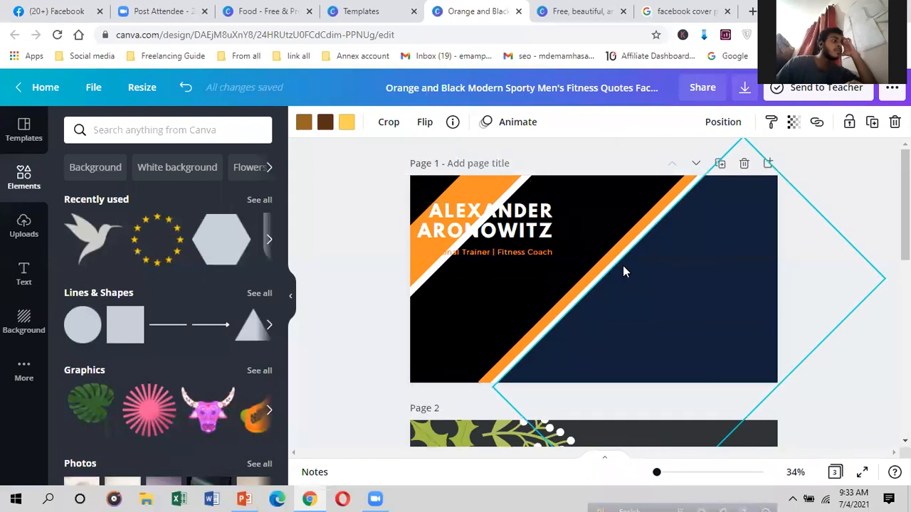
left_click_drag(615, 257, 594, 283)
left_click(673, 288)
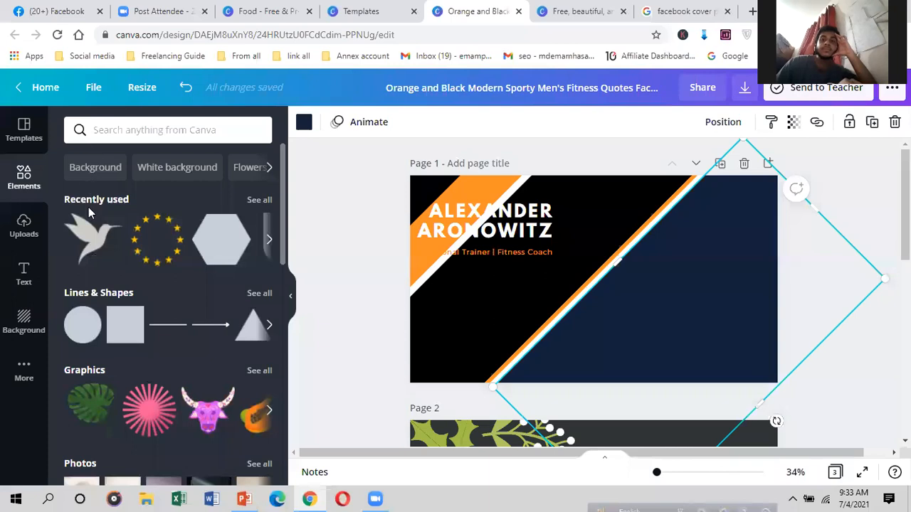
scroll(82, 233, "down", 4)
scroll(99, 292, "down", 5)
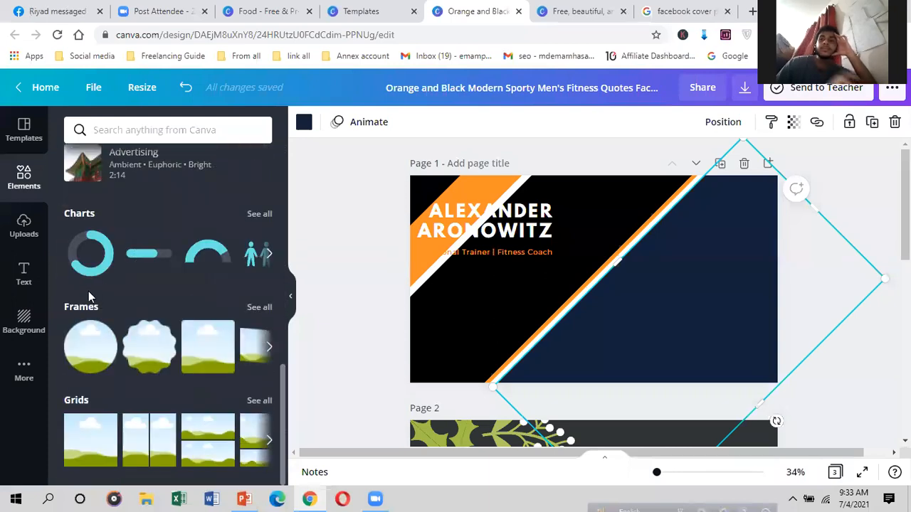
scroll(90, 297, "up", 10)
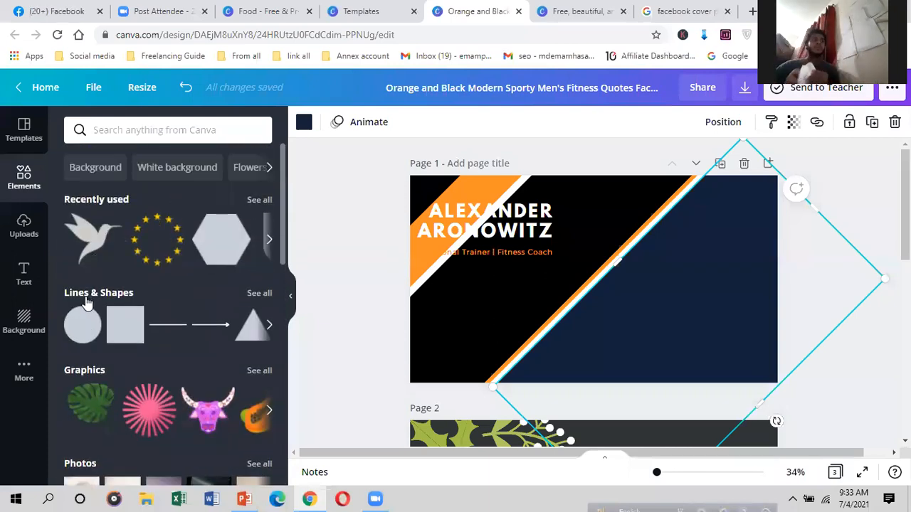
scroll(118, 307, "down", 3)
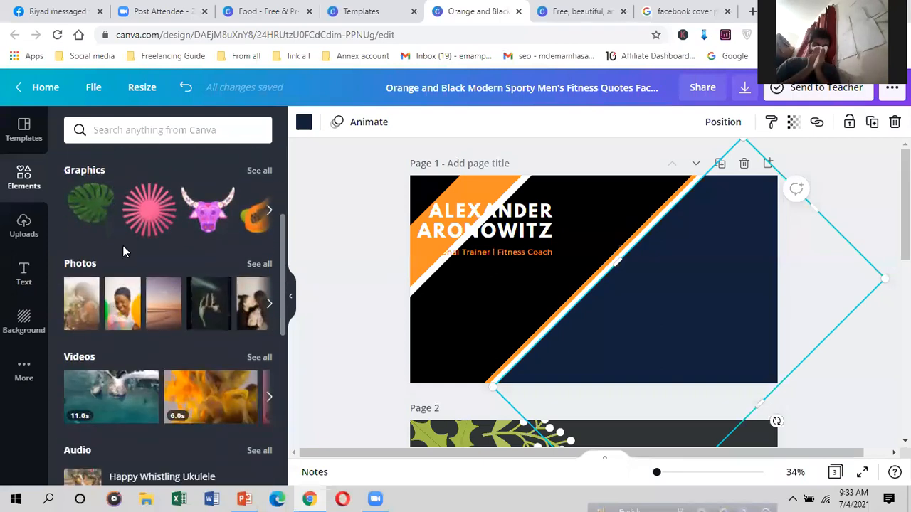
scroll(125, 206, "up", 1)
left_click(151, 130)
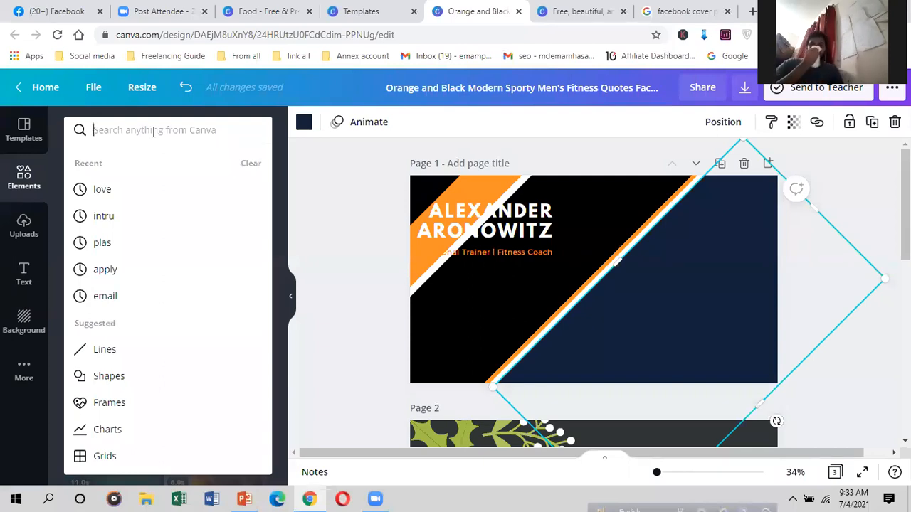
type("lion")
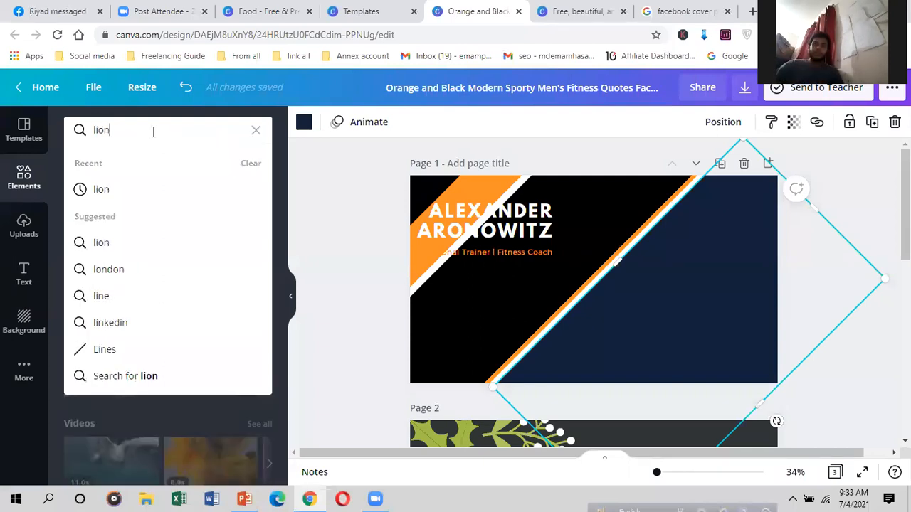
key("Return")
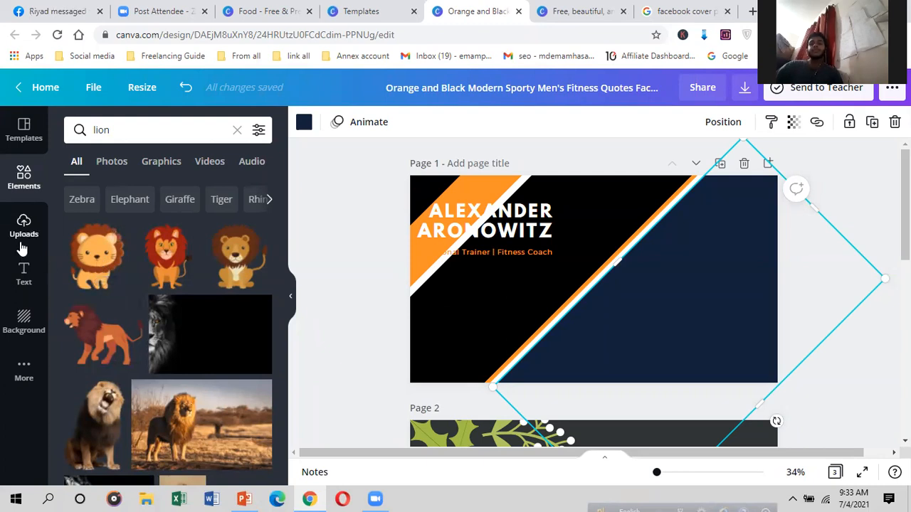
left_click(13, 188)
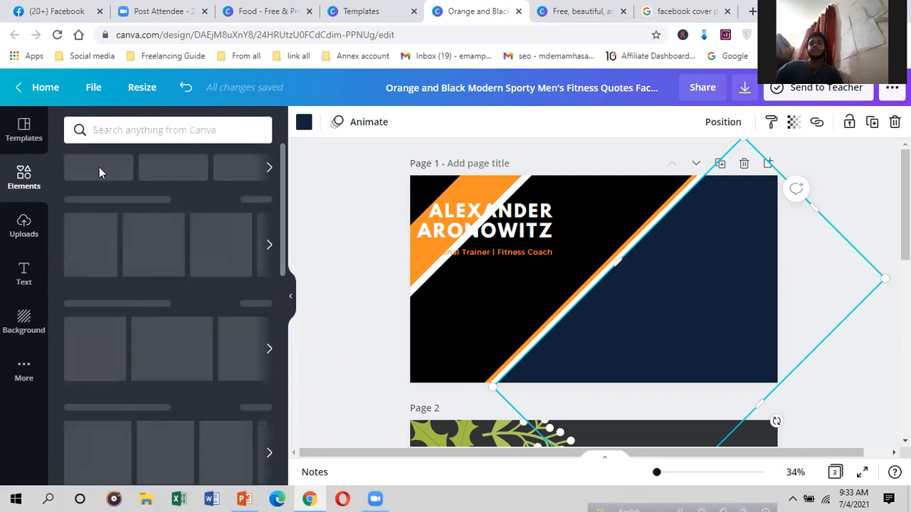
Step: Show the Uploads library and scroll through uploaded images like the blue car and Freelancer logo
left_click(20, 238)
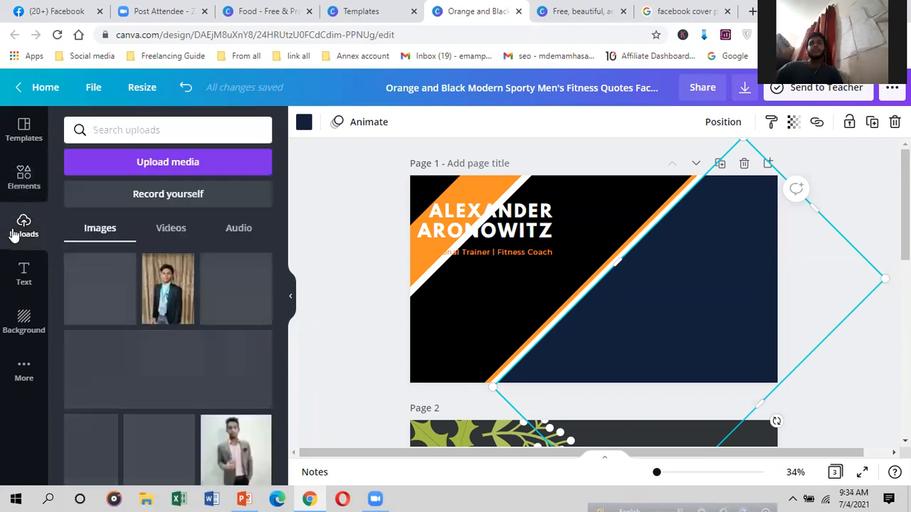
scroll(90, 326, "down", 1)
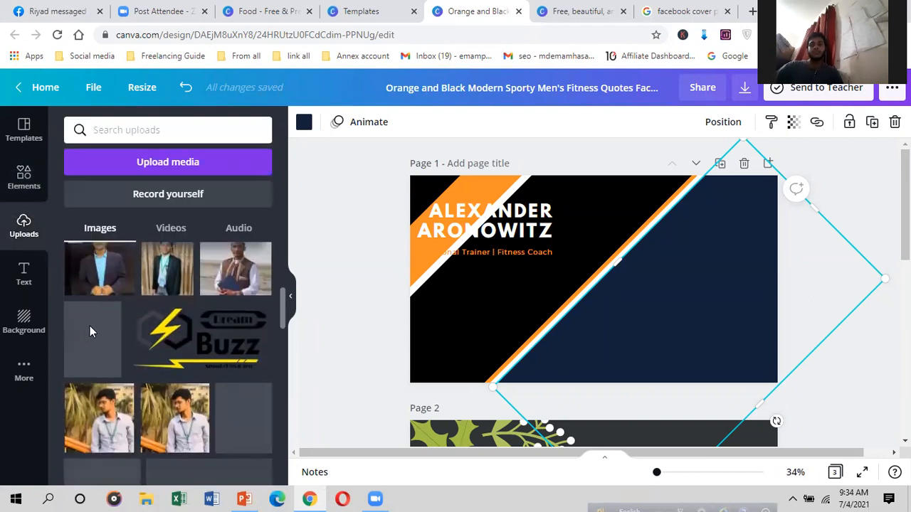
scroll(102, 339, "down", 3)
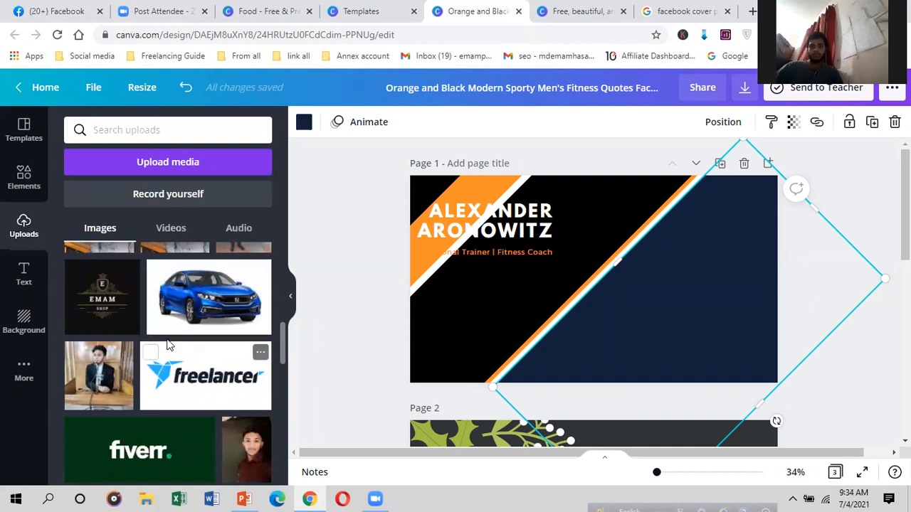
scroll(178, 345, "up", 4)
scroll(178, 345, "down", 3)
scroll(178, 345, "down", 3)
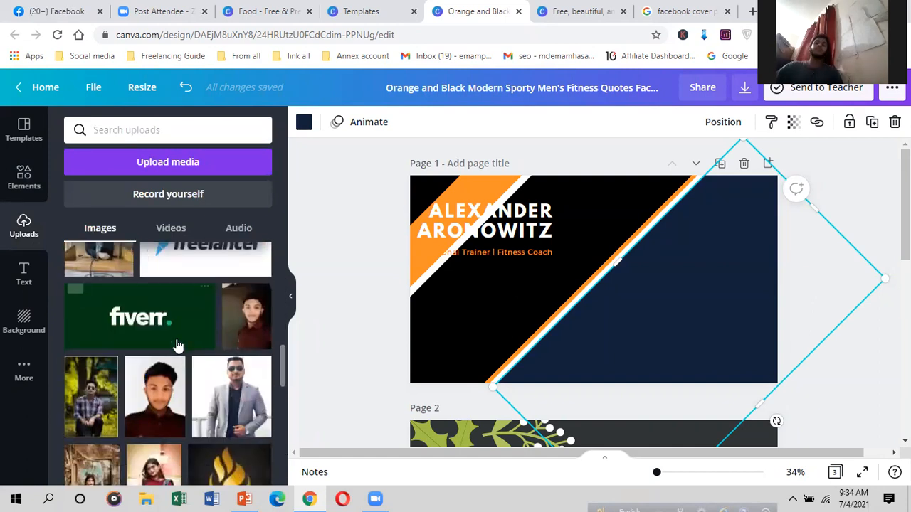
scroll(178, 345, "up", 3)
mouse_move(178, 345)
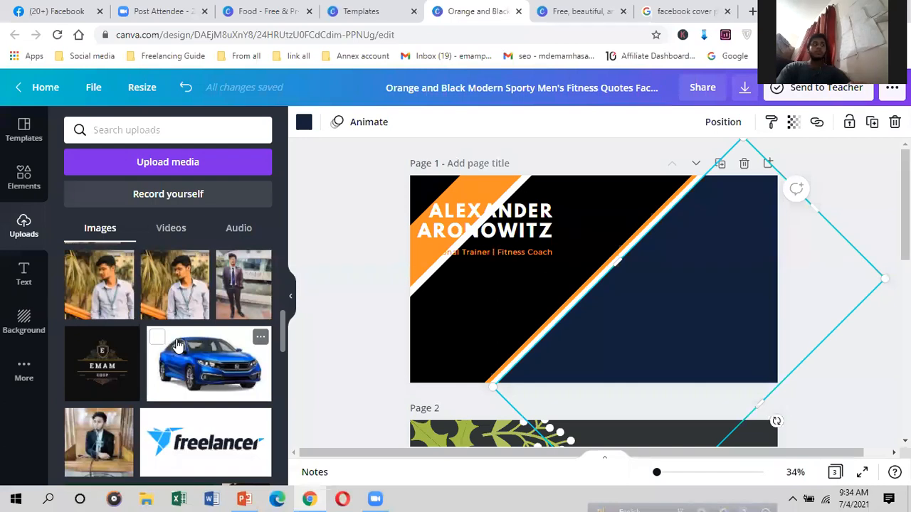
scroll(169, 356, "up", 3)
scroll(133, 355, "down", 5)
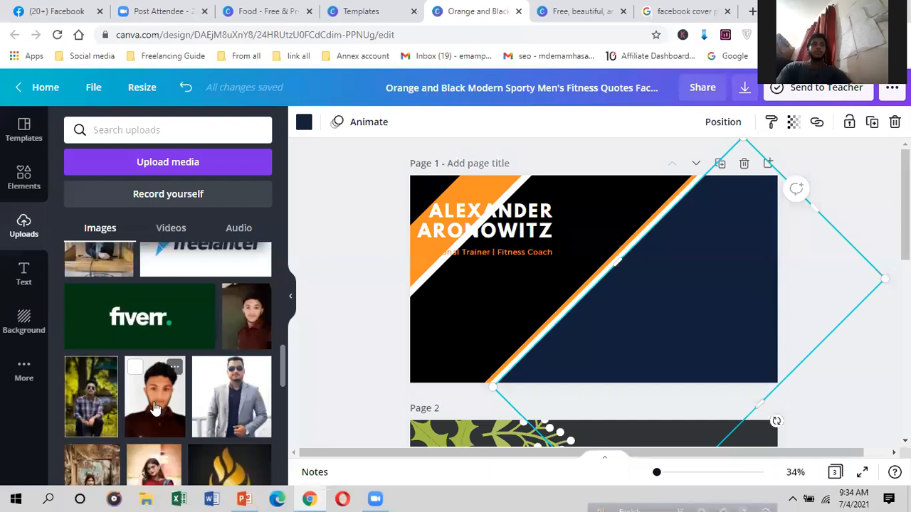
scroll(164, 411, "down", 6)
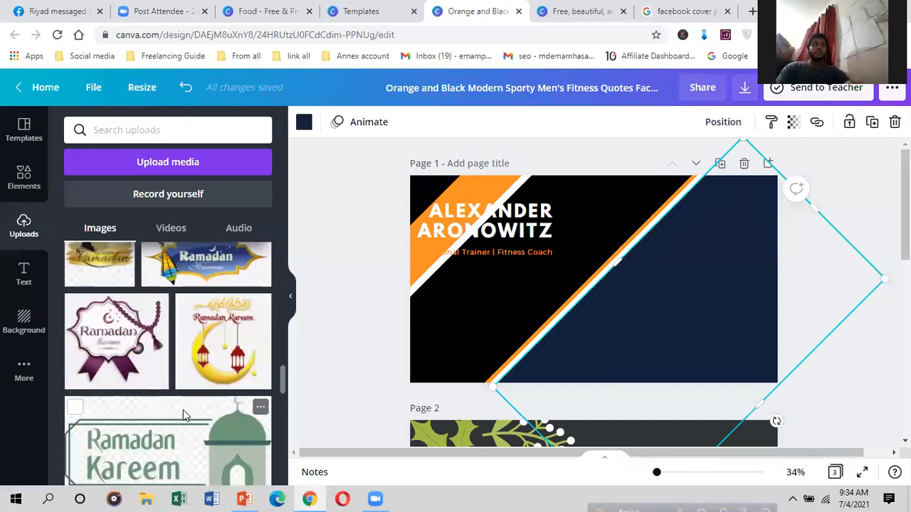
Step: Bring up the Text panel with heading, subheading, body text and font combination options
scroll(183, 410, "up", 10)
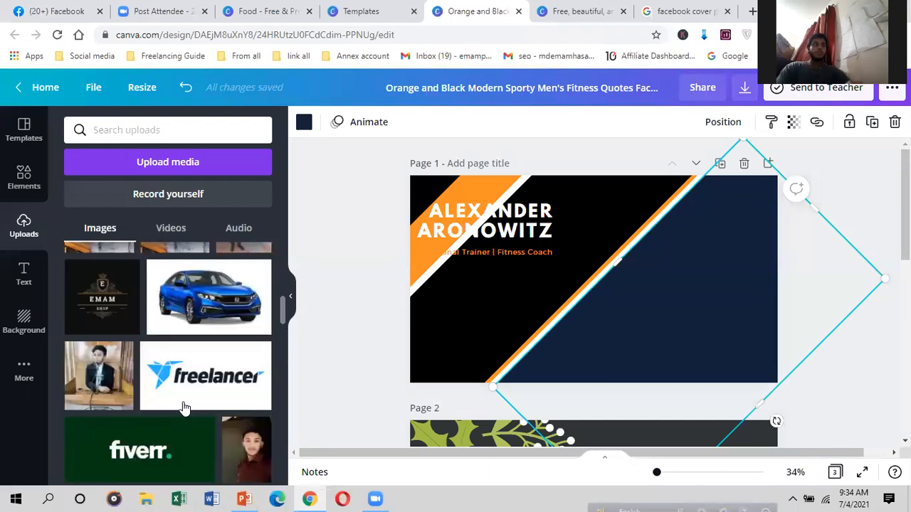
scroll(183, 407, "up", 5)
left_click(23, 272)
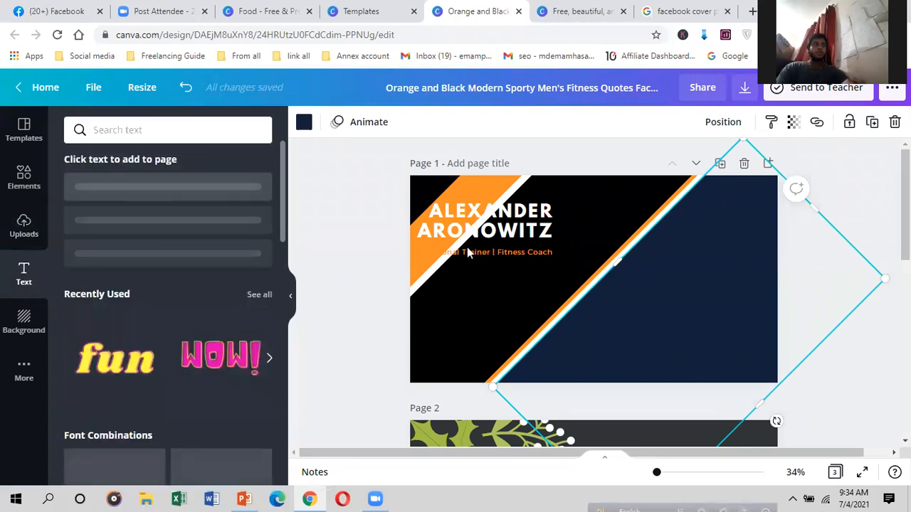
scroll(120, 389, "down", 1)
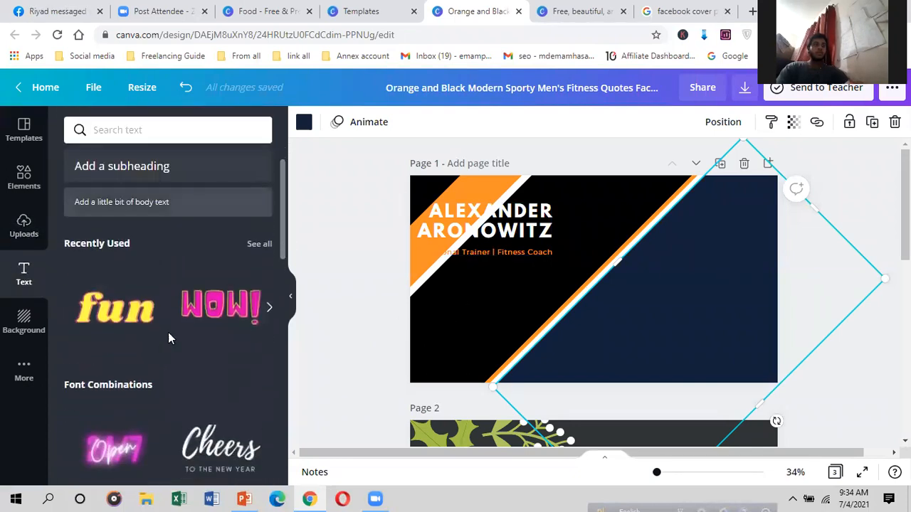
scroll(230, 360, "up", 1)
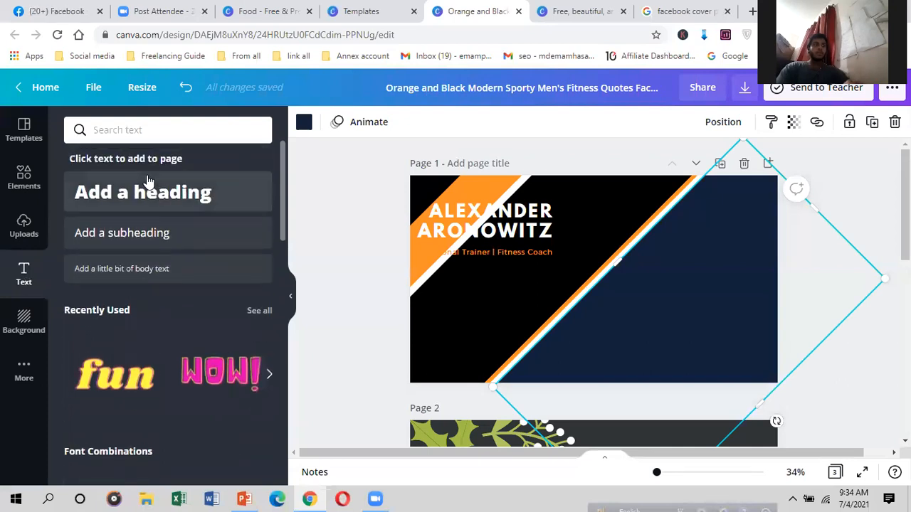
Step: Add a white 'EMAM' heading, place it on the navy band and resize it to 57
left_click(427, 209)
left_click(224, 202)
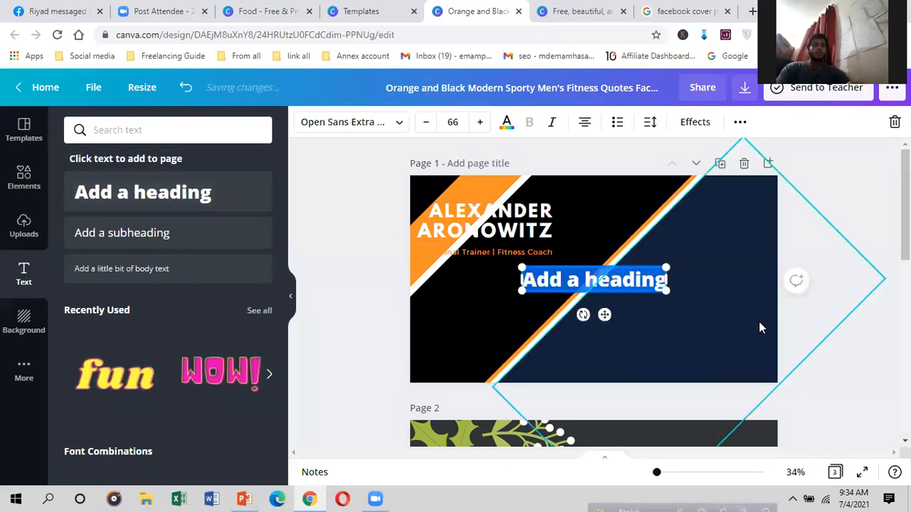
key("BackSpace")
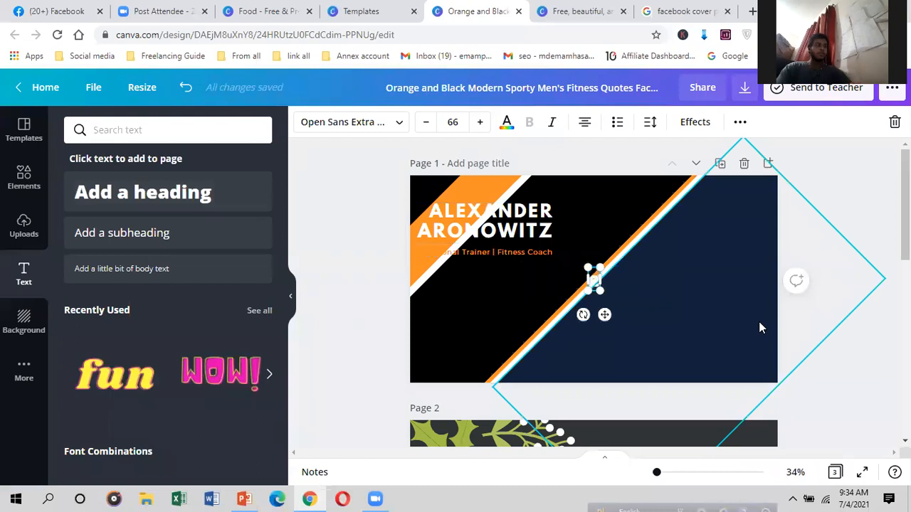
key("BackSpace")
type("EMAM")
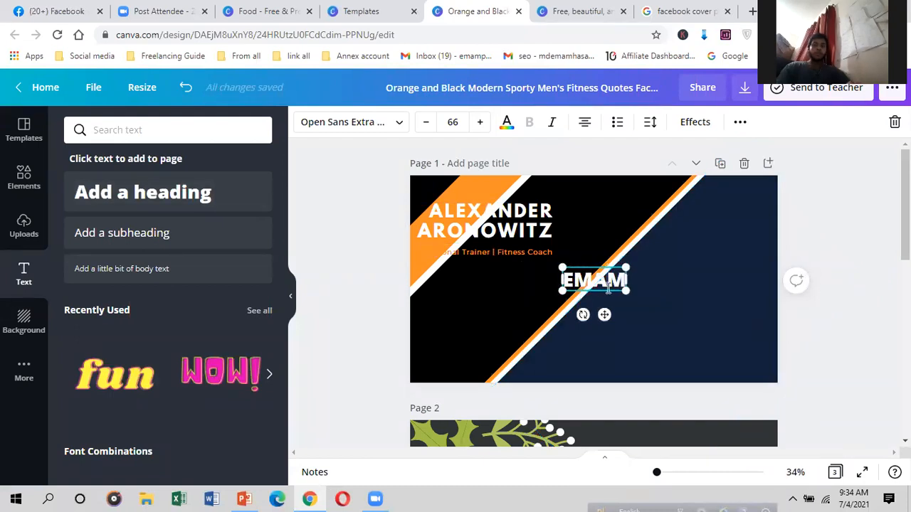
left_click_drag(609, 288, 648, 314)
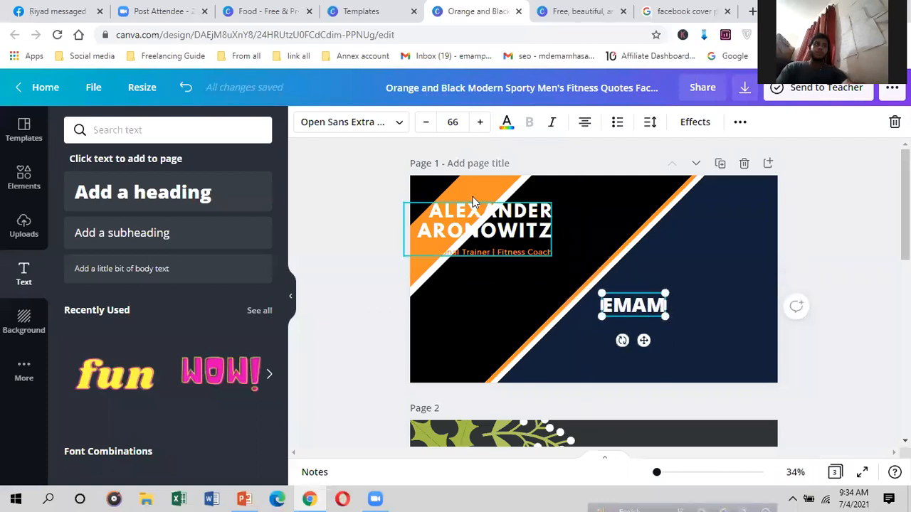
left_click(398, 122)
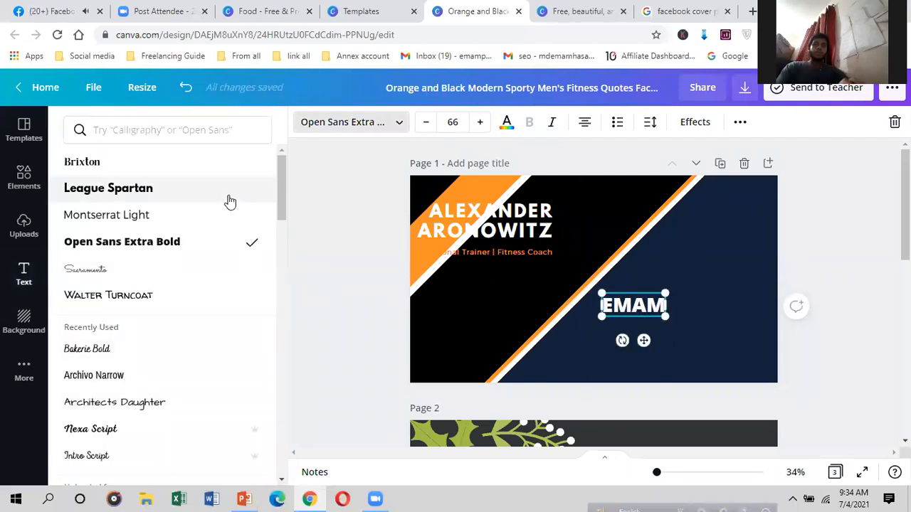
mouse_move(665, 315)
left_mouse_down()
mouse_move(702, 369)
mouse_move(645, 342)
mouse_move(658, 315)
left_mouse_up()
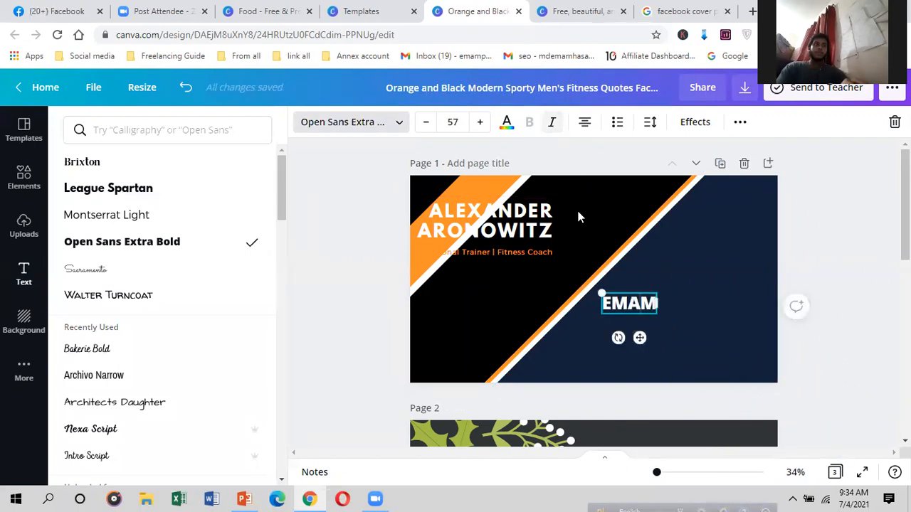
left_click(654, 335)
left_click(650, 312)
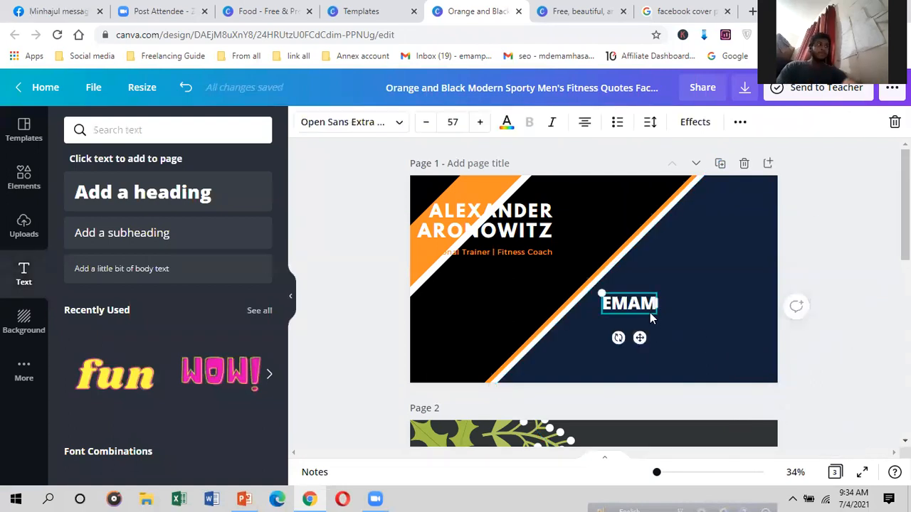
Step: Move the name heading onto the navy area and delete the Personal Trainer | Fitness Coach subtitle
left_click(530, 230)
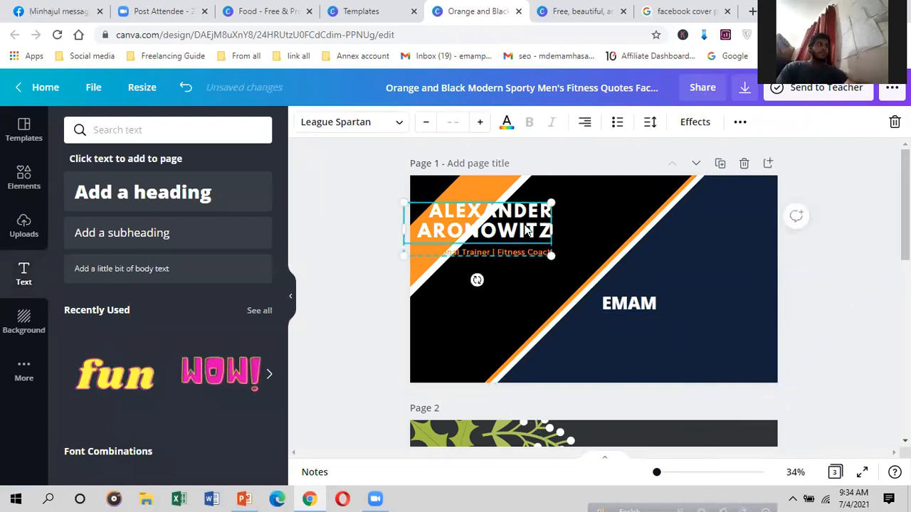
left_click_drag(653, 242, 728, 271)
left_click(728, 278)
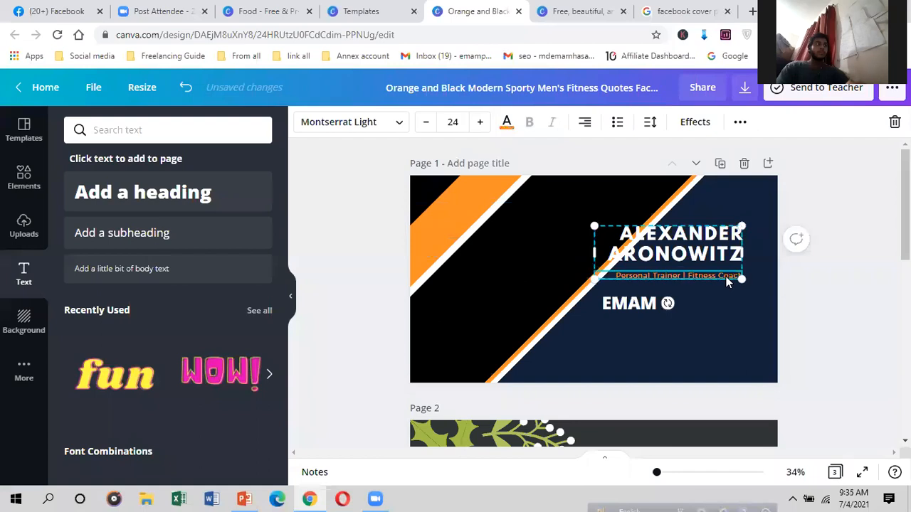
right_click(728, 281)
left_click(754, 268)
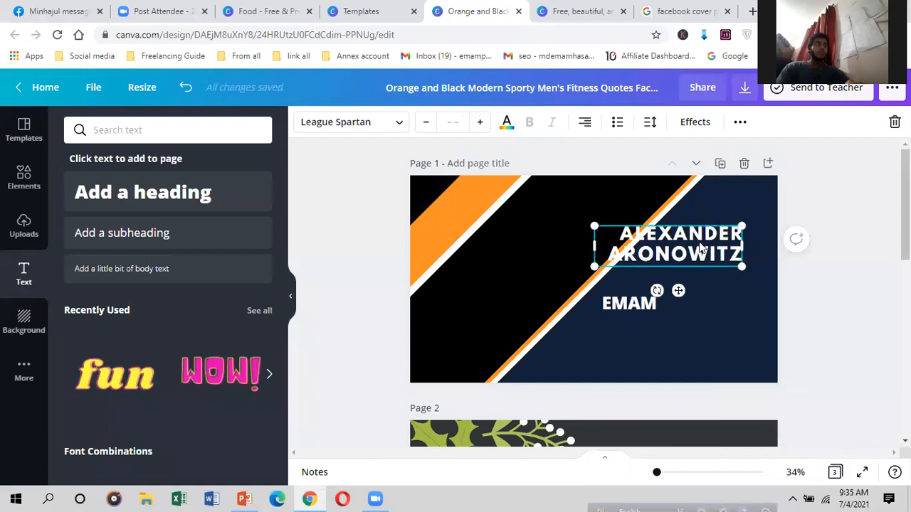
Step: Change the name heading's text to 'EMAM'
left_click(701, 242)
type("E")
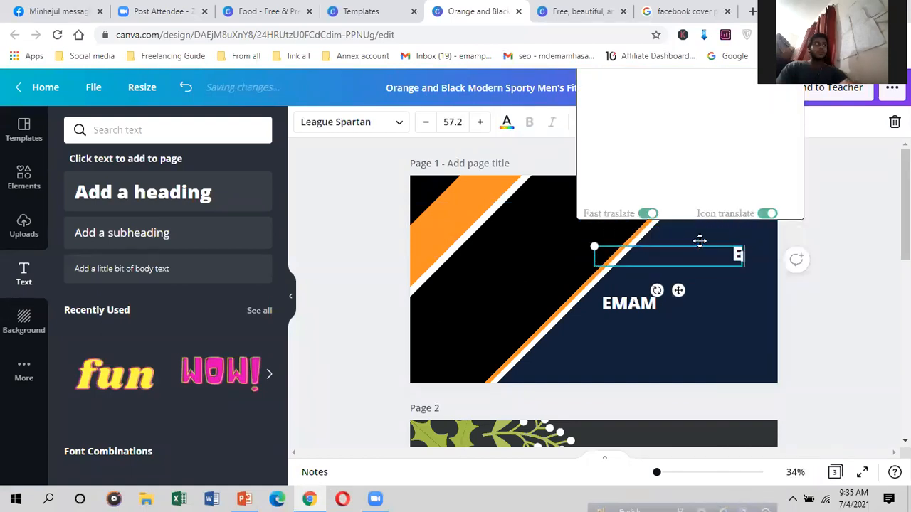
type("MAM")
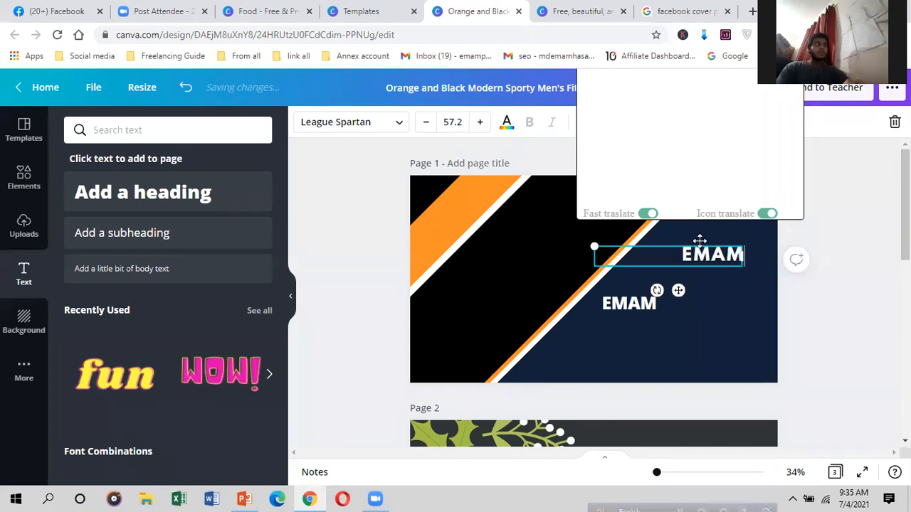
left_click(710, 279)
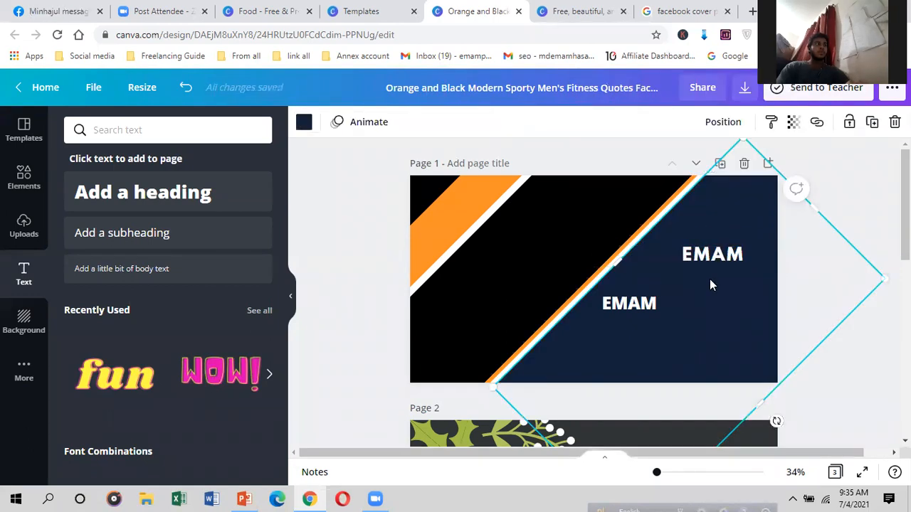
Step: Add the yellow 'fun' text style to page 1 and widen it to the right edge
scroll(399, 284, "down", 2)
scroll(145, 334, "down", 4)
scroll(144, 335, "up", 4)
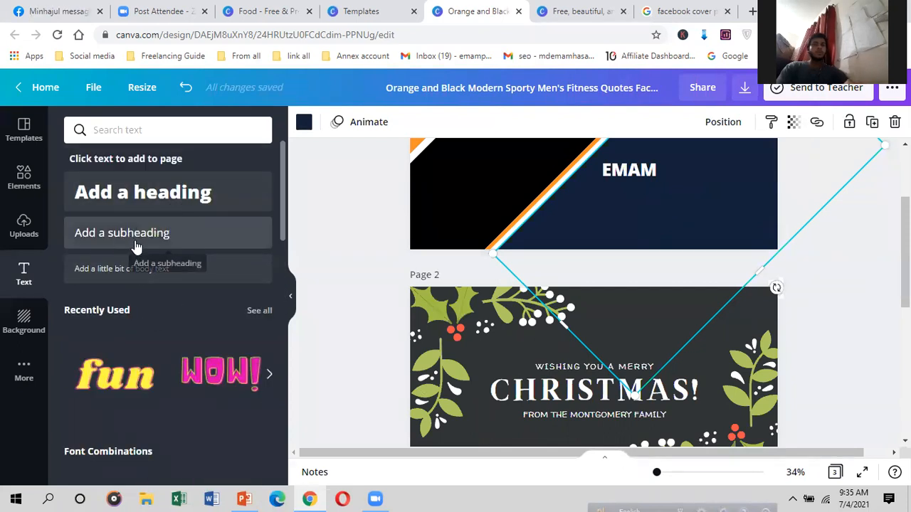
scroll(149, 363, "down", 1)
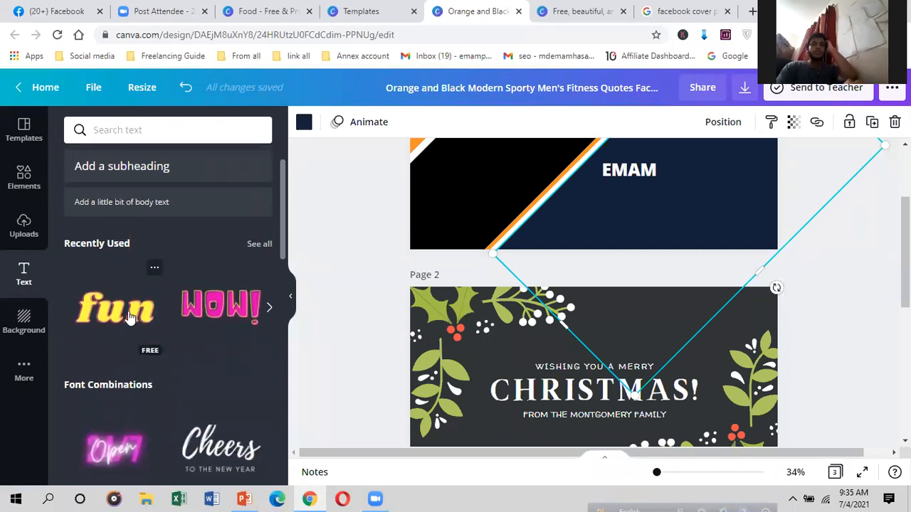
left_click(153, 320)
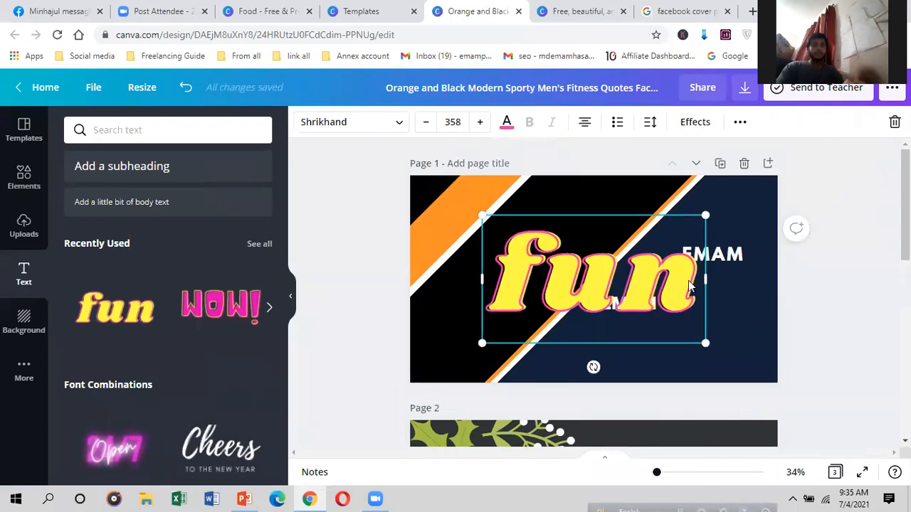
left_click_drag(705, 279, 777, 279)
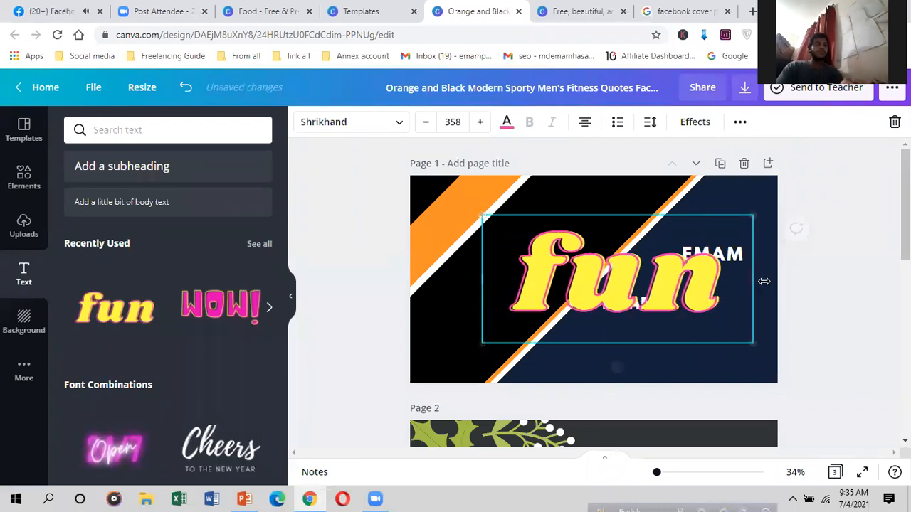
Step: Replace 'fun' with 'EMAM' on one line and shrink the yellow heading to size 128
double_click(731, 296)
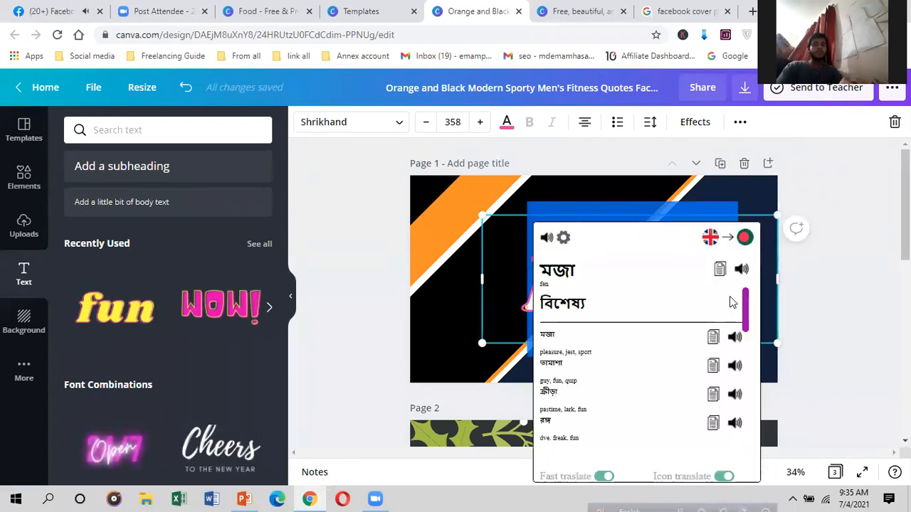
left_click(765, 310)
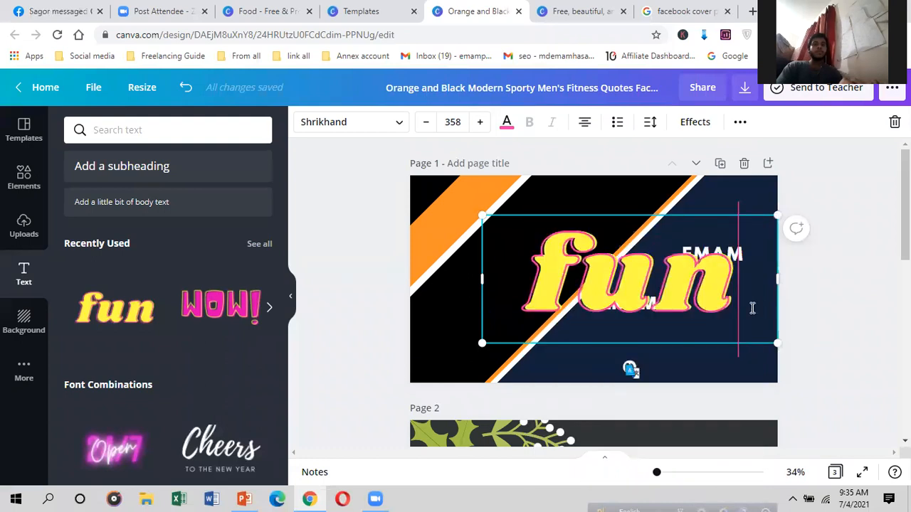
double_click(750, 307)
left_click(773, 306)
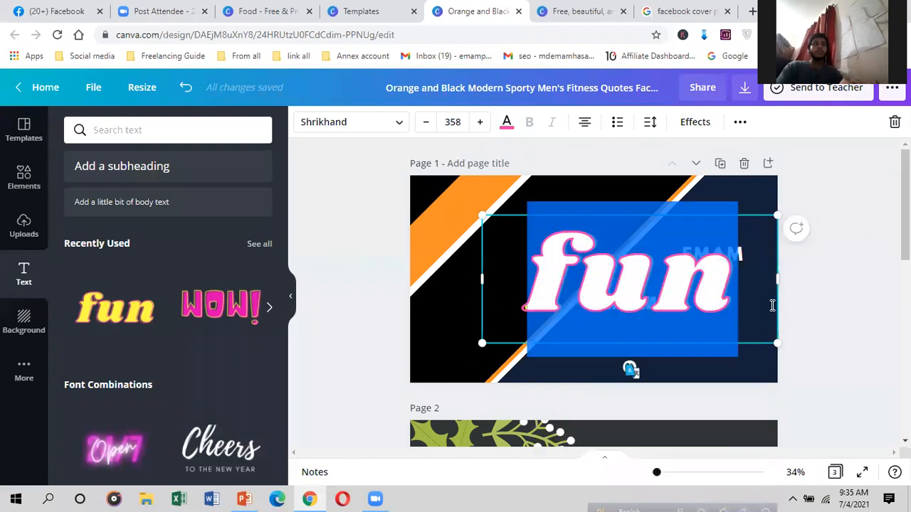
type("e")
key("BackSpace")
type("EMA")
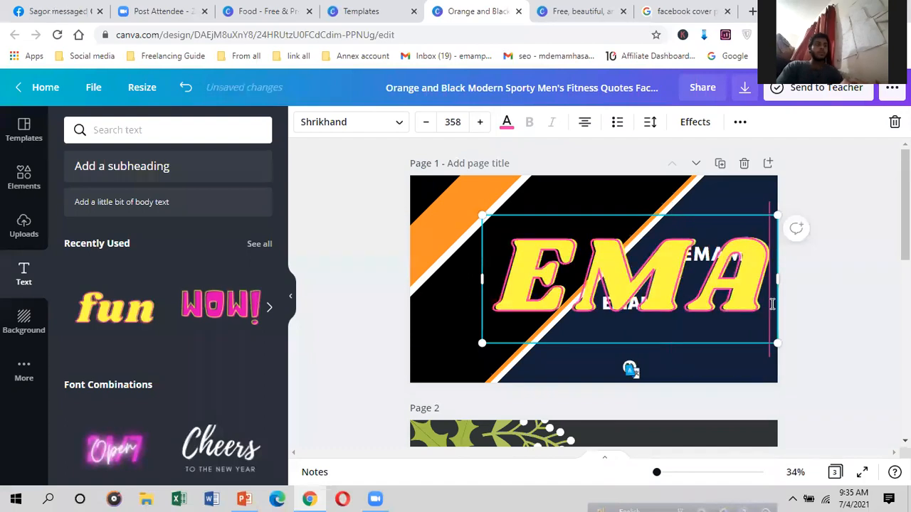
type("M")
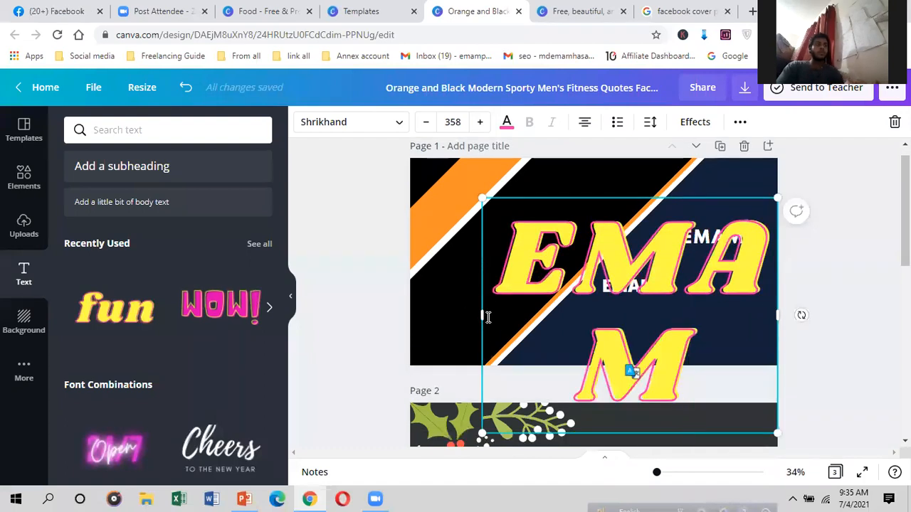
left_click_drag(480, 315, 368, 297)
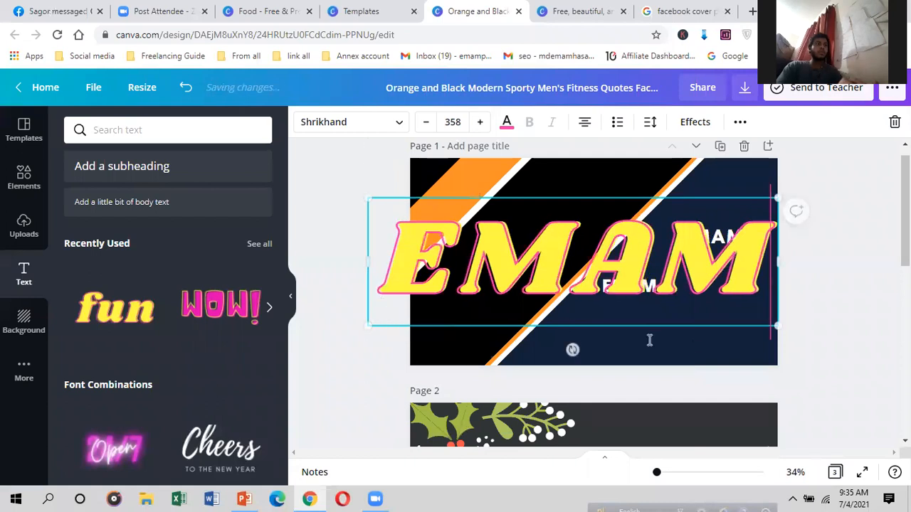
left_click_drag(776, 326, 607, 242)
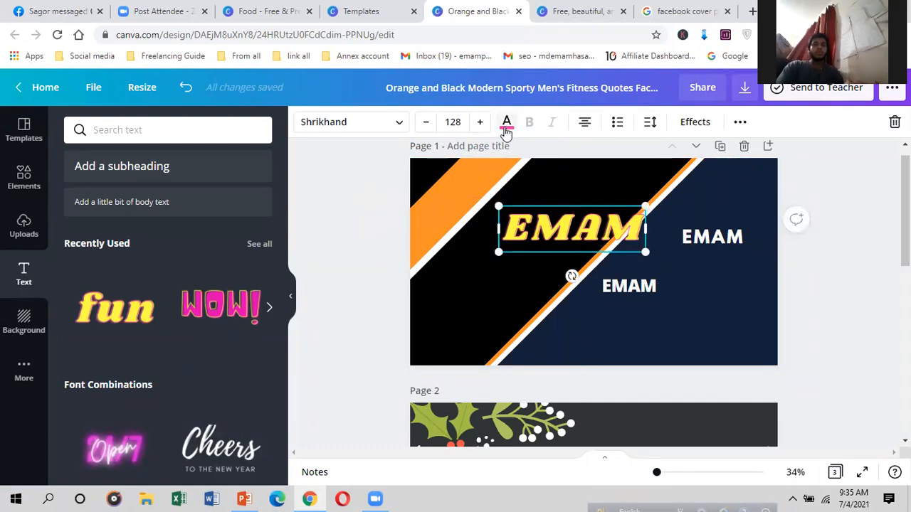
Step: Show the font list for the lower white EMAM label and scroll through the available fonts
scroll(198, 366, "down", 1)
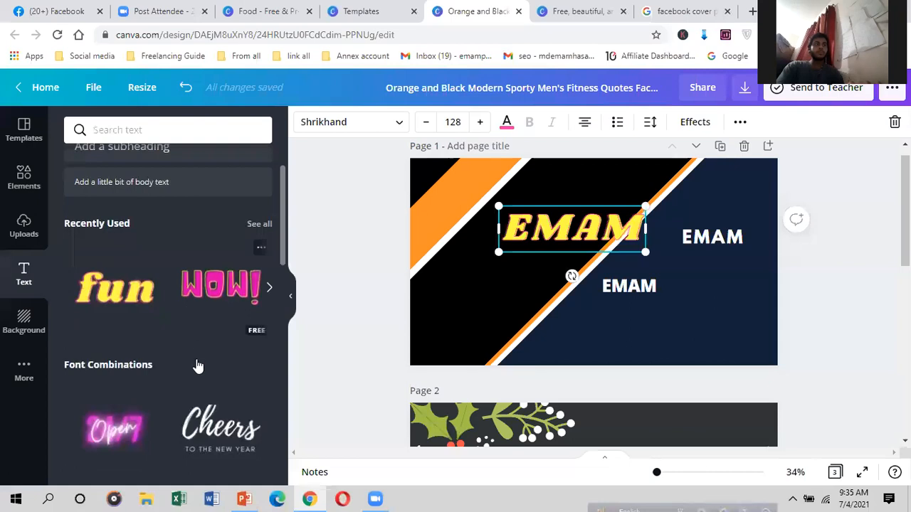
scroll(120, 358, "down", 5)
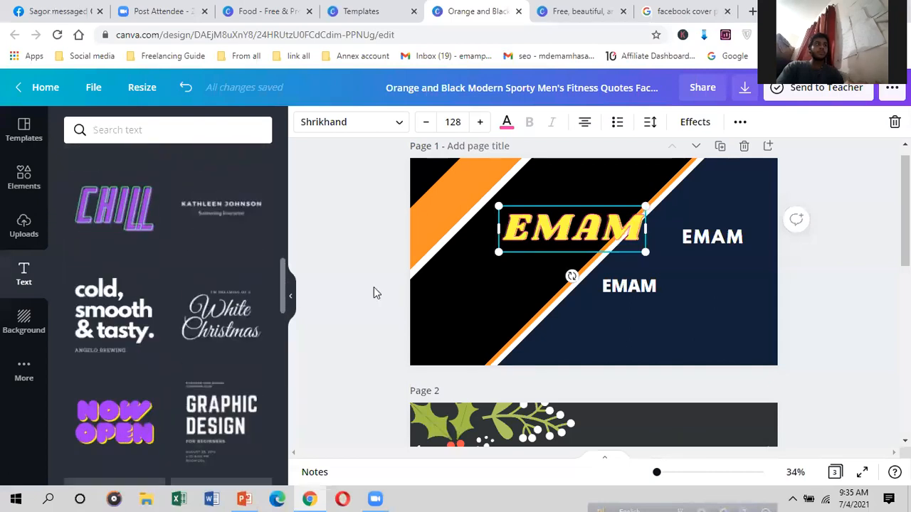
left_click(610, 289)
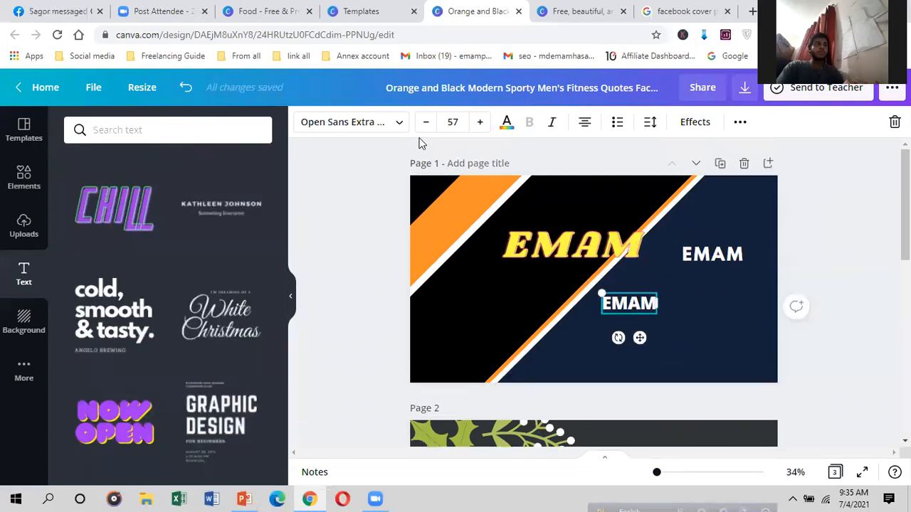
left_click(399, 122)
scroll(114, 270, "down", 2)
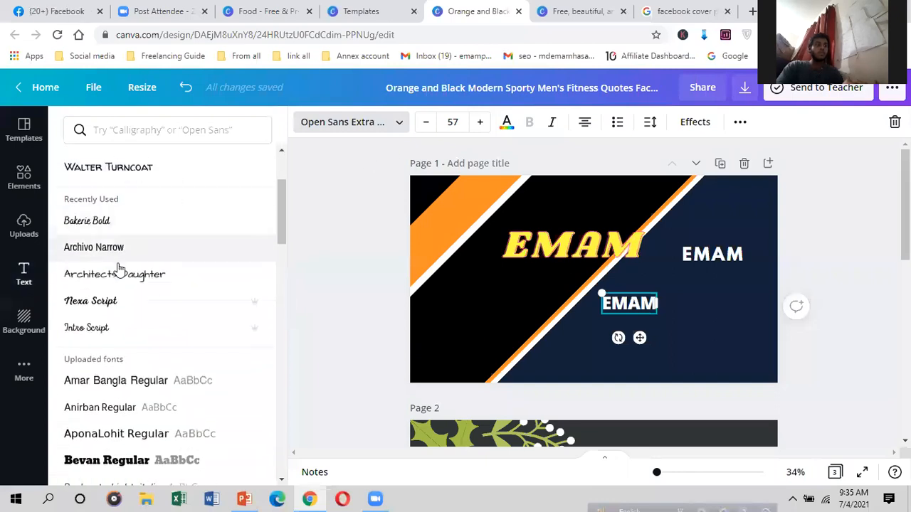
scroll(119, 269, "down", 10)
scroll(167, 318, "down", 15)
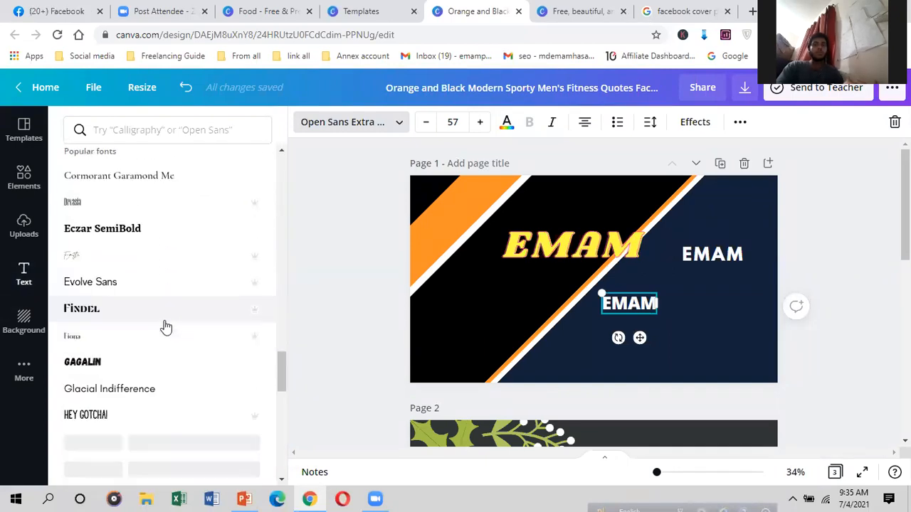
scroll(165, 326, "down", 3)
scroll(163, 327, "up", 3)
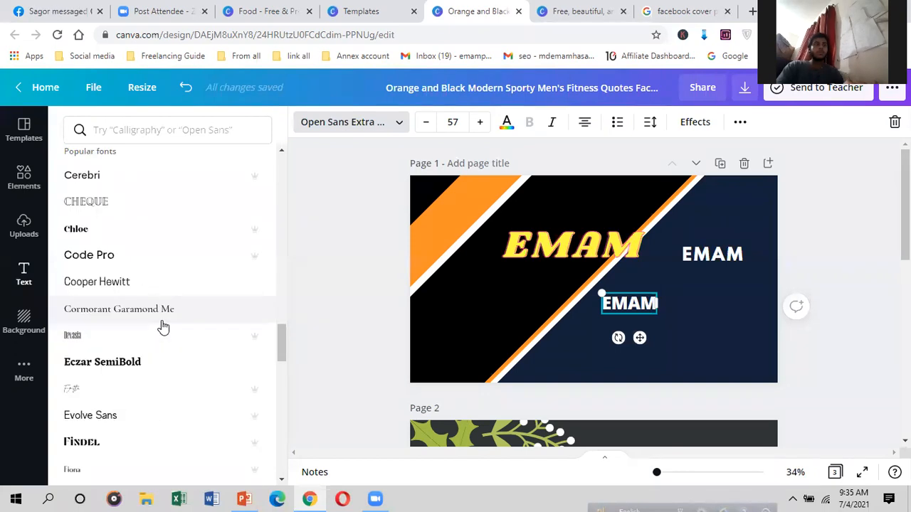
scroll(163, 327, "up", 5)
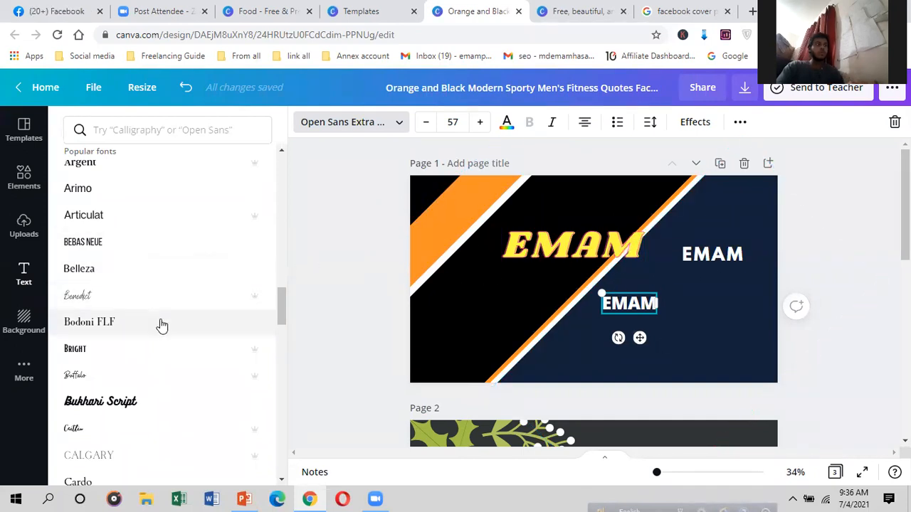
Step: Try the flower photo and dark texture as page backgrounds, nudging the navy diagonal shape
left_click(21, 318)
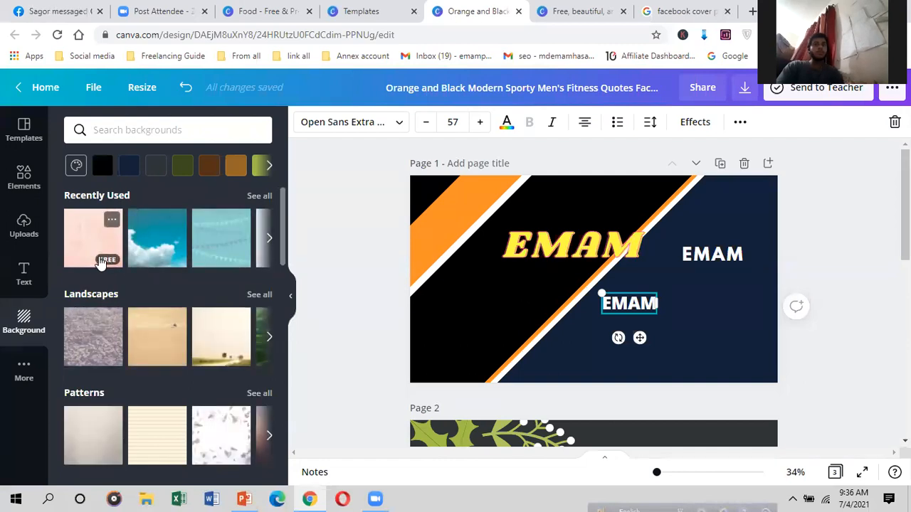
scroll(158, 322, "down", 12)
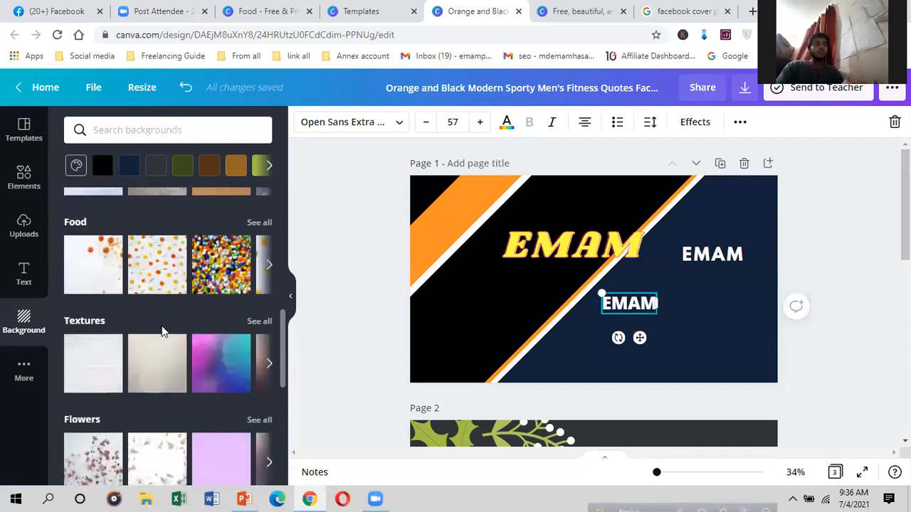
left_click(203, 296)
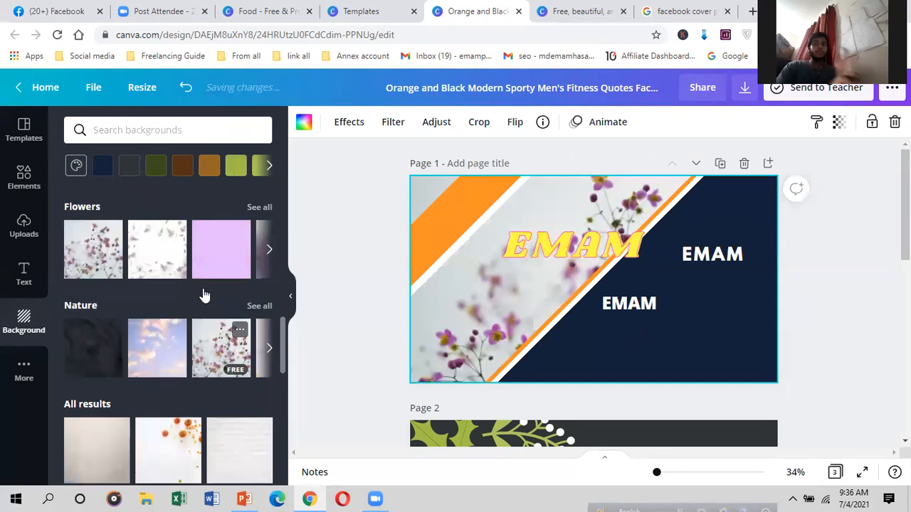
mouse_move(596, 326)
left_mouse_down()
mouse_move(691, 370)
mouse_move(714, 344)
mouse_move(608, 318)
left_mouse_up()
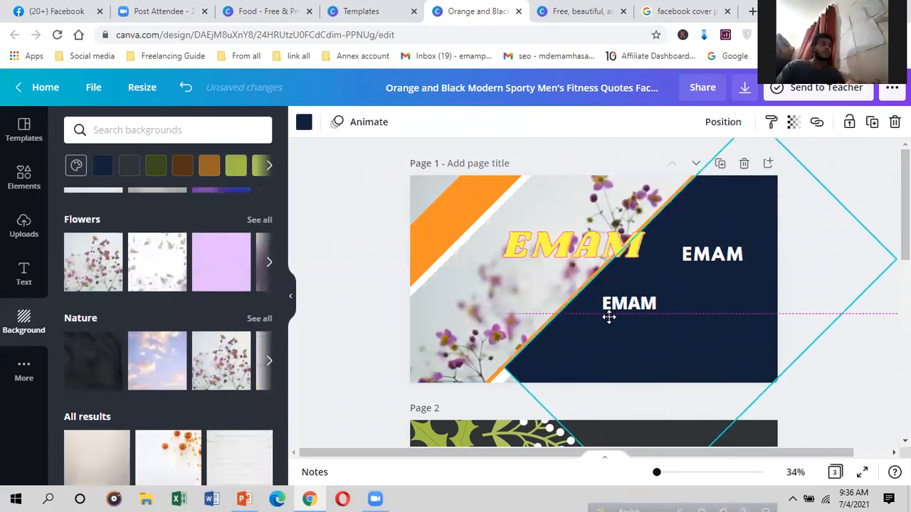
scroll(133, 325, "down", 2)
scroll(132, 325, "down", 1)
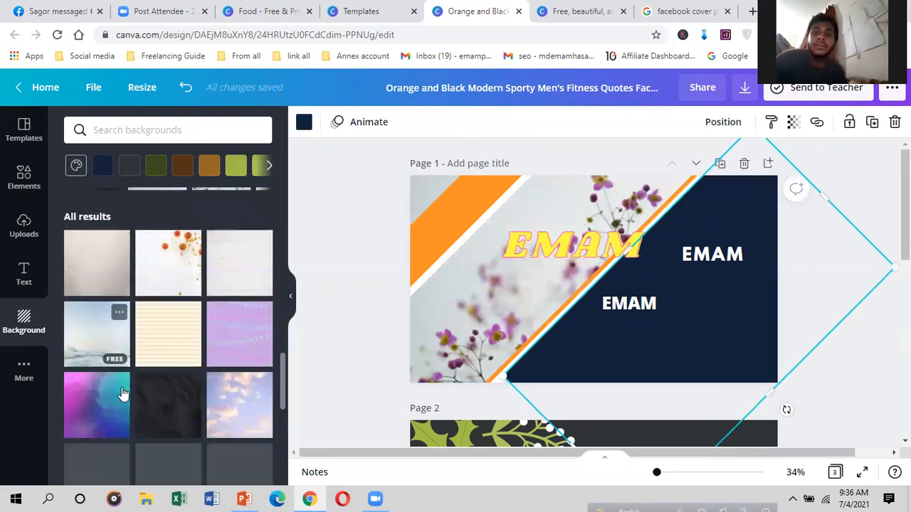
left_click(148, 412)
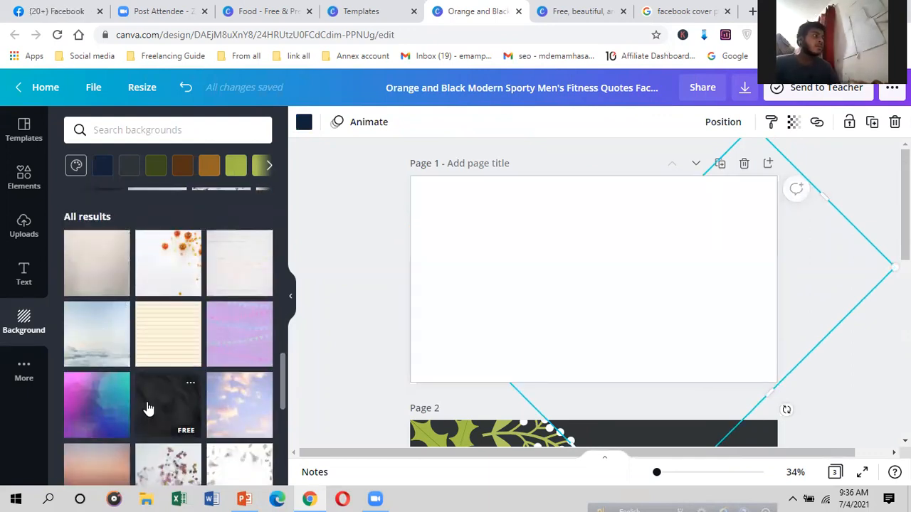
scroll(146, 406, "up", 5)
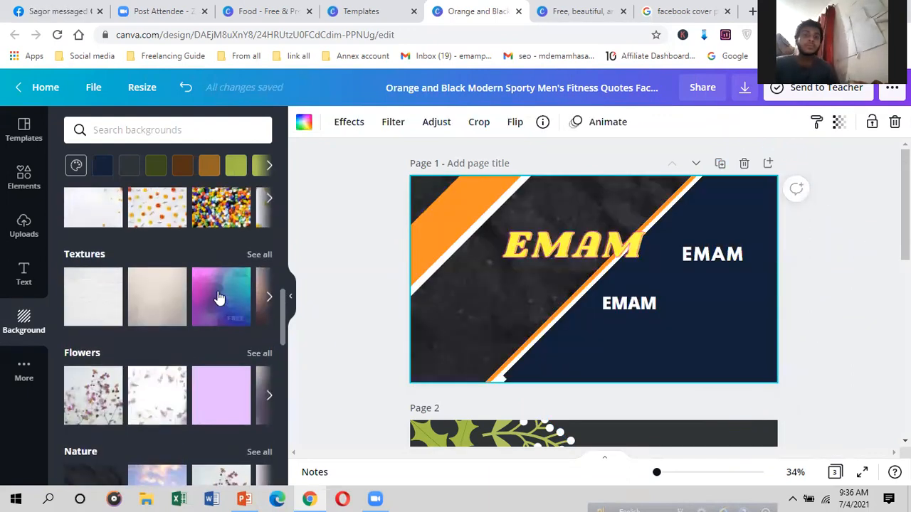
scroll(217, 299, "up", 3)
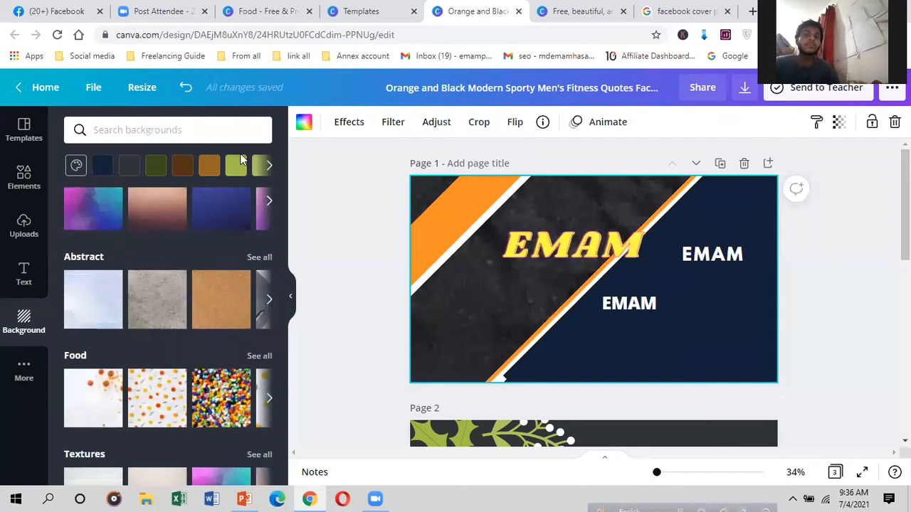
Step: Set page 1's background colour to light blue after briefly trying olive green
left_click(237, 168)
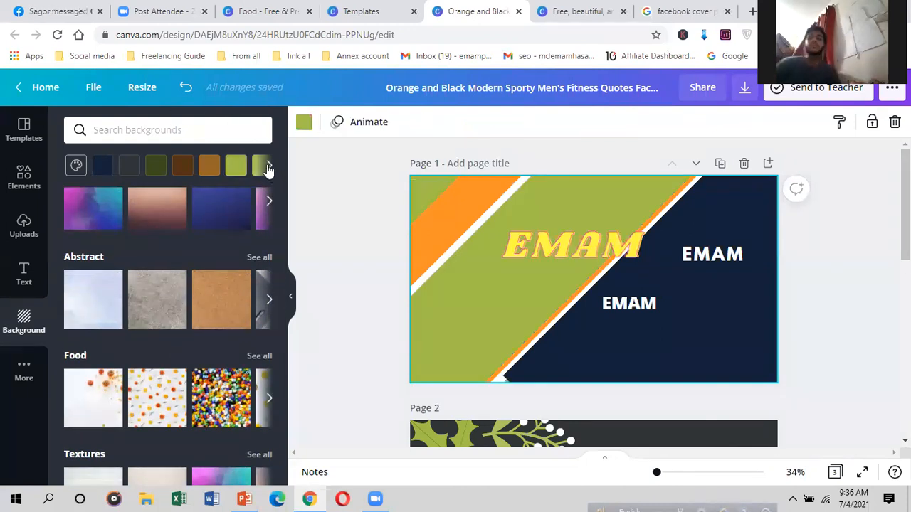
left_click(268, 167)
left_click(269, 166)
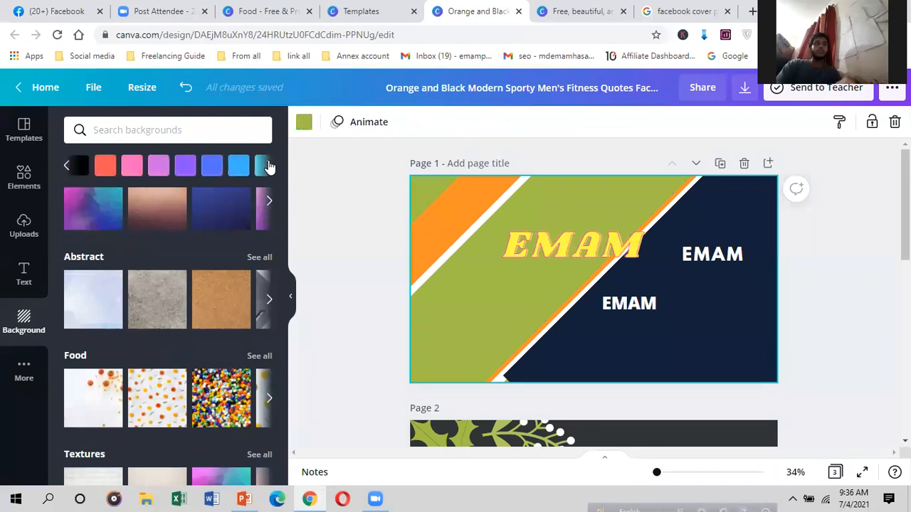
left_click(233, 168)
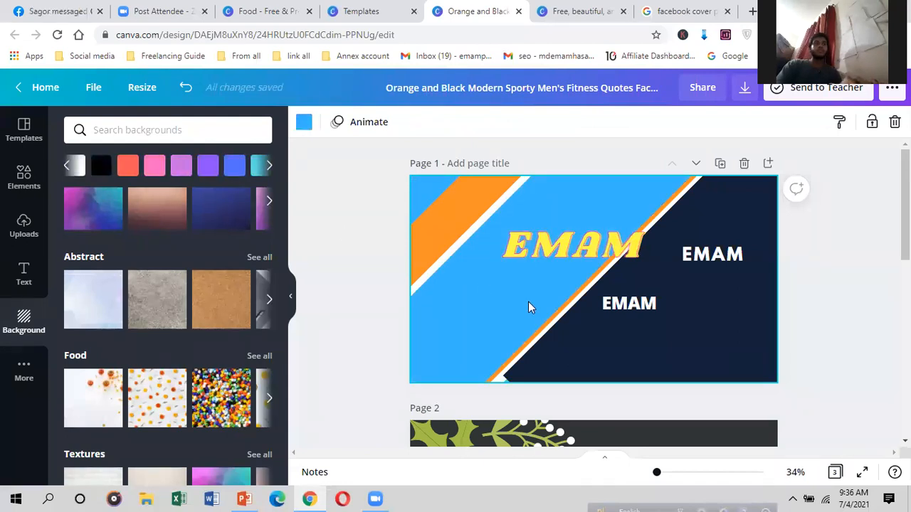
Step: Nudge the navy diagonal shape left and delete the yellow EMAM text
left_click_drag(568, 367, 553, 380)
left_click_drag(570, 349, 570, 349)
left_click_drag(574, 246, 520, 266)
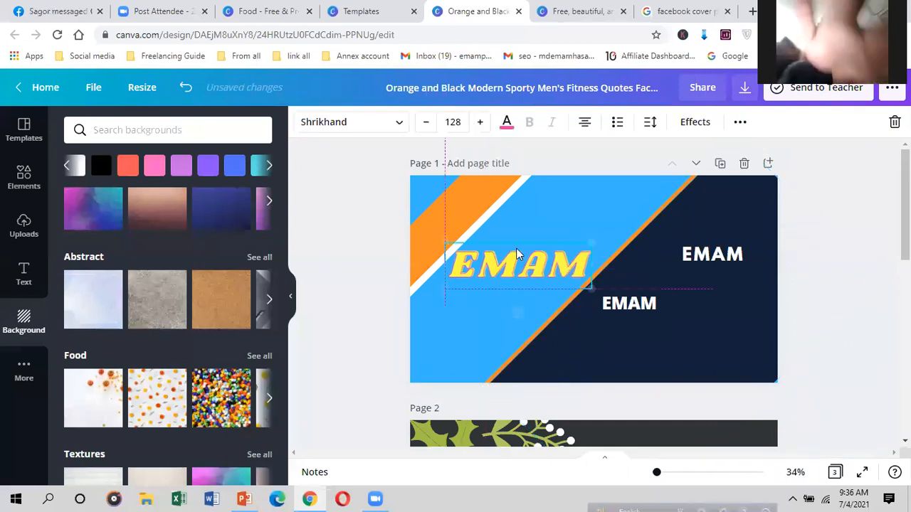
right_click(520, 278)
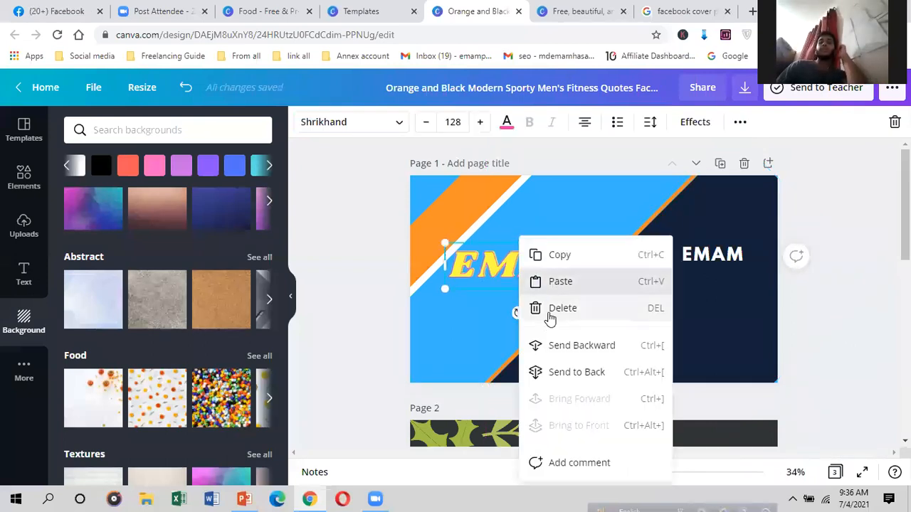
right_click(554, 313)
left_click(584, 313)
Step: Delete both white EMAM text boxes from the navy band
left_click(601, 303)
right_click(616, 307)
left_click(637, 313)
left_click(712, 256)
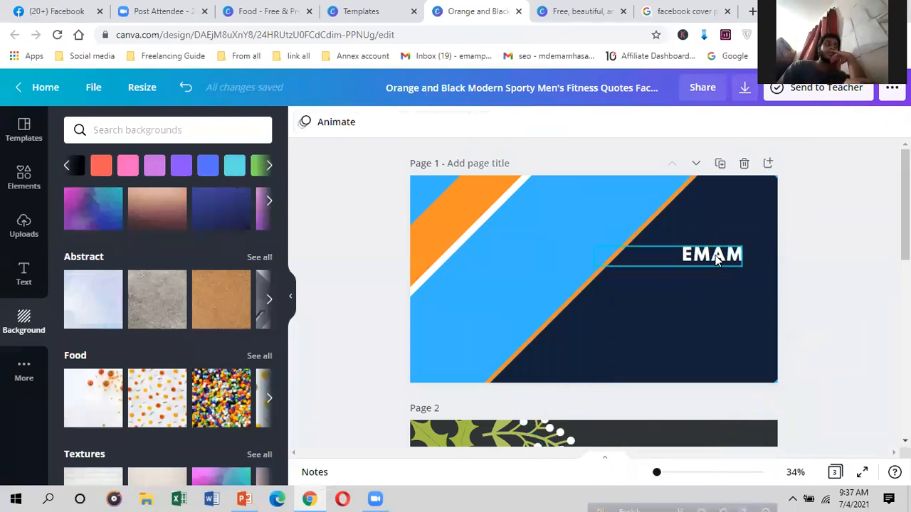
right_click(727, 269)
left_click(744, 308)
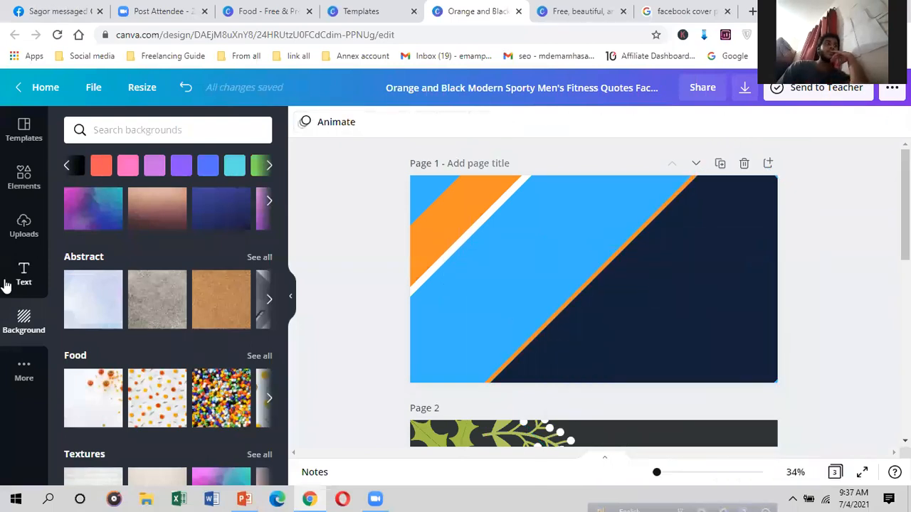
left_click(24, 368)
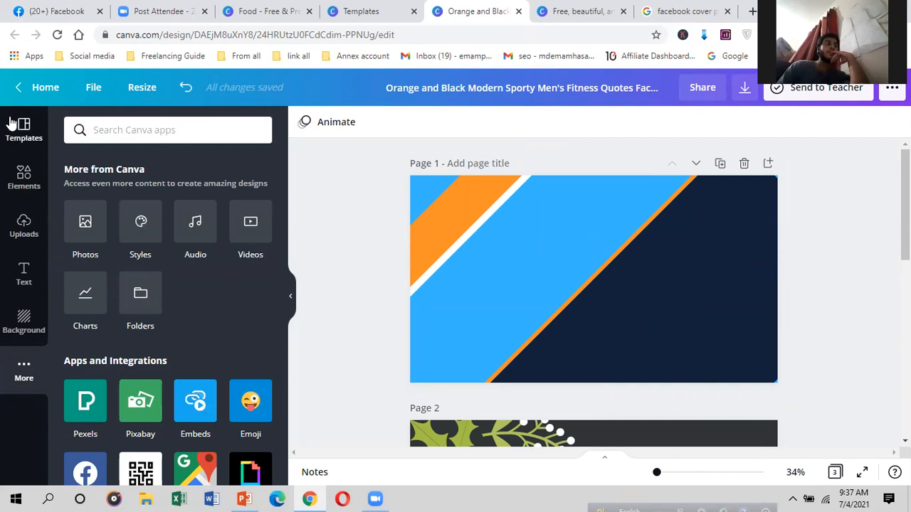
Step: Add a circle shape and move it right onto the navy band
left_click(13, 168)
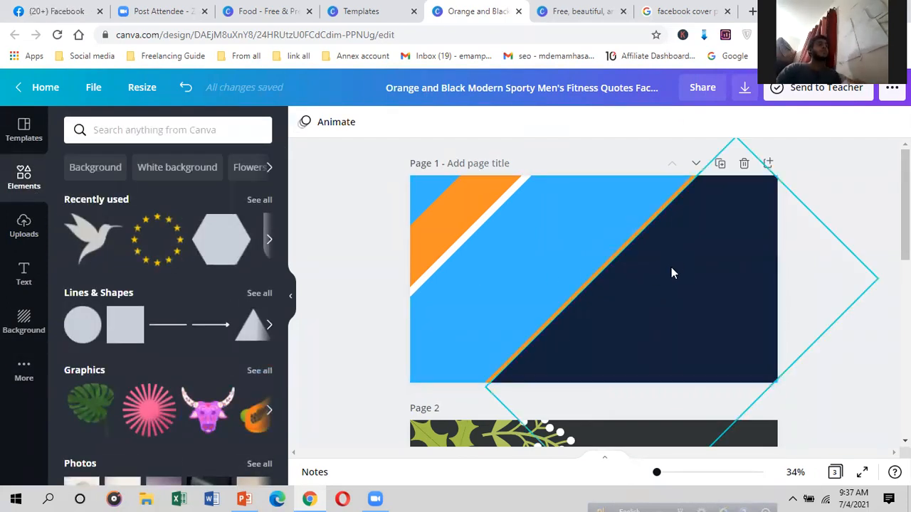
left_click(81, 325)
left_click_drag(644, 260, 682, 260)
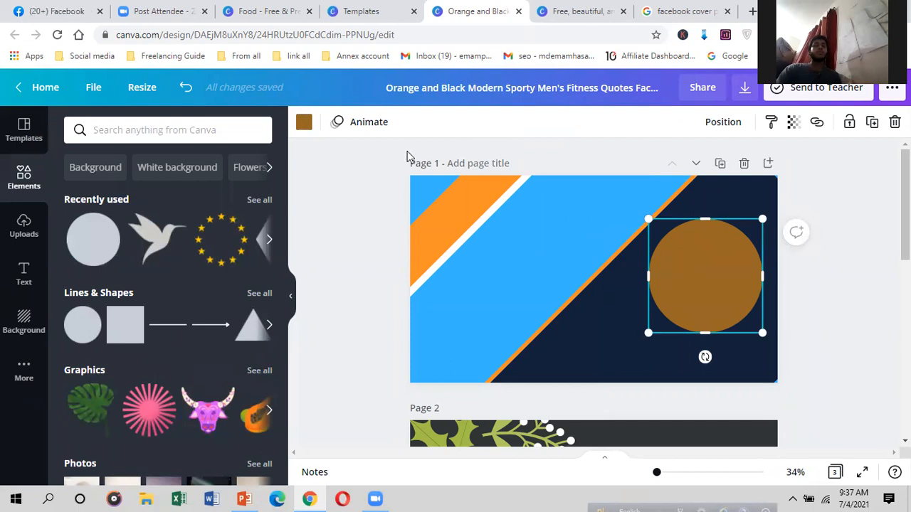
Step: Change the circle's fill to White from the document colours
left_click(304, 128)
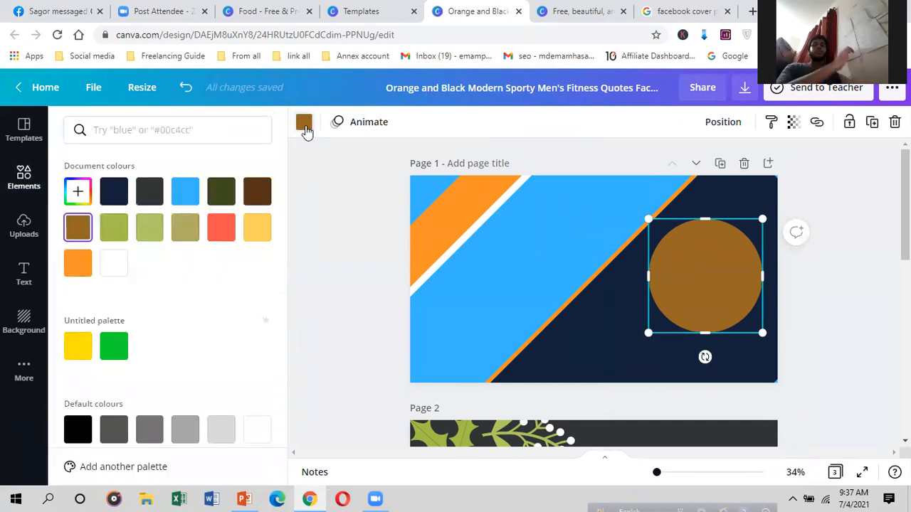
left_click(304, 130)
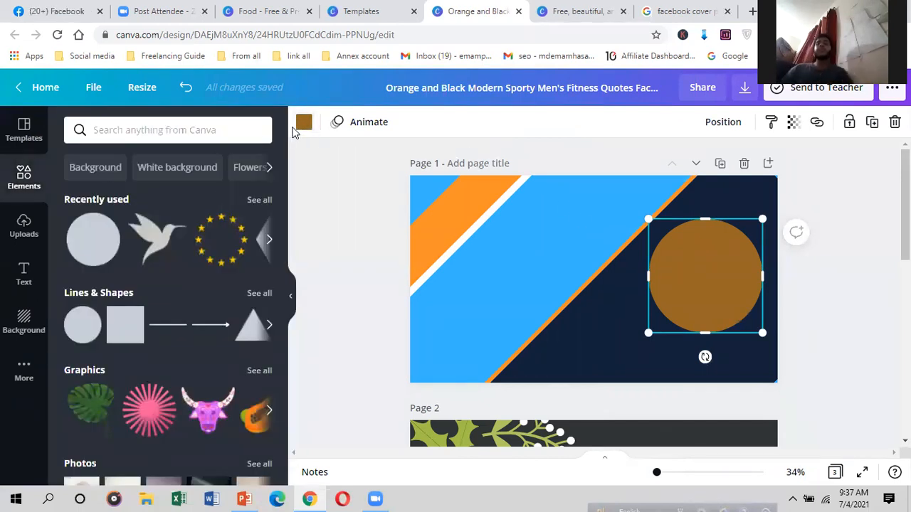
left_click(304, 123)
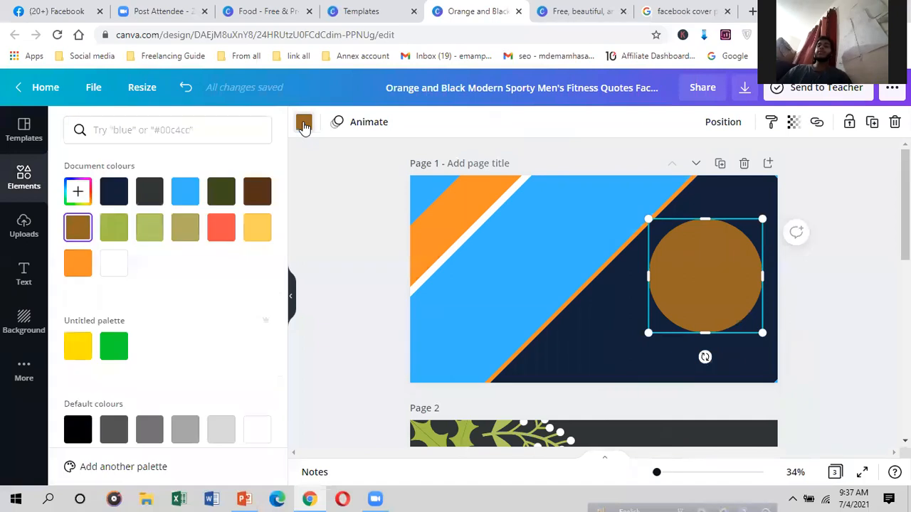
left_click(116, 262)
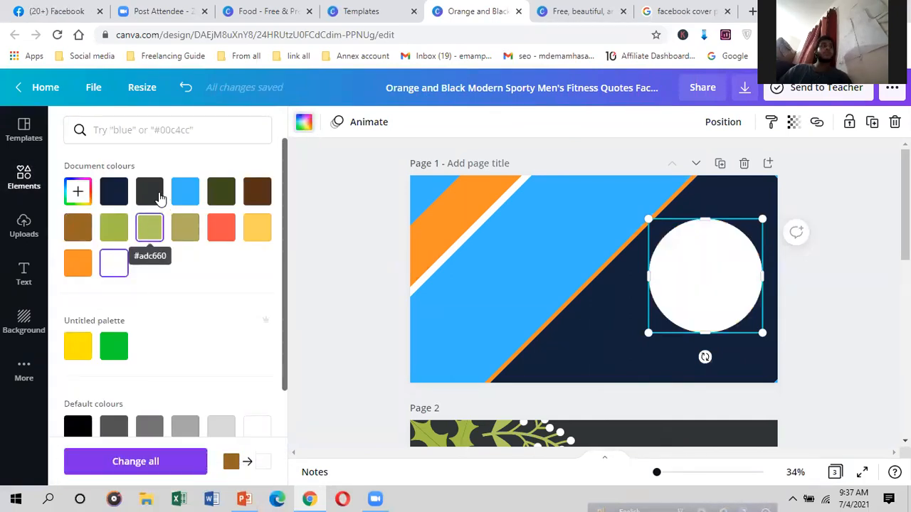
left_click(112, 191)
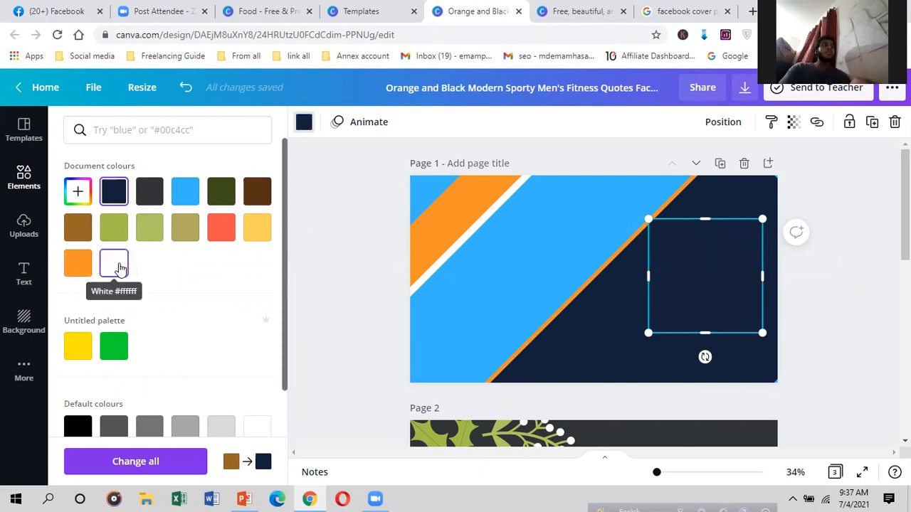
left_click(117, 264)
left_click(623, 319)
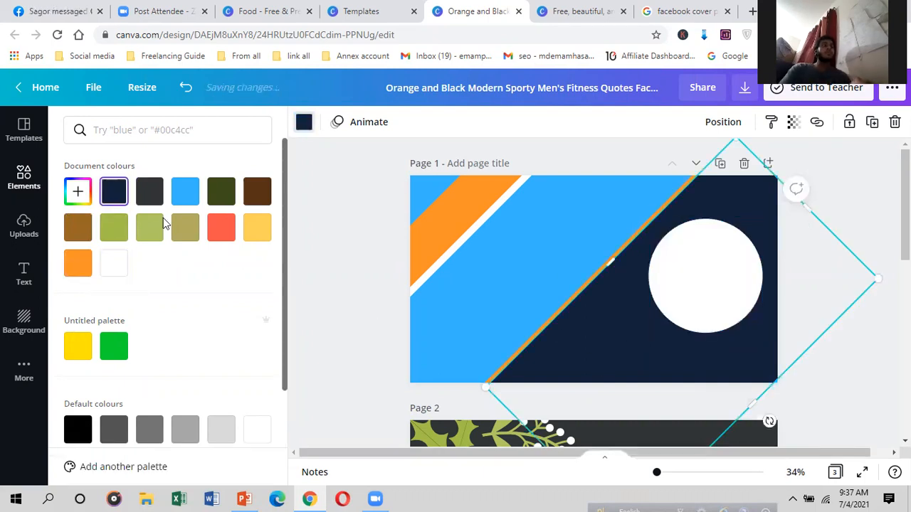
left_click(17, 177)
Step: Add a circle photo frame and shrink it inside the white circle, leaving a white ring
scroll(114, 313, "down", 5)
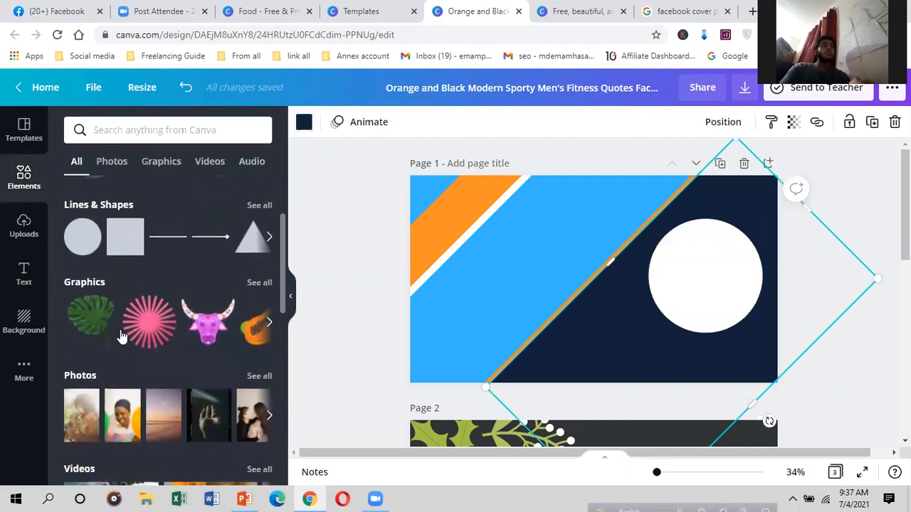
scroll(116, 325, "up", 2)
scroll(117, 328, "down", 4)
scroll(118, 328, "down", 3)
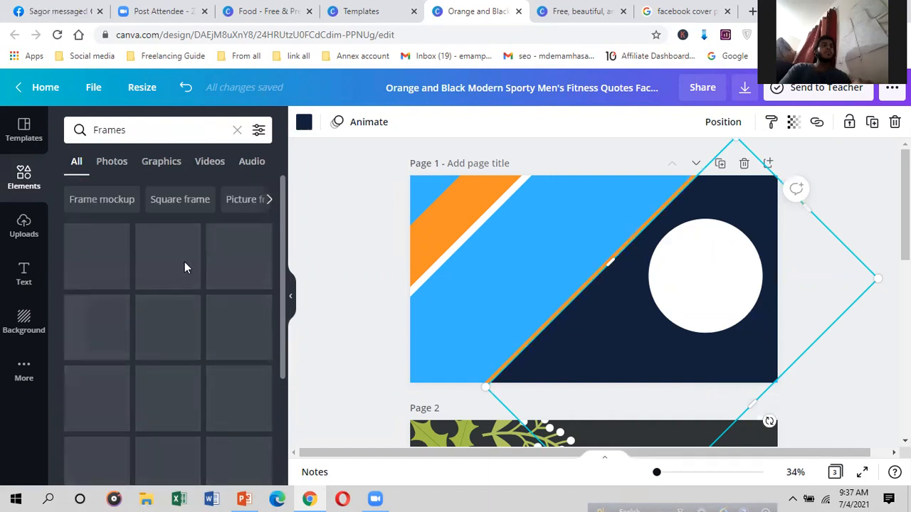
scroll(173, 284, "down", 2)
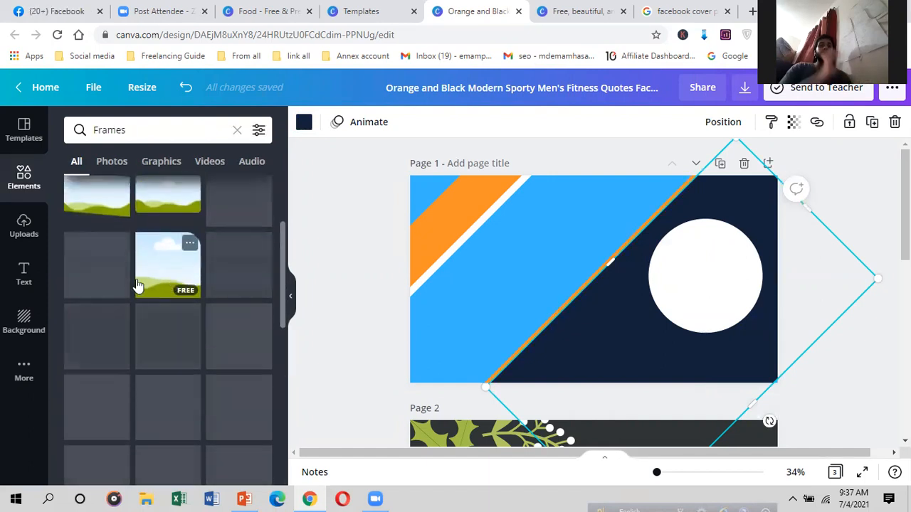
scroll(160, 272, "up", 1)
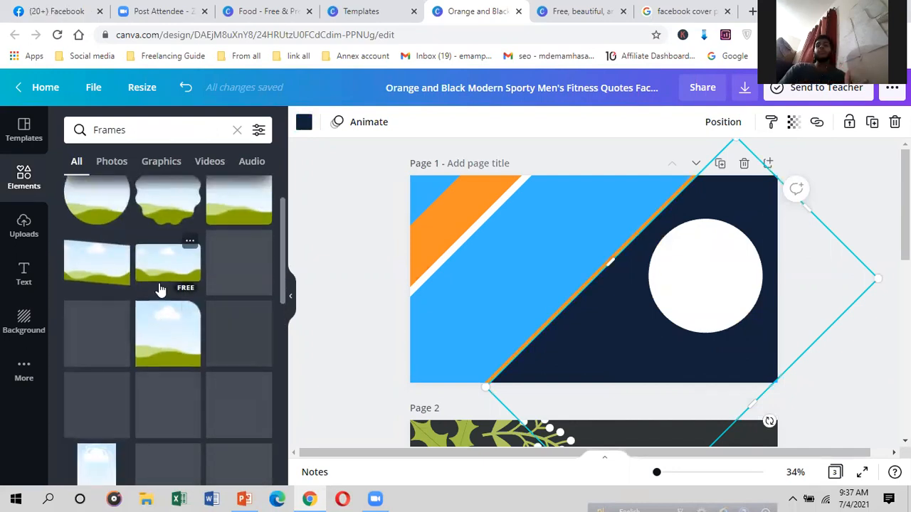
scroll(159, 289, "up", 2)
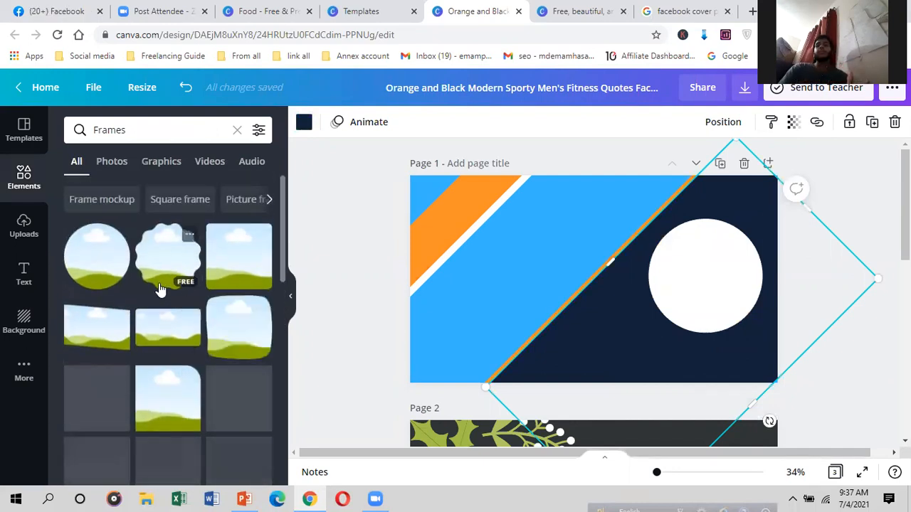
left_click(100, 259)
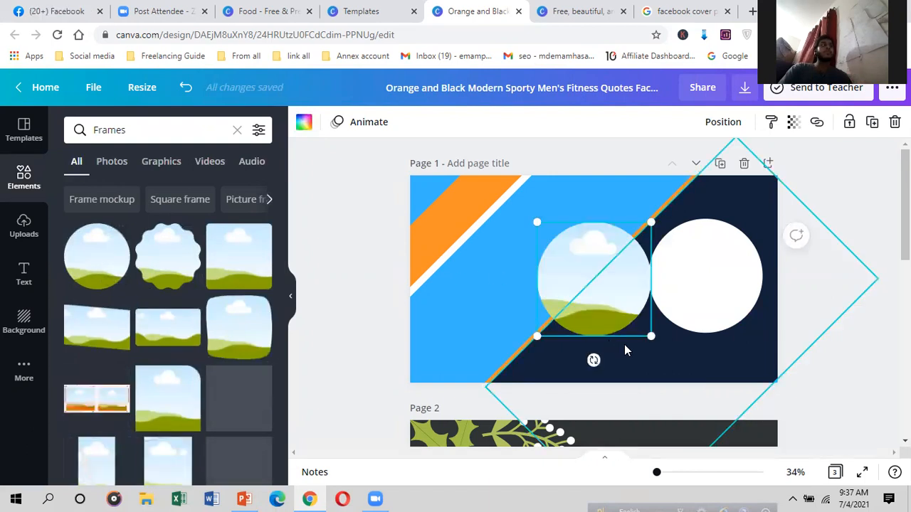
left_click_drag(650, 335, 715, 286)
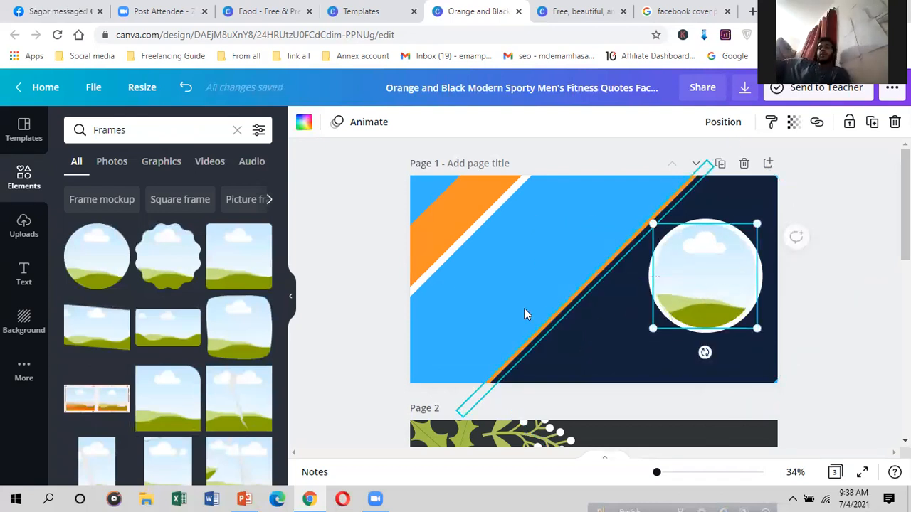
left_click(541, 248)
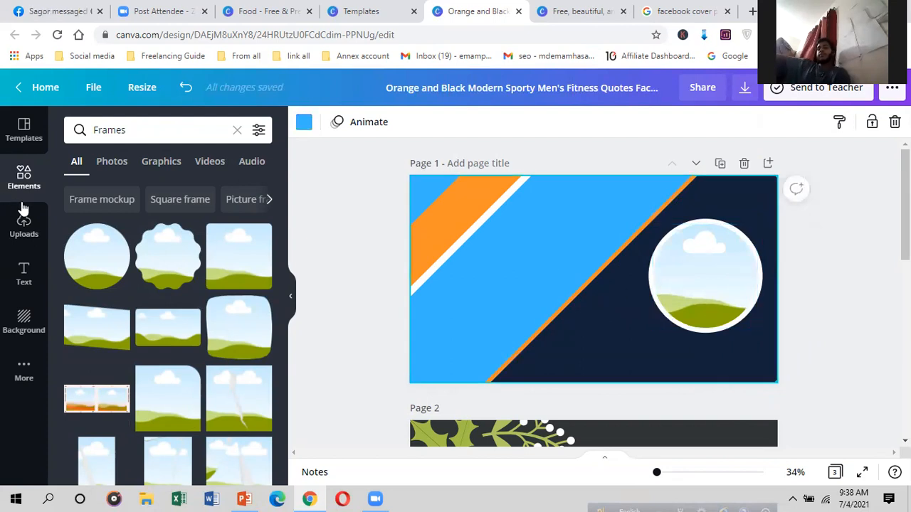
Step: Start a new upload from the device in the Uploads panel
left_click(23, 224)
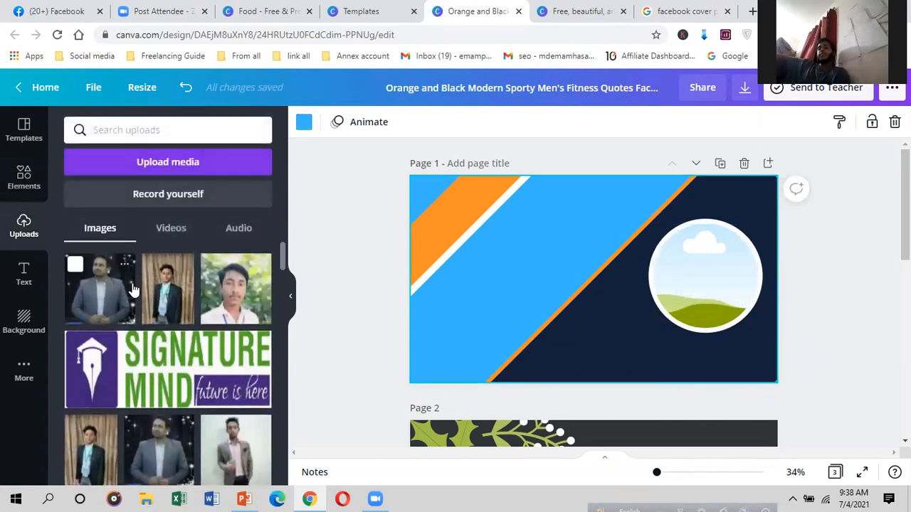
left_click(174, 163)
left_click(87, 204)
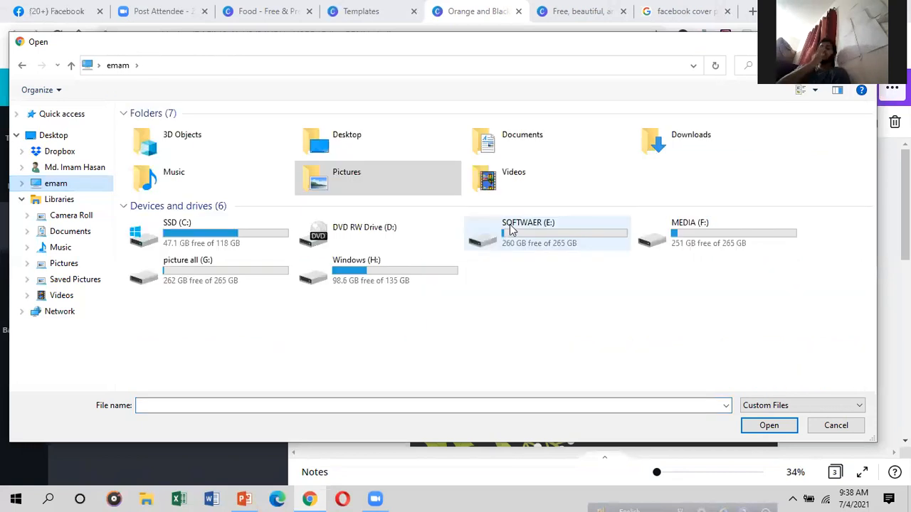
left_click(199, 276)
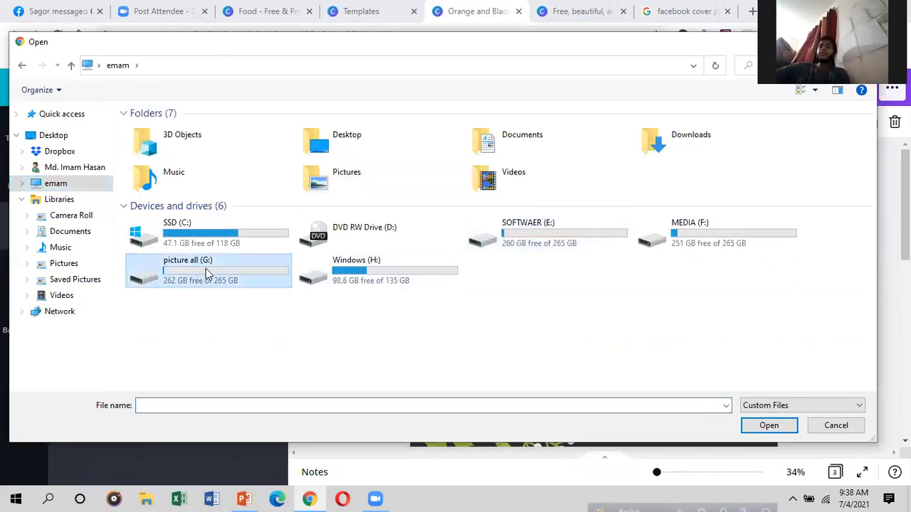
double_click(229, 274)
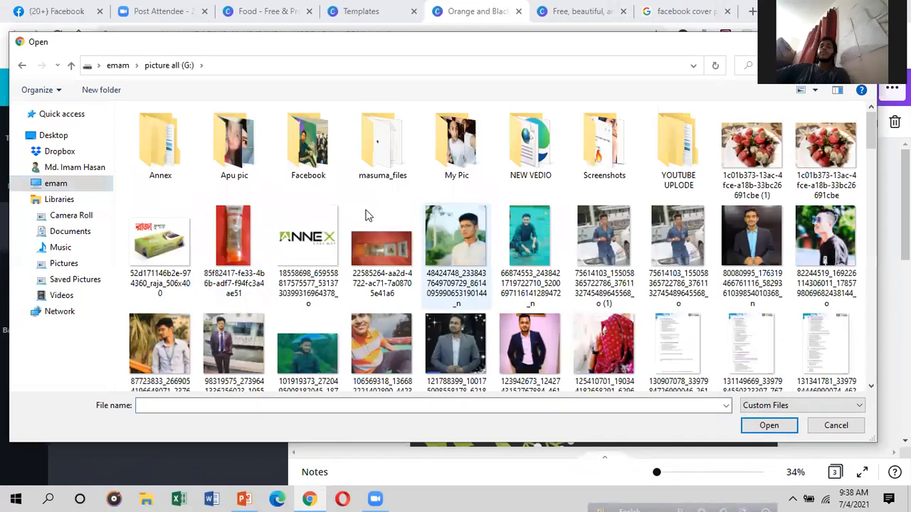
double_click(455, 150)
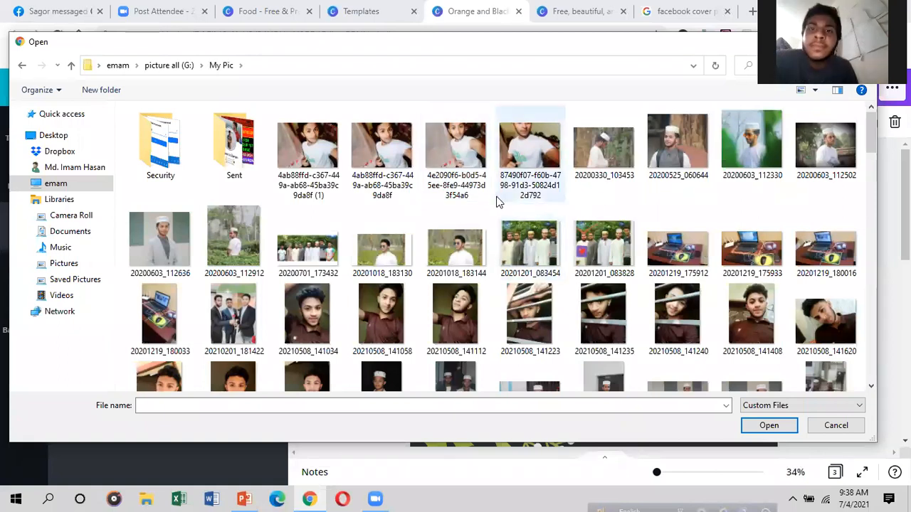
scroll(491, 206, "down", 2)
scroll(484, 210, "down", 5)
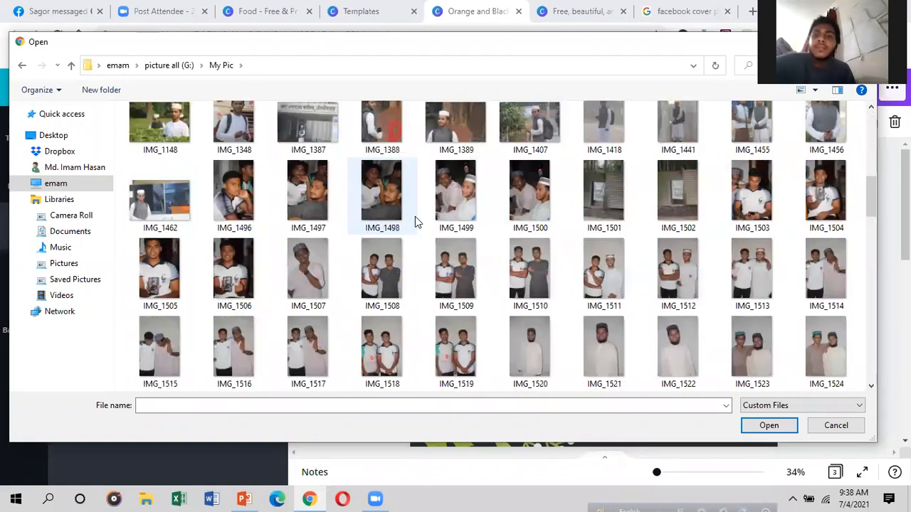
scroll(420, 220, "down", 5)
scroll(477, 179, "down", 3)
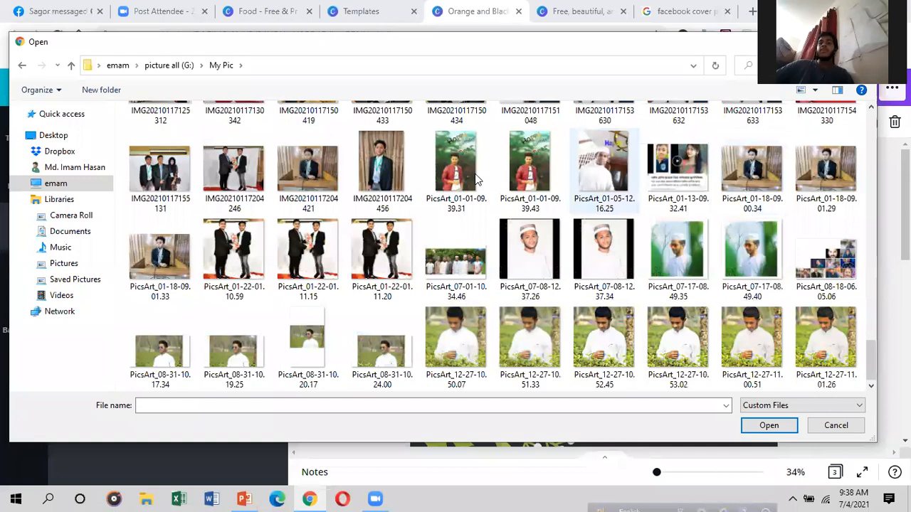
scroll(375, 288, "up", 2)
left_click(378, 286)
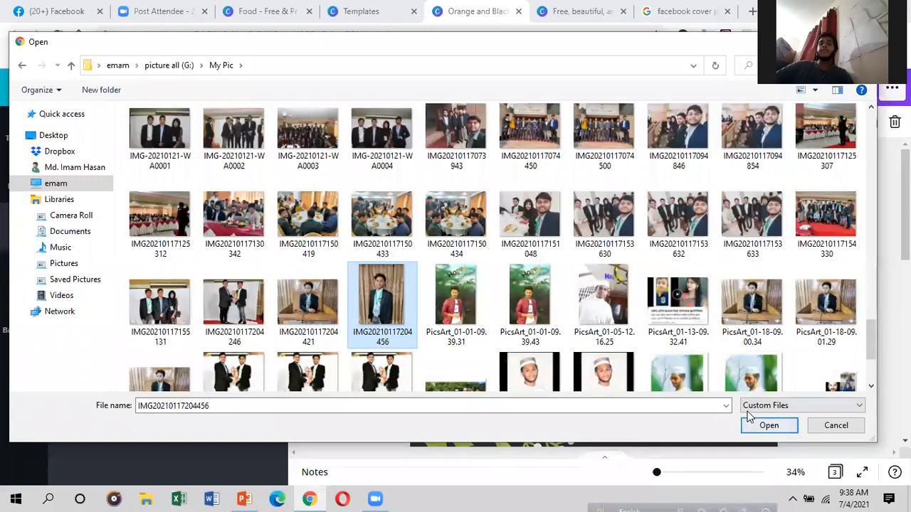
key("Return")
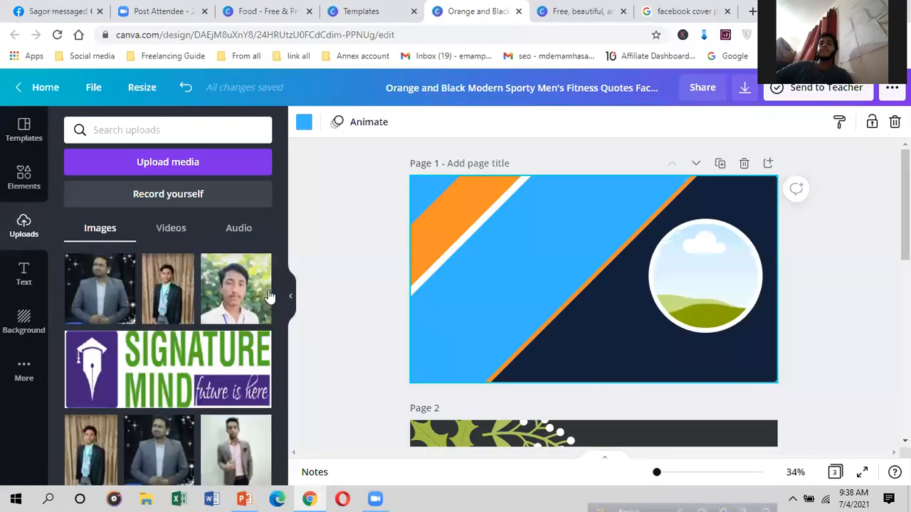
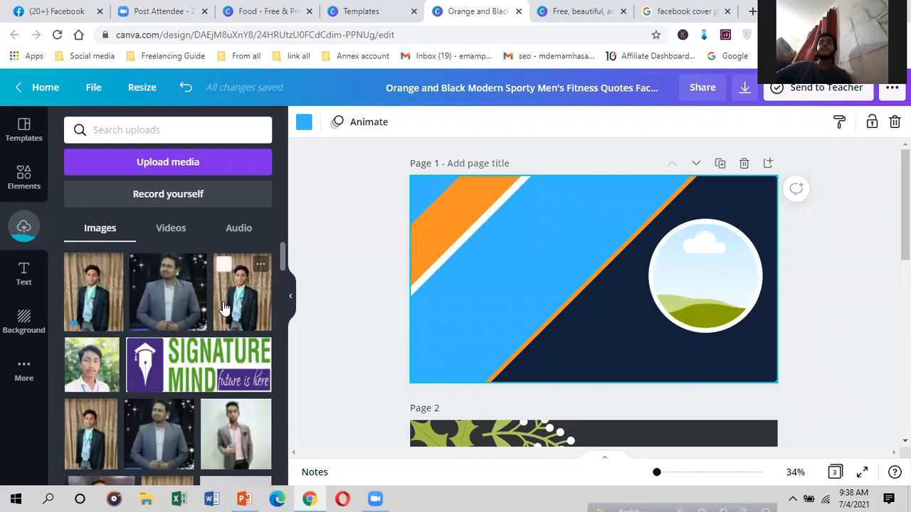
Step: Drop the uploaded portrait into the circle frame, then group it with its outline and shrink it
left_click_drag(230, 291, 314, 284)
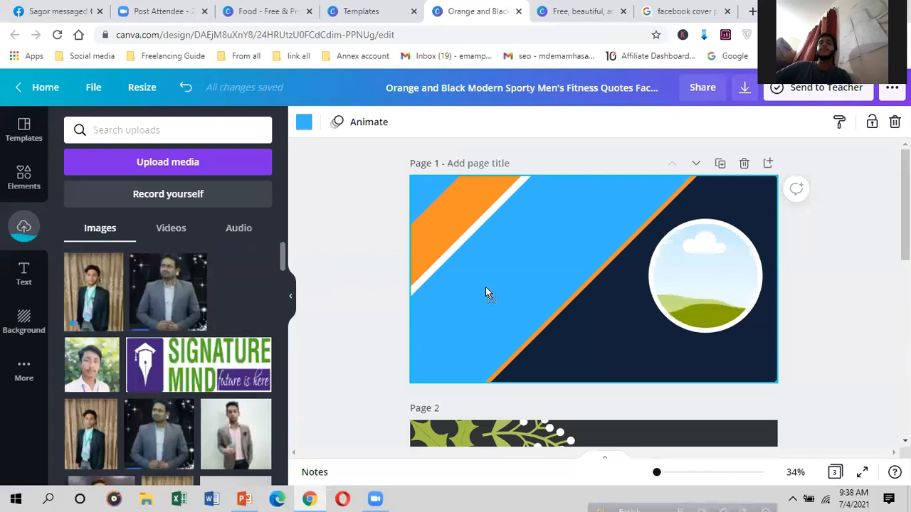
mouse_move(681, 270)
left_mouse_down()
mouse_move(691, 274)
mouse_move(684, 279)
left_mouse_up()
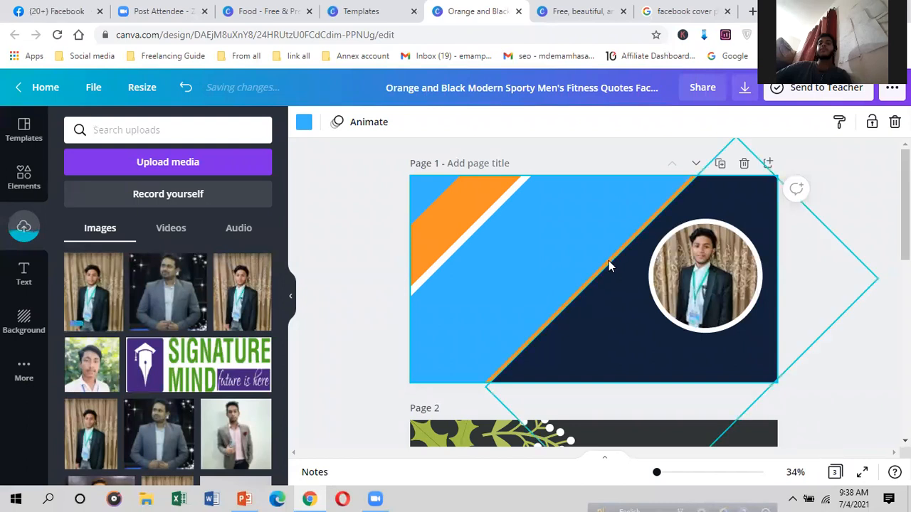
left_click(750, 221)
left_click(632, 305)
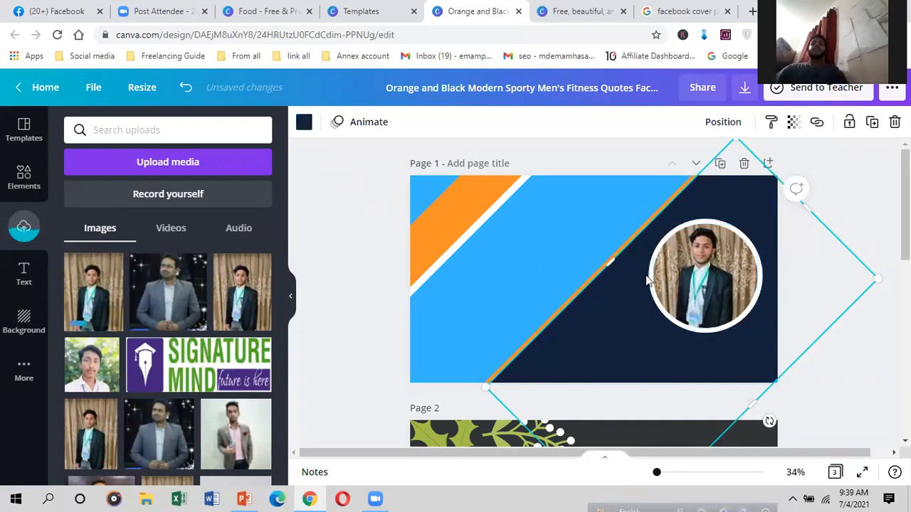
left_click(632, 278)
left_click_drag(645, 287, 714, 378)
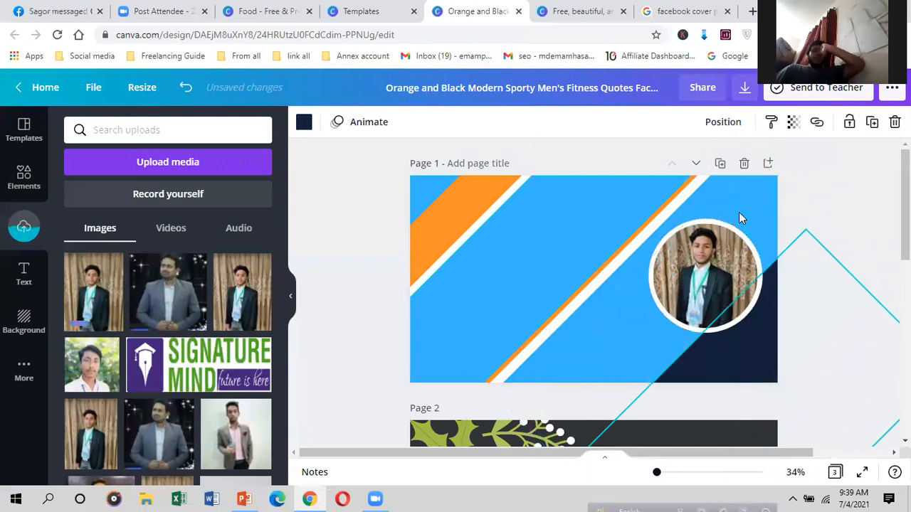
left_click(723, 249)
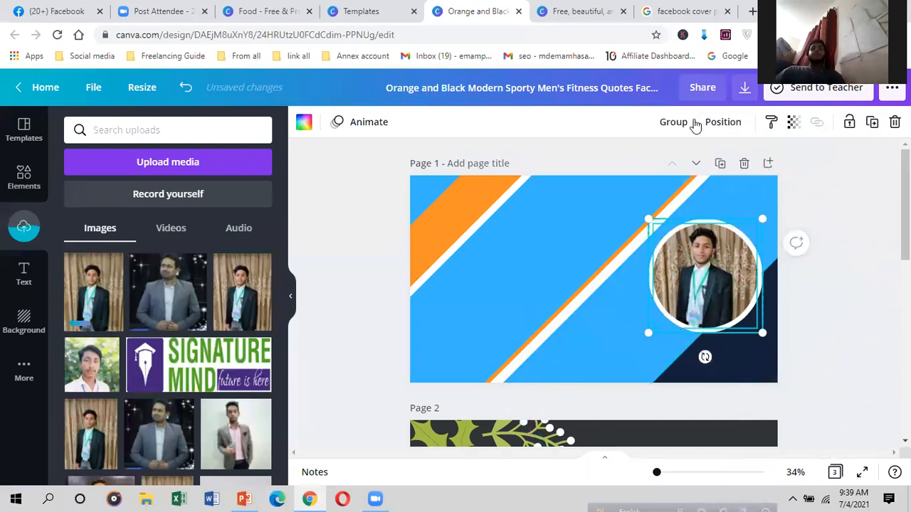
left_click(672, 126)
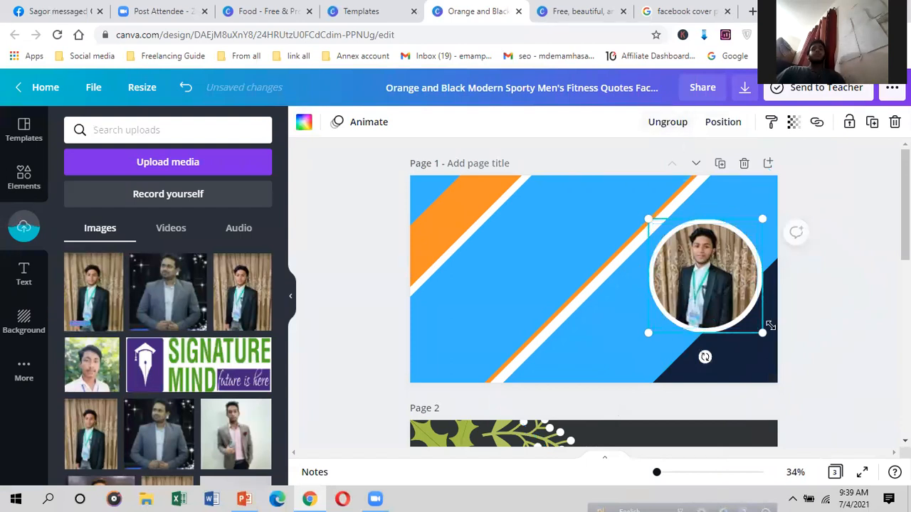
left_click_drag(756, 327, 741, 314)
Step: Move the navy diagonal shape back into place and nudge the circle photo slightly right
left_click_drag(738, 354, 671, 256)
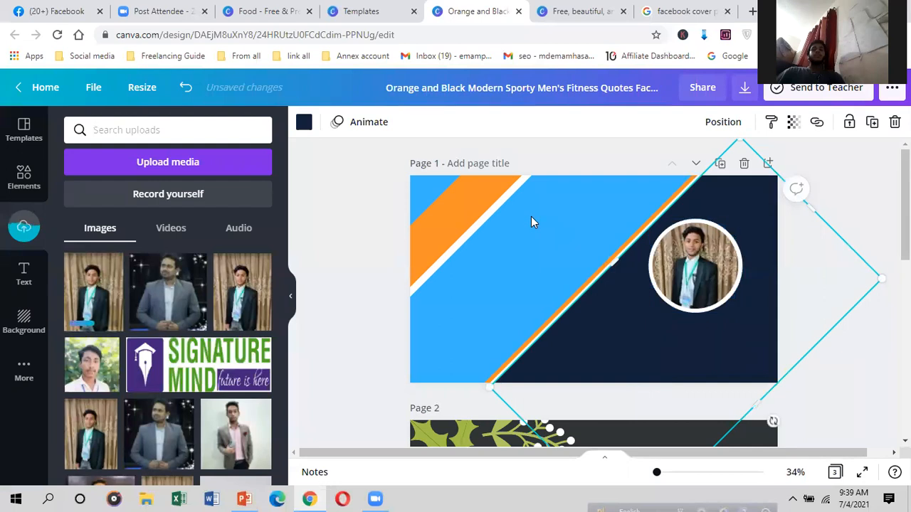
left_click(530, 216)
left_click(718, 288)
left_click_drag(719, 286, 729, 291)
left_click(615, 334)
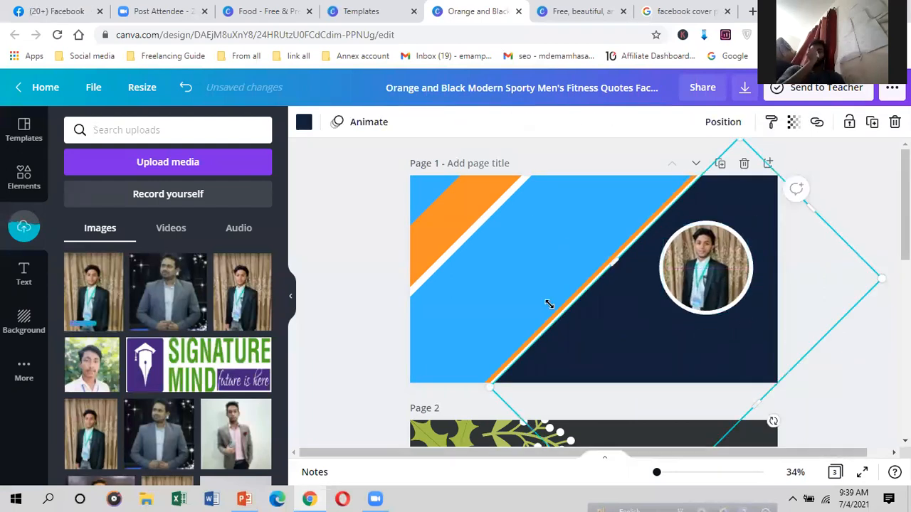
Step: Drag the orange and white corner stripes off the page to the left
left_click_drag(433, 229, 314, 260)
left_click(521, 241)
left_click_drag(482, 217, 318, 322)
left_click(589, 192)
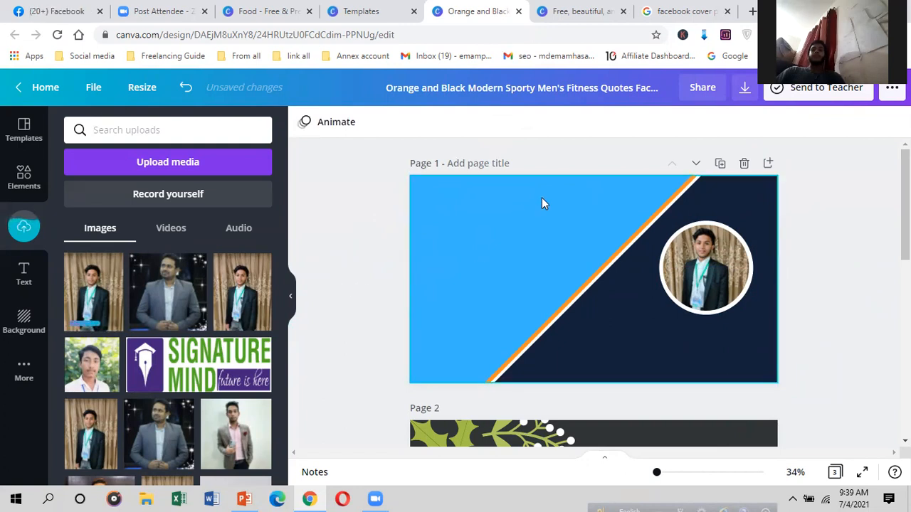
scroll(443, 207, "down", 1)
scroll(446, 226, "up", 1)
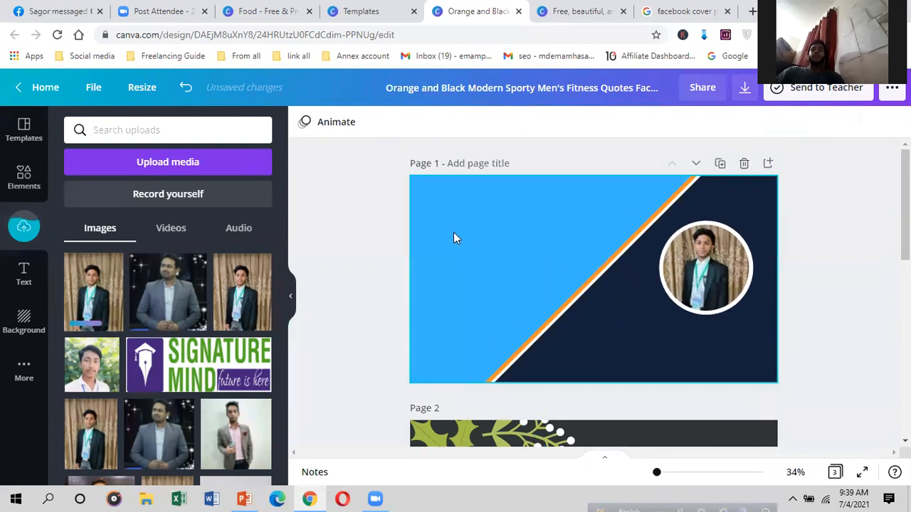
Step: Add the divider ornament from recently used elements and place it at the cover's upper left
left_click(15, 182)
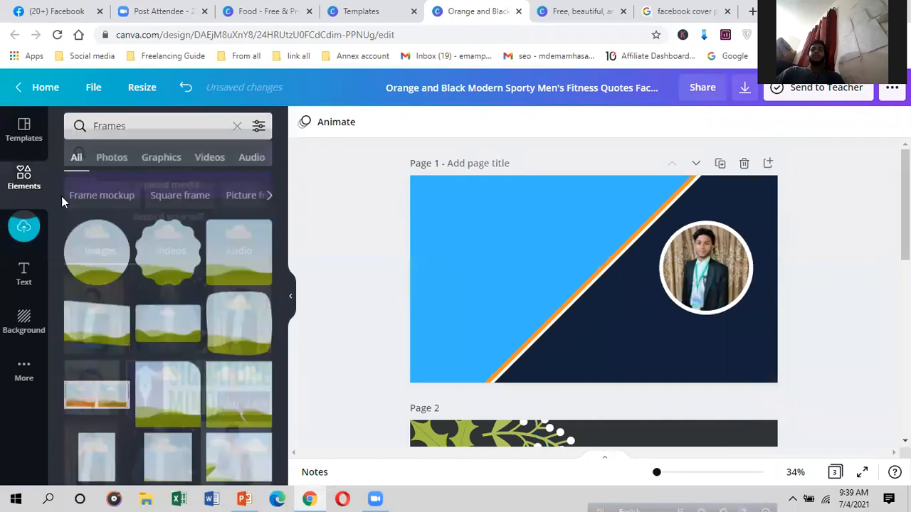
left_click(22, 187)
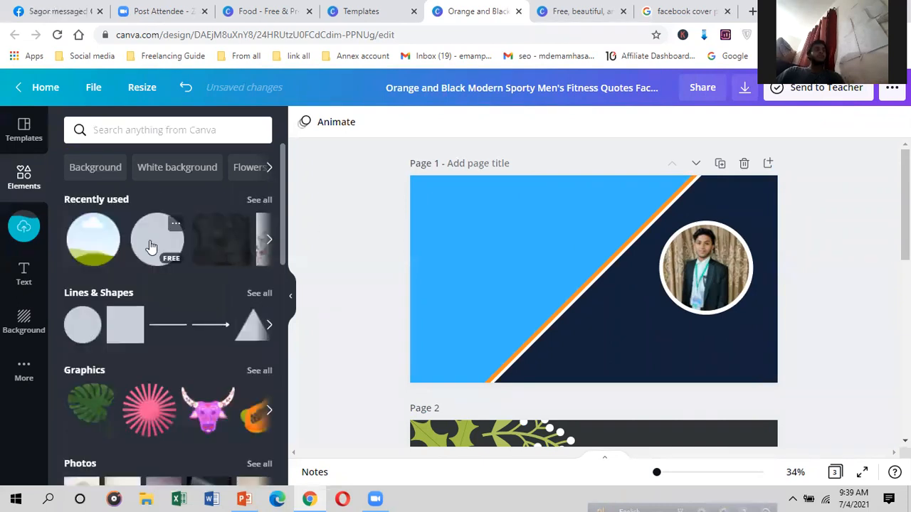
left_click(259, 199)
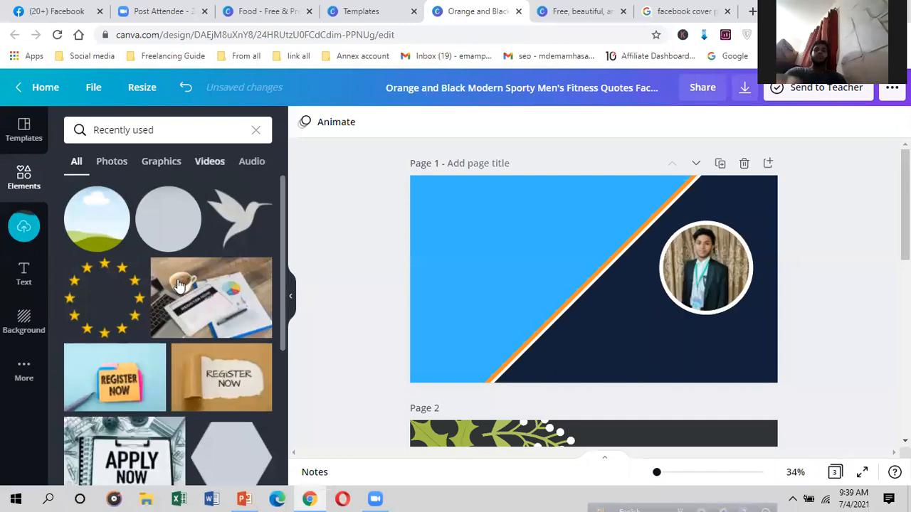
scroll(169, 293, "down", 2)
scroll(161, 257, "down", 5)
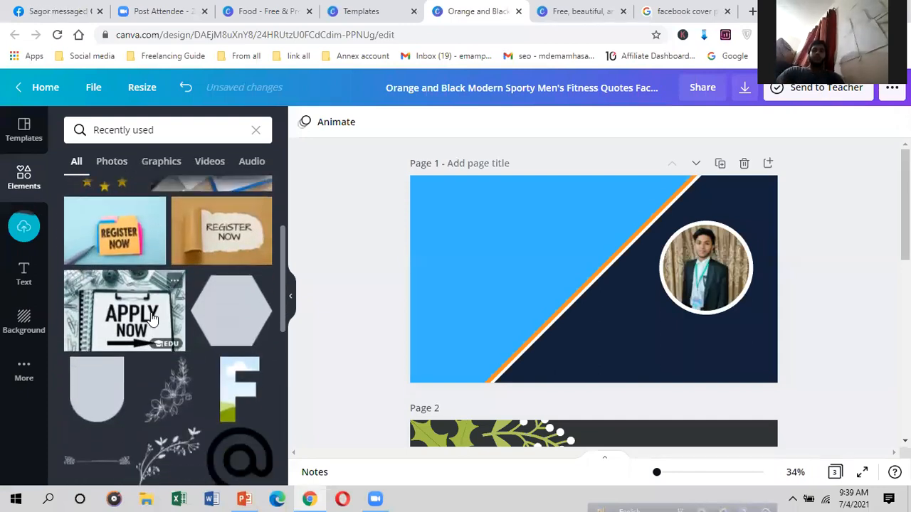
scroll(149, 294, "down", 4)
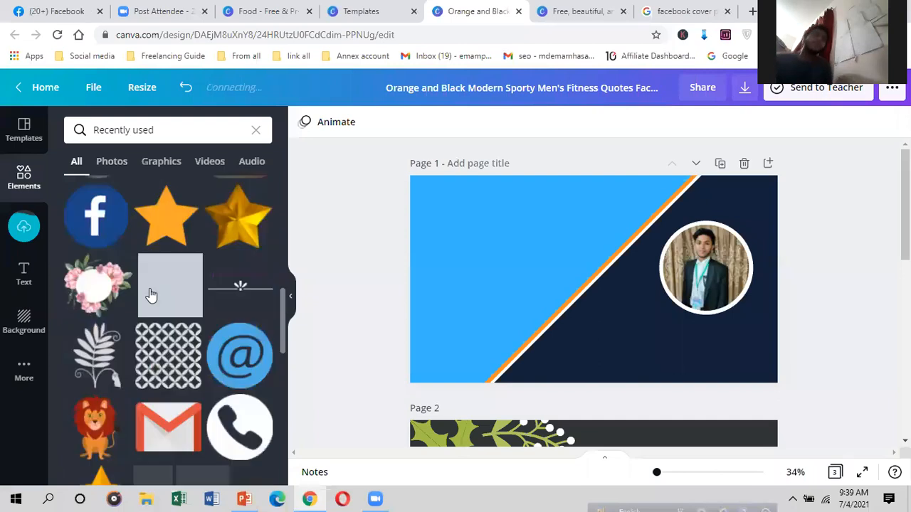
left_click(250, 294)
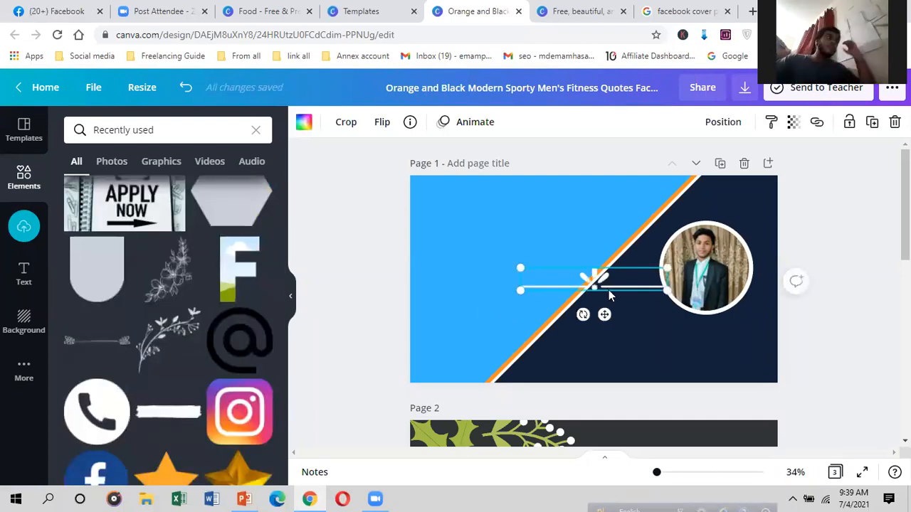
left_click_drag(605, 316, 506, 233)
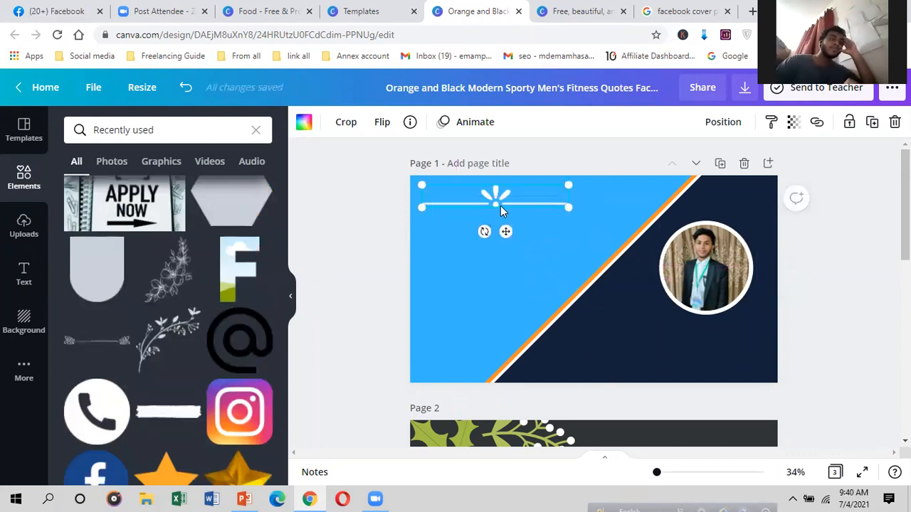
Step: Recolour the divider to a custom near-black shade, #090514
left_click(304, 122)
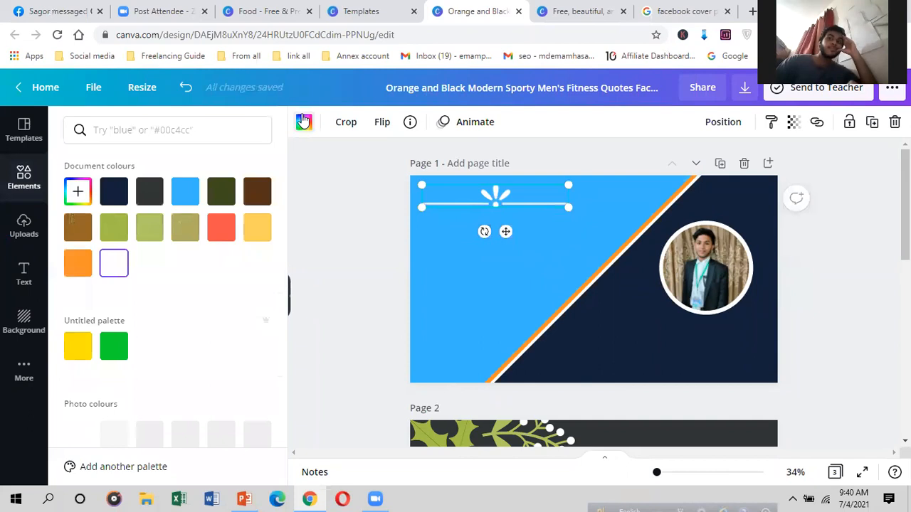
left_click(112, 192)
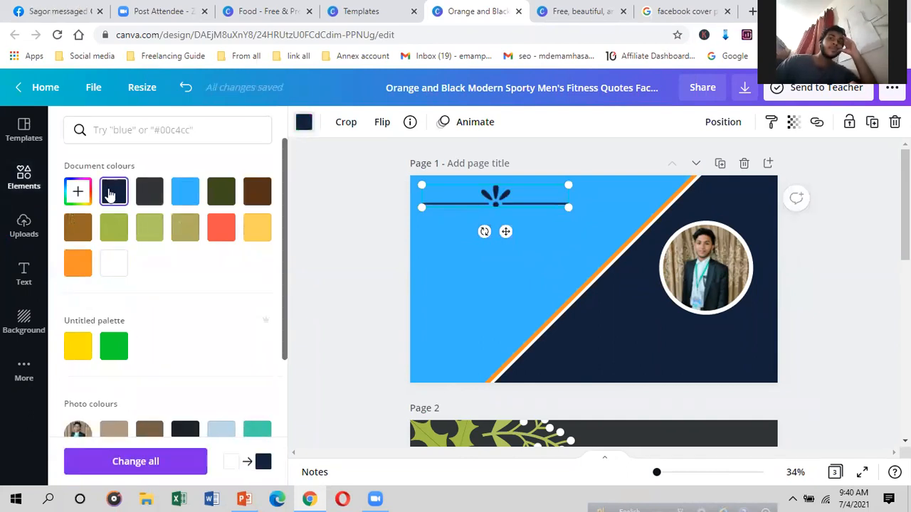
left_click(72, 189)
left_click_drag(204, 259, 251, 320)
mouse_move(219, 262)
left_mouse_down()
mouse_move(218, 246)
mouse_move(211, 250)
left_mouse_up()
left_click_drag(135, 310, 197, 311)
left_click_drag(220, 265, 212, 290)
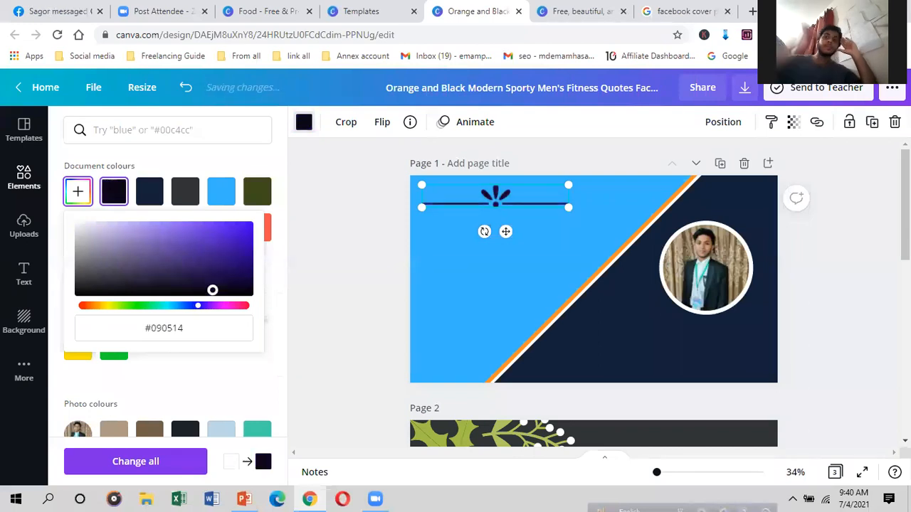
left_click(504, 266)
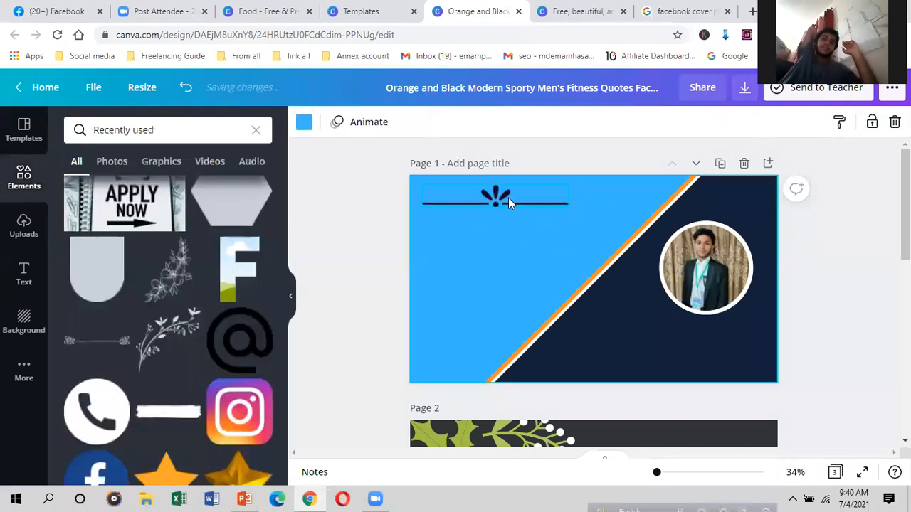
Step: Nudge the ornament up and shrink it slightly
left_click_drag(508, 202, 498, 194)
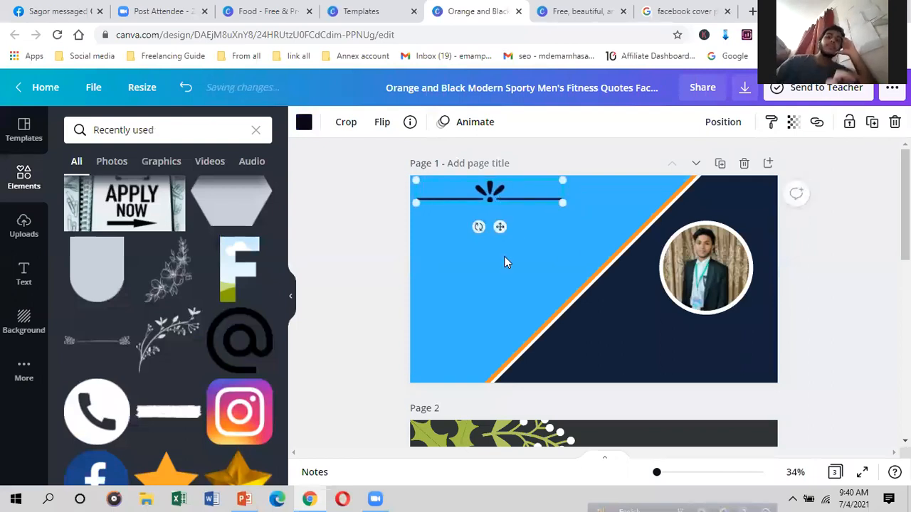
left_click(479, 248)
left_click(526, 200)
left_click_drag(562, 205, 509, 197)
left_click(516, 271)
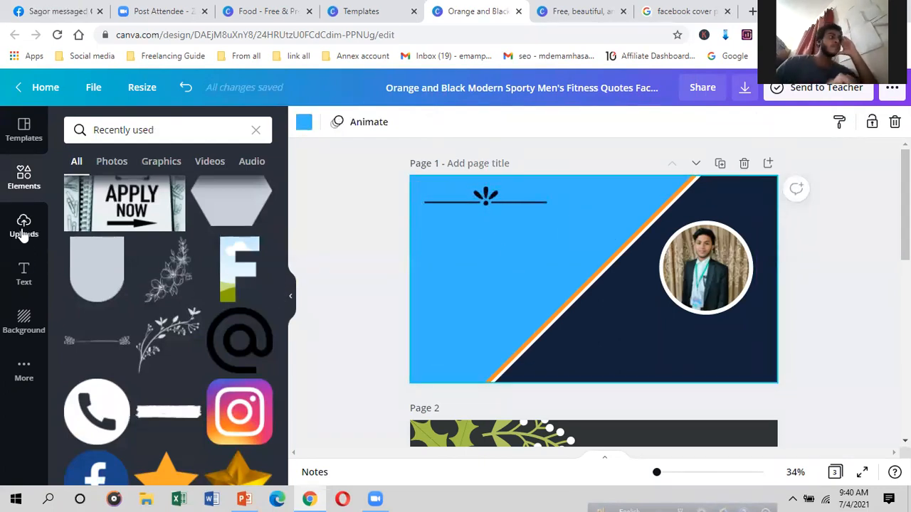
Step: Add a heading text box with the person's name and move it below the ornament
left_click(25, 276)
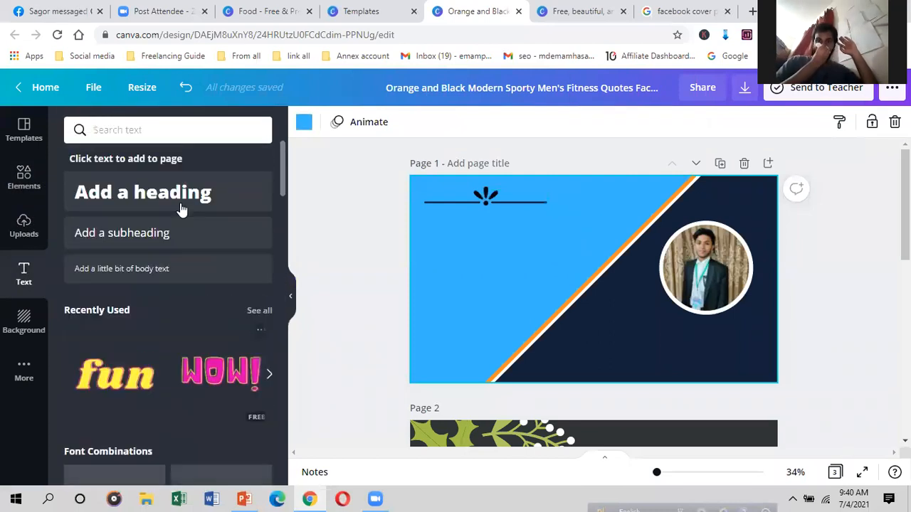
left_click(178, 204)
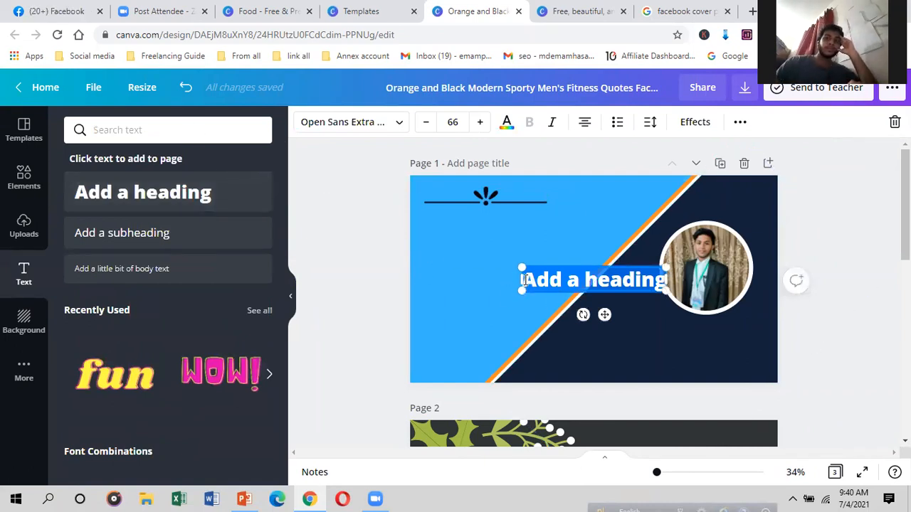
left_click_drag(496, 280, 457, 280)
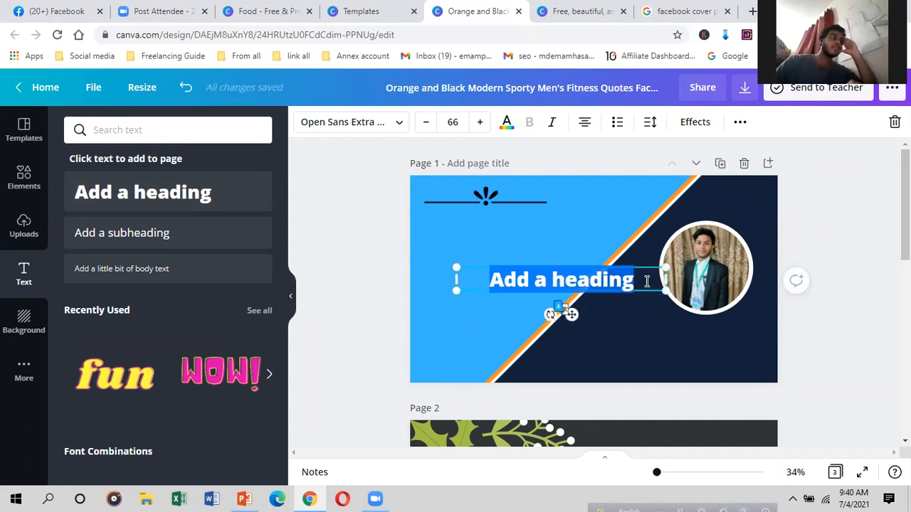
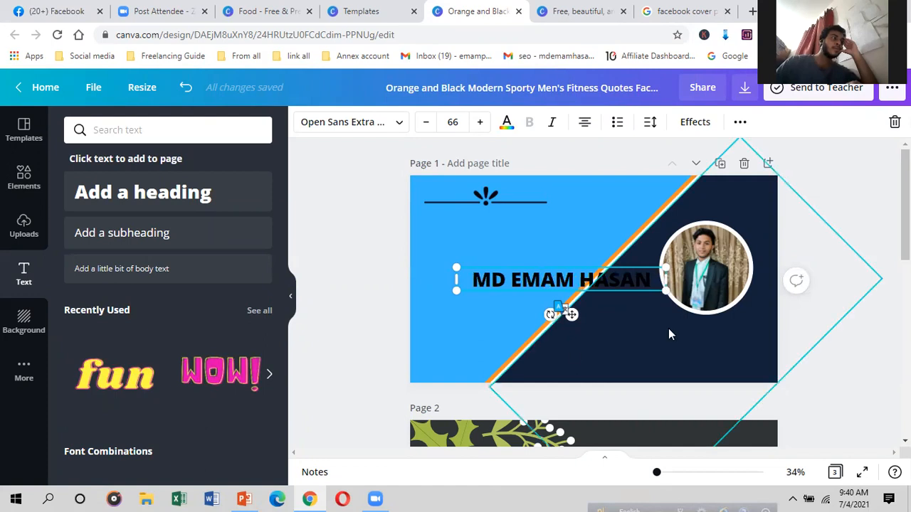
left_click_drag(537, 297, 491, 250)
left_click_drag(728, 313, 614, 244)
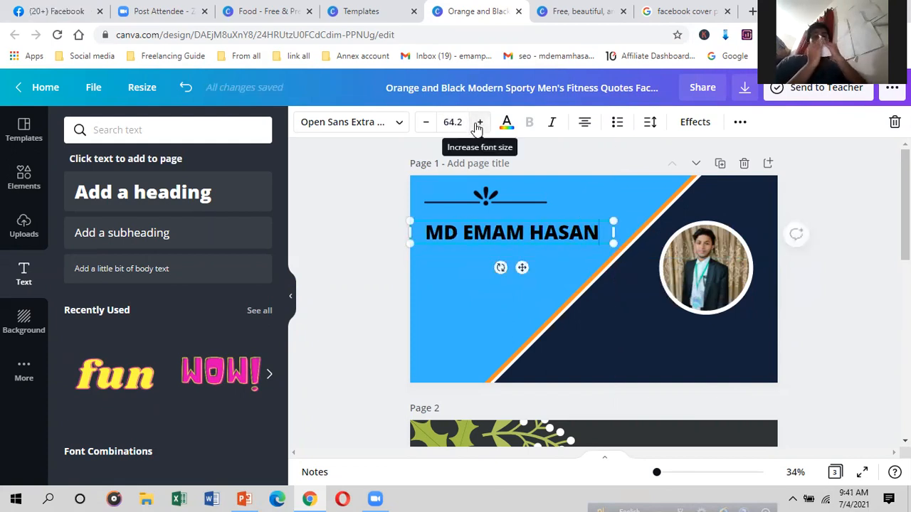
Step: Set the name heading's font size to 64.2
left_click(478, 123)
left_click(479, 122)
left_click(425, 121)
left_click(425, 122)
left_click(456, 121)
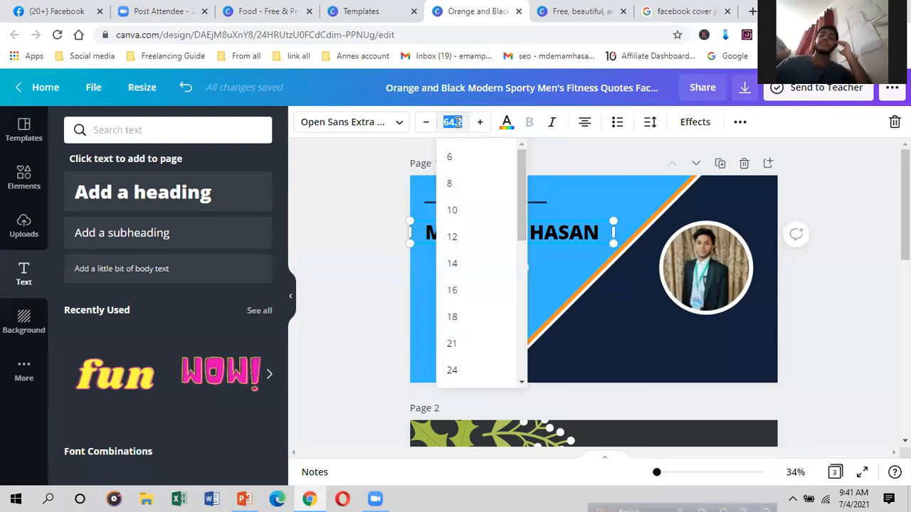
scroll(474, 278, "down", 4)
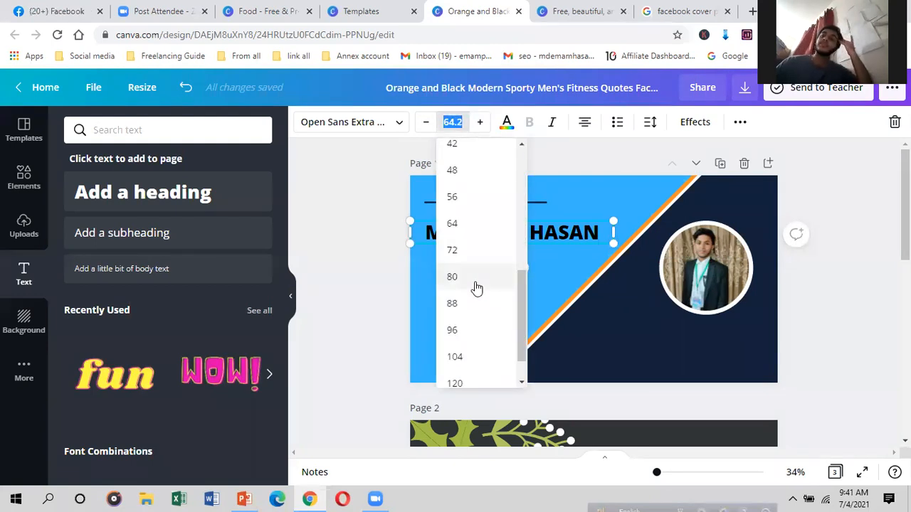
left_click(578, 259)
Step: Change the name heading's font to Eczar SemiBold
left_click(582, 242)
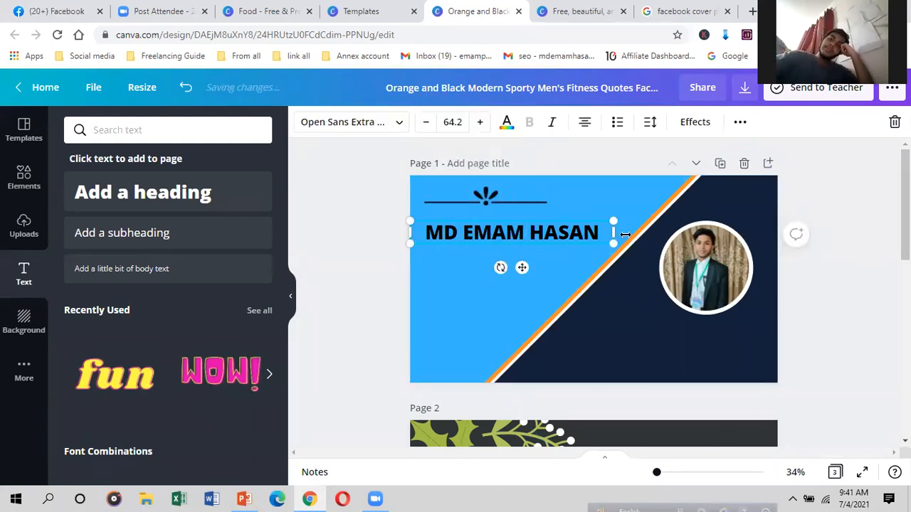
left_click(356, 122)
scroll(220, 337, "up", 15)
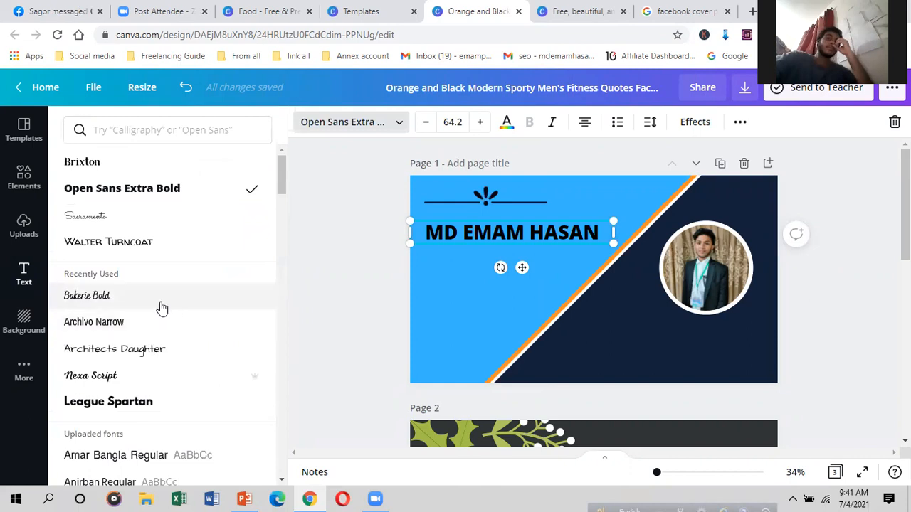
scroll(179, 342, "down", 1)
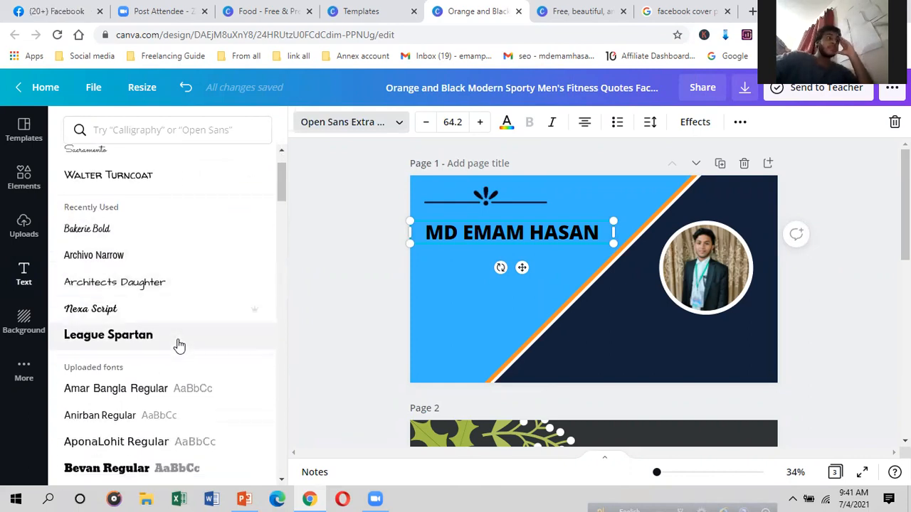
scroll(178, 345, "down", 7)
scroll(178, 347, "up", 5)
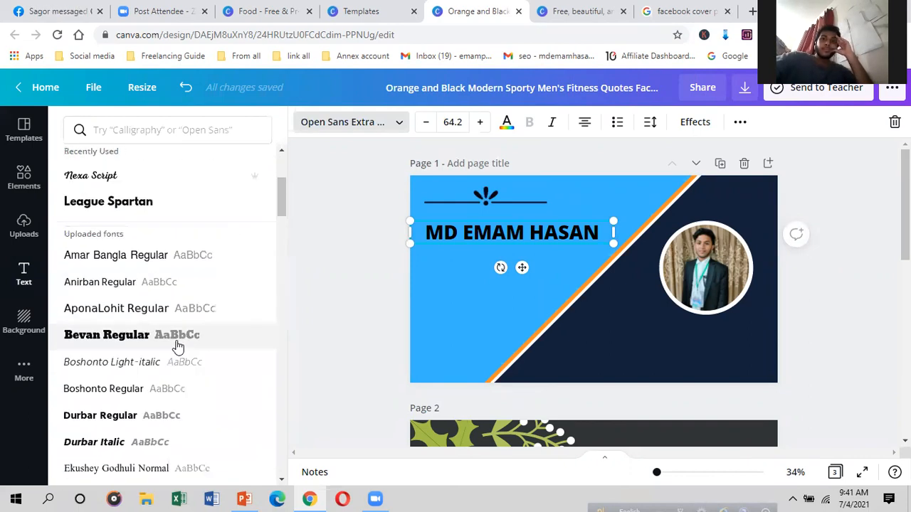
scroll(178, 342, "up", 3)
scroll(112, 254, "down", 5)
scroll(116, 278, "down", 10)
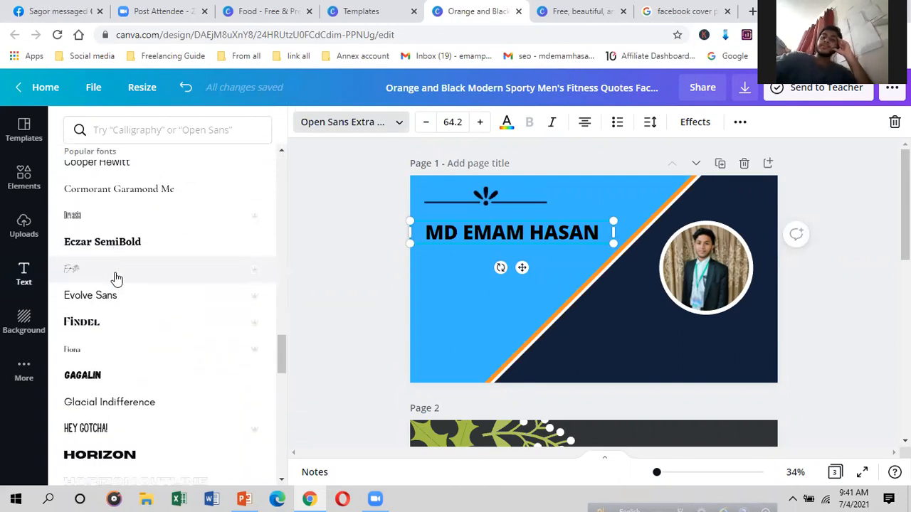
left_click(114, 244)
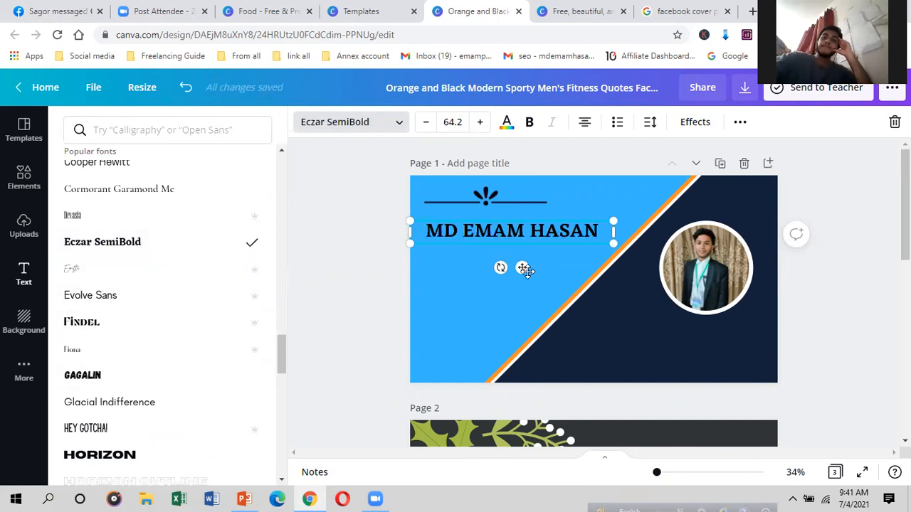
Step: Narrow the heading box and position it directly beneath the ornament
left_click_drag(525, 269, 520, 257)
left_click_drag(608, 222, 588, 222)
left_click_drag(524, 257, 539, 253)
left_click(484, 196)
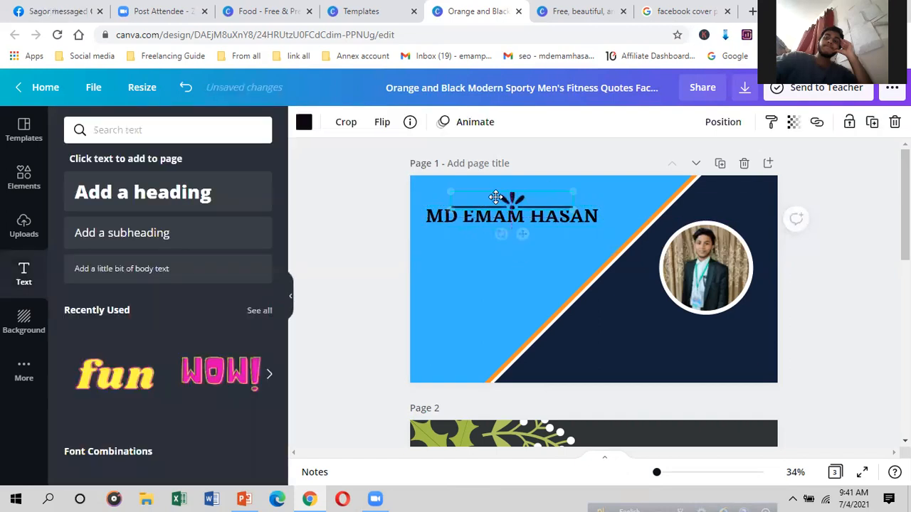
Step: Rotate the navy diagonal shape to about -50° and shift it slightly right
left_click(588, 342)
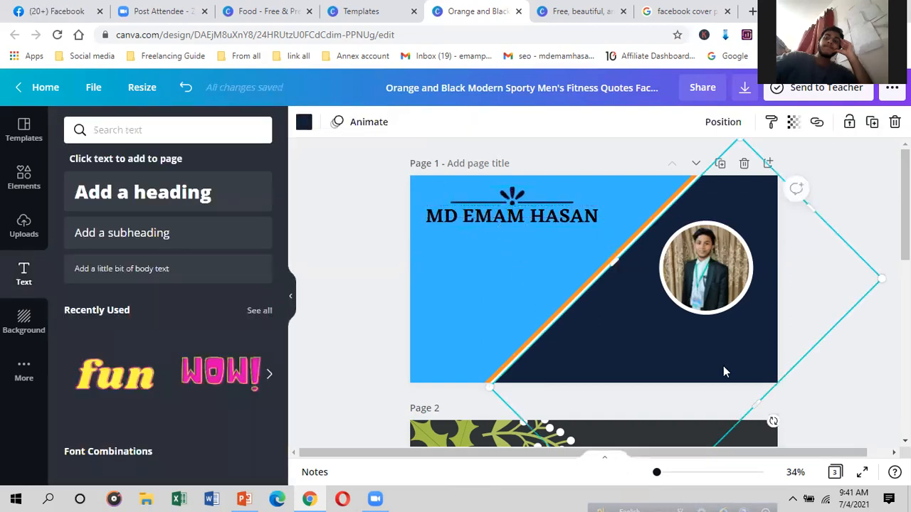
left_click_drag(773, 421, 793, 398)
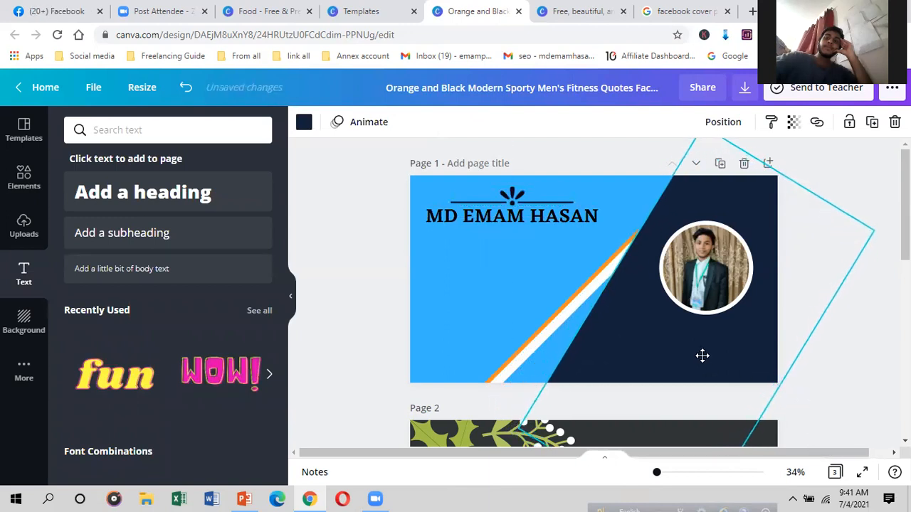
left_click_drag(703, 356, 716, 351)
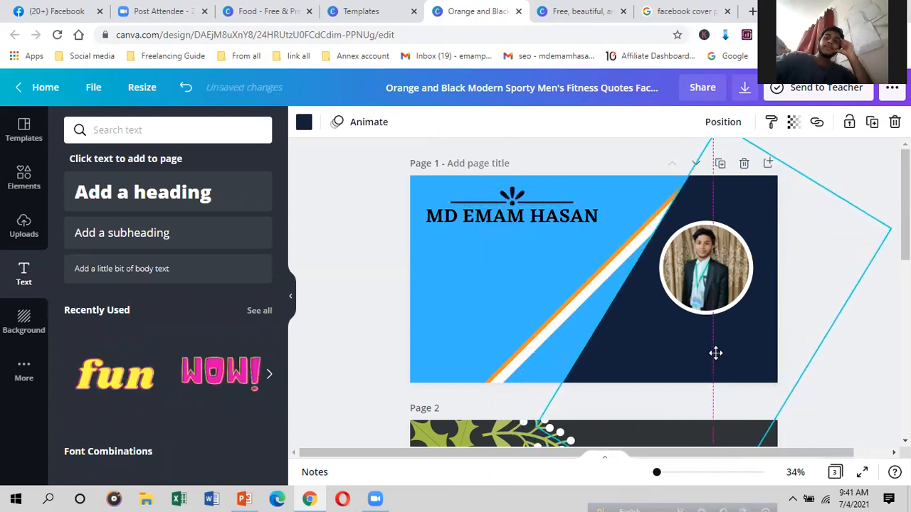
Step: Delete the white diagonal stripe and begin removing the orange stripe
left_click(583, 294)
left_click_drag(626, 294, 649, 307)
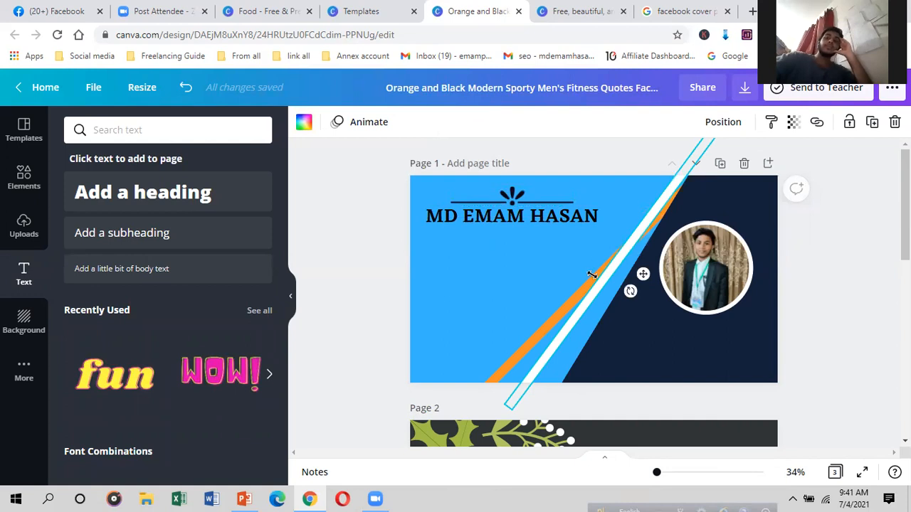
right_click(586, 301)
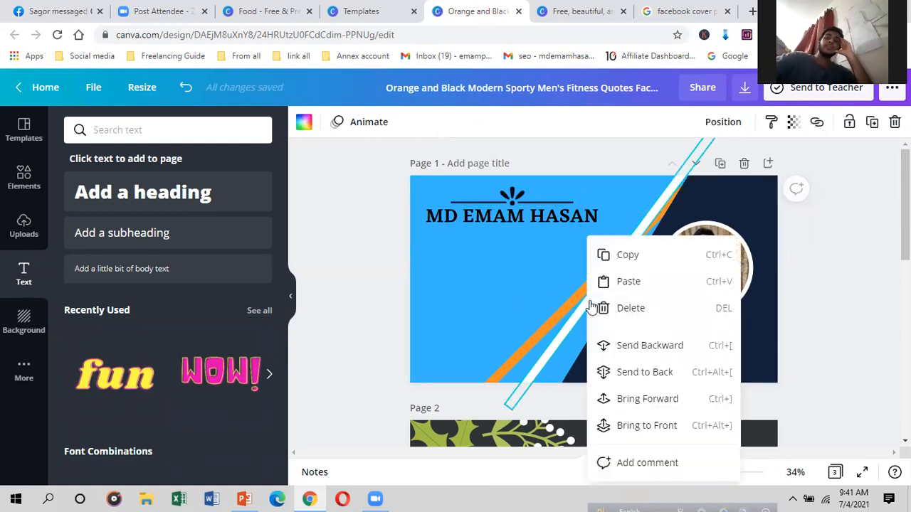
left_click(615, 308)
left_click(592, 282)
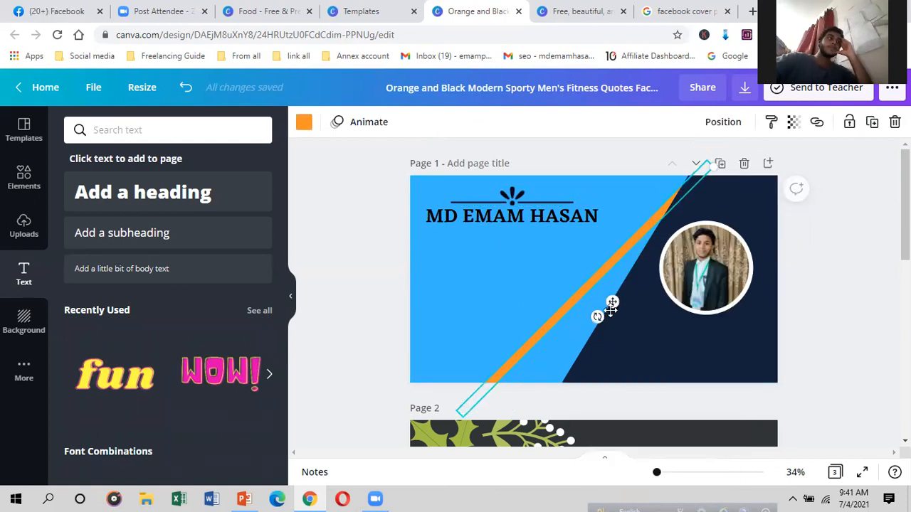
left_click_drag(596, 317, 602, 310)
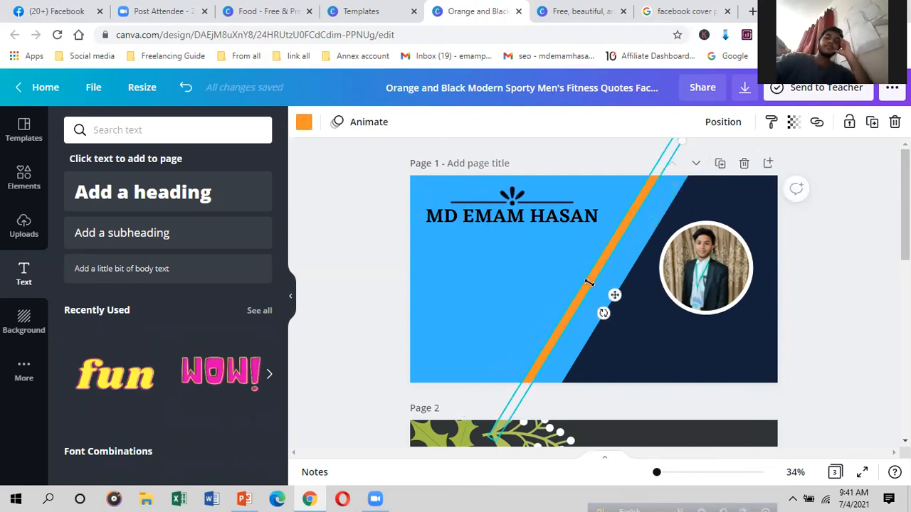
right_click(590, 285)
Step: Delete the orange stripe and recolour the page background to cyan #38F3FF
left_click(612, 307)
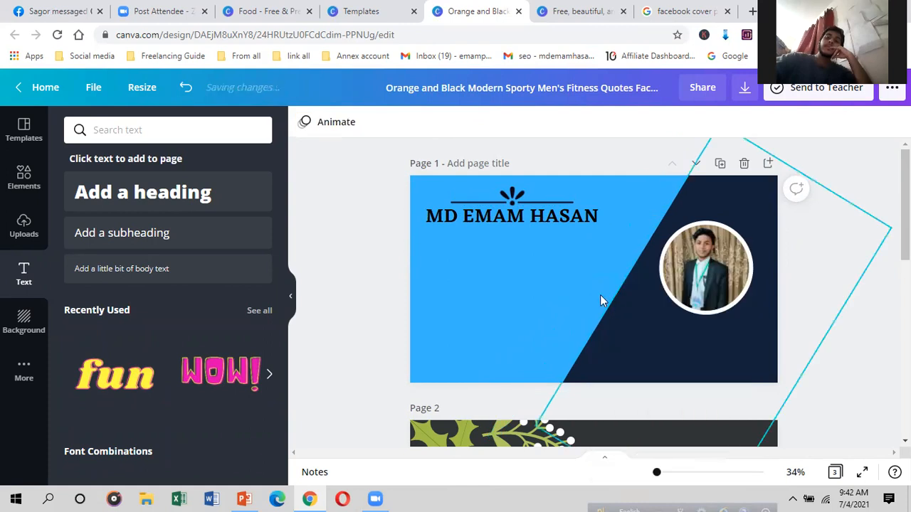
left_click(545, 278)
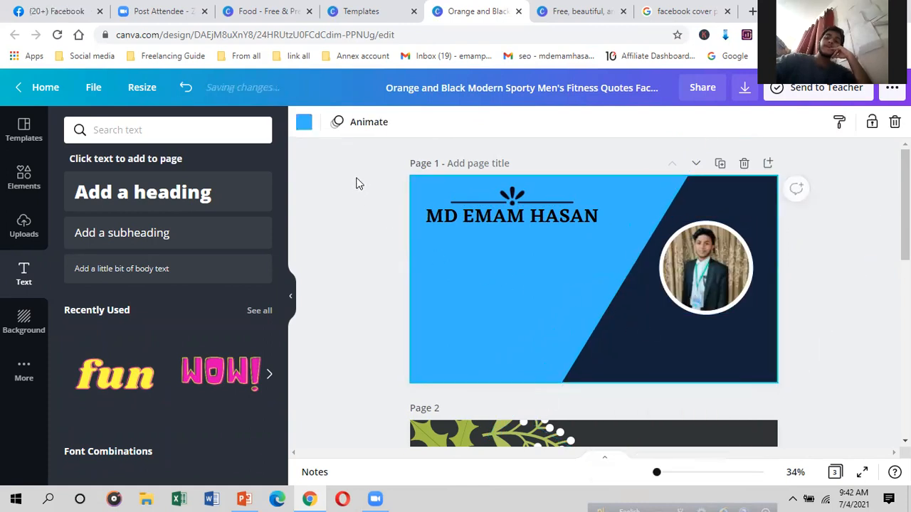
left_click(304, 122)
left_click(79, 192)
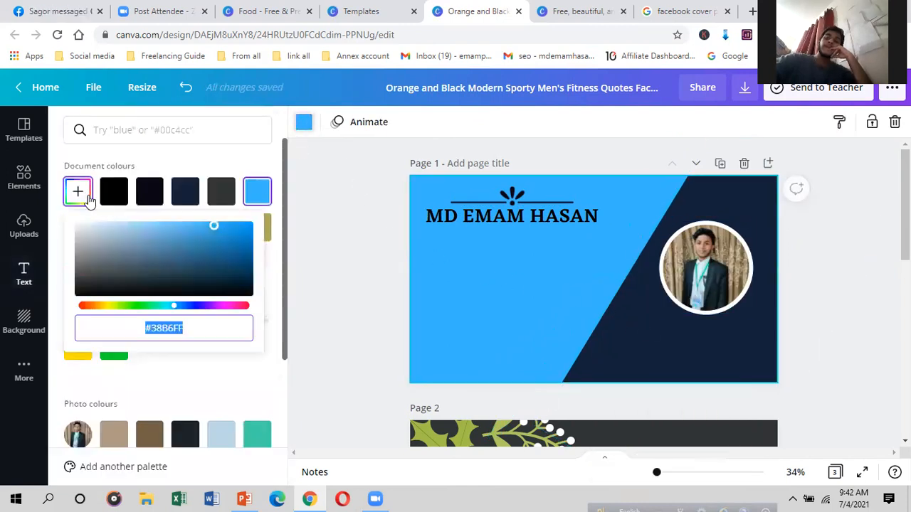
mouse_move(212, 226)
left_mouse_down()
mouse_move(193, 226)
mouse_move(189, 239)
mouse_move(201, 248)
mouse_move(215, 219)
left_mouse_up()
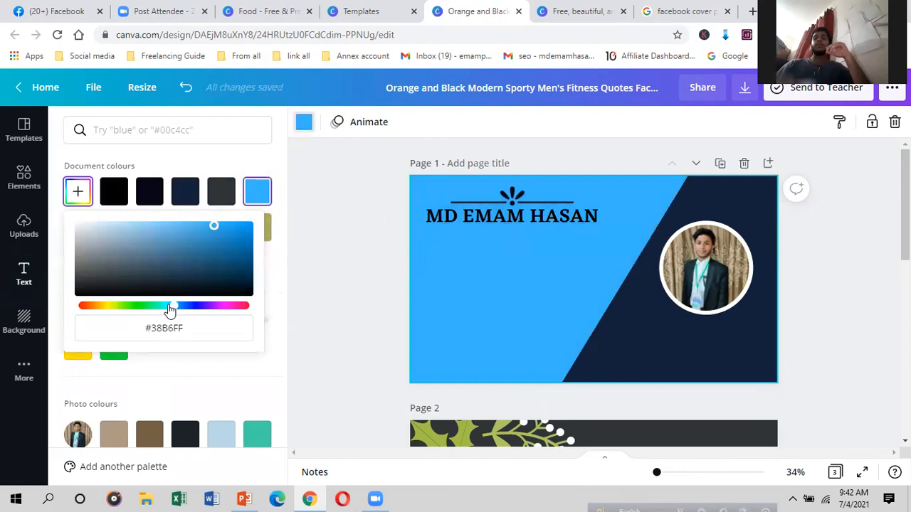
left_click_drag(170, 310, 165, 310)
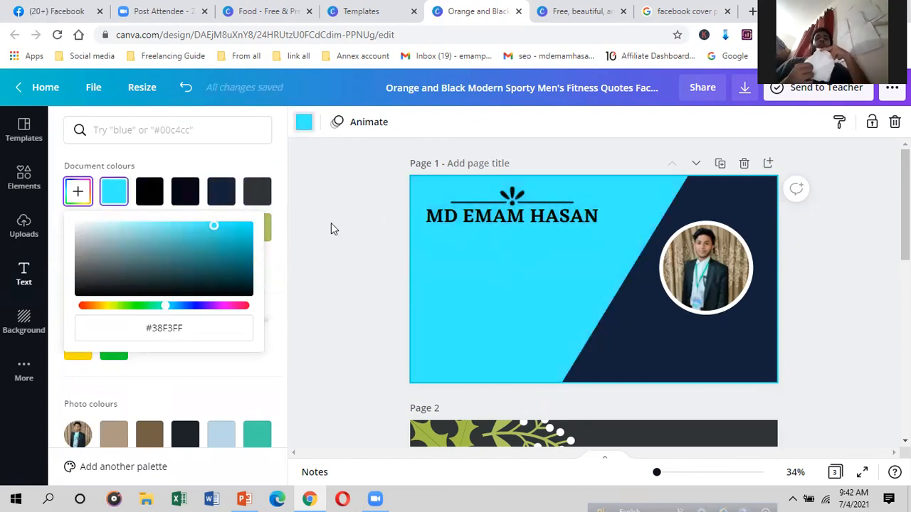
left_click(537, 220)
left_click(539, 254)
left_click(551, 213)
left_click(583, 254)
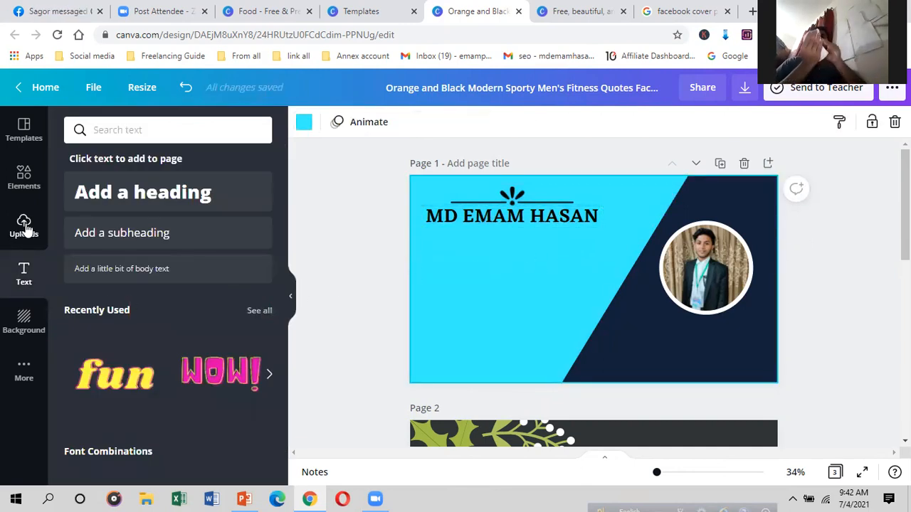
Step: Add a heading reading PROFESSIONAL FRELANCE MARKETER, shrink it, and place it under the name
left_click(153, 197)
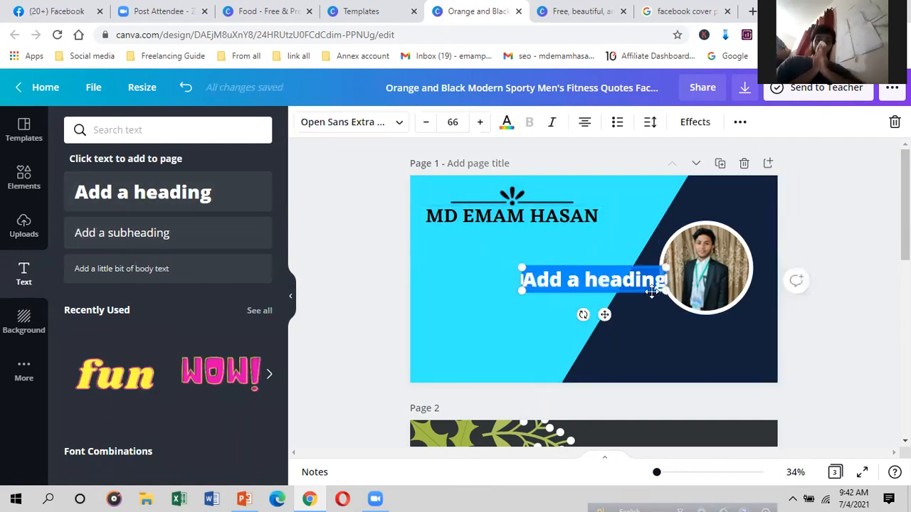
left_click_drag(666, 291, 736, 267)
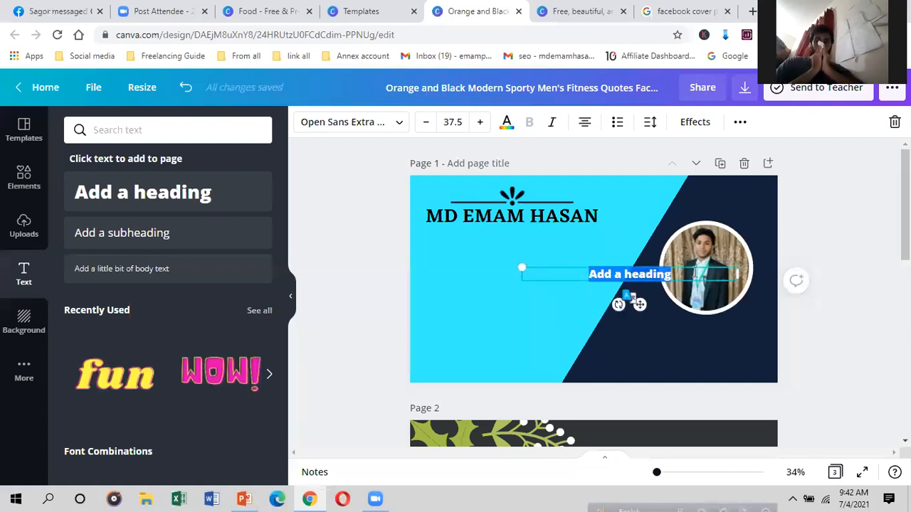
key("BackSpace")
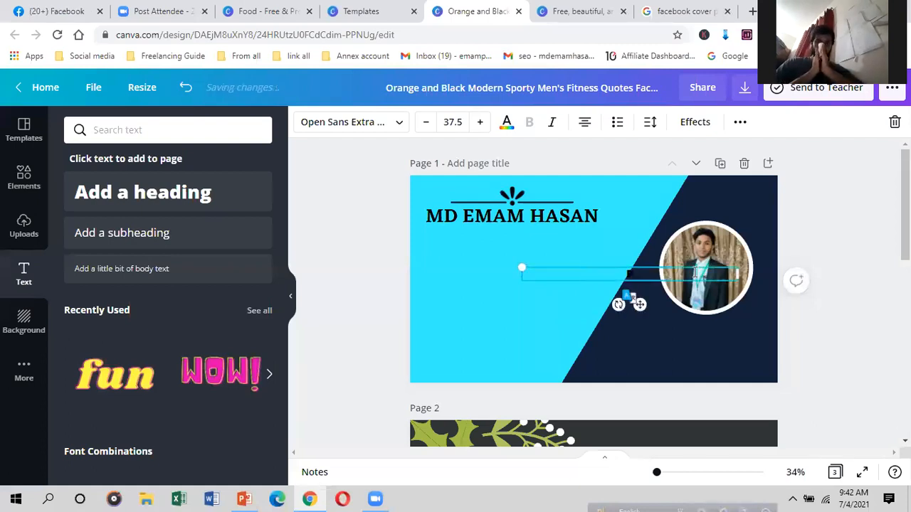
type("PRO")
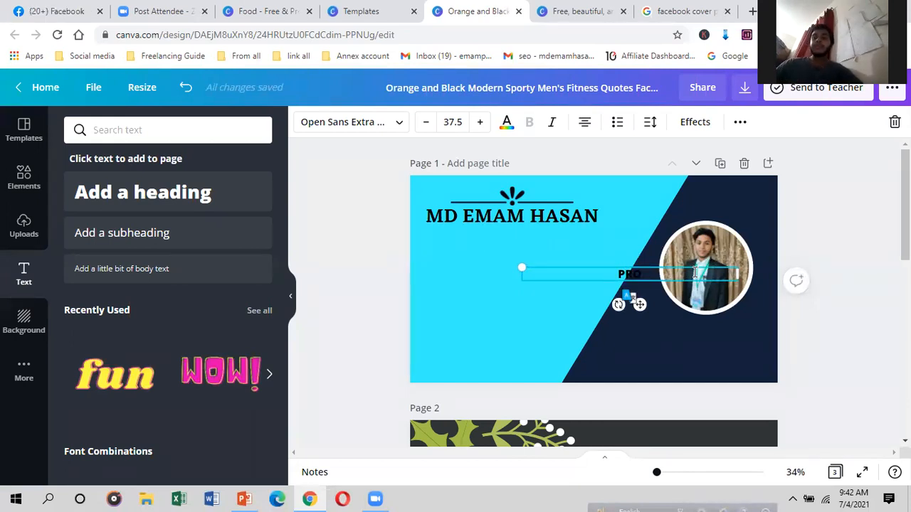
type("FES")
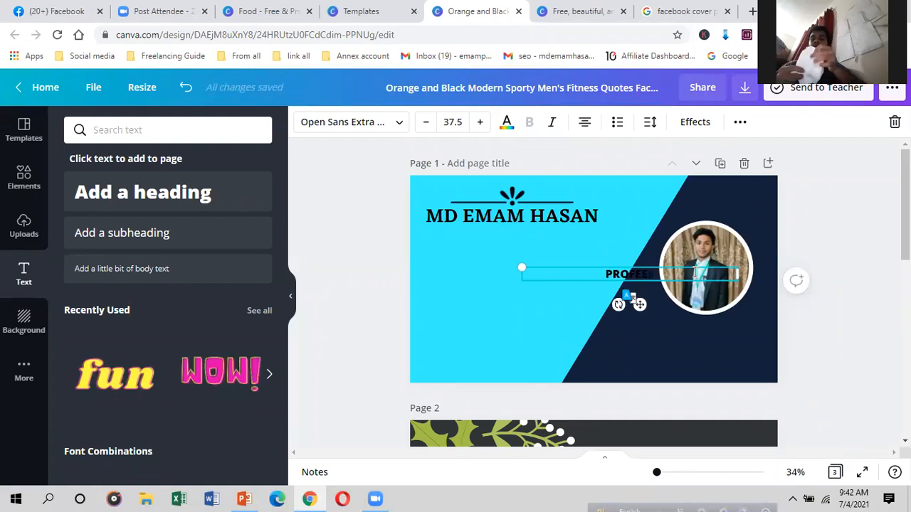
type("S")
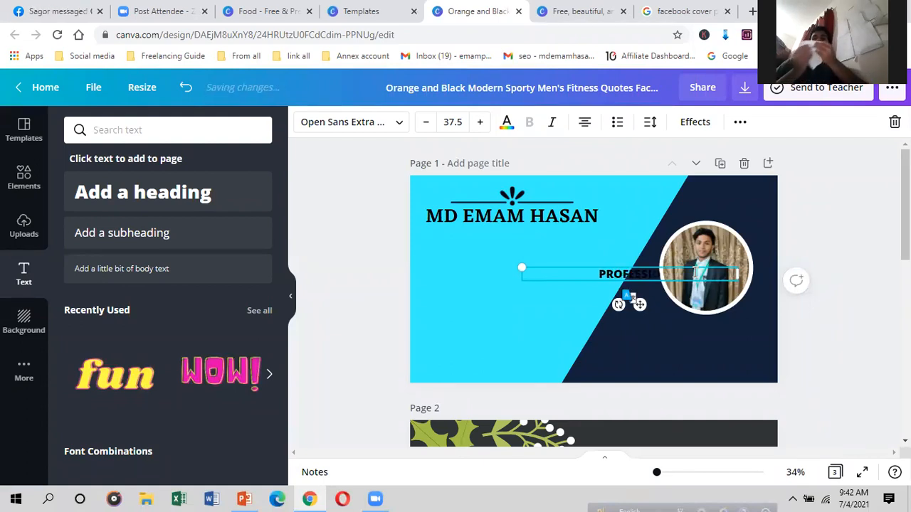
type("ION")
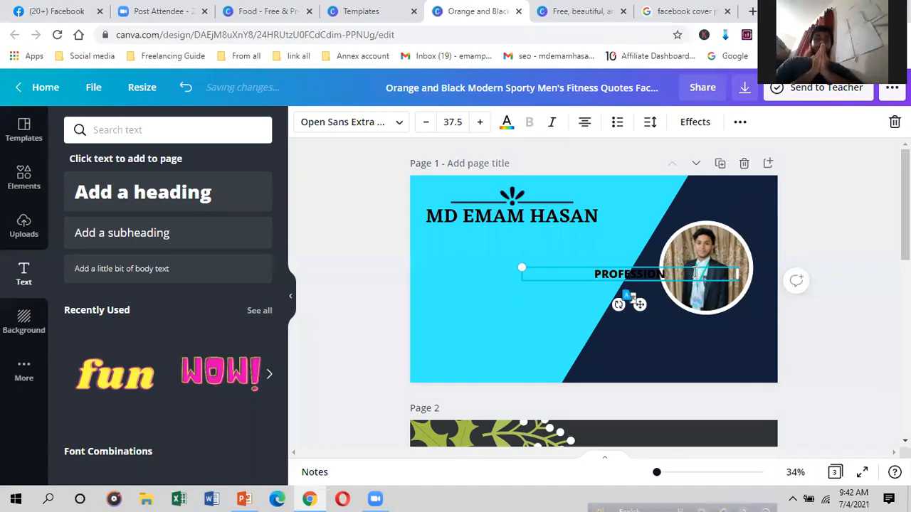
type("AL FRE")
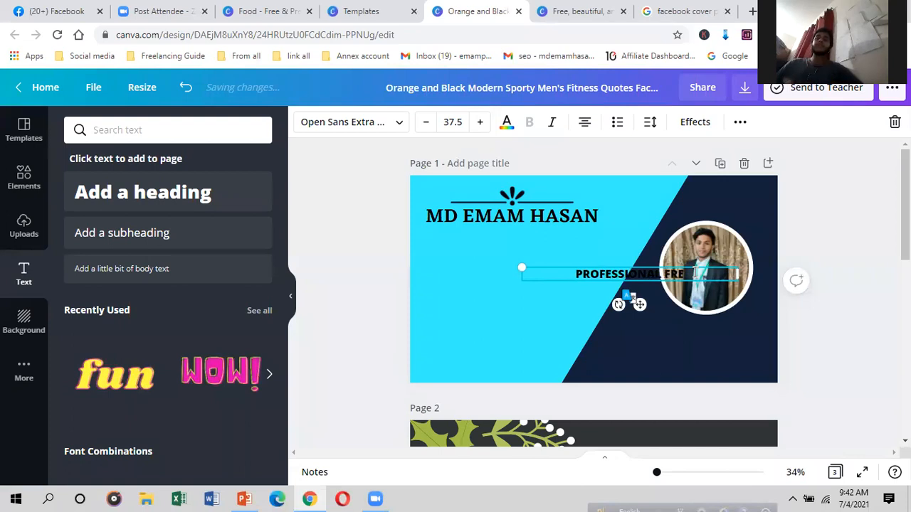
type("LA")
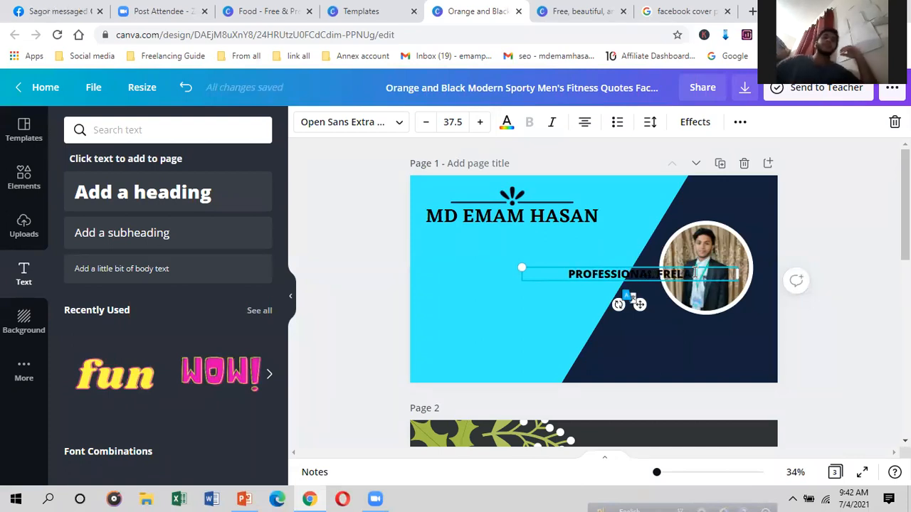
type("NCE")
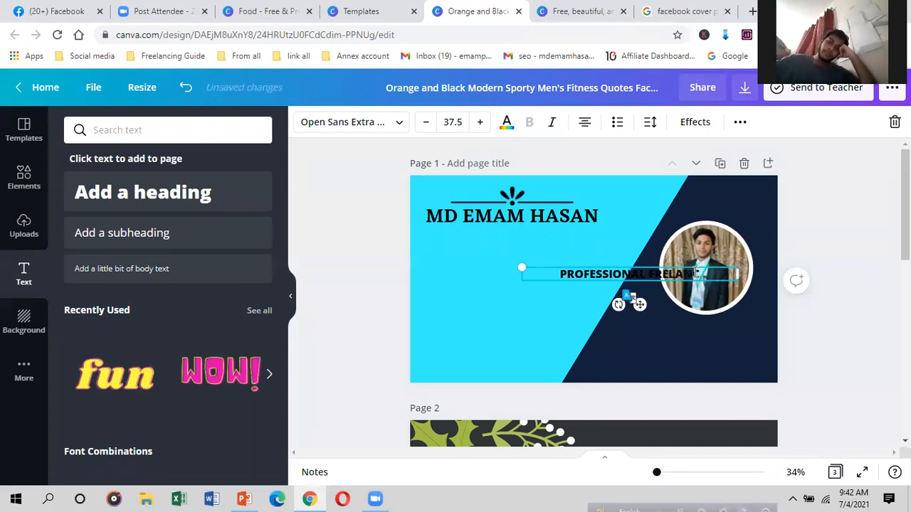
type(" MAS")
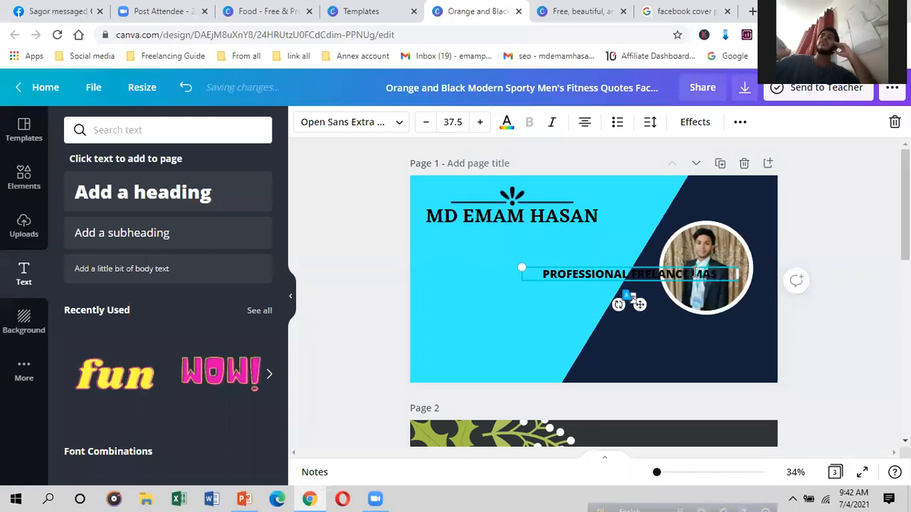
key("BackSpace")
type("RKETER")
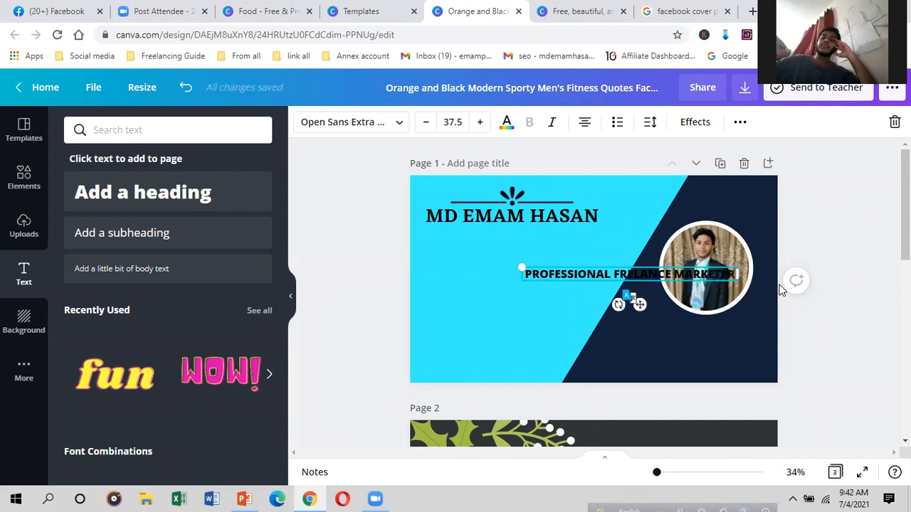
left_click_drag(739, 282, 710, 274)
left_click_drag(624, 302, 531, 258)
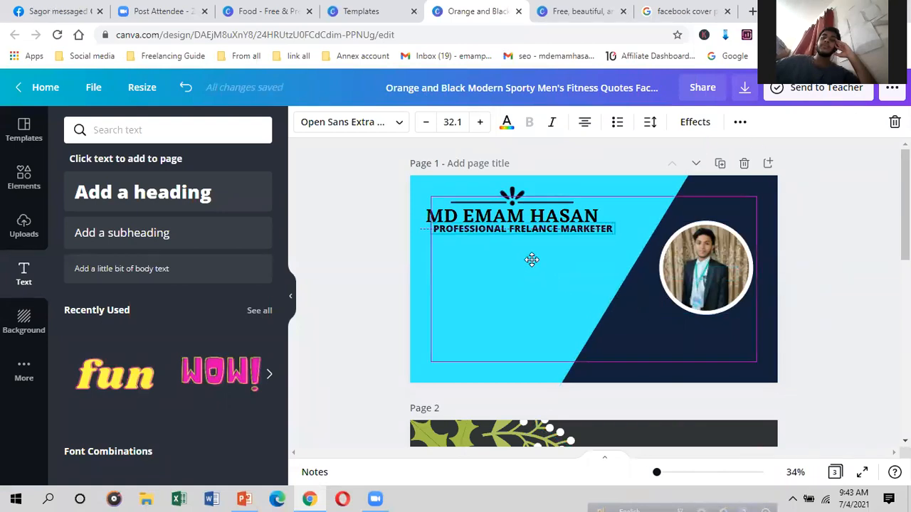
Step: Wrap the subtitle as (PROFESSIONAL FRELANCE MARKETER) and centre it under the name heading
right_click(531, 262)
left_click(609, 233)
left_click_drag(609, 228, 650, 227)
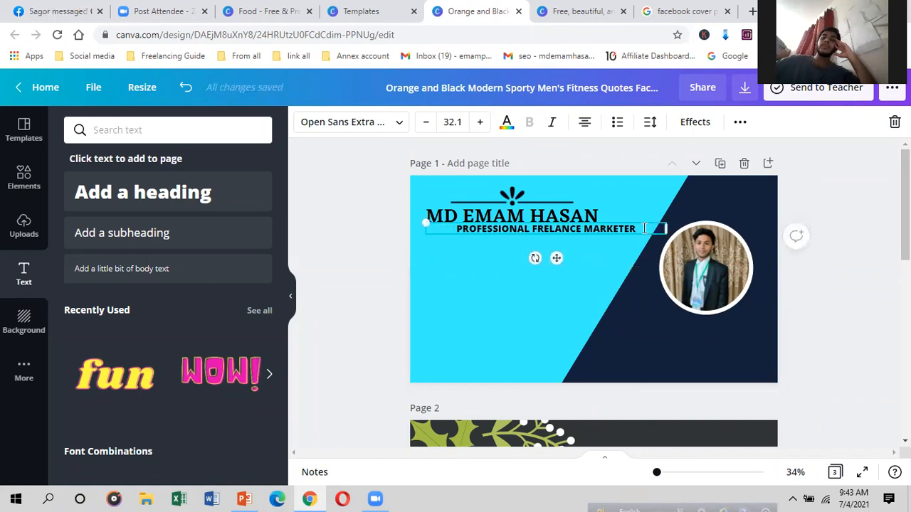
type(")")
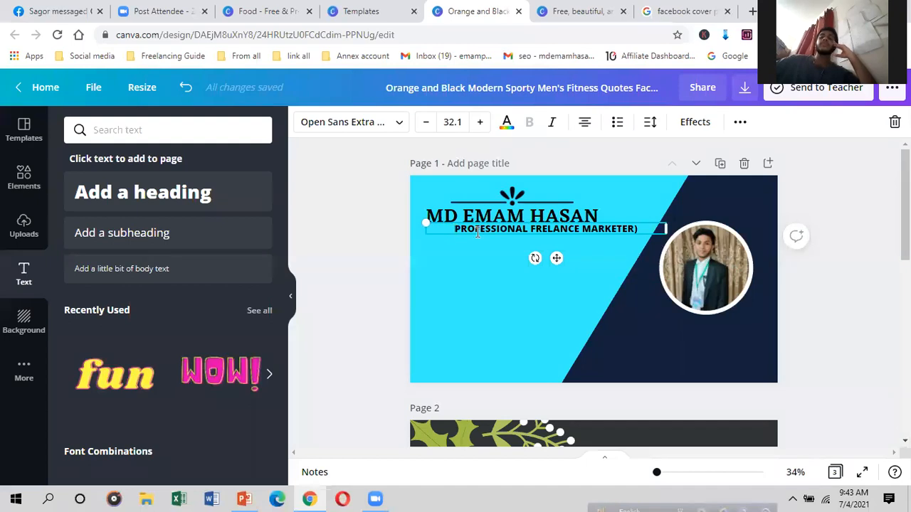
left_click(455, 229)
type("(")
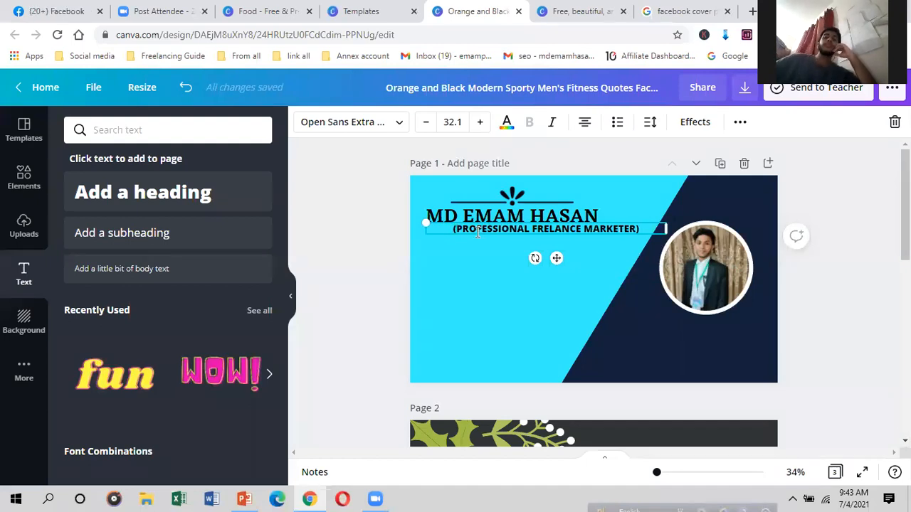
left_click_drag(665, 228, 630, 234)
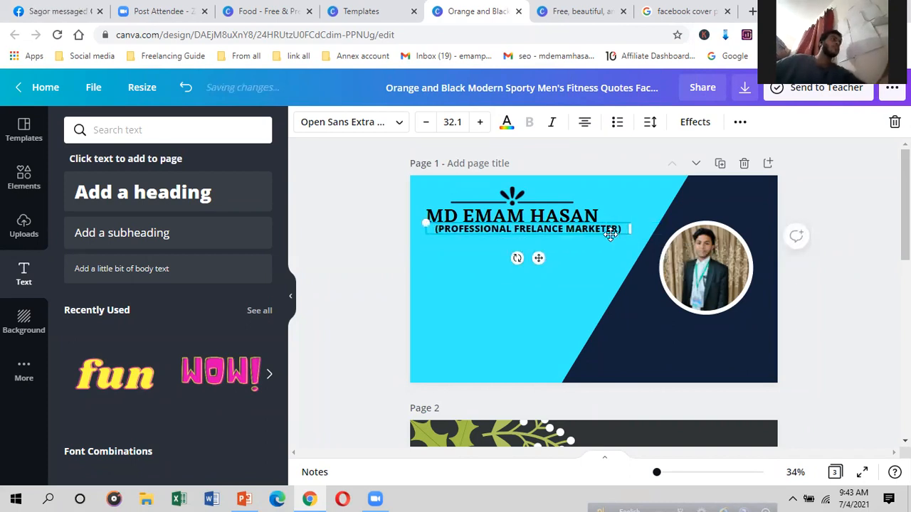
left_click_drag(536, 260, 528, 262)
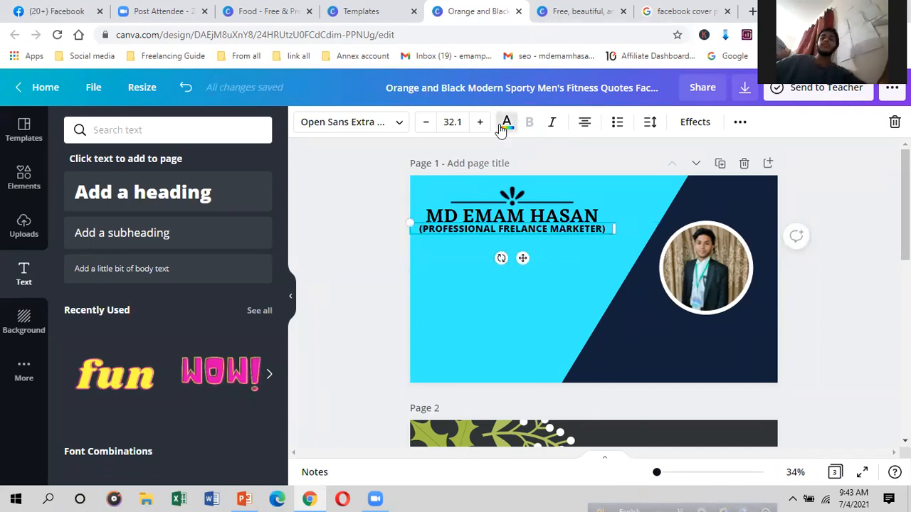
Step: Colour the subtitle text dark brown, #763A09
left_click(506, 123)
left_click(78, 192)
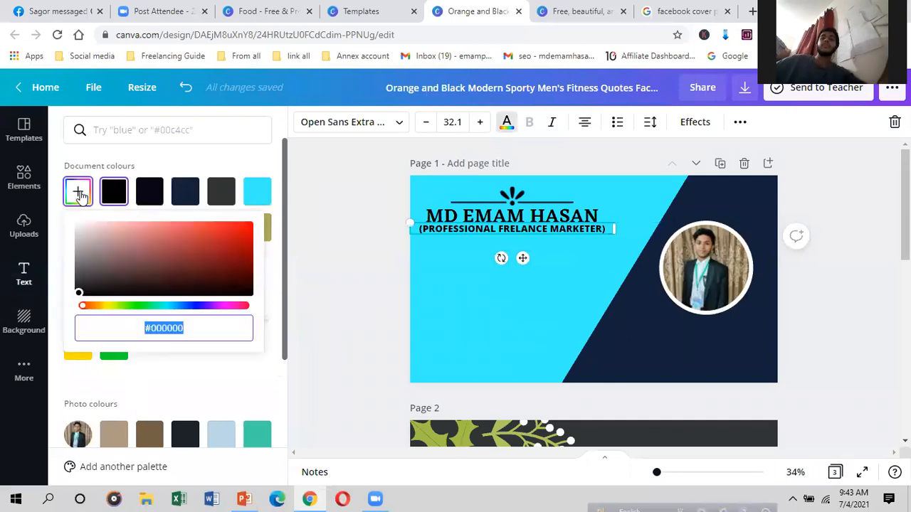
left_click(97, 307)
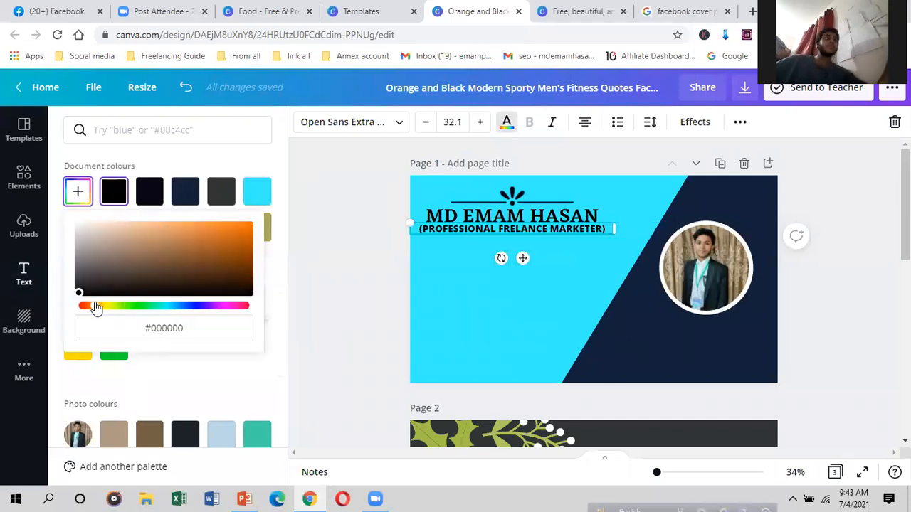
left_click_drag(169, 254, 244, 248)
left_click(240, 261)
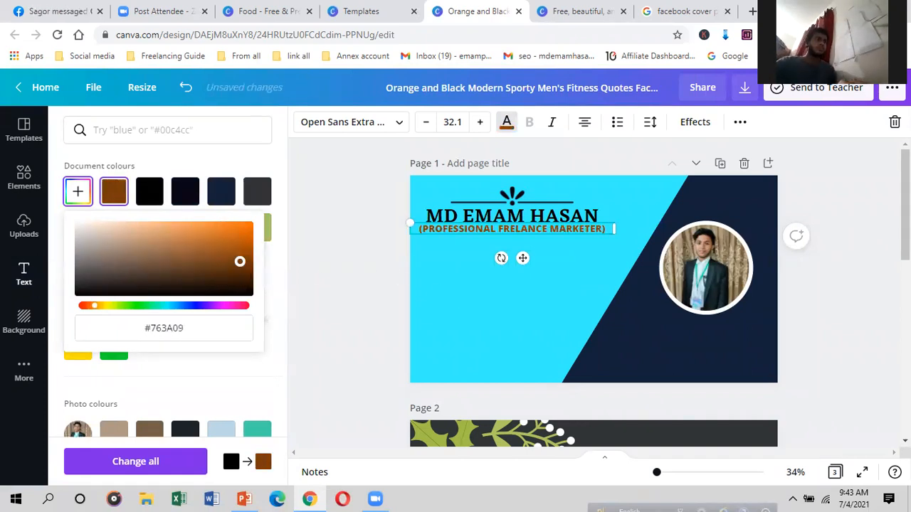
Step: Colour the name heading deep navy, #00276B
left_click(516, 218)
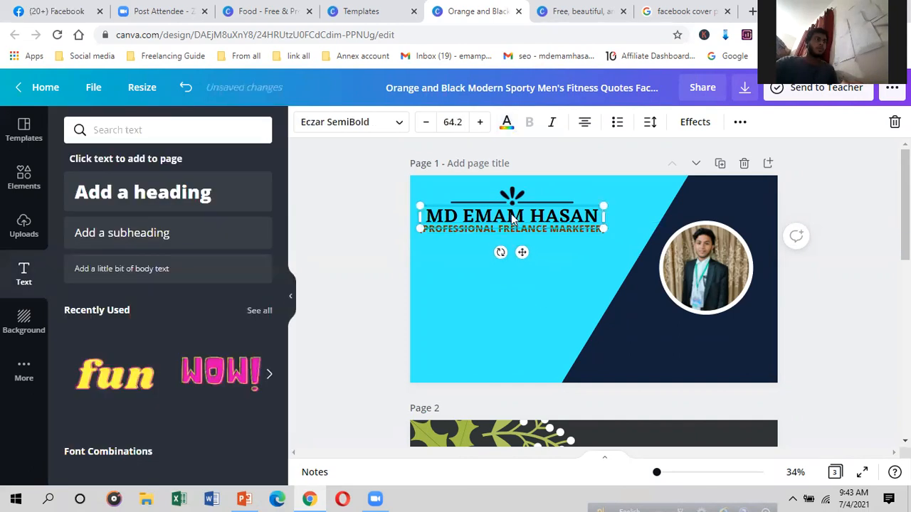
left_click(506, 122)
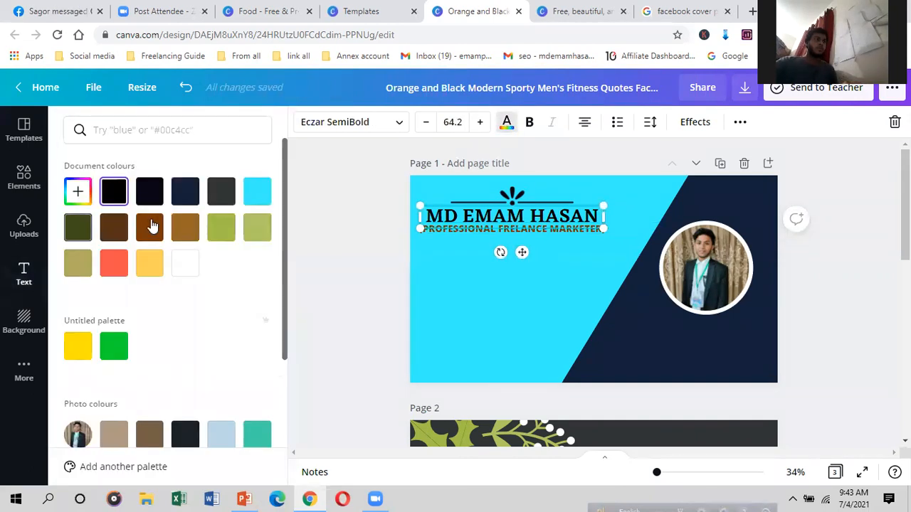
left_click(190, 191)
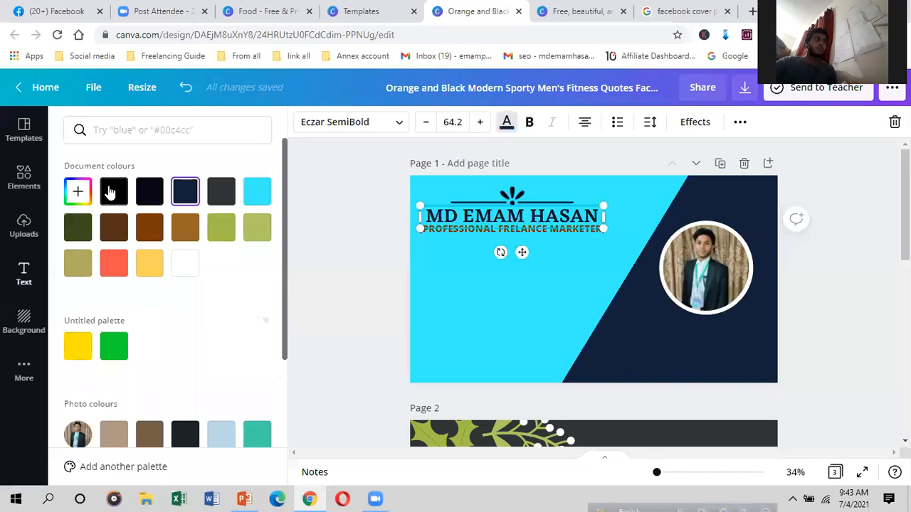
left_click(78, 192)
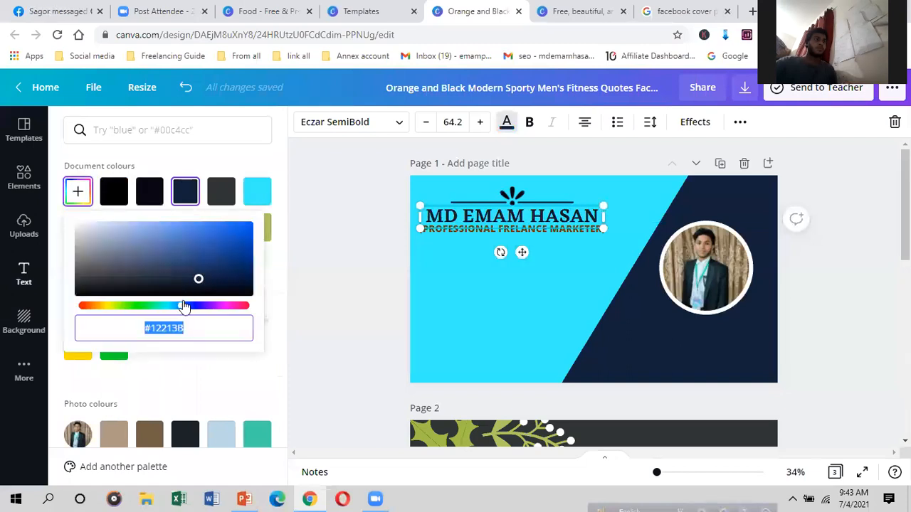
left_click_drag(199, 278, 264, 266)
left_click(509, 274)
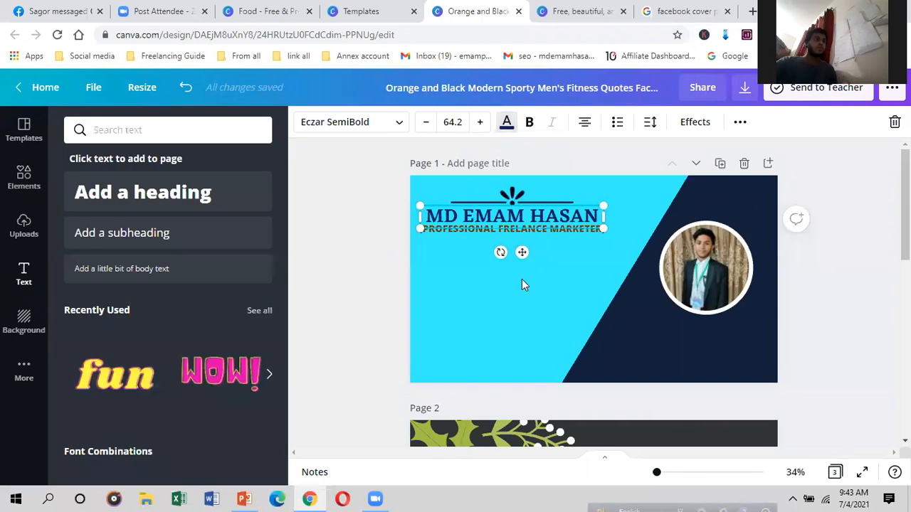
left_click(521, 279)
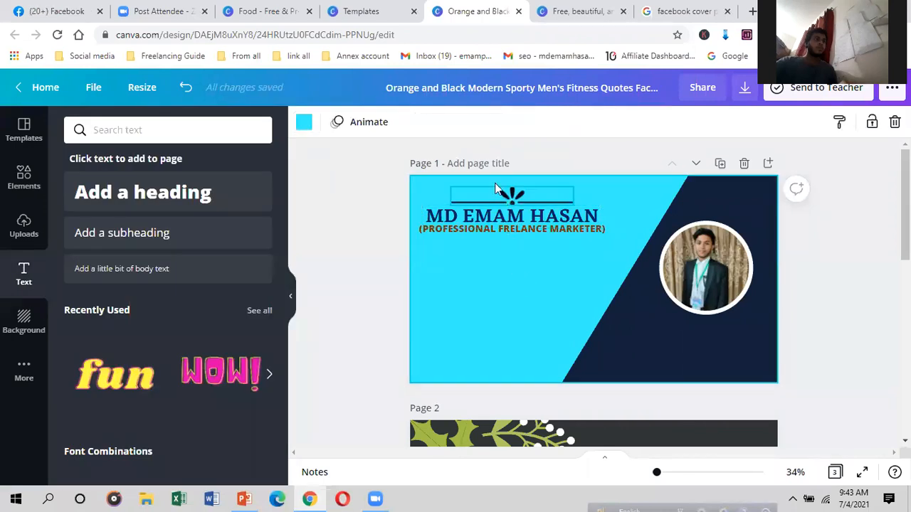
Step: Select the divider ornament above the name and browse the recently used elements
left_click(510, 197)
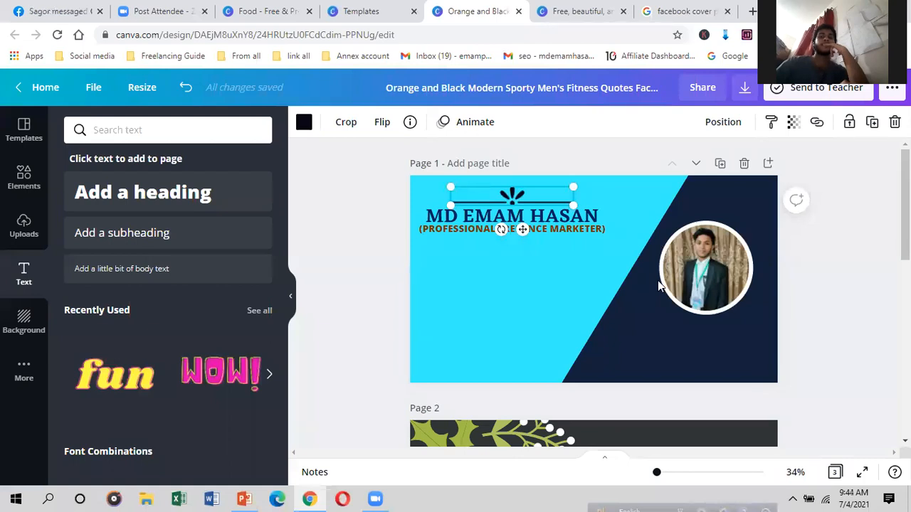
left_click(511, 264)
left_click(498, 198)
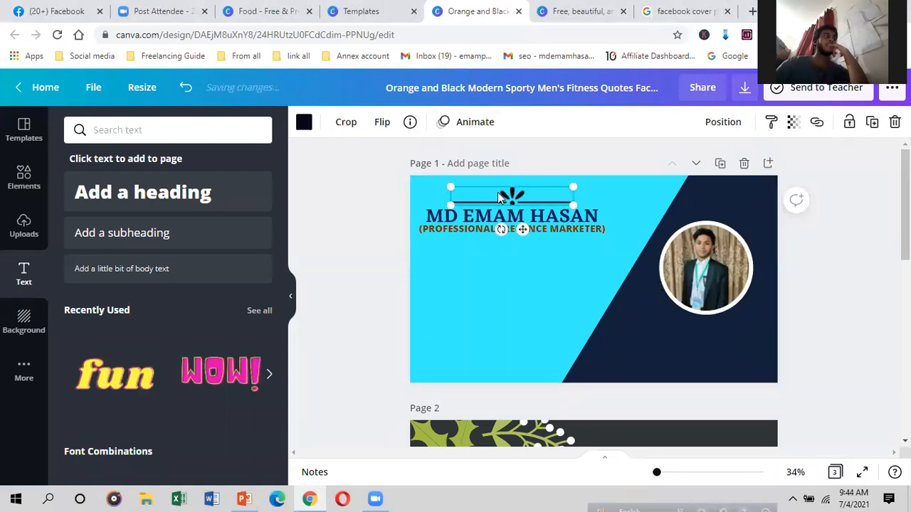
left_click(498, 198)
right_click(496, 196)
left_click(496, 196)
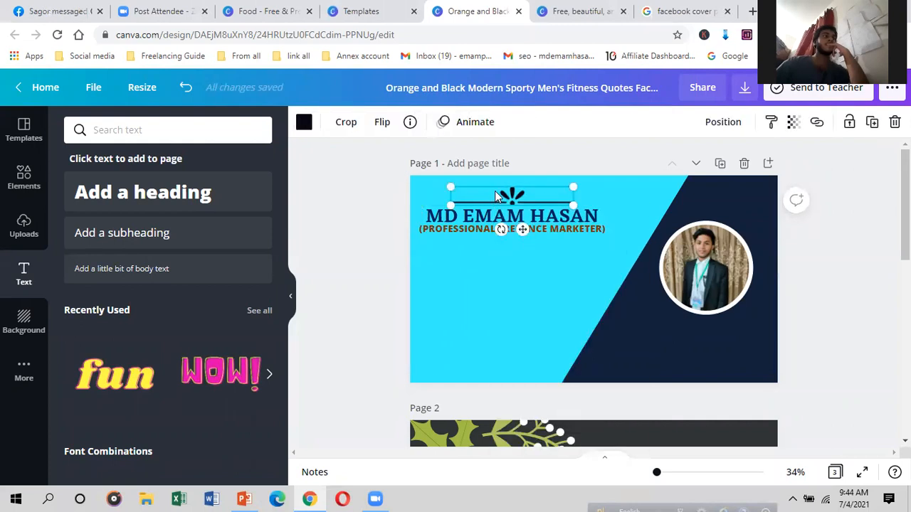
left_click(24, 178)
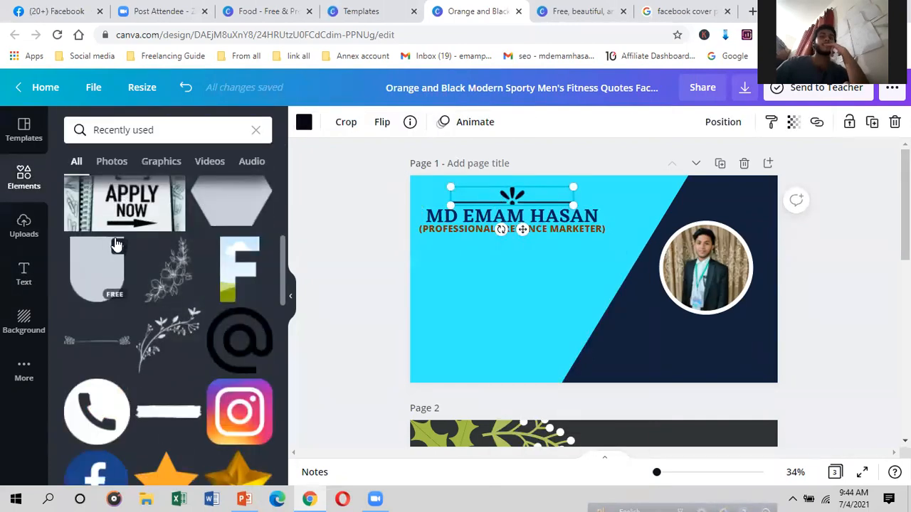
scroll(153, 318, "down", 2)
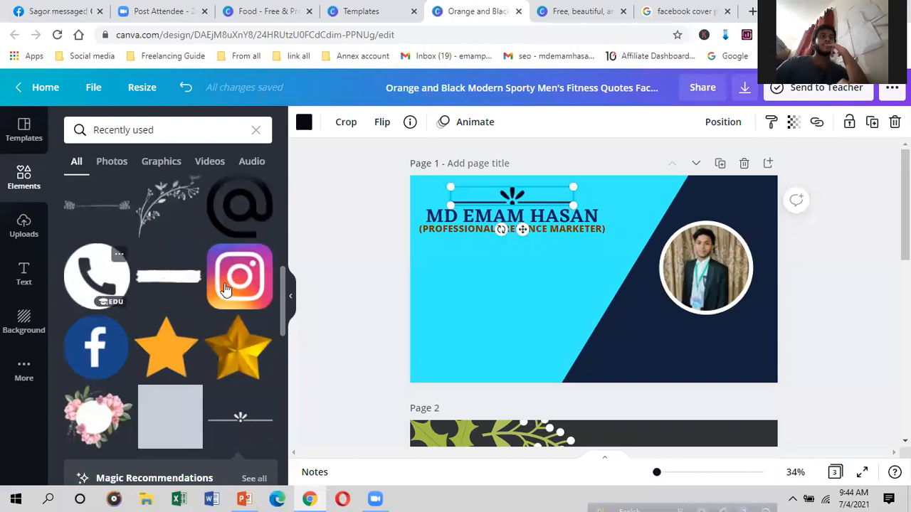
scroll(224, 288, "down", 2)
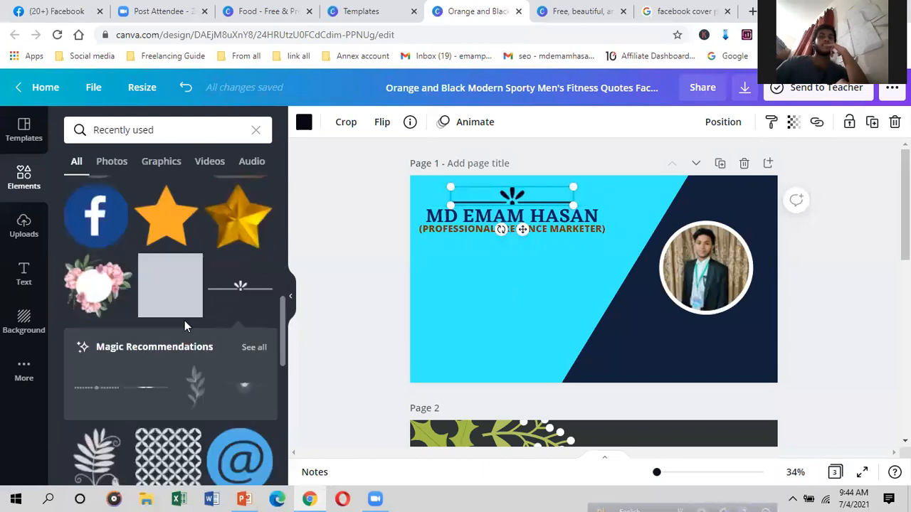
scroll(229, 361, "up", 4)
Step: Copy the divider and paste the copy just below the subtitle
right_click(502, 199)
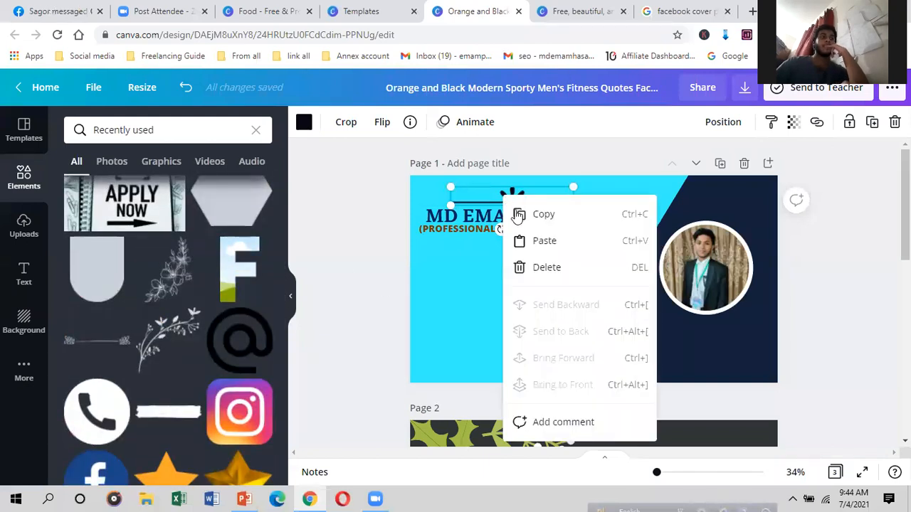
left_click(543, 217)
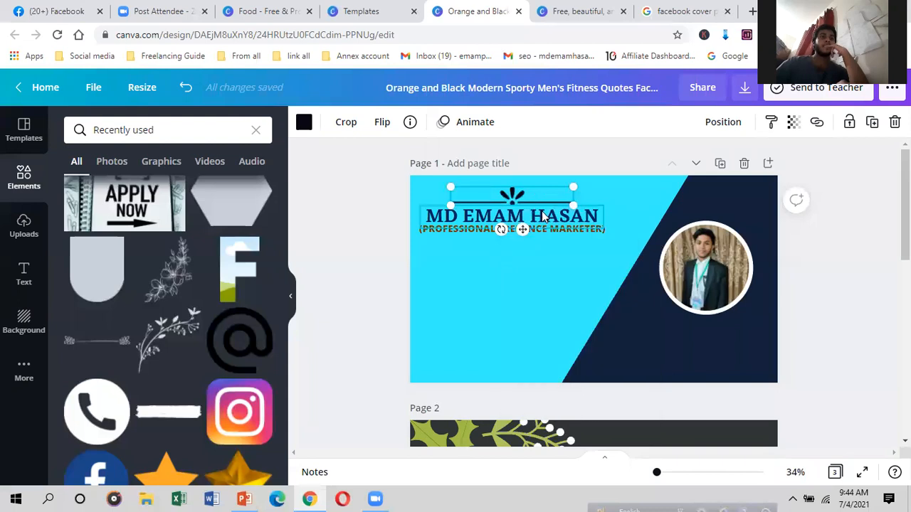
right_click(492, 258)
left_click(519, 301)
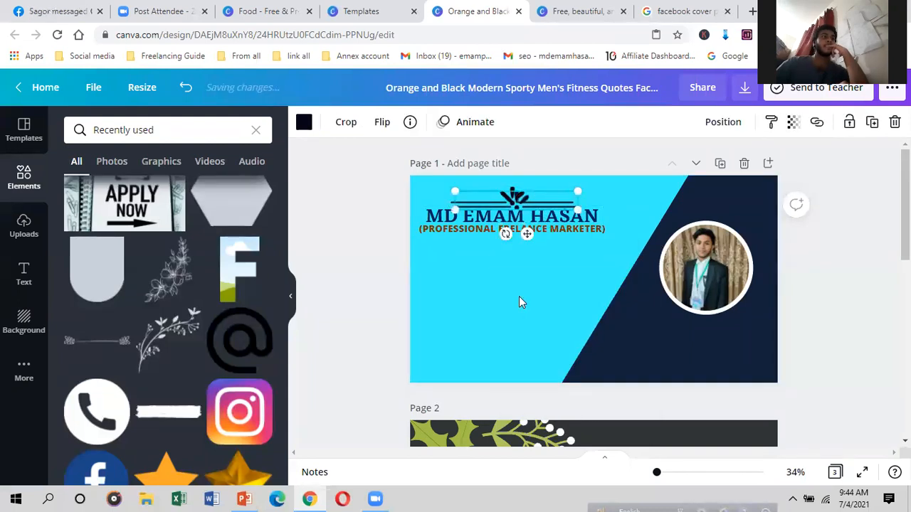
left_click_drag(520, 206, 510, 245)
left_click_drag(510, 260, 502, 245)
left_click(468, 306)
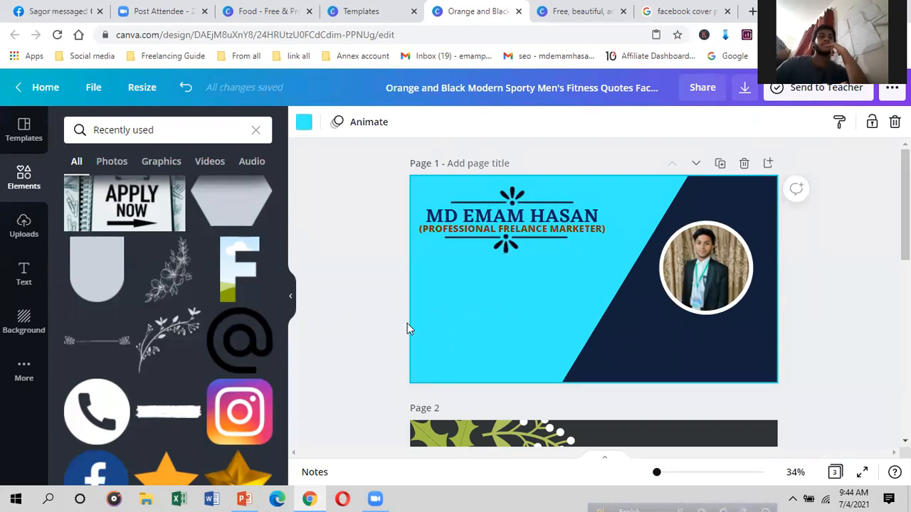
Step: Scroll the Elements panel and return it to its home view
scroll(175, 279, "up", 3)
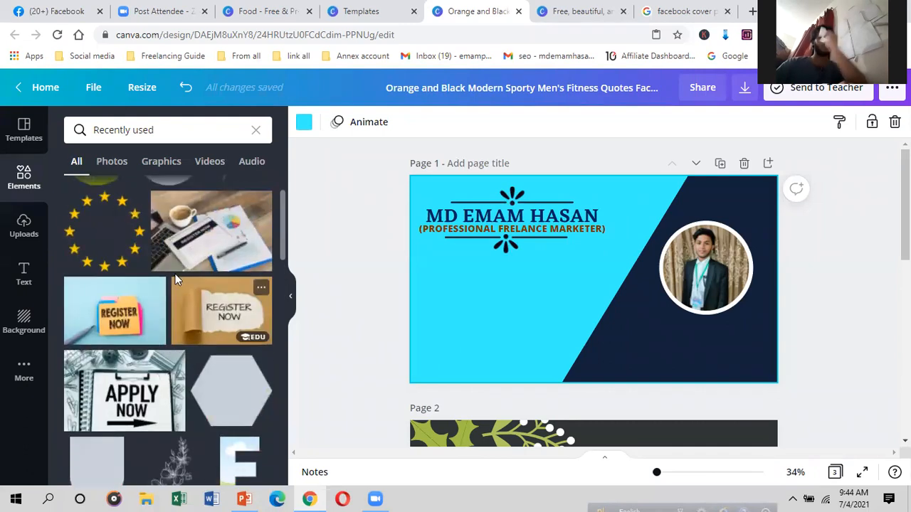
scroll(164, 313, "up", 2)
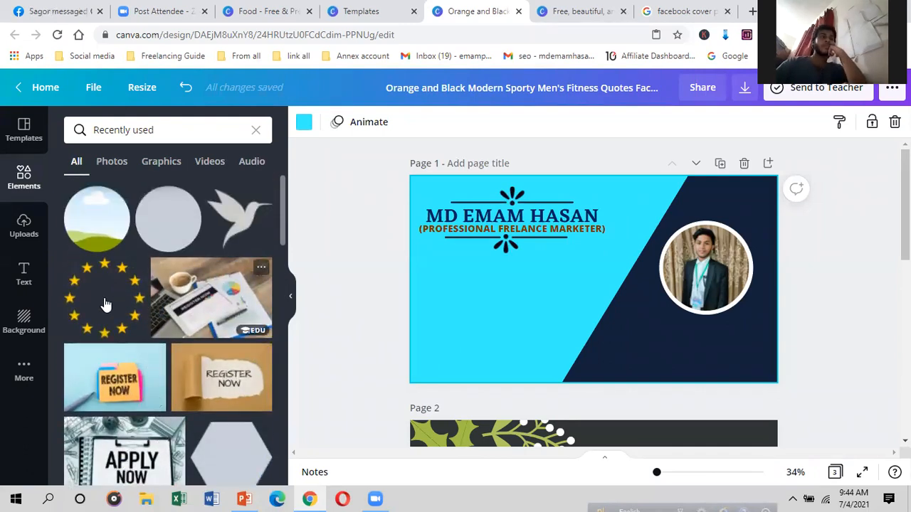
scroll(105, 304, "down", 6)
scroll(78, 277, "up", 5)
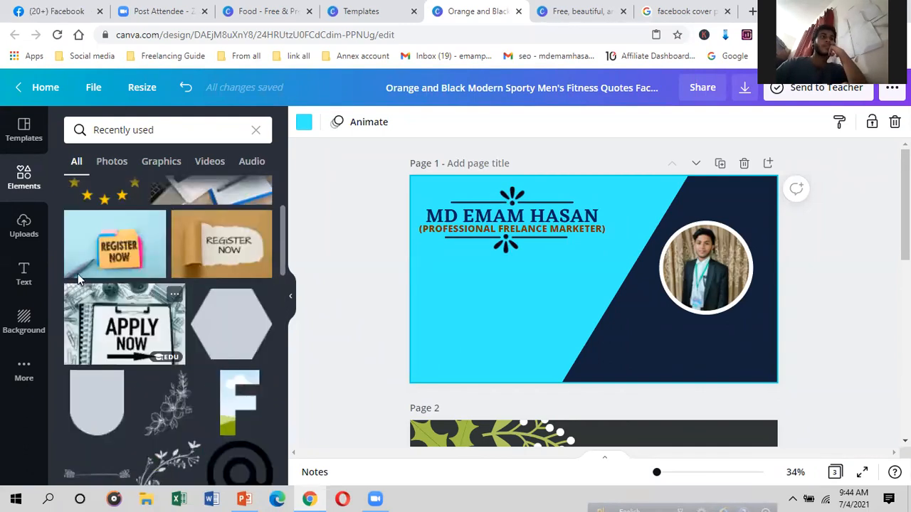
scroll(77, 274, "up", 4)
left_click(11, 190)
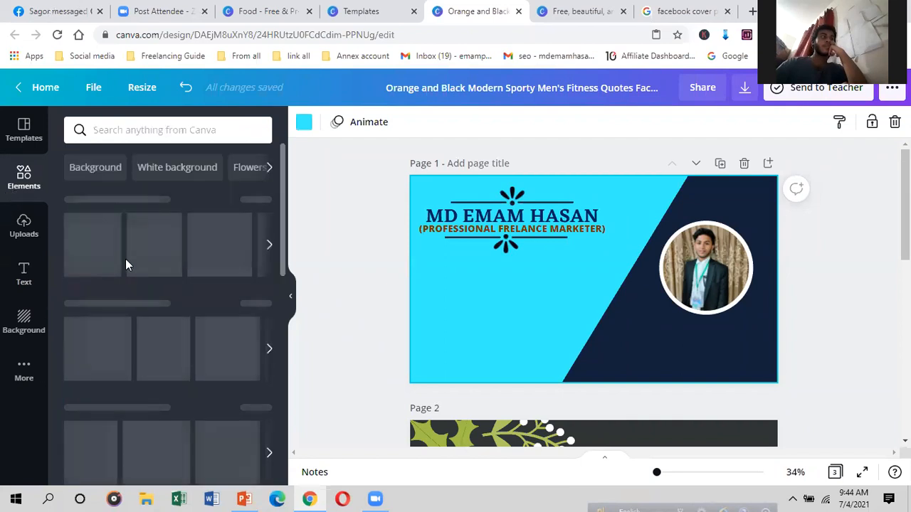
Step: Add two navy squares, stretching the first into a wide rectangle at lower left
scroll(124, 271, "down", 1)
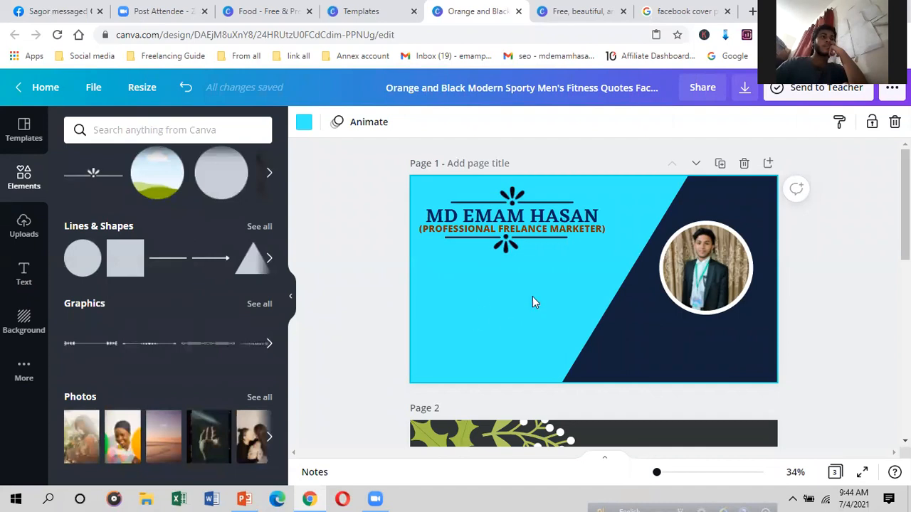
left_click(114, 257)
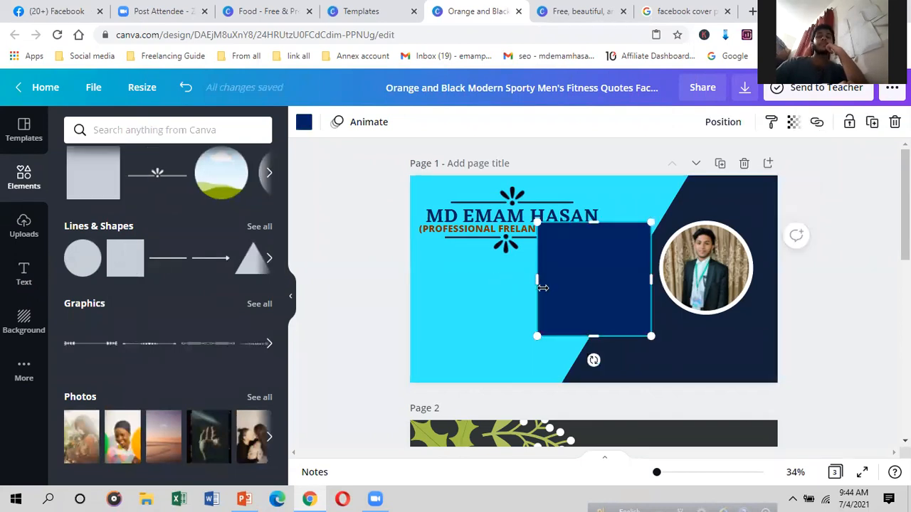
left_click_drag(597, 290, 497, 319)
left_click_drag(487, 251, 480, 283)
left_click_drag(576, 302, 572, 303)
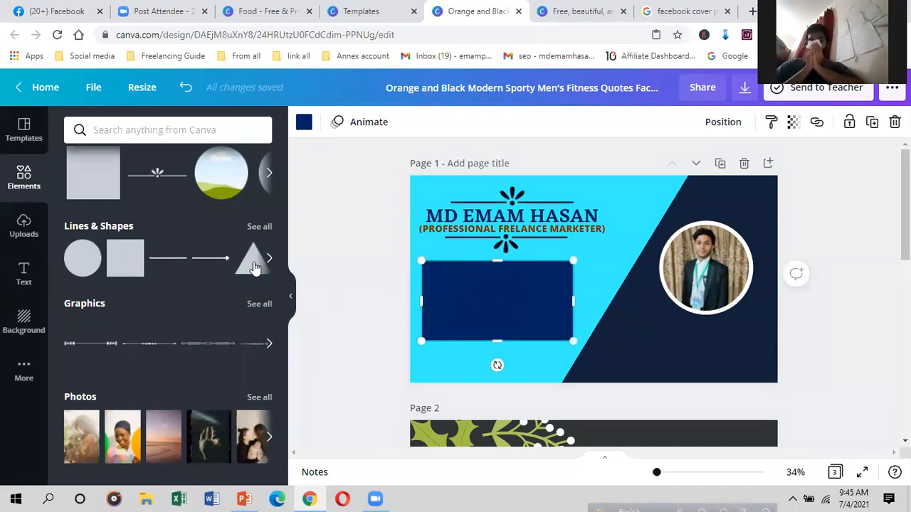
left_click(126, 261)
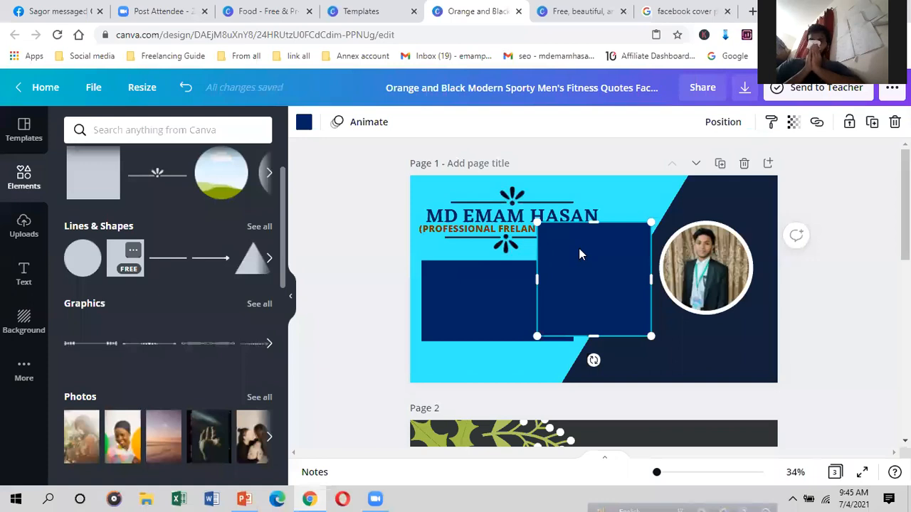
left_click_drag(595, 223, 595, 268)
Step: Recolour the back rectangle to teal with the custom colour picker
left_click(495, 293)
left_click(303, 123)
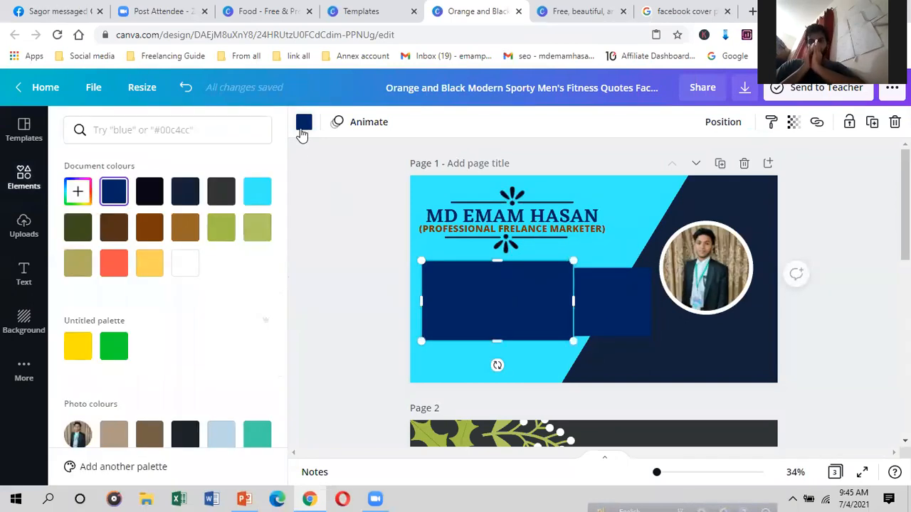
left_click(78, 190)
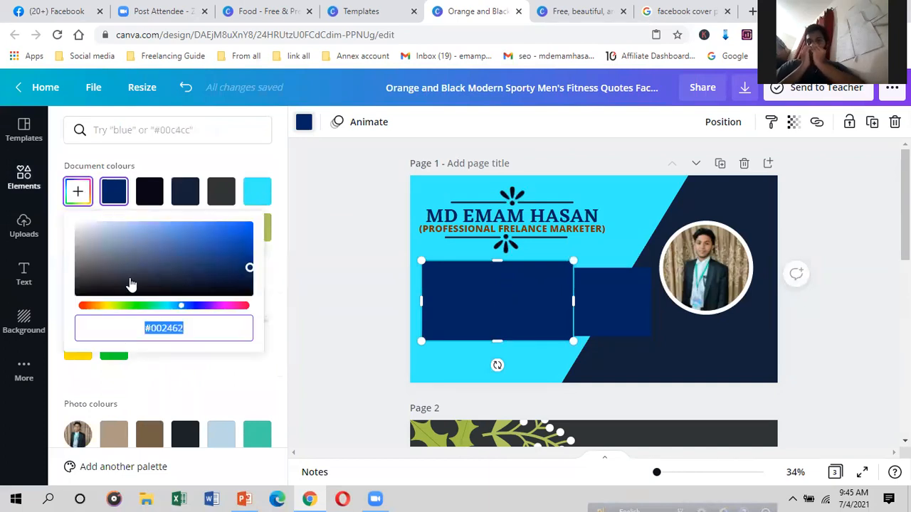
left_click_drag(108, 309, 93, 311)
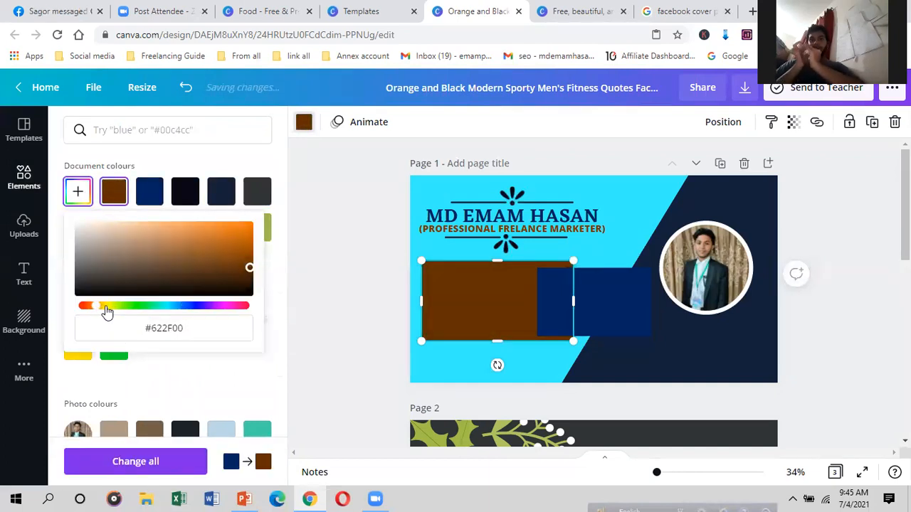
left_click(106, 308)
left_click(96, 308)
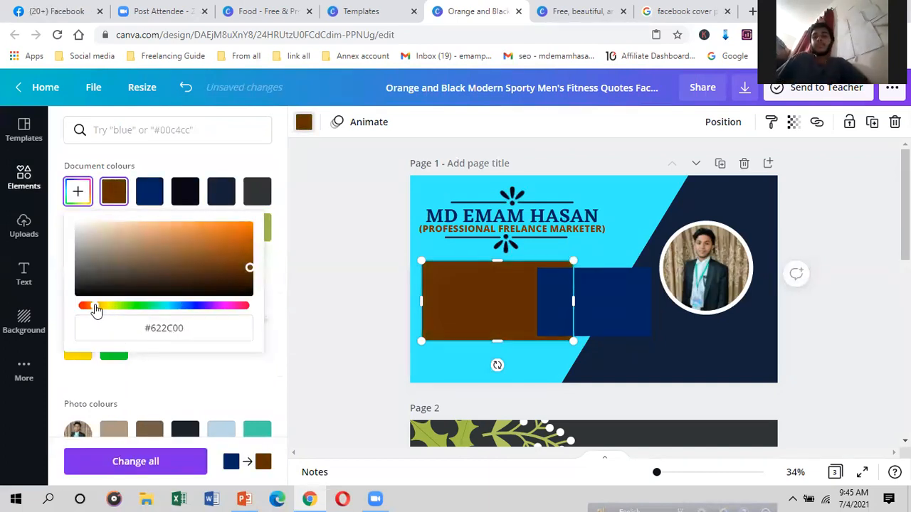
left_click_drag(230, 246, 242, 269)
left_click(128, 309)
mouse_move(169, 310)
left_mouse_down()
mouse_move(107, 309)
mouse_move(217, 299)
mouse_move(171, 305)
left_mouse_up()
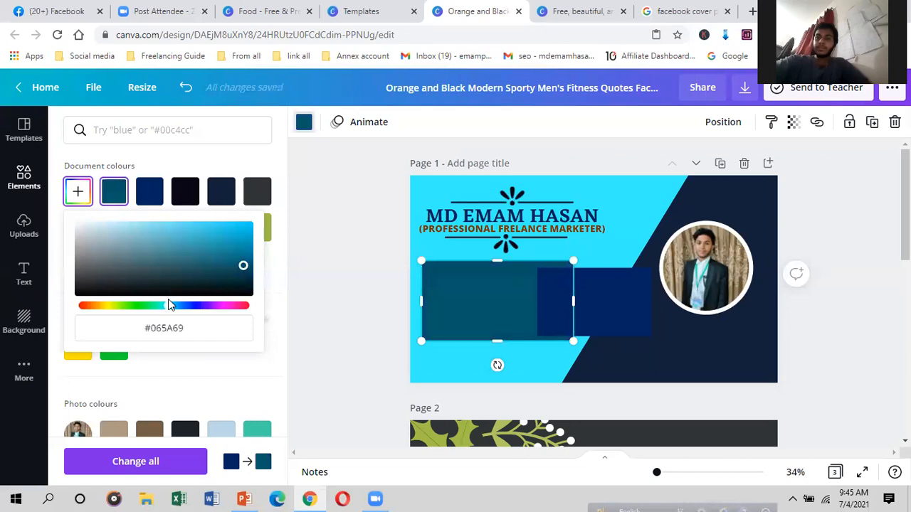
Step: Move and resize the navy rectangle inside the teal one, leaving a thin border
left_click_drag(597, 309, 566, 306)
left_click_drag(426, 266, 421, 265)
left_click_drag(490, 297, 481, 289)
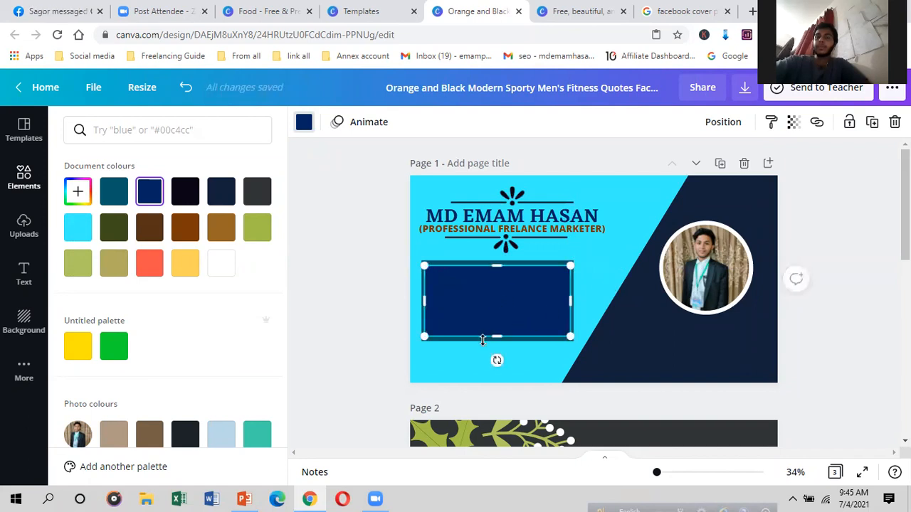
left_click_drag(498, 266, 494, 279)
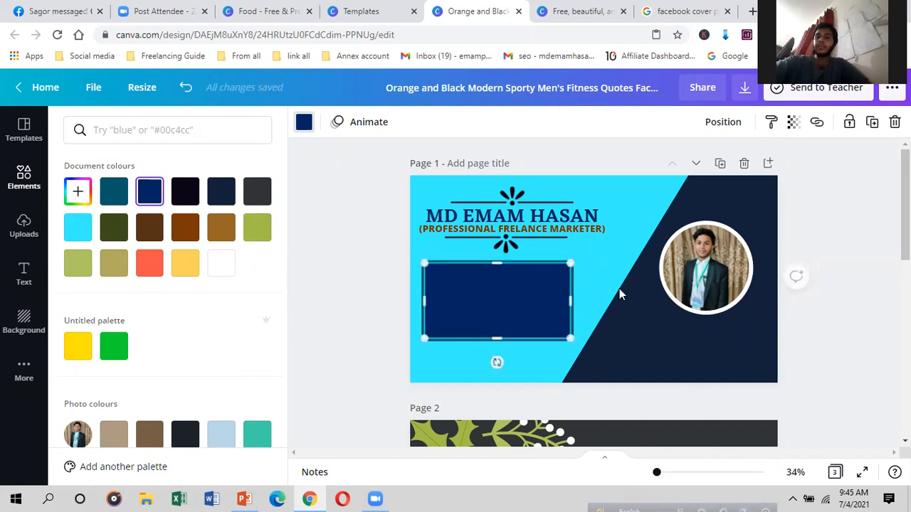
left_click(604, 277)
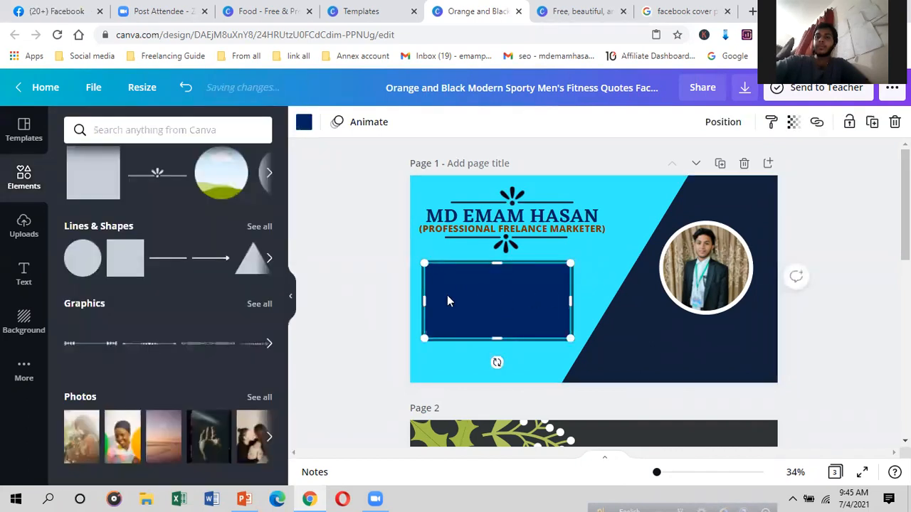
Step: Set the inner rectangle's colour to dark brown #3D2005
left_click(312, 121)
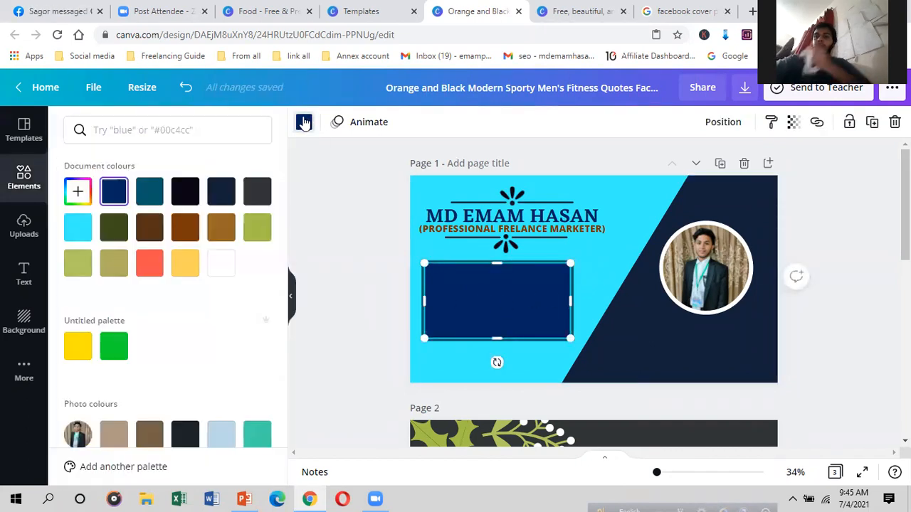
left_click(78, 191)
left_click_drag(128, 306, 97, 310)
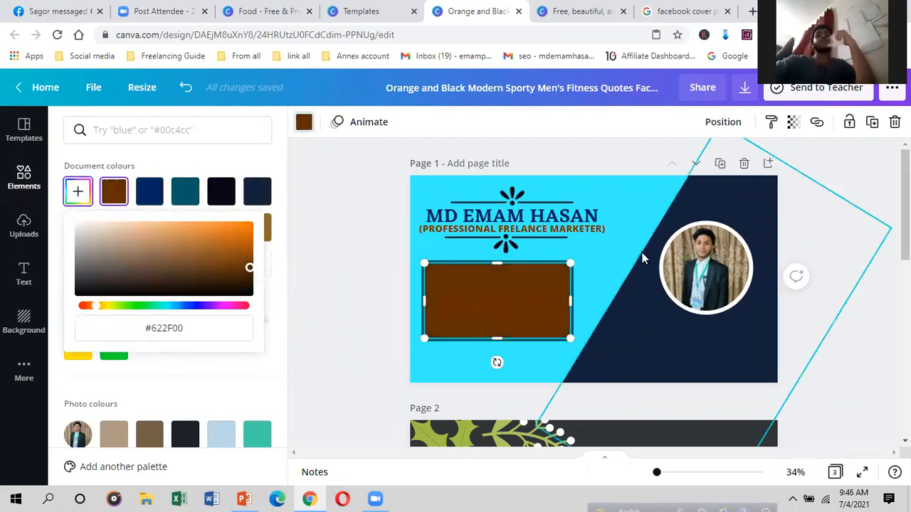
left_click_drag(239, 265, 239, 279)
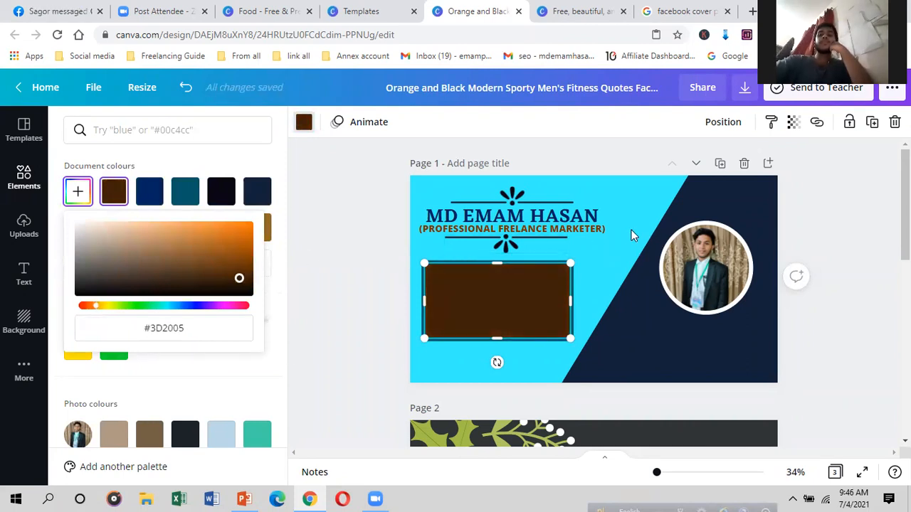
left_click(631, 229)
left_click(600, 283)
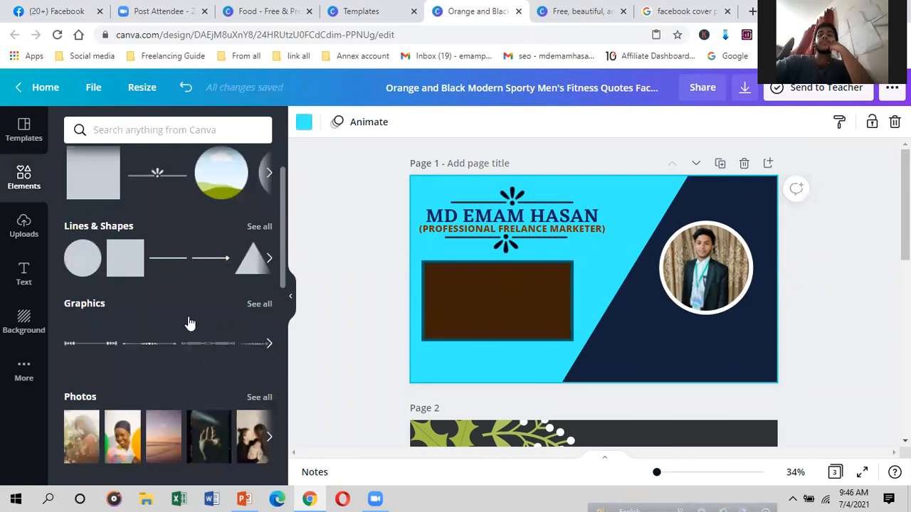
Step: Browse the Uploads, Text and Elements panels and show all recently used elements
left_click(24, 228)
left_click(27, 272)
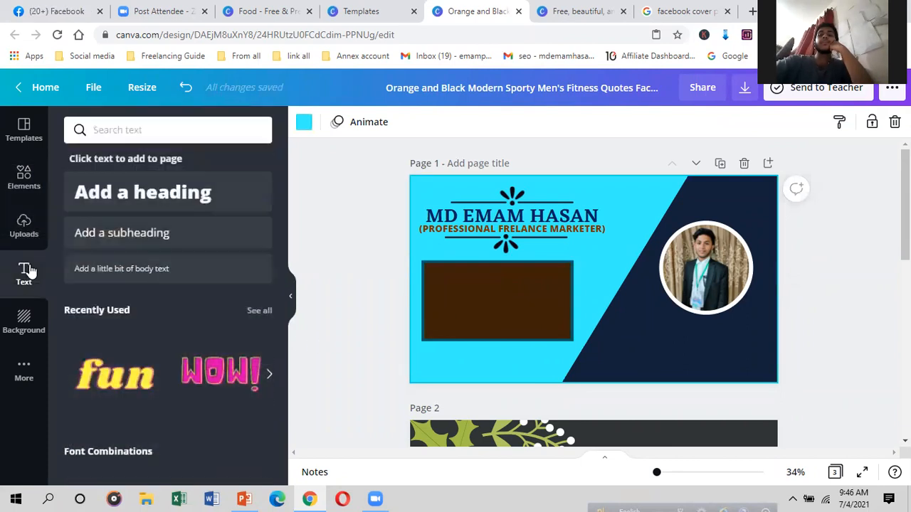
left_click(15, 183)
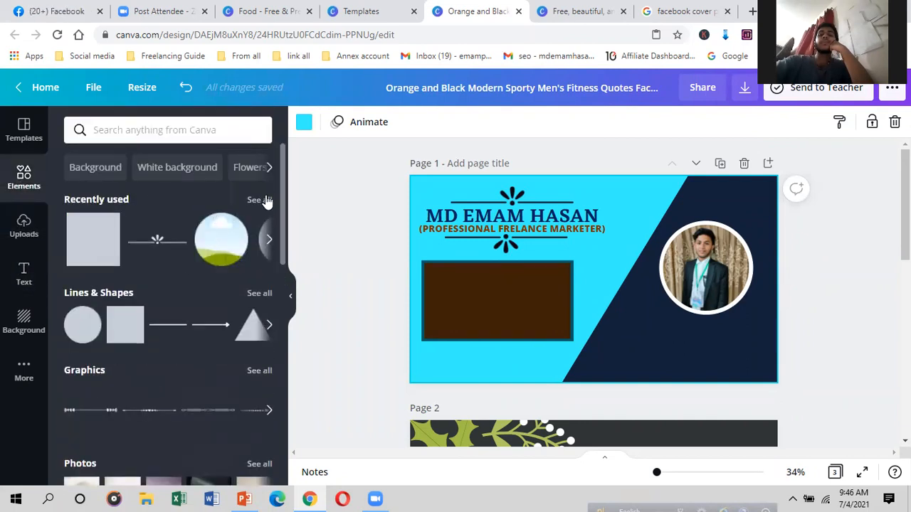
left_click(259, 200)
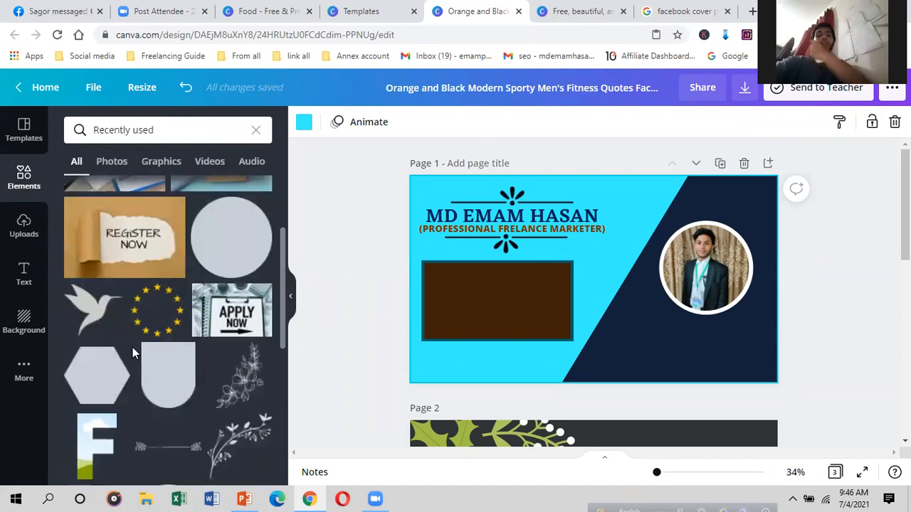
Step: Search elements for 'LAP' and add a laptop graphic to the cover
left_click(178, 130)
key("BackSpace")
key("BackSpace")
key("BackSpace")
key("BackSpace")
key("BackSpace")
key("BackSpace")
key("BackSpace")
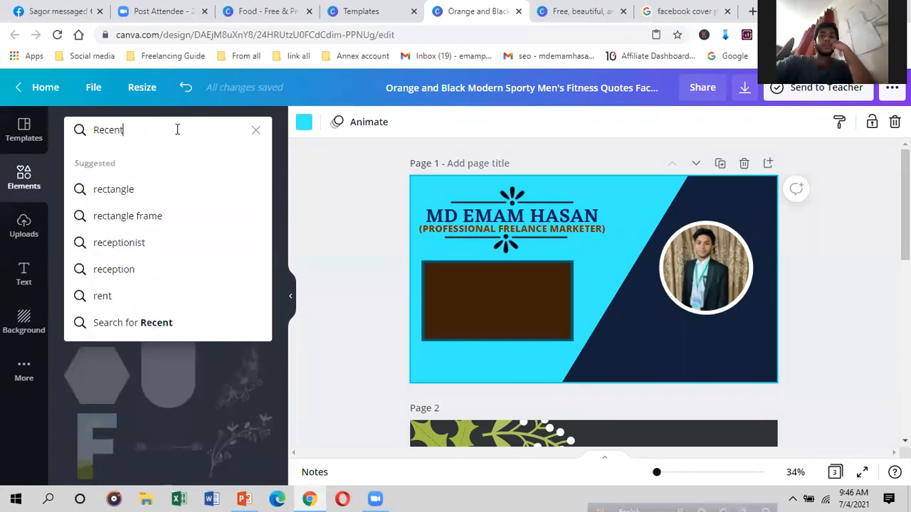
key("BackSpace")
key("BackSpace")
key("BackSpace")
key("BackSpace")
key("BackSpace")
key("BackSpace")
type("LAP")
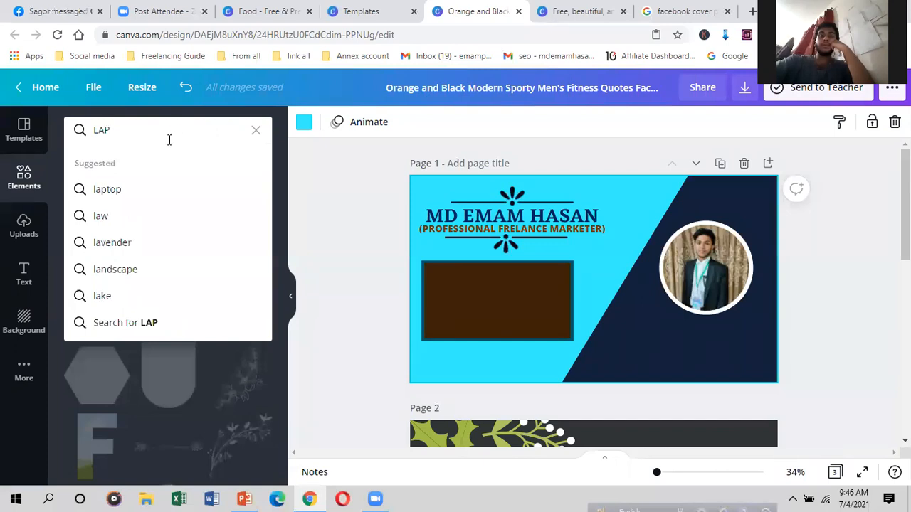
left_click(139, 188)
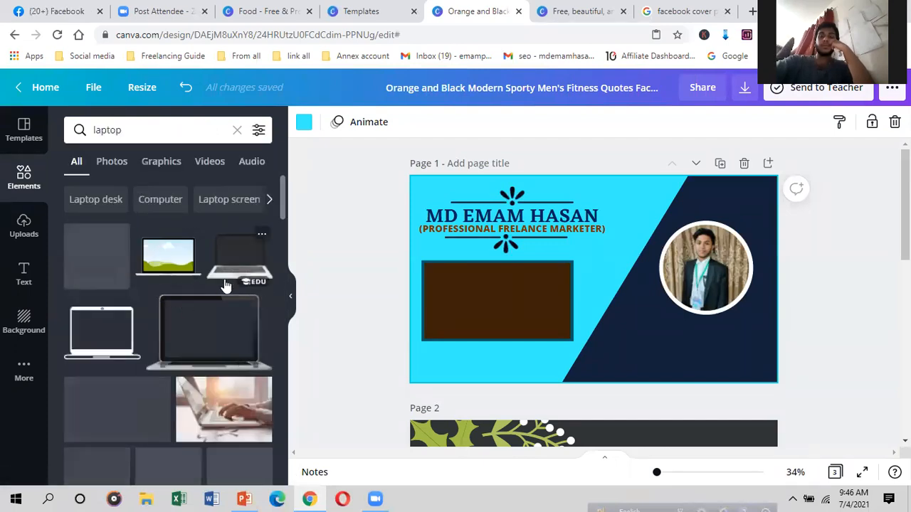
scroll(173, 325, "down", 3)
scroll(168, 260, "up", 3)
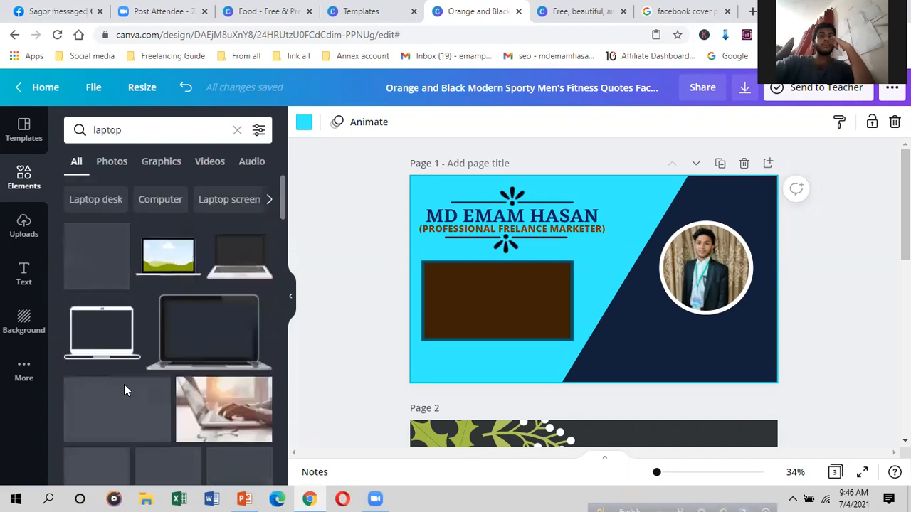
scroll(142, 388, "down", 4)
scroll(135, 399, "down", 3)
scroll(137, 424, "up", 6)
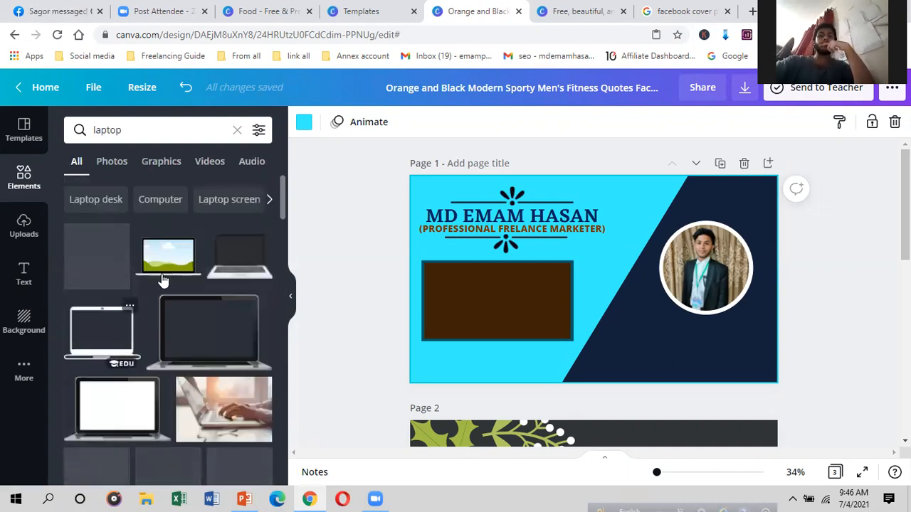
left_click(161, 267)
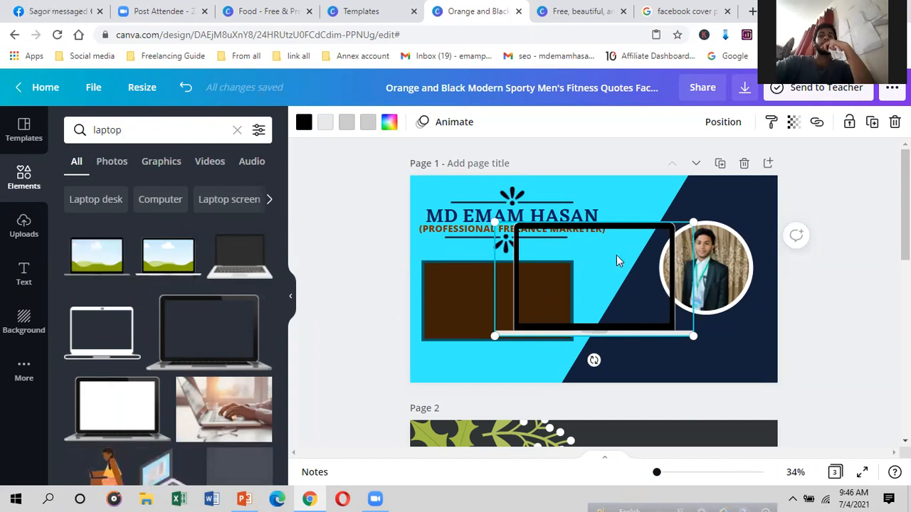
Step: Delete the laptop graphic and clear the laptop search text
right_click(613, 291)
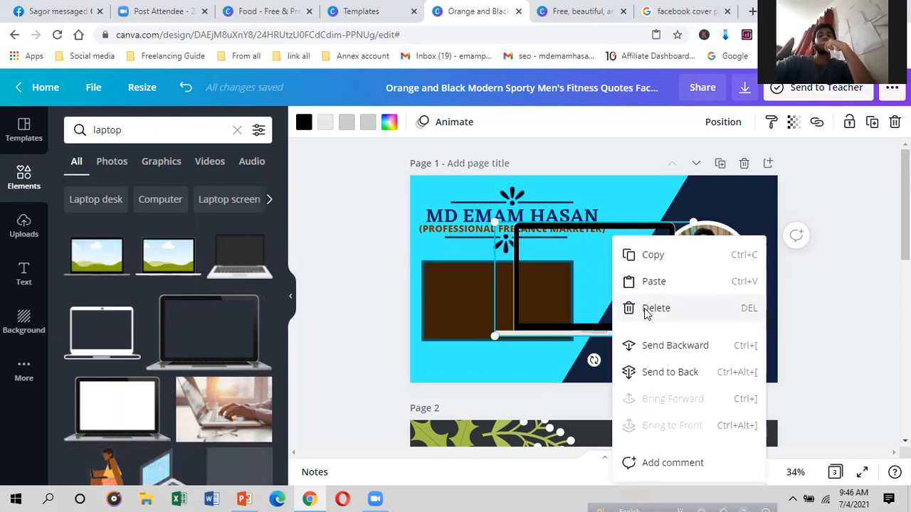
left_click(654, 308)
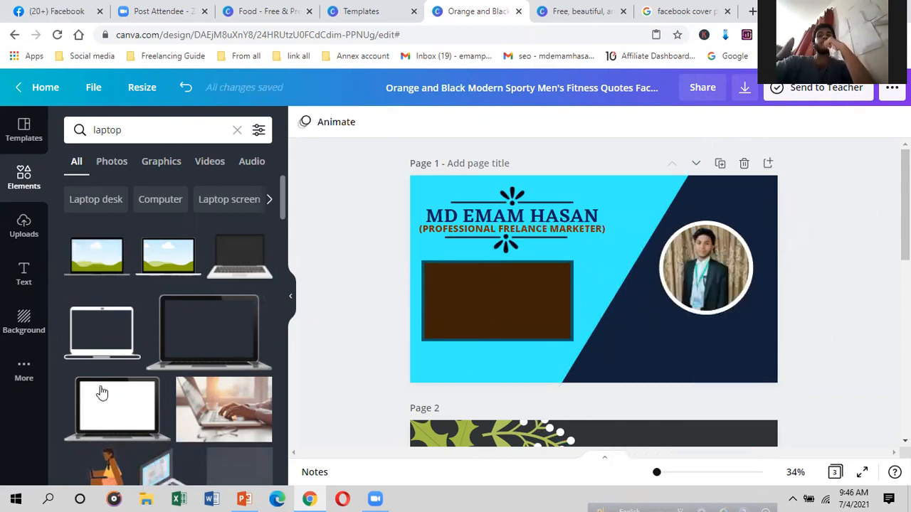
left_click(140, 138)
key("BackSpace")
key("BackSpace")
key("BackSpace")
key("BackSpace")
key("BackSpace")
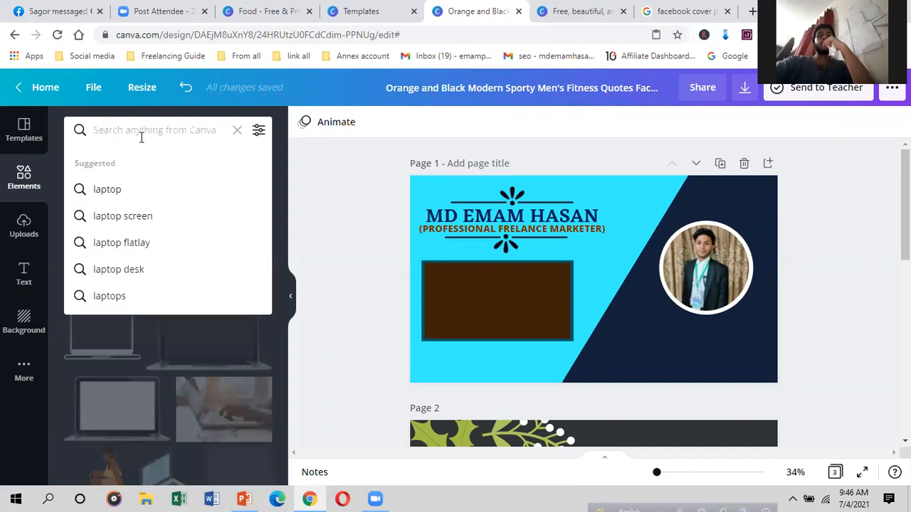
Step: Add the gold star from recently used elements, shrunk into the brown box's corner
left_click(16, 180)
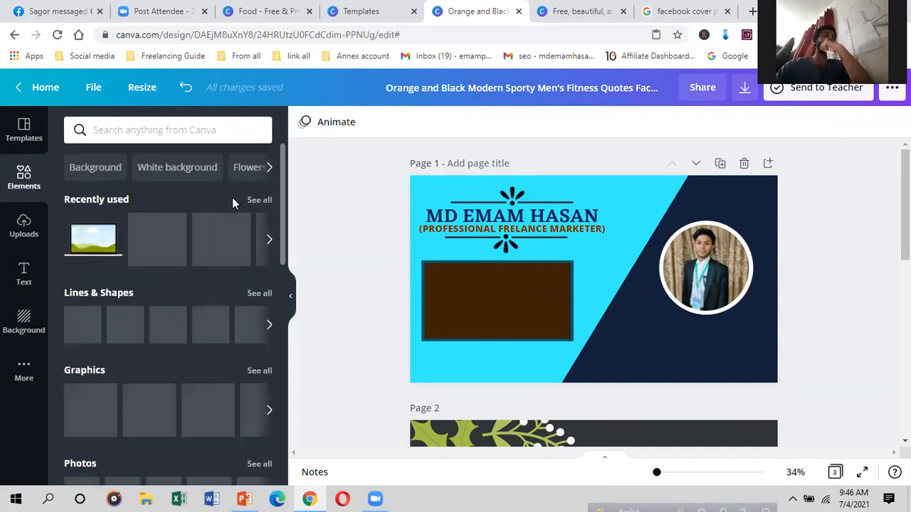
left_click(248, 199)
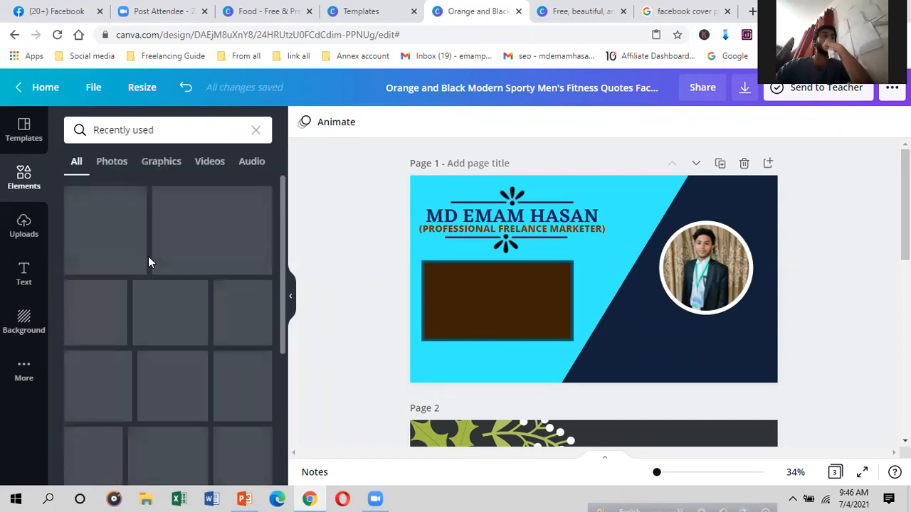
scroll(148, 269, "down", 3)
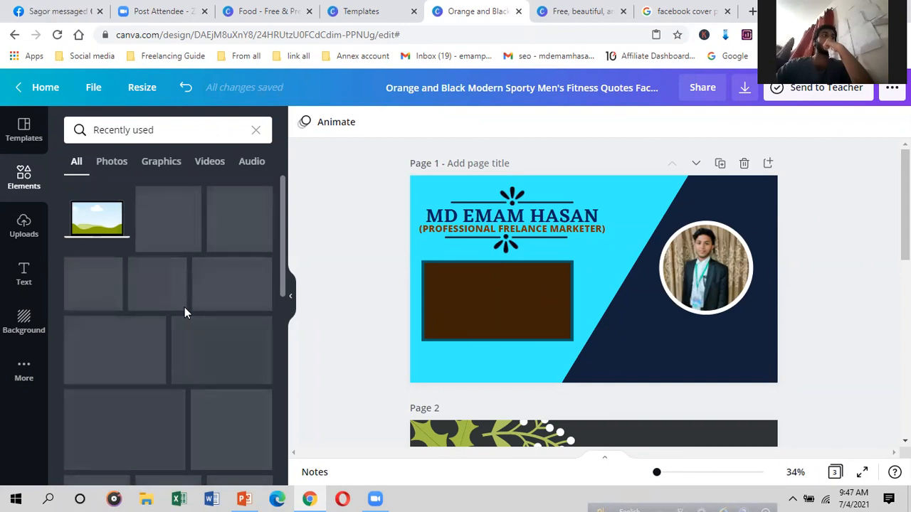
scroll(162, 283, "down", 3)
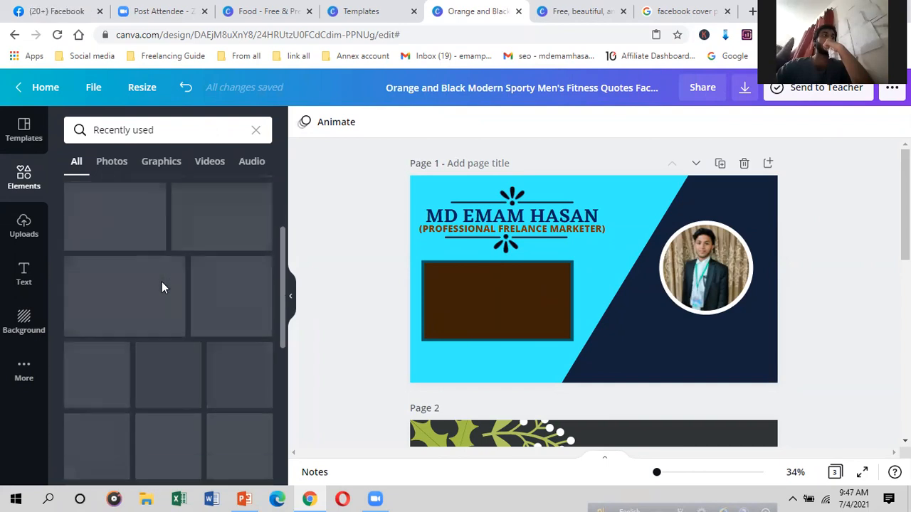
scroll(162, 283, "down", 2)
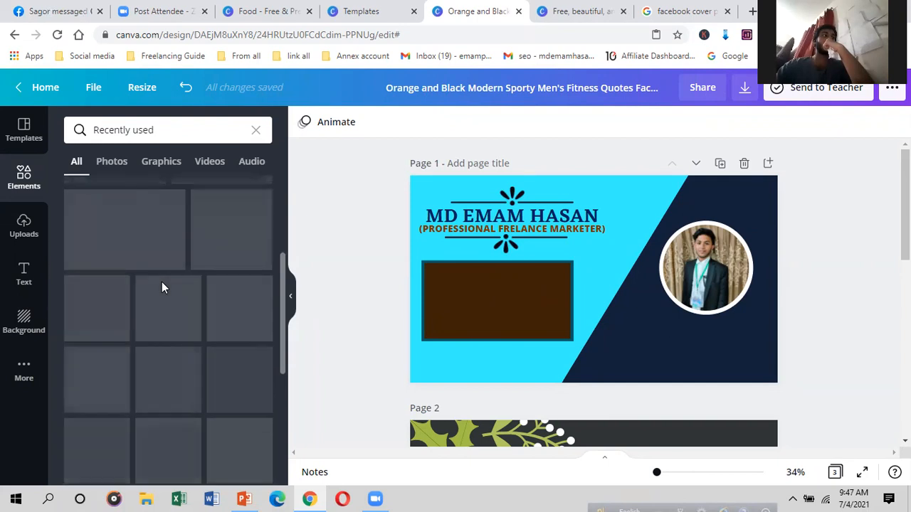
scroll(189, 378, "down", 4)
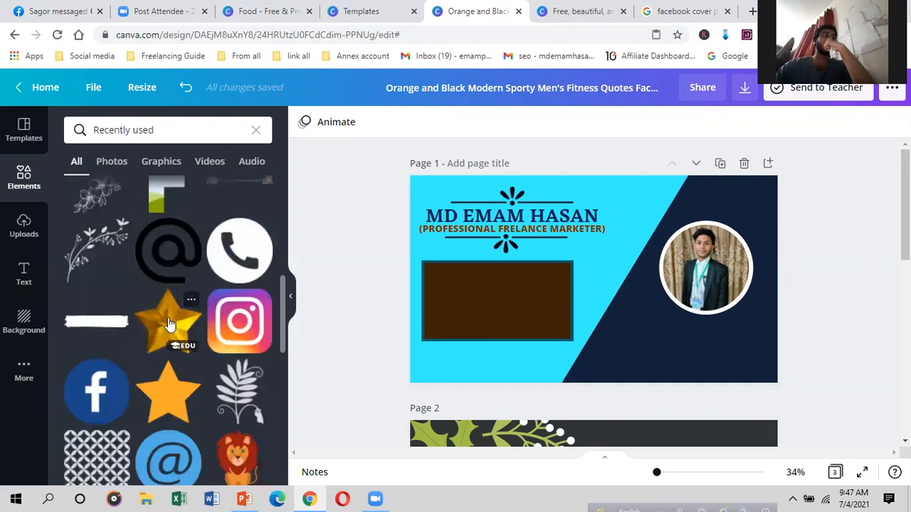
left_click(169, 319)
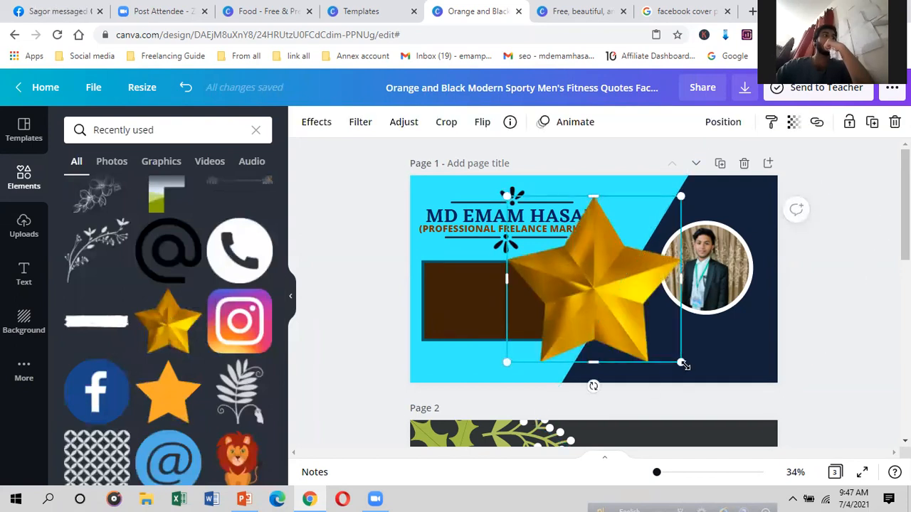
left_click_drag(573, 272, 518, 213)
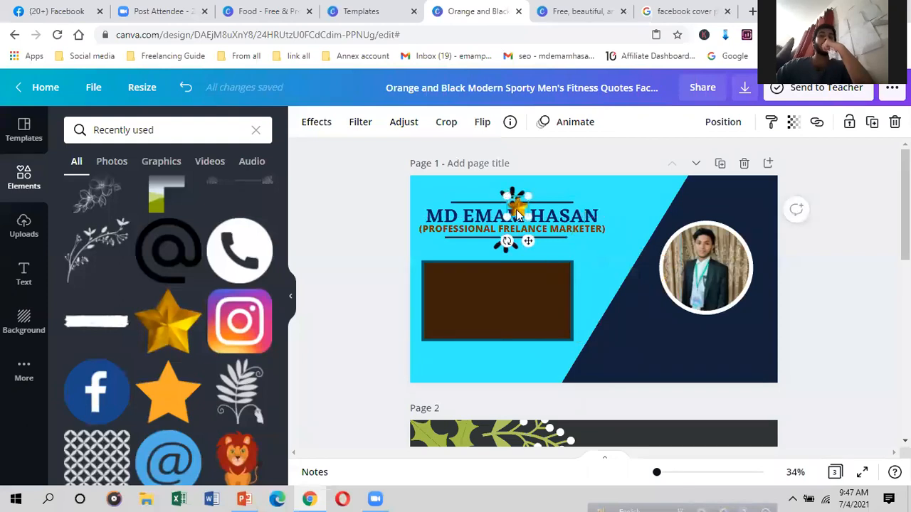
left_click_drag(454, 271, 443, 279)
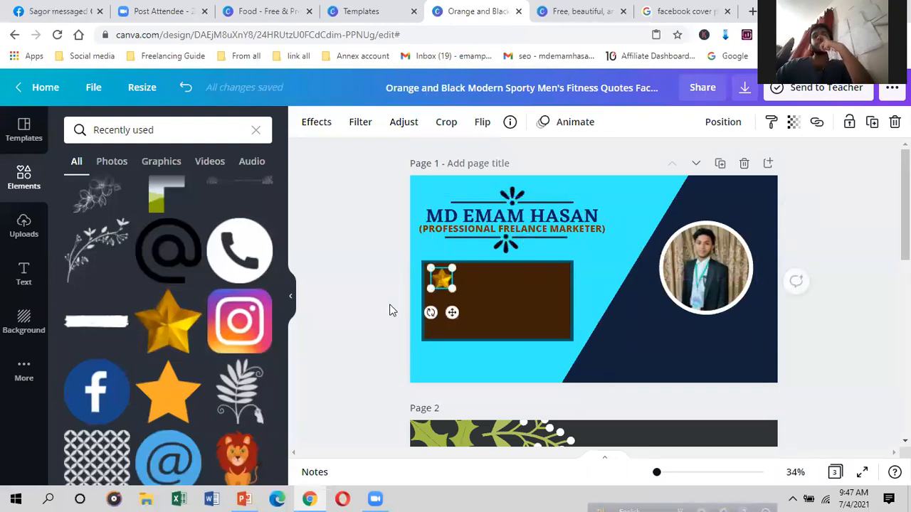
Step: Swap the gold star for the flat orange star inside the brown box
left_click(171, 393)
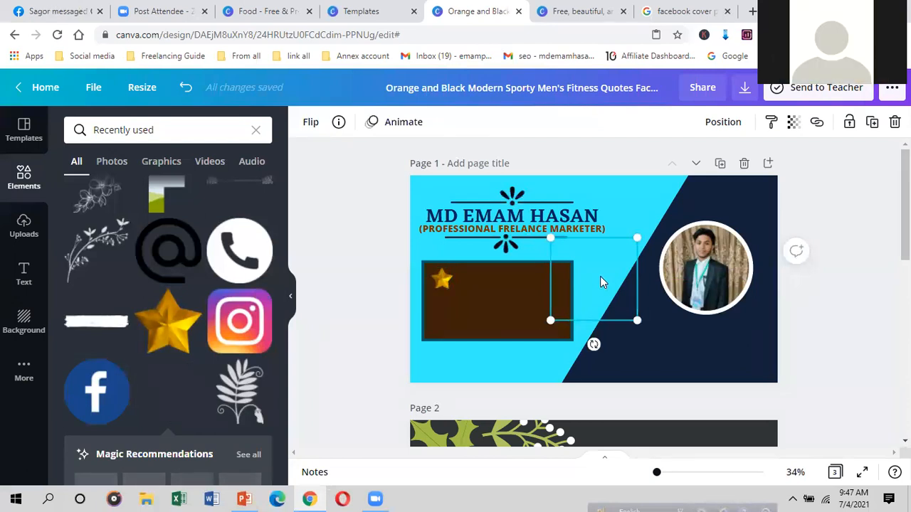
scroll(125, 398, "down", 8)
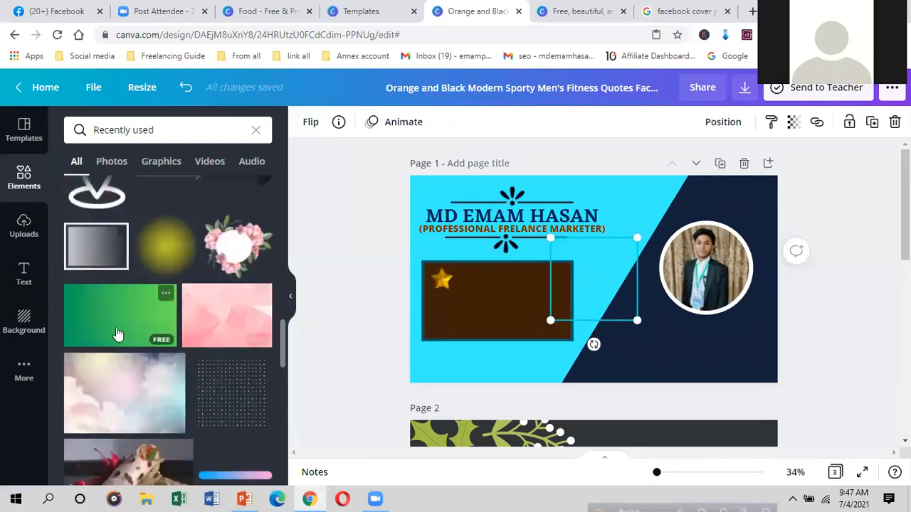
scroll(119, 332, "down", 2)
scroll(122, 333, "up", 1)
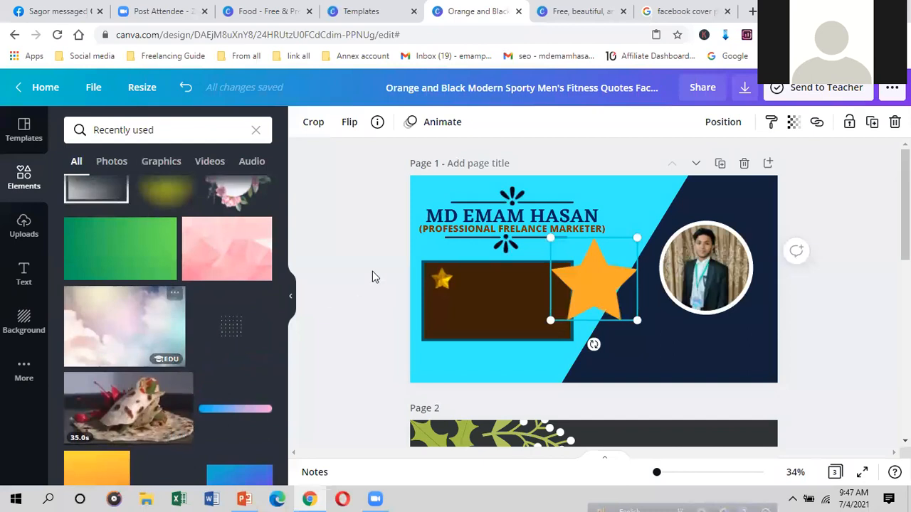
right_click(445, 281)
left_click(475, 271)
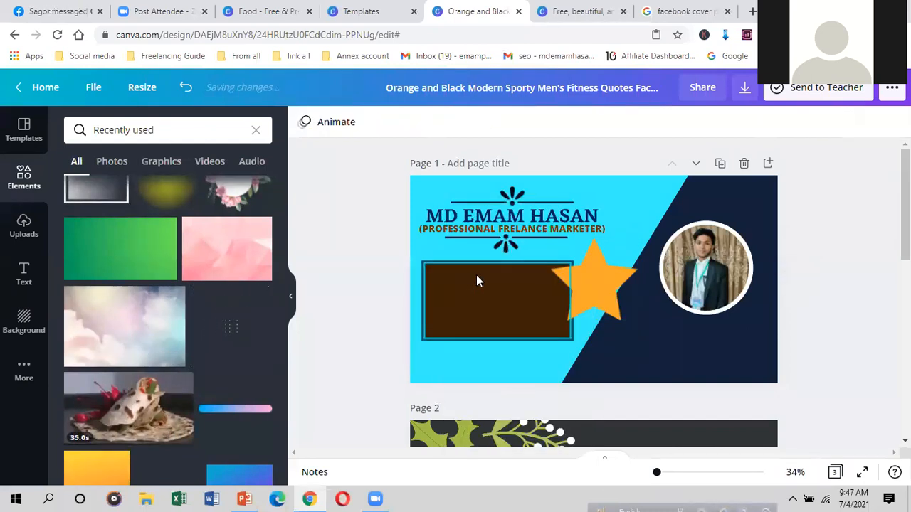
left_click_drag(602, 285, 513, 305)
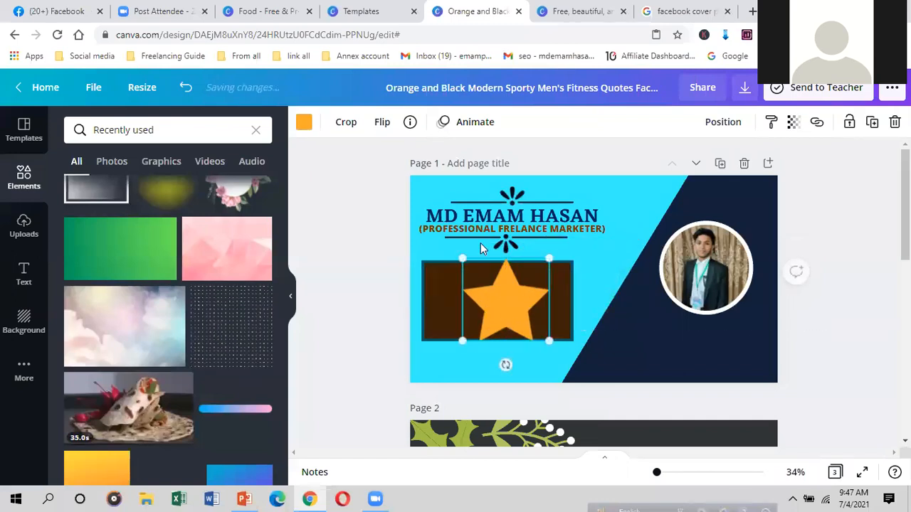
Step: Recolour the star to peach #FFB69B and shrink it into the box's top-left corner
left_click(304, 124)
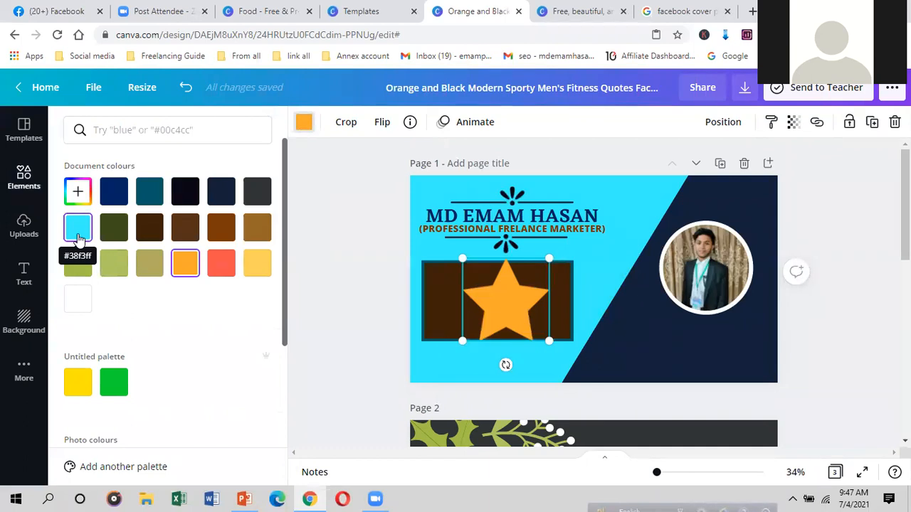
left_click(78, 190)
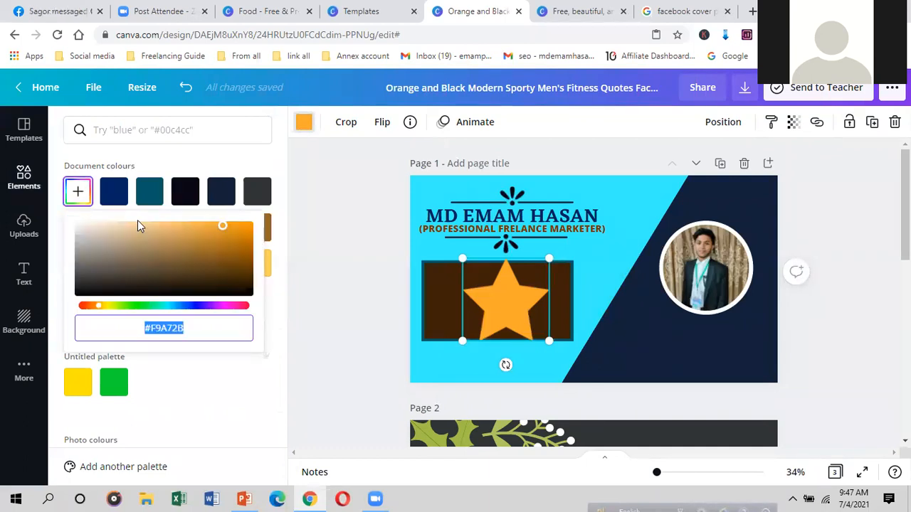
left_click(227, 244)
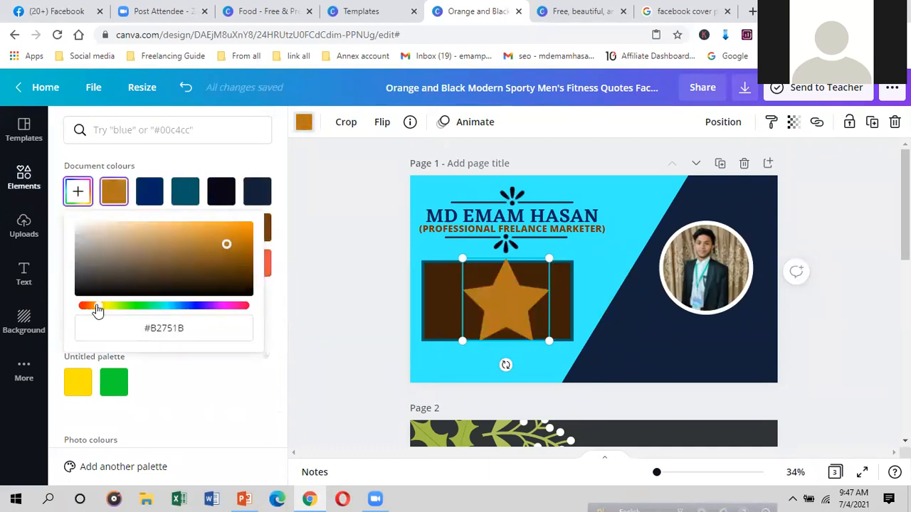
left_click_drag(97, 307, 90, 306)
left_click_drag(180, 237, 170, 226)
left_click_drag(169, 226, 144, 226)
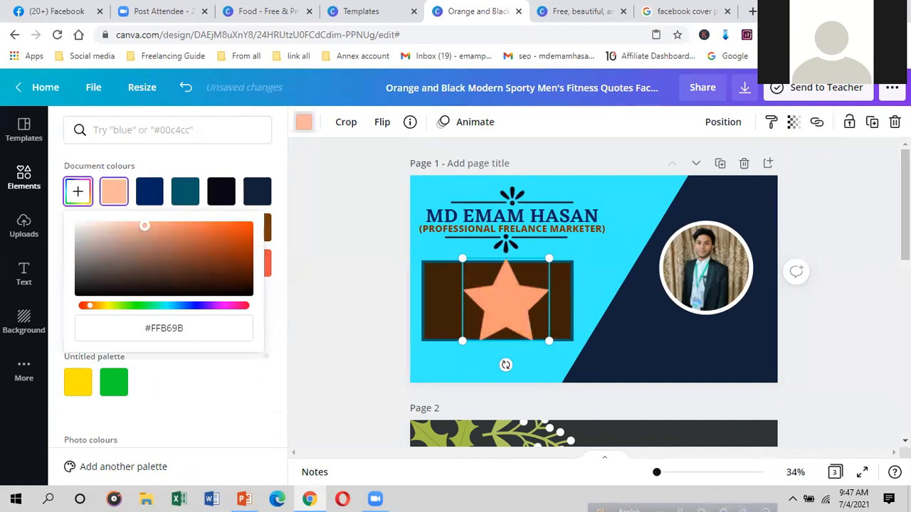
left_click_drag(548, 341, 436, 276)
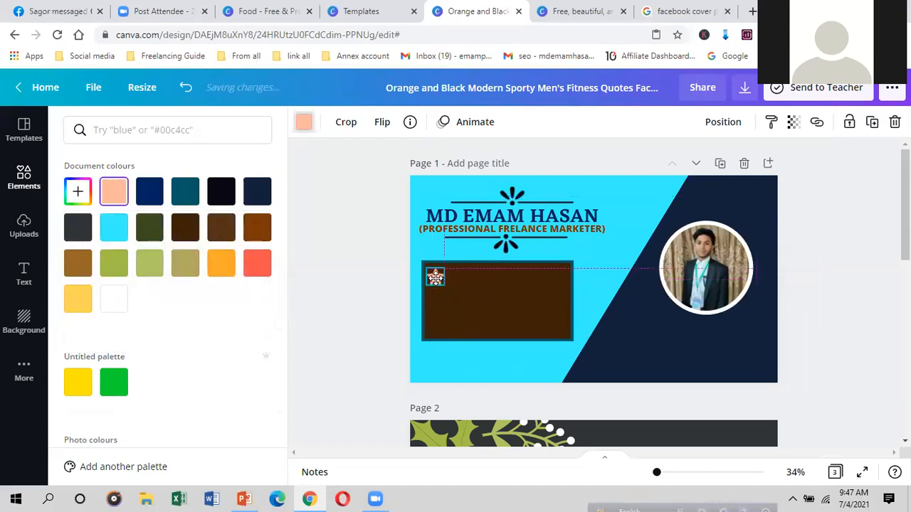
left_click(456, 308)
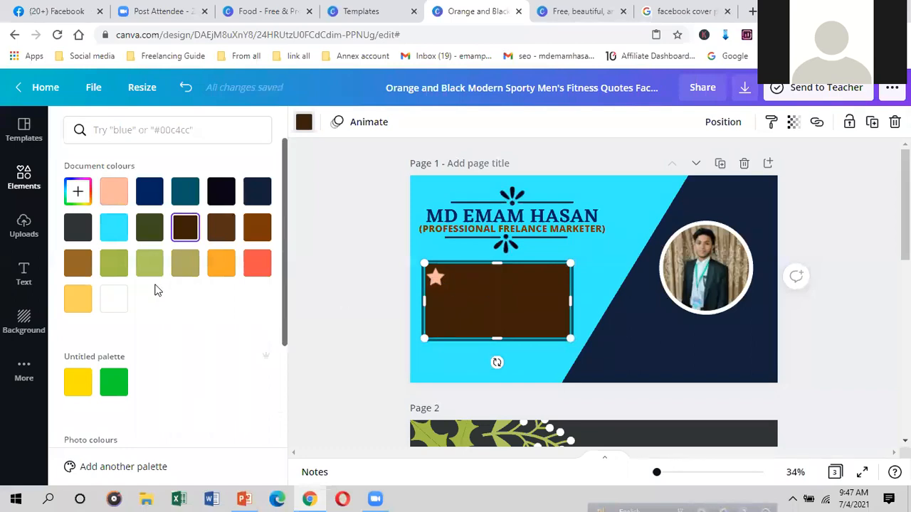
left_click(24, 272)
Step: Add a heading reading FREELANCER
left_click(139, 195)
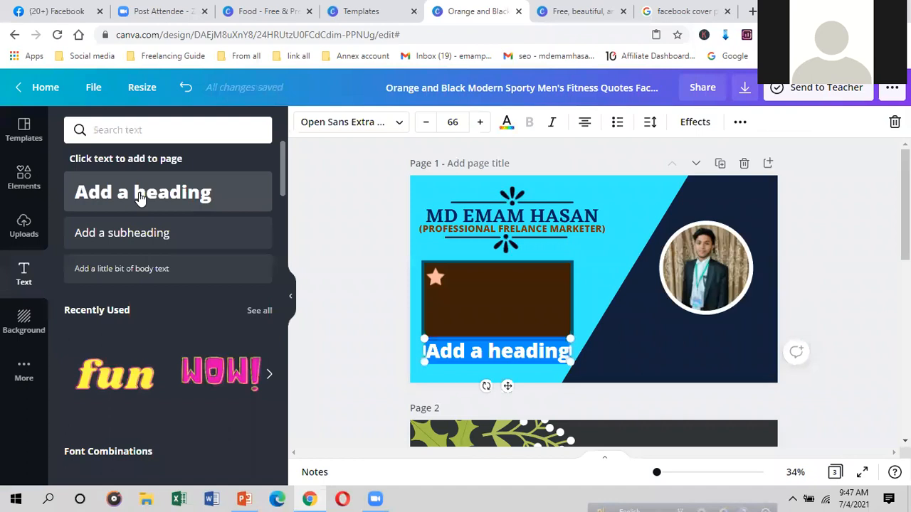
type("f")
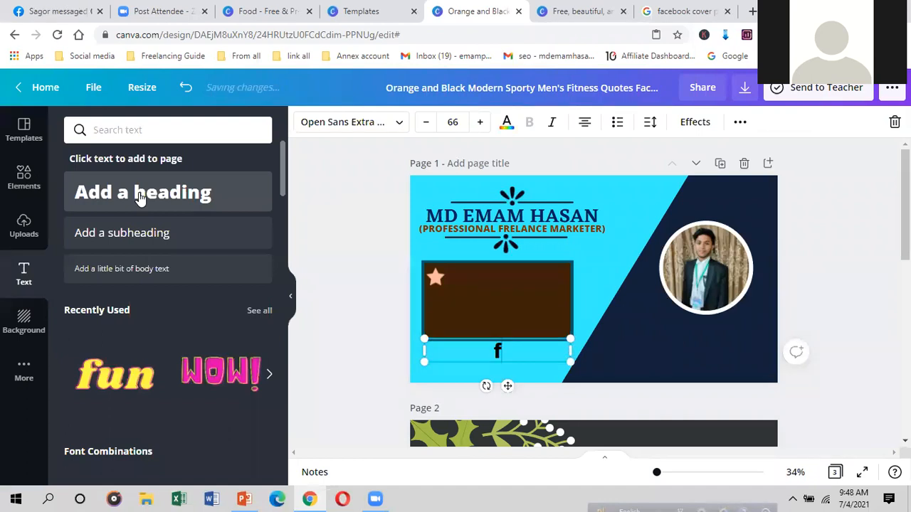
type("R")
key("BackSpace")
key("BackSpace")
type("FREE")
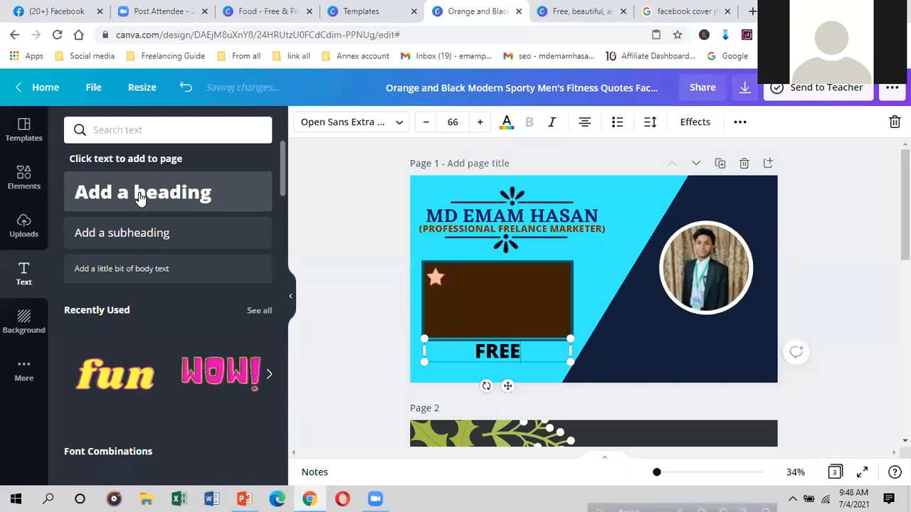
type("LA")
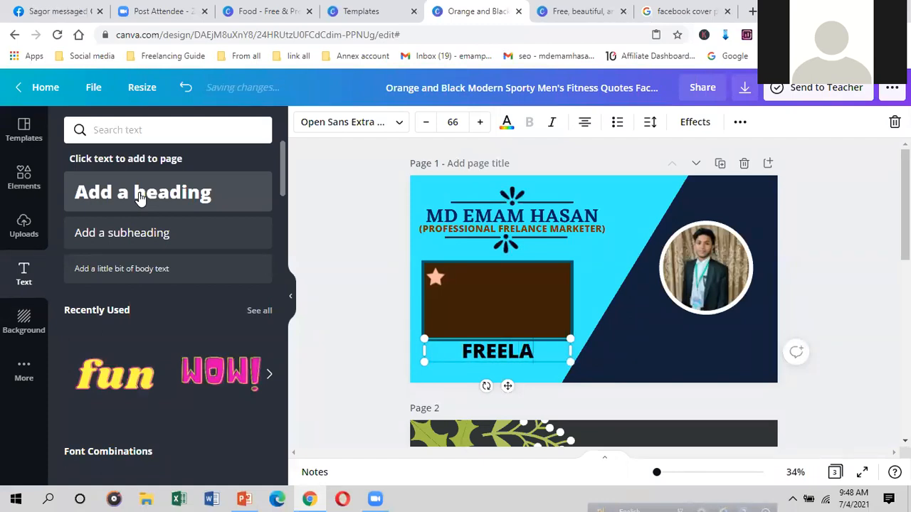
type("NC")
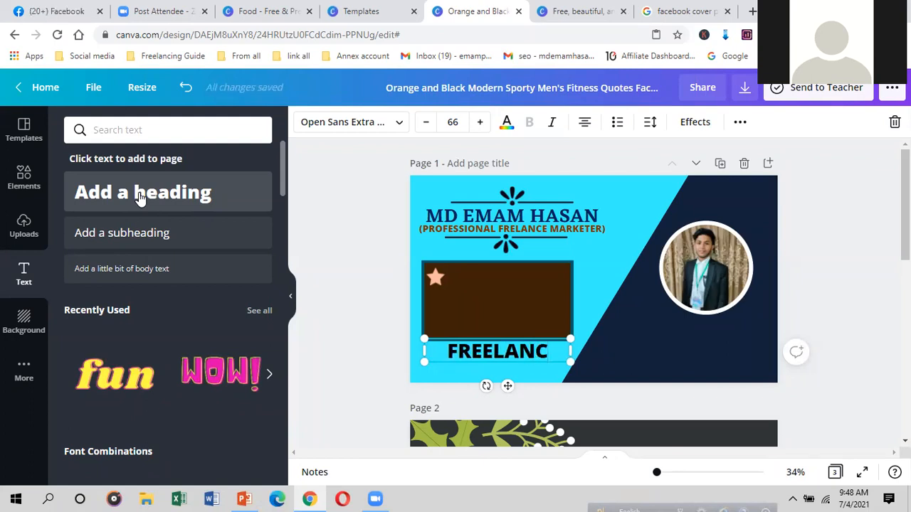
type("ER")
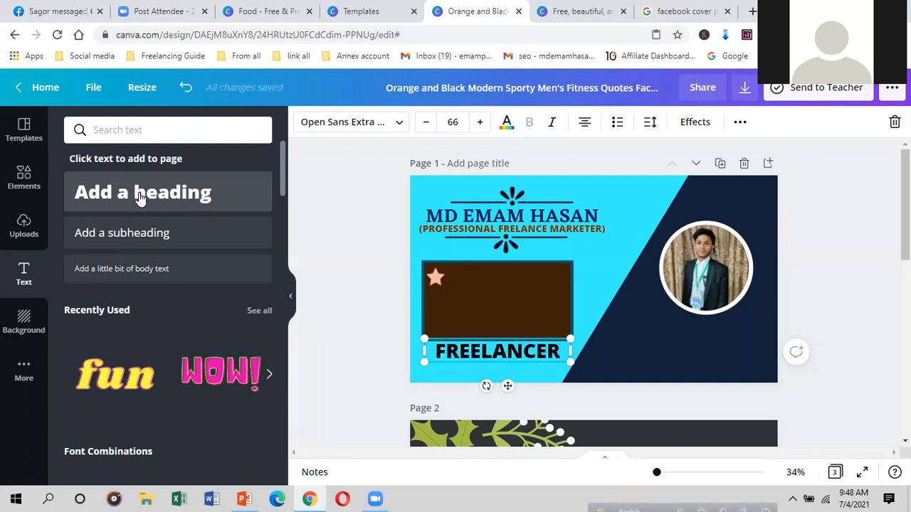
Step: Make FREELANCER cyan Eczar SemiBold and shrink it into the box beside the star
left_click(400, 123)
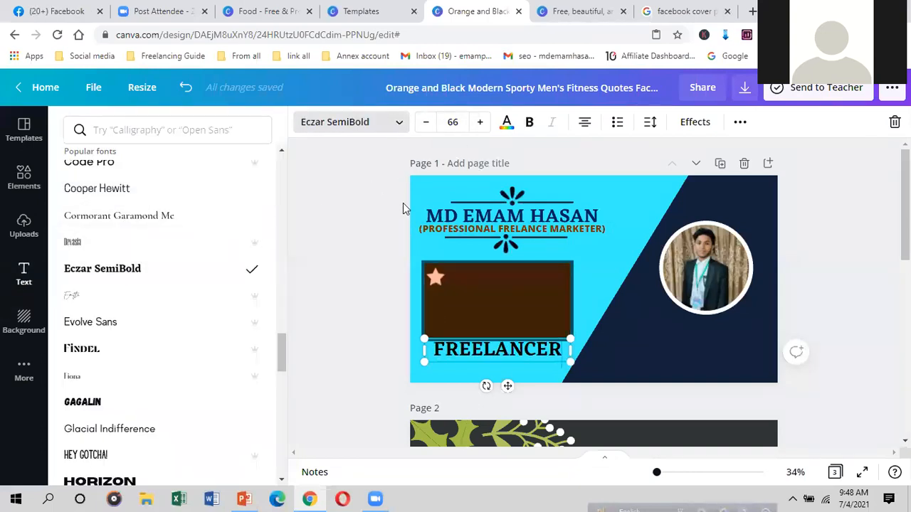
left_click(401, 124)
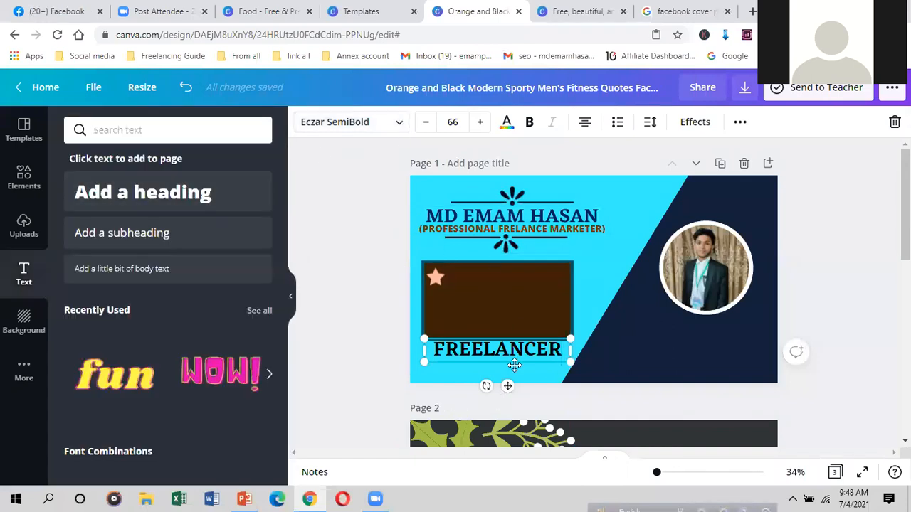
left_click(507, 123)
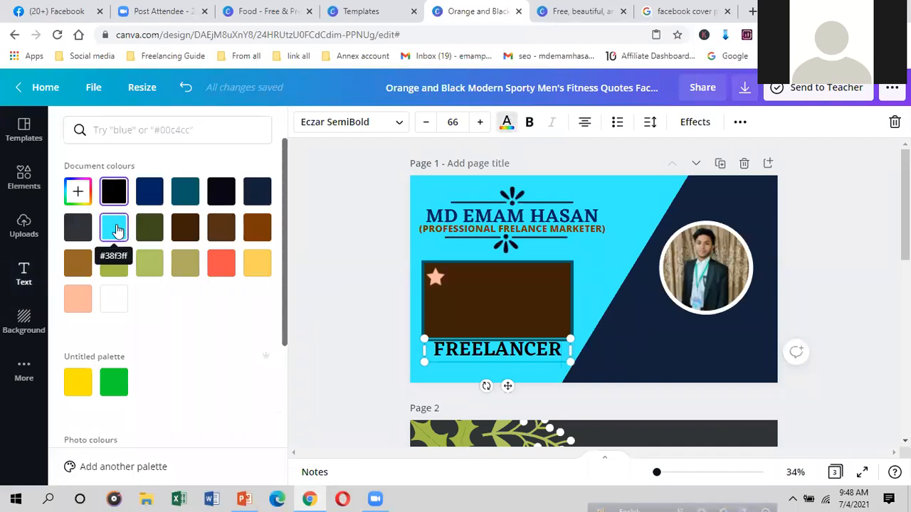
left_click(118, 229)
left_click_drag(511, 385, 519, 332)
left_click_drag(580, 307, 505, 325)
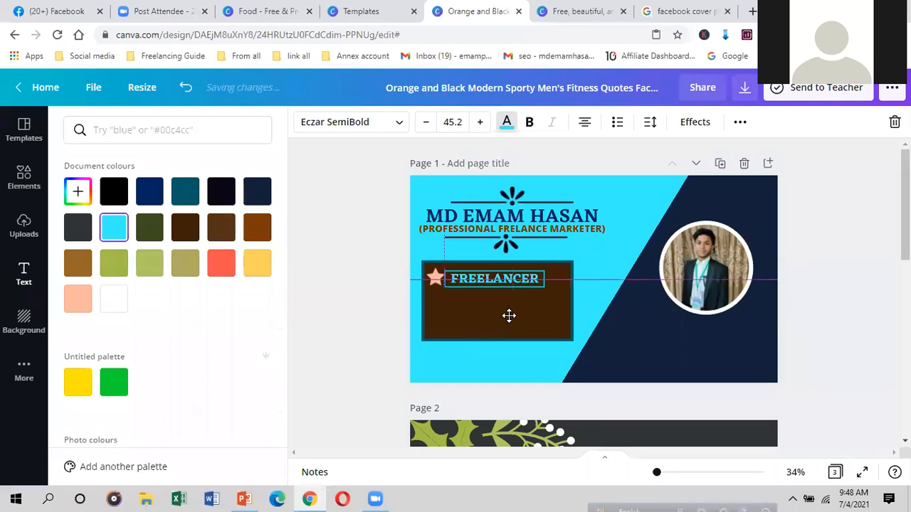
left_click(508, 315)
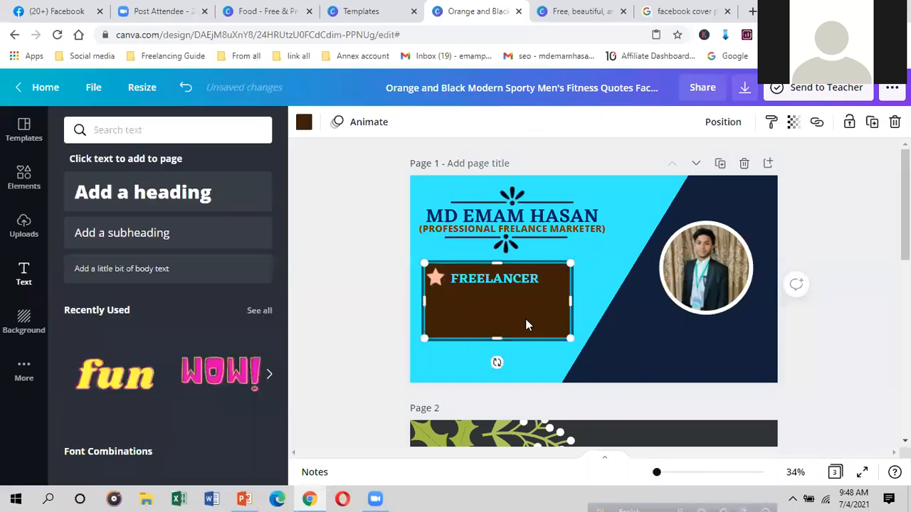
Step: Copy the peach star, stack two pasted copies below it, and add a placeholder heading
left_click(436, 278)
right_click(436, 281)
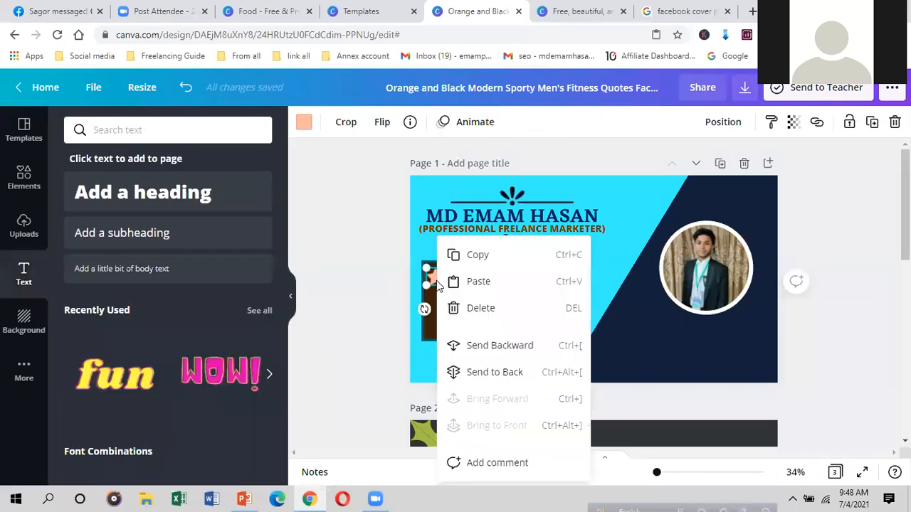
left_click(471, 258)
left_click(467, 324)
right_click(467, 325)
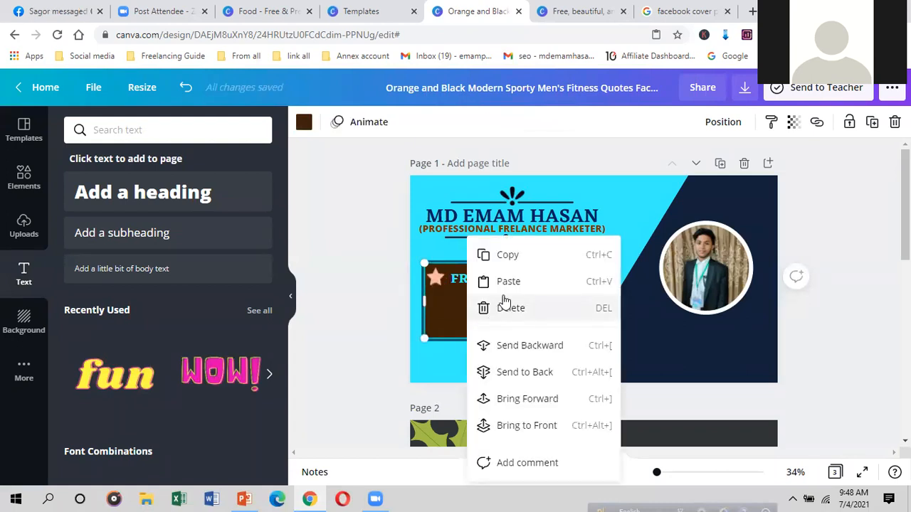
left_click(508, 287)
left_click_drag(441, 283, 440, 302)
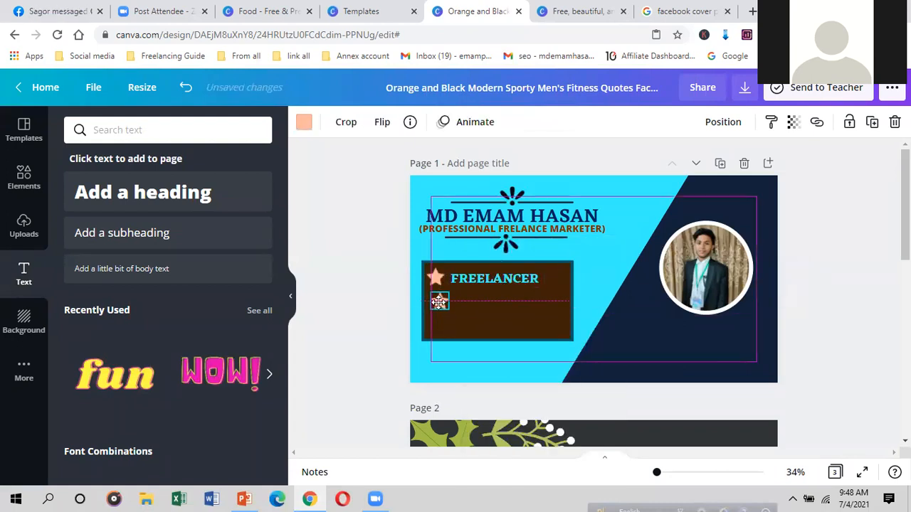
left_click(525, 305)
right_click(524, 305)
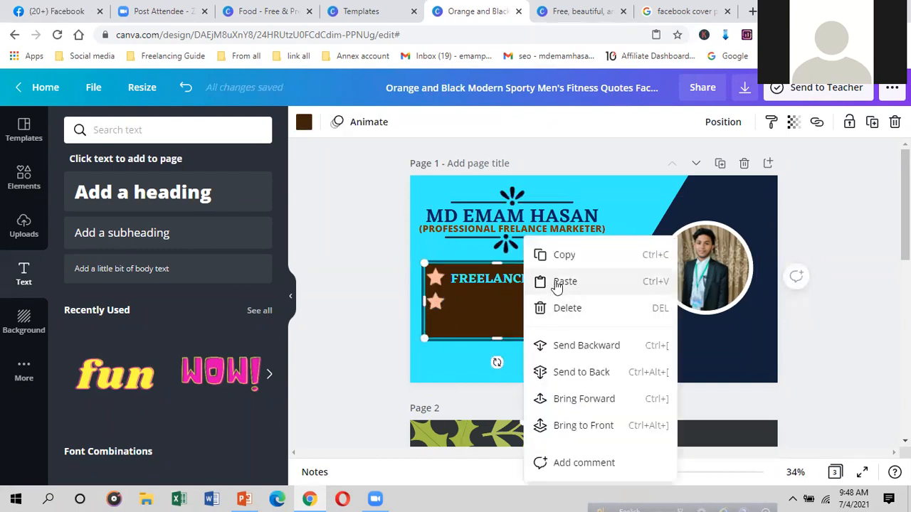
left_click(555, 282)
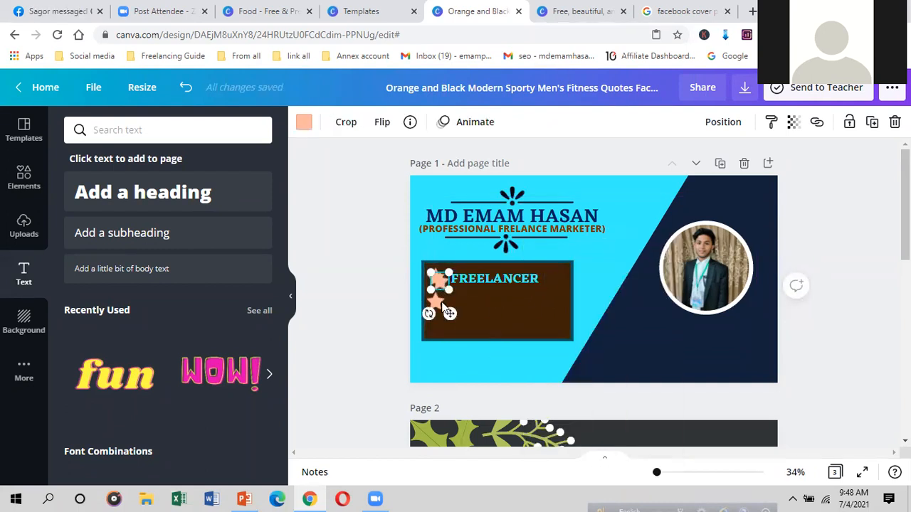
left_click_drag(439, 281, 440, 324)
left_click(507, 323)
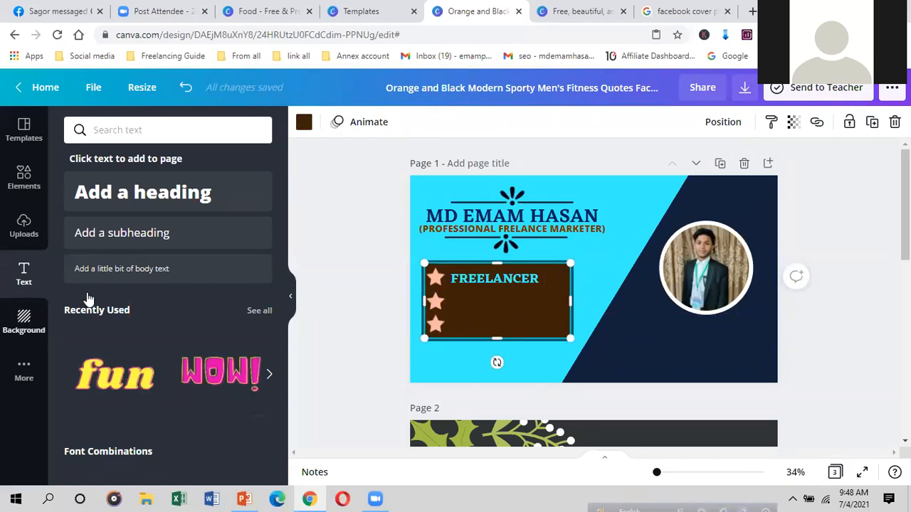
left_click(163, 205)
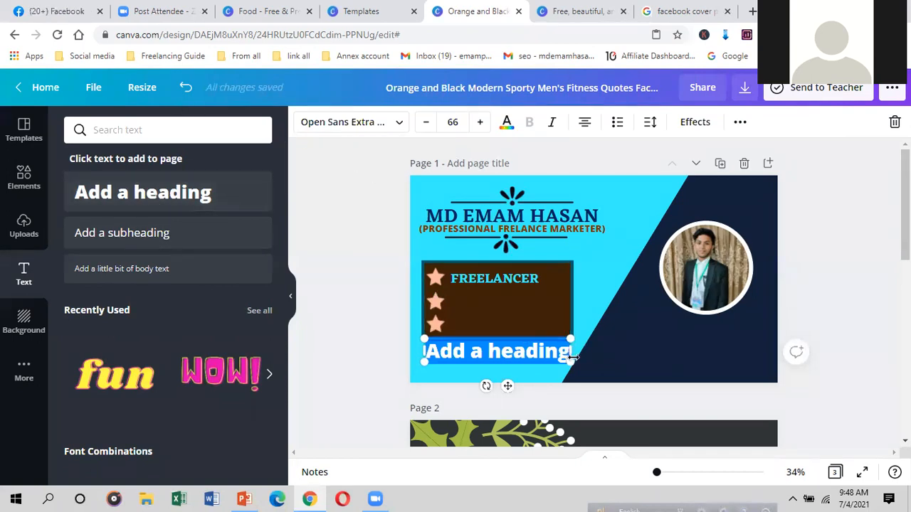
Step: Type DIGITAL MARKETER into the new heading, fitted on one line
left_click_drag(581, 351, 604, 352)
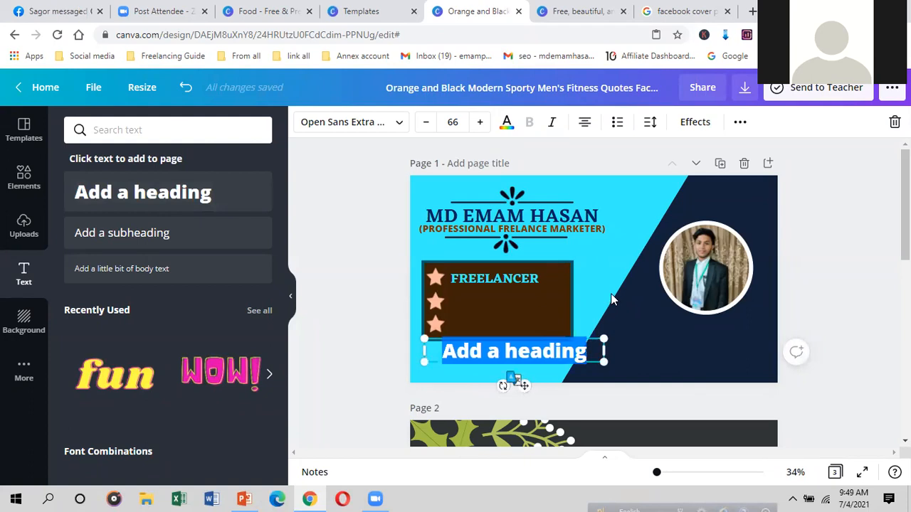
type("D")
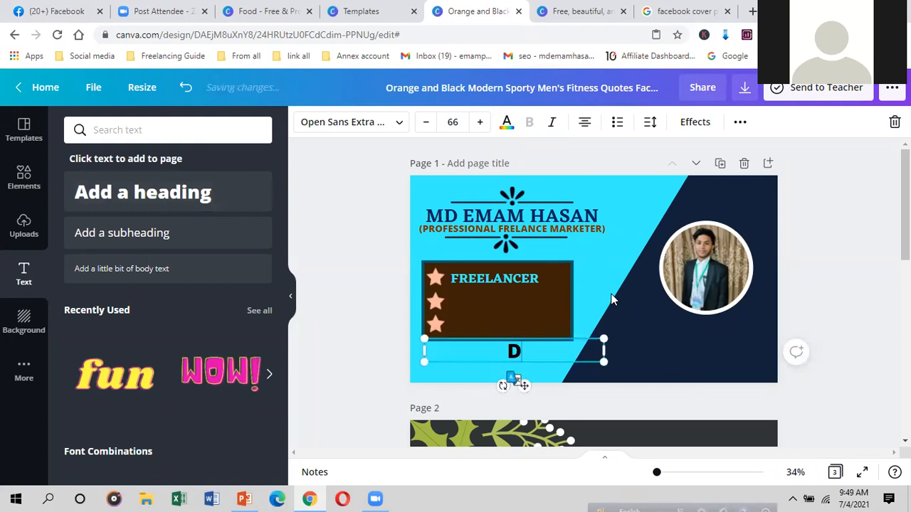
type("IGITAL")
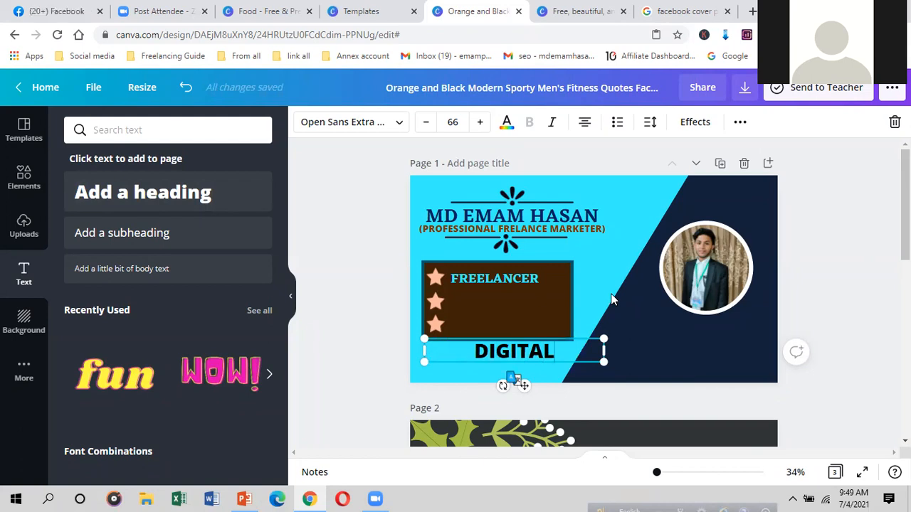
type(" MAR")
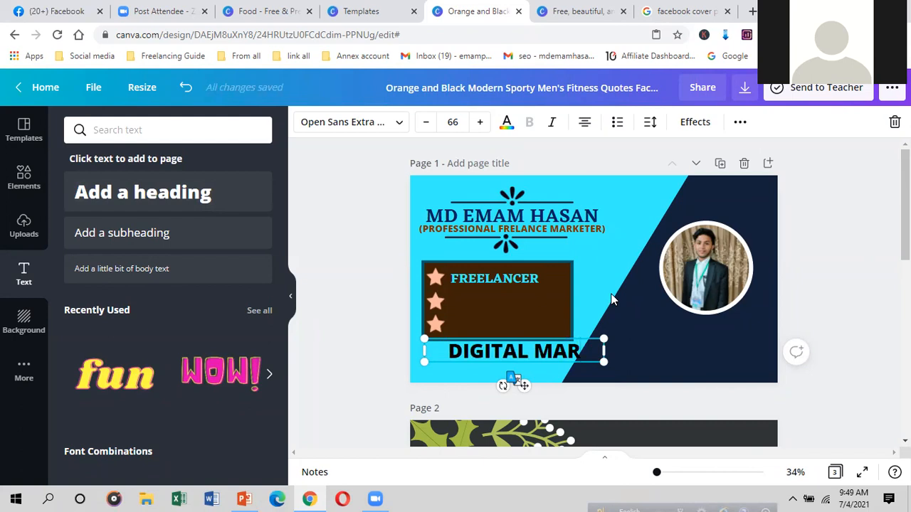
type("K")
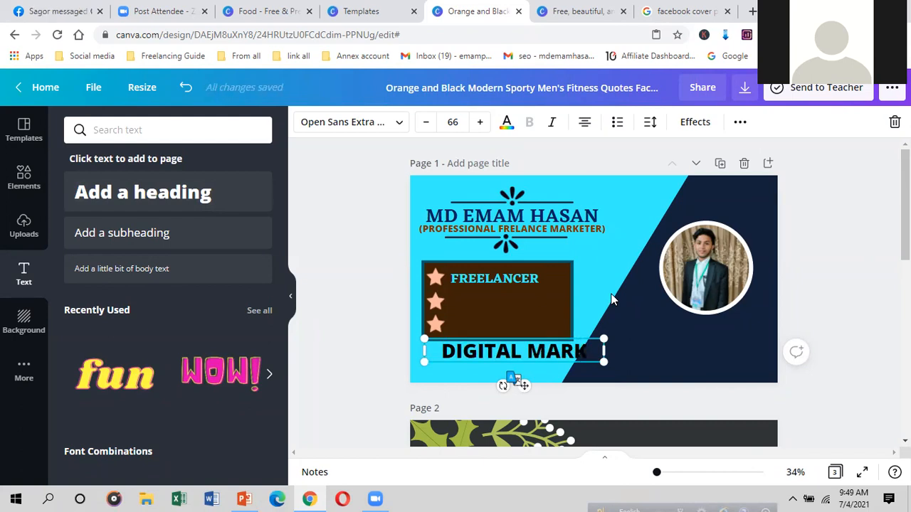
type("E")
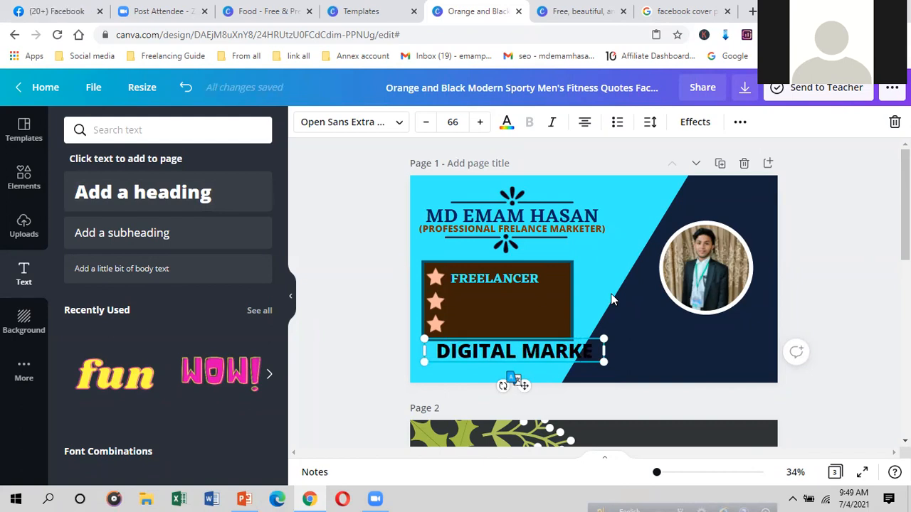
type("TER")
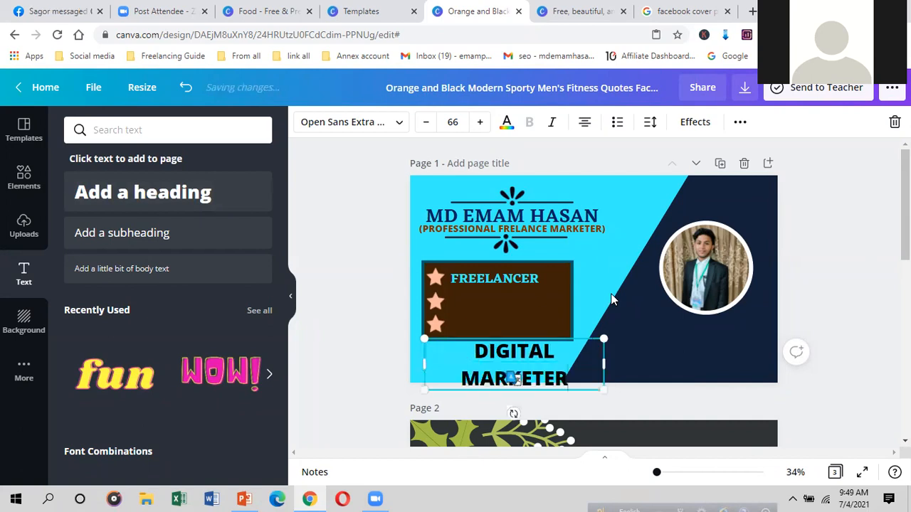
left_click_drag(605, 366, 575, 355)
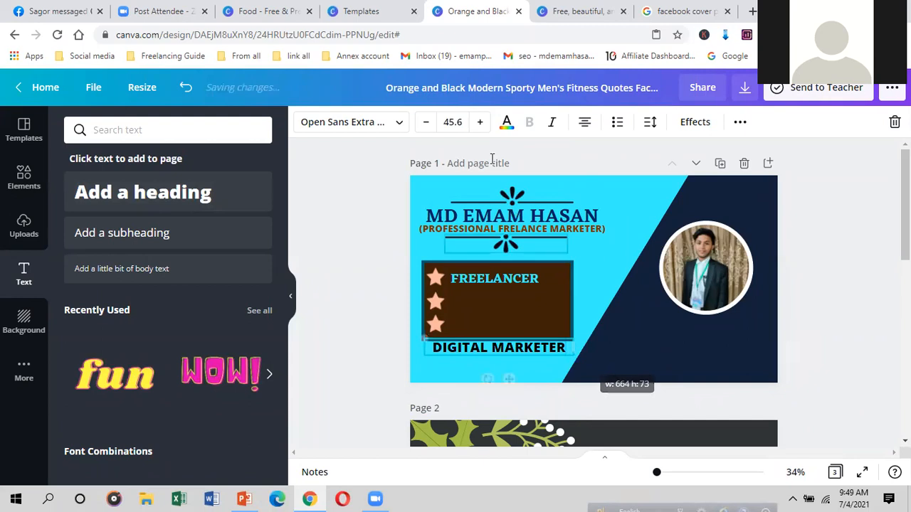
Step: Make DIGITAL MARKETER cyan Eczar SemiBold and fit it beside the second star
left_click(400, 125)
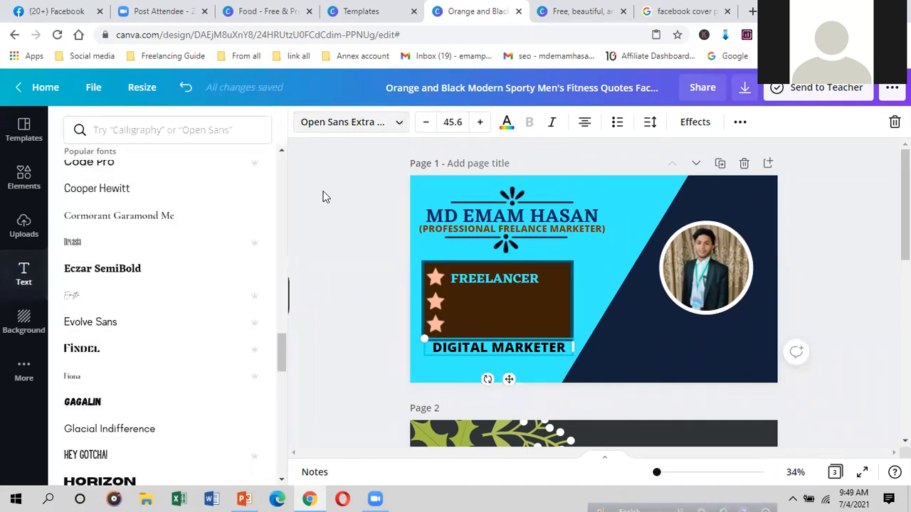
left_click(148, 267)
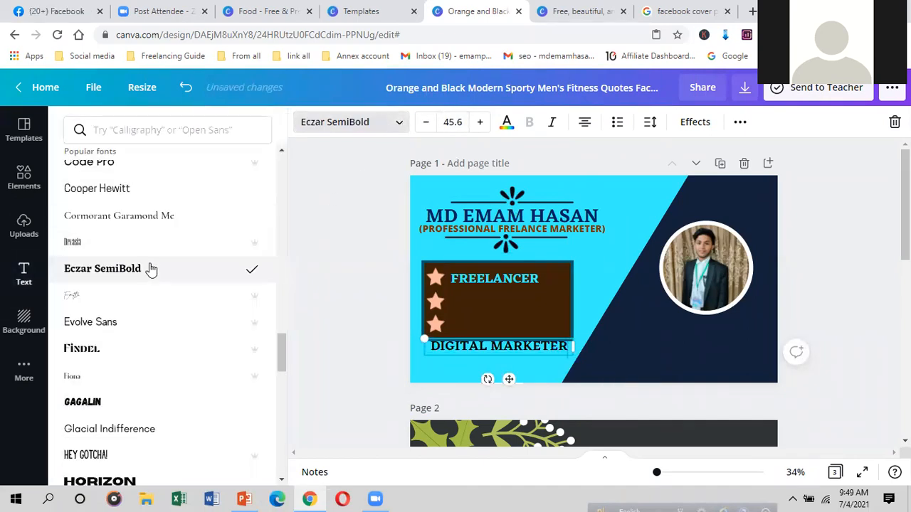
left_click(506, 122)
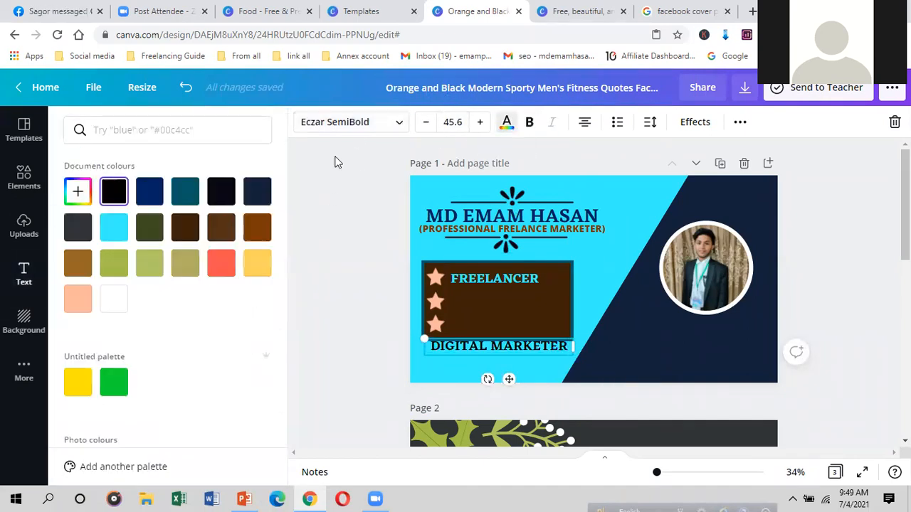
left_click(114, 232)
left_click_drag(507, 379, 520, 331)
left_click_drag(585, 306, 556, 305)
left_click_drag(506, 329, 515, 332)
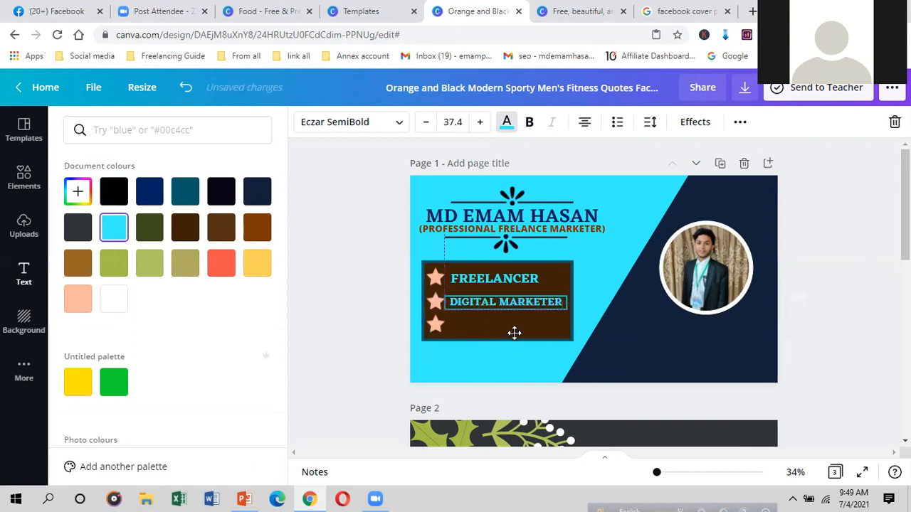
left_click(550, 325)
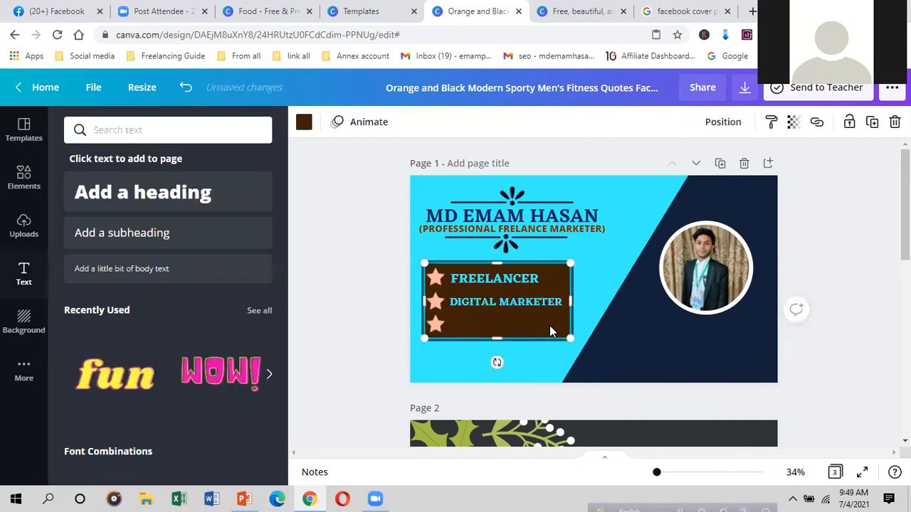
Step: Copy FREELANCER and paste a duplicate below DIGITAL MARKETER
left_click(519, 280)
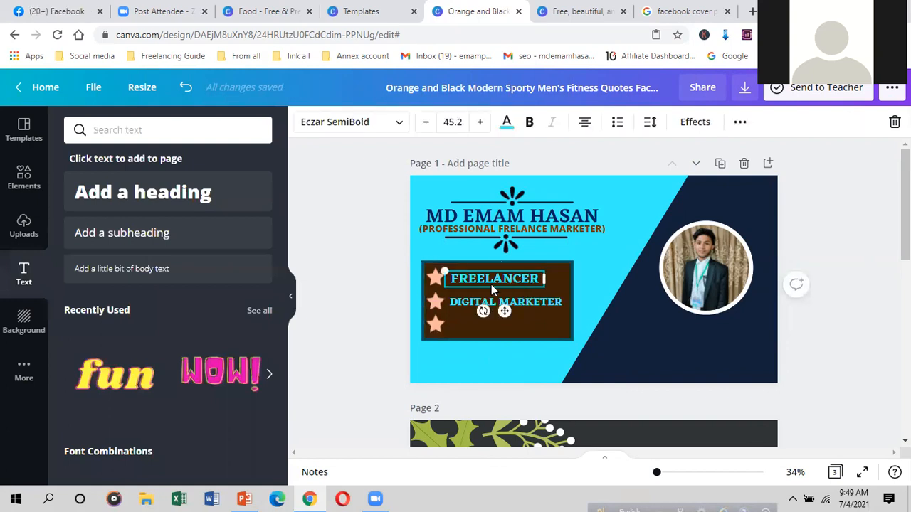
right_click(510, 279)
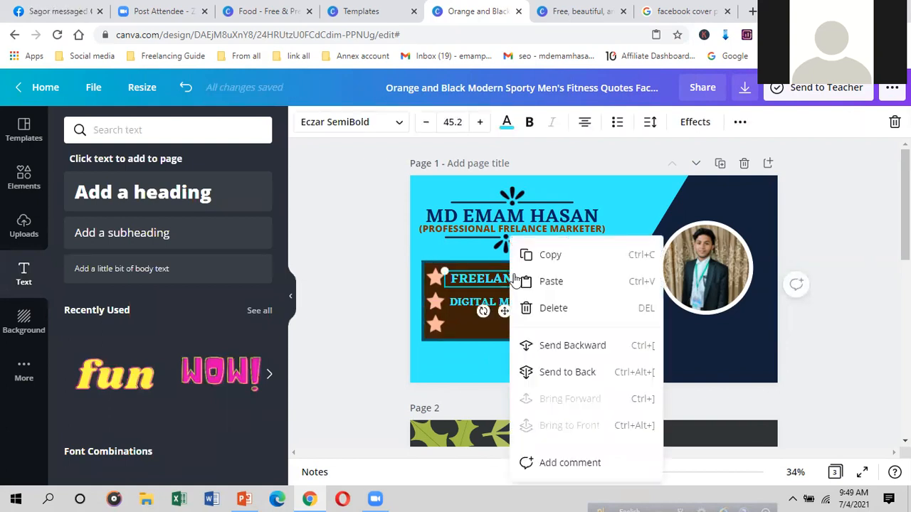
left_click(545, 254)
right_click(531, 318)
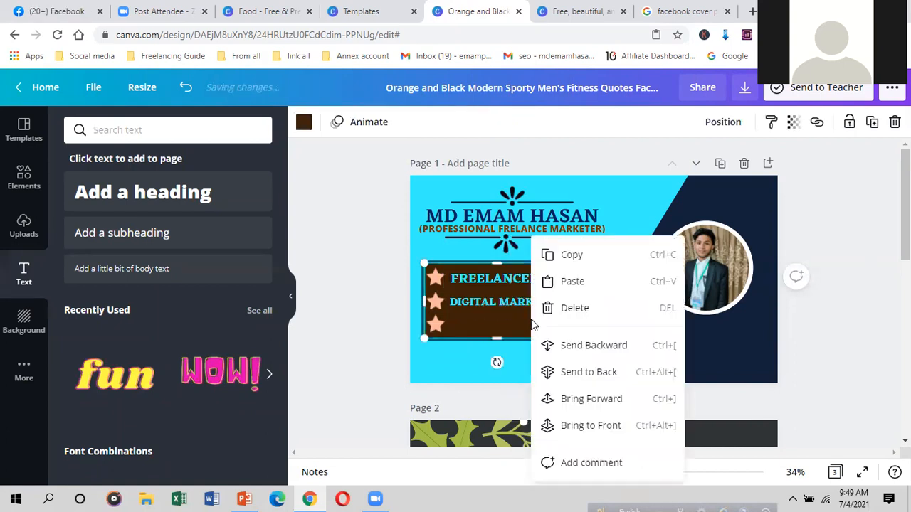
left_click(573, 282)
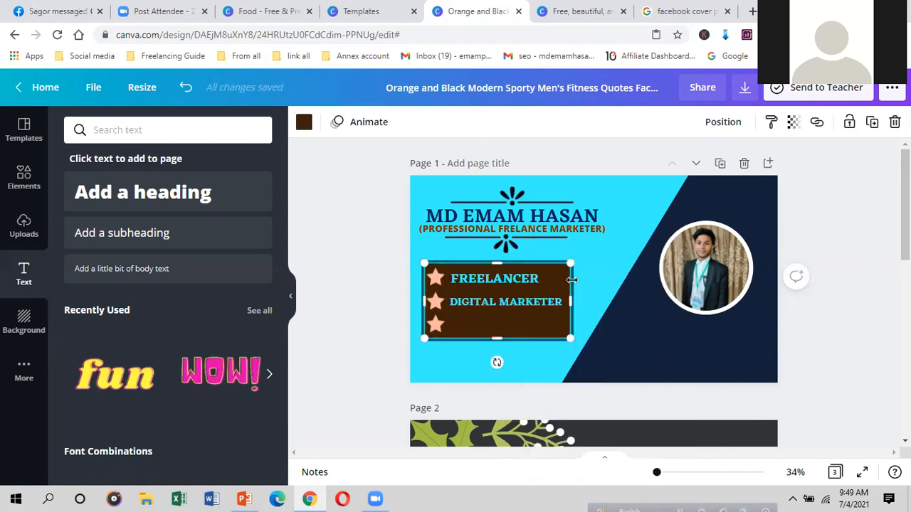
left_click_drag(509, 318, 504, 358)
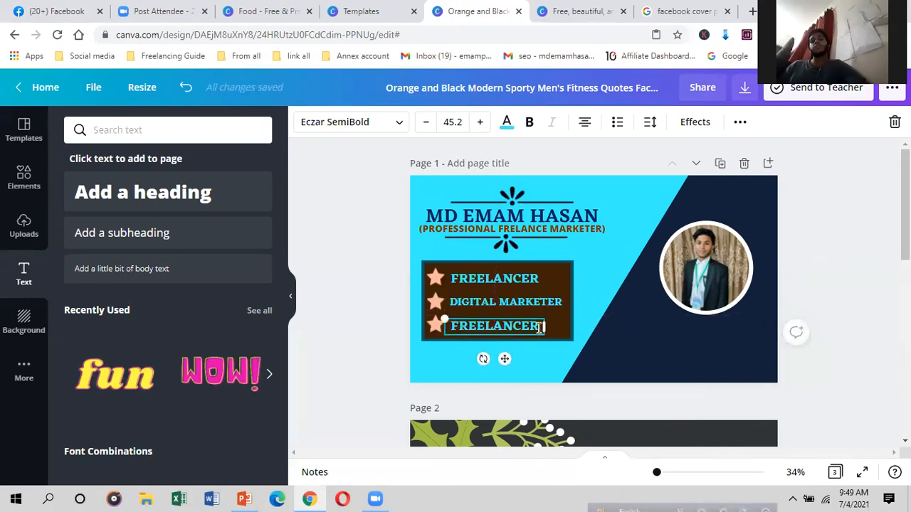
Step: Clear the text from the duplicated third-row line
double_click(540, 327)
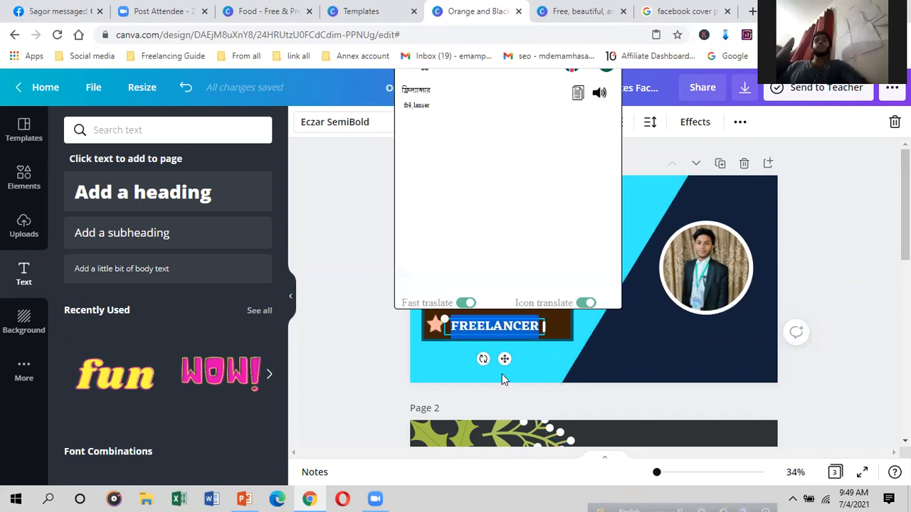
left_click(502, 372)
left_click(538, 326)
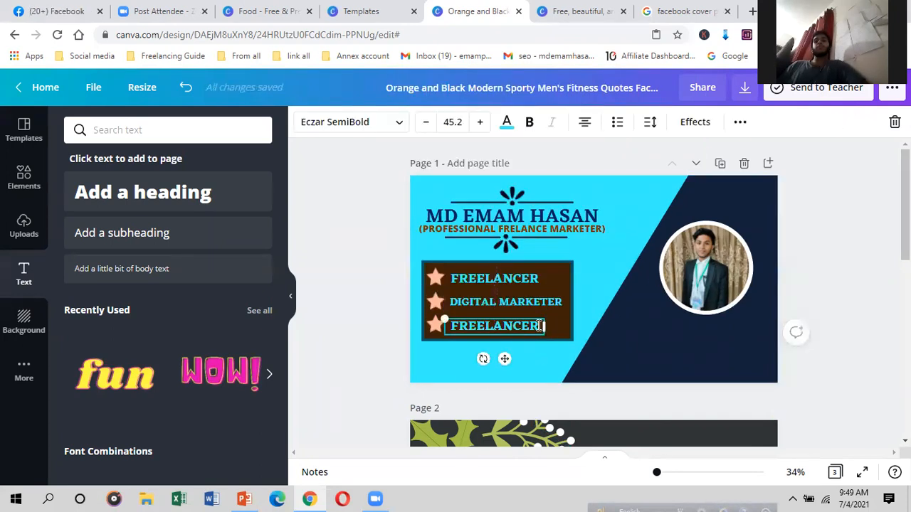
double_click(541, 326)
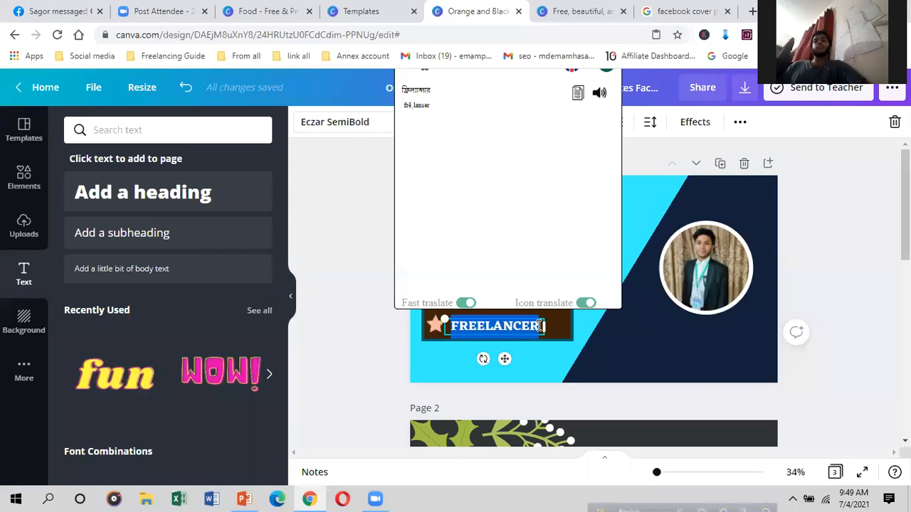
type("F")
key("BackSpace")
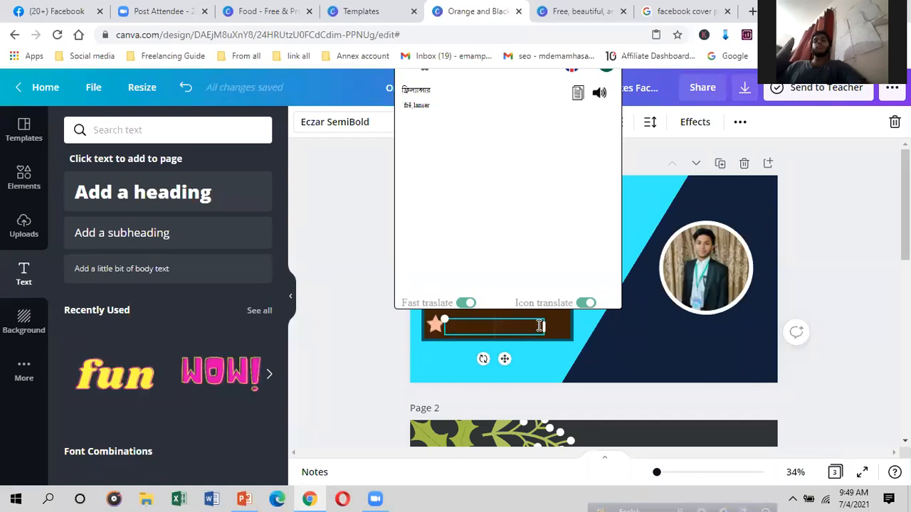
left_click(646, 234)
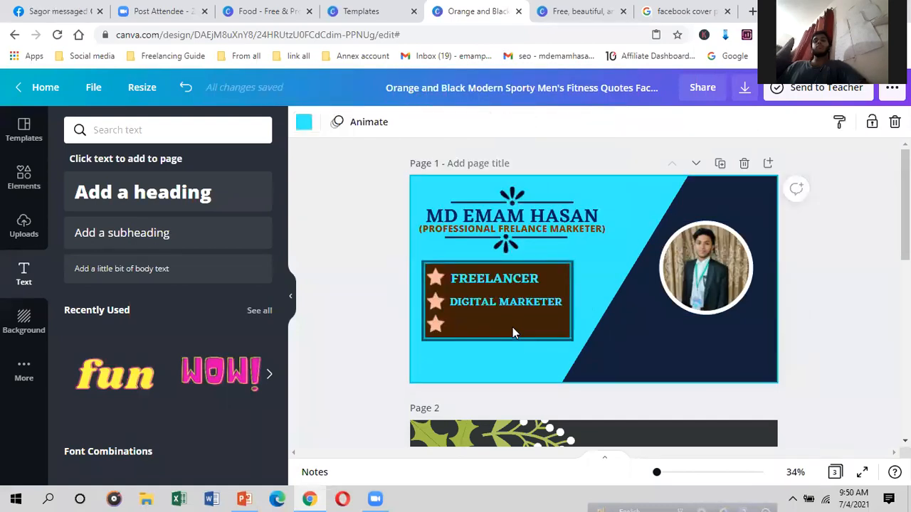
Step: Paste another FREELANCER copy in the third row, retyped as ENTREPRENEUR and widened
left_click(491, 328)
right_click(491, 326)
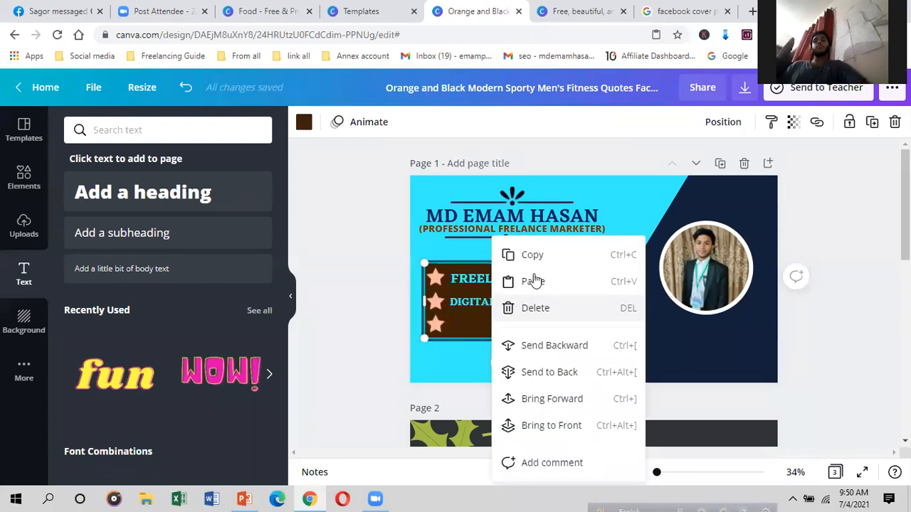
left_click(534, 282)
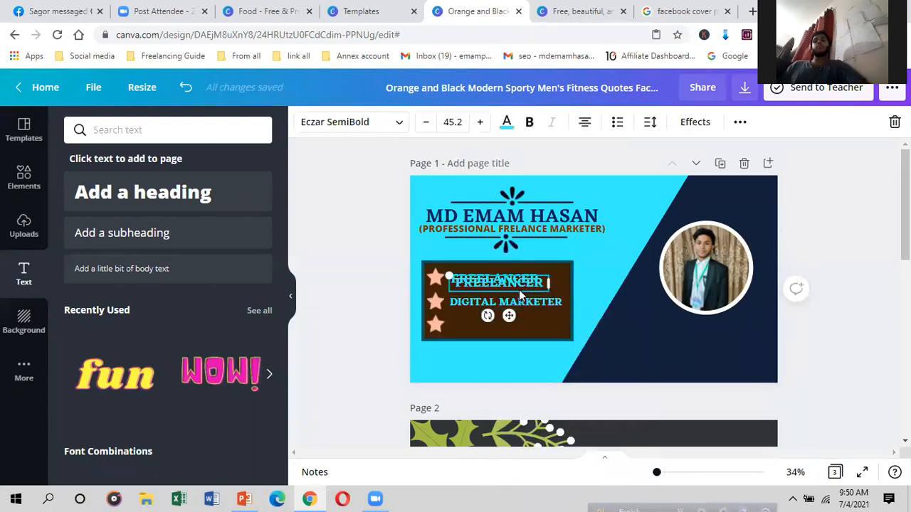
left_click_drag(508, 313, 507, 359)
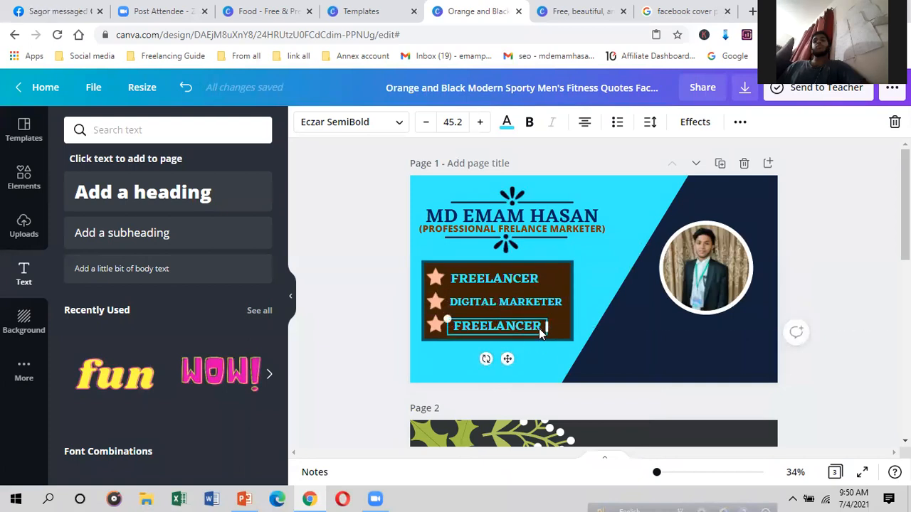
key("BackSpace")
key("BackSpace")
key("BackSpace")
key("BackSpace")
key("BackSpace")
key("BackSpace")
key("BackSpace")
key("BackSpace")
key("BackSpace")
key("BackSpace")
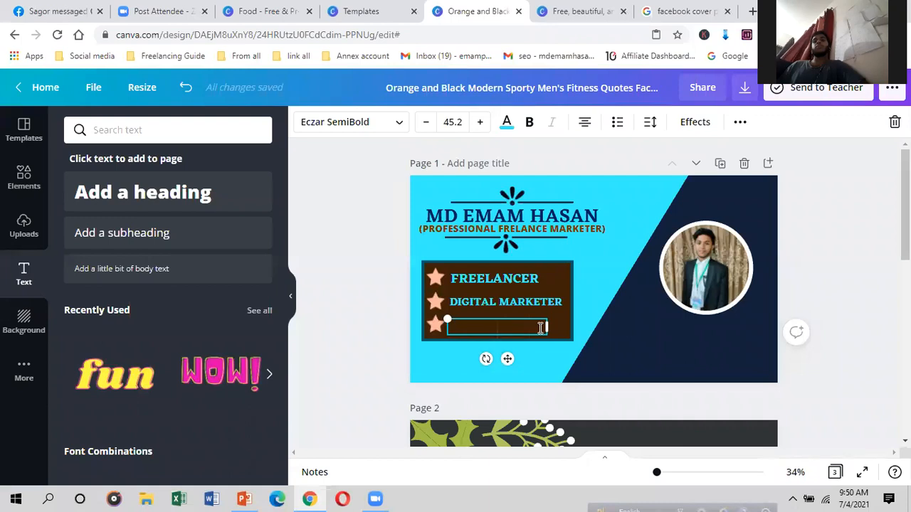
type("ENTRE")
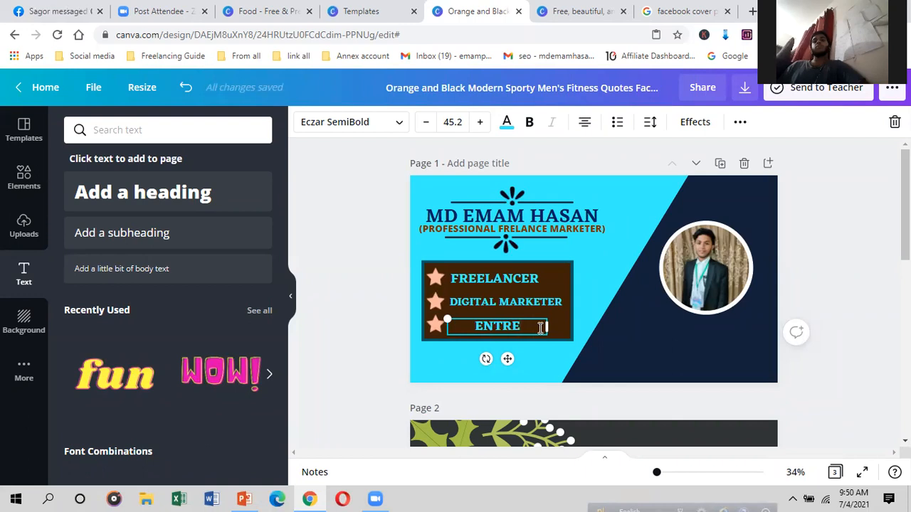
type("PR")
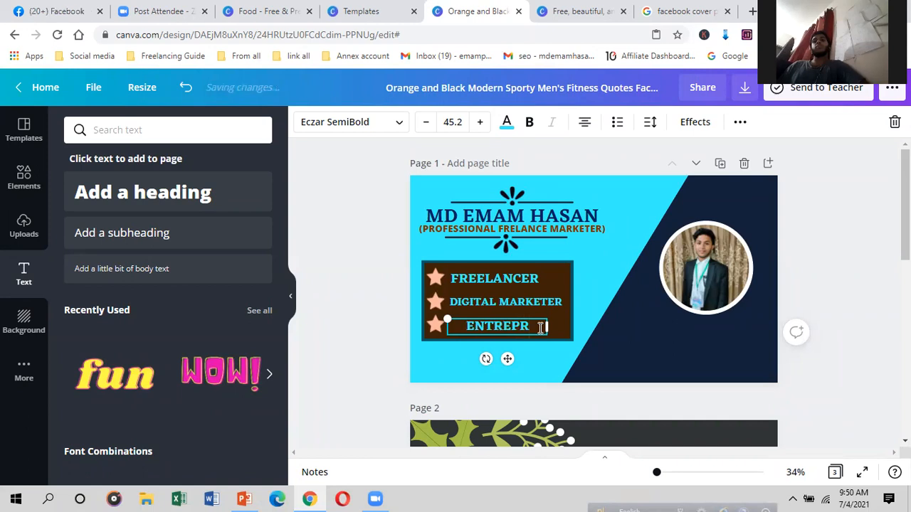
type("E")
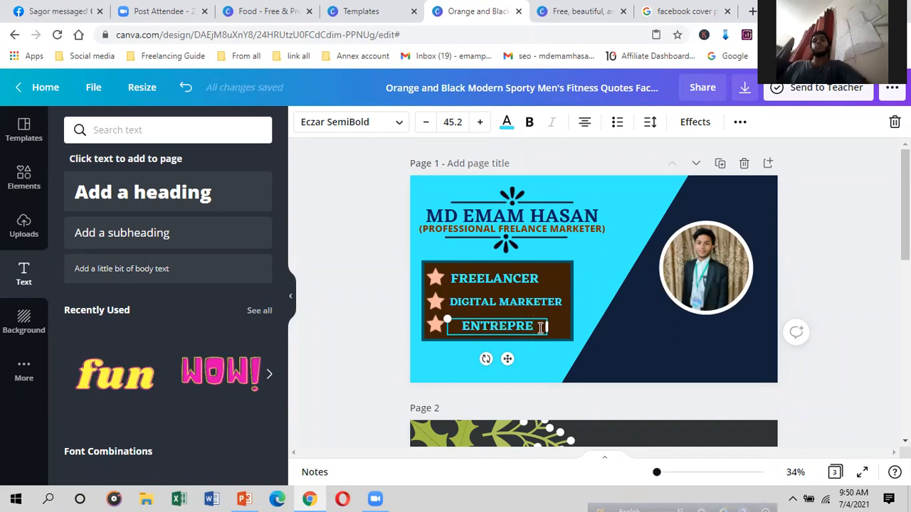
type("NE")
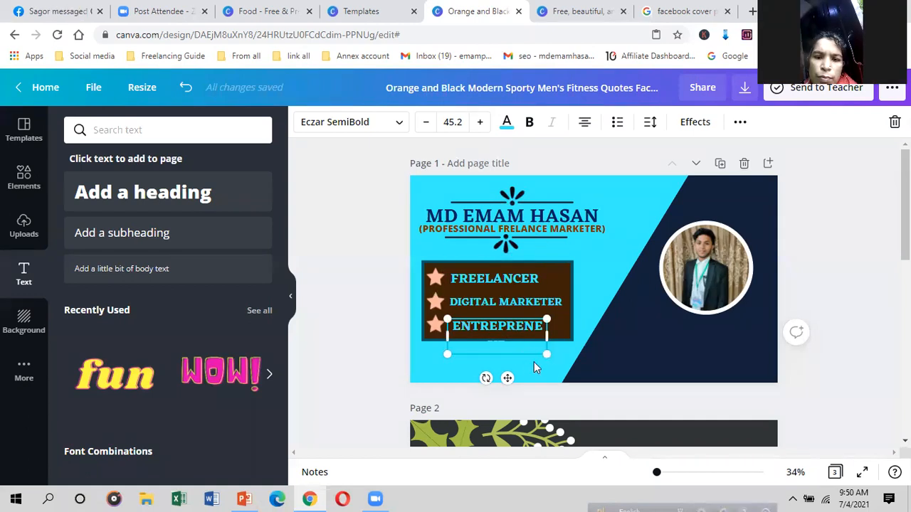
left_click_drag(556, 335, 564, 335)
left_click(590, 293)
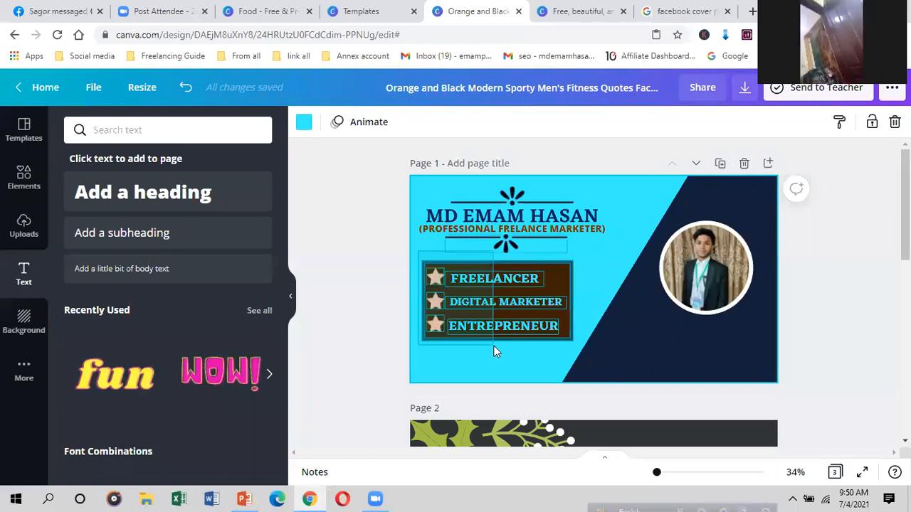
Step: Group the brown box with its three skill lines
left_click(474, 329)
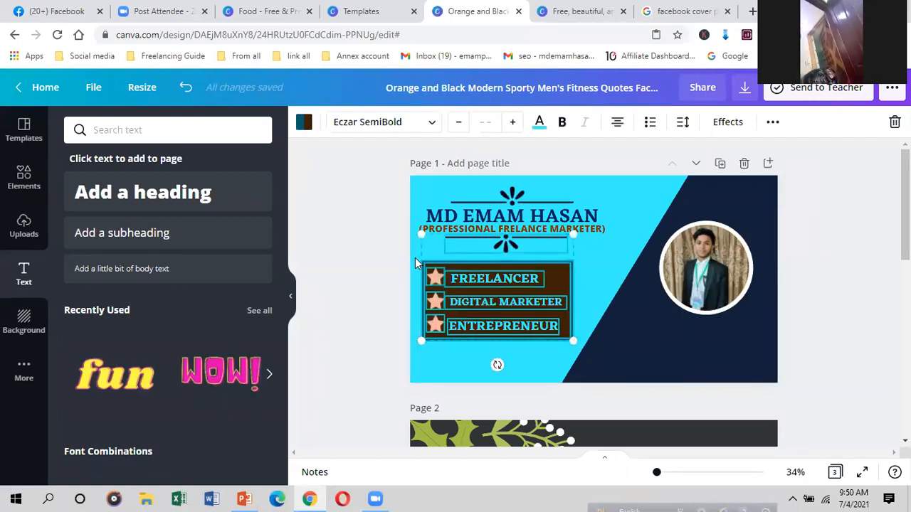
left_click(415, 258)
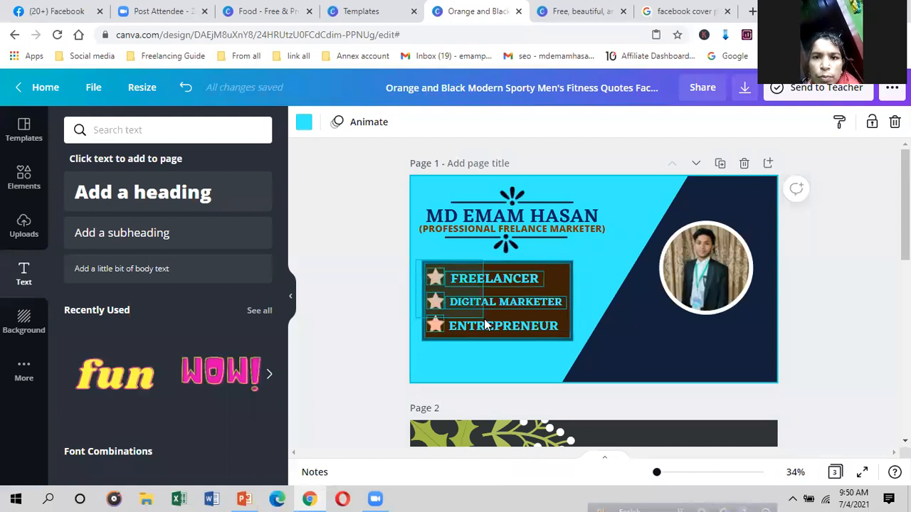
left_click(496, 343)
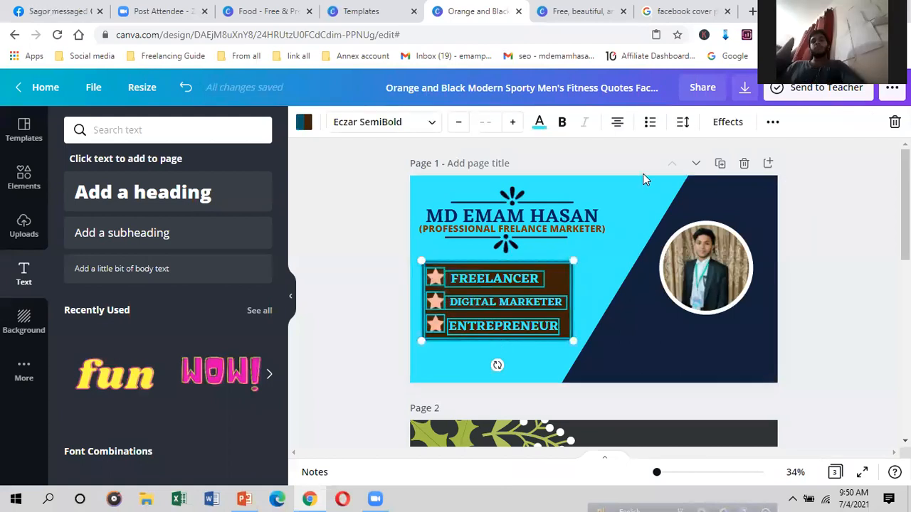
left_click(773, 125)
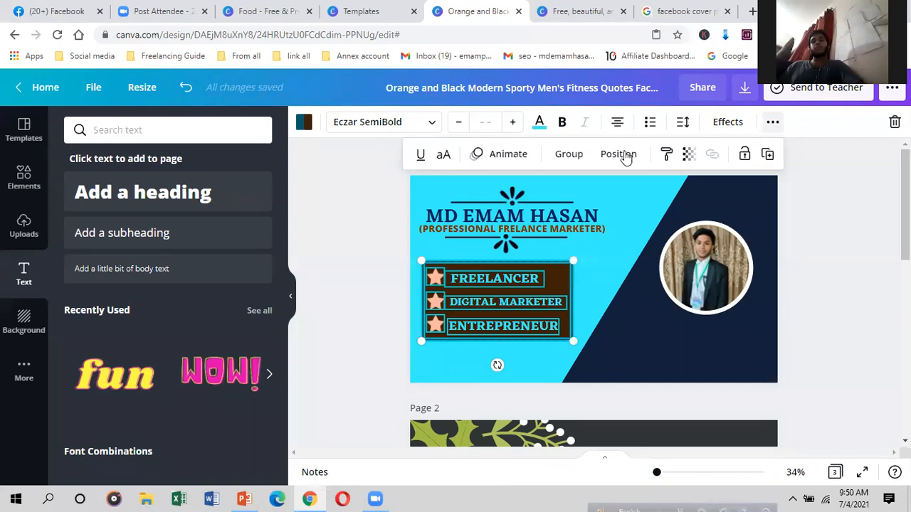
left_click(568, 154)
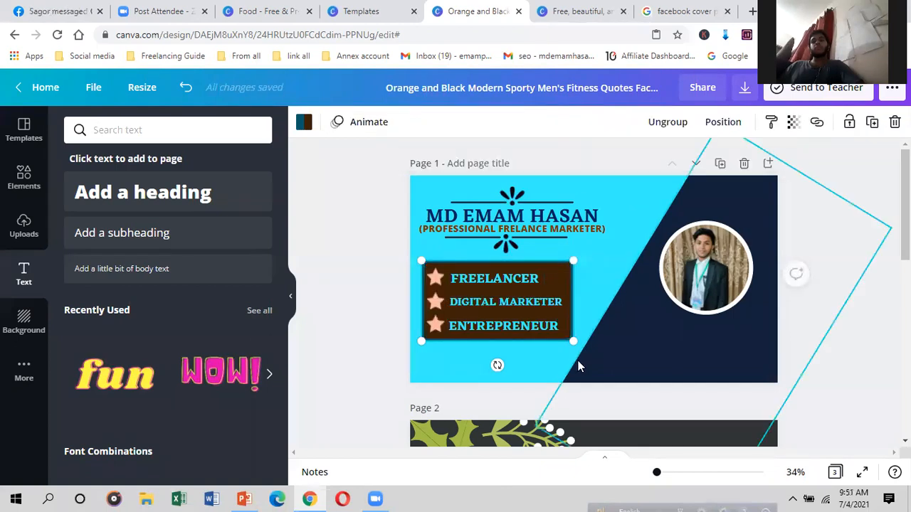
Step: Shrink the skills group slightly and nudge it right
left_click_drag(574, 341, 570, 313)
left_click_drag(570, 313, 567, 314)
left_click_drag(486, 306, 492, 311)
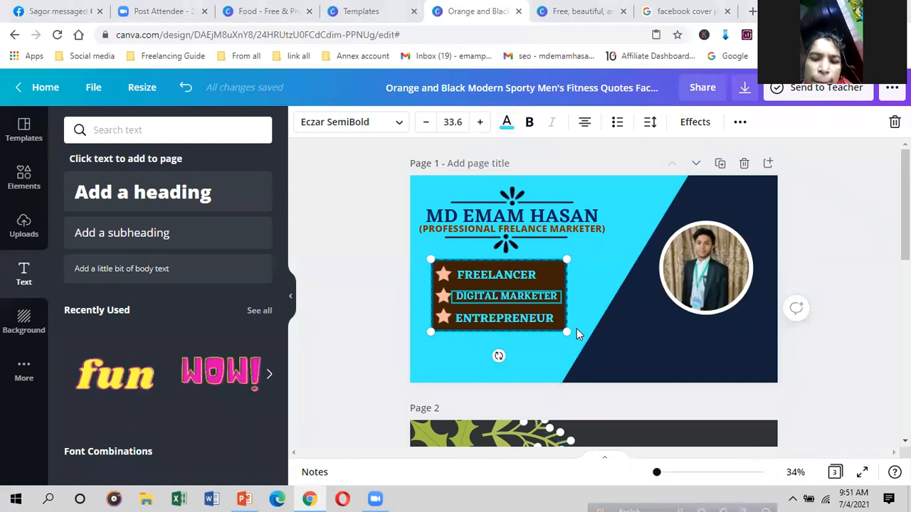
left_click(521, 349)
left_click(490, 327)
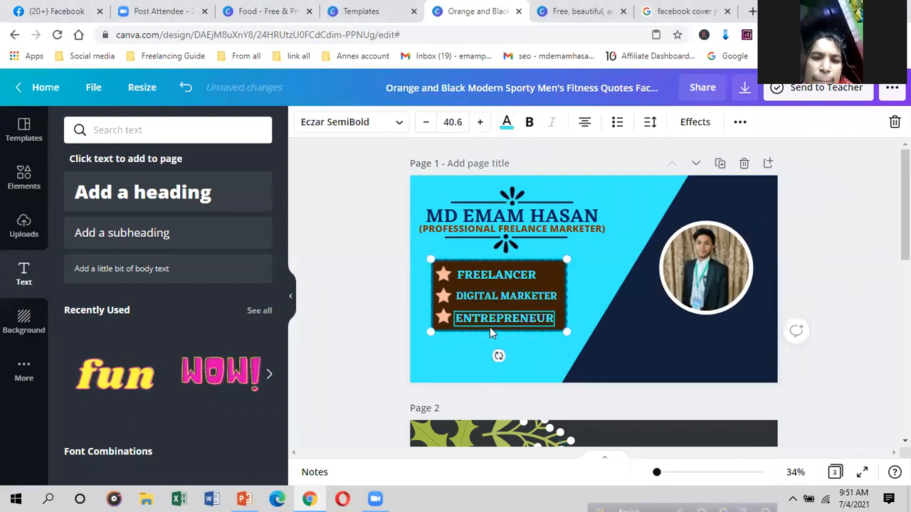
left_click(579, 303)
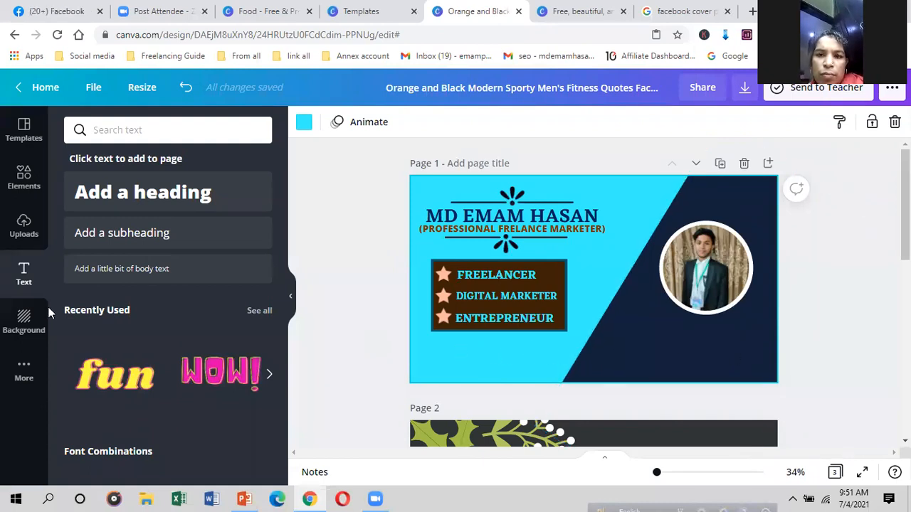
Step: Add the peach-to-pink brush-stroke element from the Elements library to the page
left_click(30, 190)
scroll(120, 341, "down", 5)
scroll(177, 360, "down", 4)
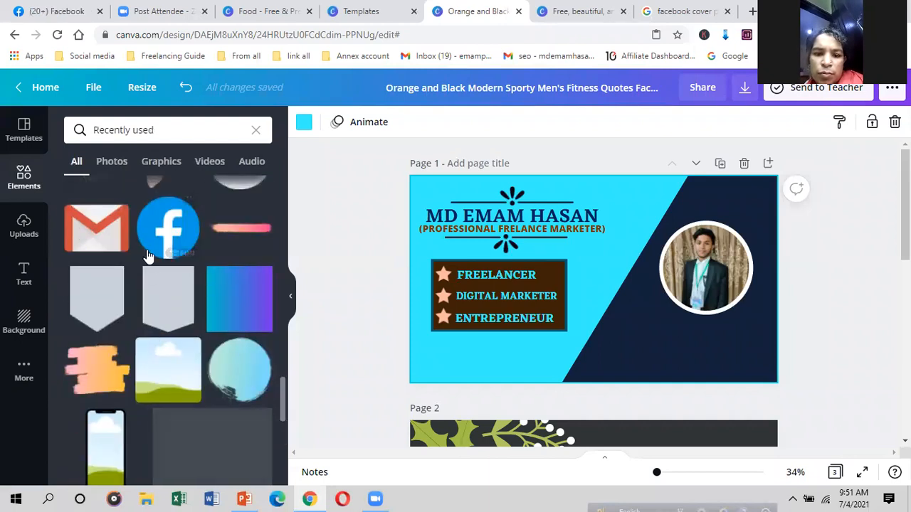
scroll(173, 336, "up", 1)
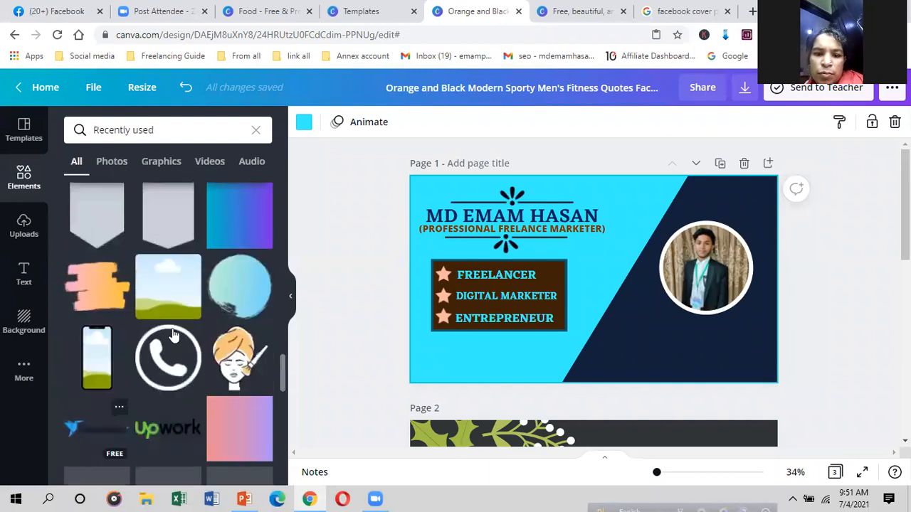
left_click(225, 300)
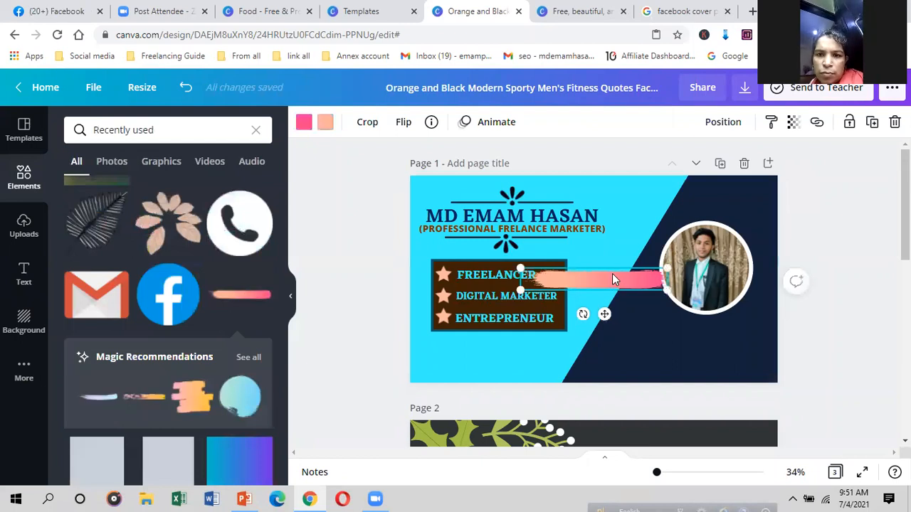
Step: Stretch and position the brush stroke into a wide band along the page's bottom edge
left_click_drag(606, 277, 606, 349)
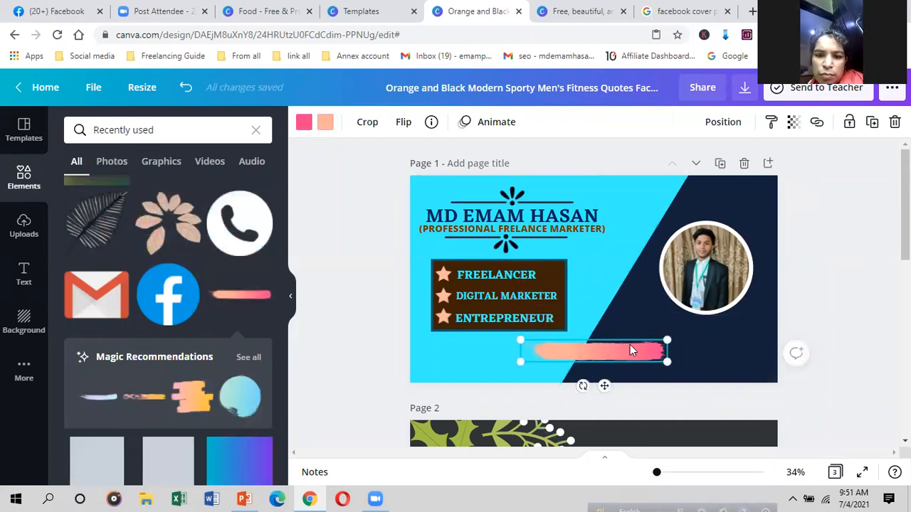
left_click_drag(717, 388, 883, 388)
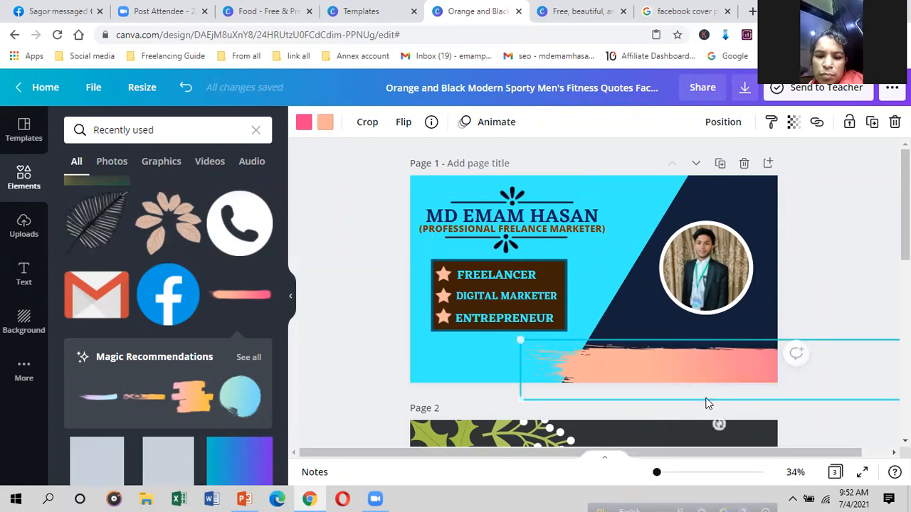
left_click_drag(653, 358, 523, 362)
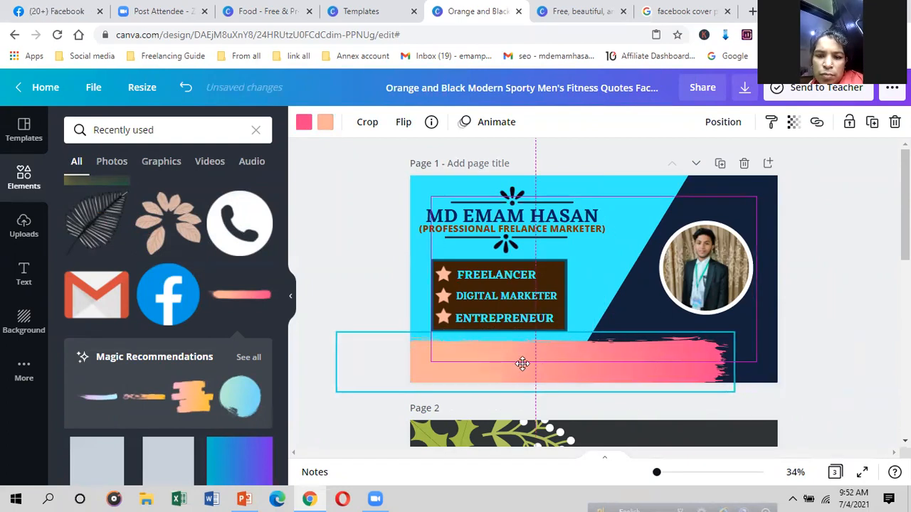
left_click_drag(734, 396, 805, 404)
left_click_drag(729, 363, 732, 358)
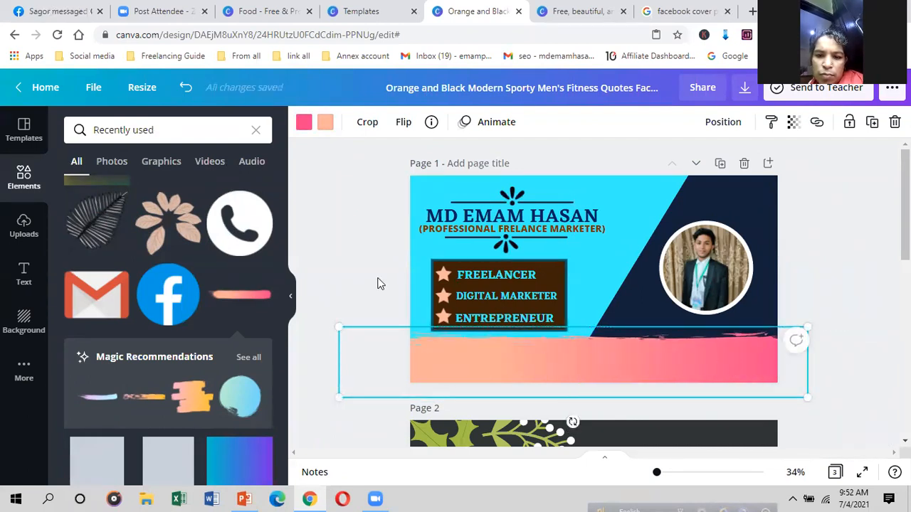
Step: Recolour one end of the brush-stroke gradient to deep navy #0E0969
left_click(324, 122)
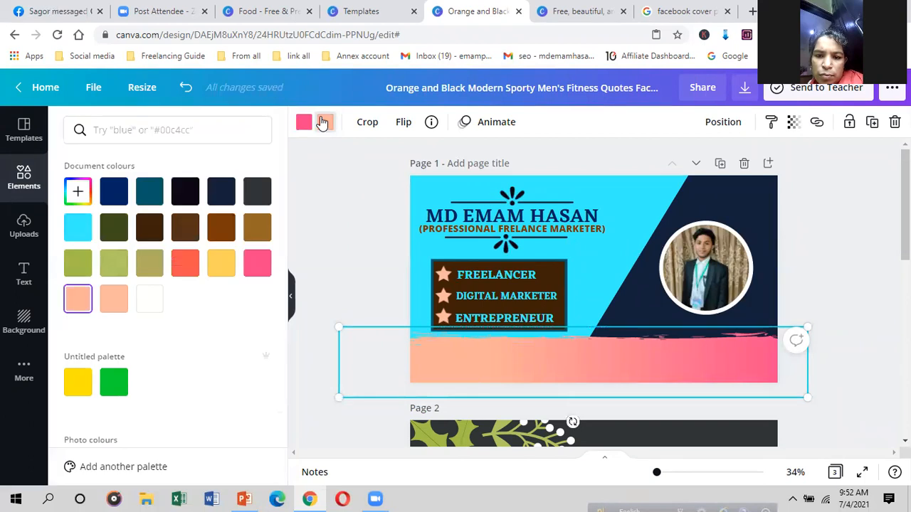
left_click(150, 198)
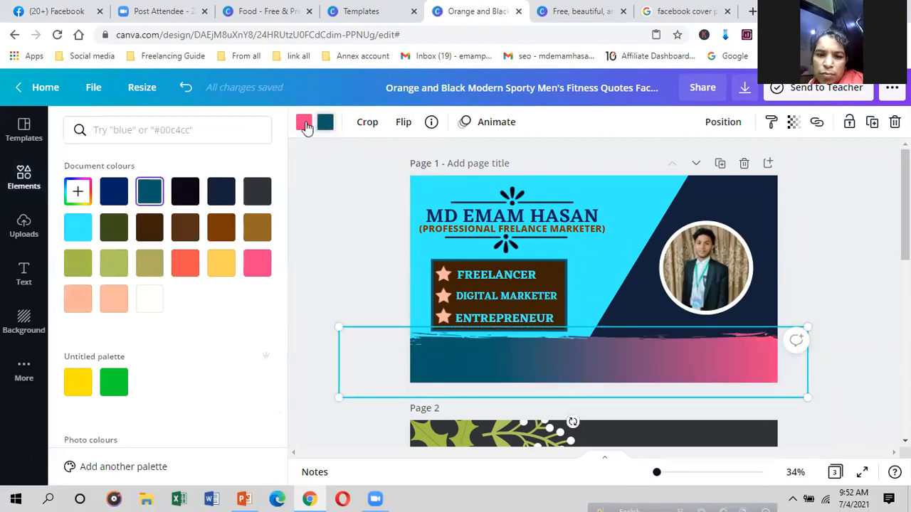
left_click(222, 190)
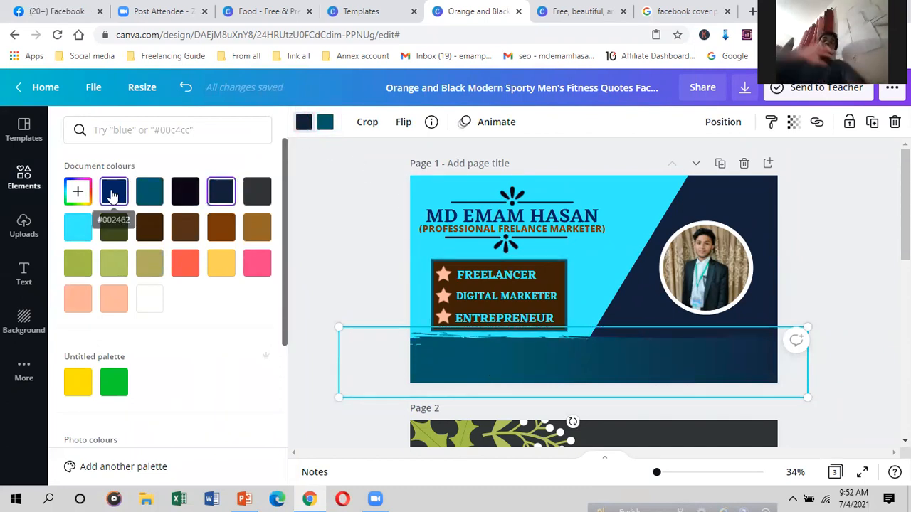
left_click(188, 307)
left_click_drag(236, 252, 237, 264)
Step: Set the stroke's other gradient end to dark grey-teal #3C6253
left_click(320, 124)
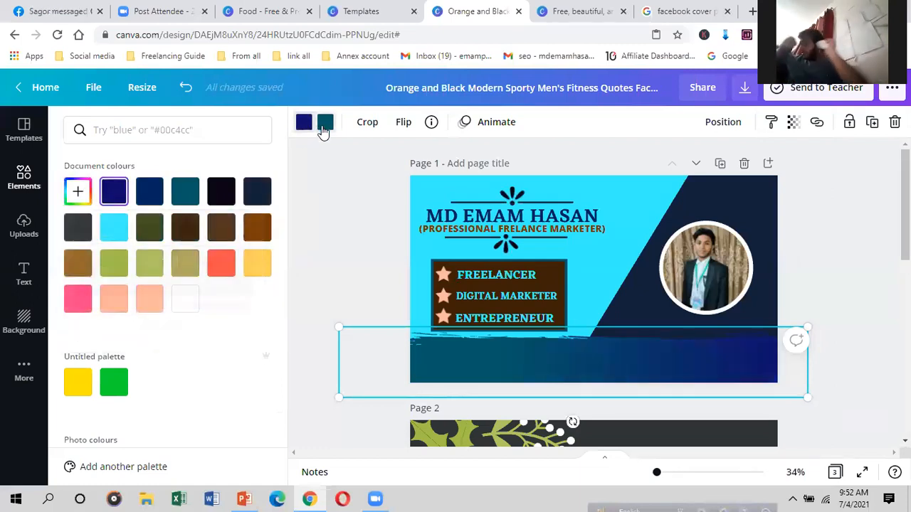
left_click(114, 192)
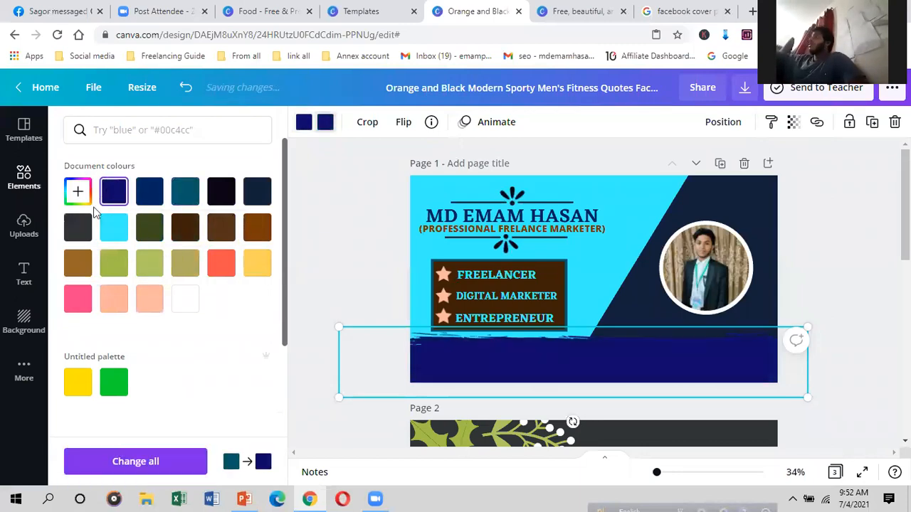
left_click(78, 191)
left_click_drag(237, 265, 239, 244)
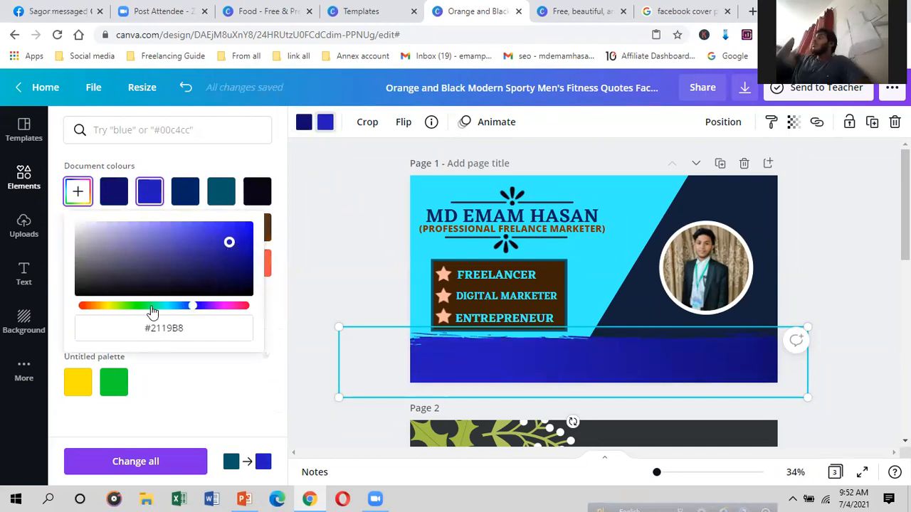
left_click(105, 307)
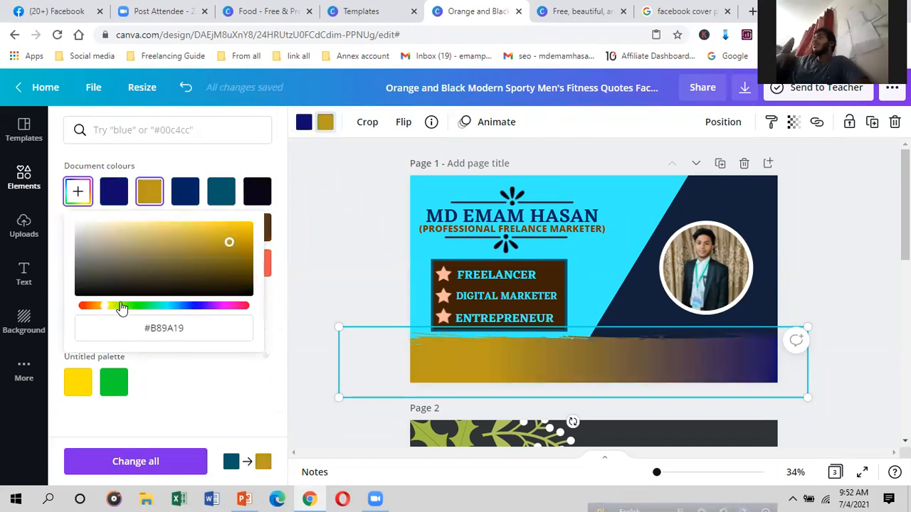
left_click(224, 307)
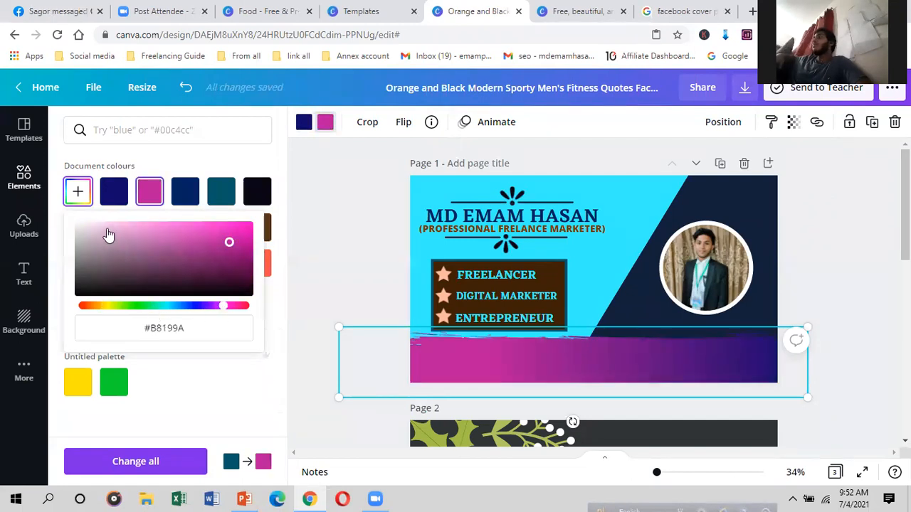
left_click(151, 243)
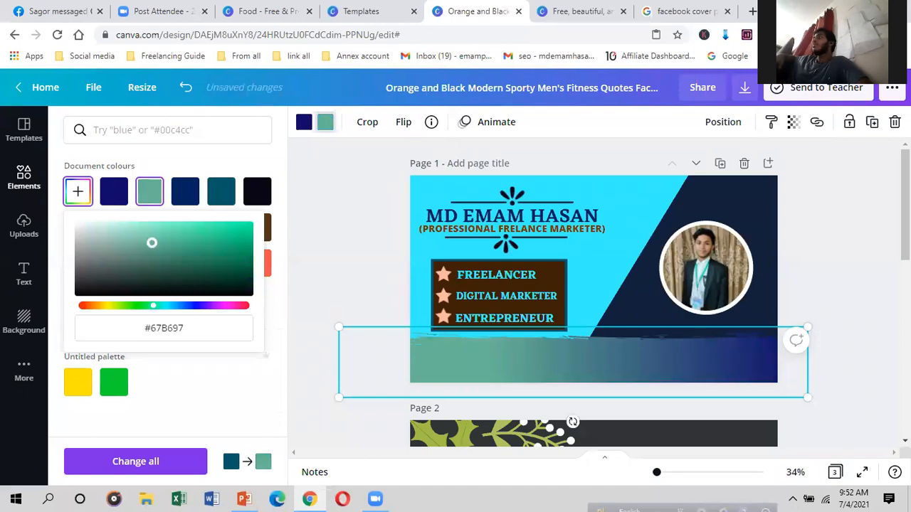
left_click_drag(152, 243, 144, 267)
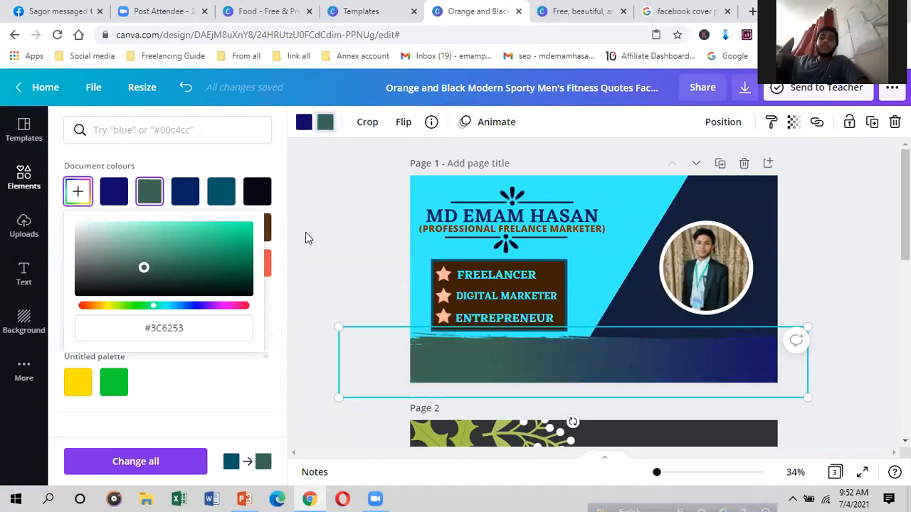
left_click(307, 232)
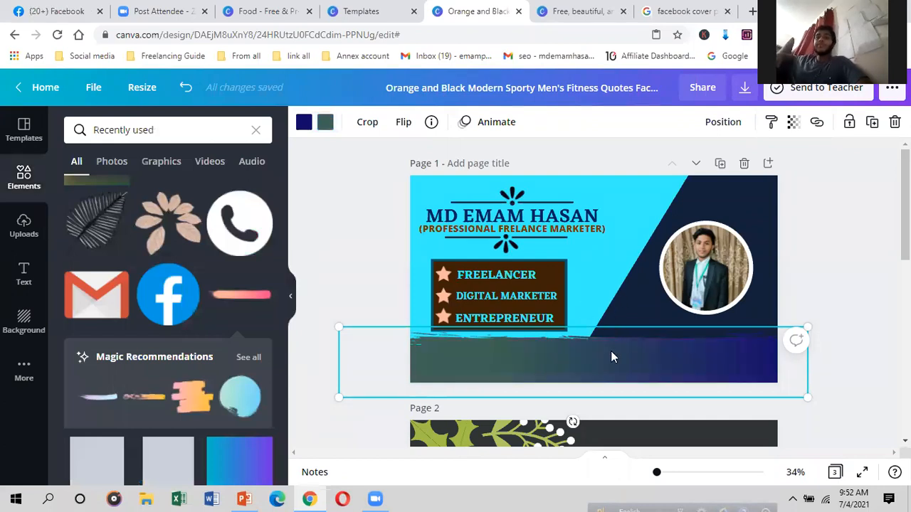
Step: Shift the bottom strip slightly left and move the skills box up a little
left_click_drag(481, 358, 468, 354)
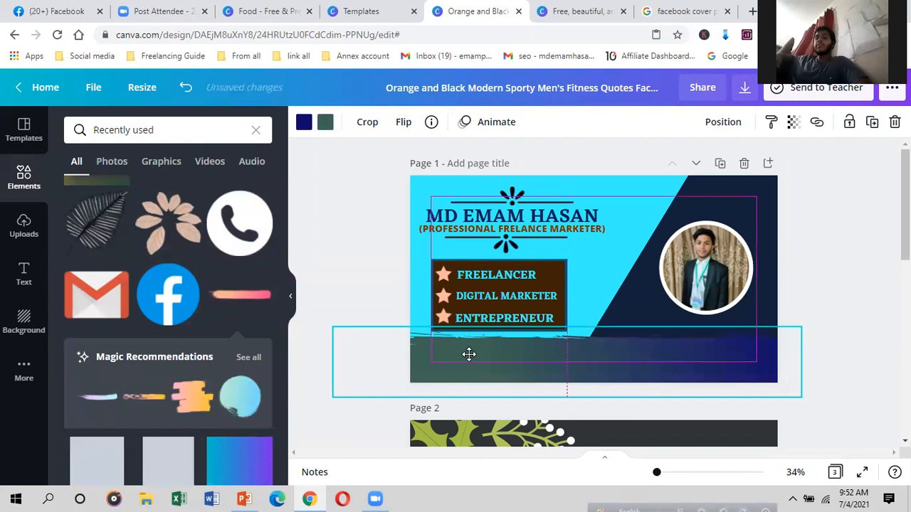
left_click(464, 296)
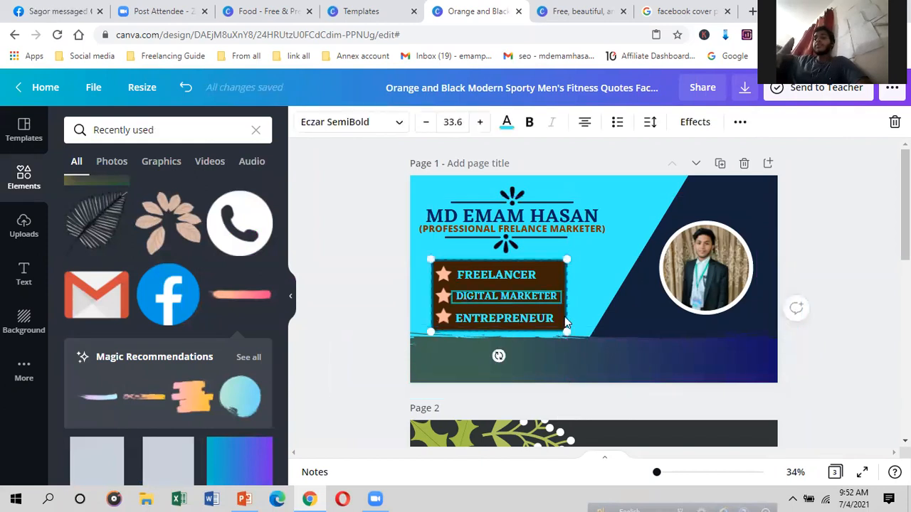
left_click_drag(560, 319, 556, 320)
left_click(554, 363)
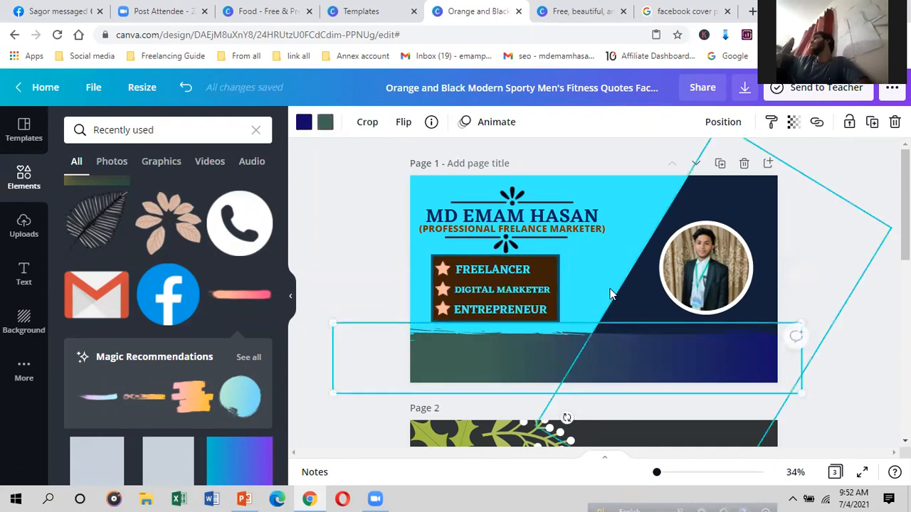
left_click(582, 329)
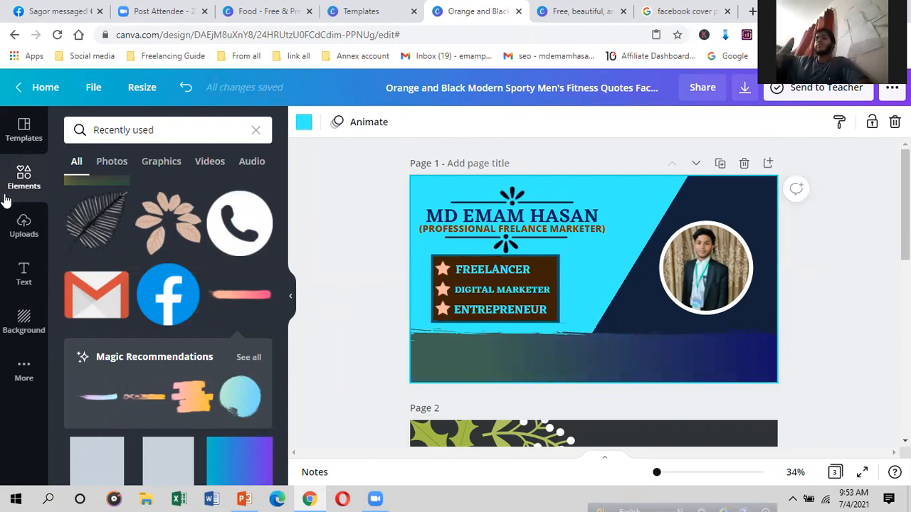
Step: Search the Elements library for 'facebook' using the FACE suggestion
left_click(24, 178)
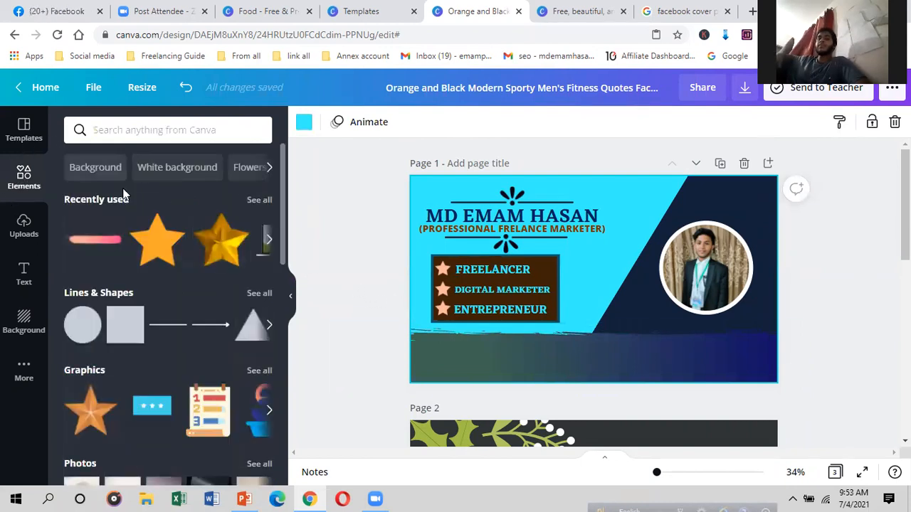
left_click(191, 130)
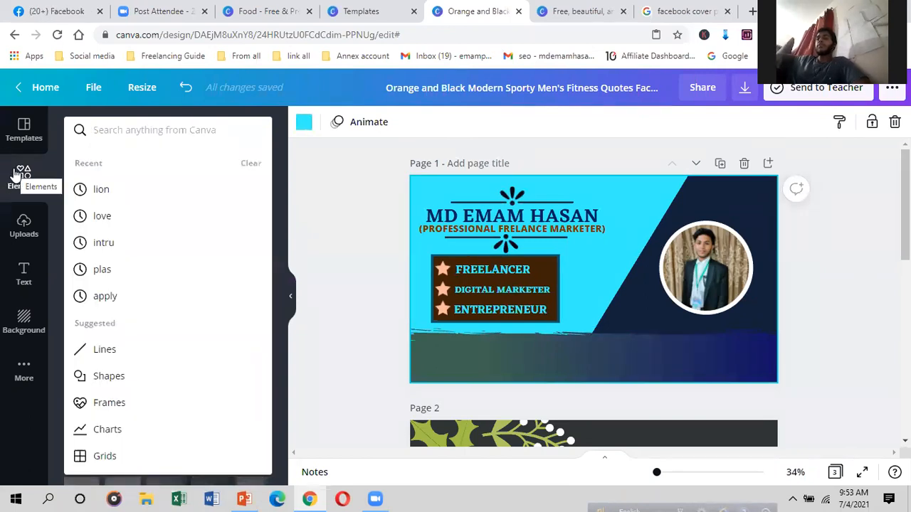
type("FA")
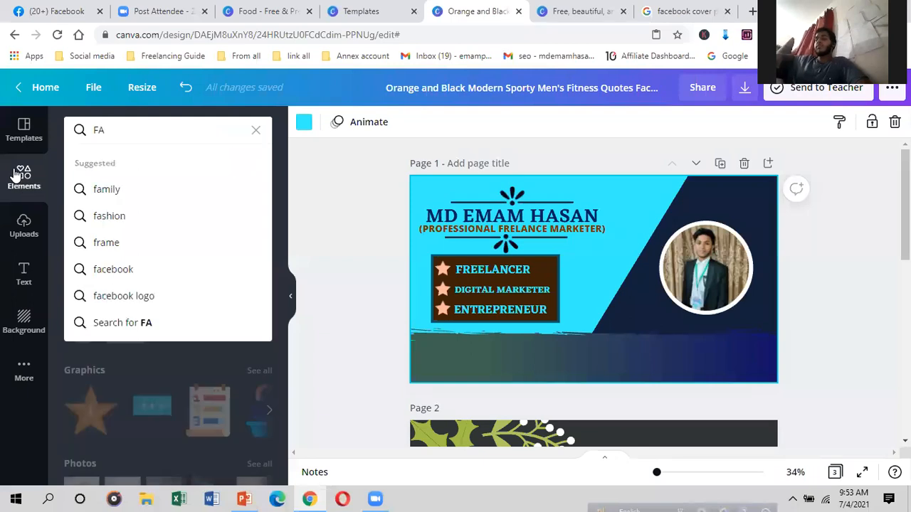
type("CE")
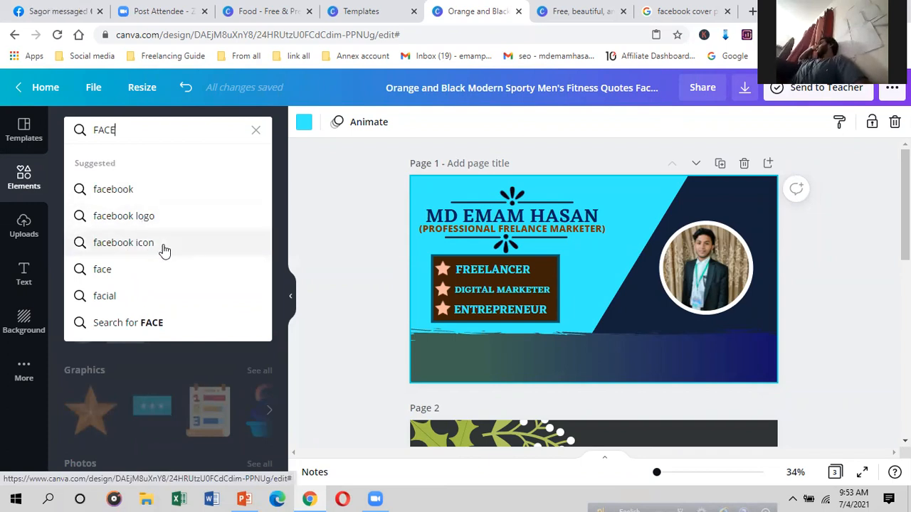
left_click(139, 197)
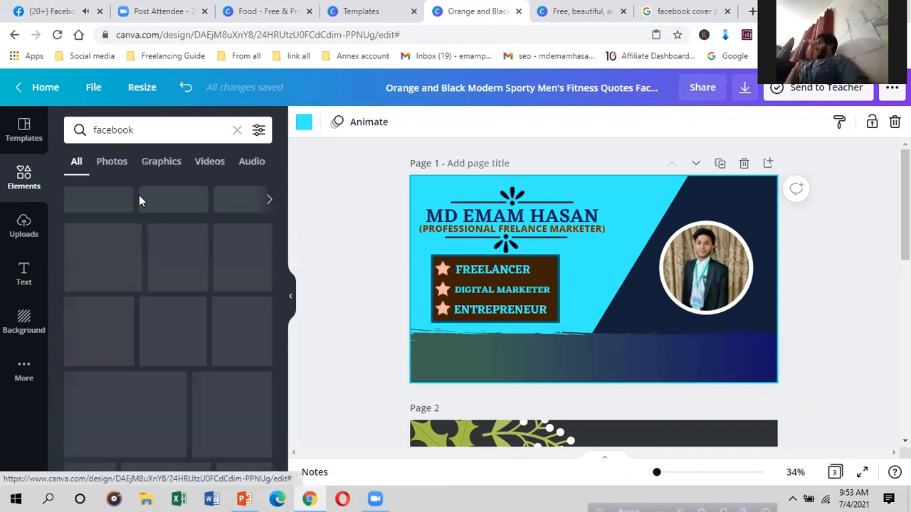
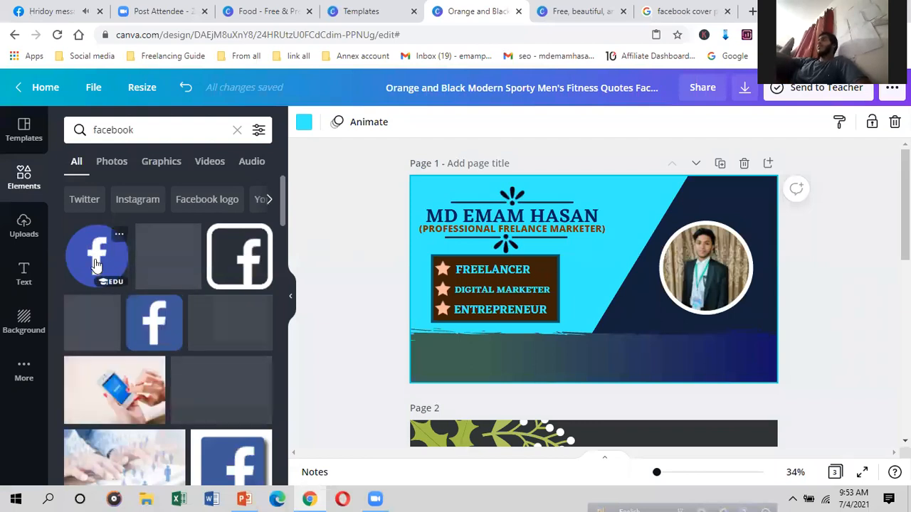
Step: Add the round blue Facebook logo and resize it over the skills box's lower right
scroll(85, 321, "down", 1)
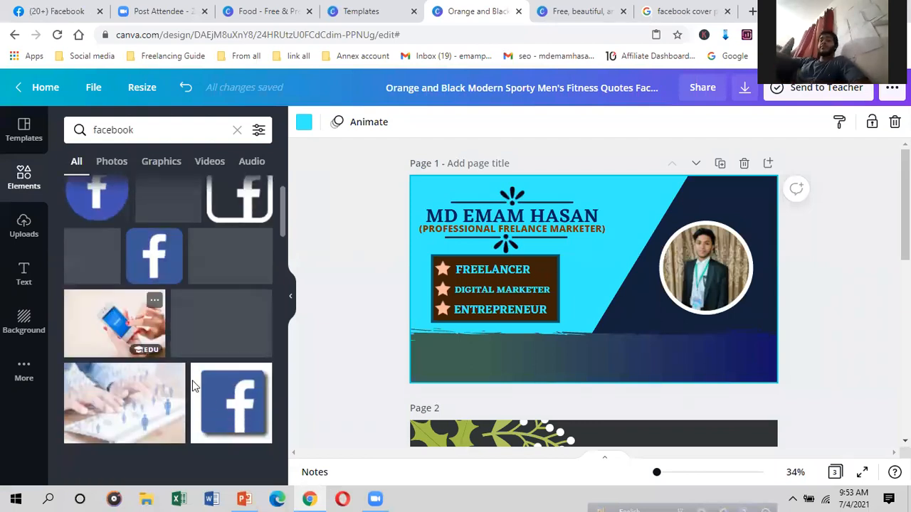
scroll(142, 377, "down", 1)
scroll(197, 278, "up", 2)
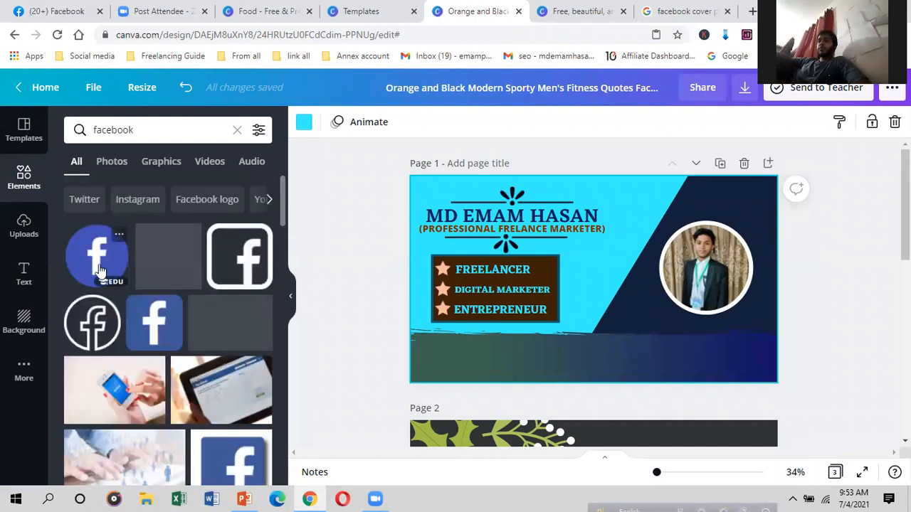
left_click(99, 270)
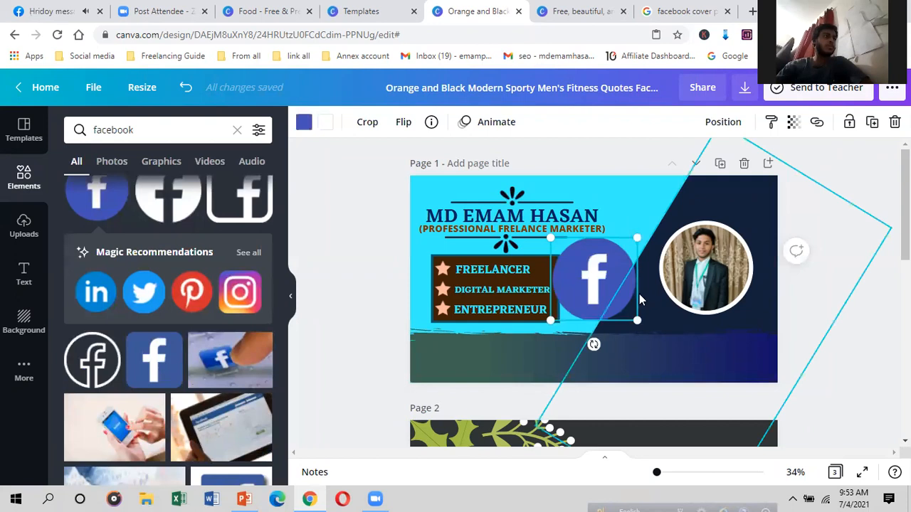
left_click_drag(598, 281, 539, 317)
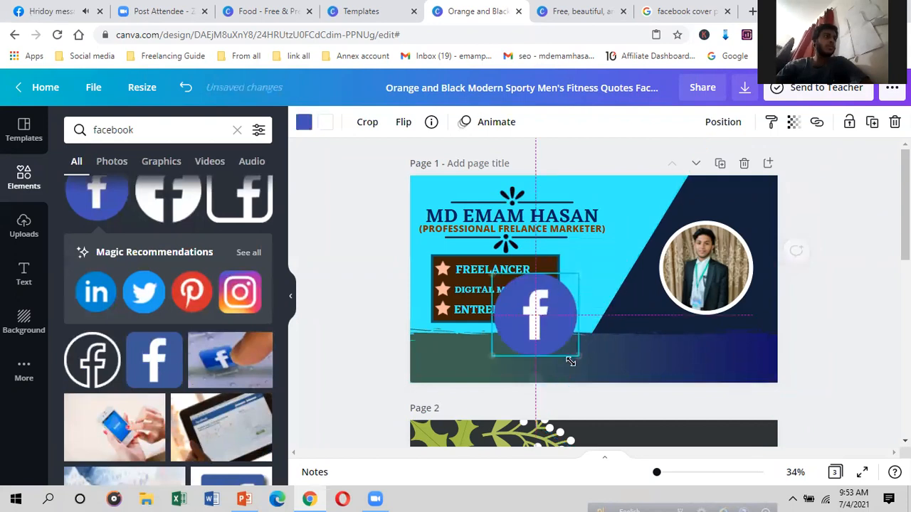
left_click_drag(570, 361, 553, 355)
left_click_drag(495, 328, 523, 314)
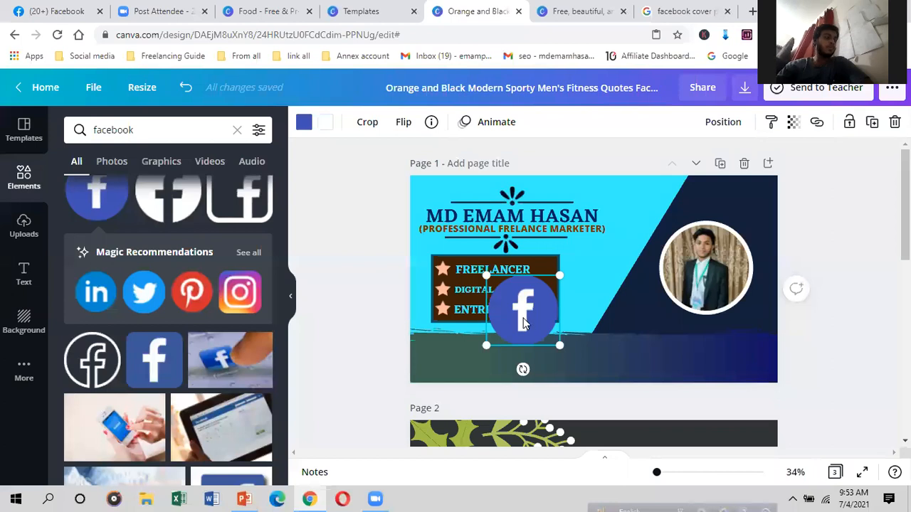
Step: Deepen the Facebook logo's blue, shrink it, and place it at the bottom-left of the strip
left_click(304, 124)
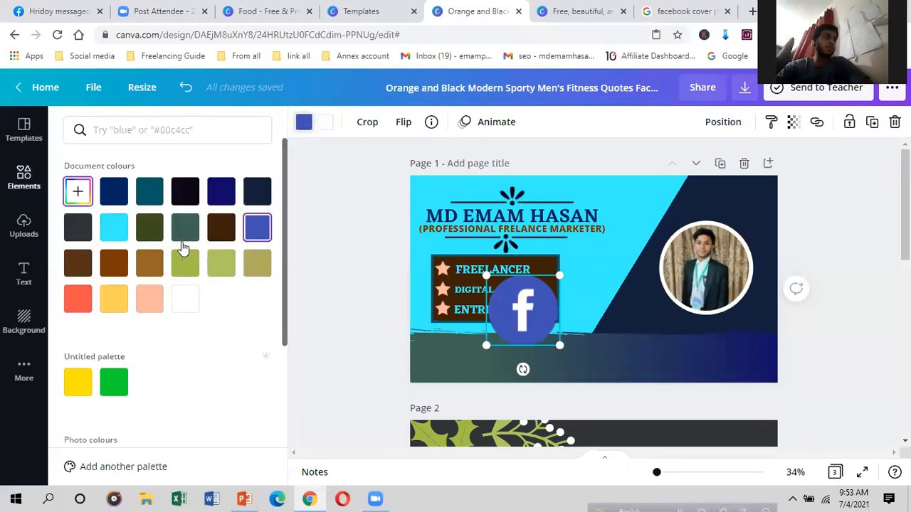
left_click_drag(191, 243, 249, 238)
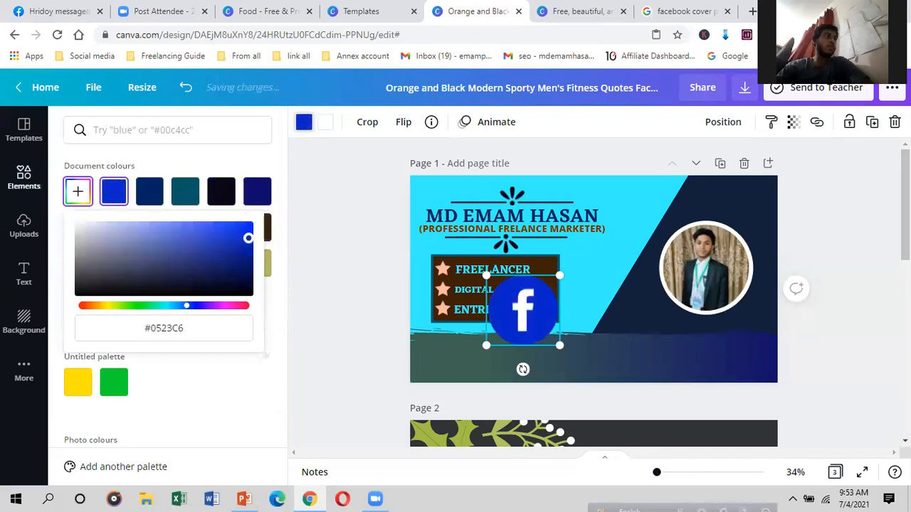
left_click_drag(560, 347, 517, 305)
left_click_drag(471, 330, 436, 354)
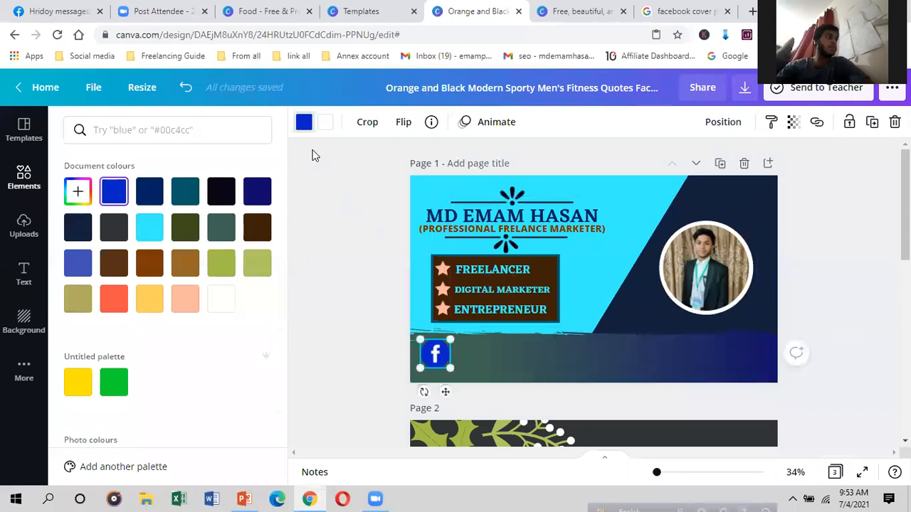
Step: Recolour the Facebook logo to blue-violet #4744E8 using the custom colour picker
left_click(150, 227)
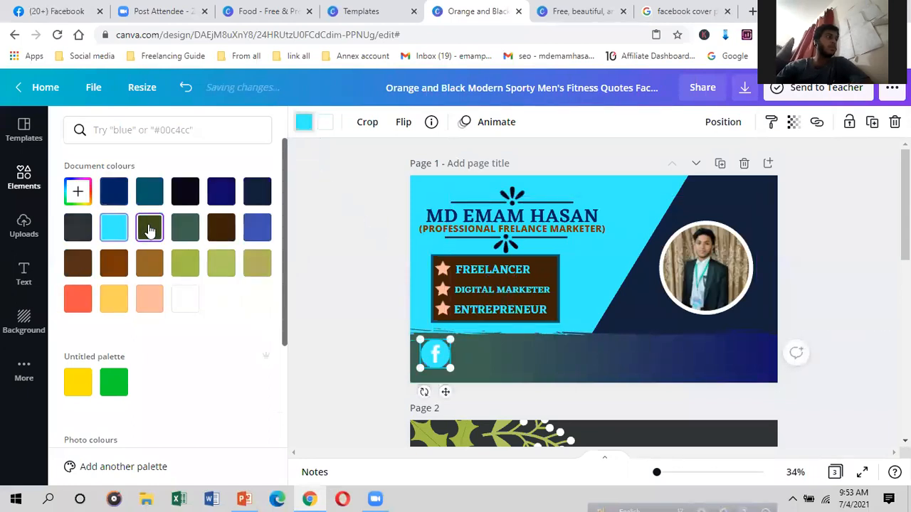
left_click(77, 190)
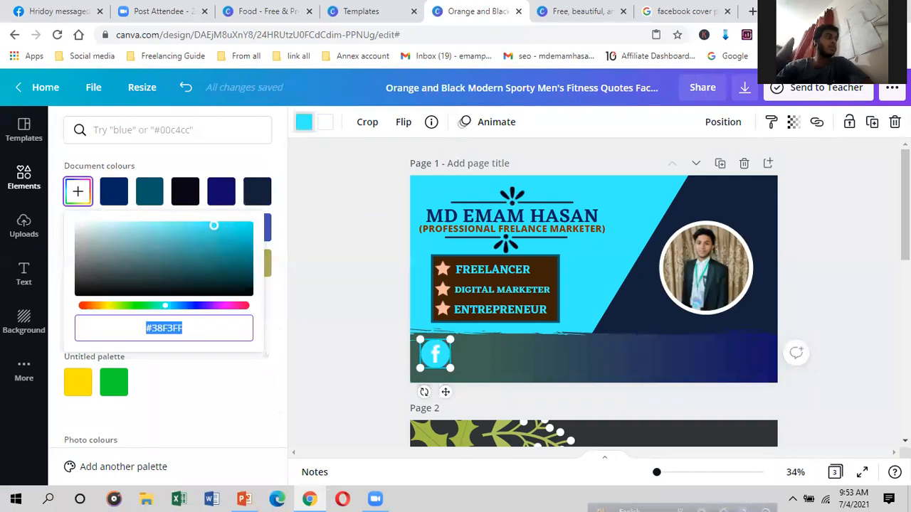
left_click(197, 270)
left_click_drag(198, 270, 201, 228)
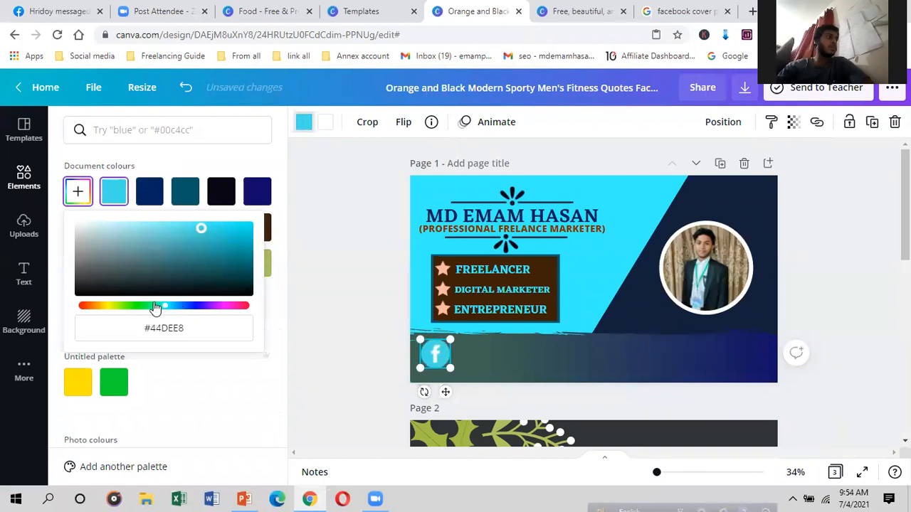
left_click(187, 306)
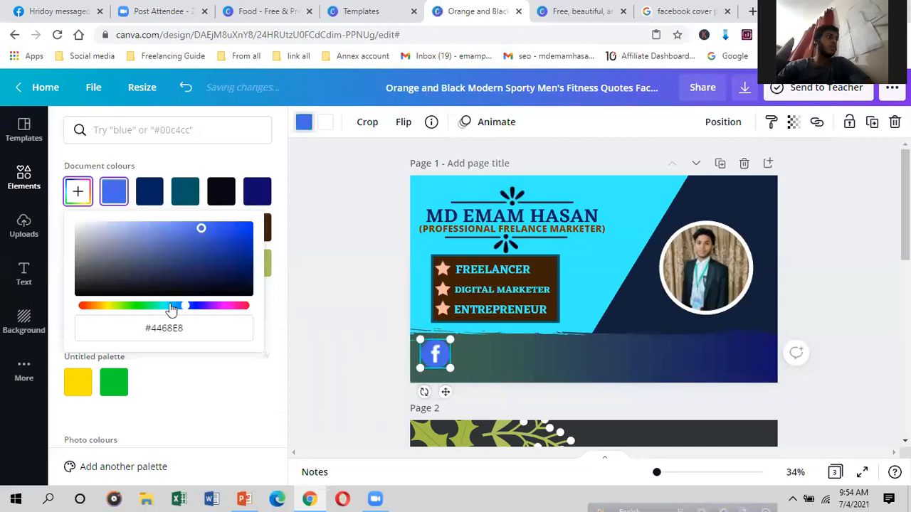
left_click(171, 308)
left_click(190, 307)
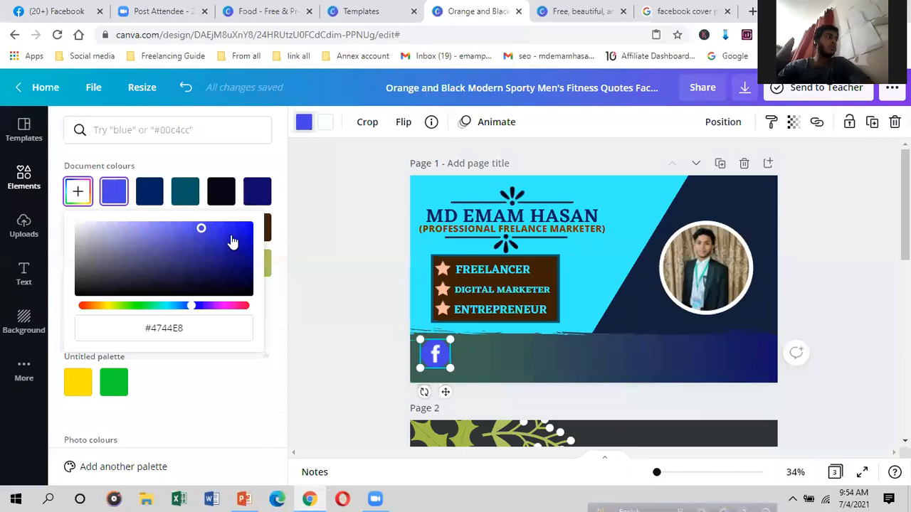
Step: Change the bottom brush strip's grey-green colour to dark olive
left_click(517, 377)
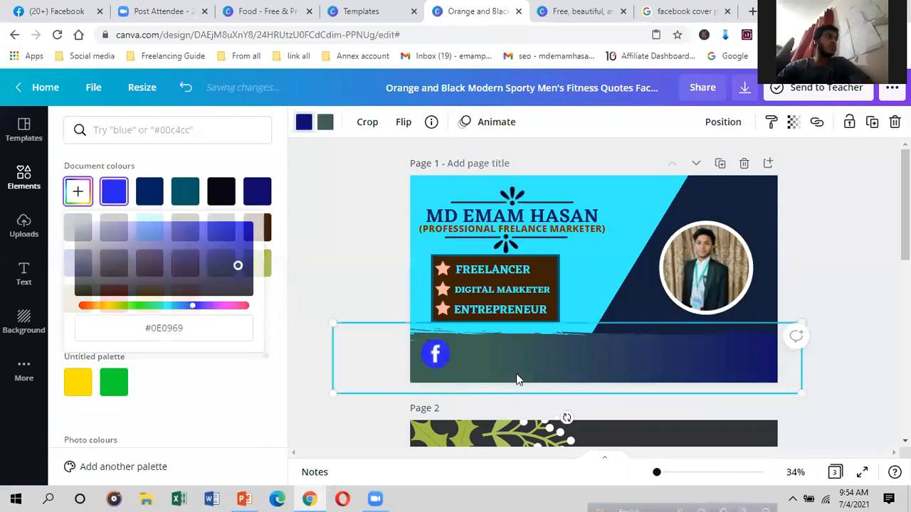
left_click(303, 125)
left_click(324, 125)
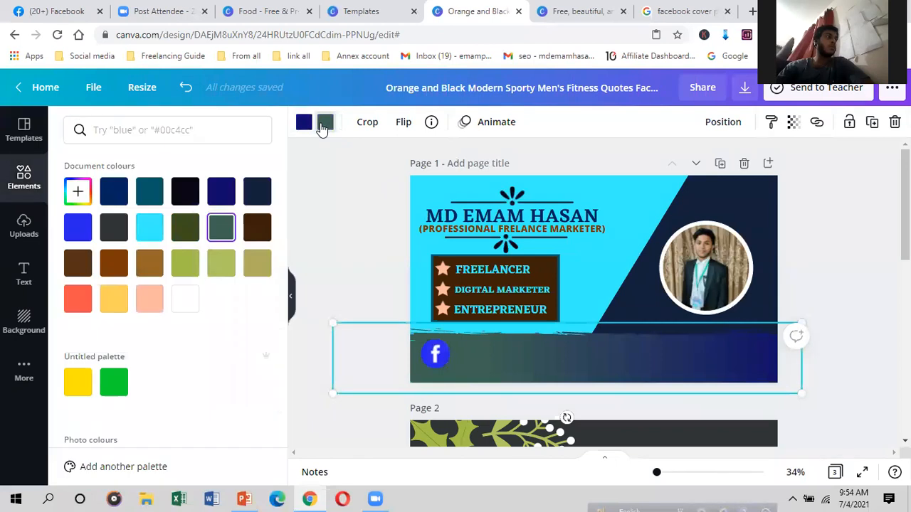
left_click(188, 233)
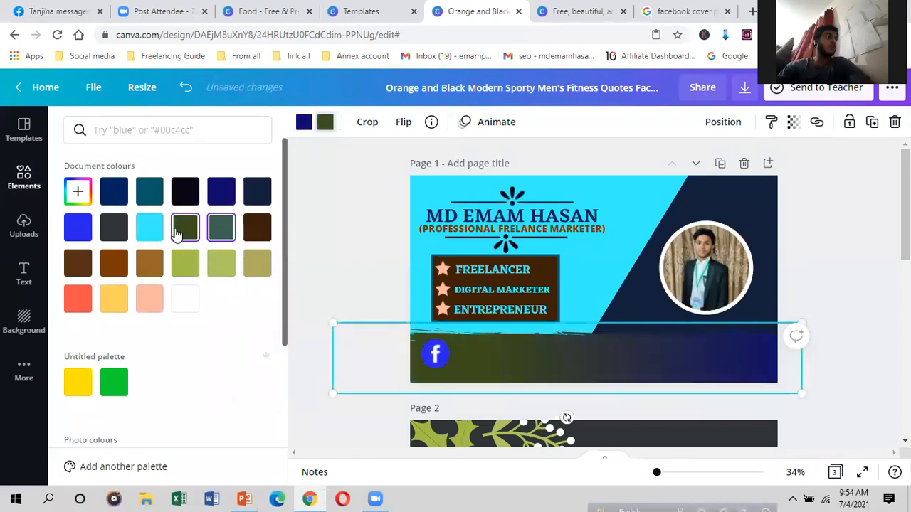
Step: Shrink the Facebook icon slightly and nudge the brush strip left and up
left_click(436, 354)
left_click_drag(450, 367, 443, 362)
left_click(486, 358)
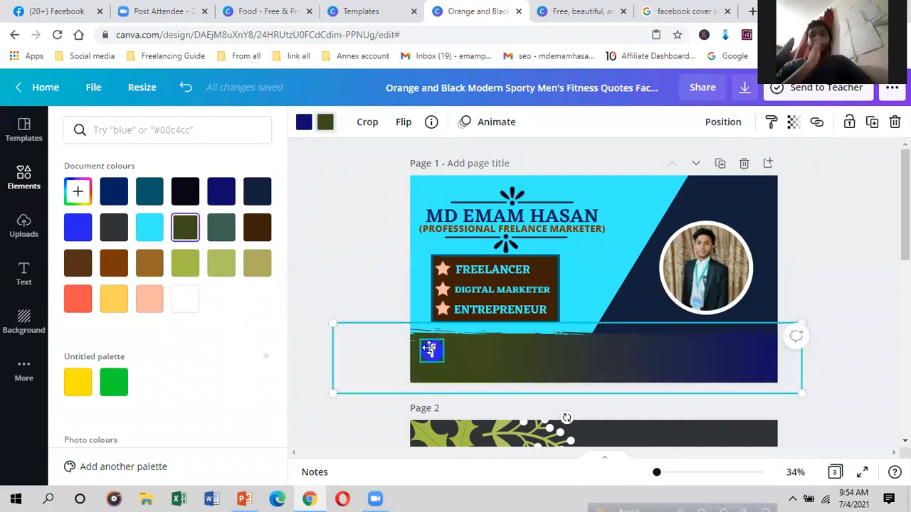
left_click_drag(555, 358, 549, 358)
left_click_drag(699, 368, 684, 358)
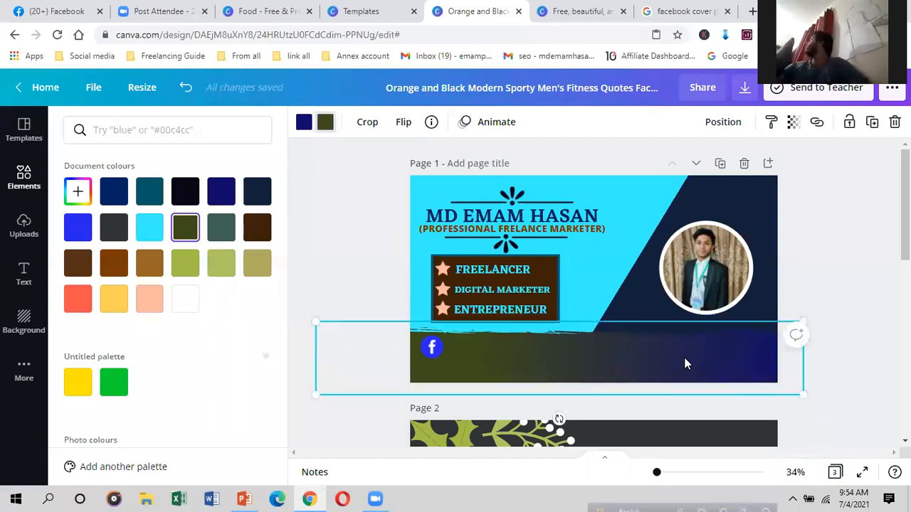
left_click_drag(627, 348, 615, 349)
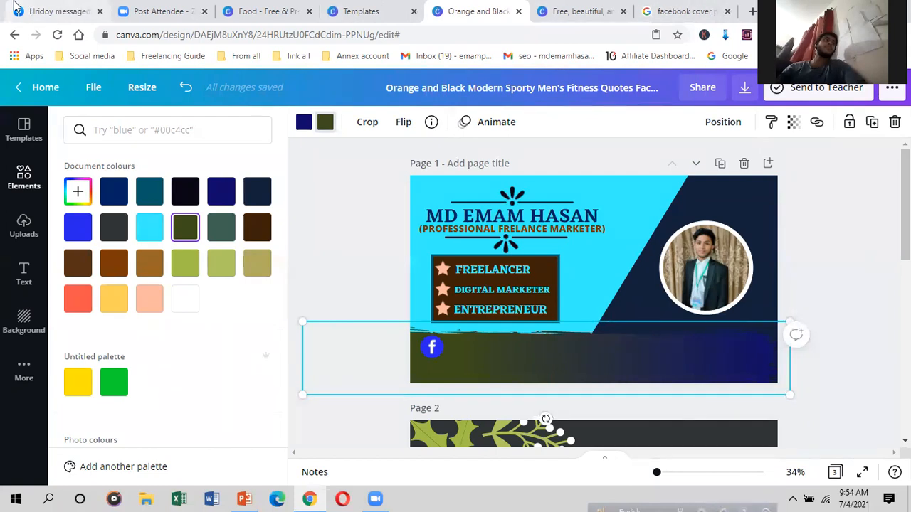
Step: In the Facebook tab, reload the feed and dismiss the group chat and live video popups
left_click(60, 11)
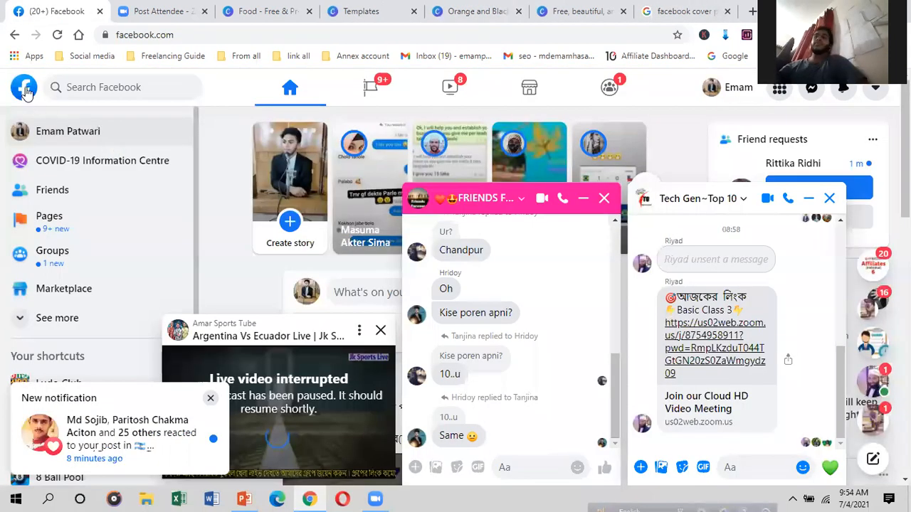
left_click(27, 94)
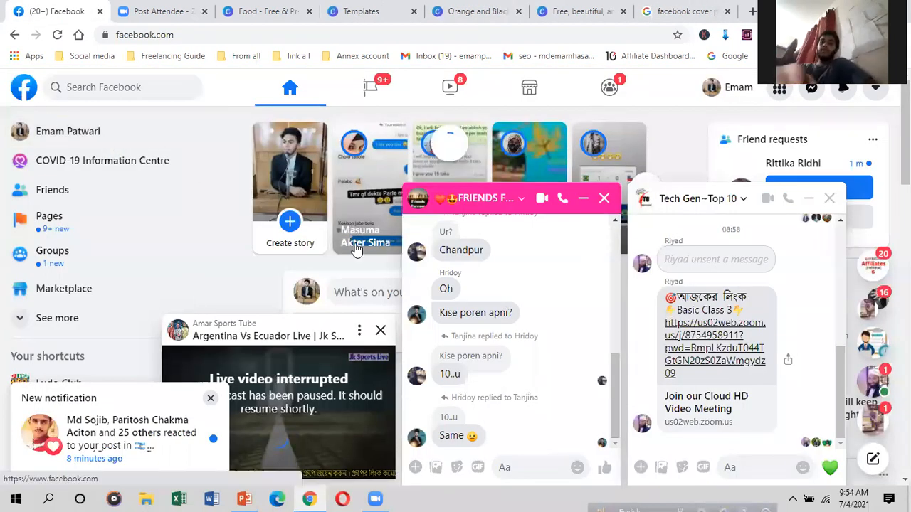
left_click(584, 200)
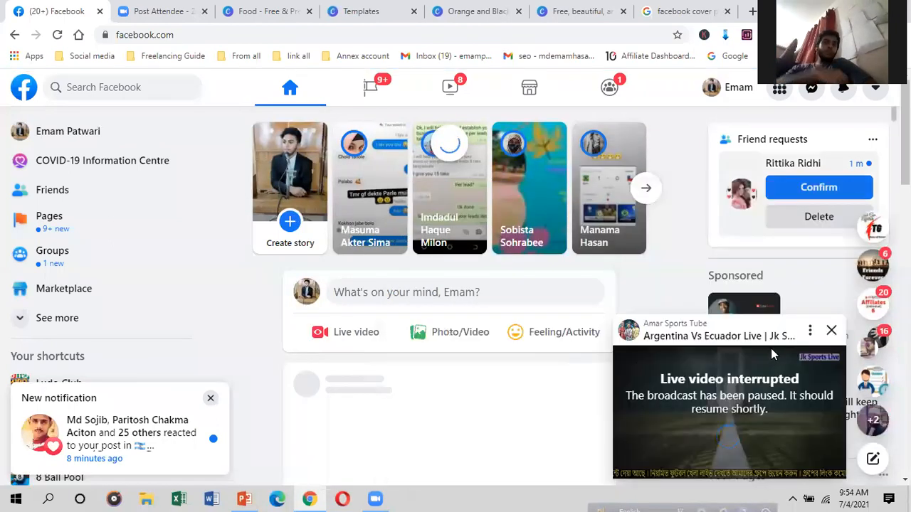
left_click(830, 331)
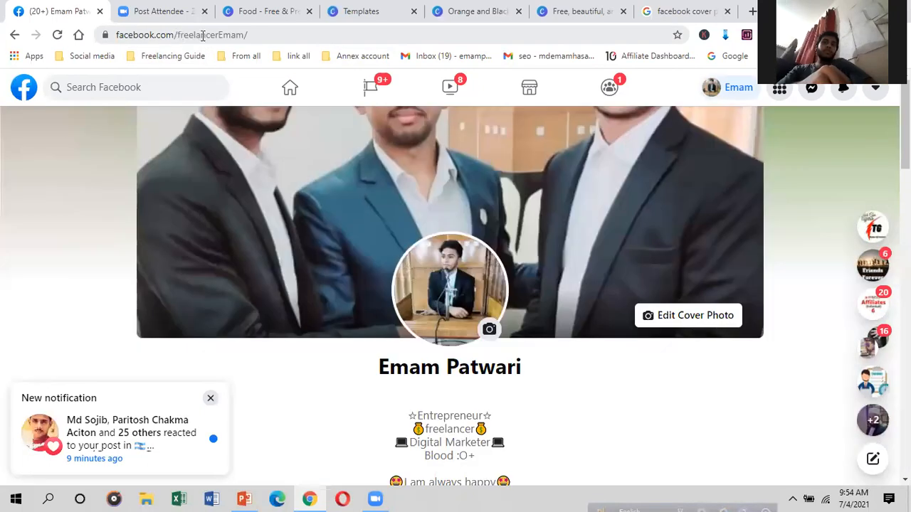
Step: Copy the profile username from the Facebook address bar
double_click(262, 35)
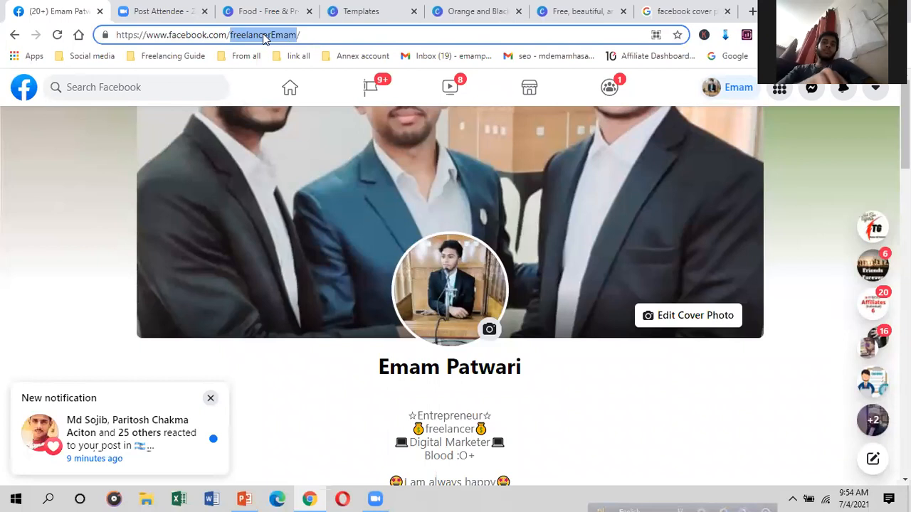
right_click(269, 37)
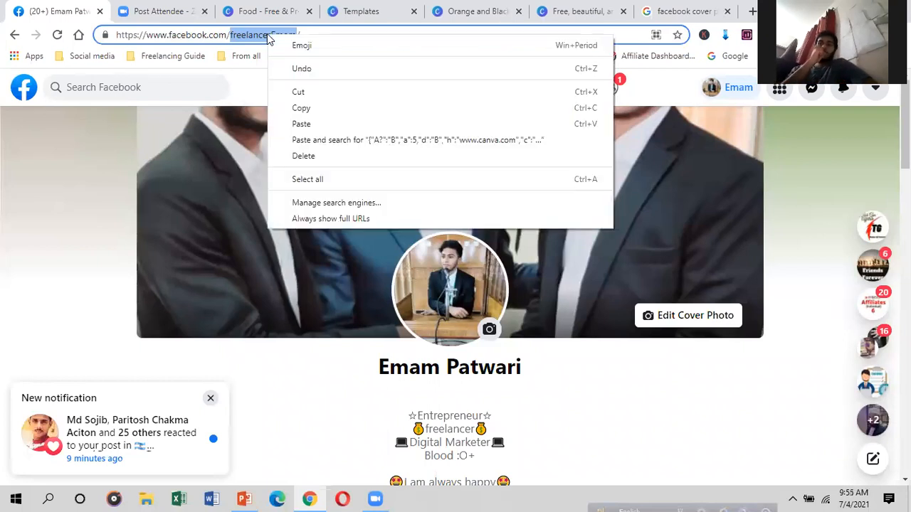
left_click(302, 109)
left_click(683, 11)
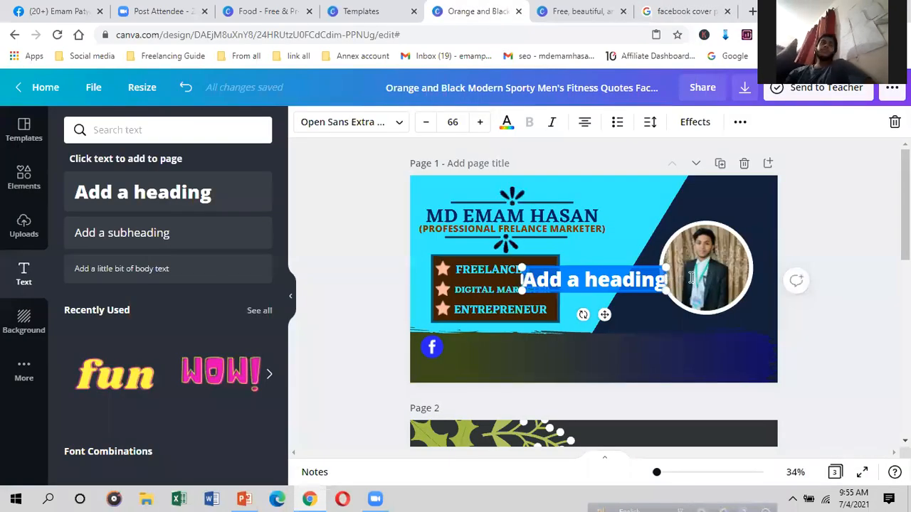
Step: Paste the copied username into the heading and set it to Eczar SemiBold
right_click(625, 280)
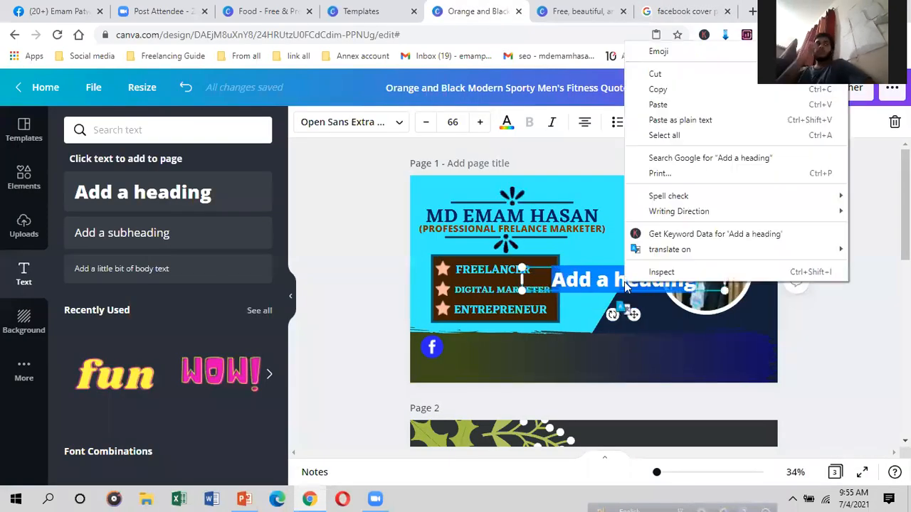
left_click(650, 105)
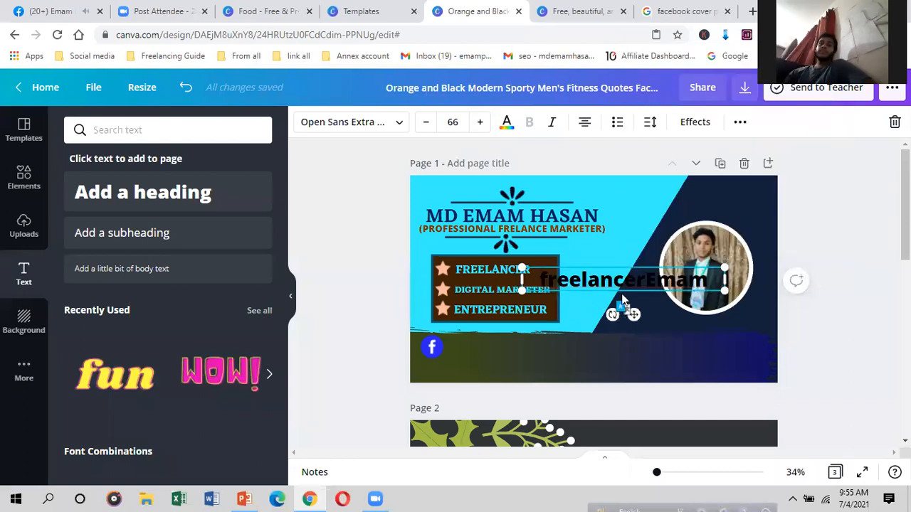
left_click(398, 122)
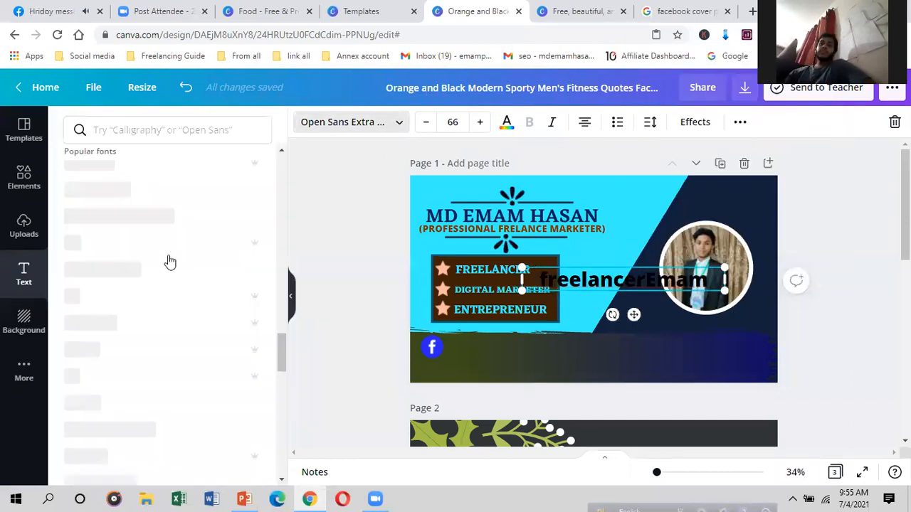
left_click(127, 269)
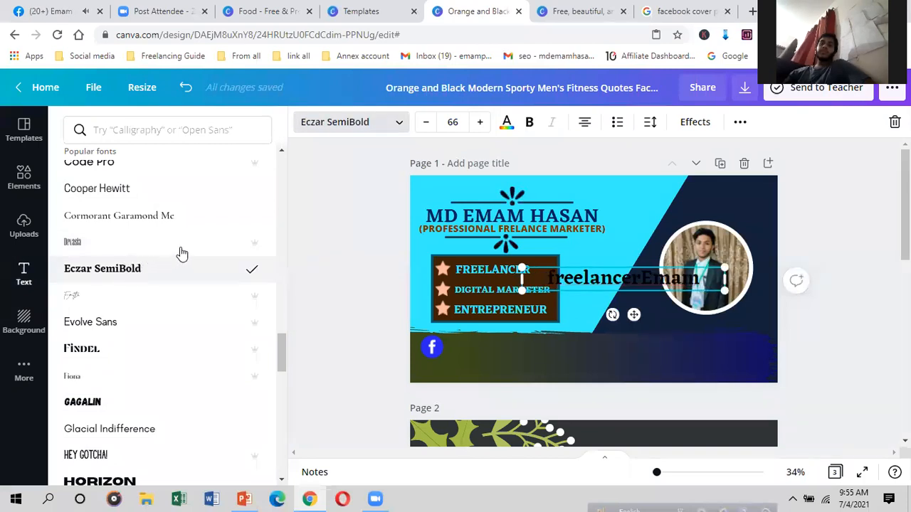
Step: Move the username beside the Facebook icon in the bottom strip and colour it light orange
left_click(507, 122)
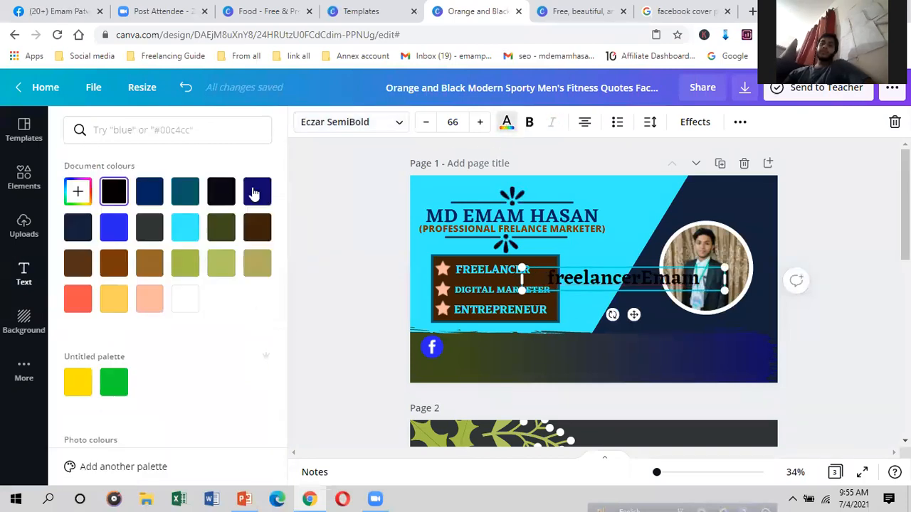
left_click(185, 227)
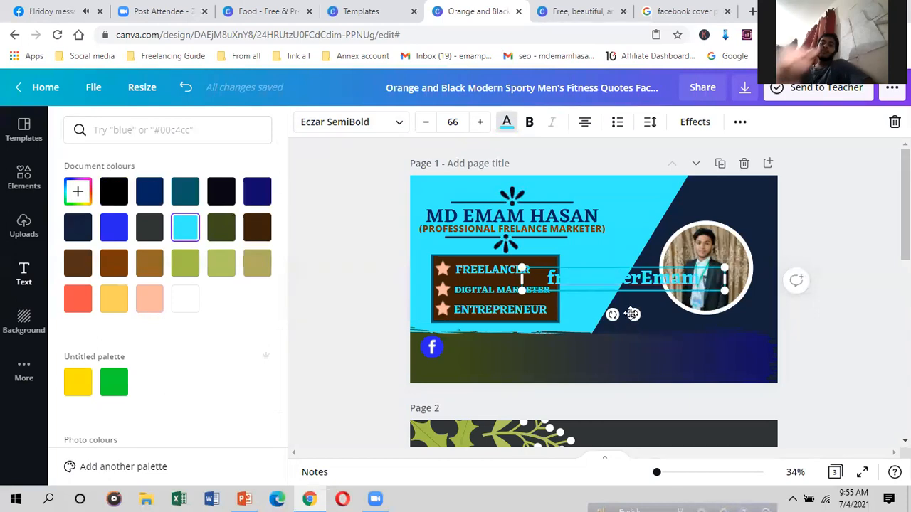
left_click_drag(639, 314, 551, 382)
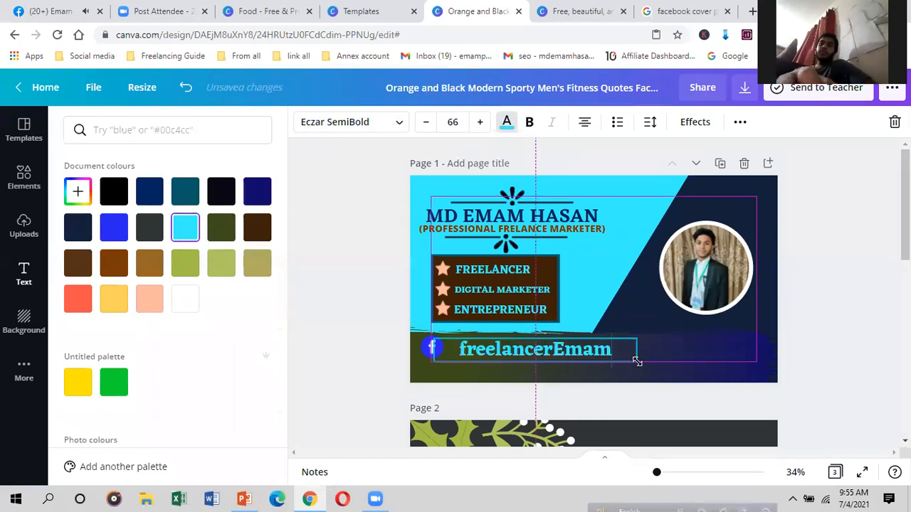
left_click(506, 124)
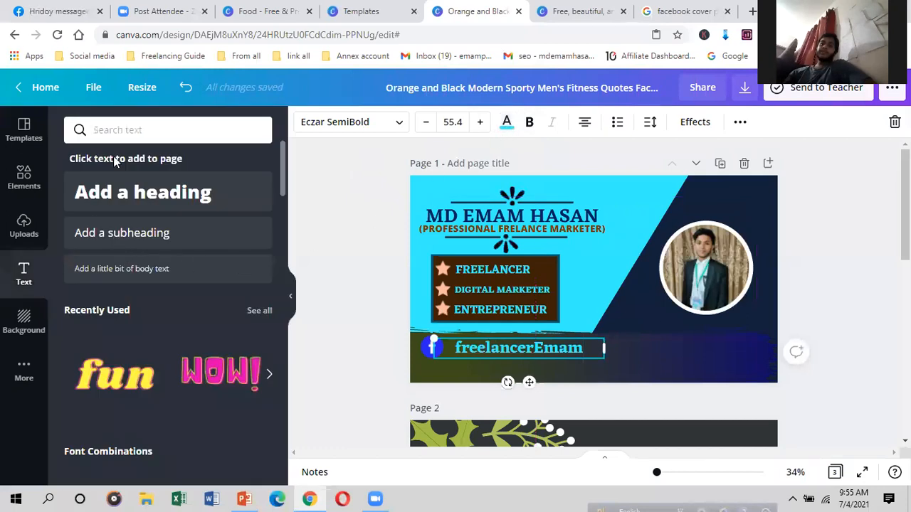
left_click(507, 122)
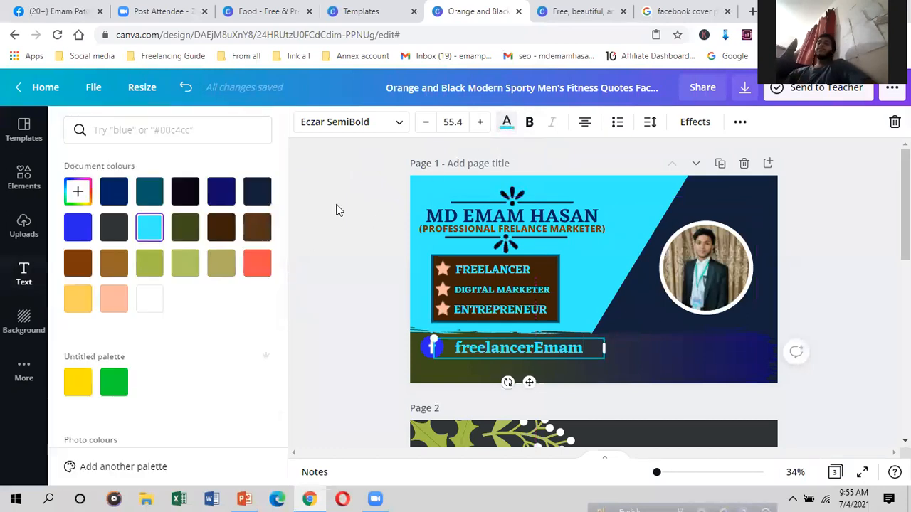
left_click(77, 297)
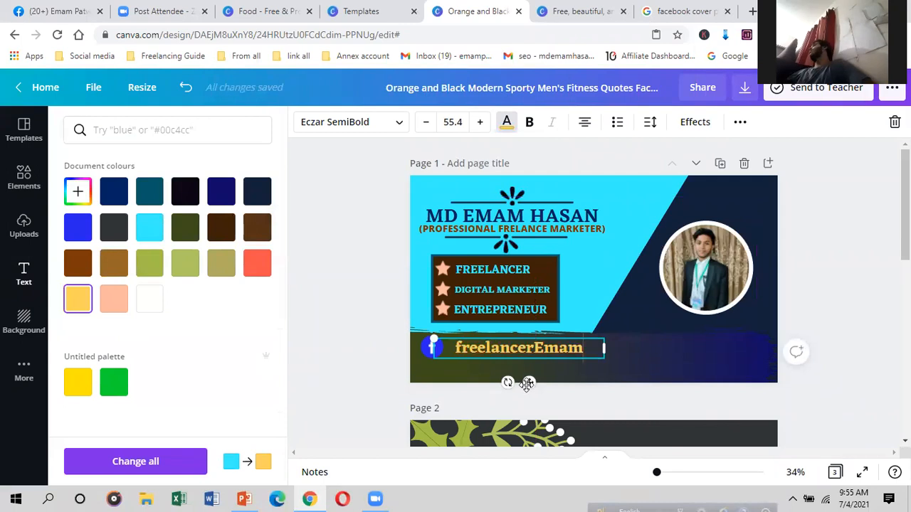
left_click(630, 353)
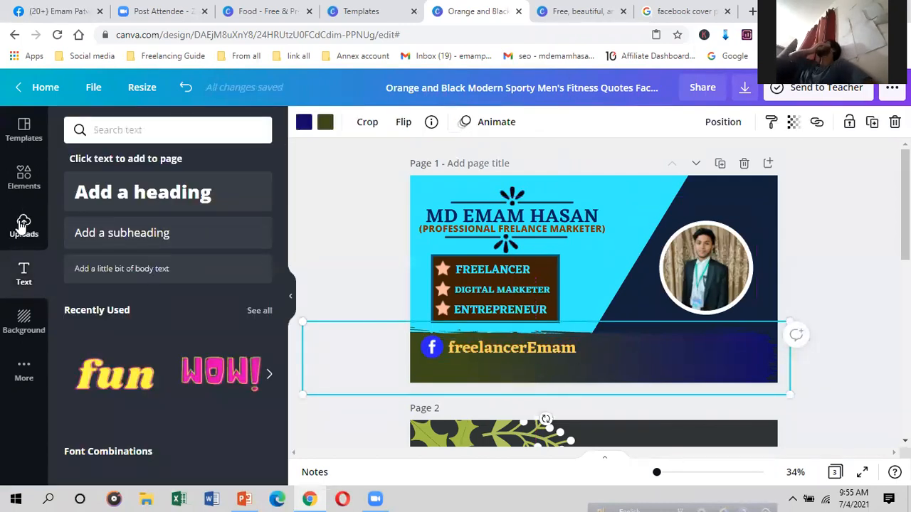
Step: Add an Instagram icon from the facebook results and place it below the Facebook icon
left_click(24, 178)
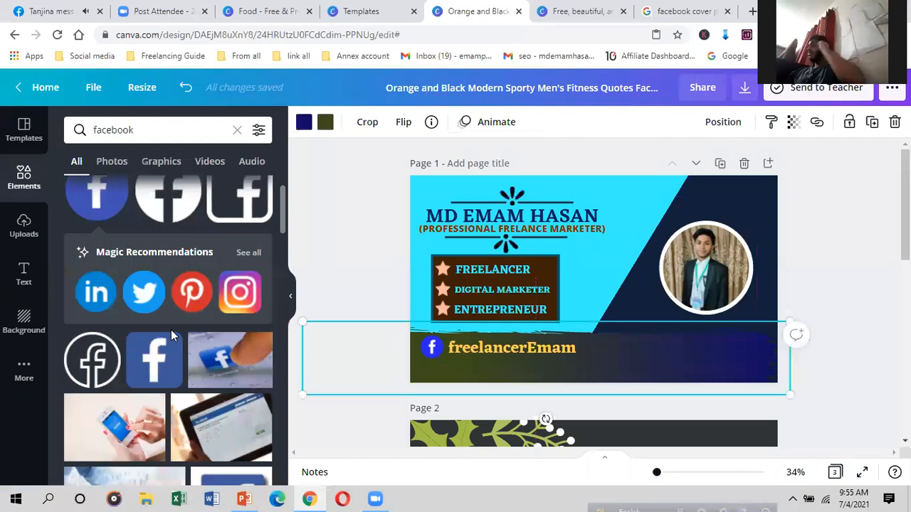
left_click(234, 292)
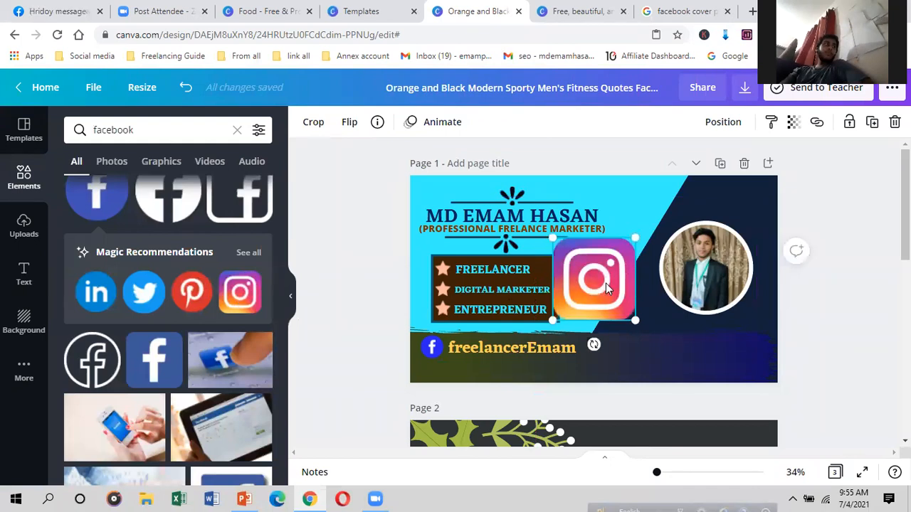
left_click_drag(624, 284, 431, 374)
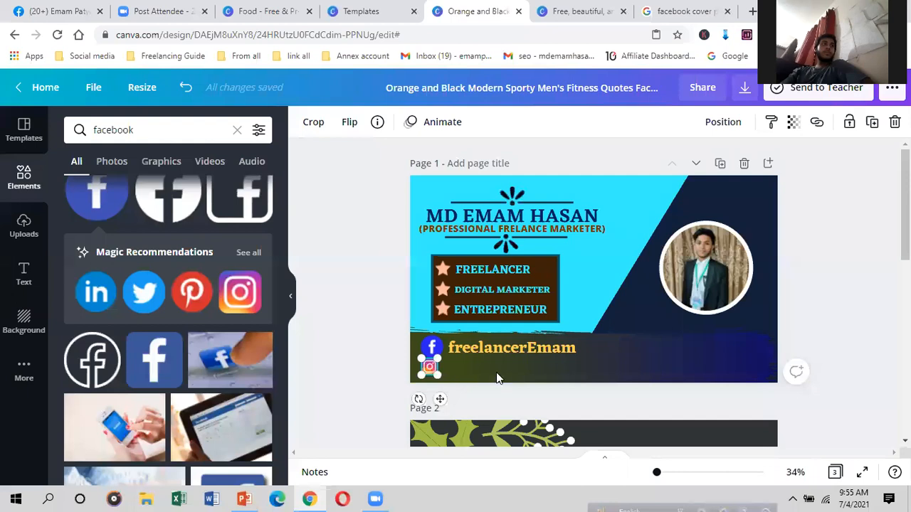
left_click(359, 340)
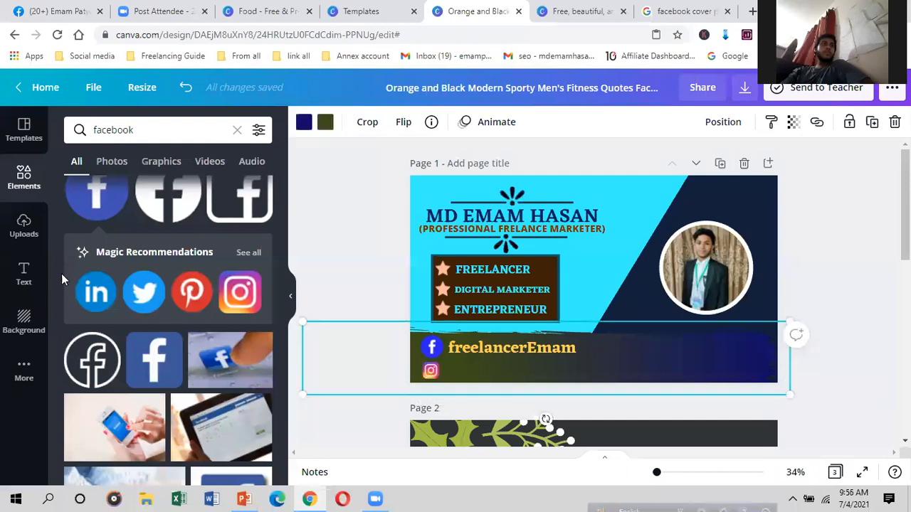
left_click(19, 273)
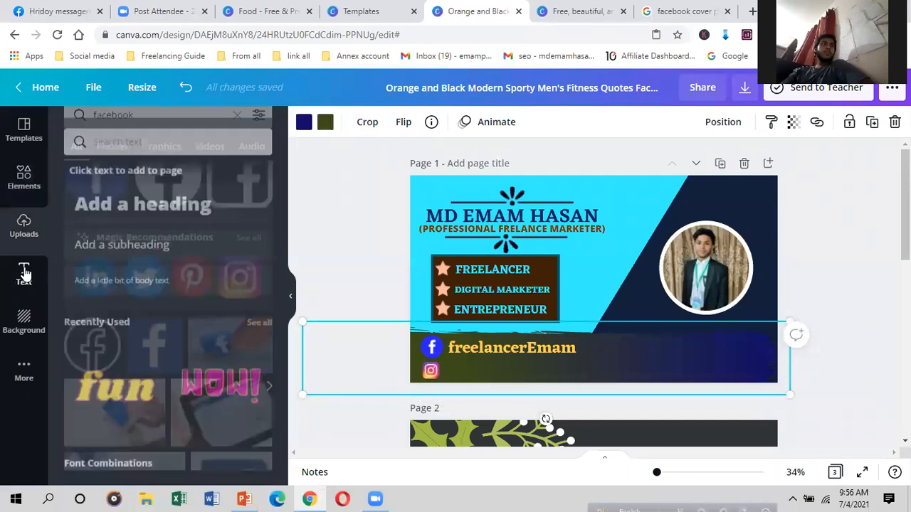
Step: Add a heading with the Instagram handle in Eczar SemiBold at a smaller size
left_click(182, 195)
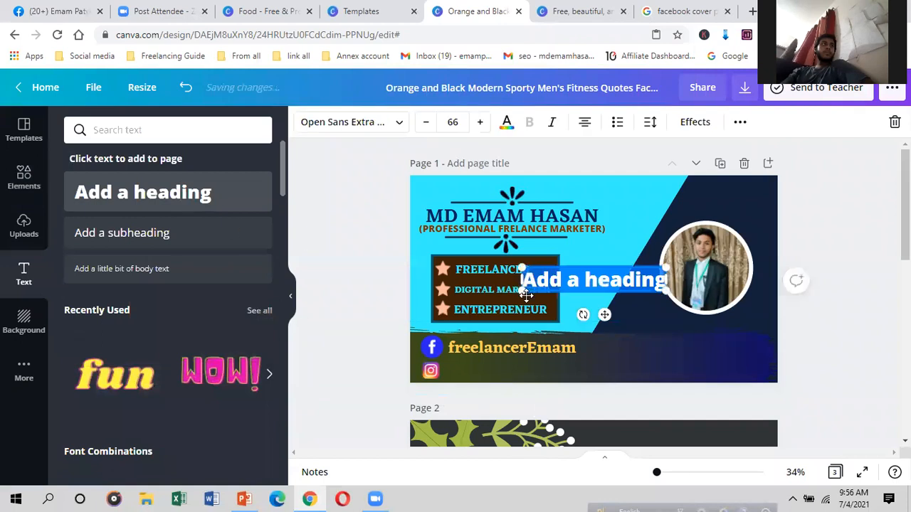
type("EM")
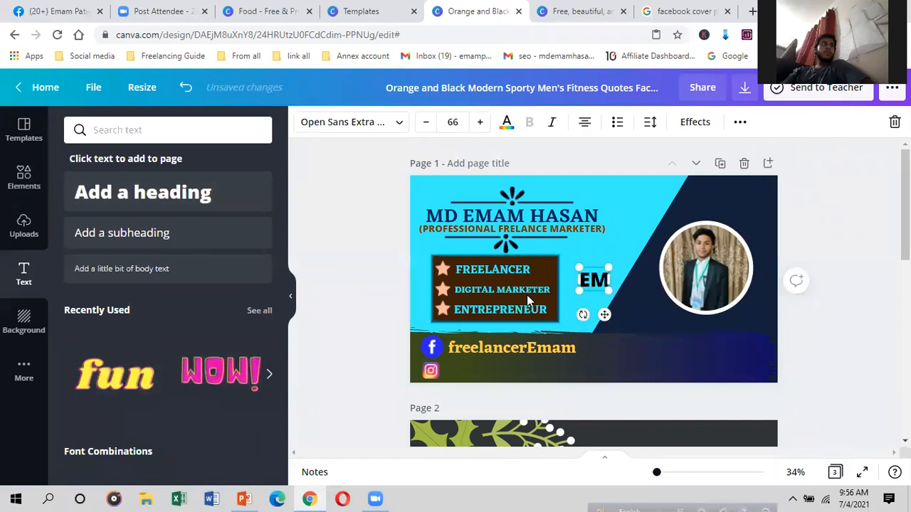
type("AM60")
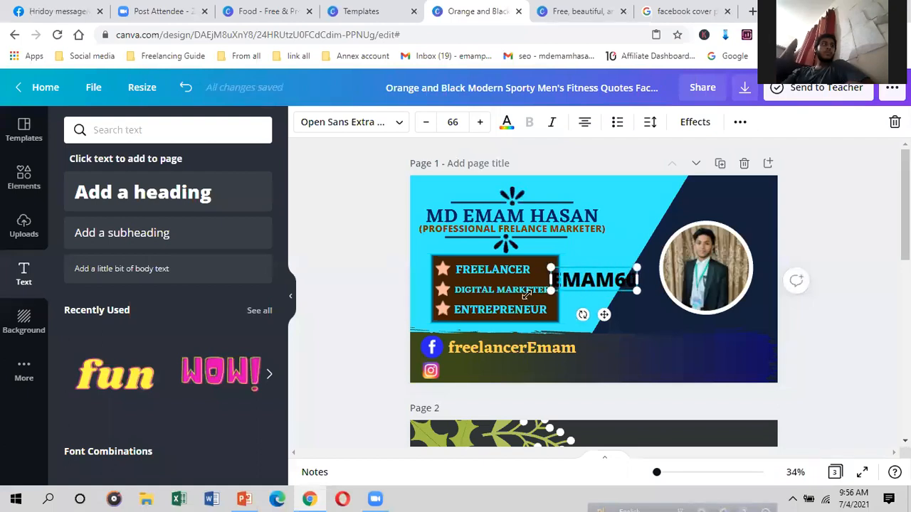
type("3")
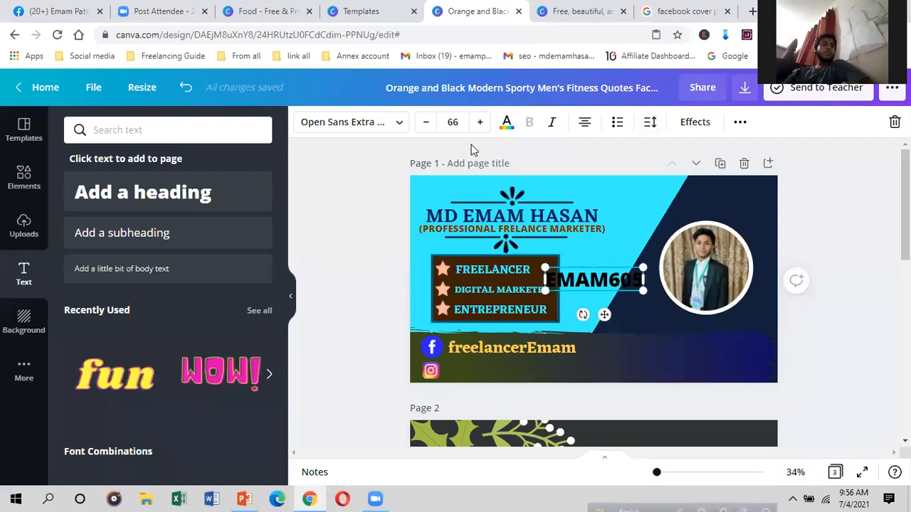
left_click(397, 122)
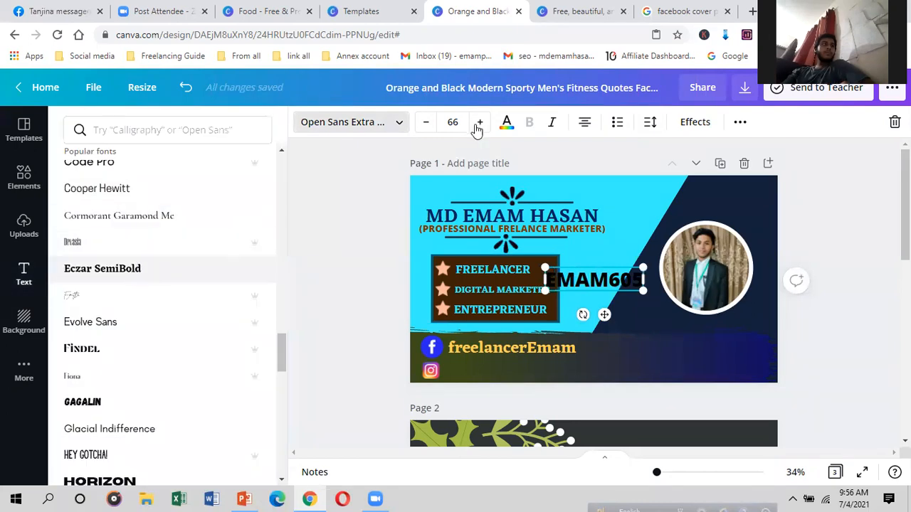
left_click(424, 122)
left_click(424, 122)
left_click(424, 122)
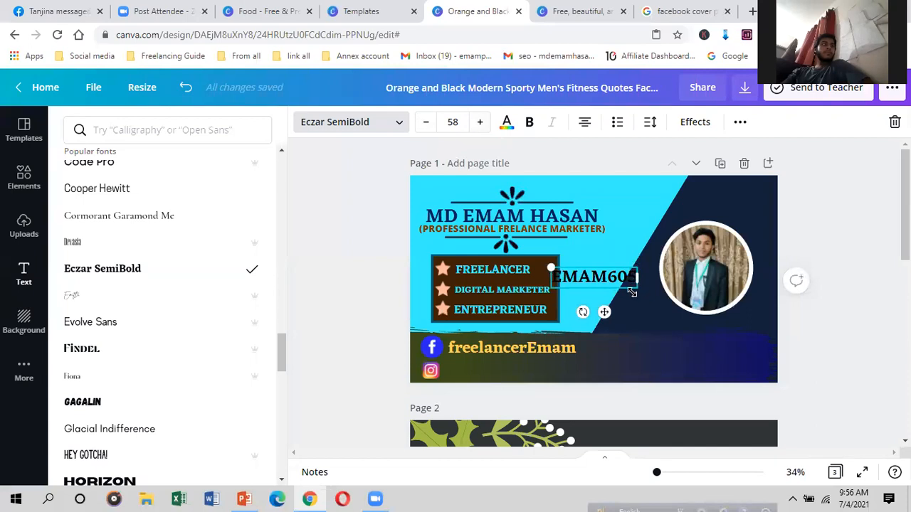
left_click_drag(635, 287, 626, 281)
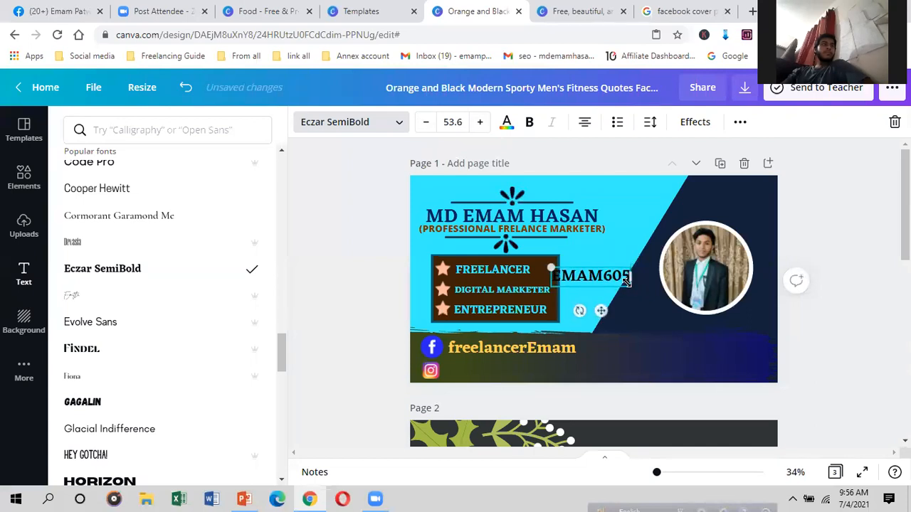
Step: Colour the Instagram handle yellow and place it beside the Instagram icon
left_click(505, 124)
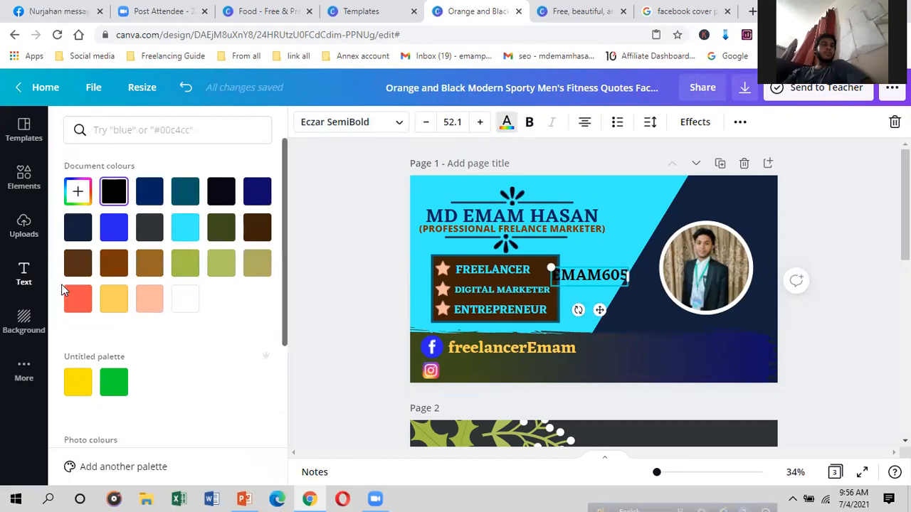
left_click(103, 301)
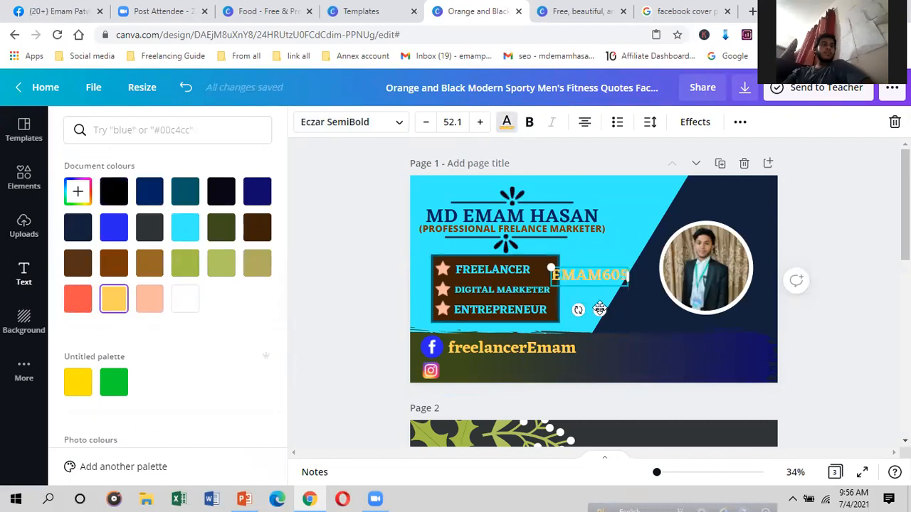
left_click_drag(599, 310, 494, 402)
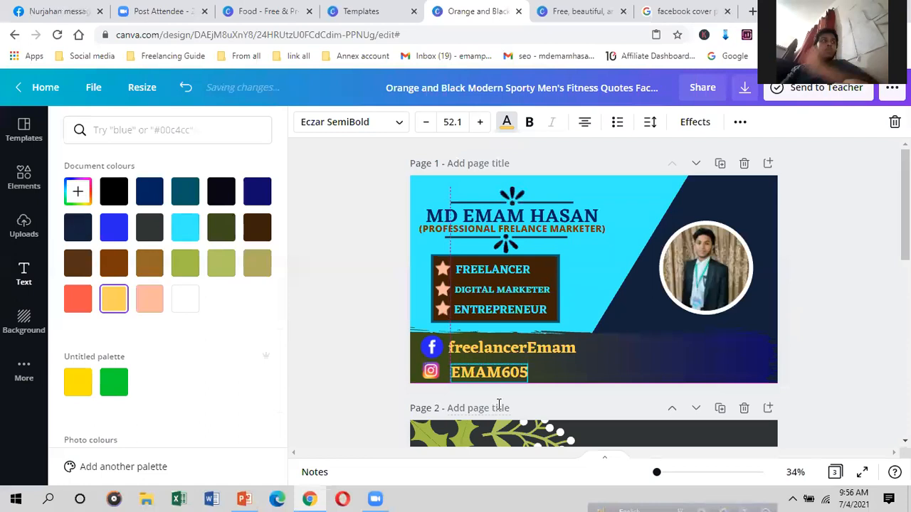
left_click(611, 356)
left_click(592, 355)
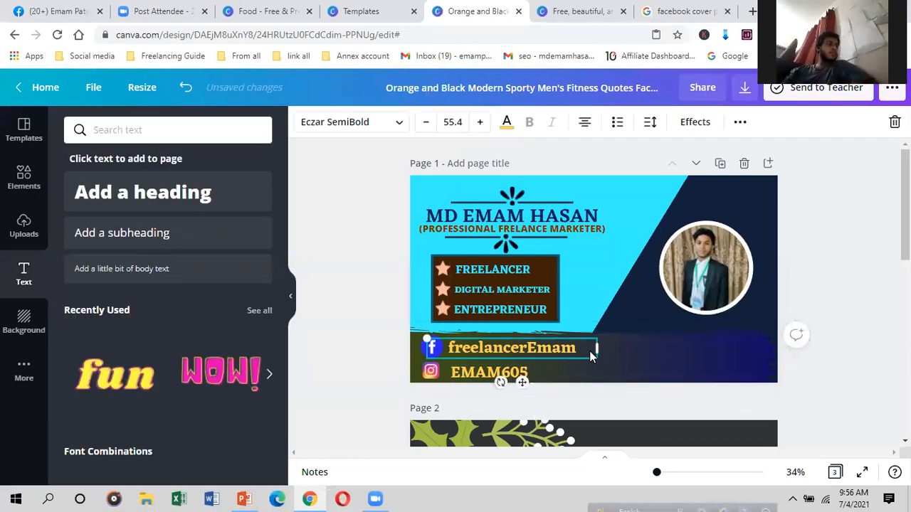
Step: Replace the facebook element search with a search for 'LINS'
left_click(631, 351)
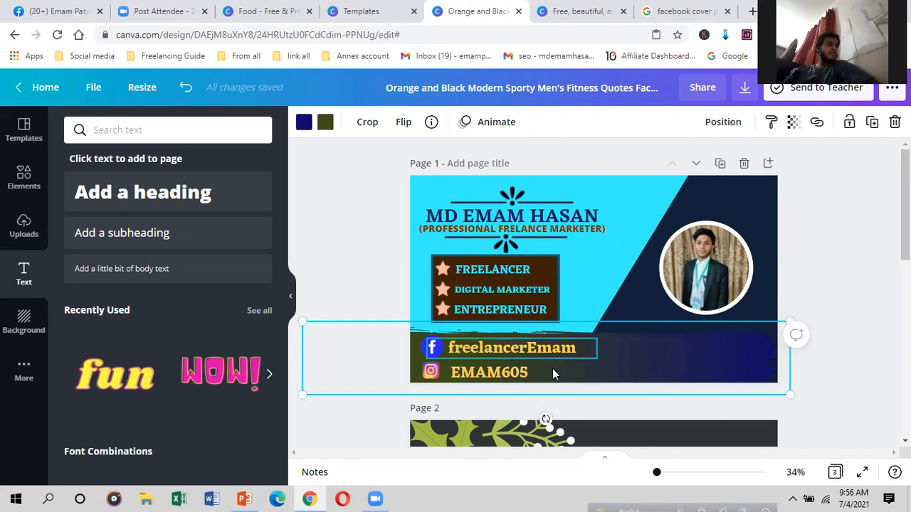
scroll(167, 402, "down", 1)
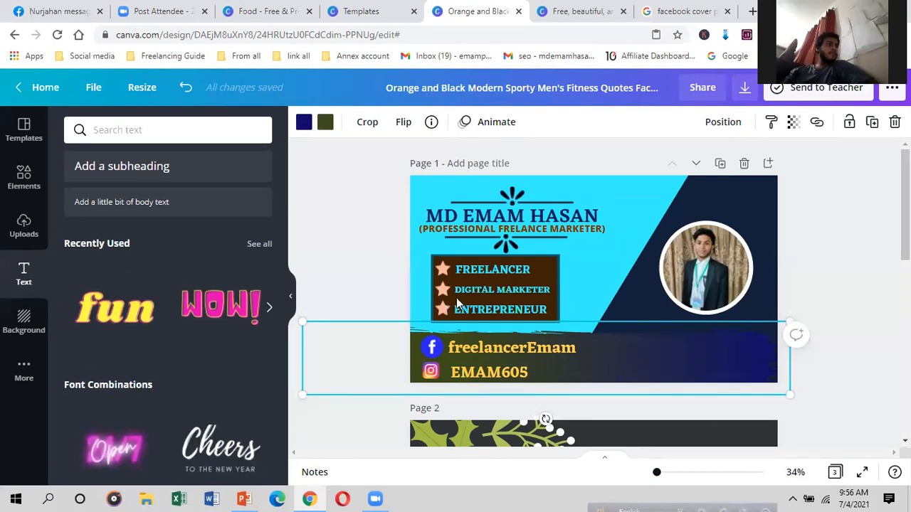
scroll(400, 345, "down", 1)
left_click(24, 177)
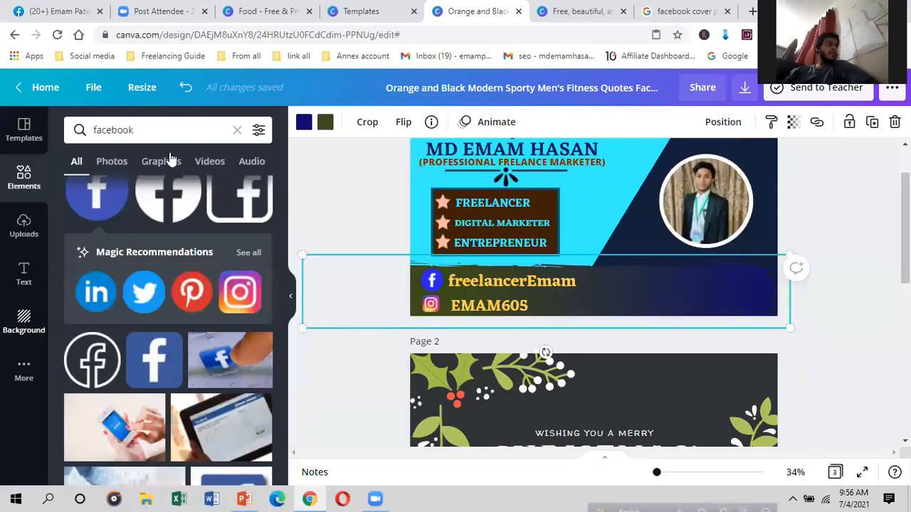
left_click(237, 131)
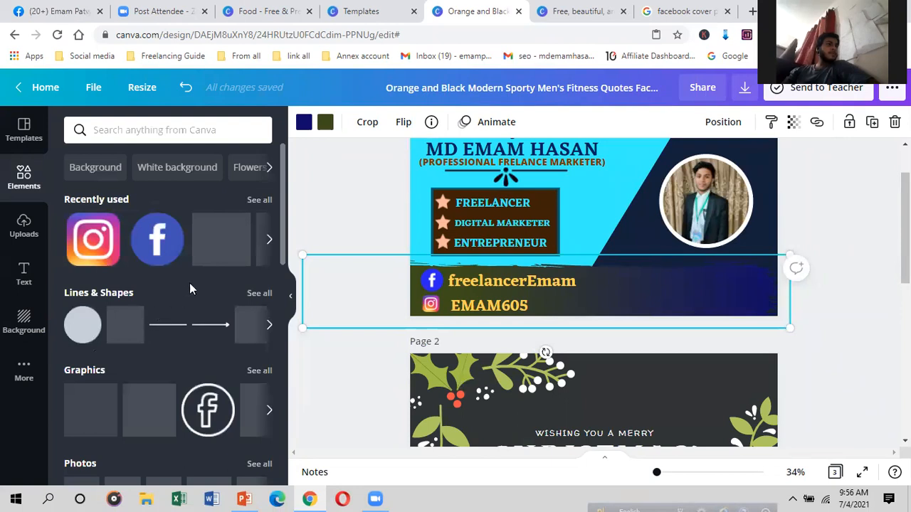
scroll(190, 288, "down", 1)
scroll(188, 363, "down", 5)
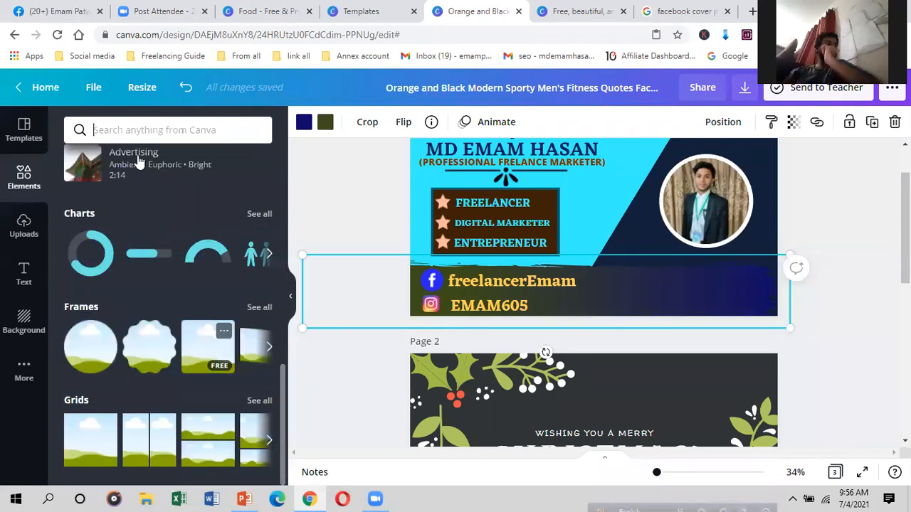
scroll(215, 189, "up", 6)
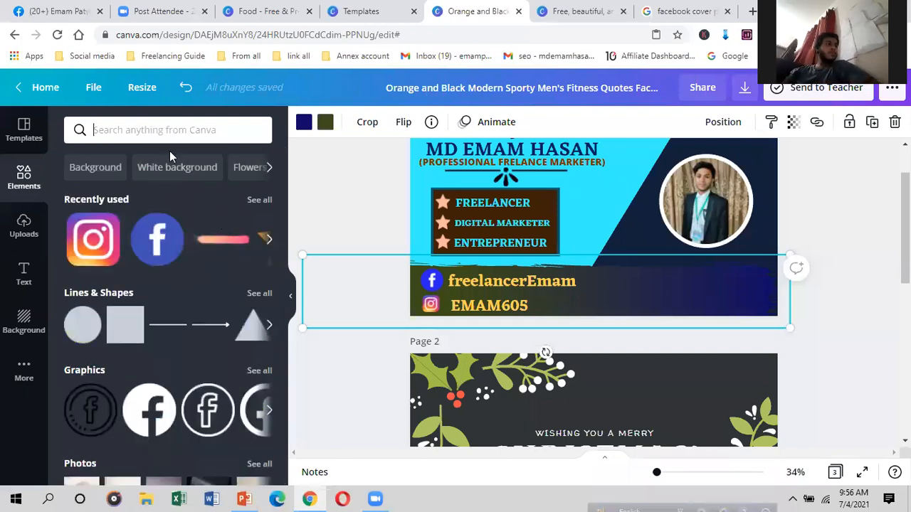
type("LI")
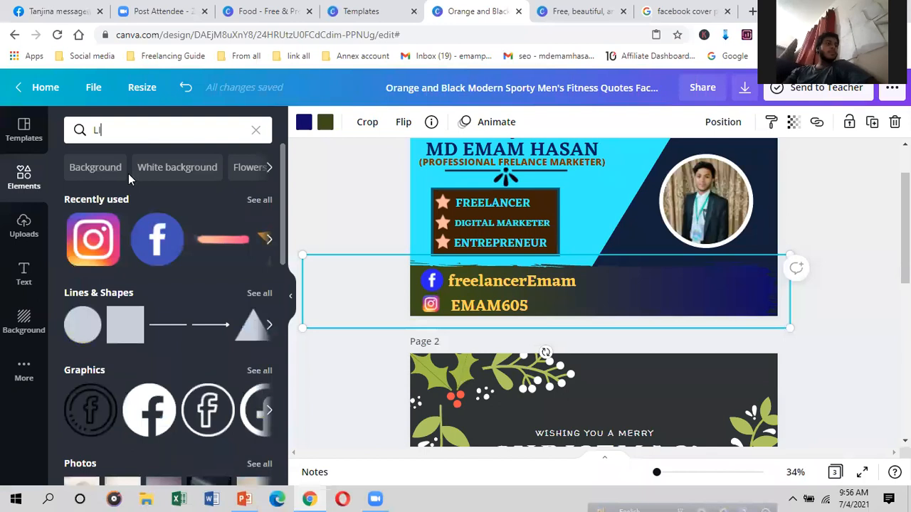
type("NS")
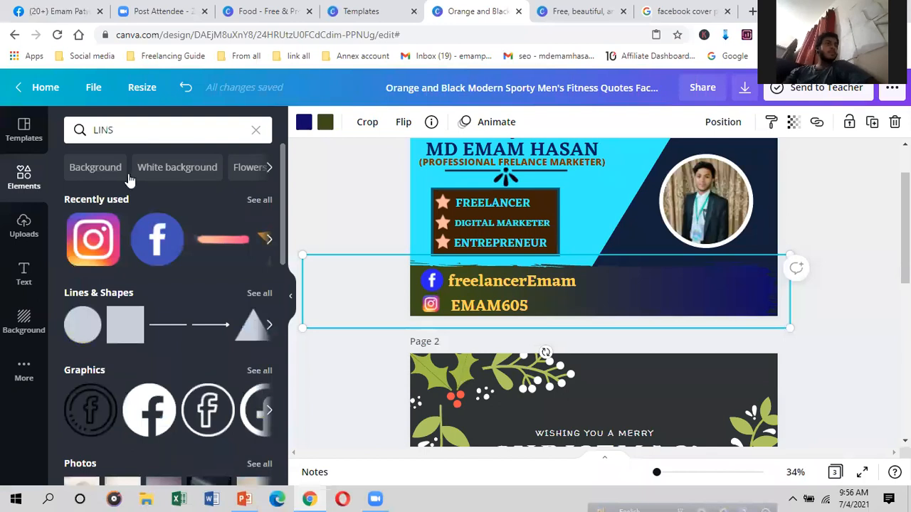
key("Return")
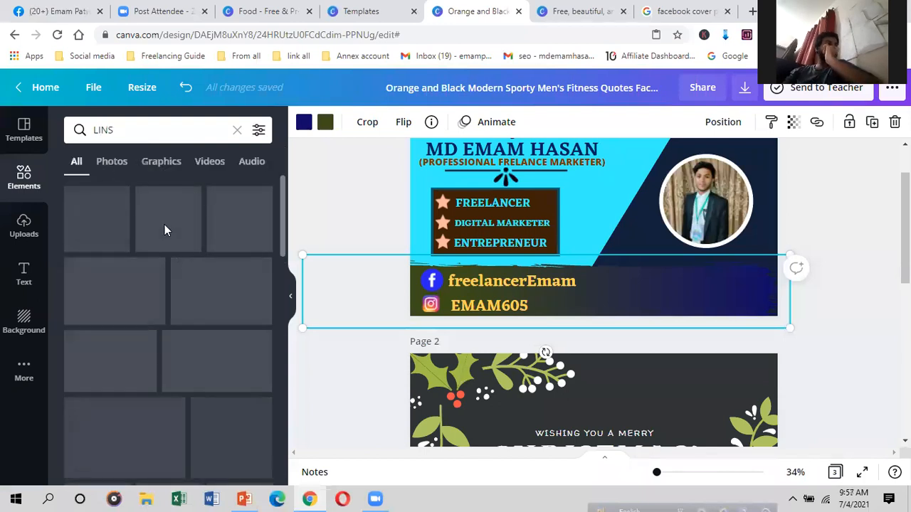
Step: Search elements for 'line' and add the dotted line graphic to the cover
scroll(143, 329, "down", 1)
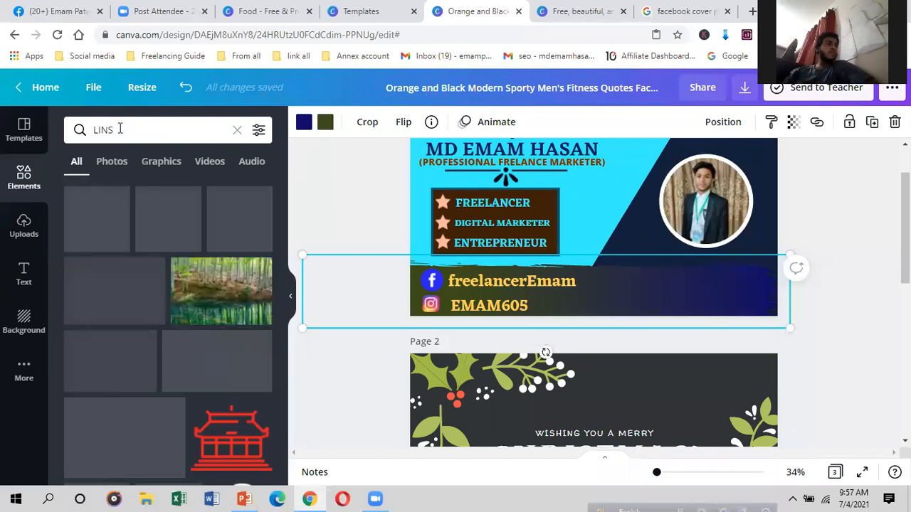
left_click(104, 235)
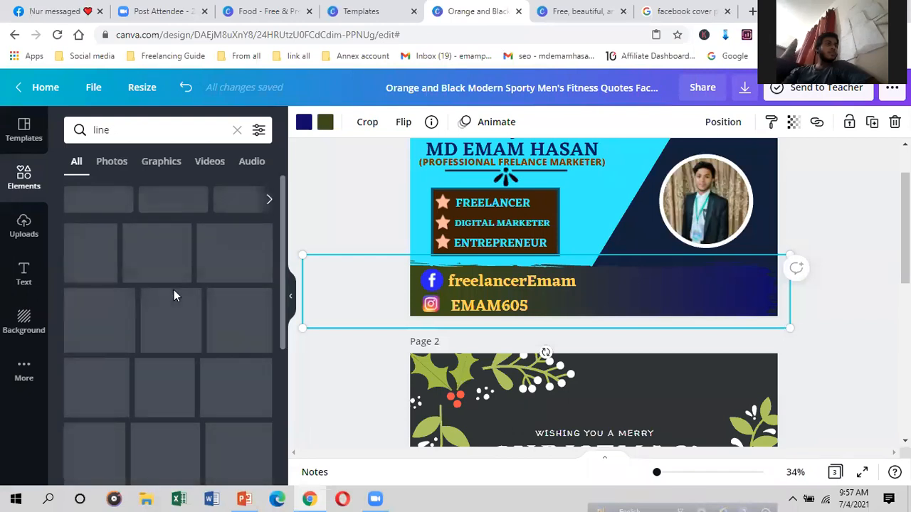
scroll(178, 292, "down", 1)
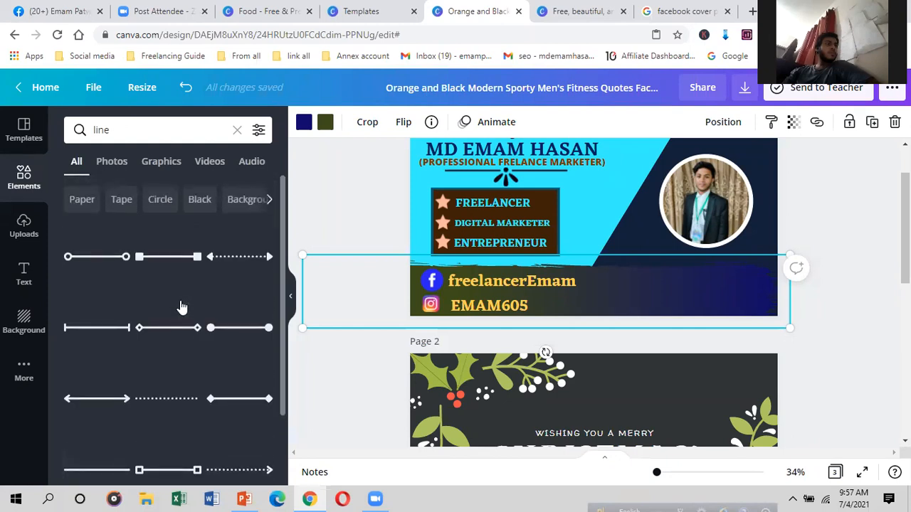
scroll(211, 322, "down", 1)
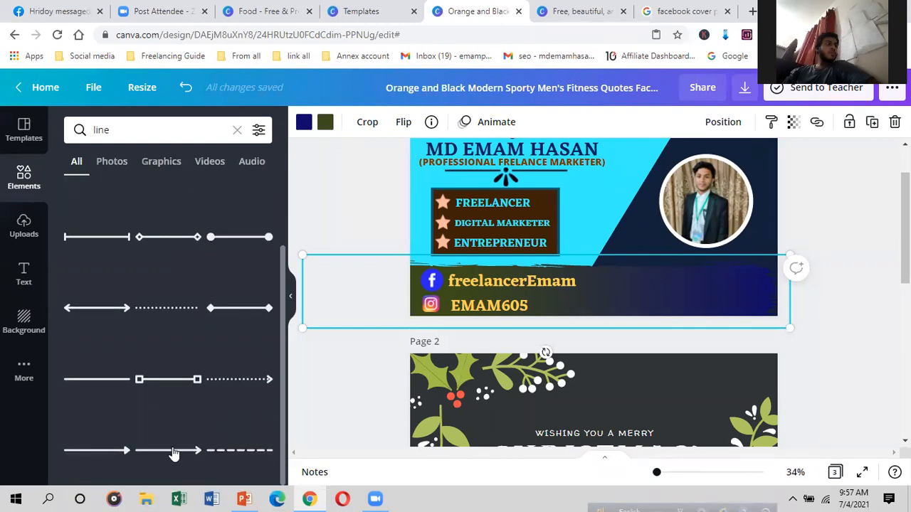
left_click(178, 307)
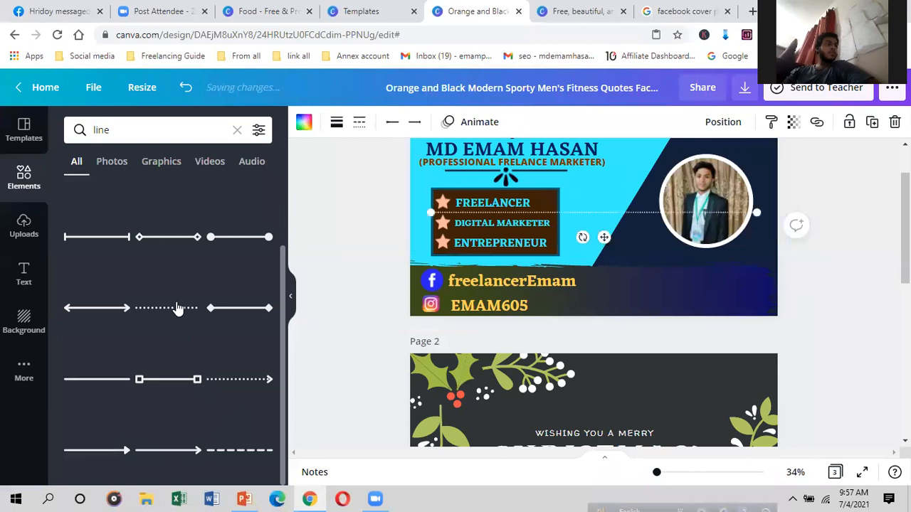
Step: Give the line weight 42 and a solid style, and shorten it
left_click(336, 123)
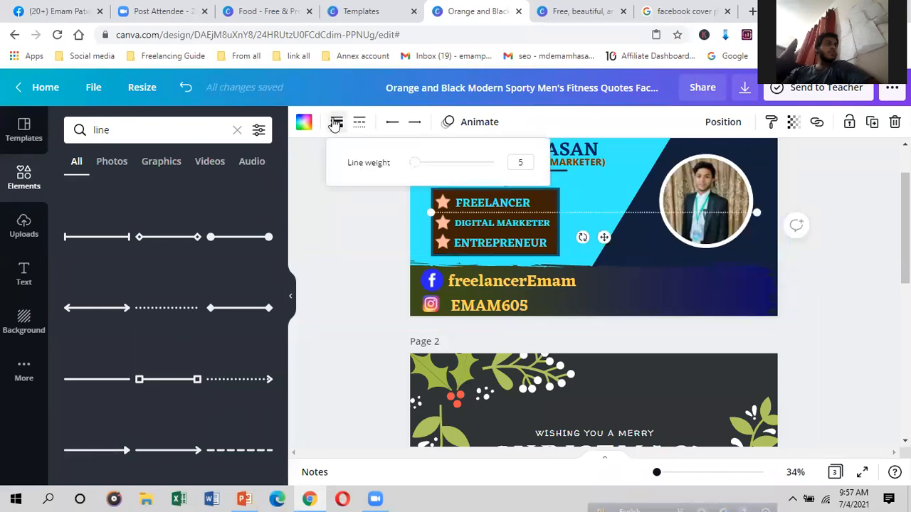
left_click_drag(417, 163, 480, 163)
left_click_drag(433, 208, 584, 208)
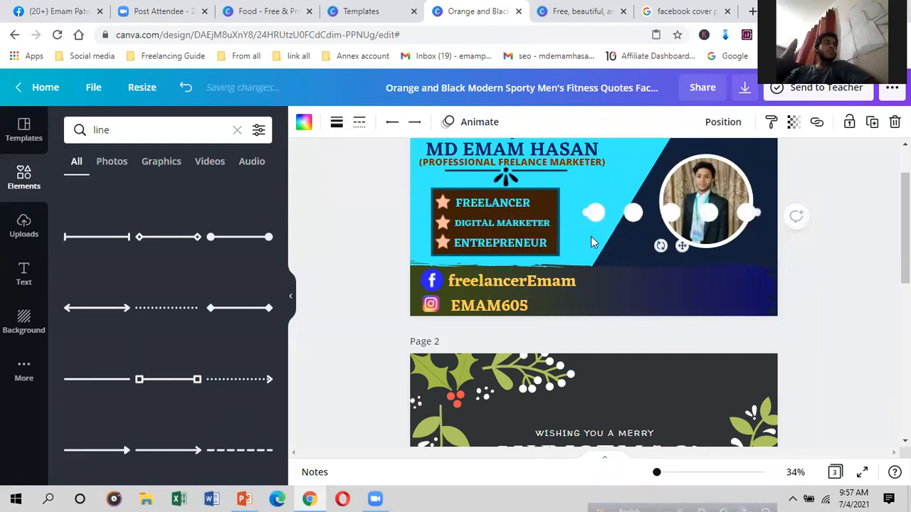
left_click(361, 124)
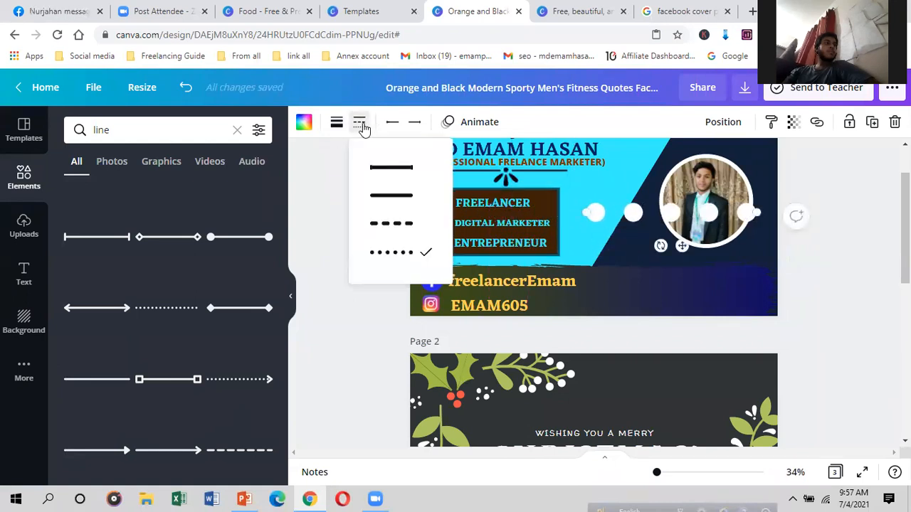
left_click(399, 200)
left_click(408, 223)
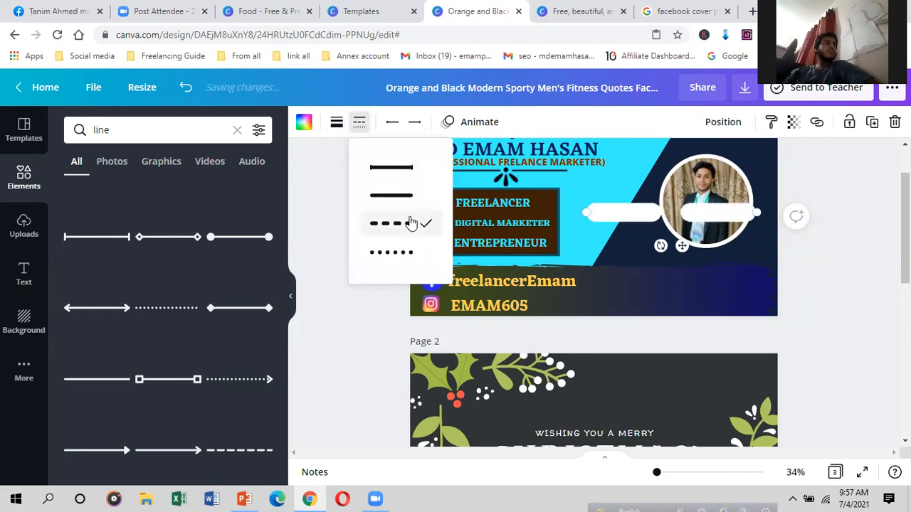
left_click(413, 196)
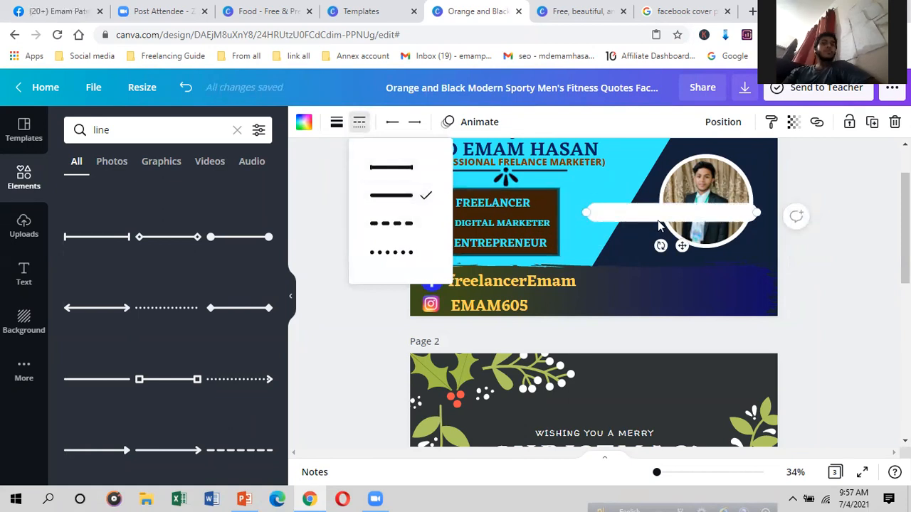
Step: Shorten the line further, rotate it vertical, and move it into the contact strip
left_click_drag(586, 212, 670, 209)
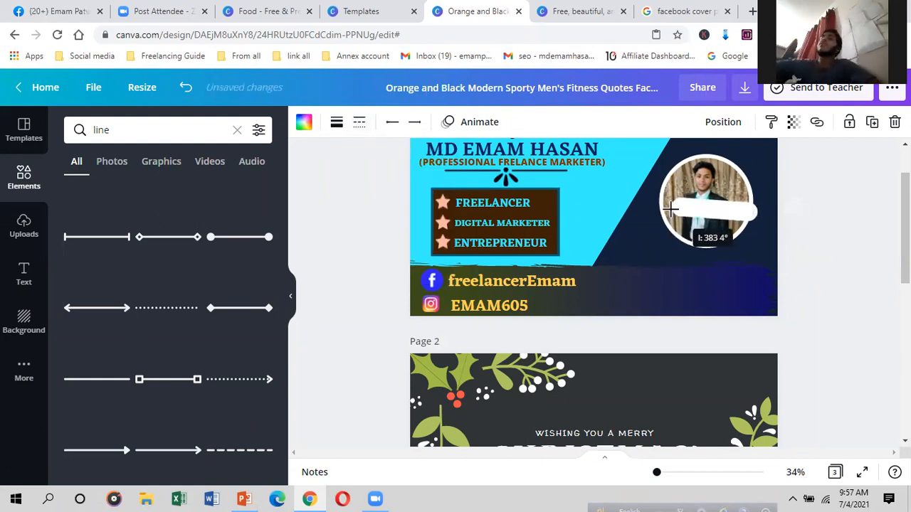
left_click_drag(714, 232, 675, 193)
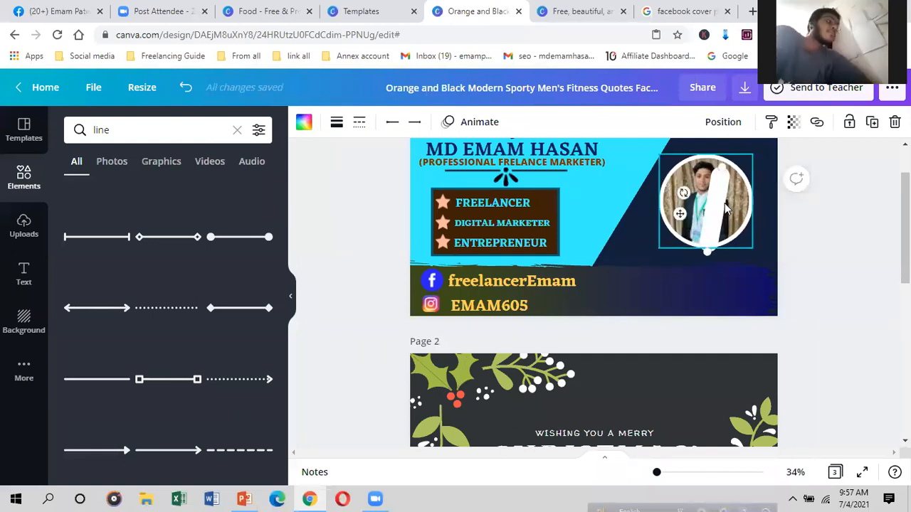
left_click_drag(599, 295, 594, 300)
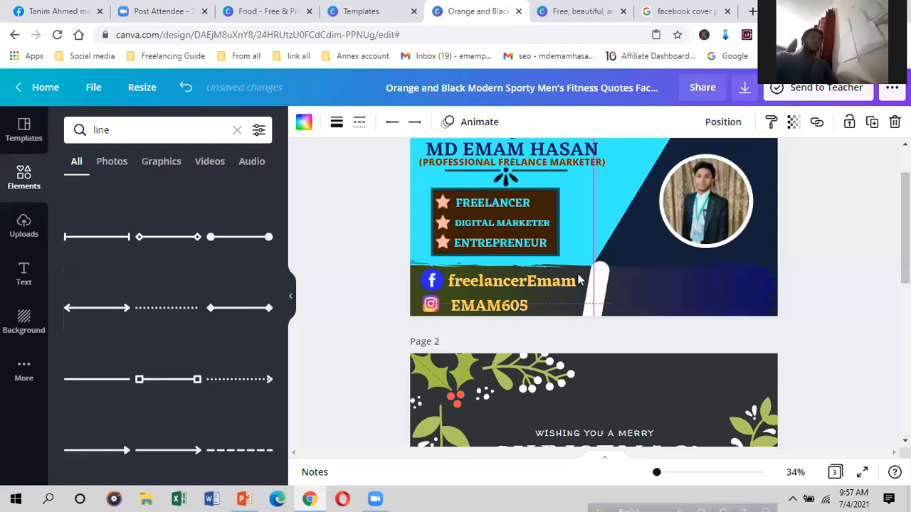
Step: Colour the vertical bar in the bottom strip brown
left_click(303, 124)
left_click(212, 193)
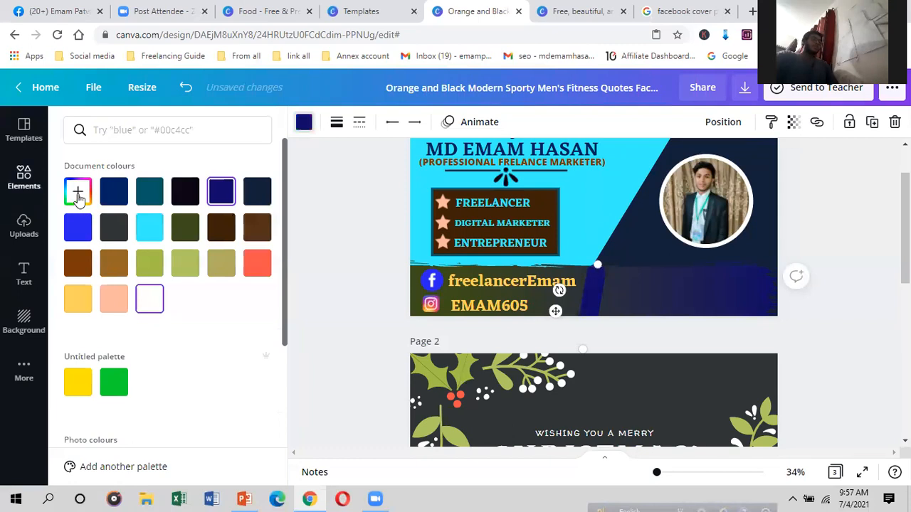
left_click(84, 269)
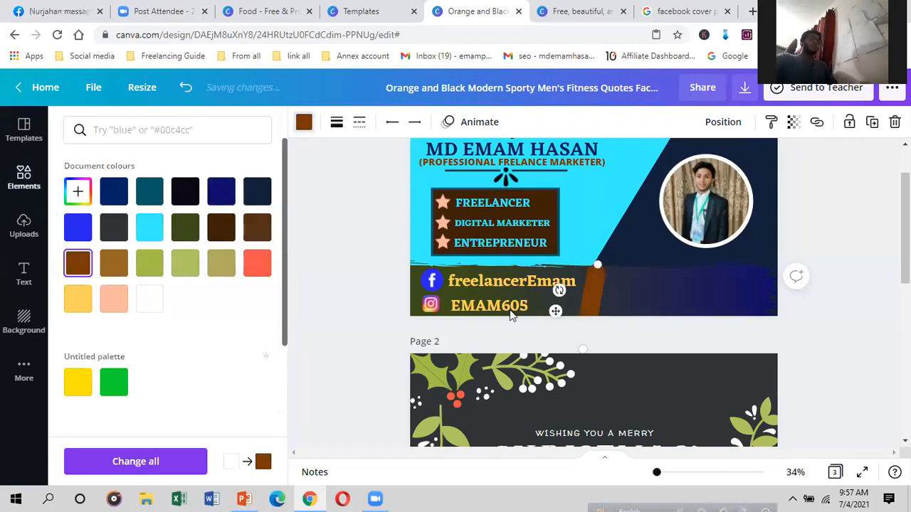
left_click(622, 295)
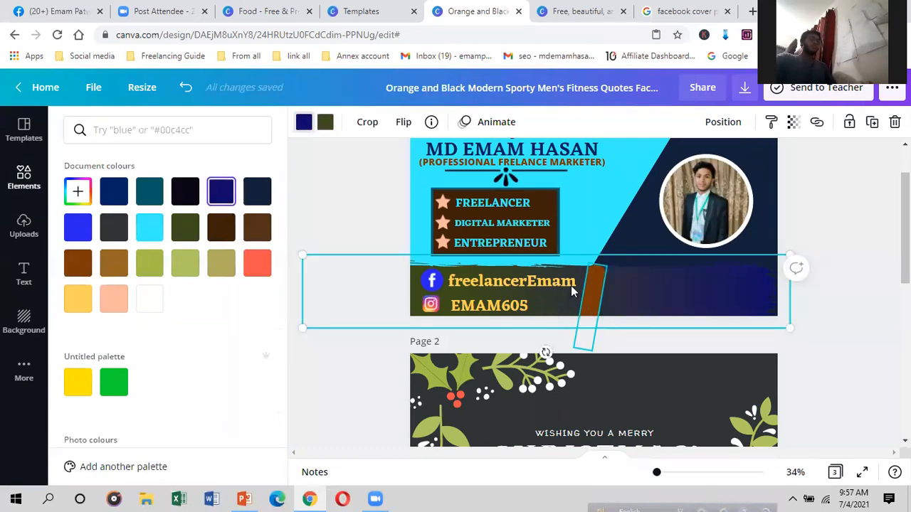
Step: Narrow the social handles text box so its font shrinks to 53.1
left_click(589, 286)
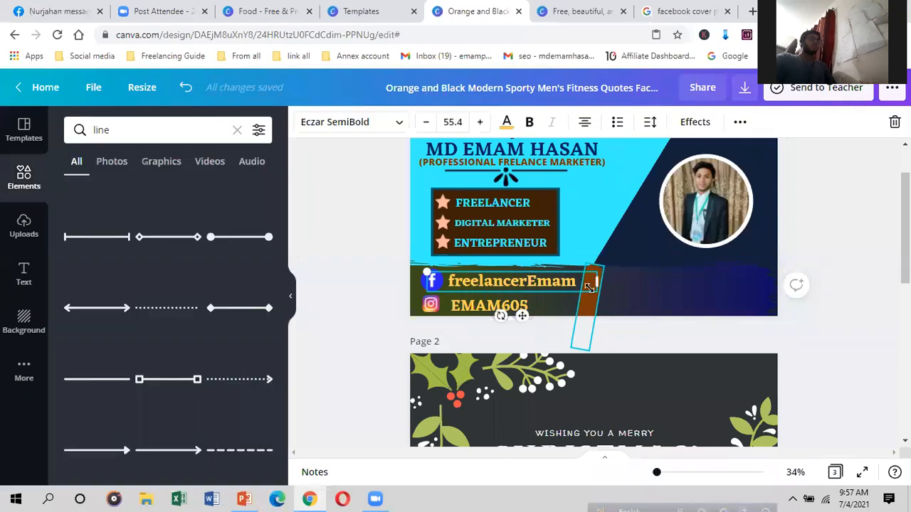
left_click_drag(593, 283, 574, 283)
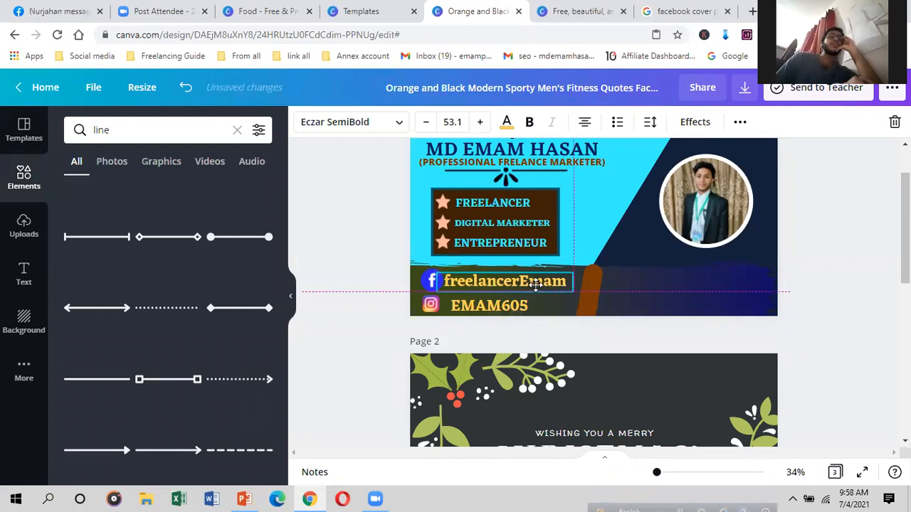
left_click(590, 305)
left_click(638, 294)
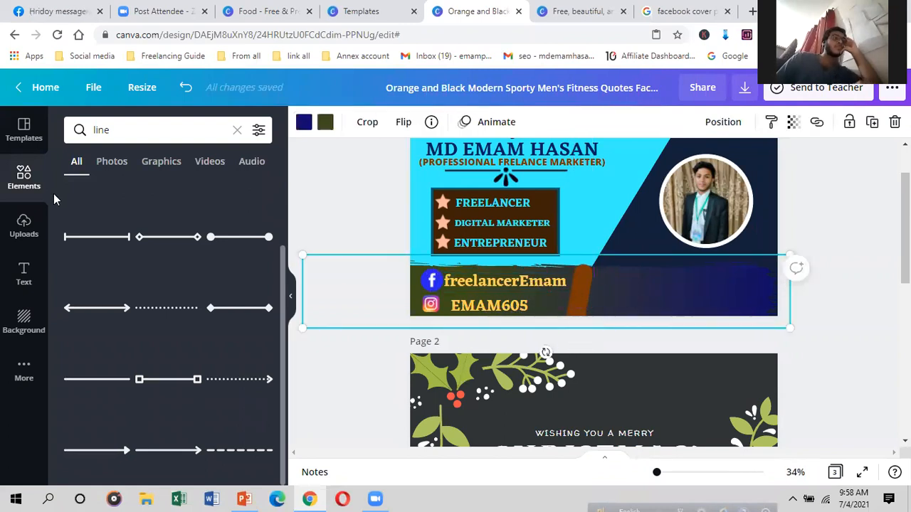
Step: Return to the graphics search and clear the old search term
left_click(23, 221)
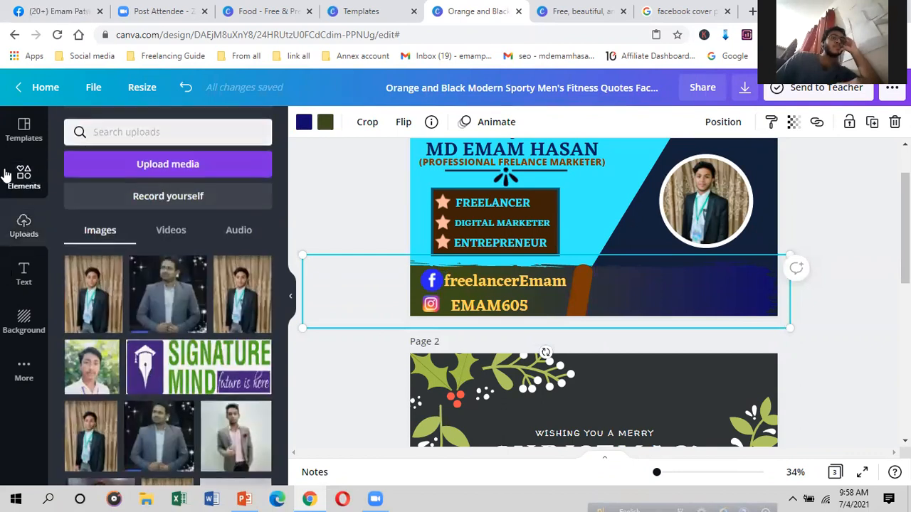
left_click(117, 132)
type("lin")
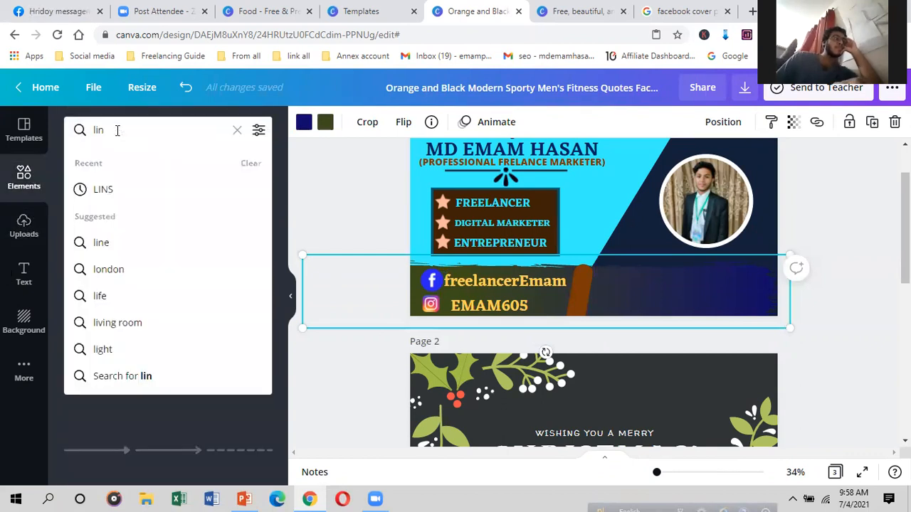
key("BackSpace")
key("BackSpace")
key("BackSpace")
Step: Search the elements library for 'CALL' graphics and browse the results
type("CA")
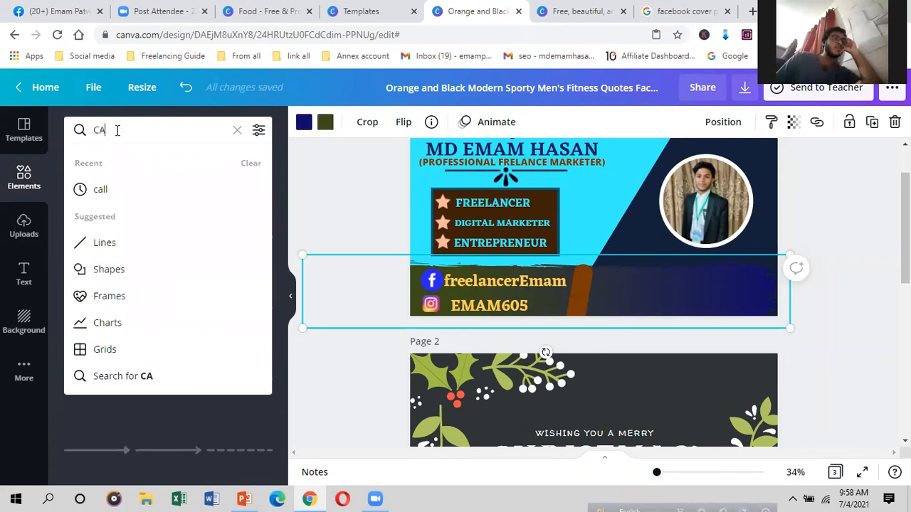
type("LL")
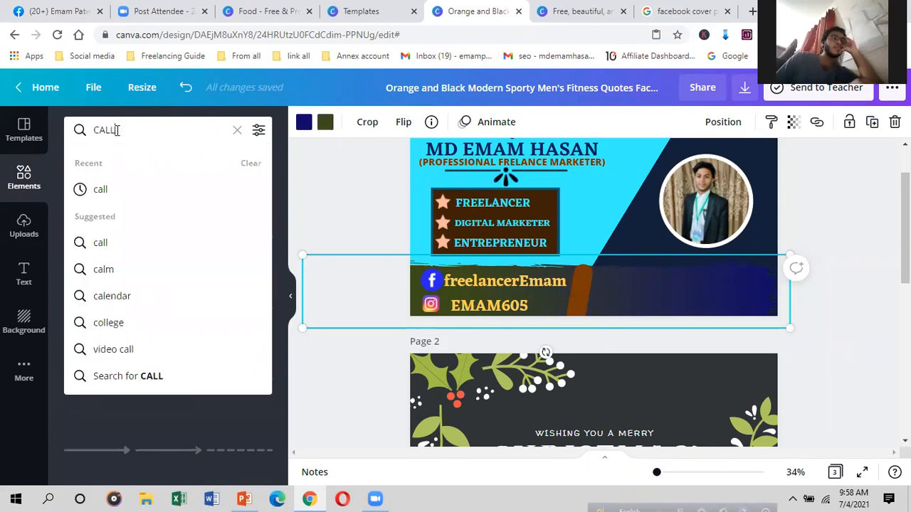
key("Return")
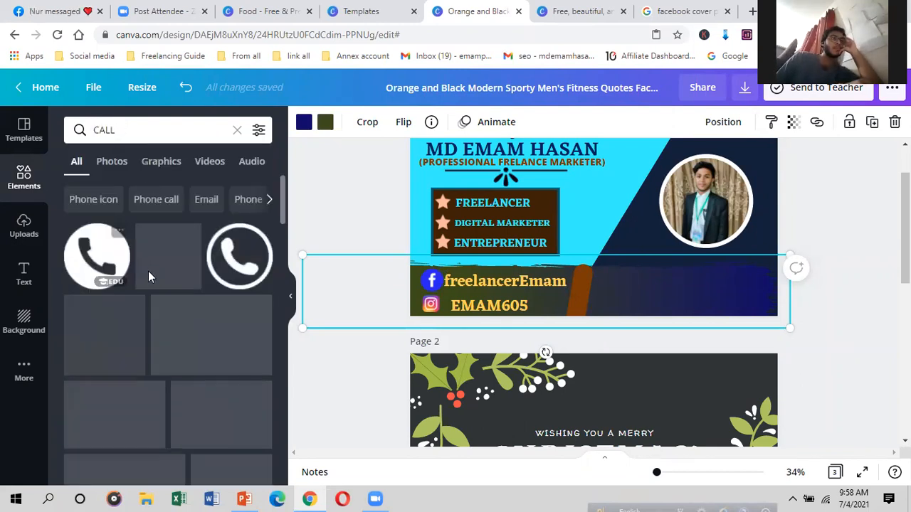
scroll(427, 348, "down", 1)
scroll(143, 328, "down", 2)
scroll(146, 327, "up", 2)
scroll(512, 361, "up", 2)
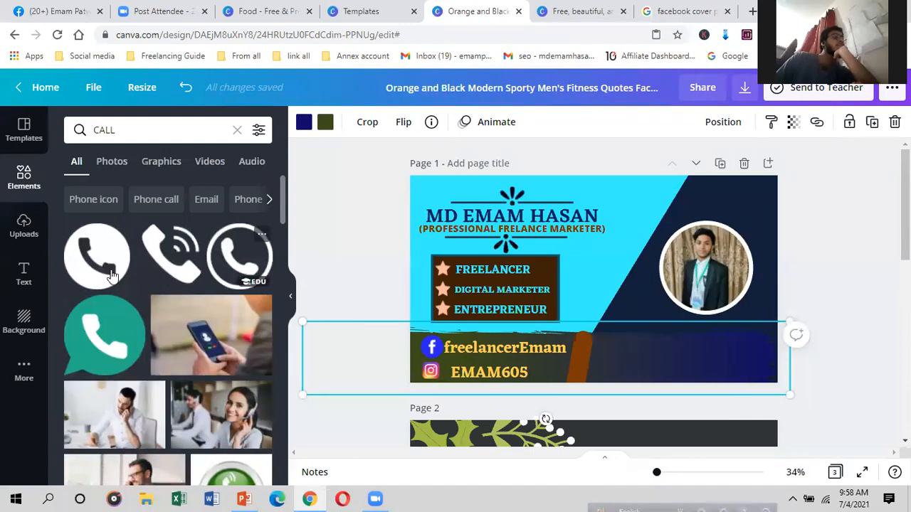
scroll(147, 279, "down", 1)
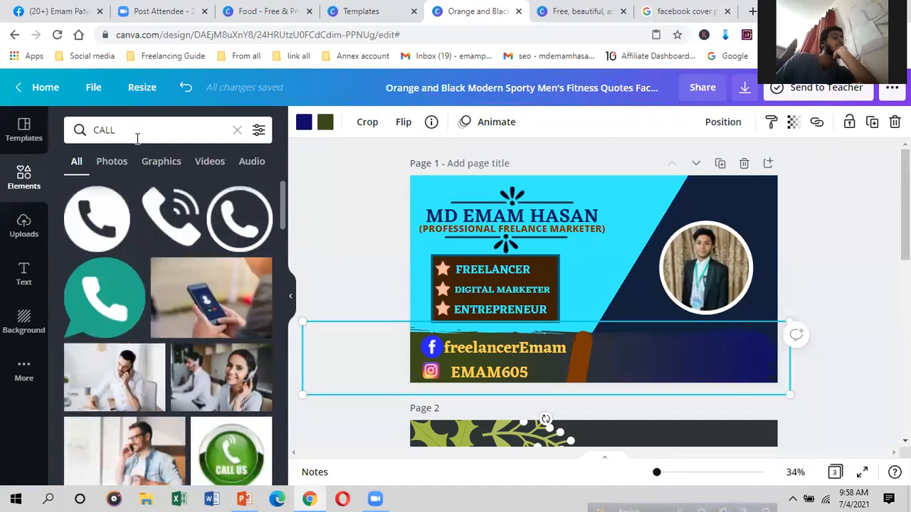
Step: Switch to 'call icon' results, insert a phone icon, and move it beside the bar
left_click(137, 128)
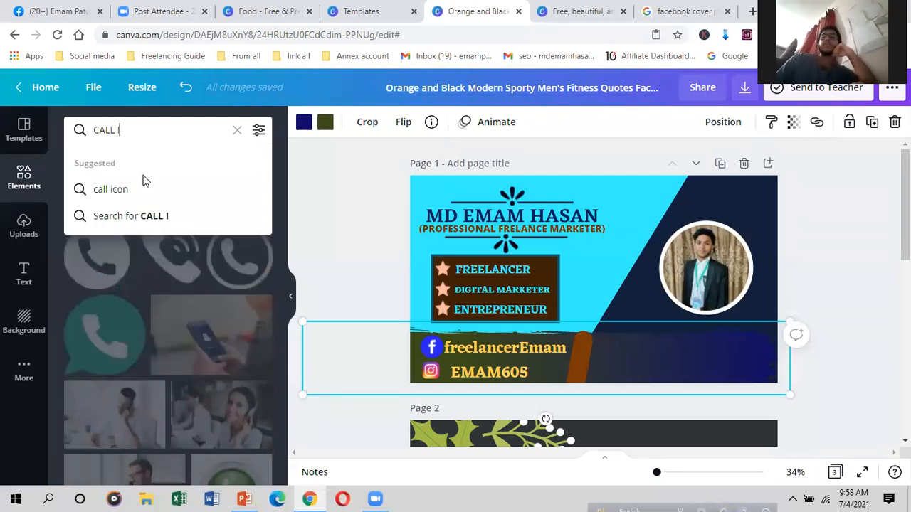
left_click(143, 189)
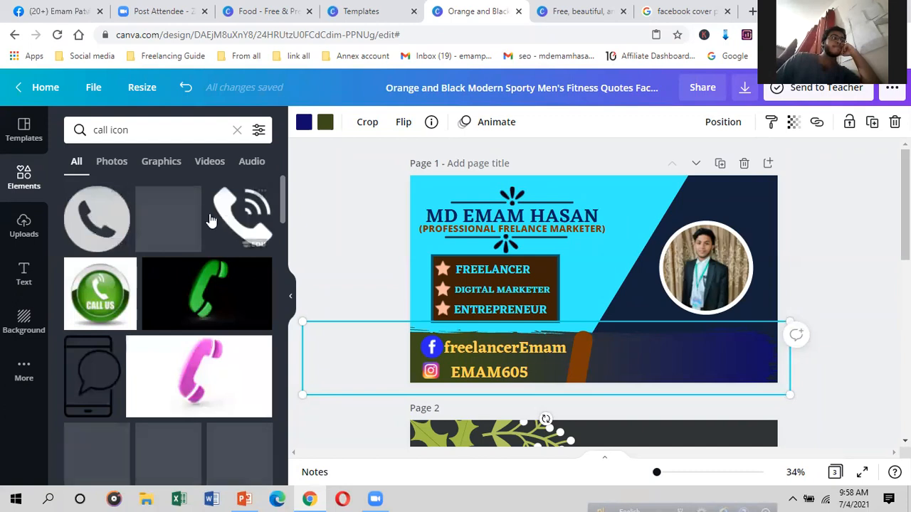
left_click(102, 211)
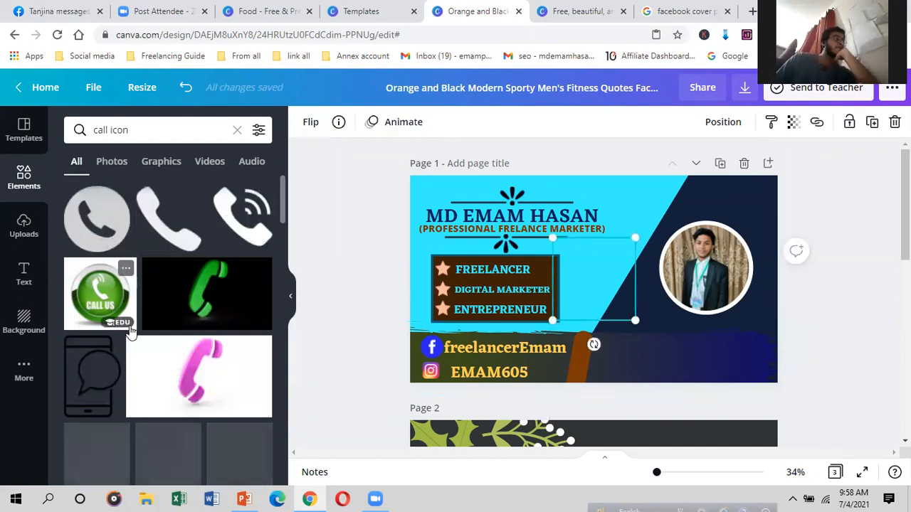
scroll(132, 333, "down", 2)
scroll(133, 332, "down", 4)
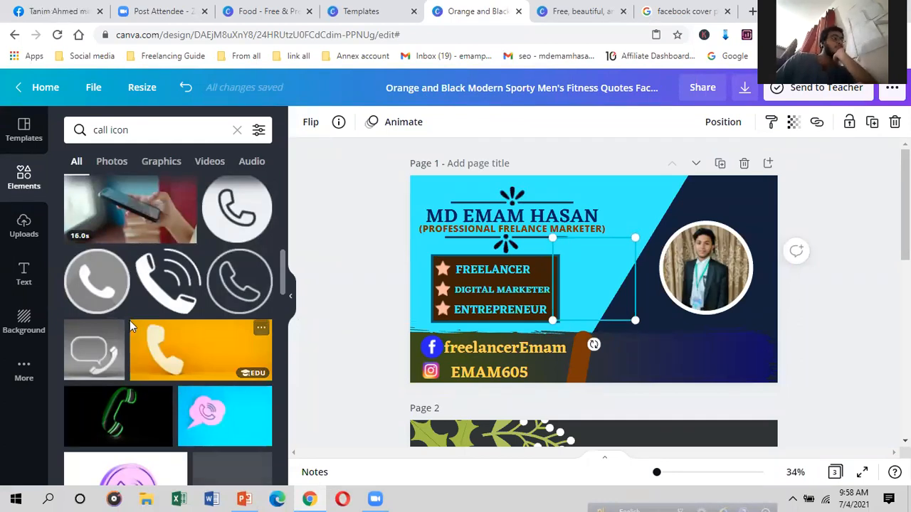
scroll(130, 321, "down", 10)
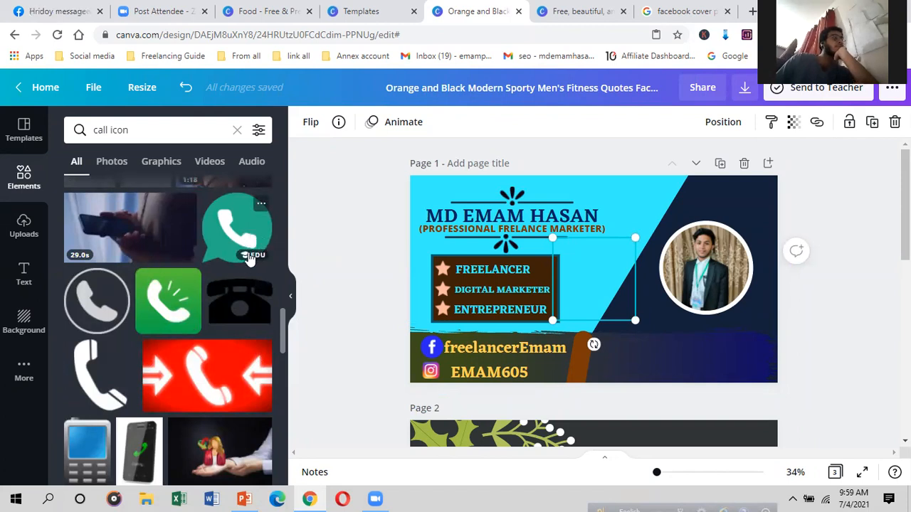
left_click_drag(631, 311, 598, 352)
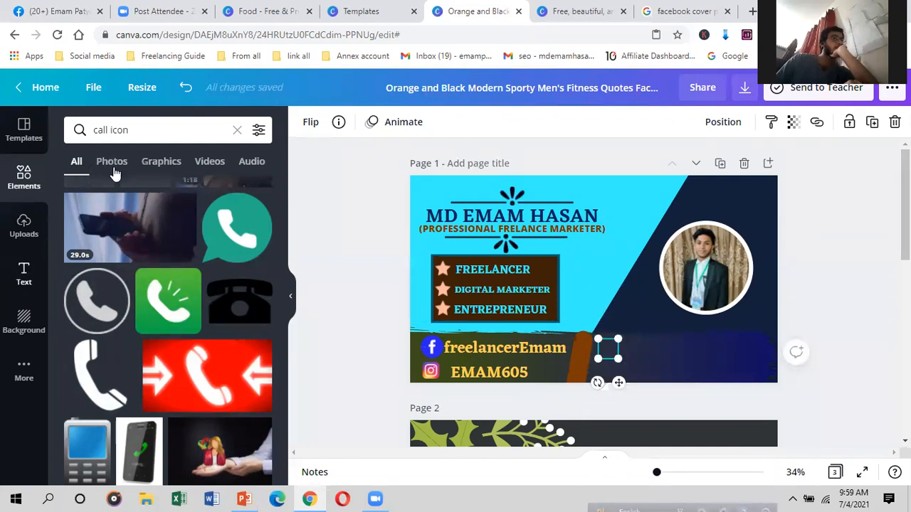
Step: Copy the social handles text box and paste it onto the band's dark right side
left_click(24, 274)
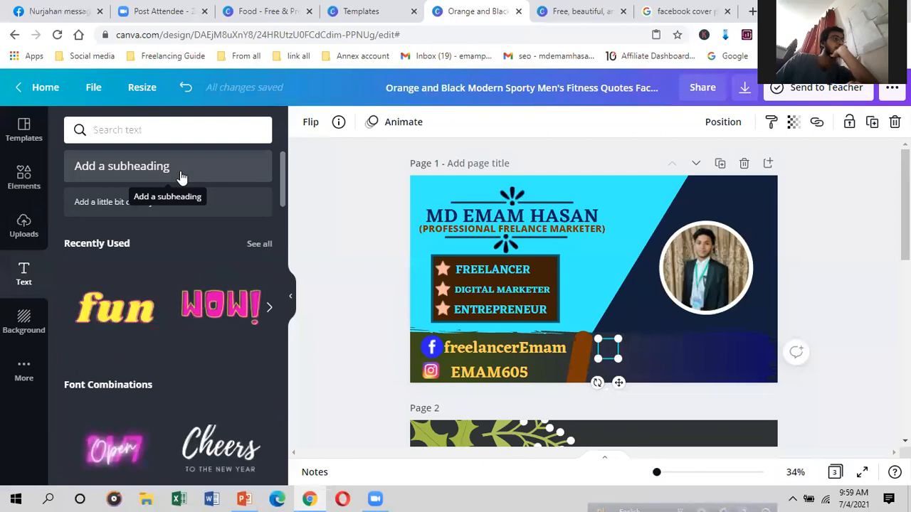
left_click(491, 351)
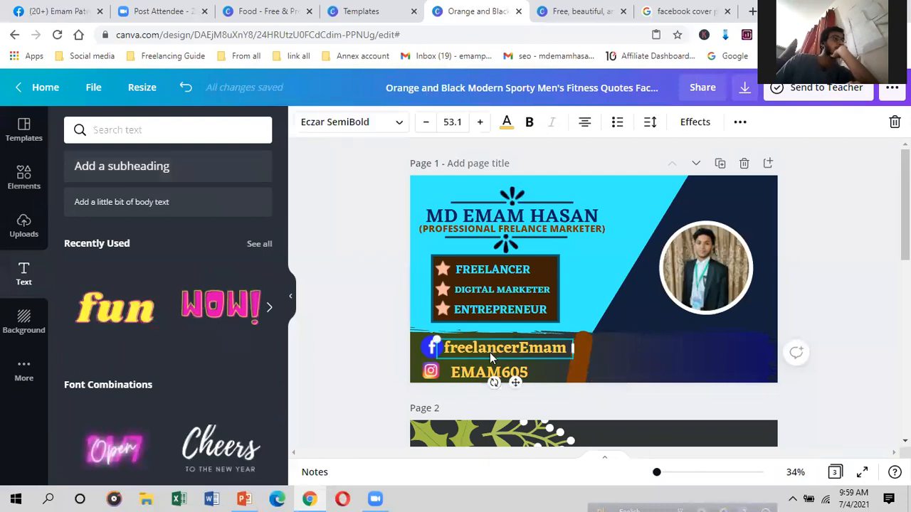
right_click(490, 358)
left_click(620, 346)
left_click(647, 366)
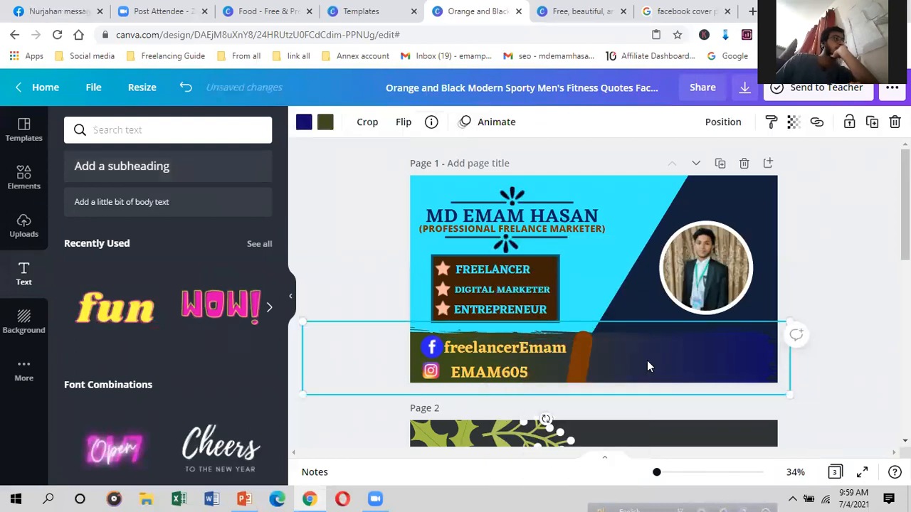
right_click(647, 366)
left_click(685, 287)
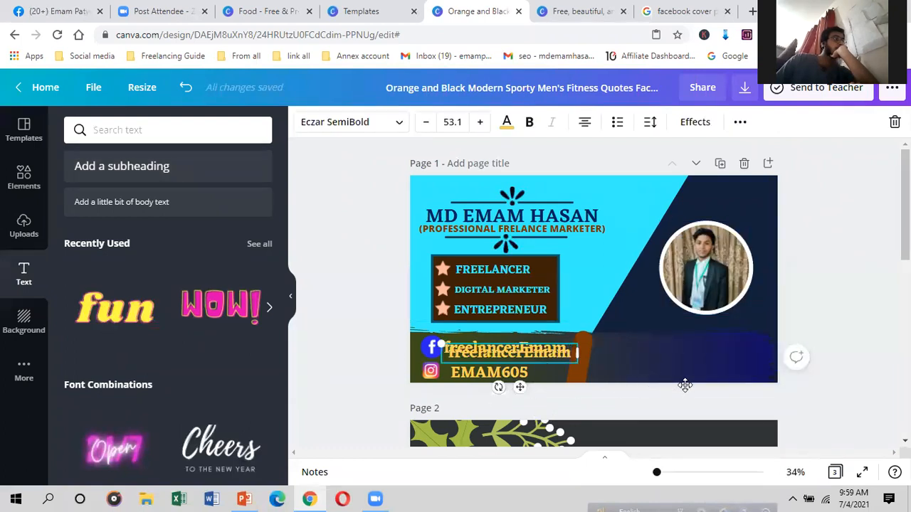
left_click_drag(521, 387, 704, 384)
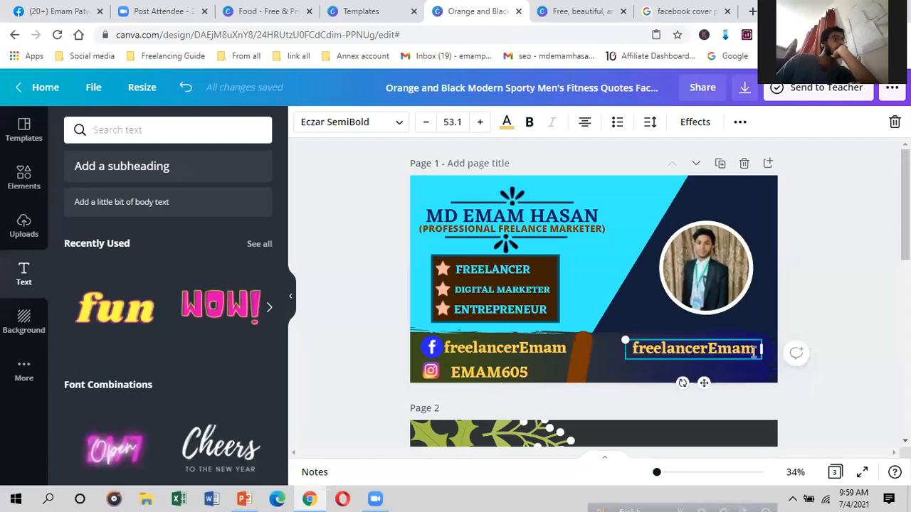
Step: Replace the copied text with the contact phone number
double_click(755, 352)
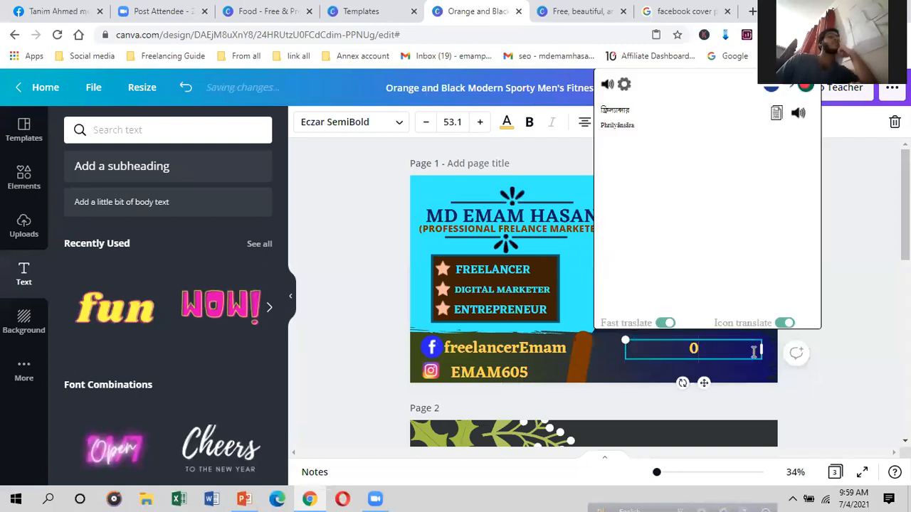
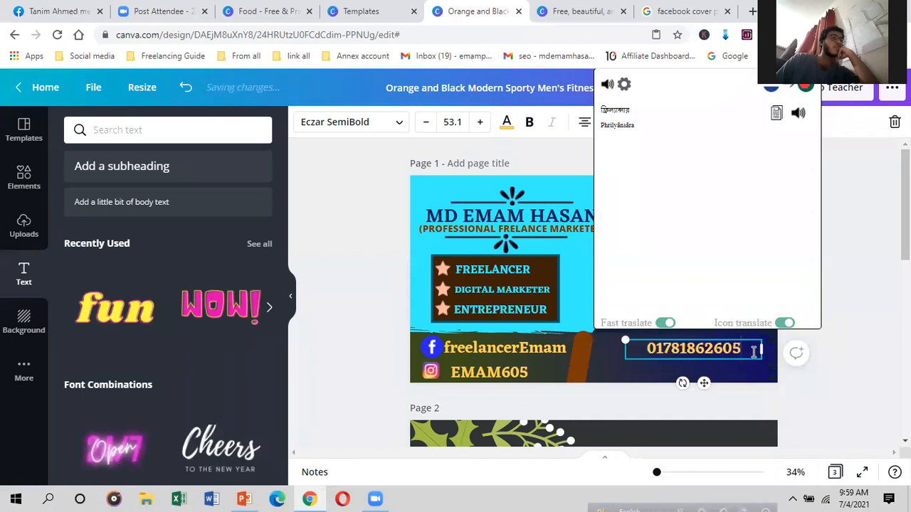
left_click(594, 388)
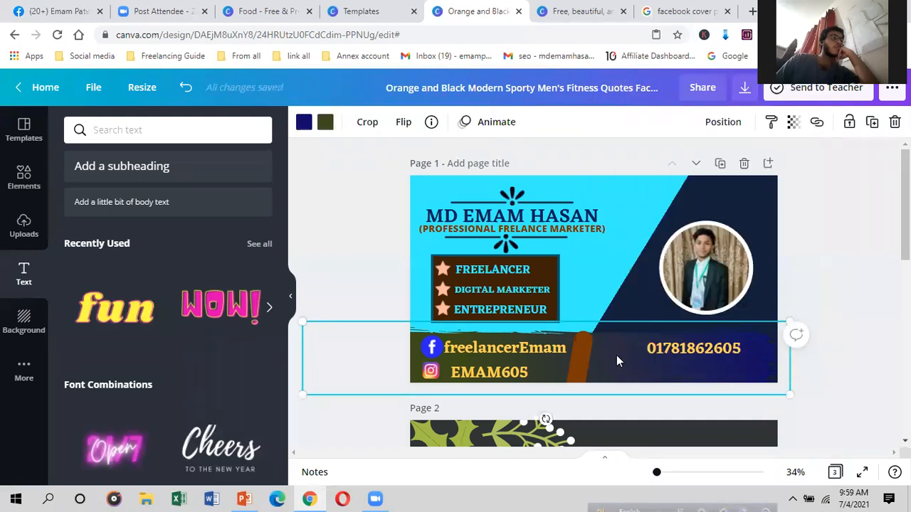
Step: Nudge the phone number slightly left into position in the band
left_click(613, 351)
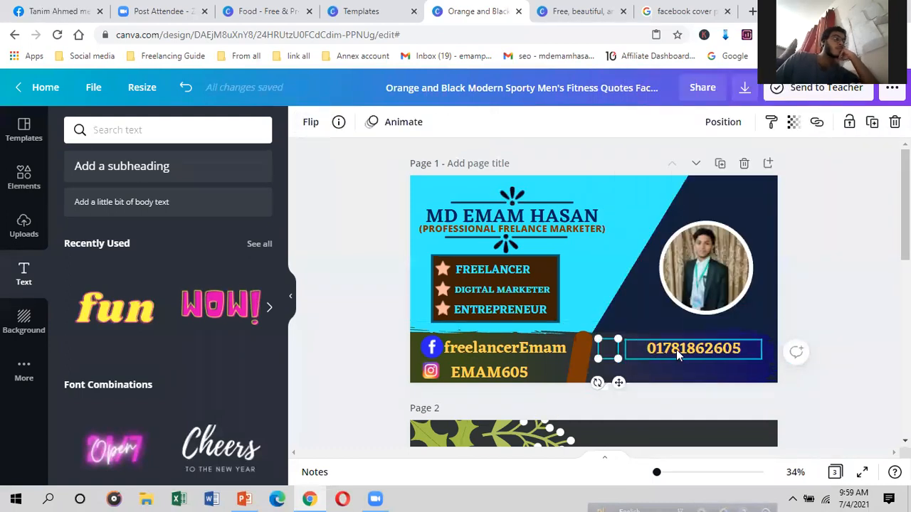
left_click_drag(663, 352, 652, 353)
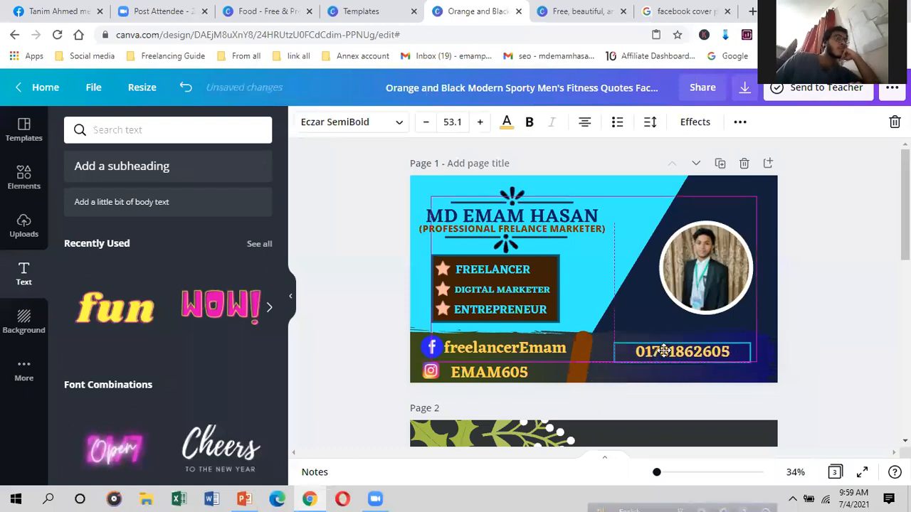
left_click(641, 368)
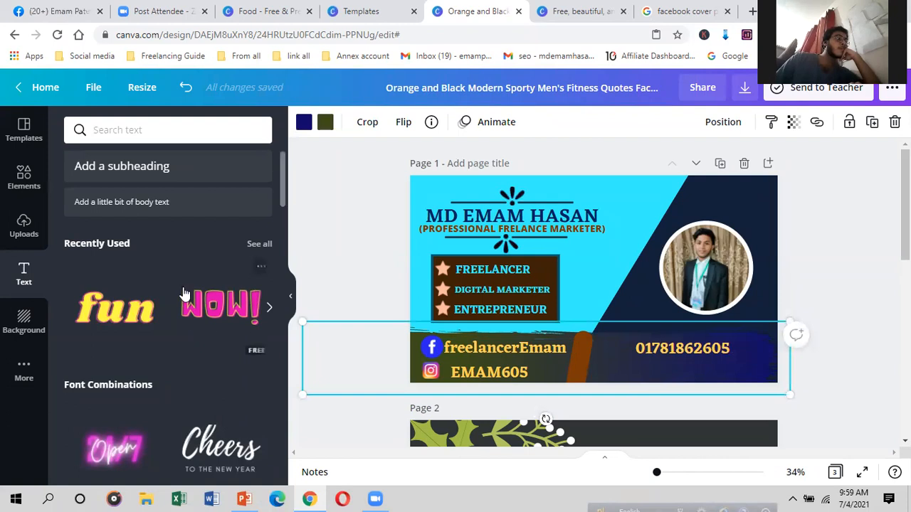
scroll(118, 259, "up", 2)
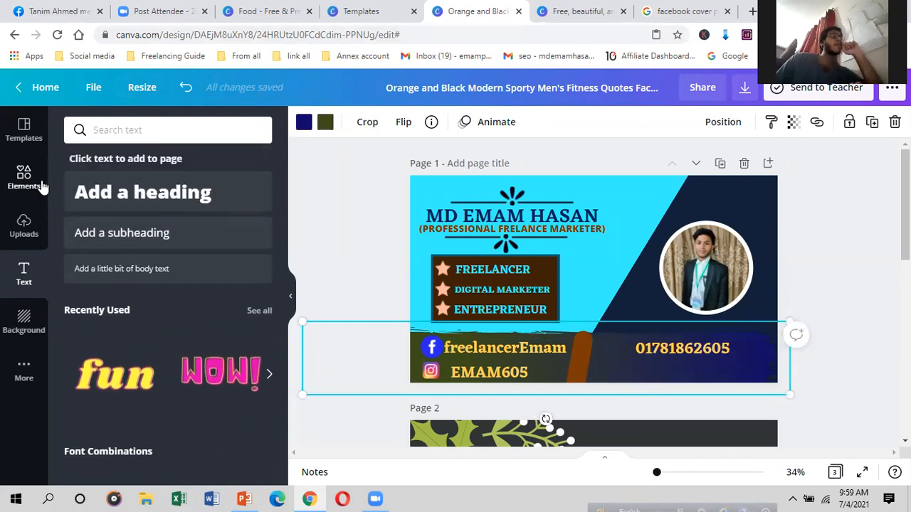
left_click(40, 183)
Step: Search the elements library for 'email icon' graphics
left_click(177, 130)
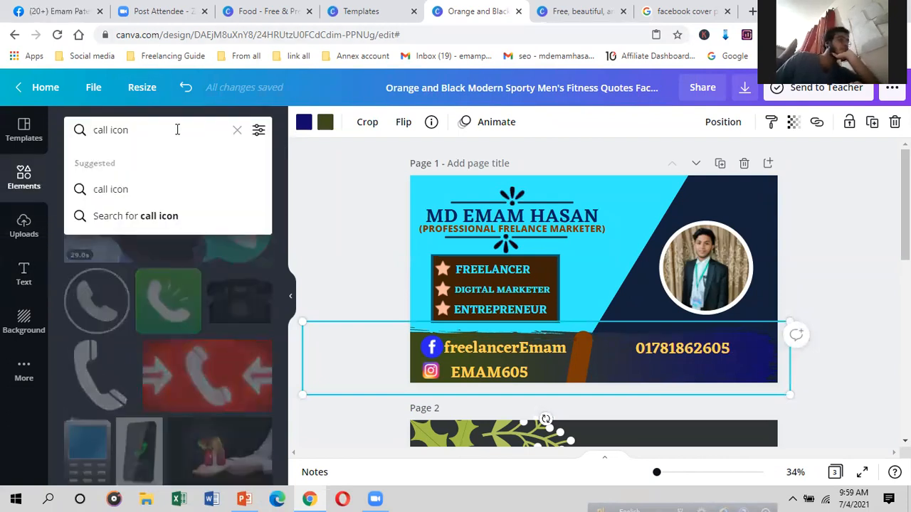
key("BackSpace")
key("BackSpace")
key("BackSpace")
key("BackSpace")
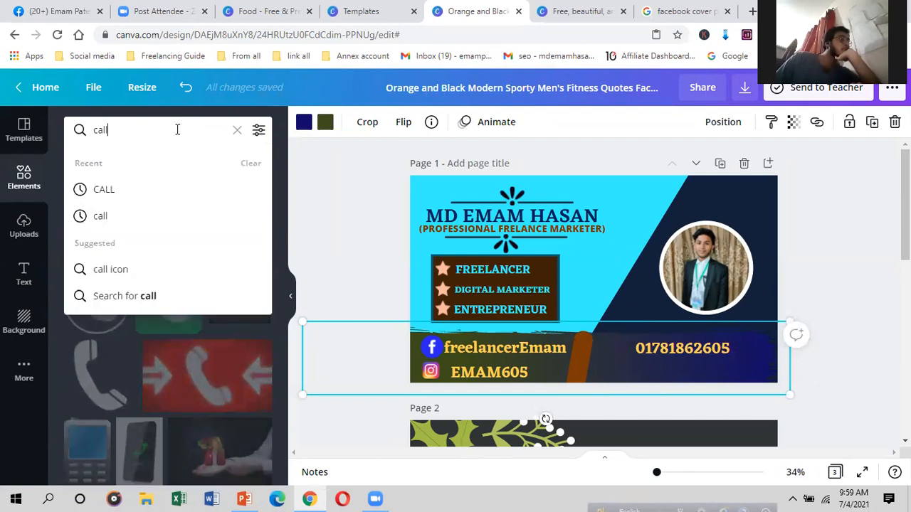
key("BackSpace")
key("BackSpace")
key("BackSpace")
key("BackSpace")
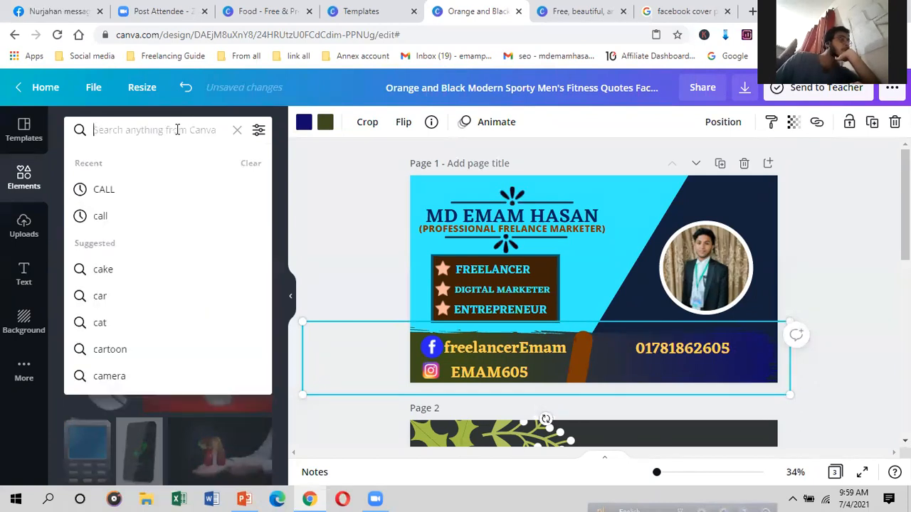
type("EMAIL")
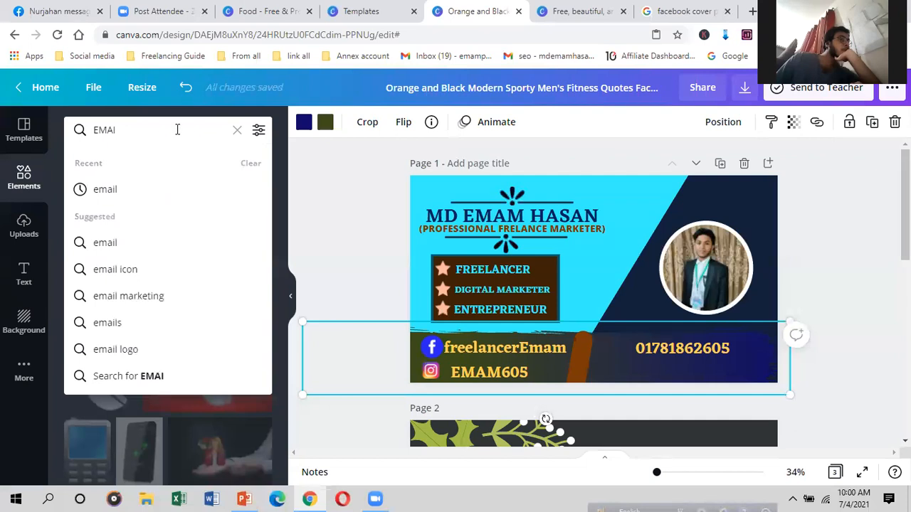
left_click(137, 271)
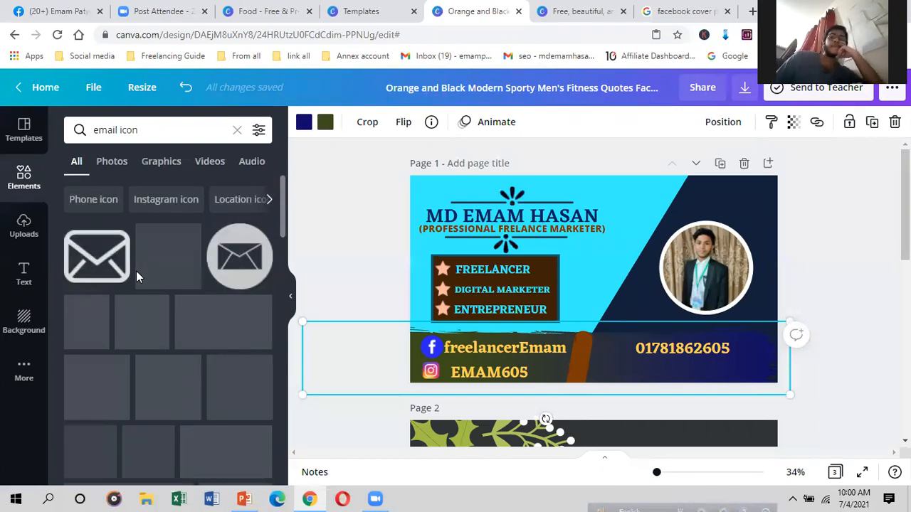
scroll(137, 278, "down", 5)
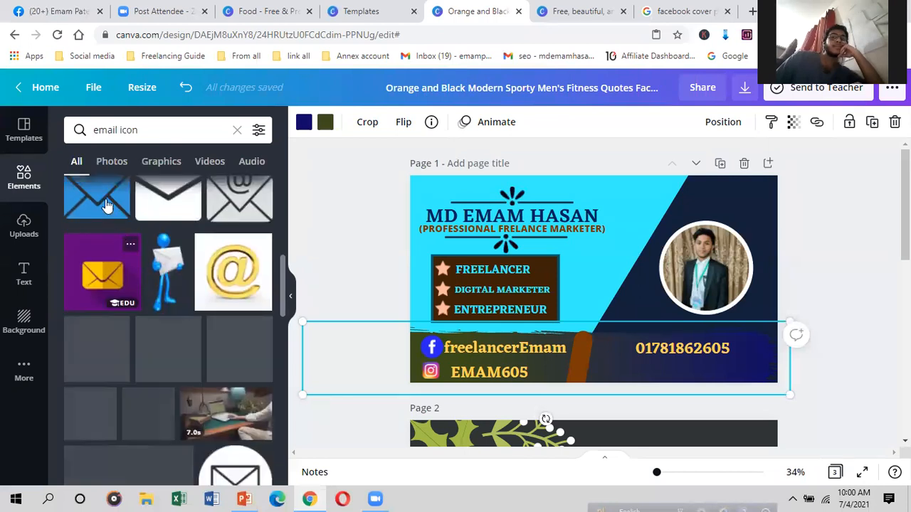
scroll(214, 398, "up", 2)
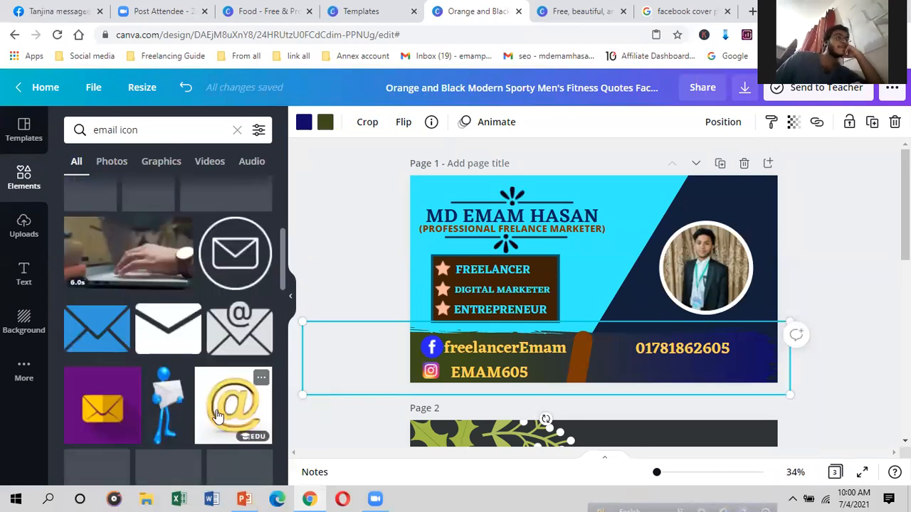
Step: Add the blue envelope icon, shrink it, and place it below the phone number
left_click(98, 331)
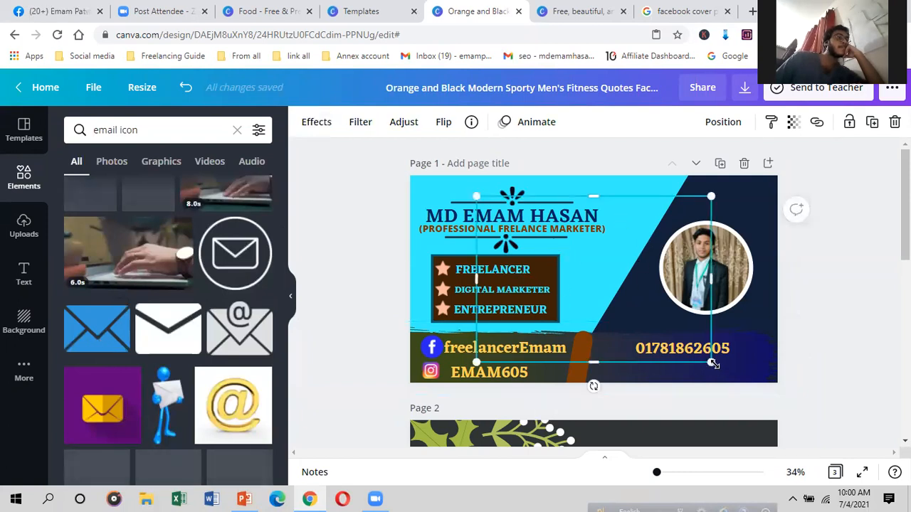
left_click_drag(648, 318, 535, 246)
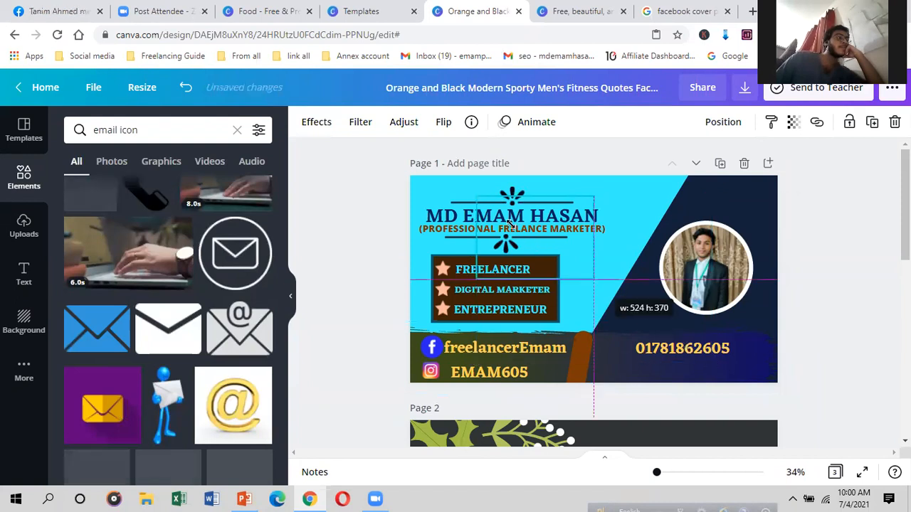
left_click_drag(506, 217, 615, 365)
left_click(631, 382)
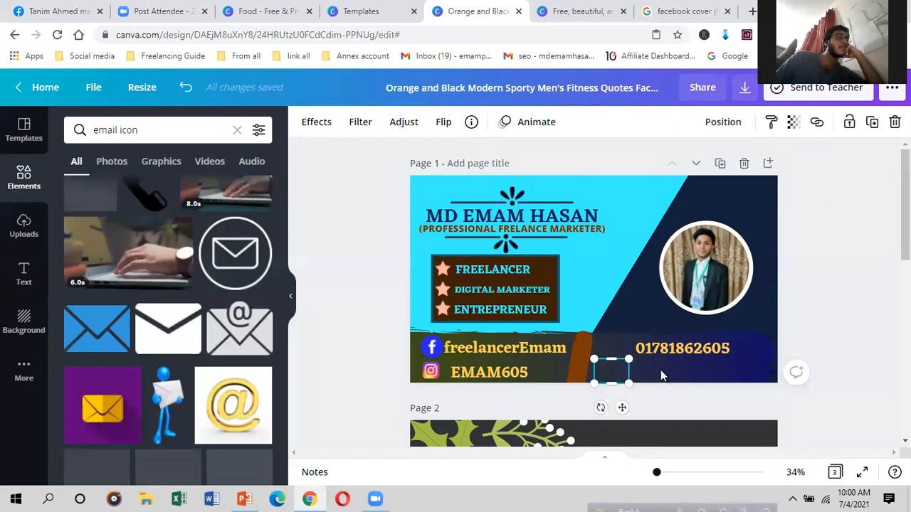
left_click(661, 376)
left_click(19, 278)
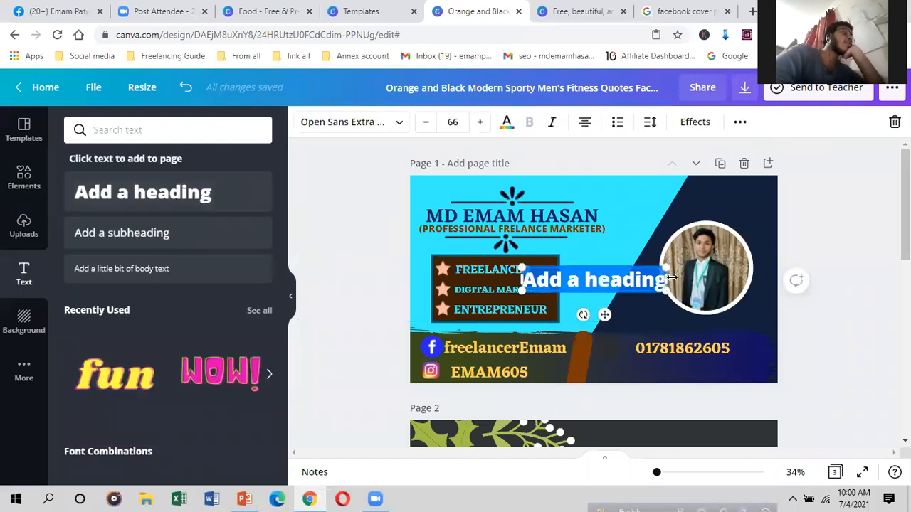
Step: Add and resize an 'Add a heading' box beside the photo, then view Instagram templates
left_click_drag(669, 279, 754, 283)
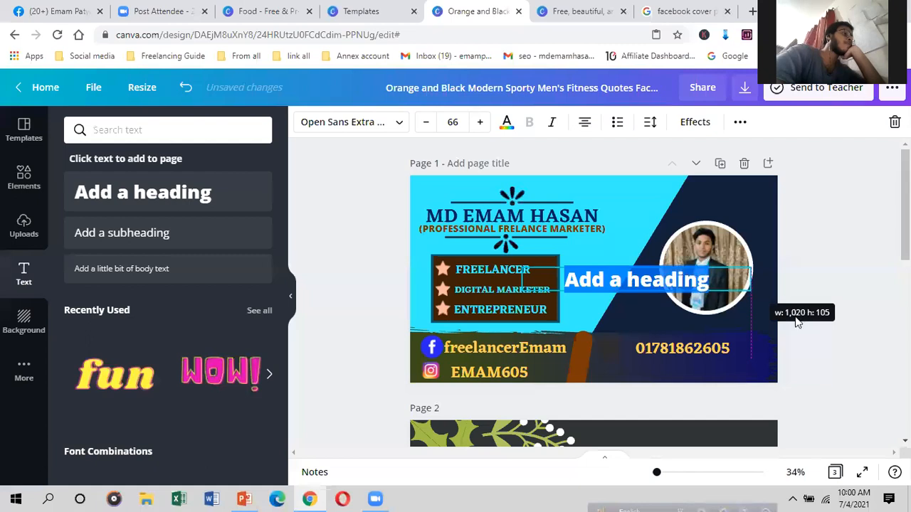
mouse_move(752, 288)
left_mouse_down()
mouse_move(716, 273)
mouse_move(765, 278)
left_mouse_up()
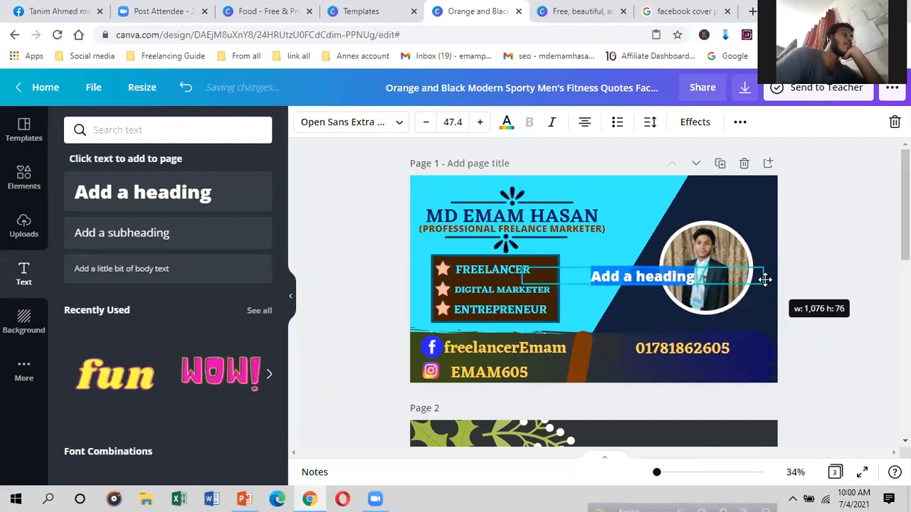
left_click(569, 7)
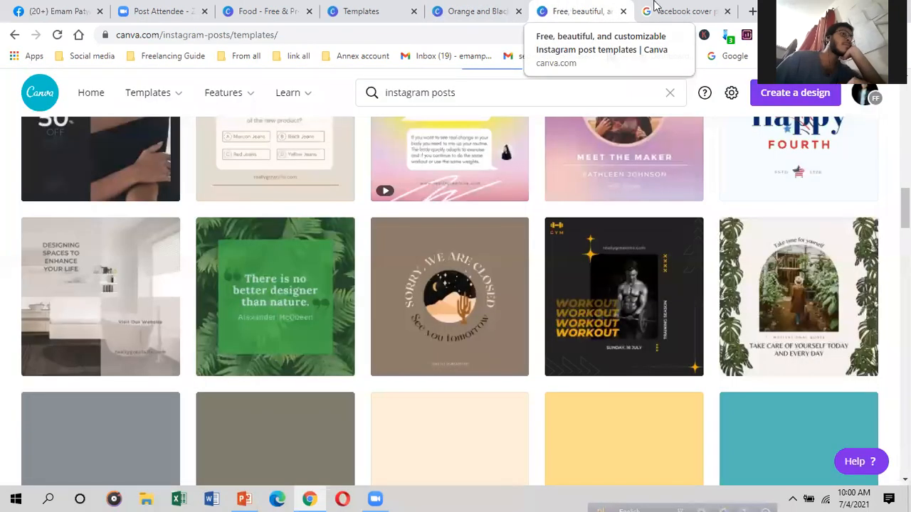
Step: In a new tab, copy the Google account e-mail address, then return to the Canva cover
left_click(753, 11)
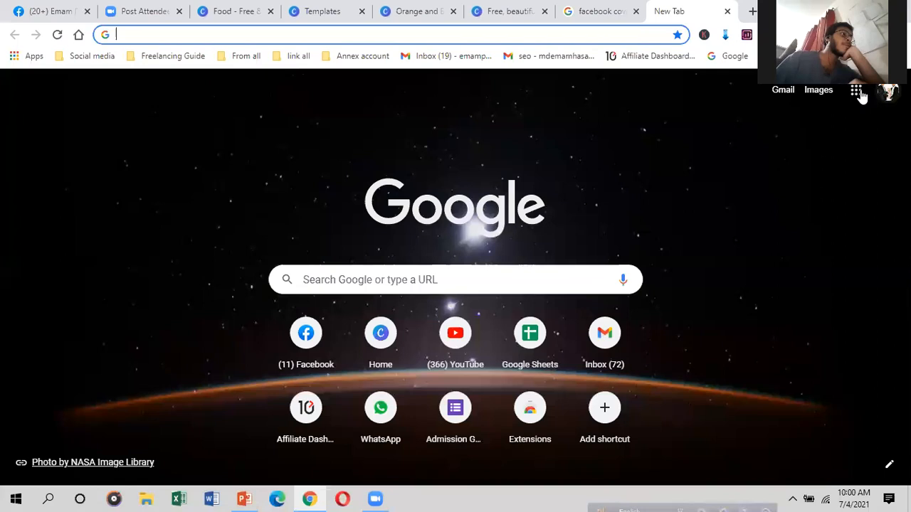
left_click(887, 91)
left_click_drag(845, 208, 716, 208)
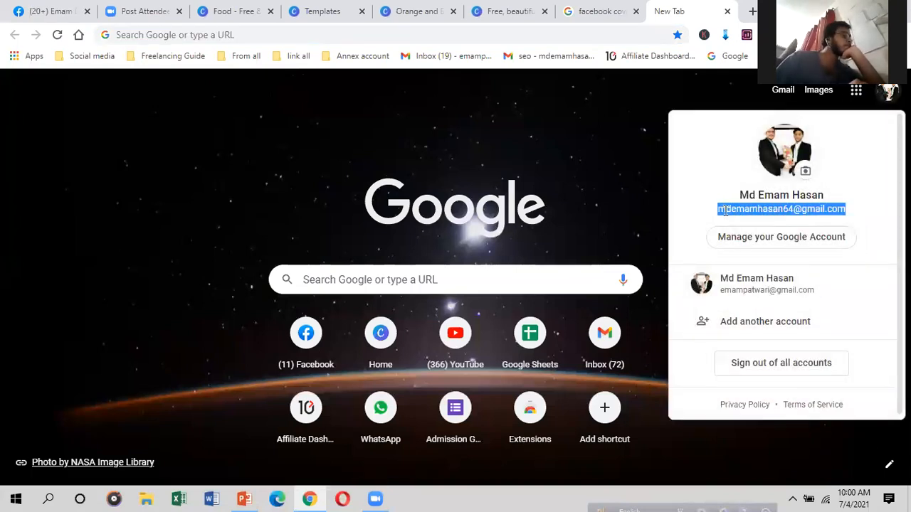
right_click(726, 210)
left_click(738, 222)
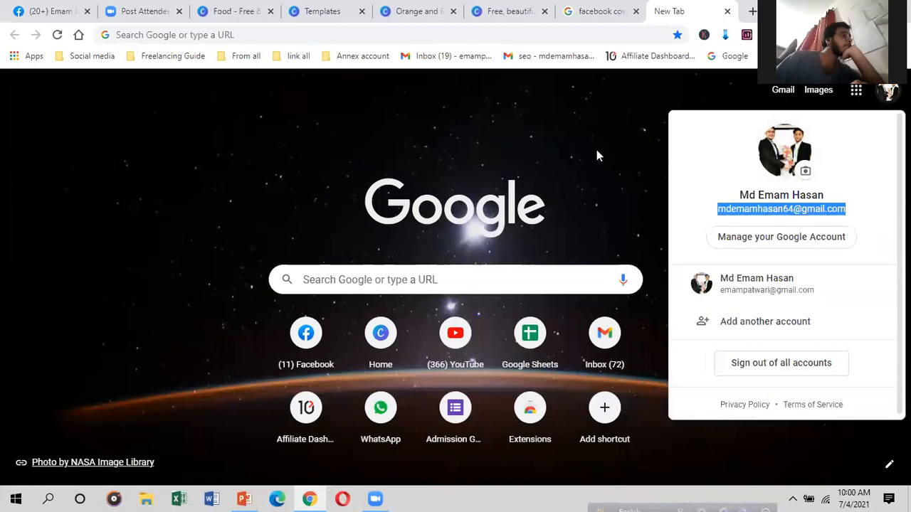
left_click(585, 19)
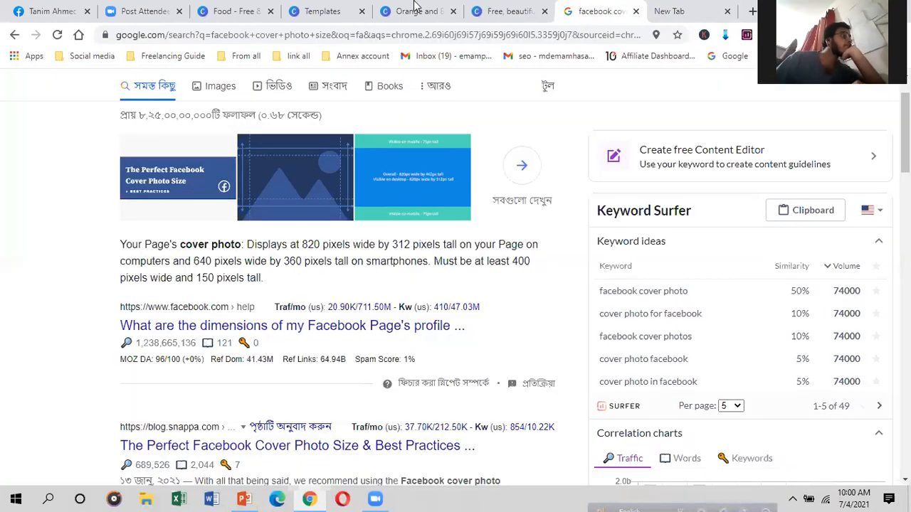
key("ctrl+shift+Tab")
key("ctrl+shift+Tab")
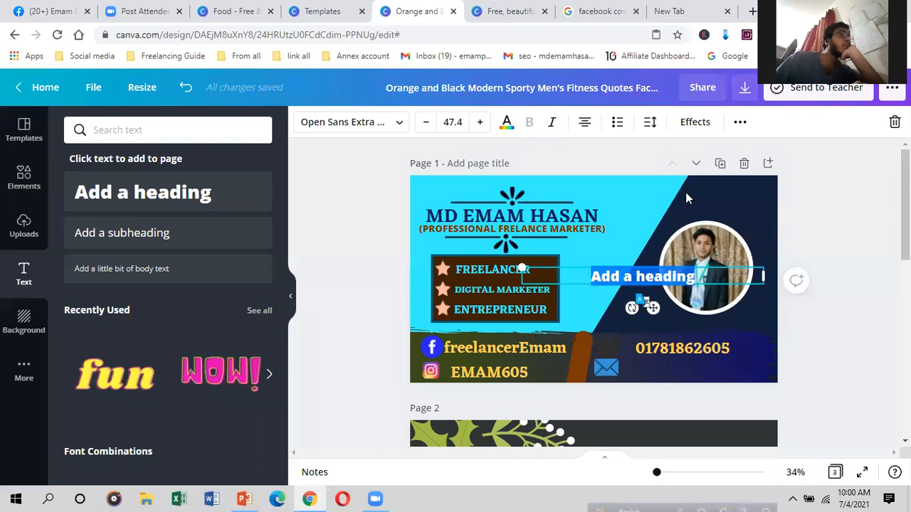
Step: Paste the e-mail into the heading box, set it to Eczar SemiBold, and place it by the envelope
key("ctrl+v")
left_click_drag(765, 279, 684, 269)
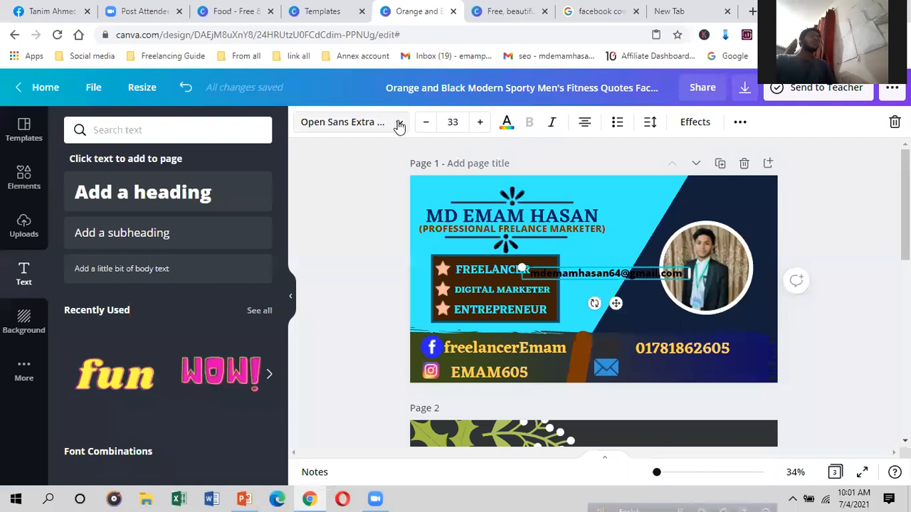
left_click(119, 274)
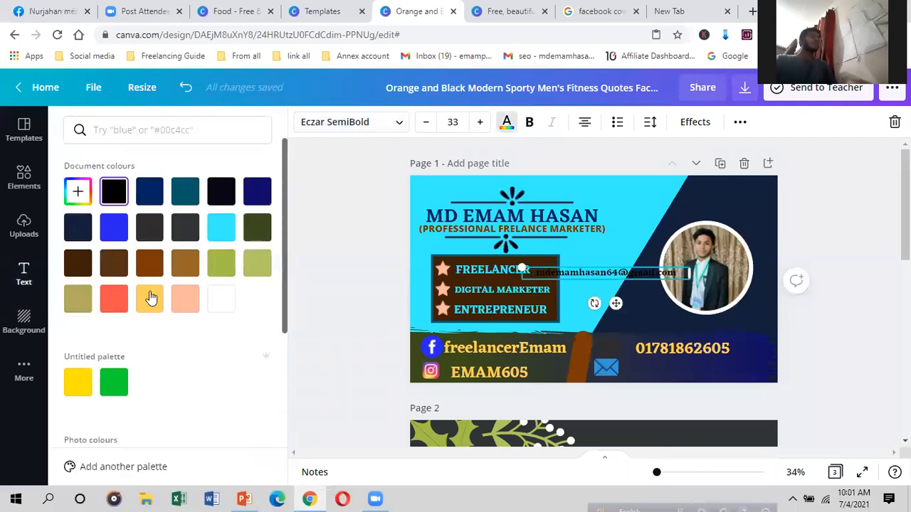
left_click_drag(615, 303, 697, 402)
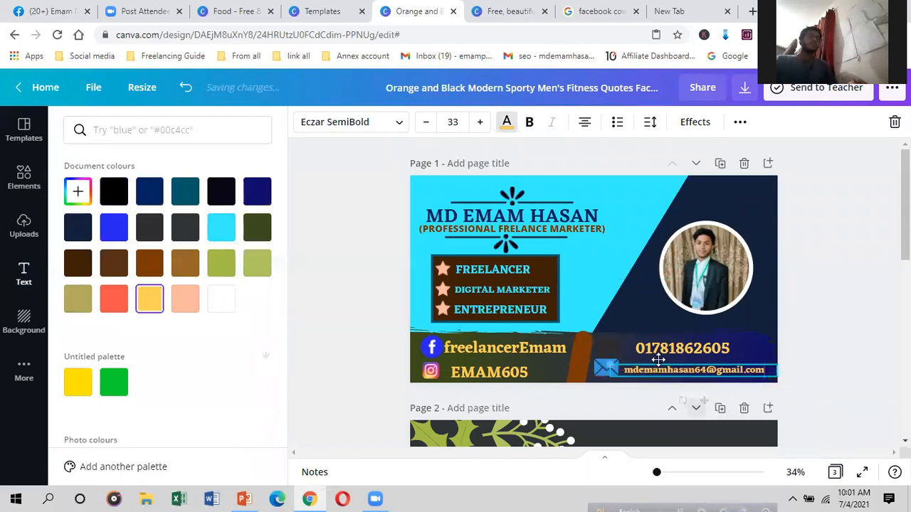
Step: Recolour the phone icon cyan and resize the phone and envelope icons to match the contact text
left_click(608, 349)
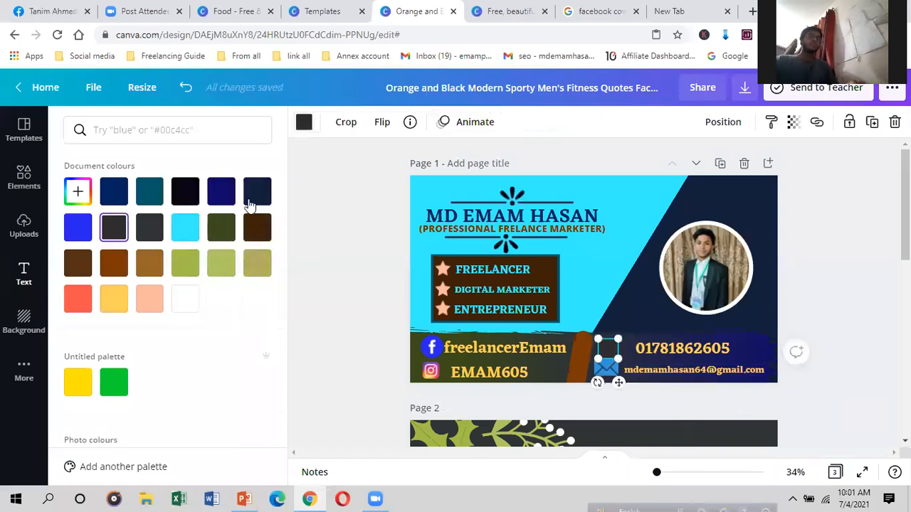
left_click(185, 227)
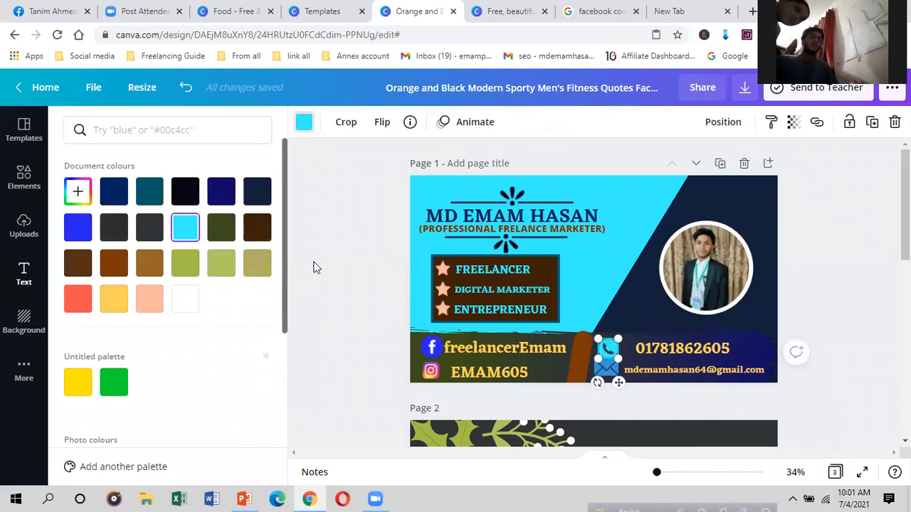
left_click_drag(618, 359, 614, 361)
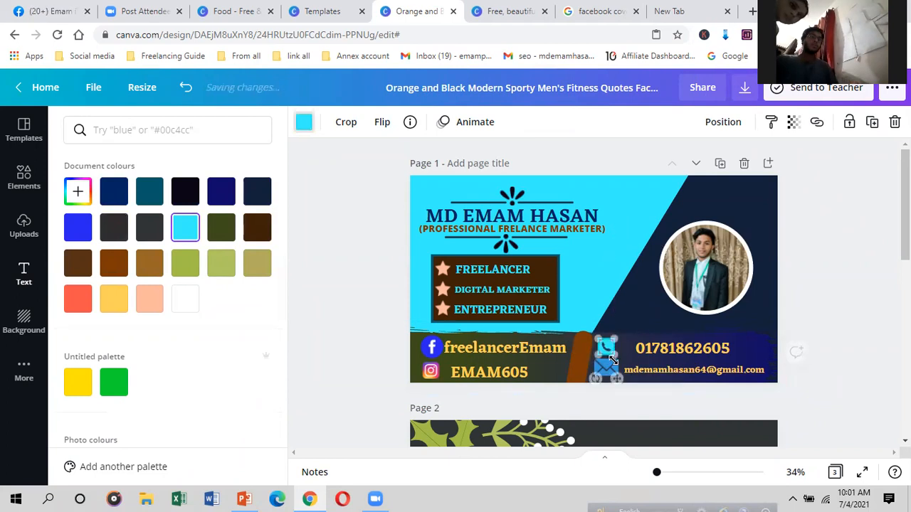
left_click(607, 367)
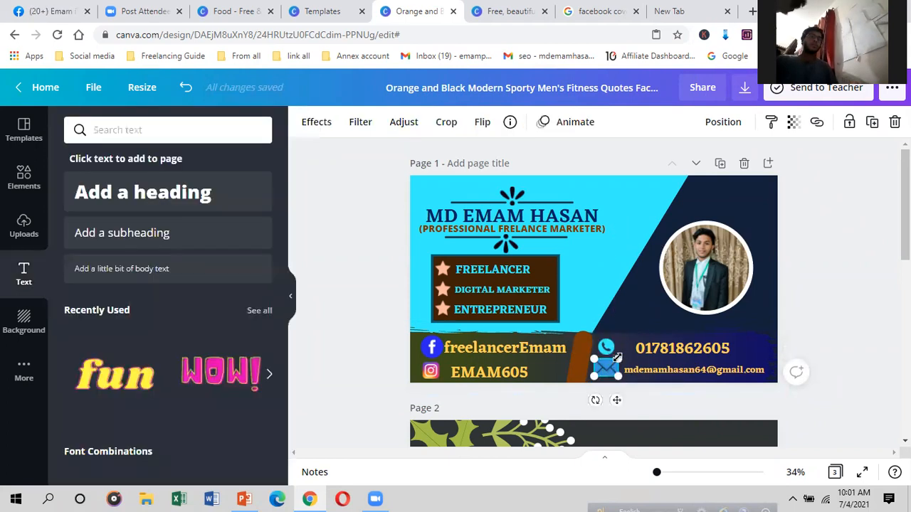
left_click_drag(615, 359, 612, 358)
left_click_drag(600, 397, 602, 398)
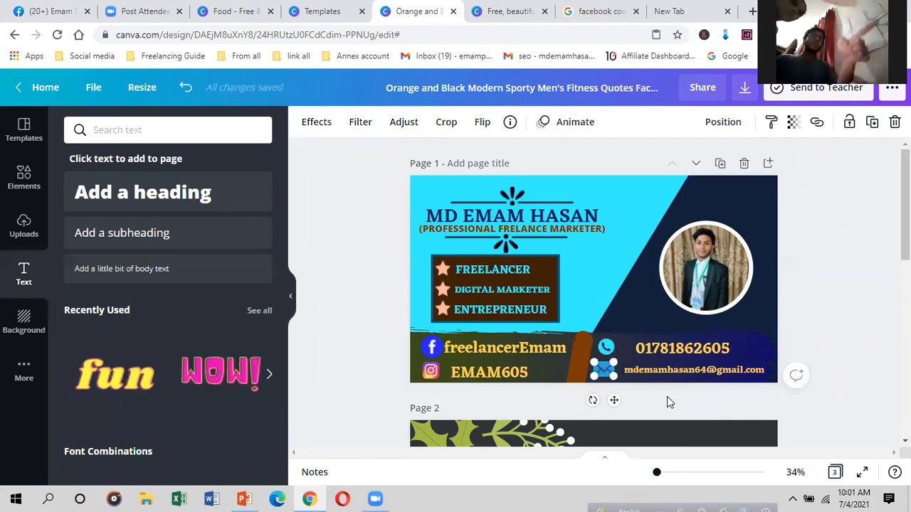
left_click(635, 373)
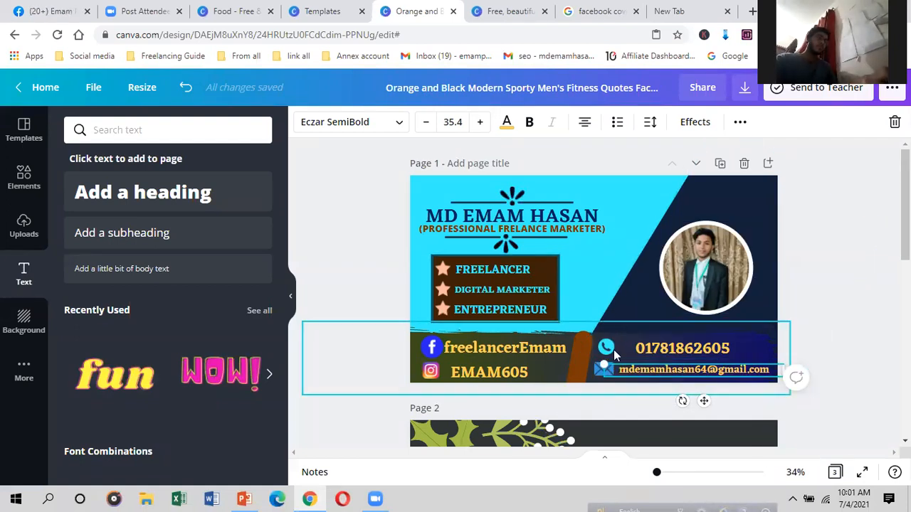
left_click(596, 256)
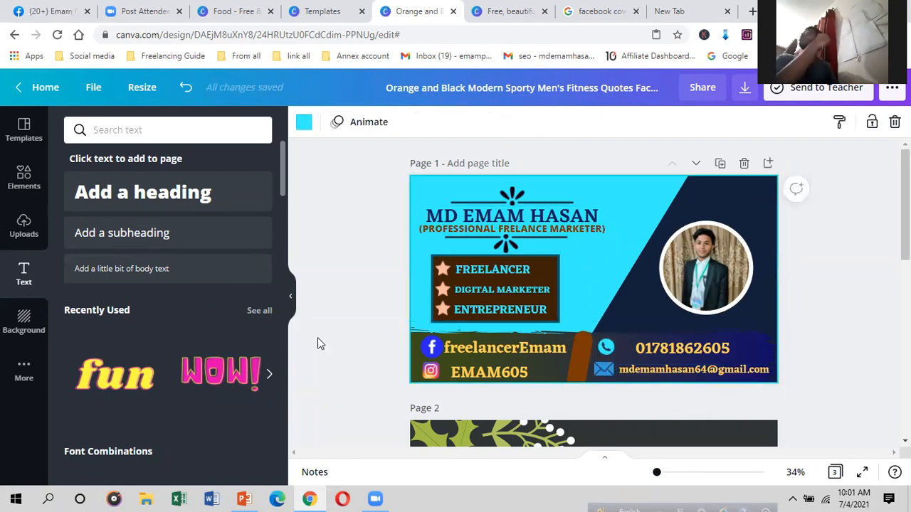
Step: Replace the old email icon search with a 'flowers' element search and browse the results
scroll(365, 314, "down", 2)
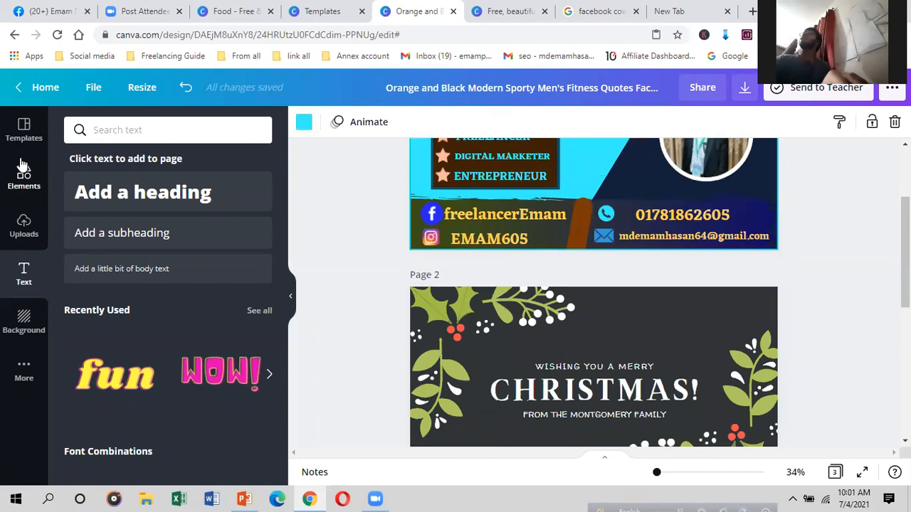
left_click(23, 178)
scroll(553, 348, "up", 2)
scroll(179, 325, "up", 5)
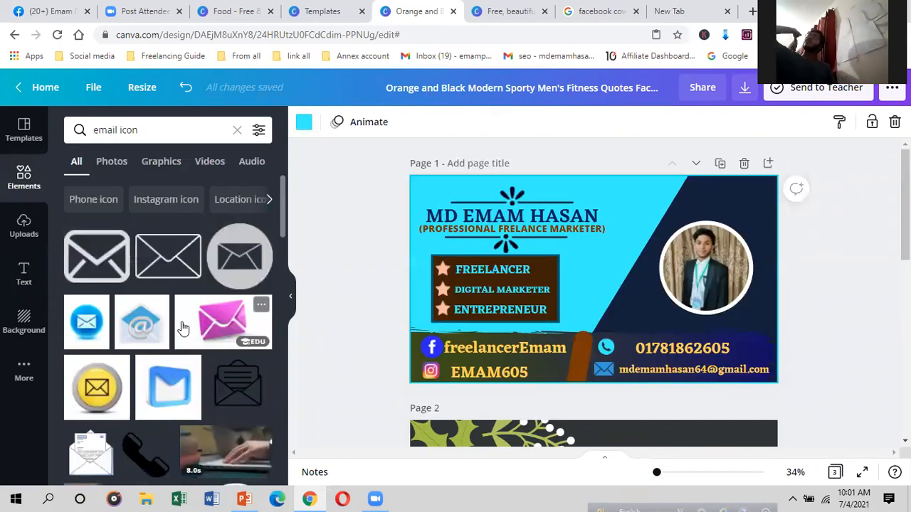
left_click(136, 130)
key("BackSpace")
key("BackSpace")
key("BackSpace")
key("BackSpace")
key("BackSpace")
key("BackSpace")
key("BackSpace")
key("BackSpace")
key("BackSpace")
key("BackSpace")
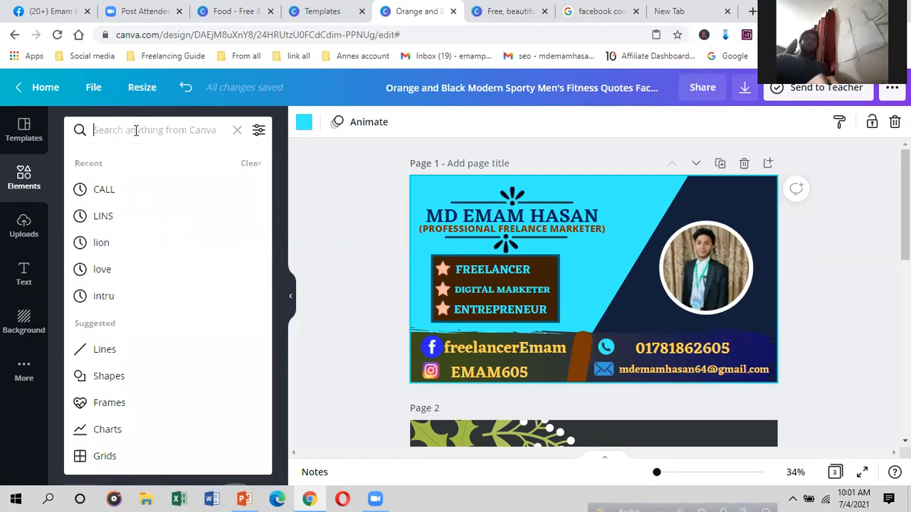
type("F")
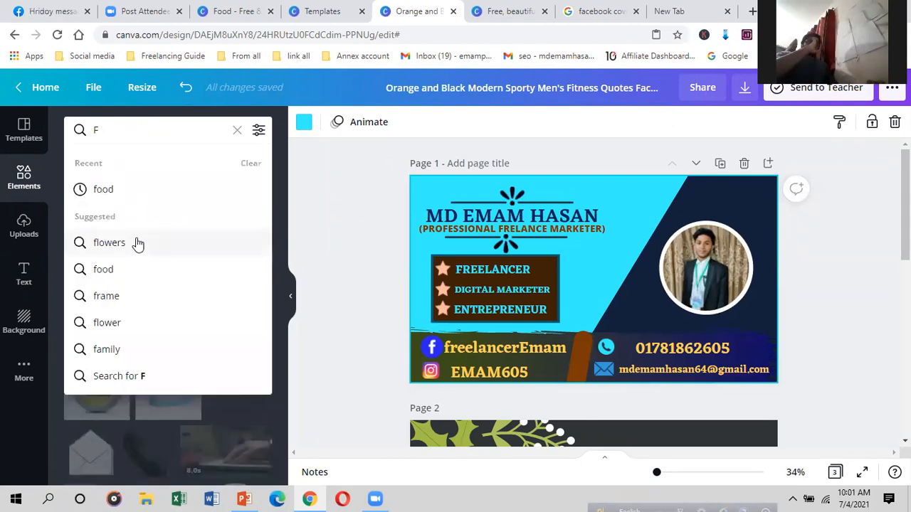
left_click(137, 241)
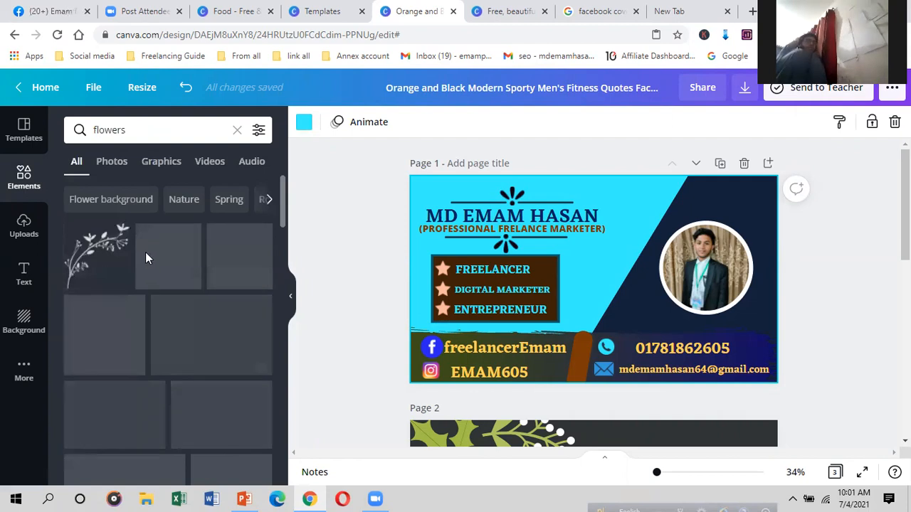
scroll(166, 299, "down", 2)
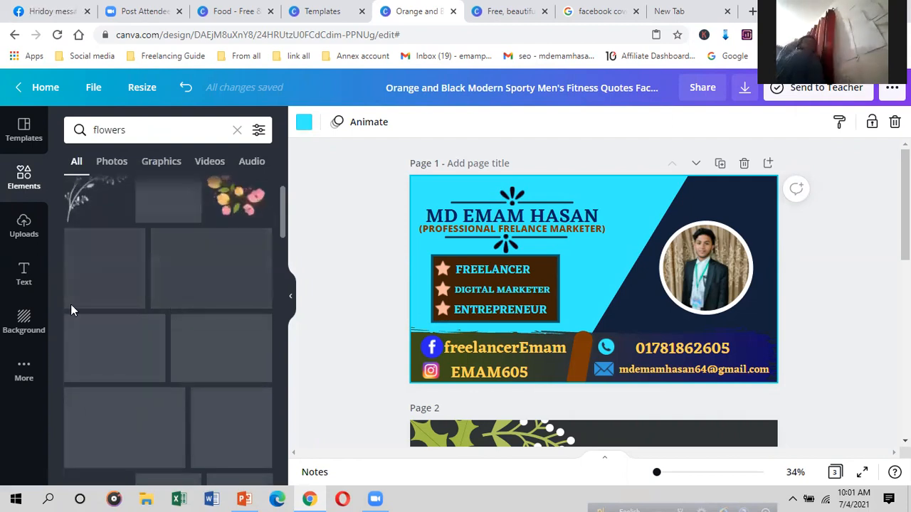
scroll(70, 304, "up", 2)
scroll(152, 306, "down", 4)
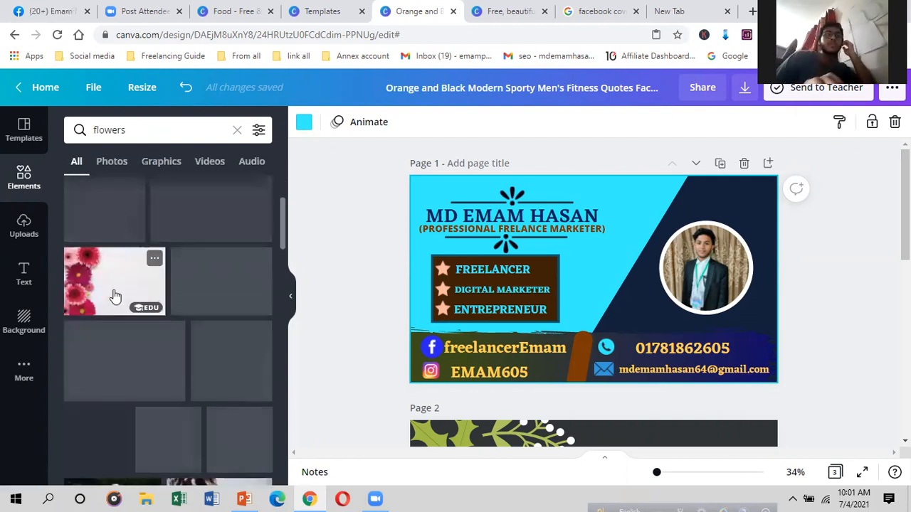
scroll(125, 311, "down", 1)
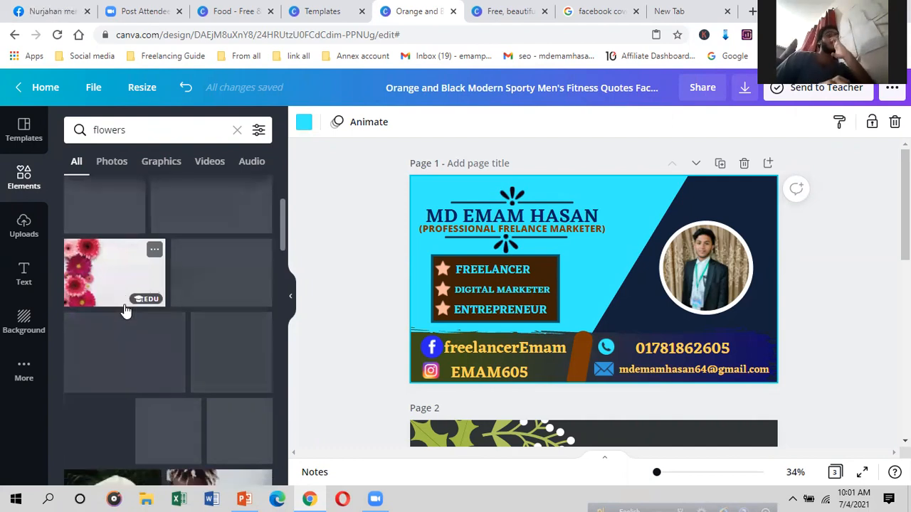
scroll(125, 311, "down", 3)
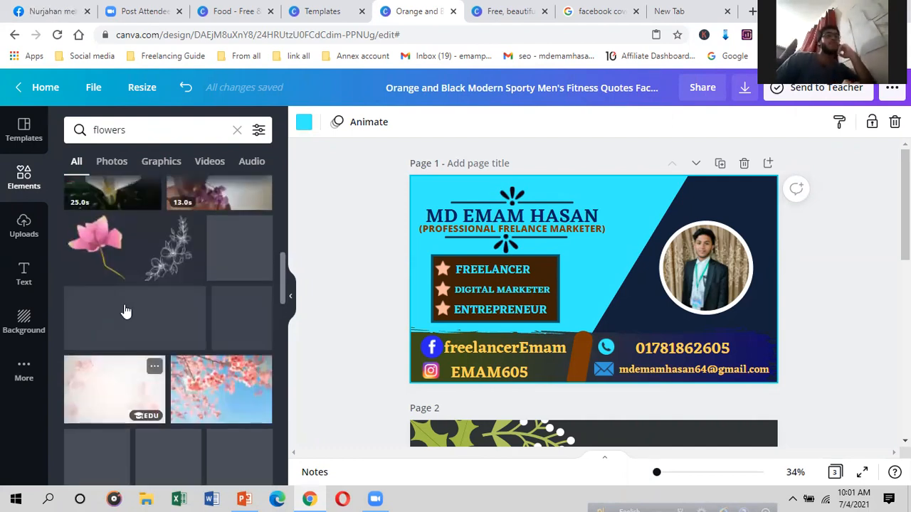
scroll(125, 311, "up", 5)
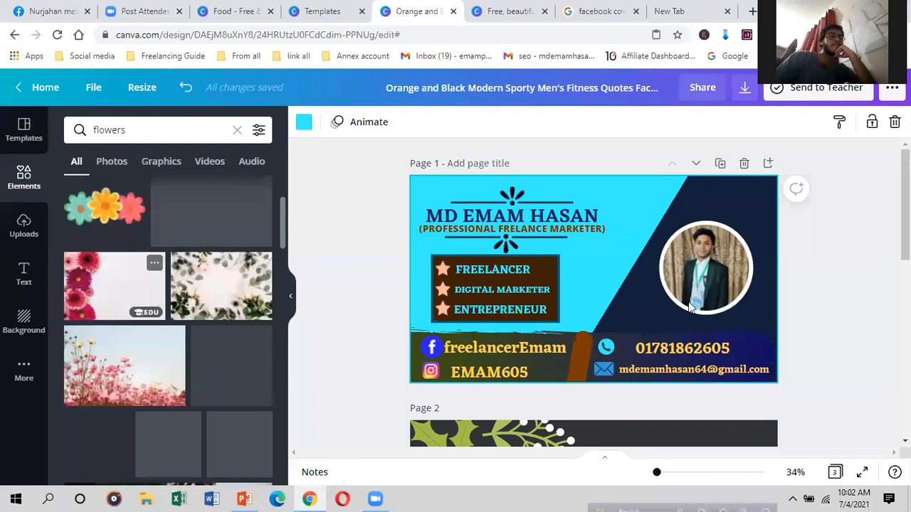
scroll(258, 271, "up", 2)
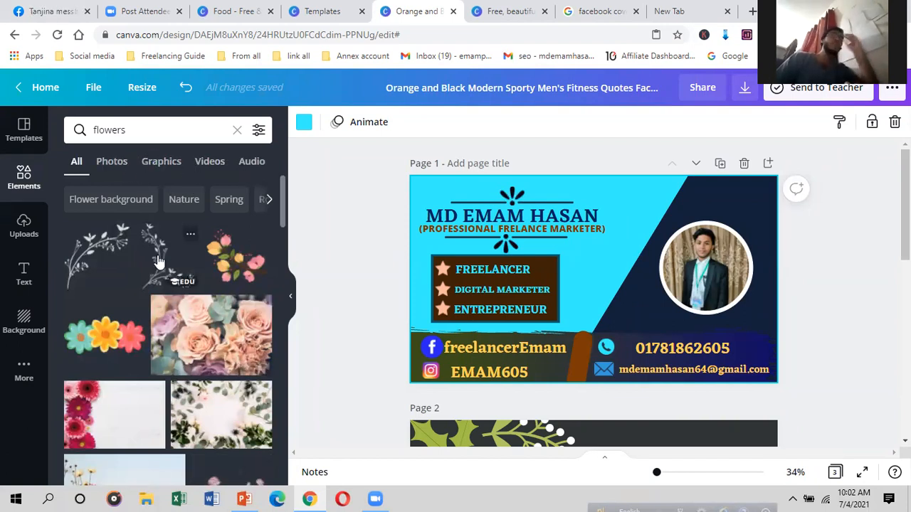
Step: Add the white line-art branch graphic and position it between the skills box and photo
left_click(115, 257)
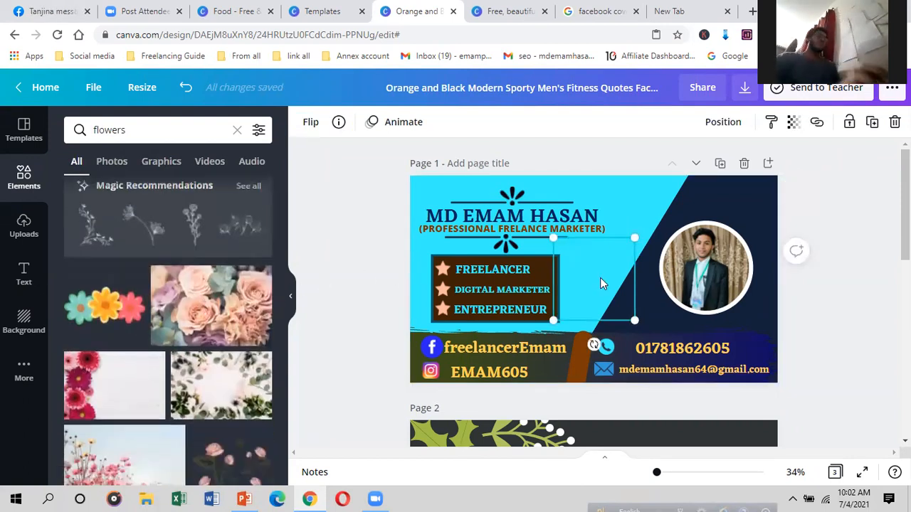
left_click_drag(610, 292, 658, 254)
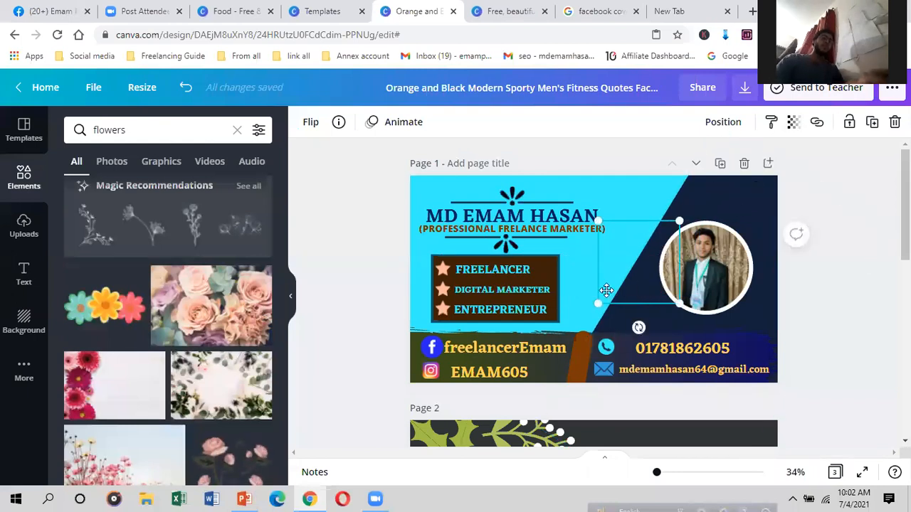
left_click_drag(646, 271, 612, 307)
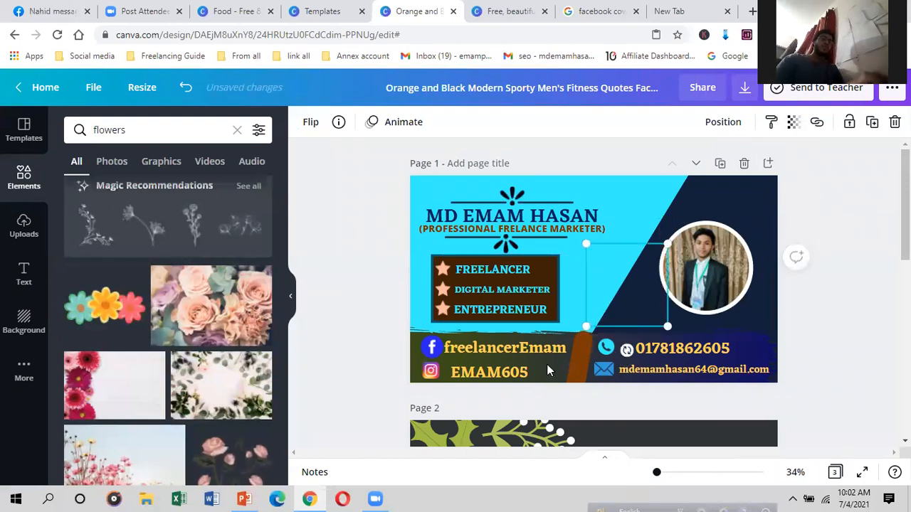
scroll(548, 370, "down", 6)
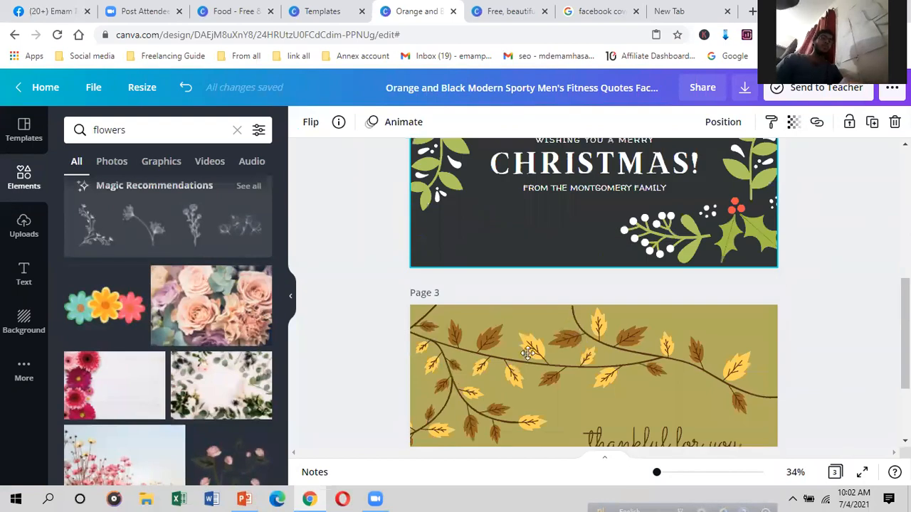
Step: Shrink and copy page 3's autumn leaf-branch graphic, then paste it onto the cover
scroll(605, 306, "down", 1)
left_click(600, 306)
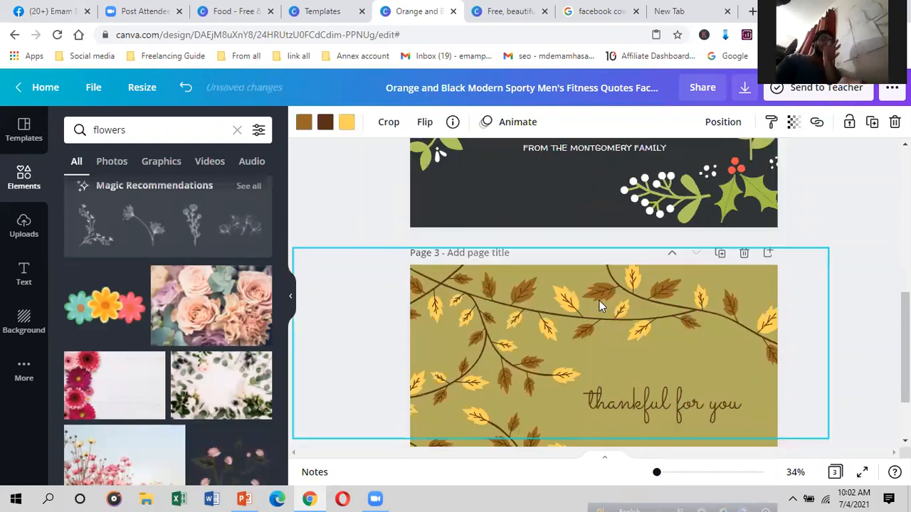
left_click_drag(594, 345, 528, 331)
right_click(529, 331)
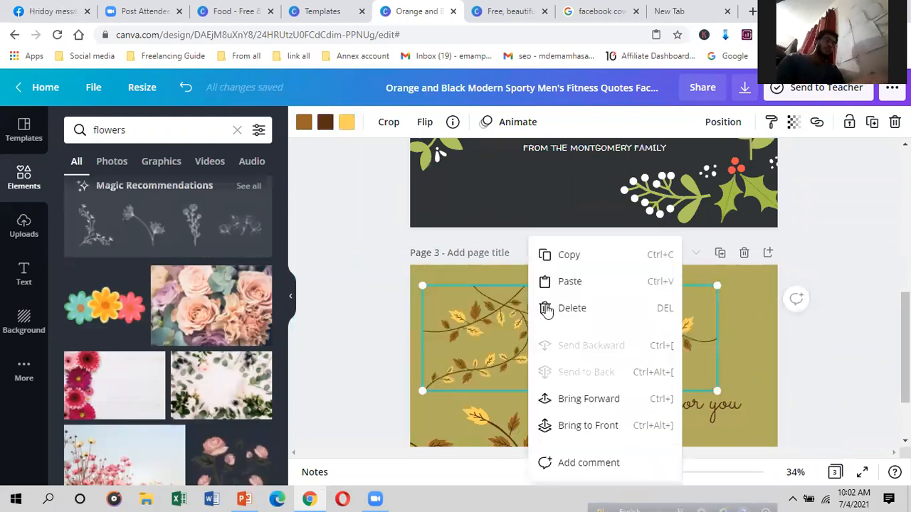
left_click(576, 257)
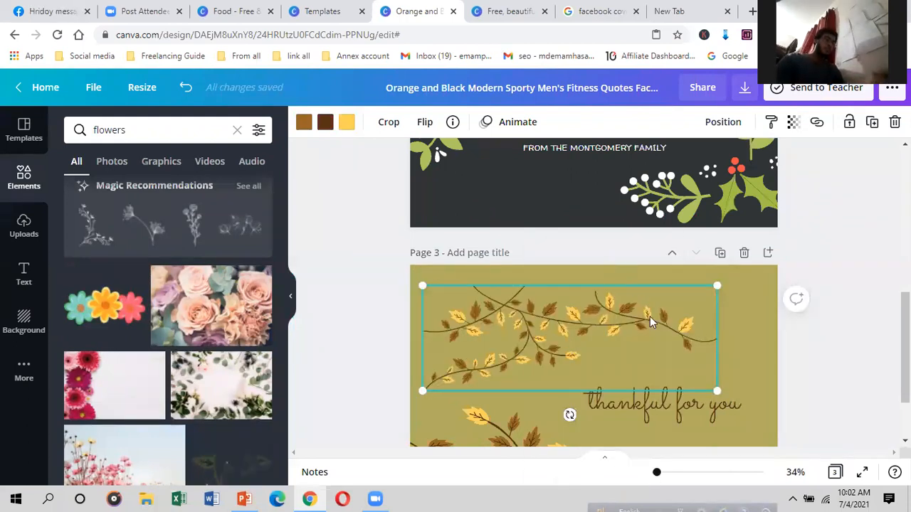
scroll(598, 260, "up", 5)
right_click(598, 263)
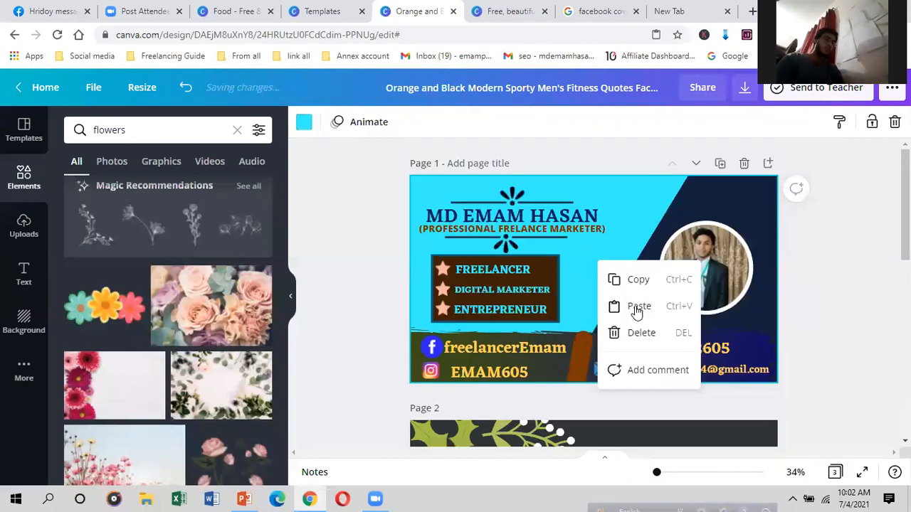
left_click(641, 306)
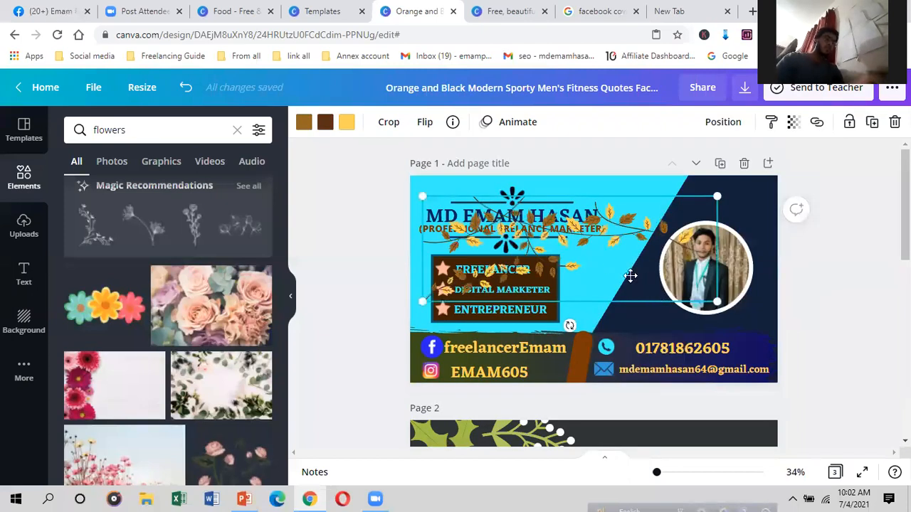
Step: Recolour the pasted leaf branch teal and move it onto the name title area
left_click_drag(521, 237, 566, 271)
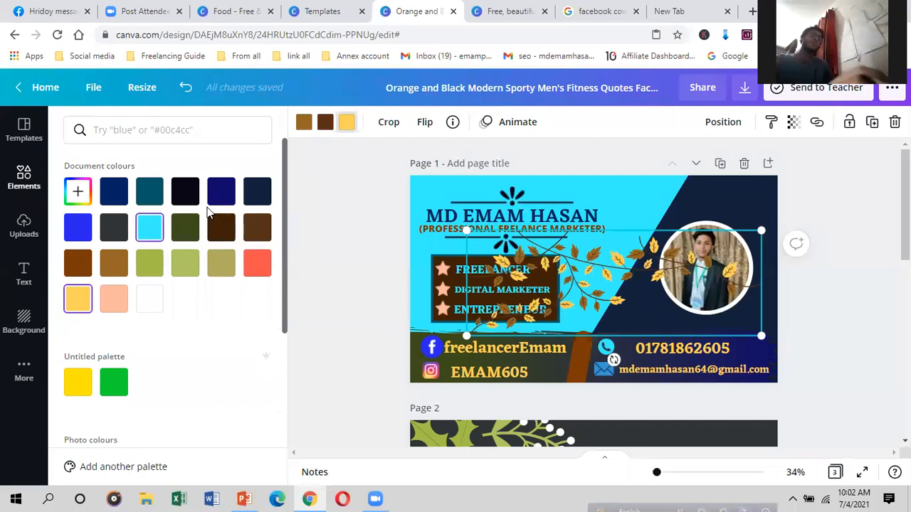
left_click(188, 205)
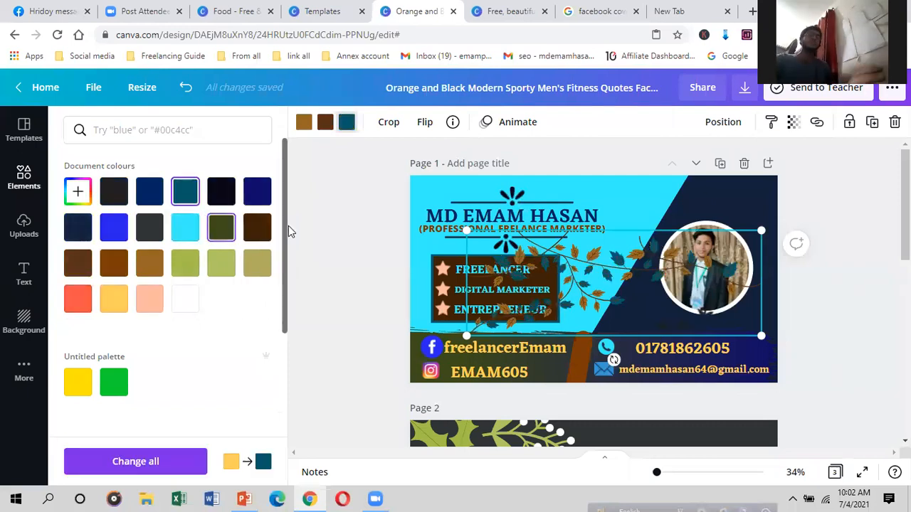
left_click_drag(638, 255, 480, 149)
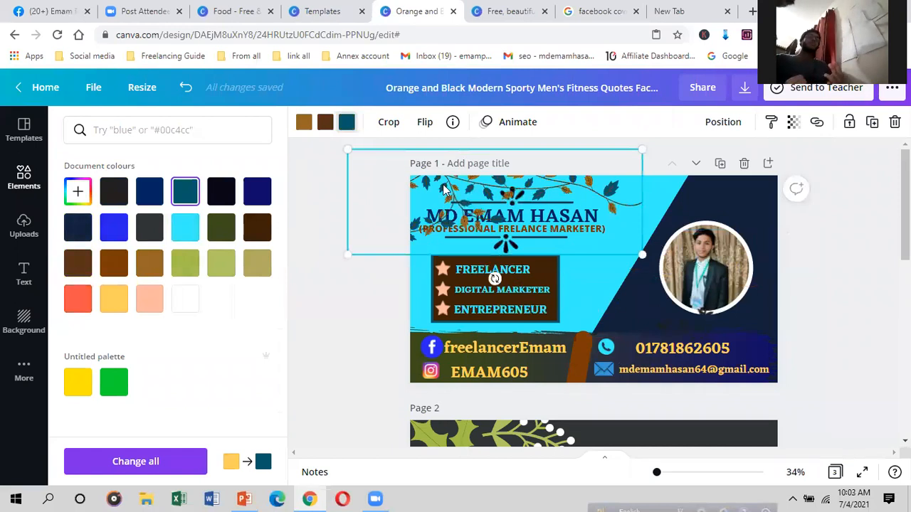
Step: Send the leaf branch to the back, behind the name title
right_click(445, 189)
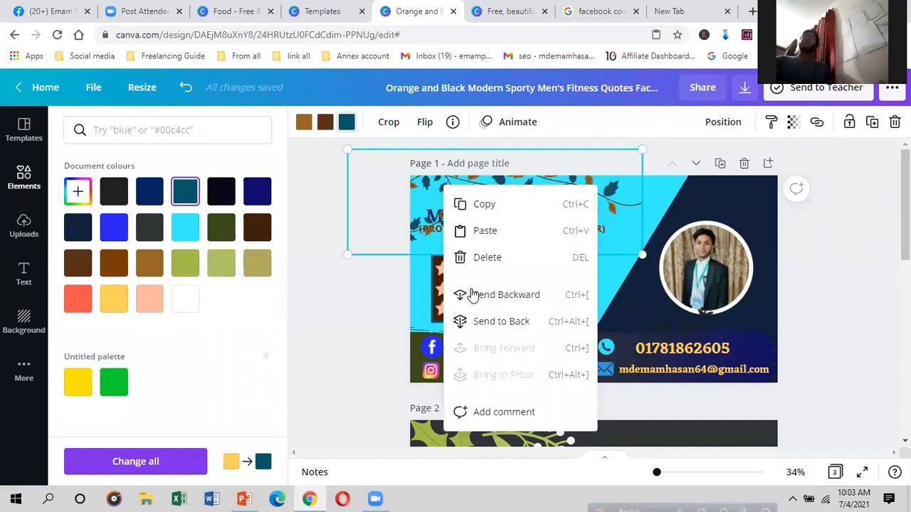
left_click(511, 303)
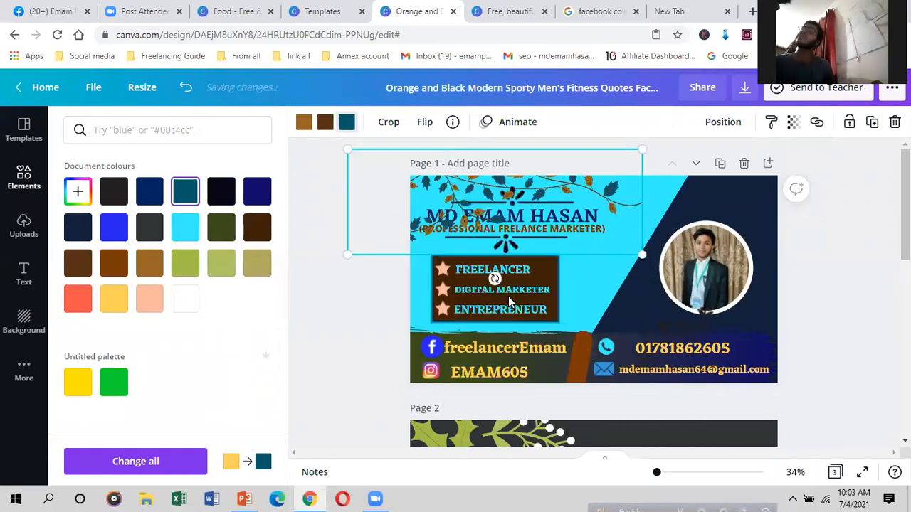
right_click(452, 202)
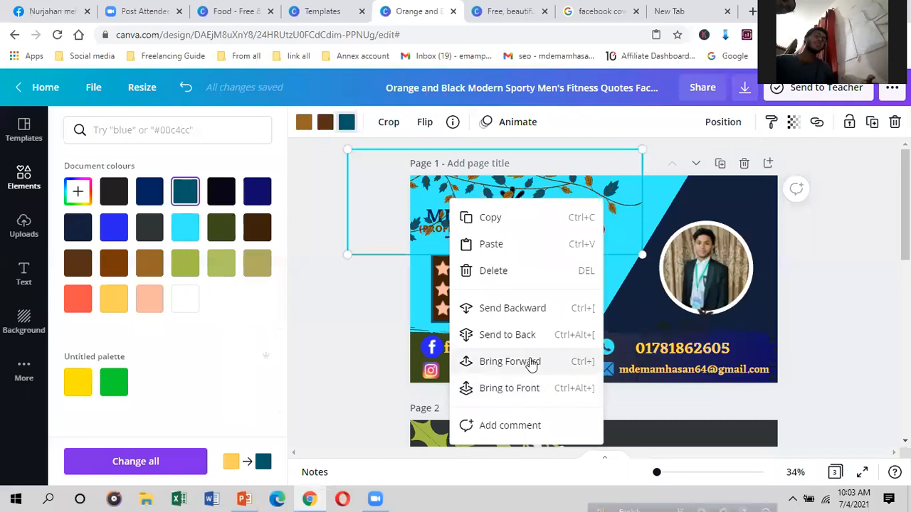
left_click(520, 334)
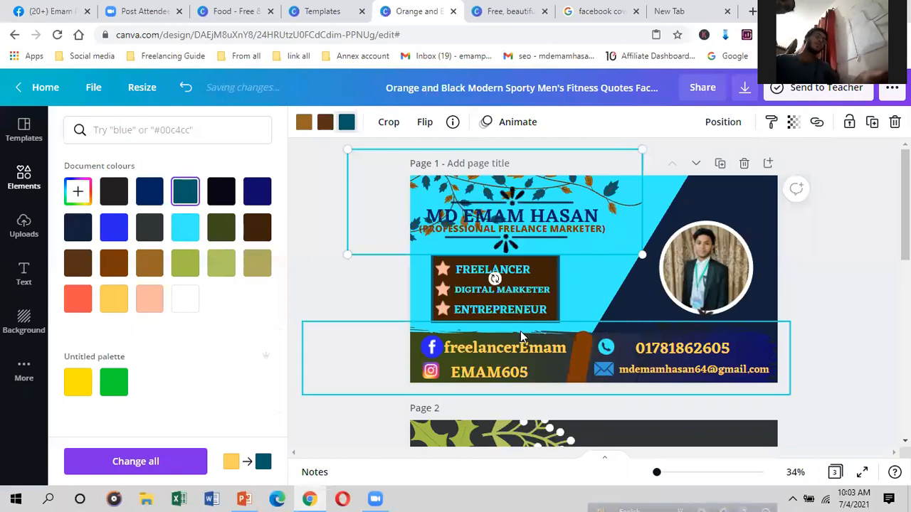
Step: Fade the leaves to about 35 transparency and set them in the top-left corner
left_click_drag(478, 191, 592, 309)
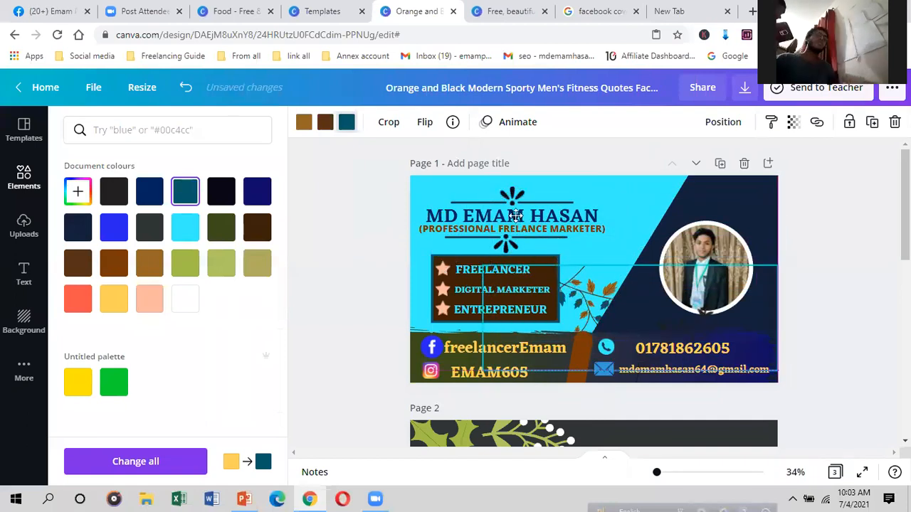
key("ctrl+z")
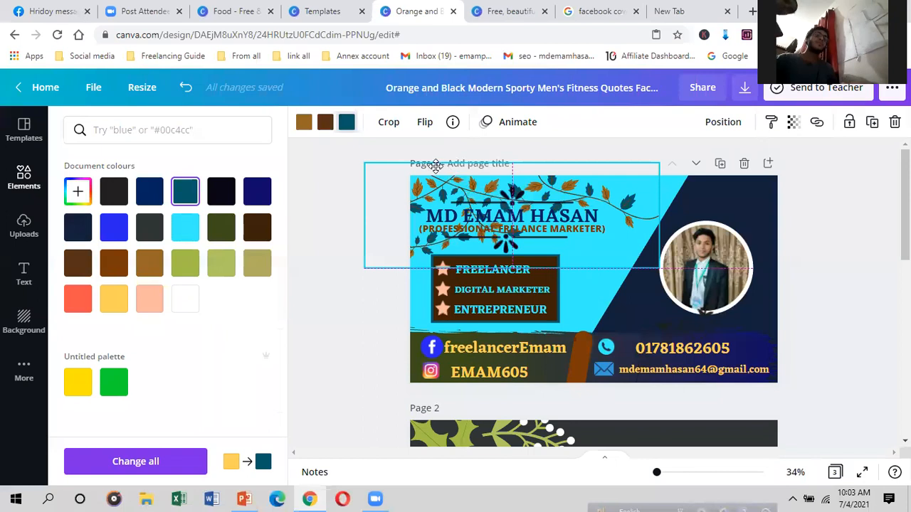
left_click(793, 122)
left_click_drag(698, 167, 695, 163)
mouse_move(427, 179)
left_mouse_down()
mouse_move(413, 163)
mouse_move(429, 197)
left_mouse_up()
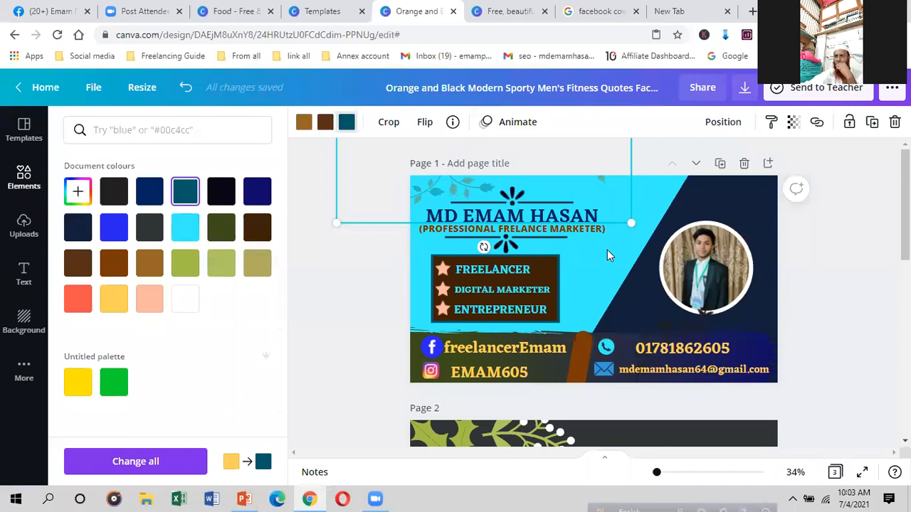
Step: Move the dark floral sprig into the blue area just left of the profile photo
left_click(612, 290)
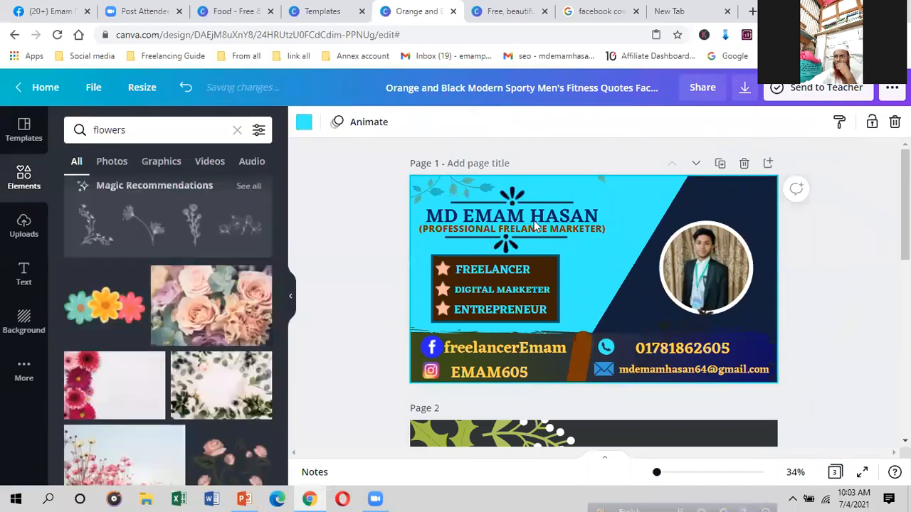
left_click(452, 183)
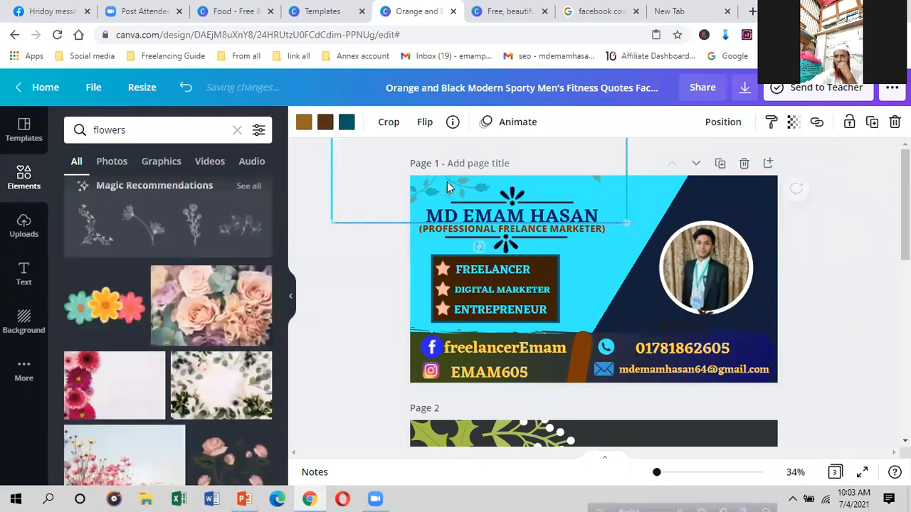
left_click(606, 276)
left_click_drag(640, 280, 484, 234)
left_click(11, 131)
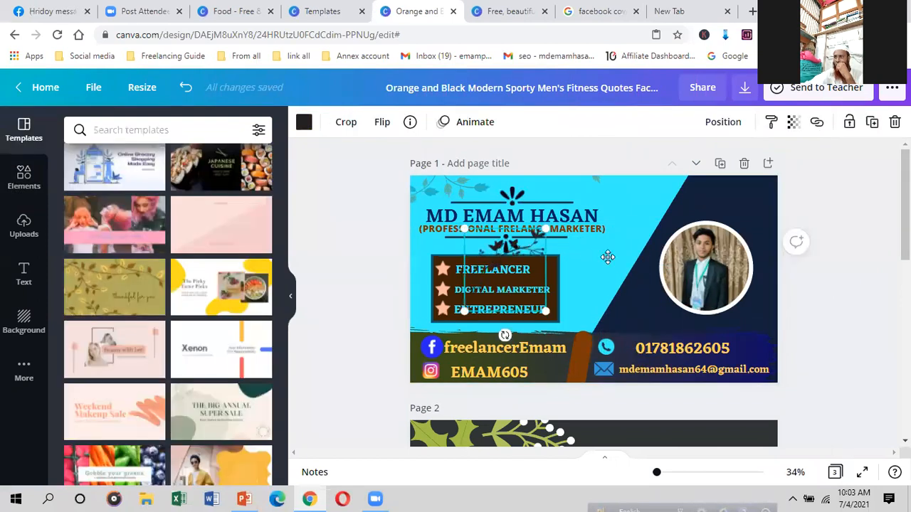
left_click_drag(491, 260, 595, 262)
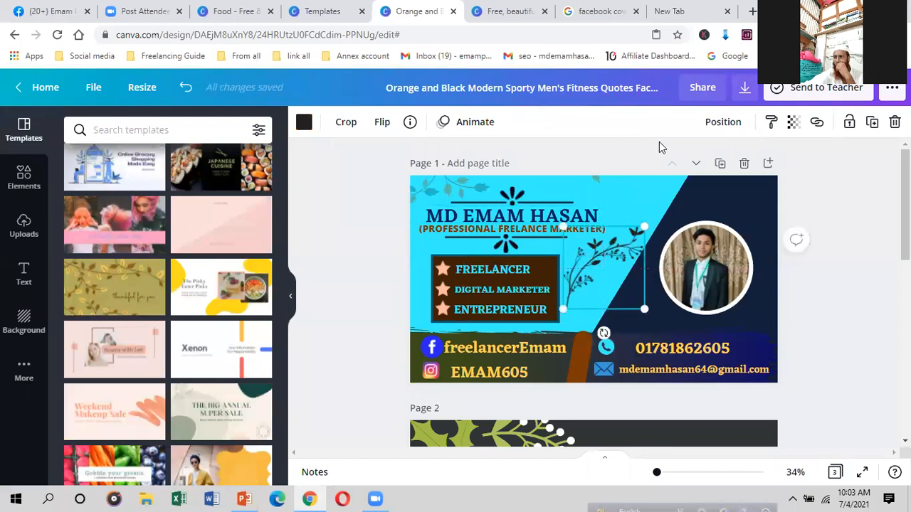
Step: Make the floral sprig very faint with transparency around 26
left_click(793, 122)
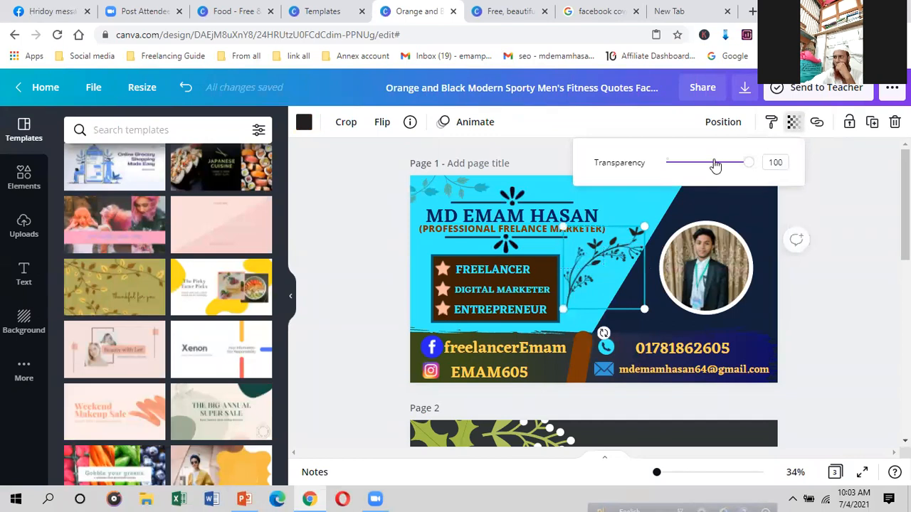
left_click(712, 163)
left_click_drag(703, 165, 688, 169)
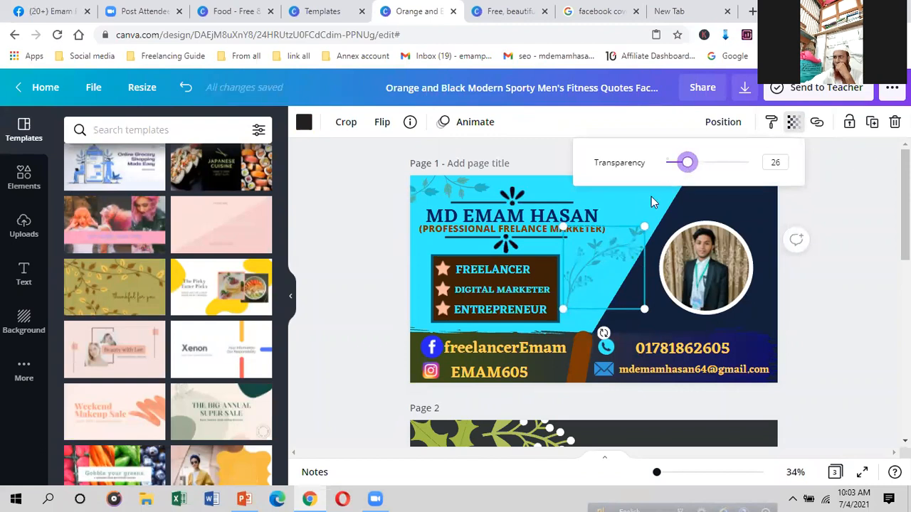
left_click(391, 382)
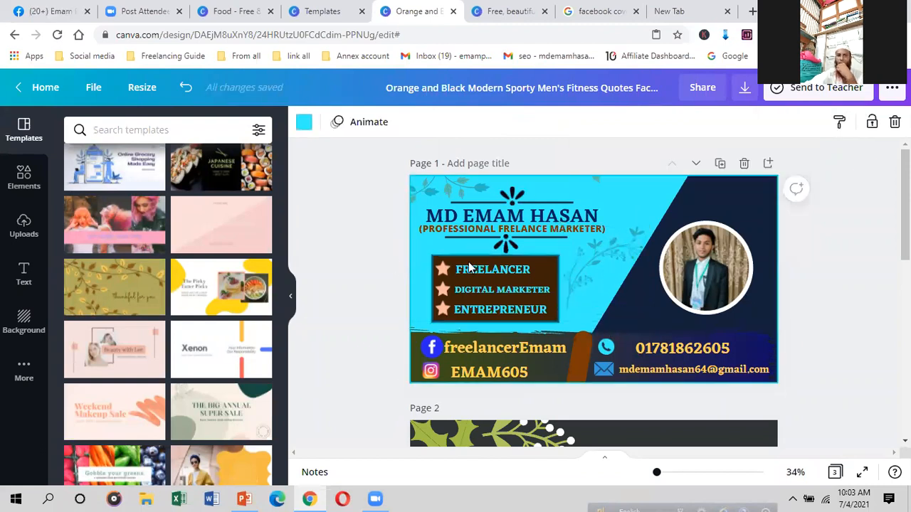
Step: Recolour the sprig black after trying olive, tan, blue and dark shades
left_click(596, 269)
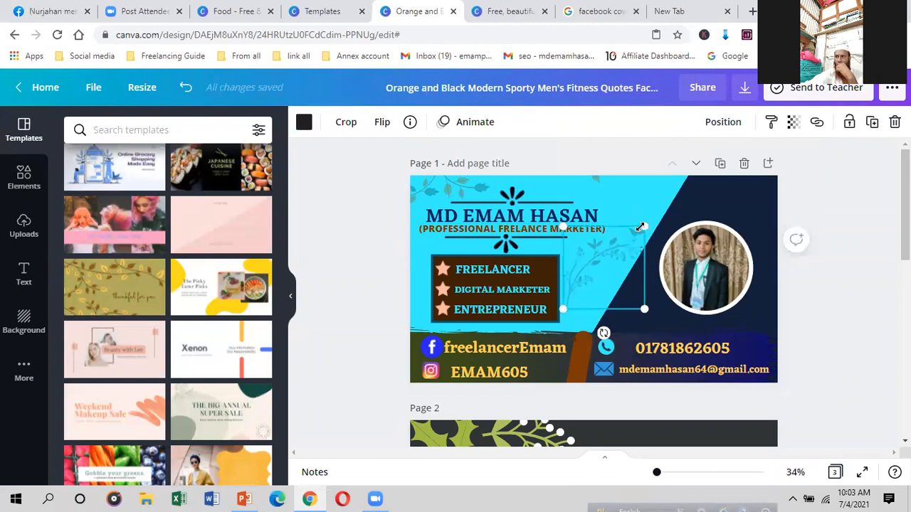
left_click(304, 122)
left_click(221, 228)
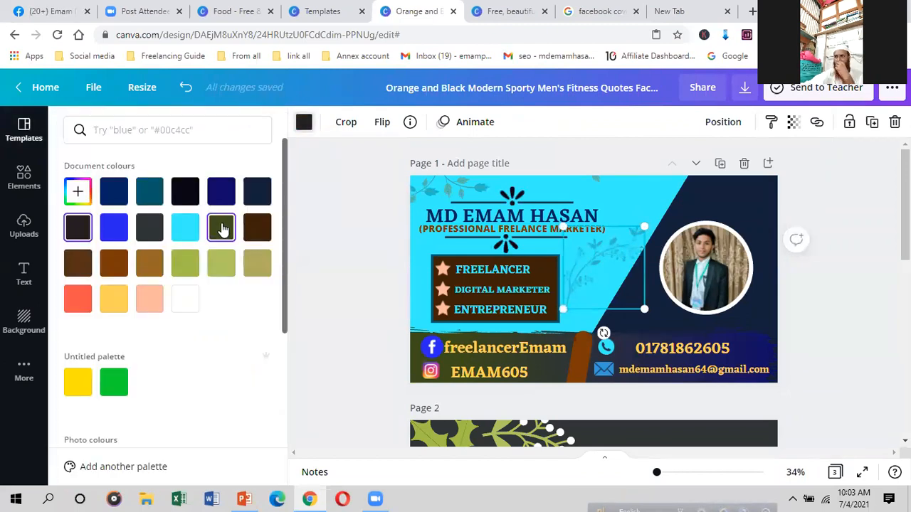
left_click(260, 265)
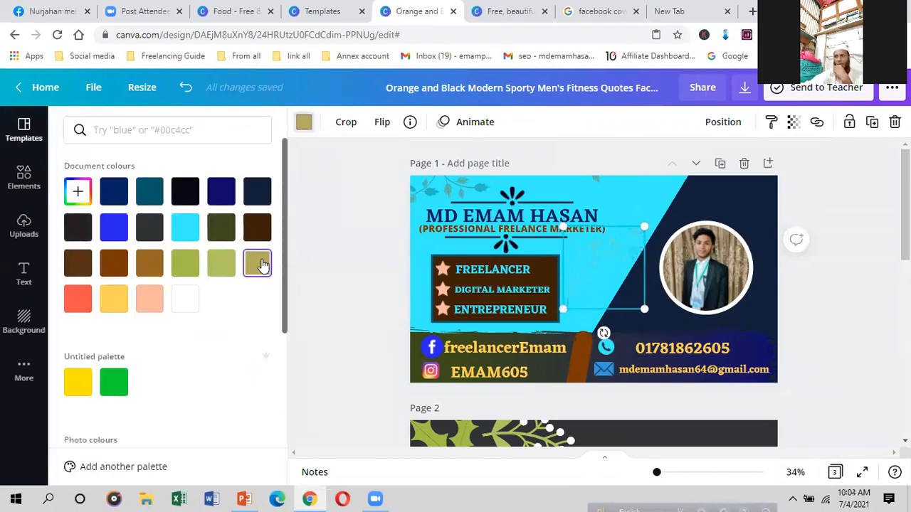
left_click(190, 264)
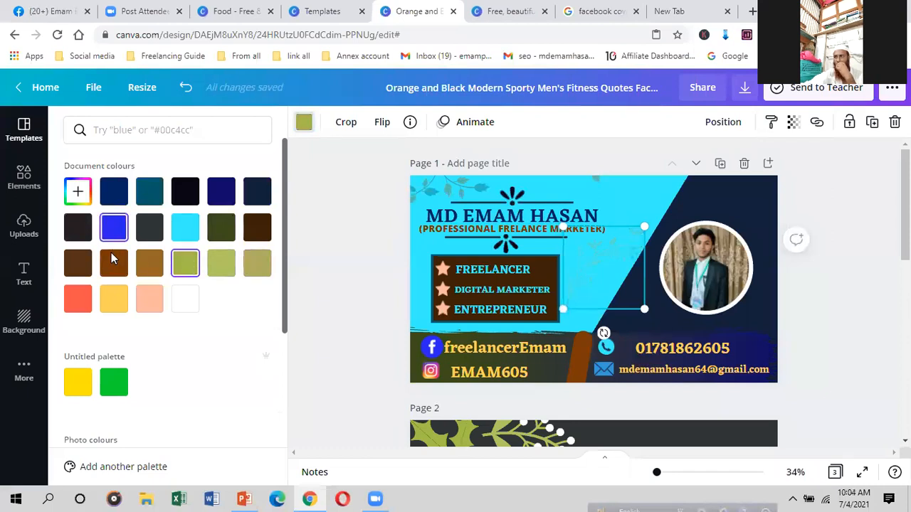
left_click(115, 230)
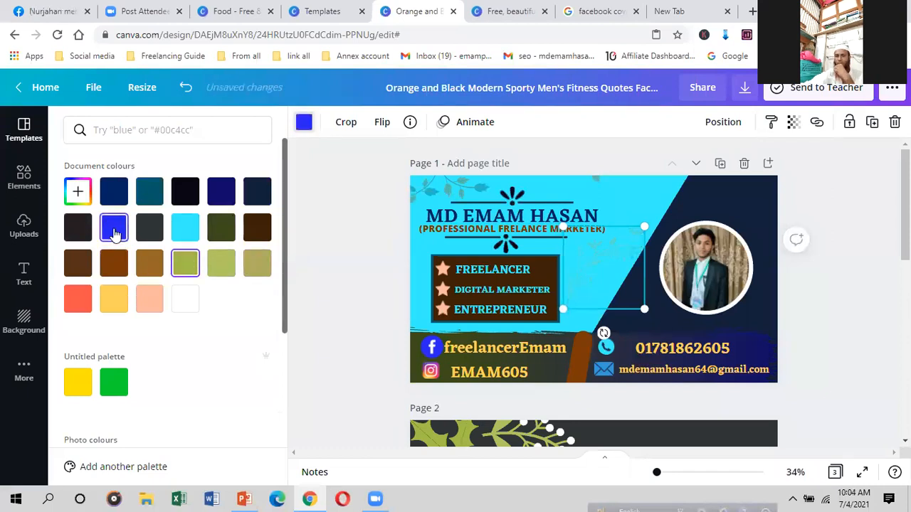
left_click(80, 231)
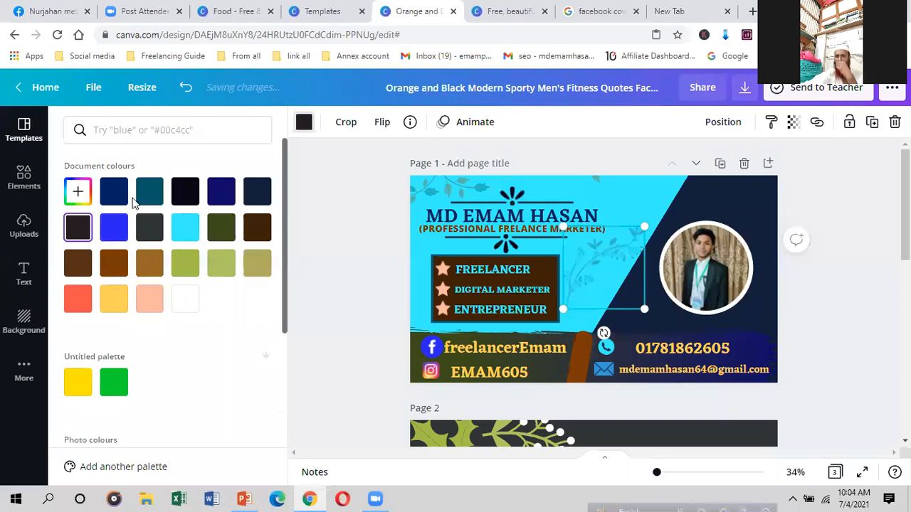
left_click(186, 190)
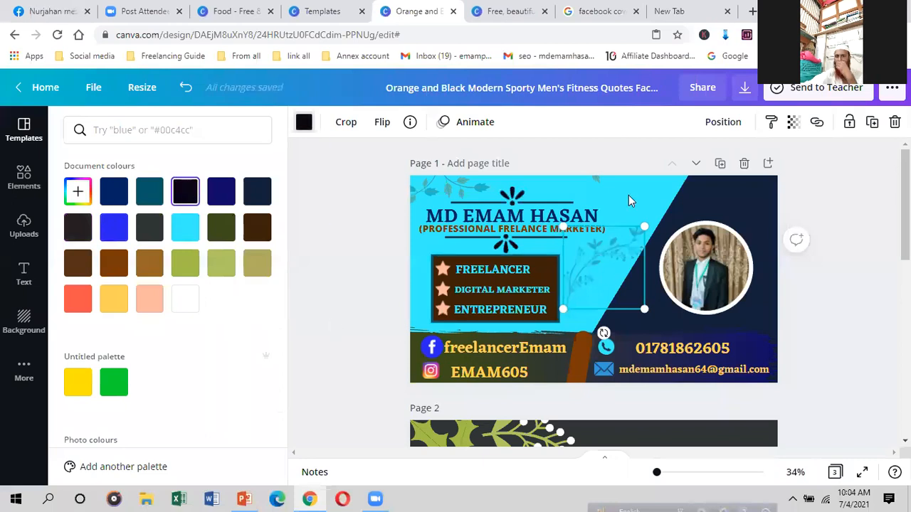
left_click(630, 195)
left_click(646, 202)
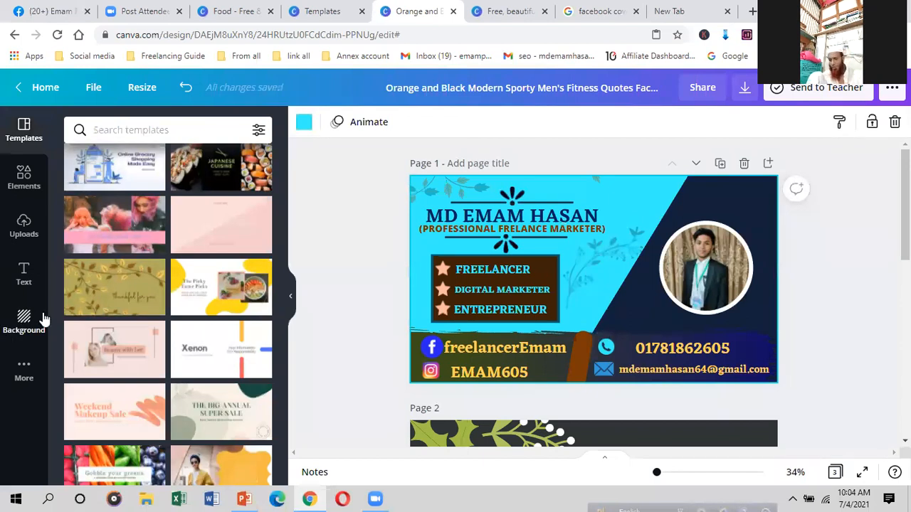
Step: Try a grey abstract texture, then a fire image, as the page background
left_click(23, 321)
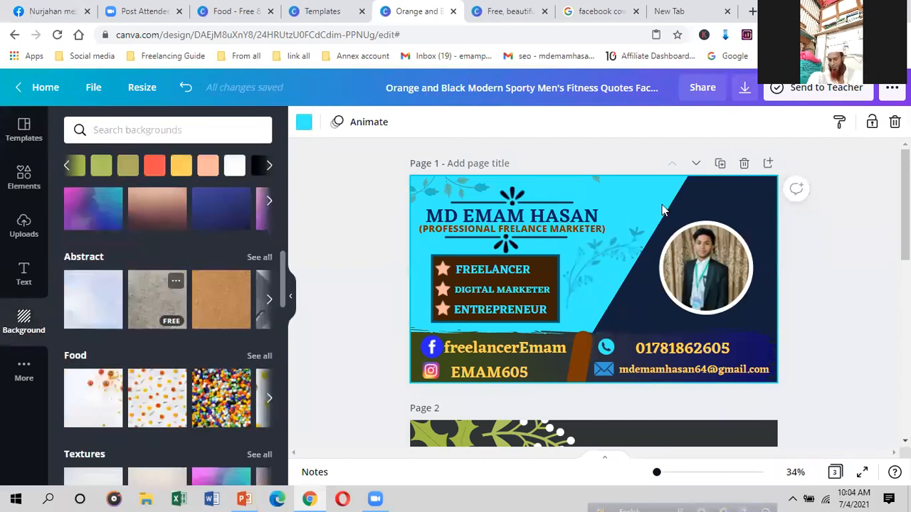
left_click(142, 299)
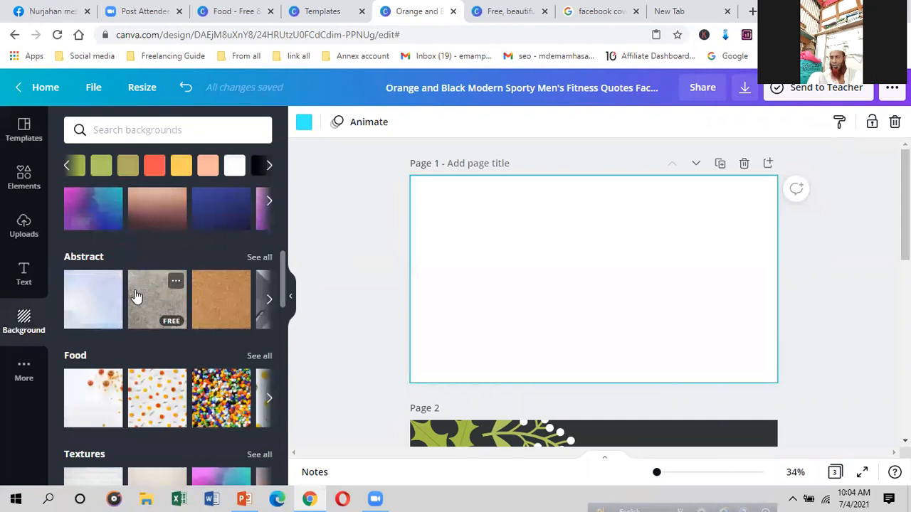
scroll(136, 297, "down", 3)
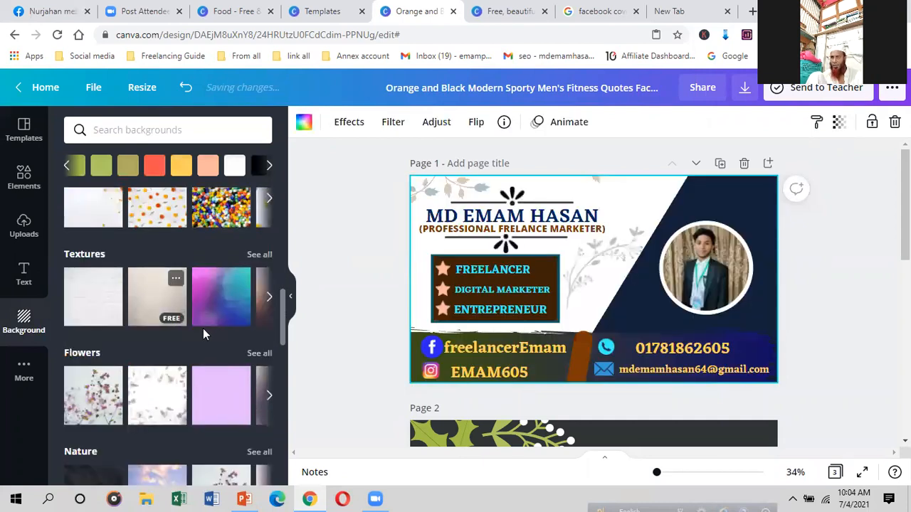
scroll(160, 371, "down", 4)
scroll(154, 384, "down", 3)
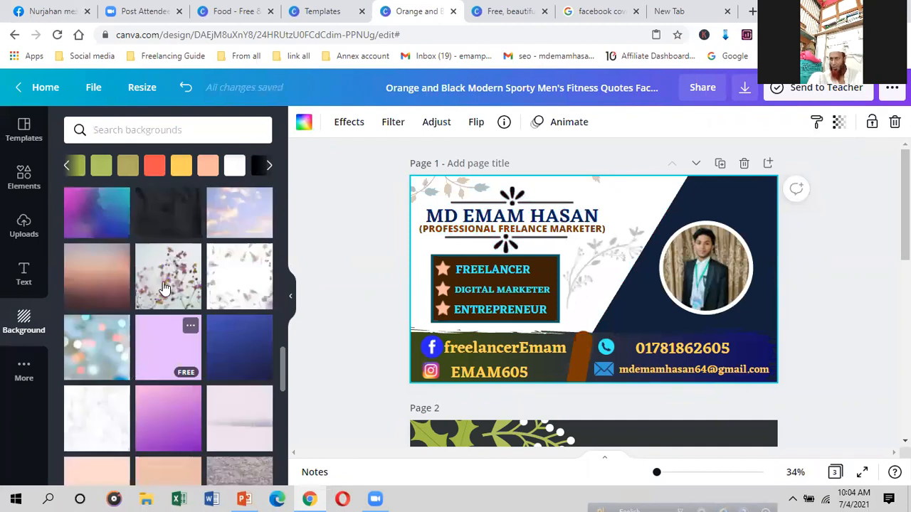
scroll(168, 310, "down", 3)
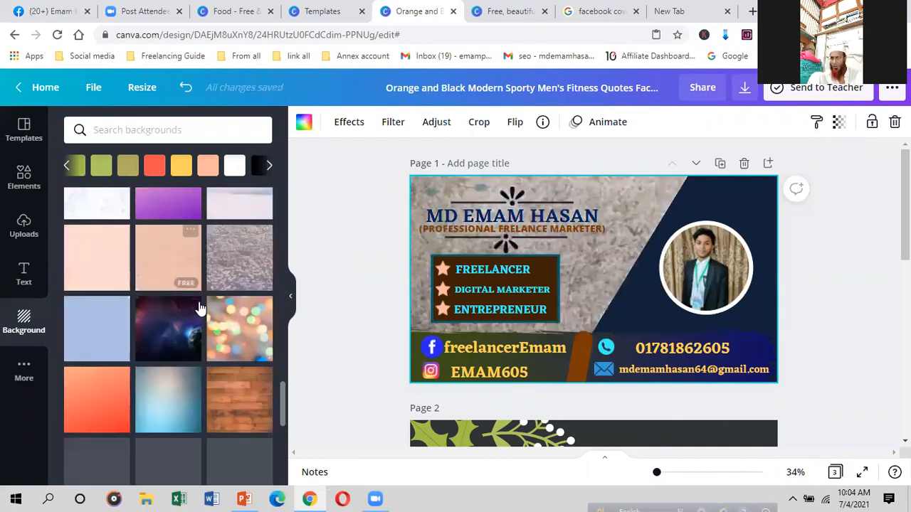
scroll(178, 325, "down", 2)
scroll(102, 385, "down", 3)
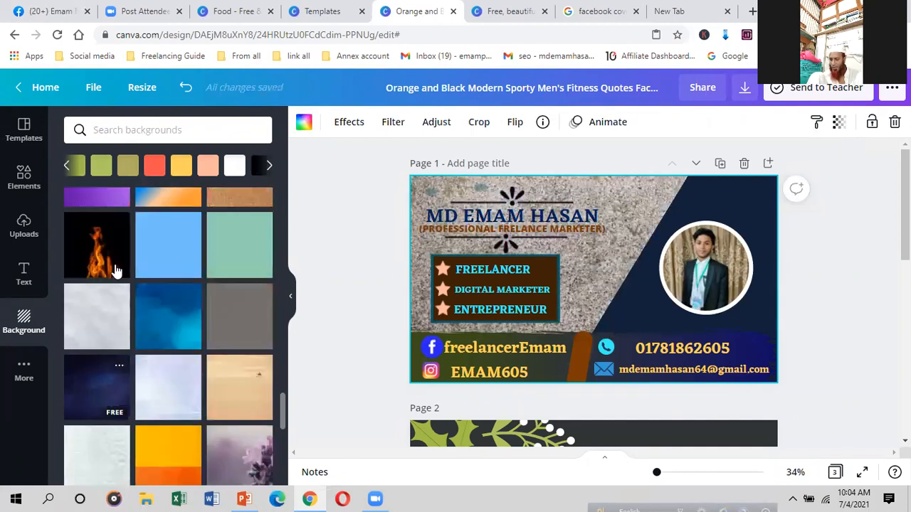
left_click(114, 267)
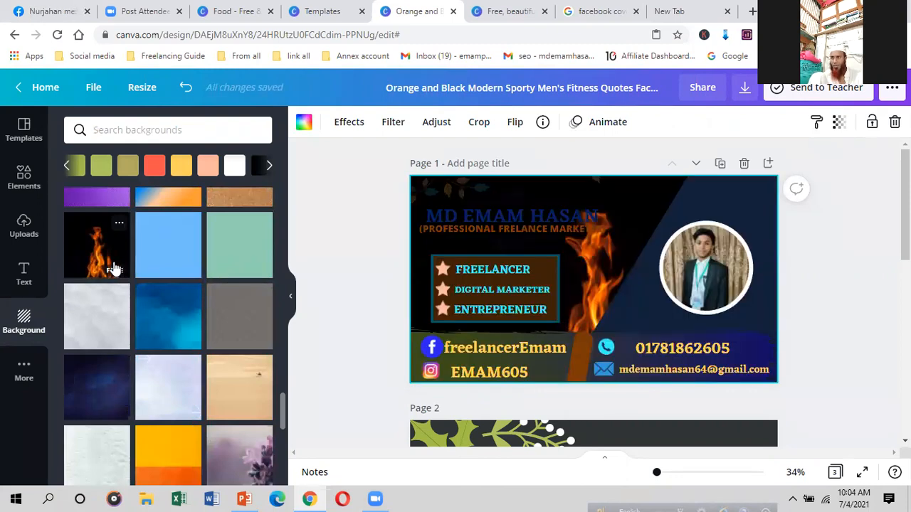
Step: Apply the pink floral background to the cover
scroll(166, 351, "down", 3)
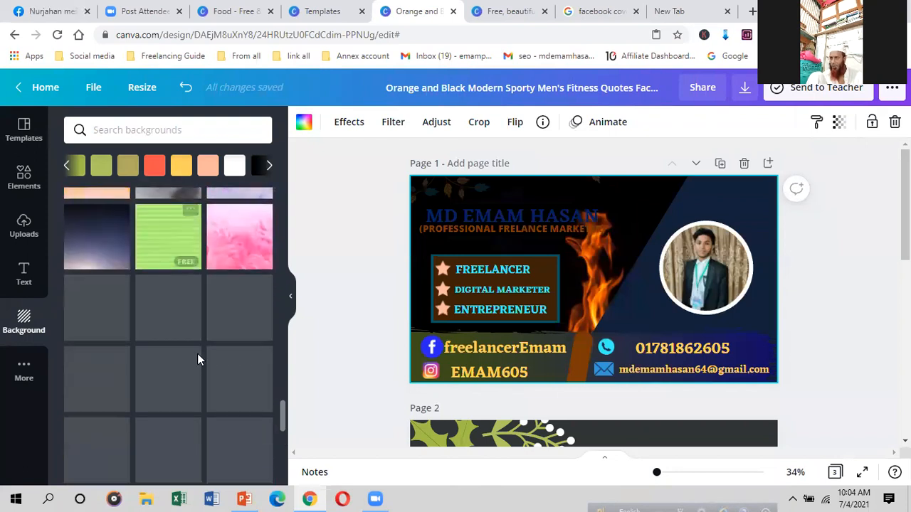
scroll(171, 342, "down", 2)
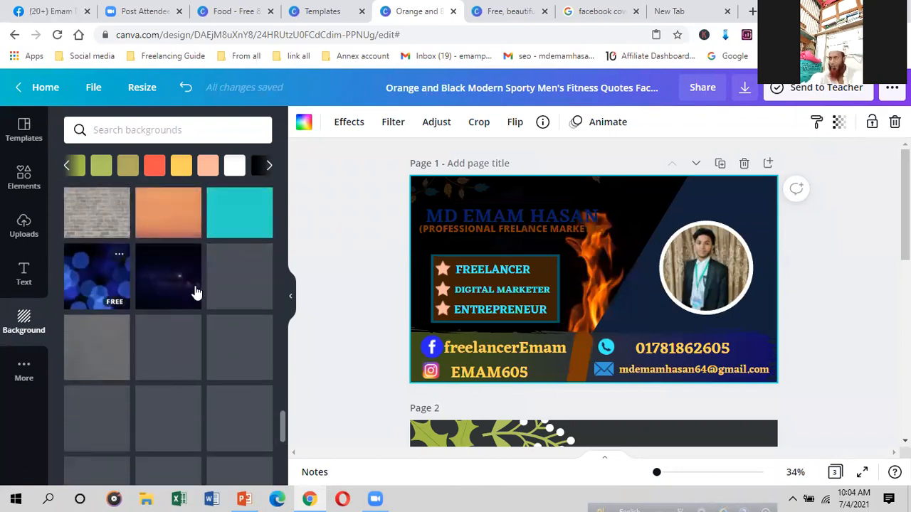
scroll(188, 294, "down", 2)
left_click(180, 294)
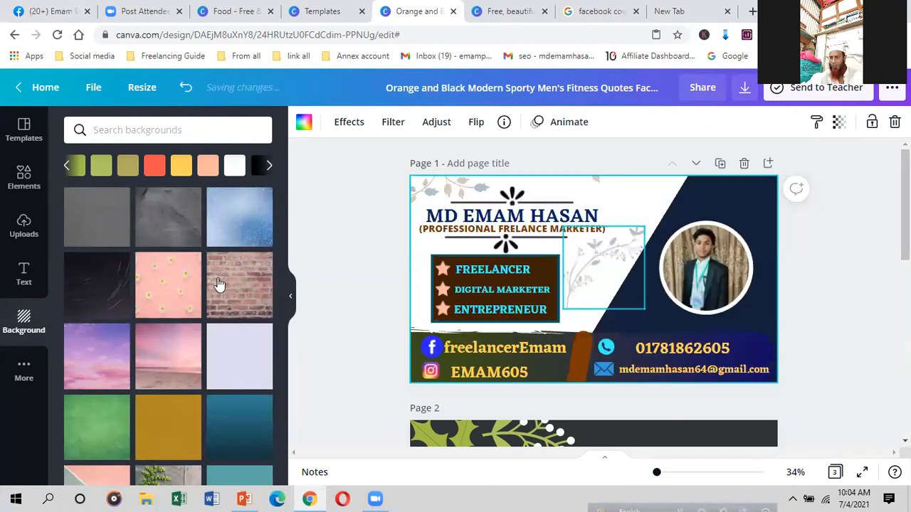
Step: Undo and redo through the backgrounds to settle back on the cyan leafy one
scroll(158, 356, "up", 1)
scroll(267, 192, "up", 5)
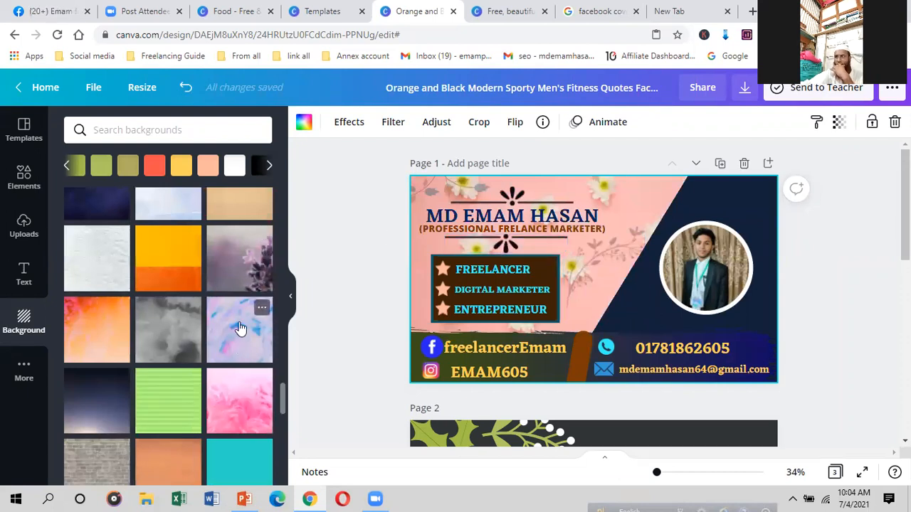
scroll(240, 329, "up", 2)
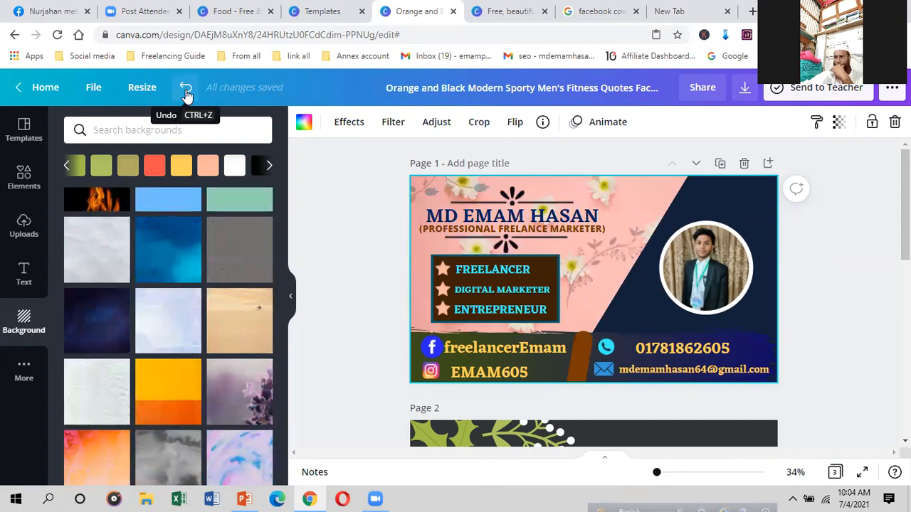
left_click(185, 91)
left_click(186, 91)
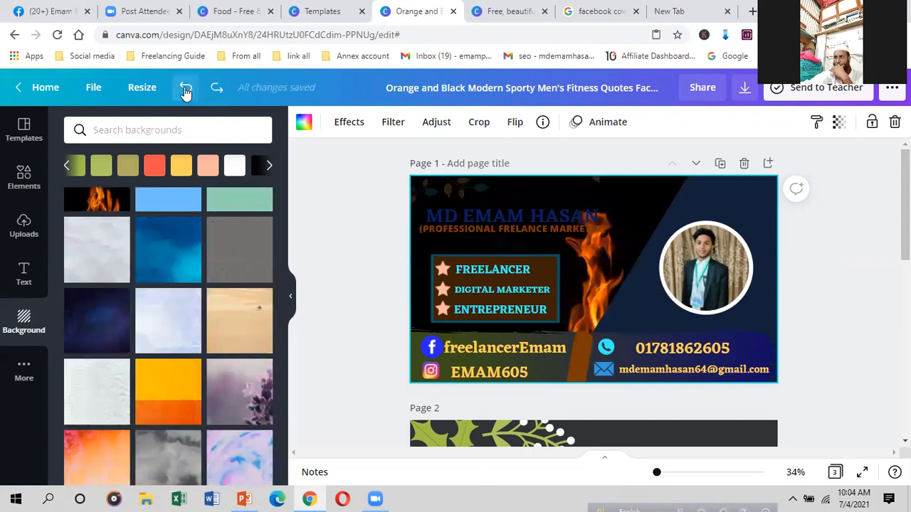
left_click(185, 93)
left_click(186, 93)
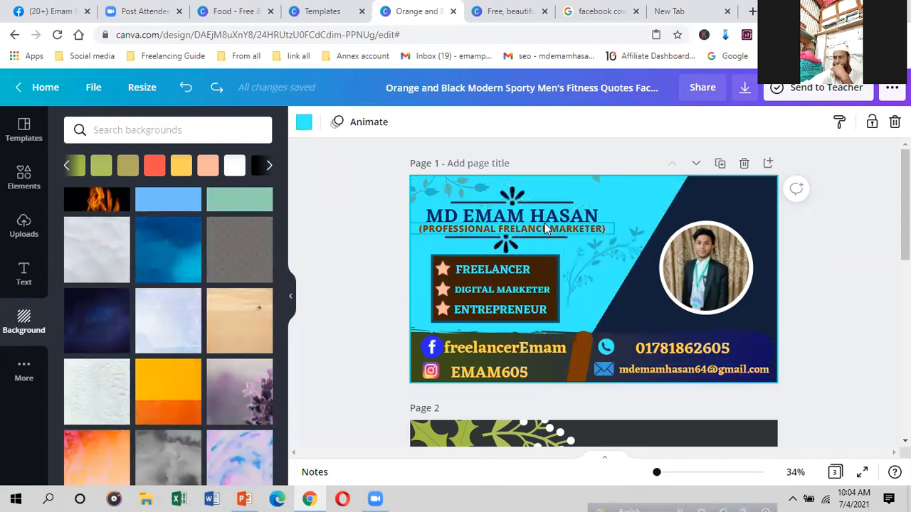
left_click(187, 90)
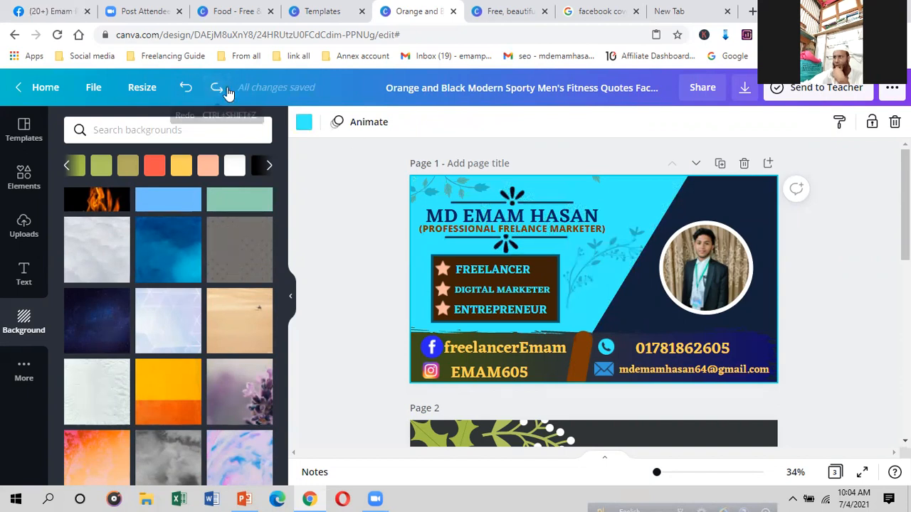
left_click(217, 89)
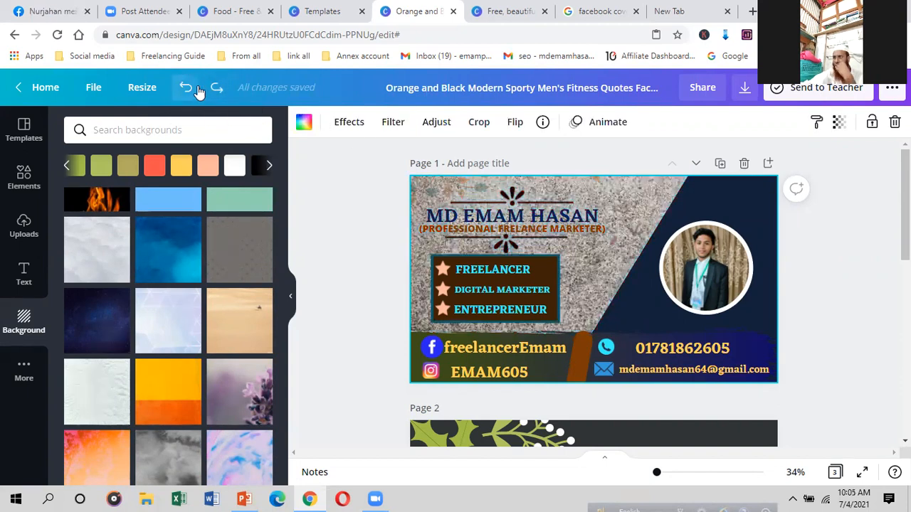
left_click(187, 88)
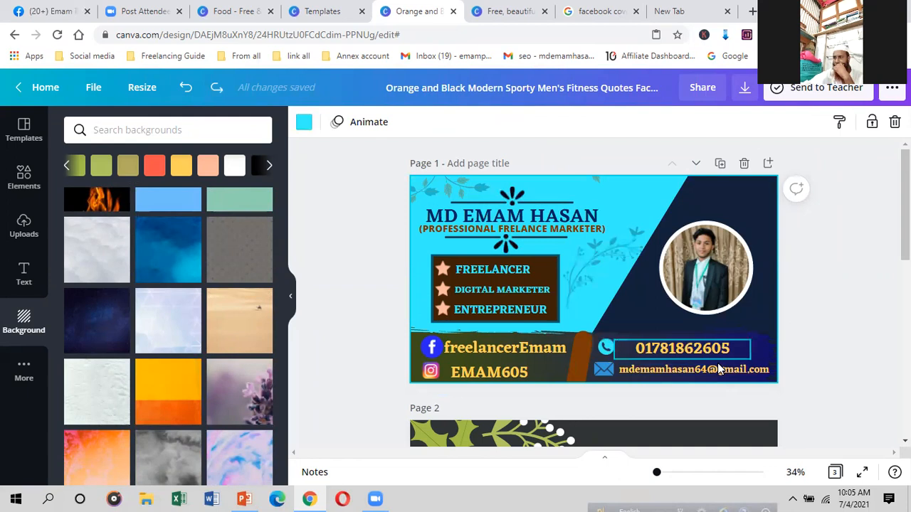
scroll(715, 367, "down", 2)
scroll(490, 305, "up", 1)
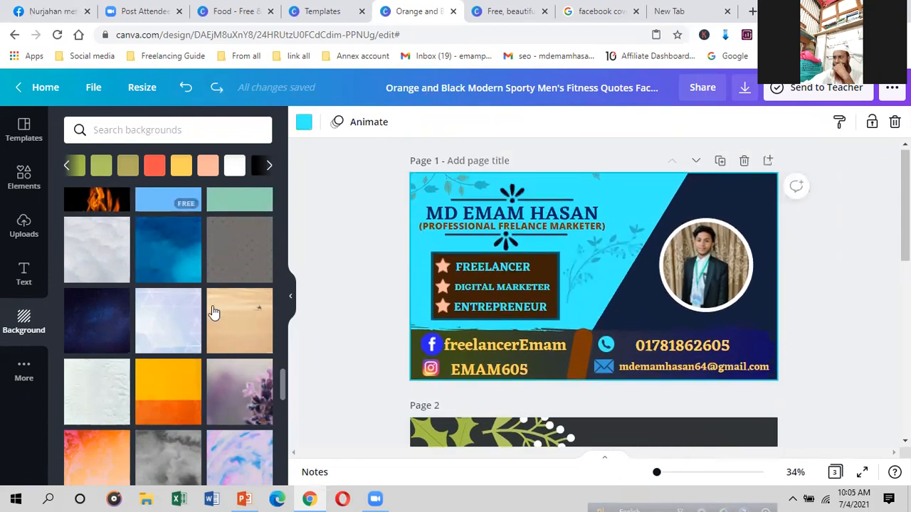
scroll(183, 315, "down", 3)
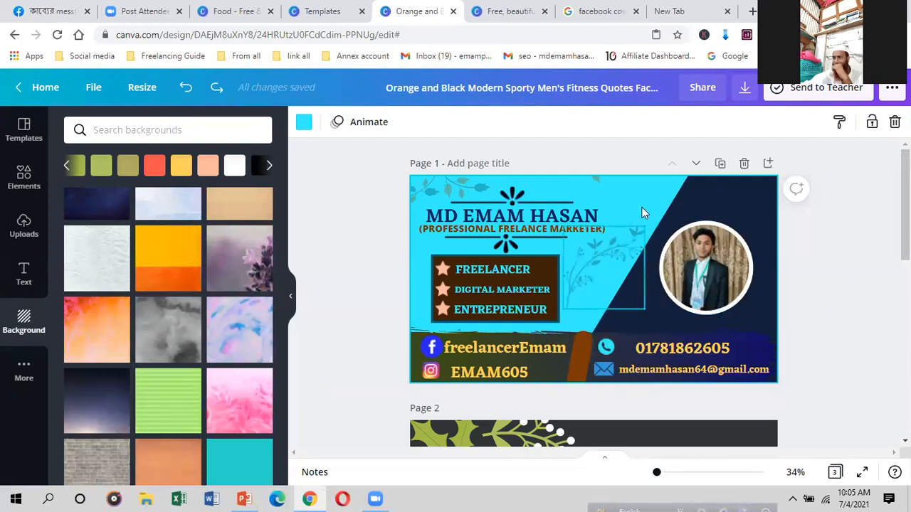
Step: Preview the Block, Breathe, Pan, Rise, Photo Flow, Photo Zoom and Tumble page animations
left_click(368, 123)
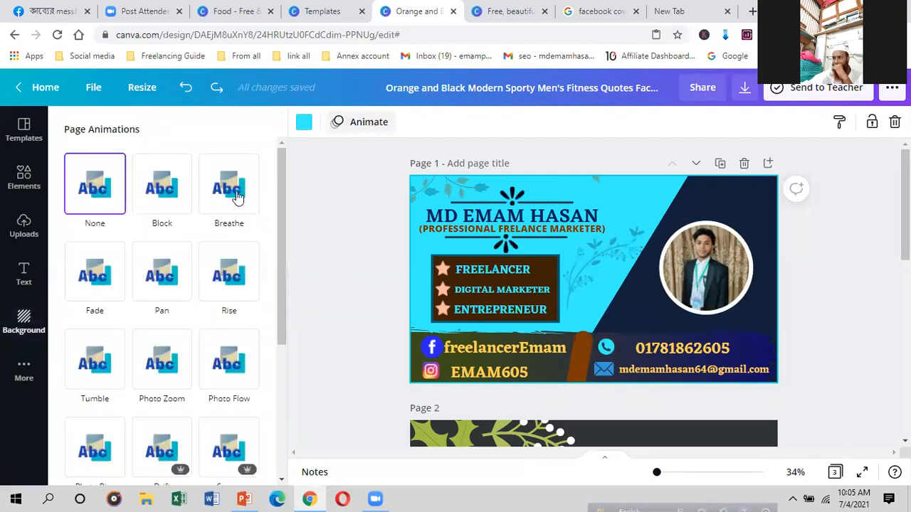
left_click(160, 197)
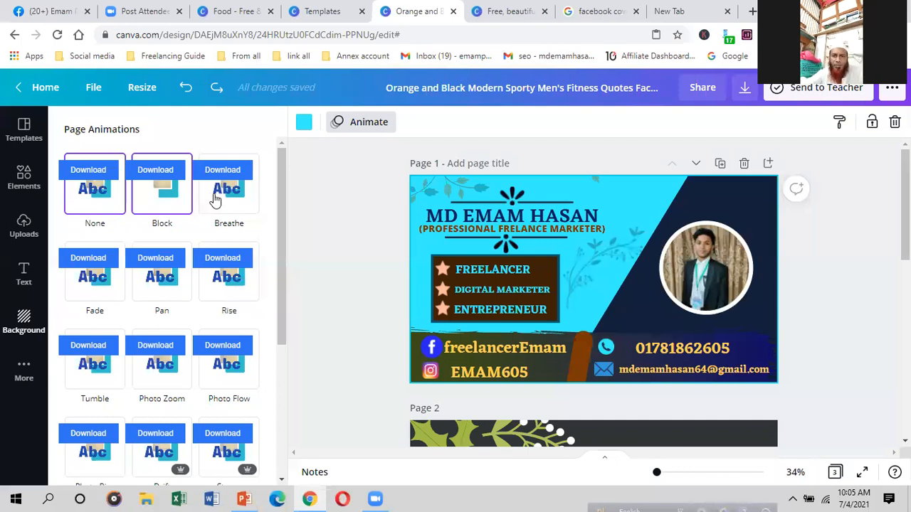
left_click(213, 200)
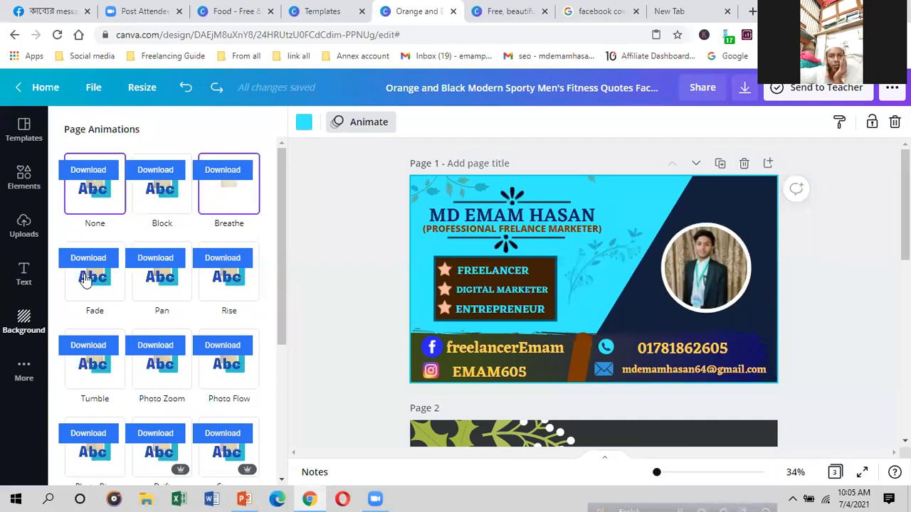
left_click(167, 294)
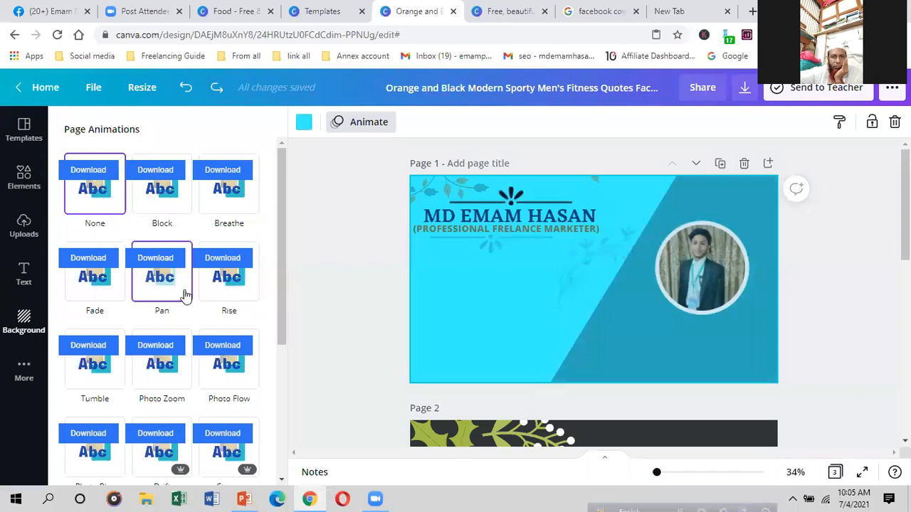
left_click(218, 291)
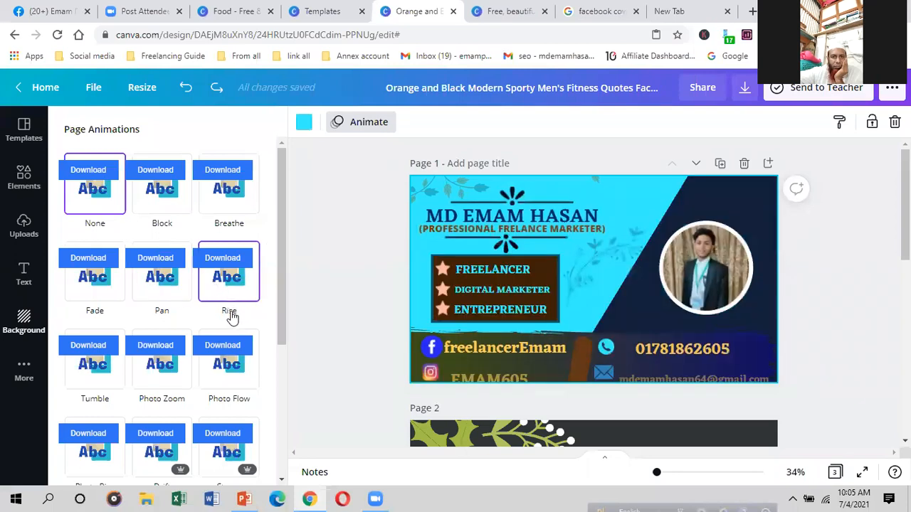
left_click(223, 349)
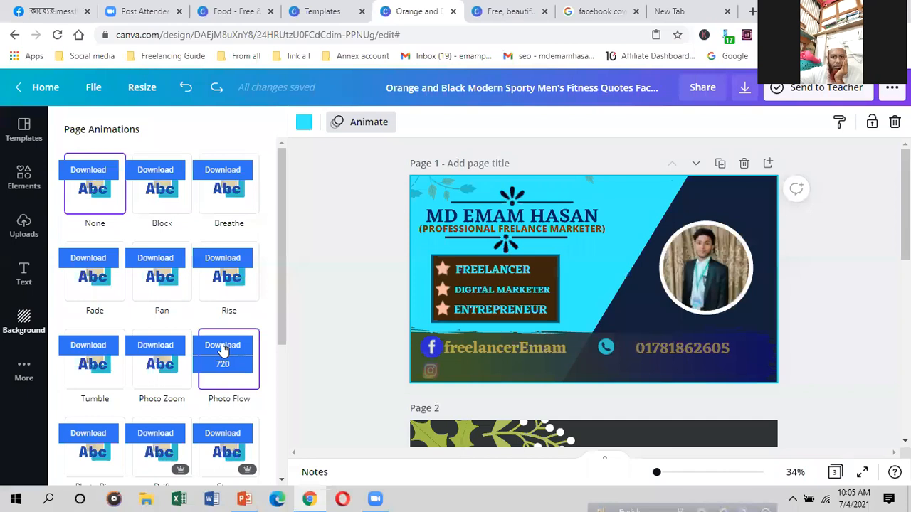
scroll(163, 305, "down", 1)
left_click(163, 305)
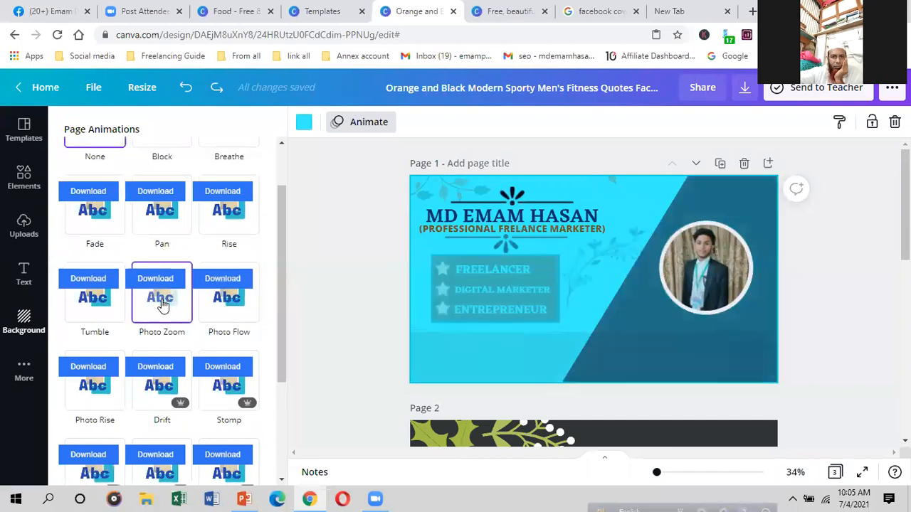
left_click(80, 306)
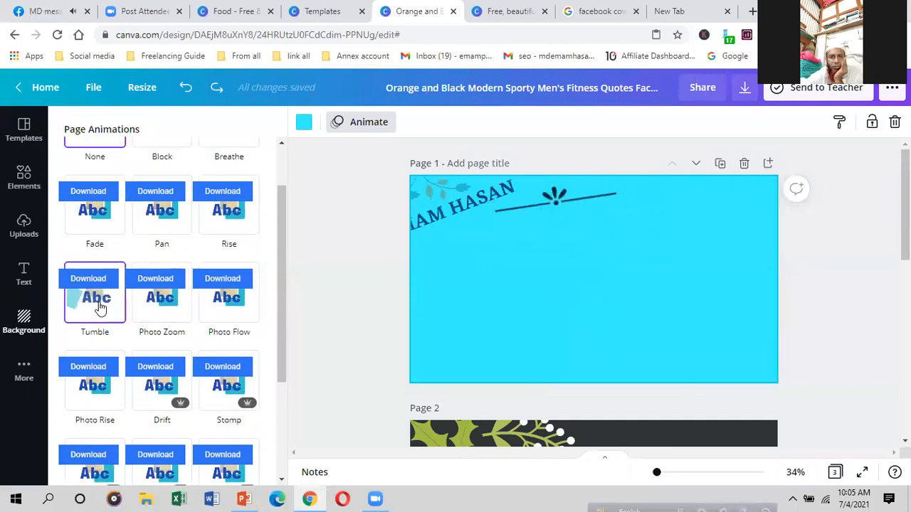
Step: Apply the Photo Rise animation to page 1
scroll(100, 308, "down", 1)
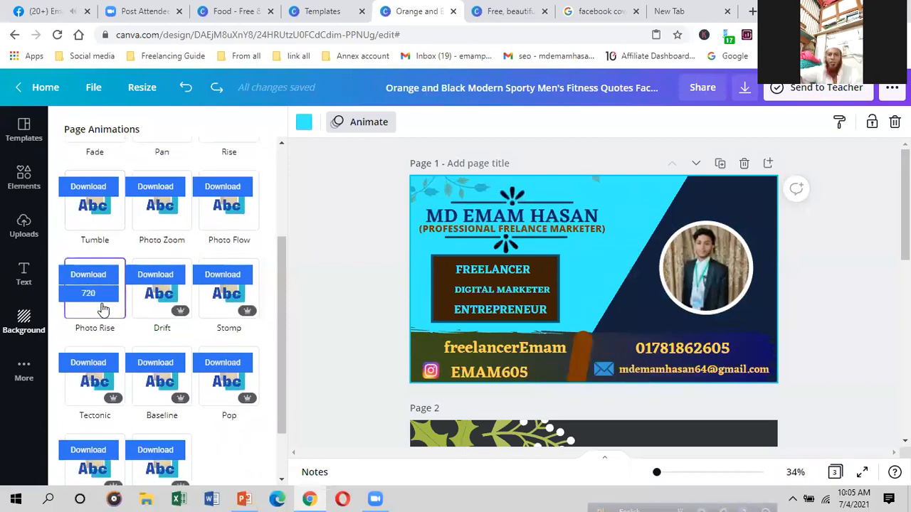
scroll(103, 274, "down", 1)
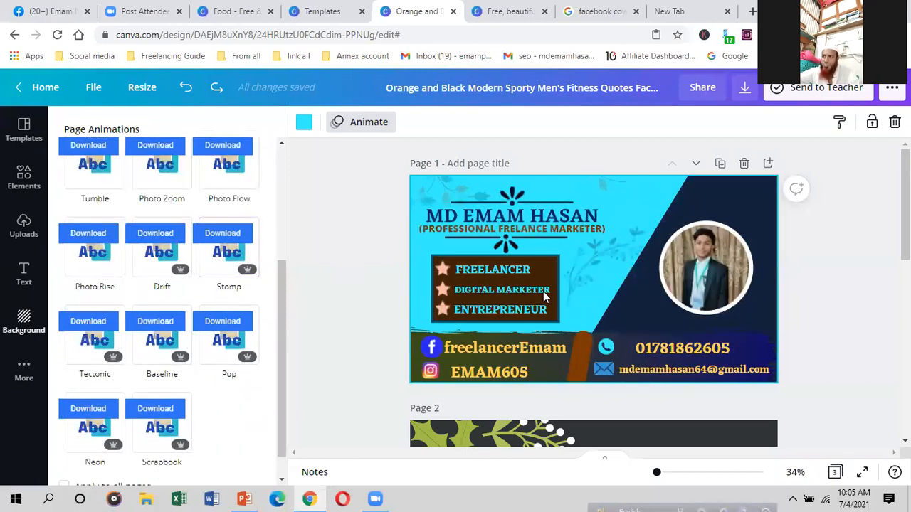
left_click(92, 260)
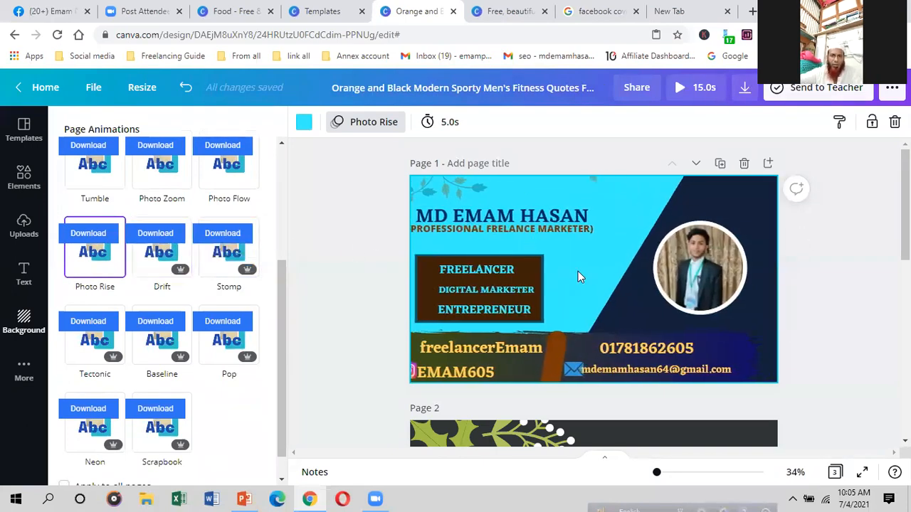
scroll(237, 290, "down", 1)
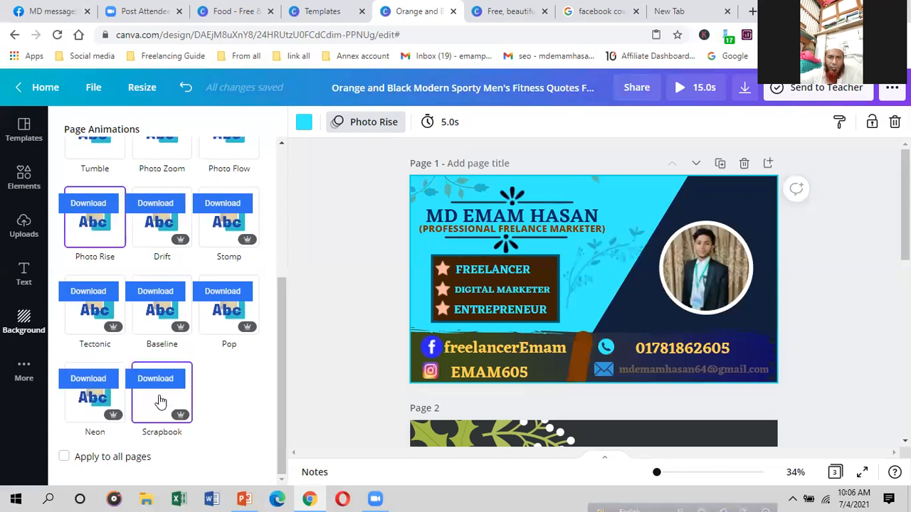
scroll(161, 399, "up", 3)
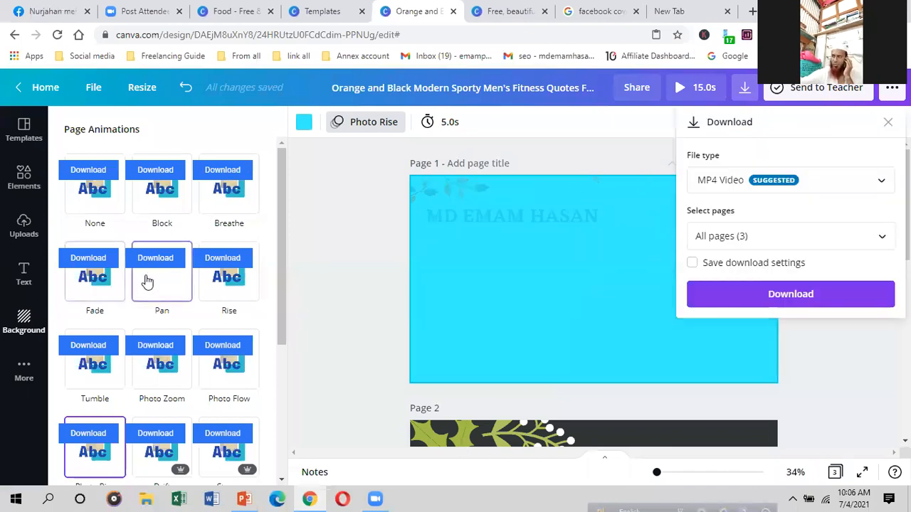
Step: Set the download file type to PNG
left_click(835, 182)
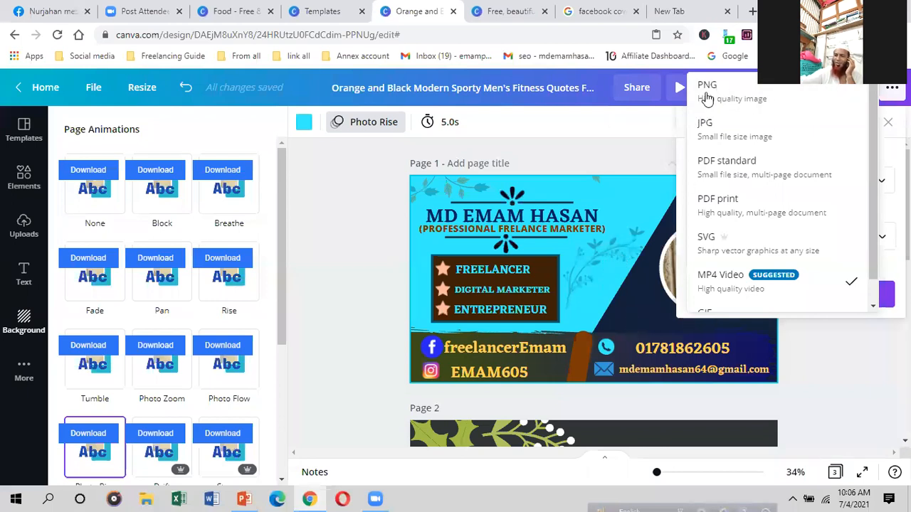
left_click(737, 92)
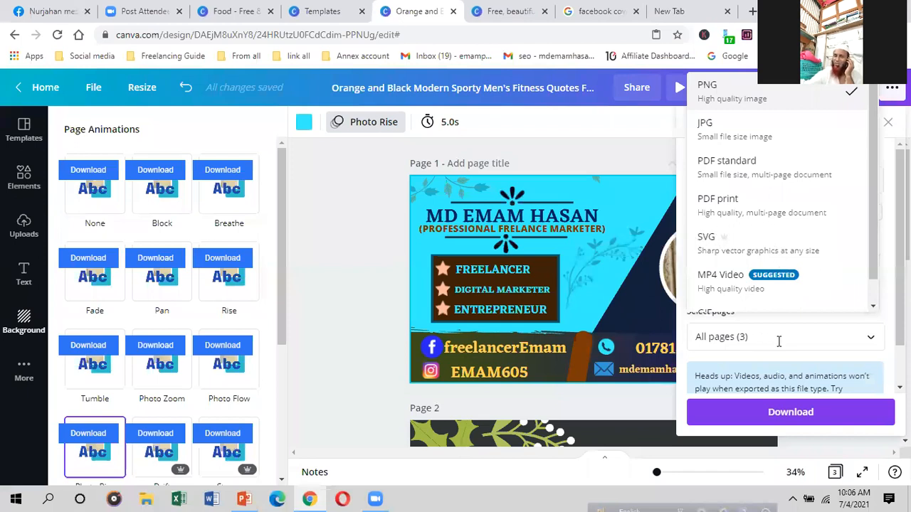
scroll(546, 277, "down", 3)
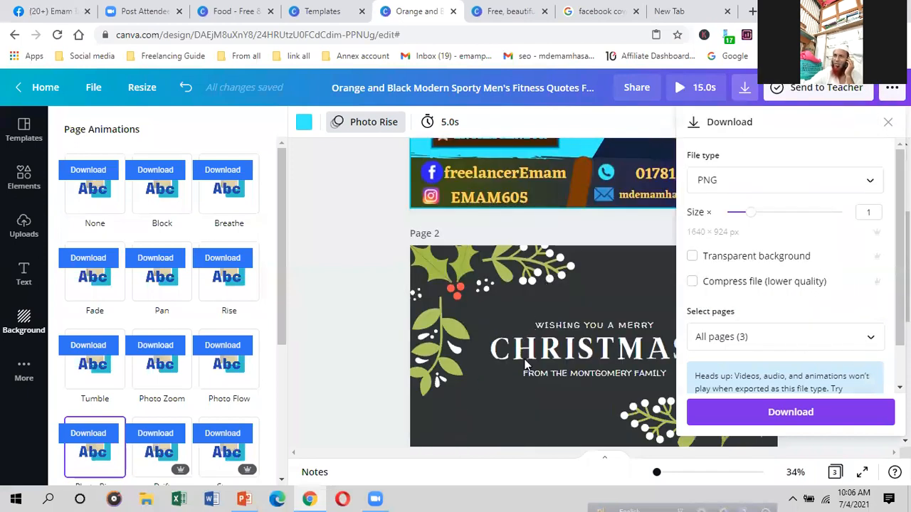
scroll(527, 356, "up", 3)
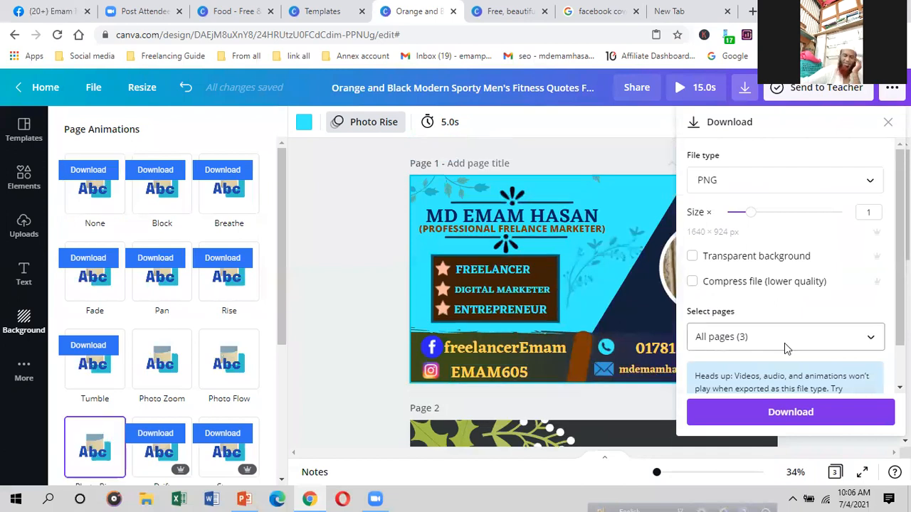
Step: Download only page 1 by excluding pages 2 and 3, then close the confirmation
left_click(784, 338)
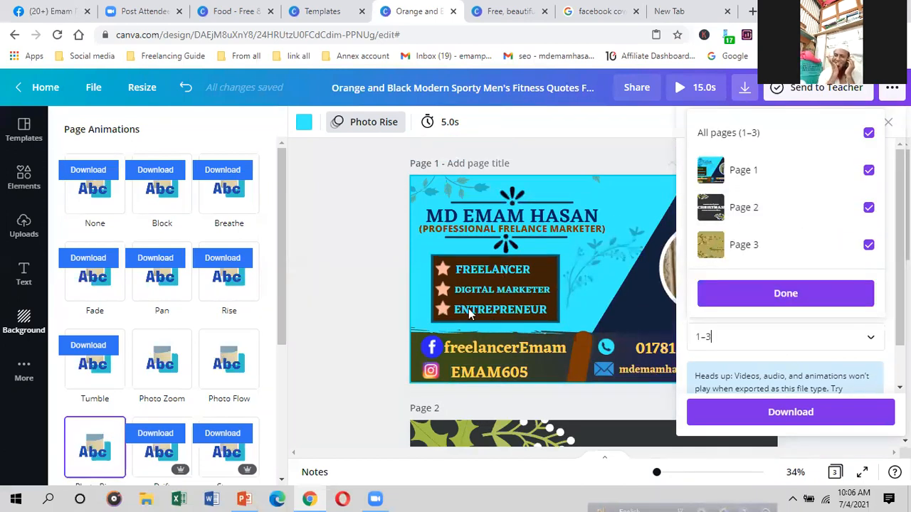
left_click(869, 245)
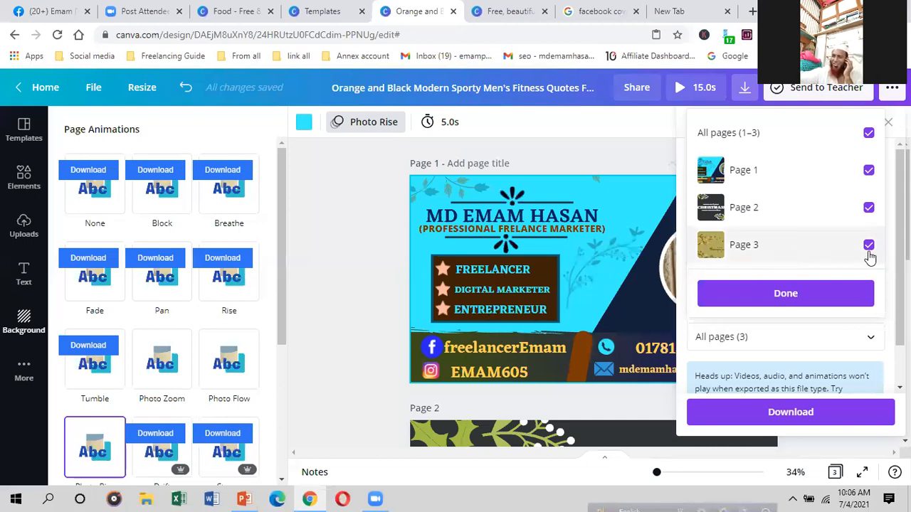
left_click(869, 211)
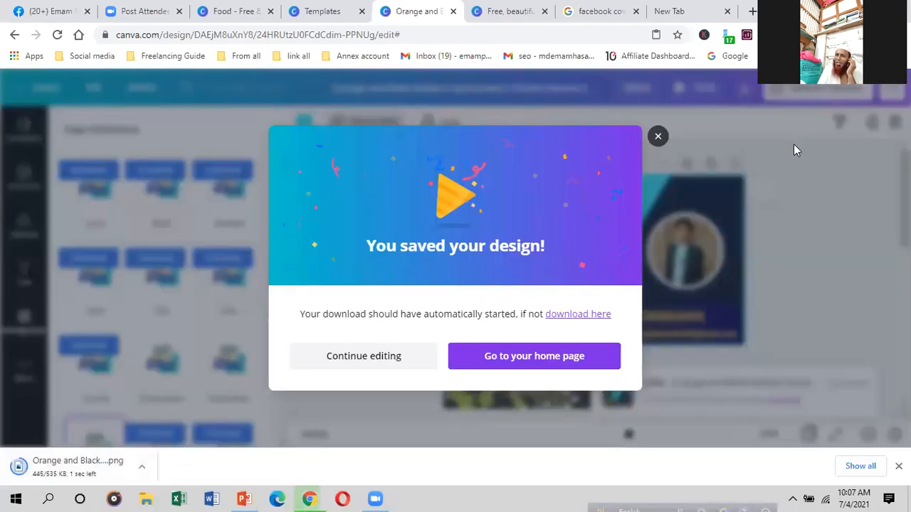
left_click(657, 138)
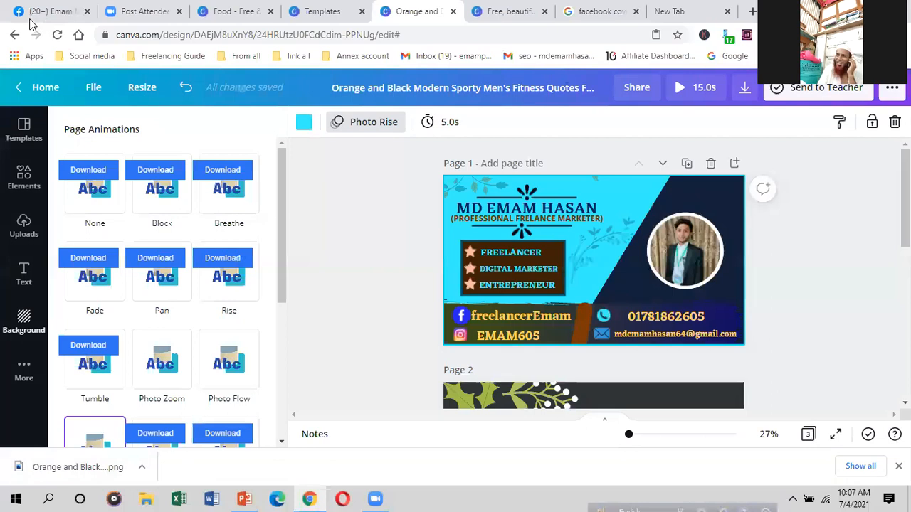
key("super+d")
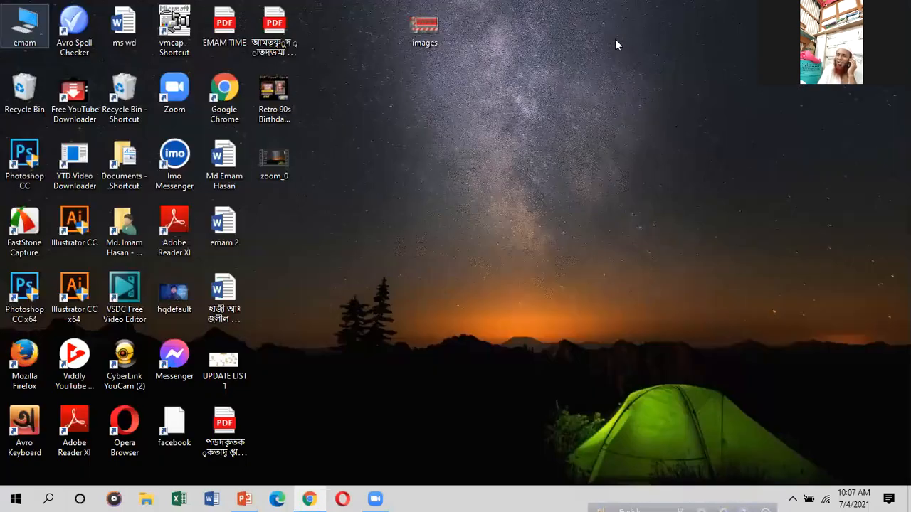
Step: View the downloaded Orange and Black cover PNG from Downloads in Photos, then return to Canva
key("super+e")
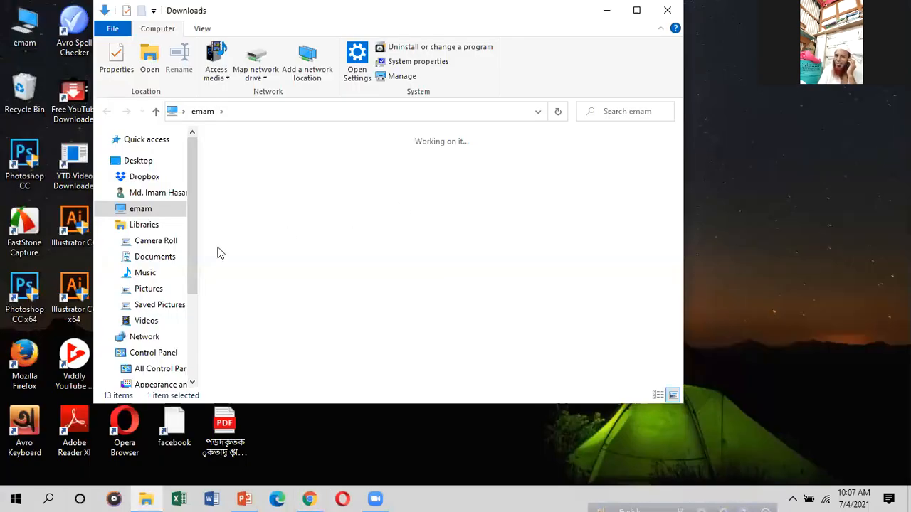
double_click(252, 229)
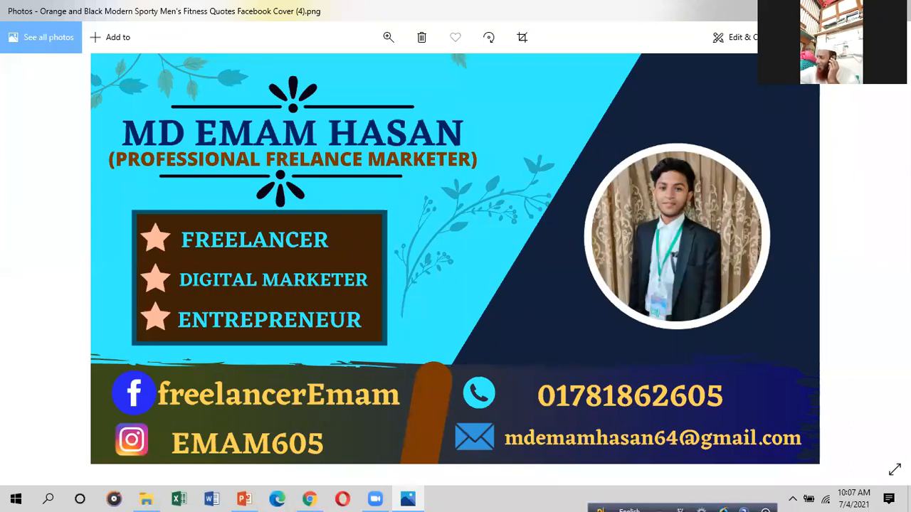
left_click(835, 11)
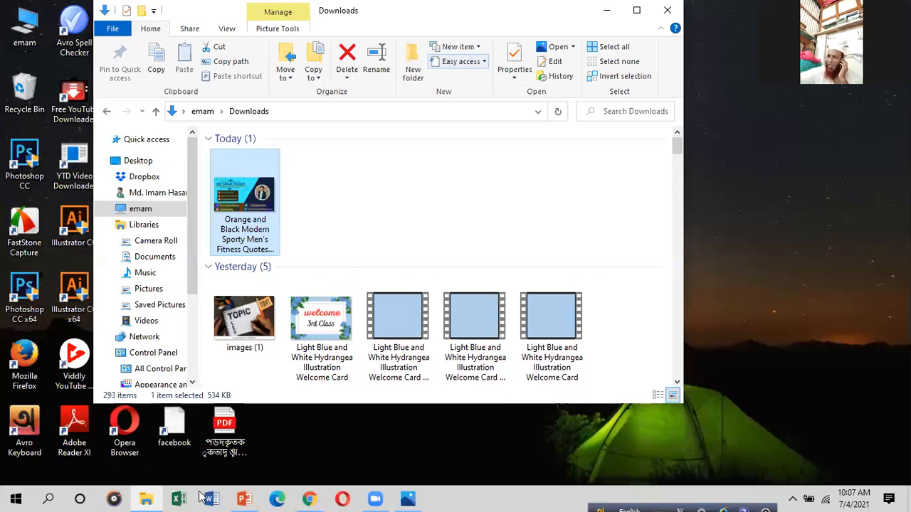
left_click(411, 499)
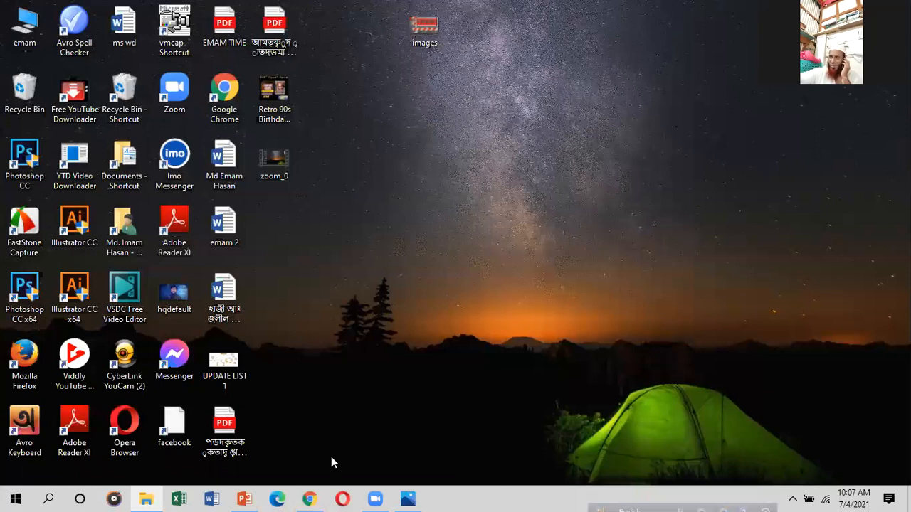
left_click(309, 498)
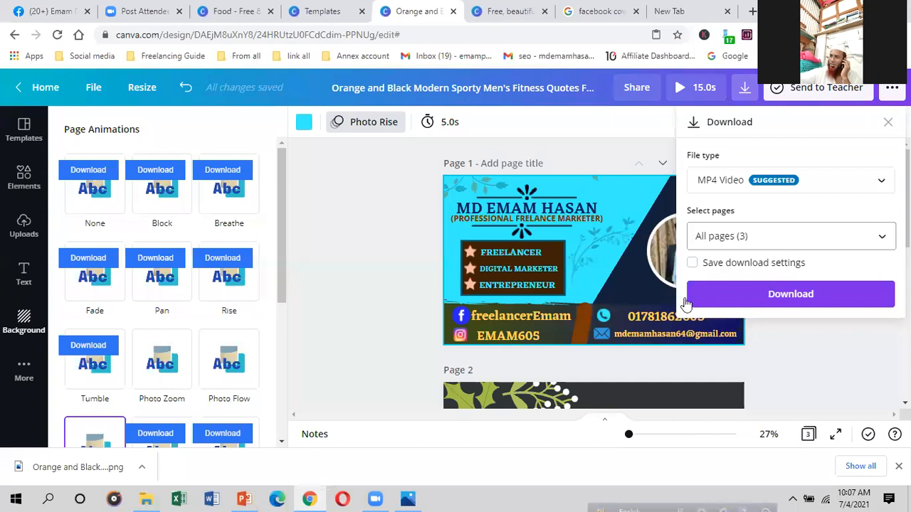
Step: Browse the download file type list, then close the download options without downloading
left_click(721, 178)
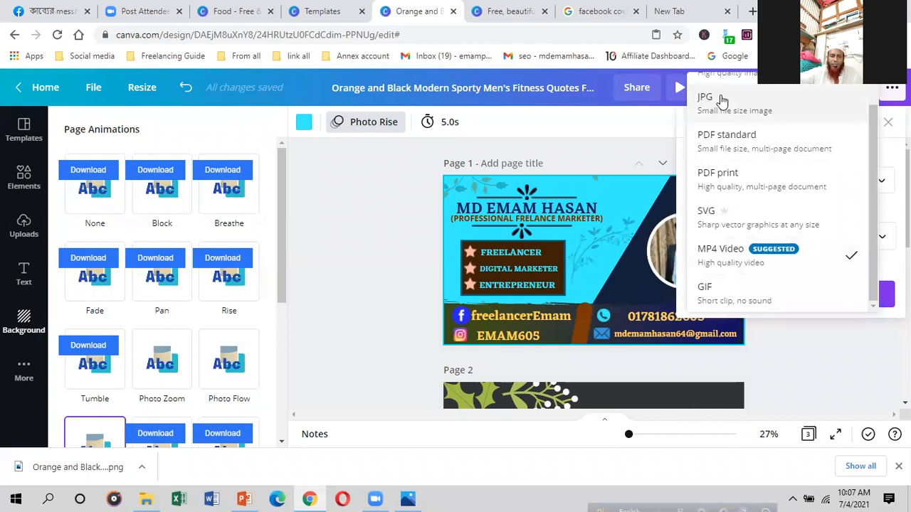
scroll(721, 185, "up", 1)
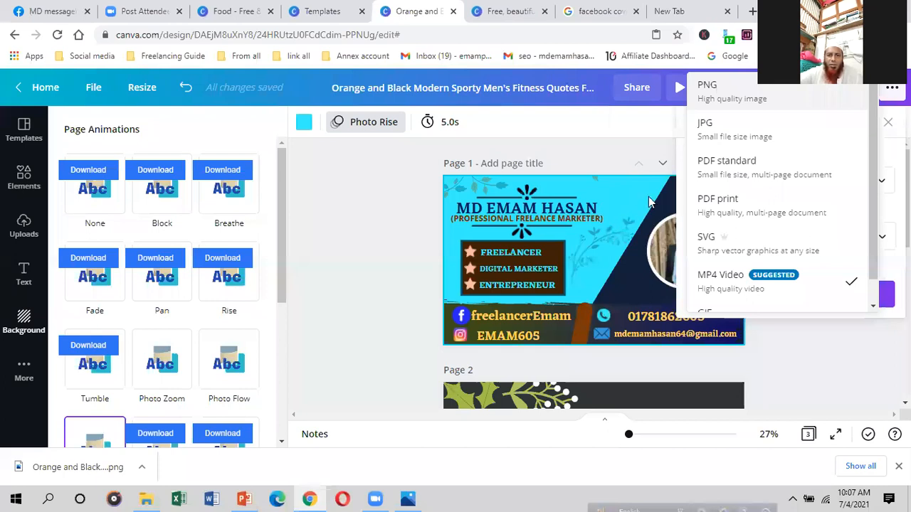
left_click(630, 202)
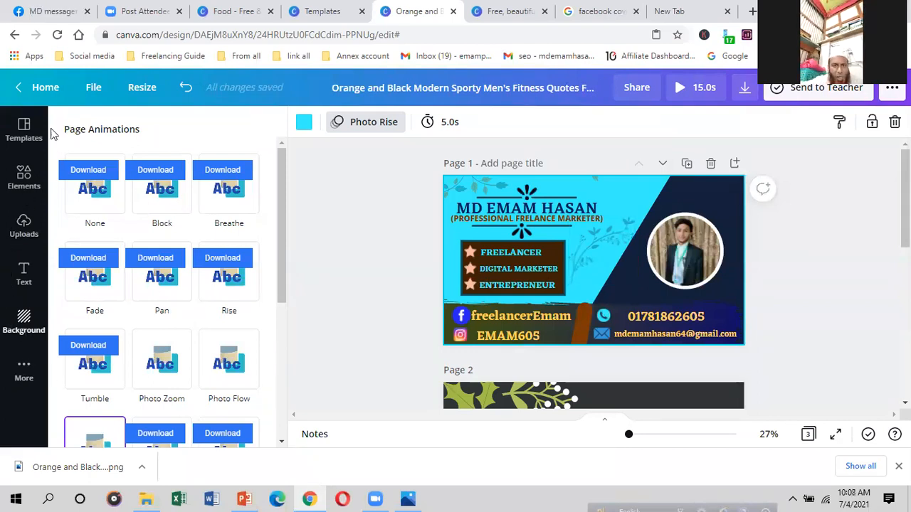
Step: Leave the template preview and go to Canva's All your folders page
left_click(239, 11)
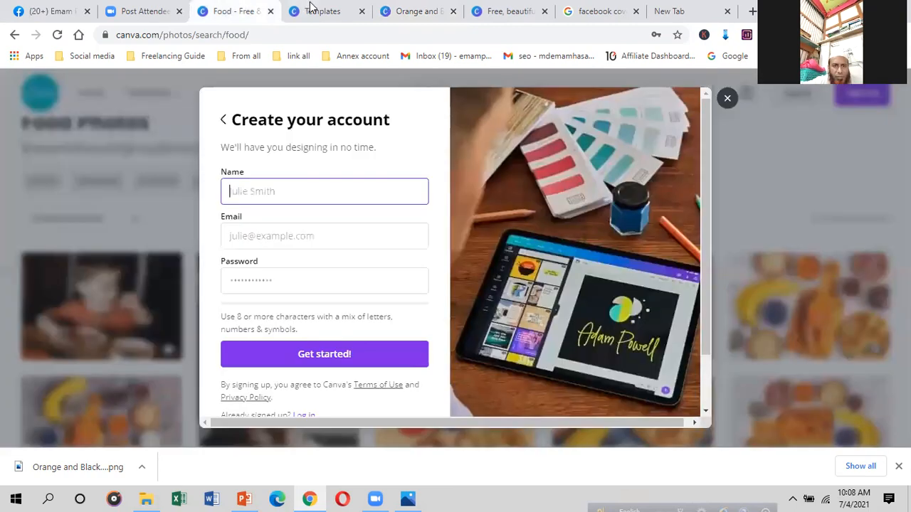
left_click(316, 10)
left_click(881, 93)
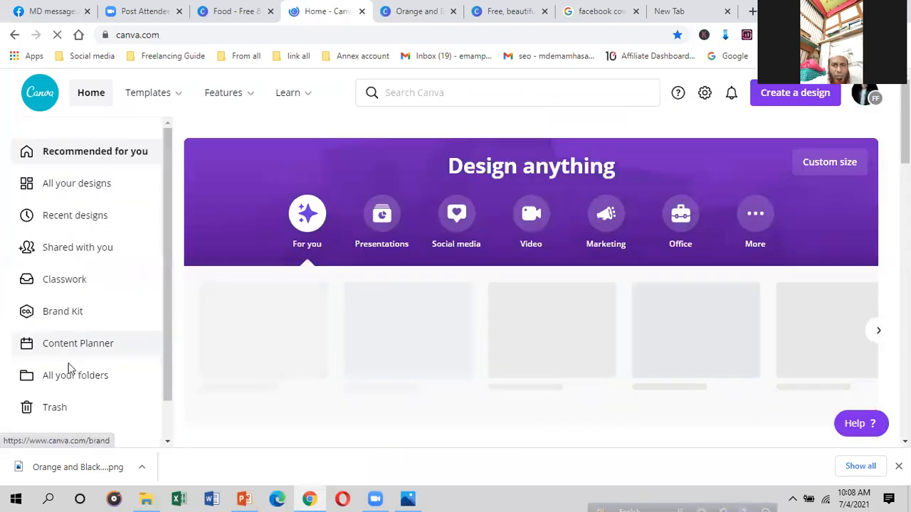
left_click(75, 384)
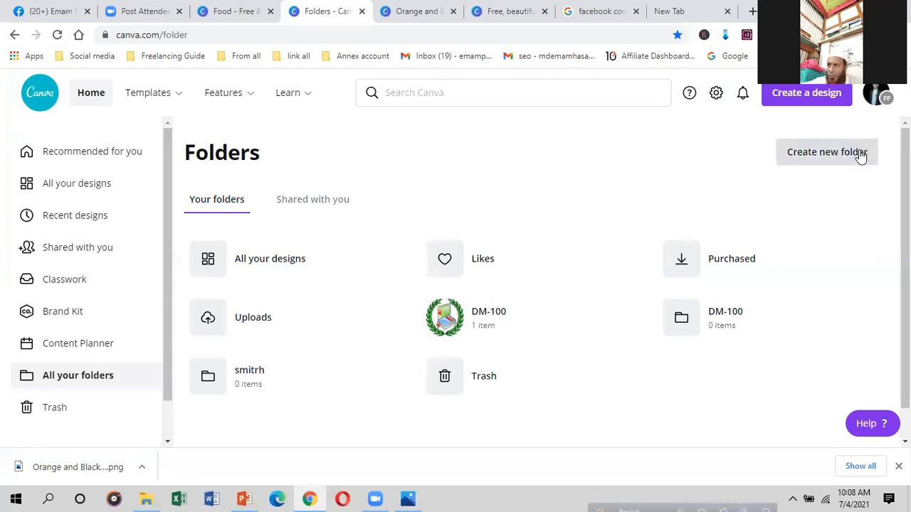
left_click(827, 153)
Step: Name the new folder SMITH
left_click(356, 193)
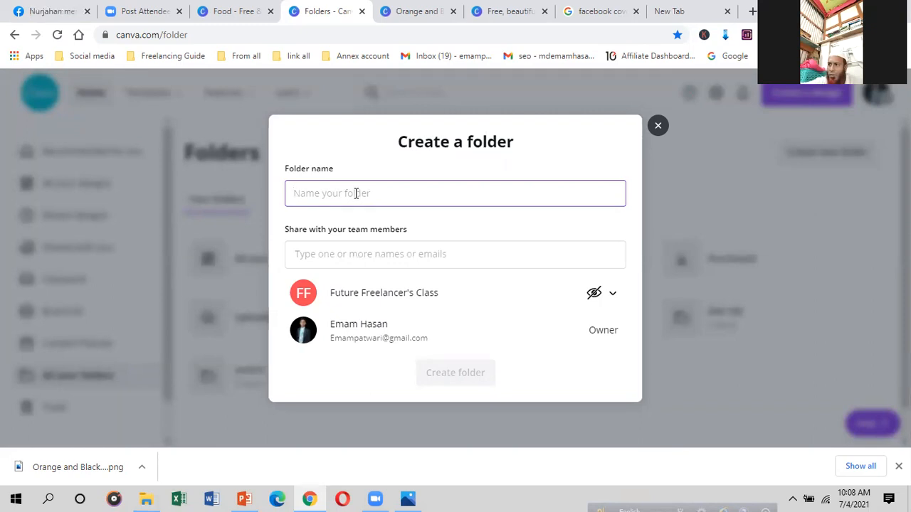
type("d")
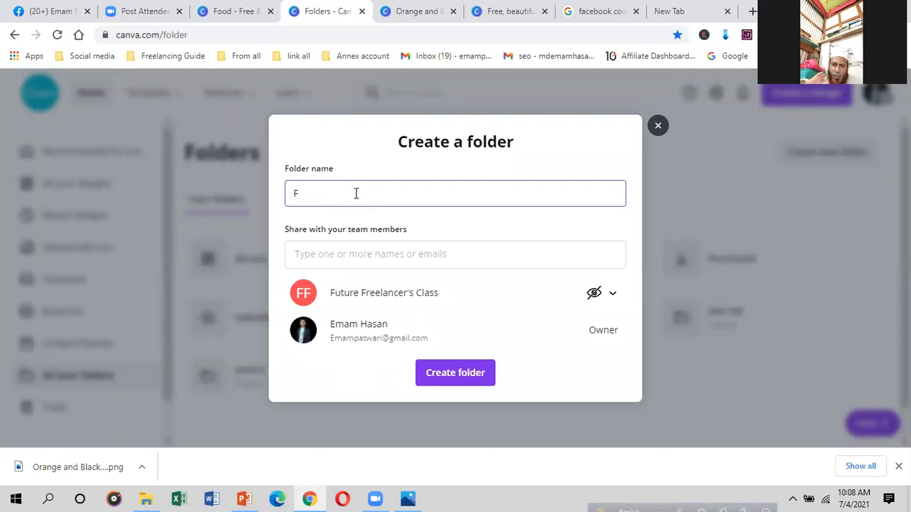
key("BackSpace")
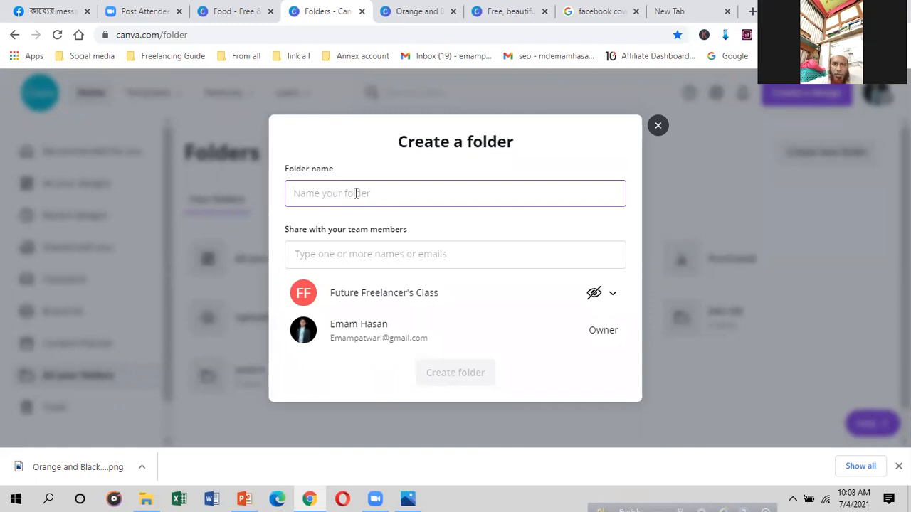
type("SMITH")
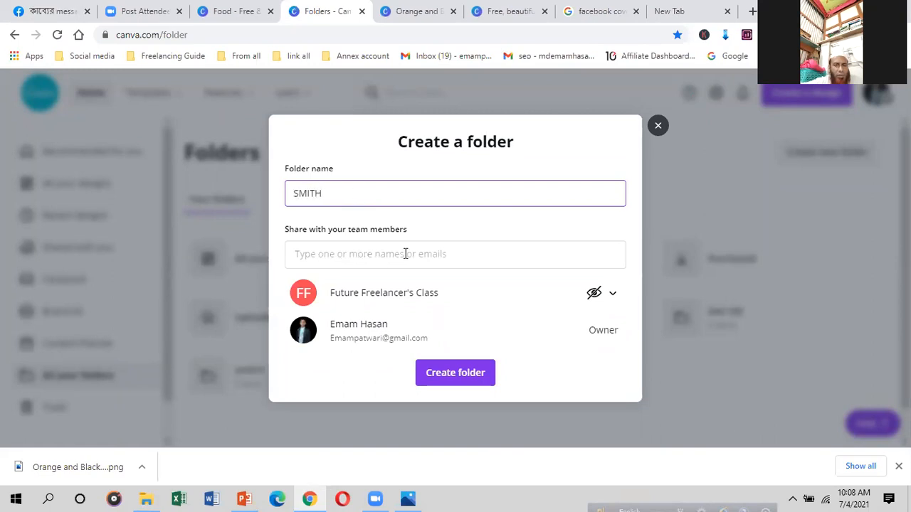
left_click(476, 254)
left_click(429, 192)
Step: Share the SMITH folder as Can view with Future Freelancer's Class and create it
left_click(321, 254)
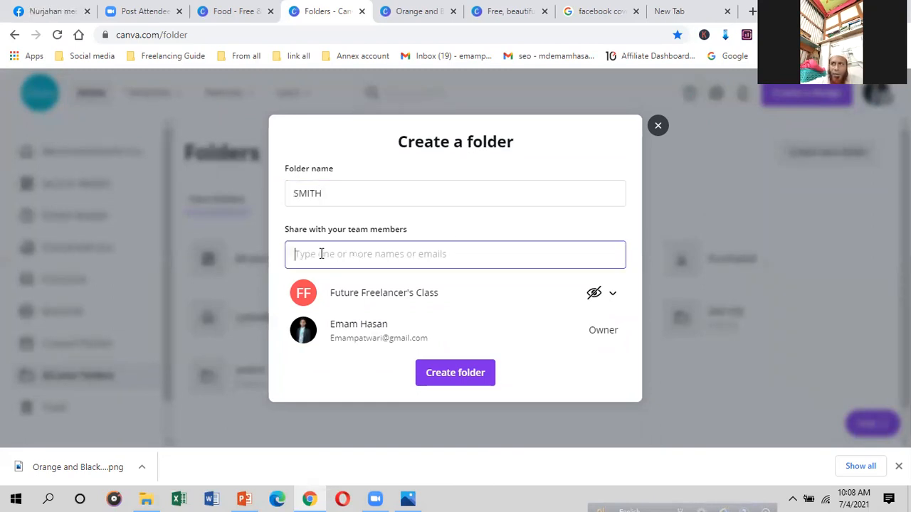
left_click(612, 294)
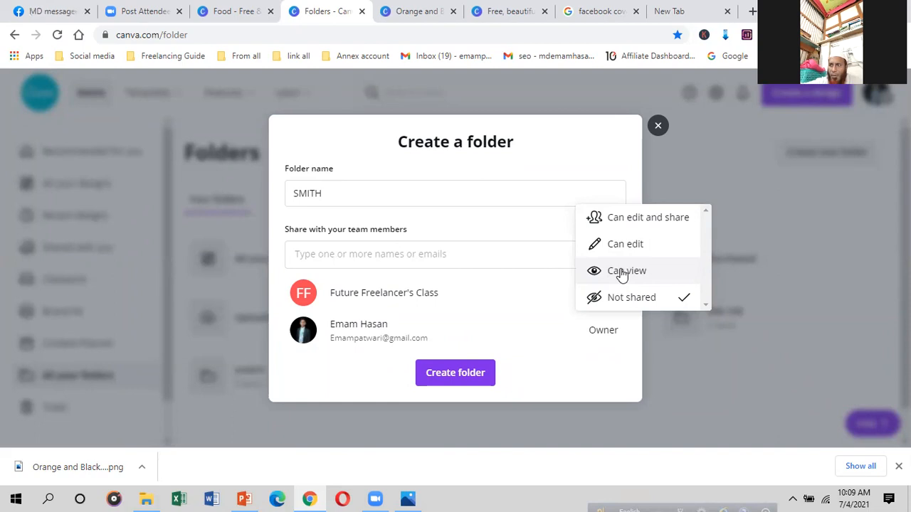
left_click(622, 274)
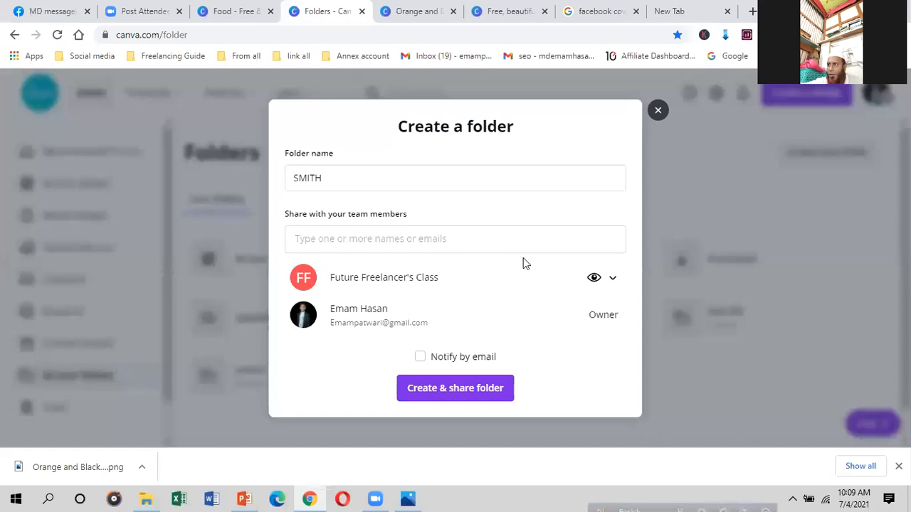
left_click(451, 388)
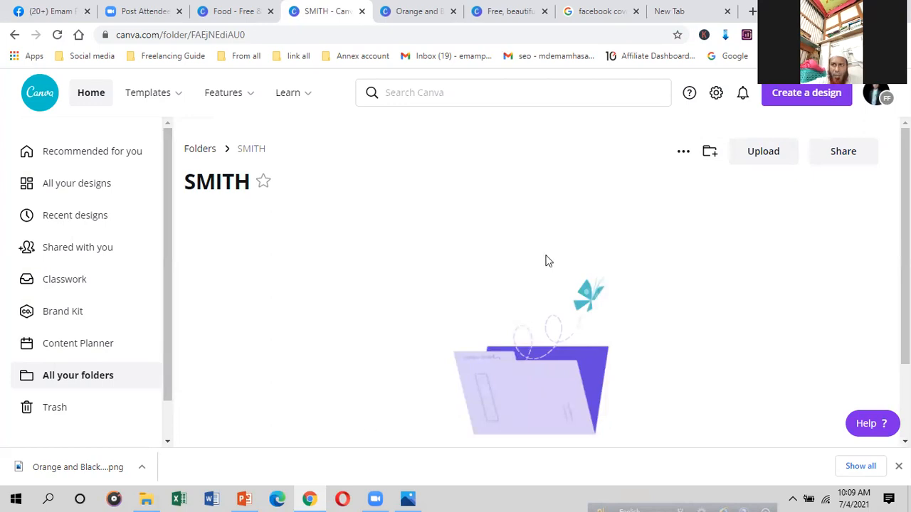
Step: Delete the SMITH folder from Canva's folders
left_click(681, 155)
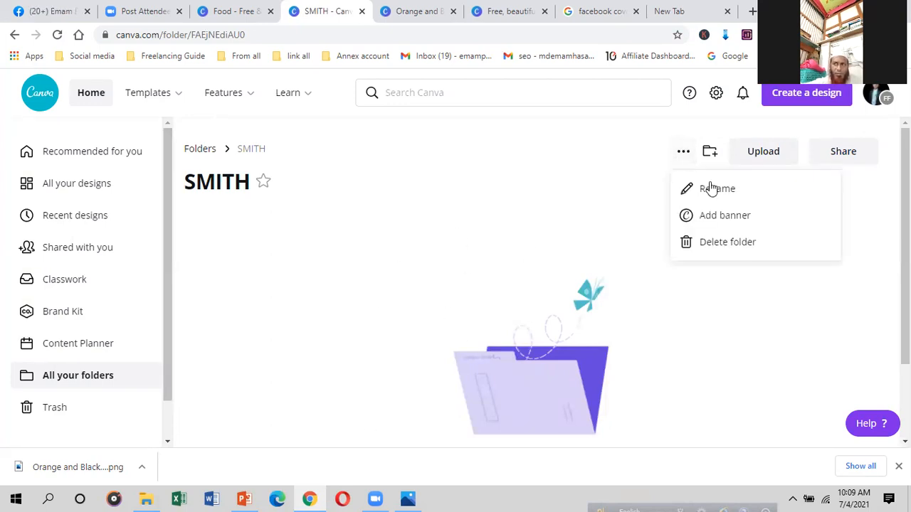
mouse_move(148, 93)
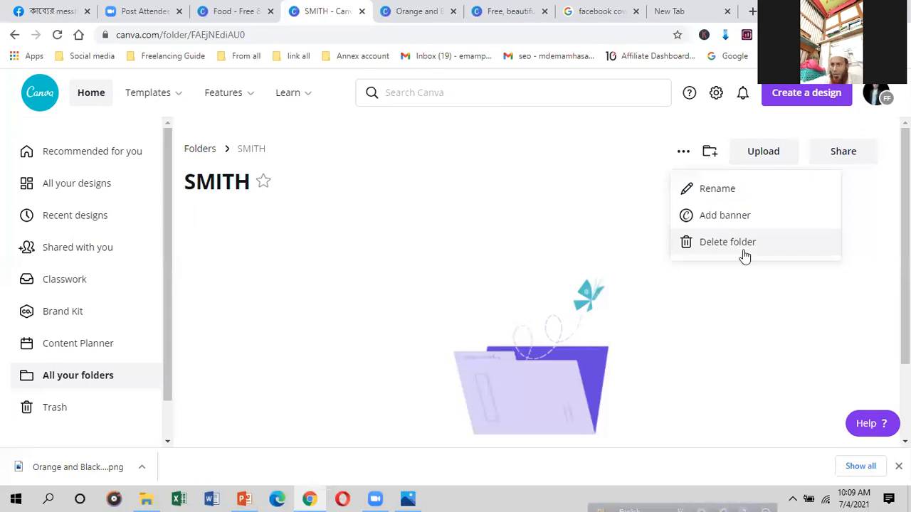
left_click(723, 247)
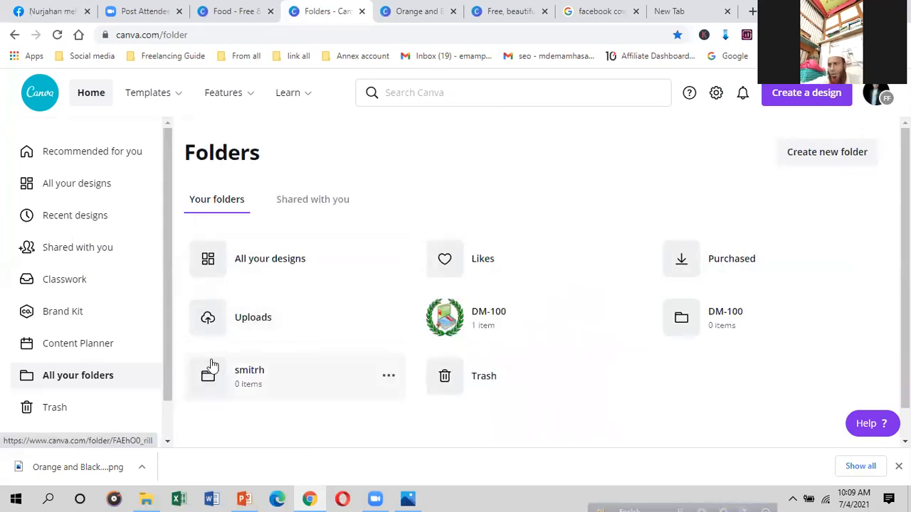
Step: Return to the browser tab with the Orange and Black Facebook cover design
scroll(249, 373, "down", 1)
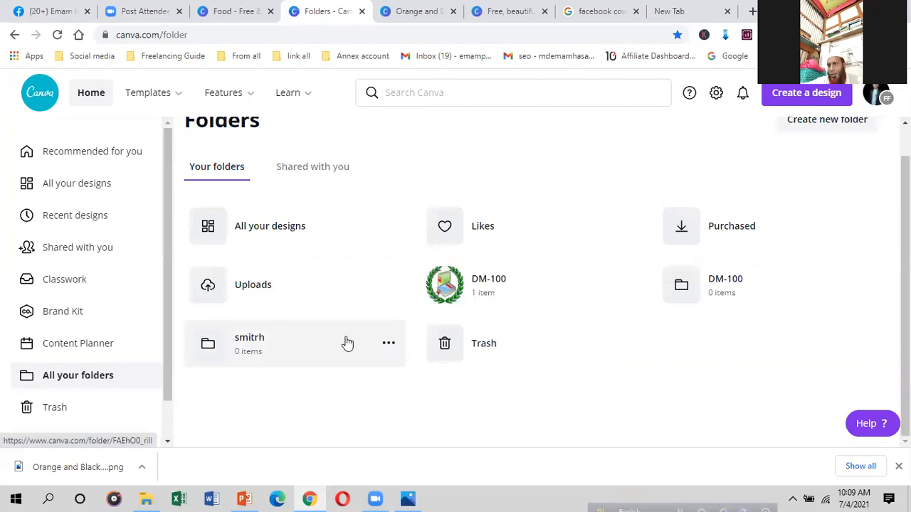
left_click(499, 13)
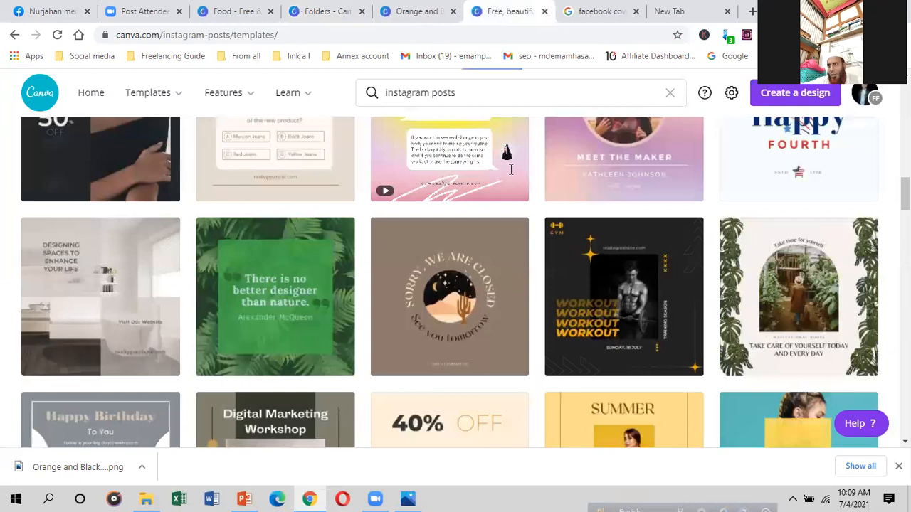
key("ctrl+shift+Tab")
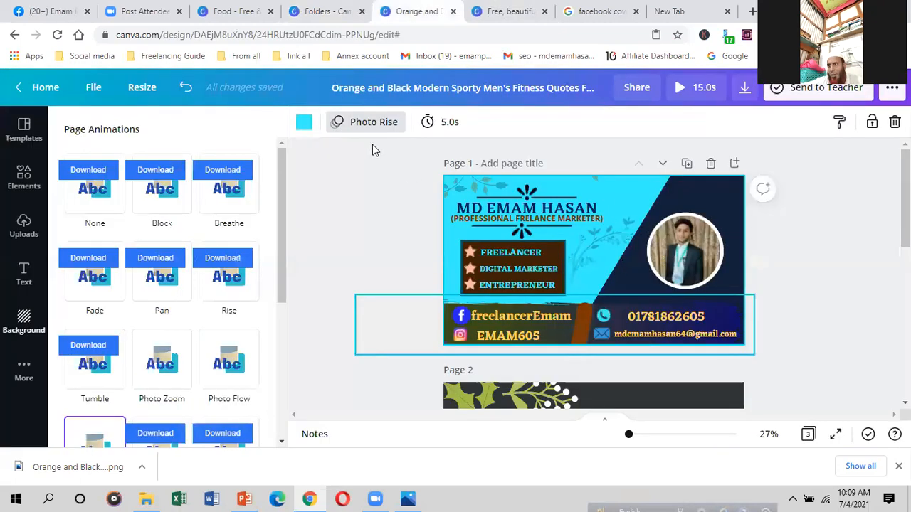
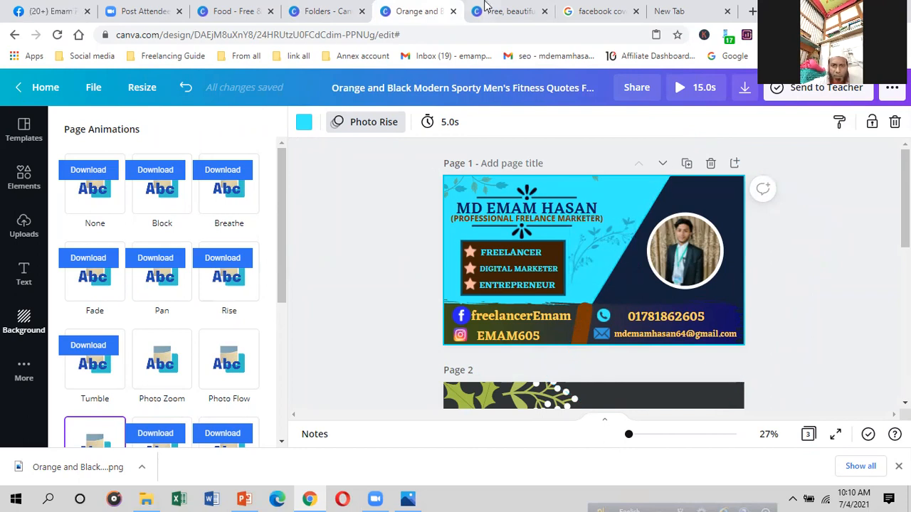
Step: Start a new design from the 'Testimonial Instagram Post with a Woman Image' template
left_click(491, 10)
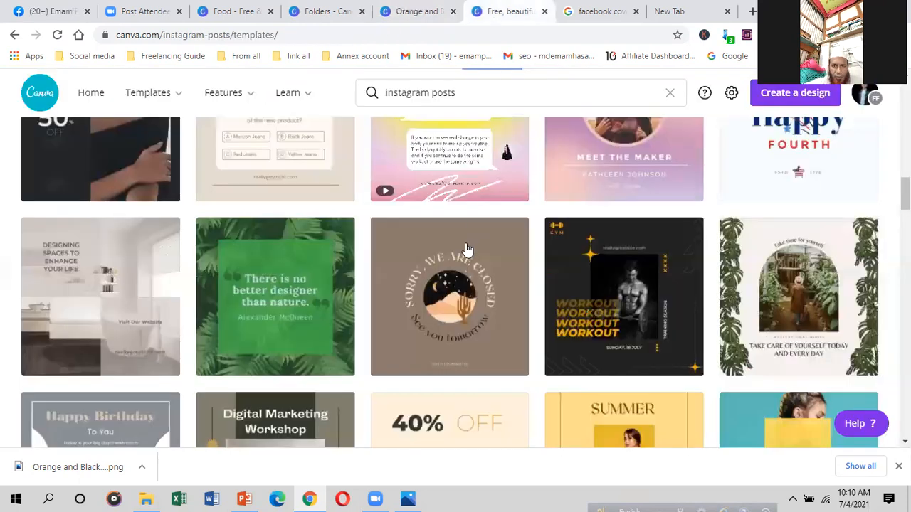
scroll(466, 249, "up", 5)
scroll(590, 195, "down", 6)
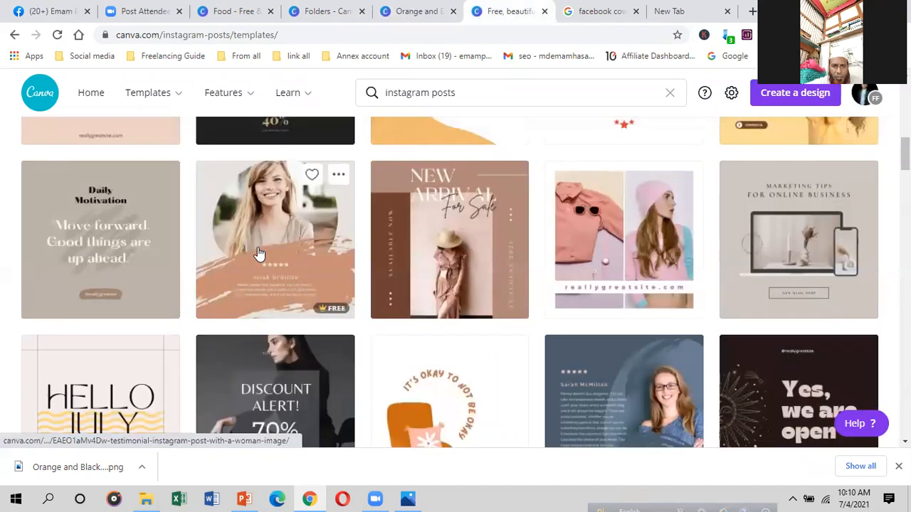
scroll(269, 252, "down", 1)
scroll(242, 236, "up", 3)
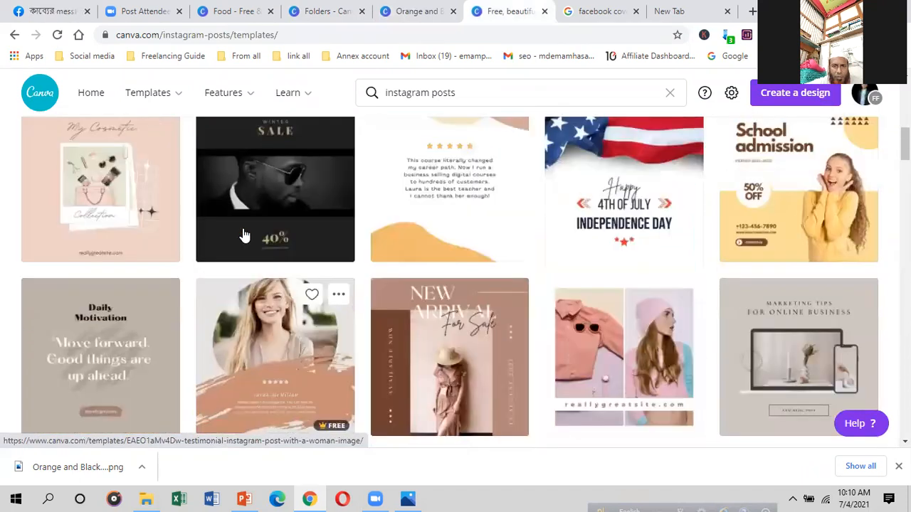
scroll(257, 247, "down", 2)
left_click(270, 253)
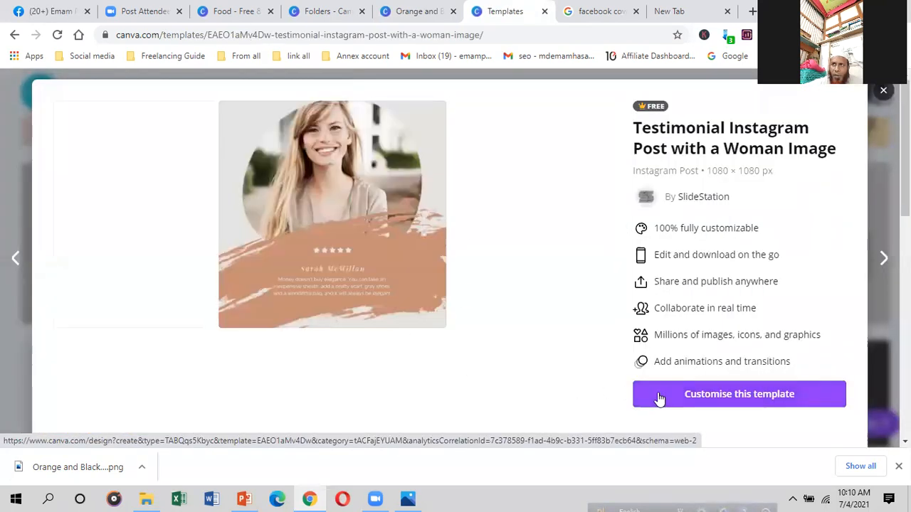
left_click(658, 396)
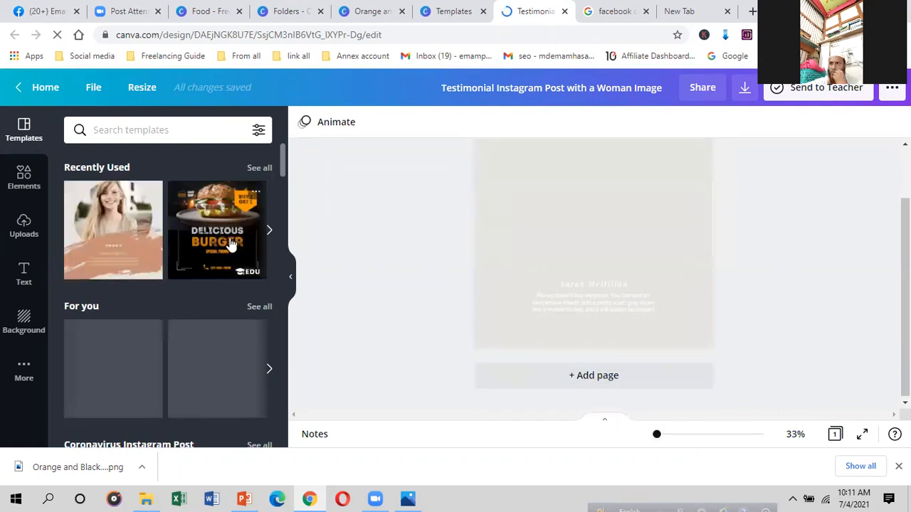
Step: Replace the smiling woman in the round photo frame with the uploaded portrait of a man in a suit
scroll(190, 302, "down", 2)
scroll(185, 245, "up", 2)
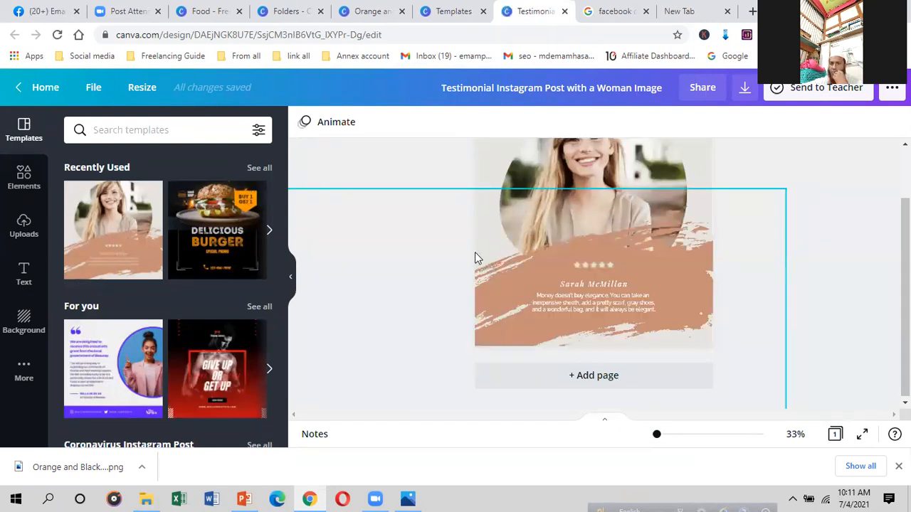
scroll(480, 250, "up", 2)
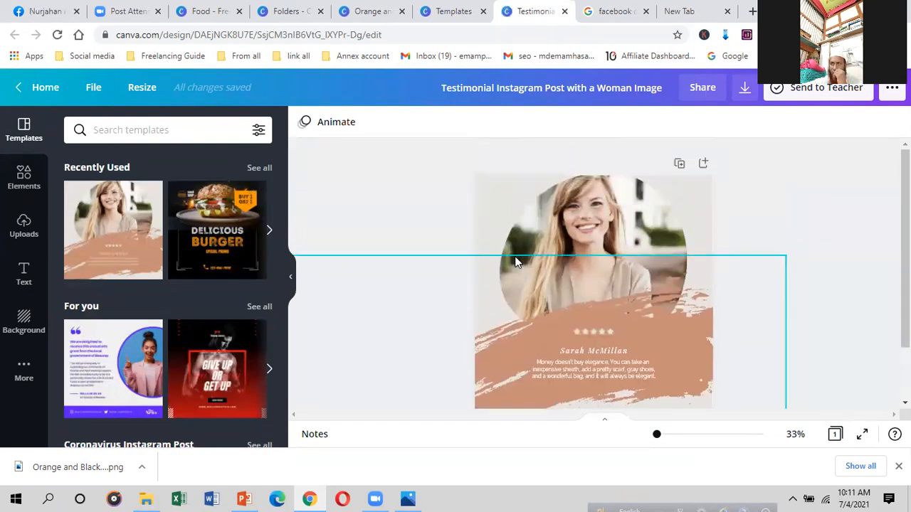
left_click(584, 232)
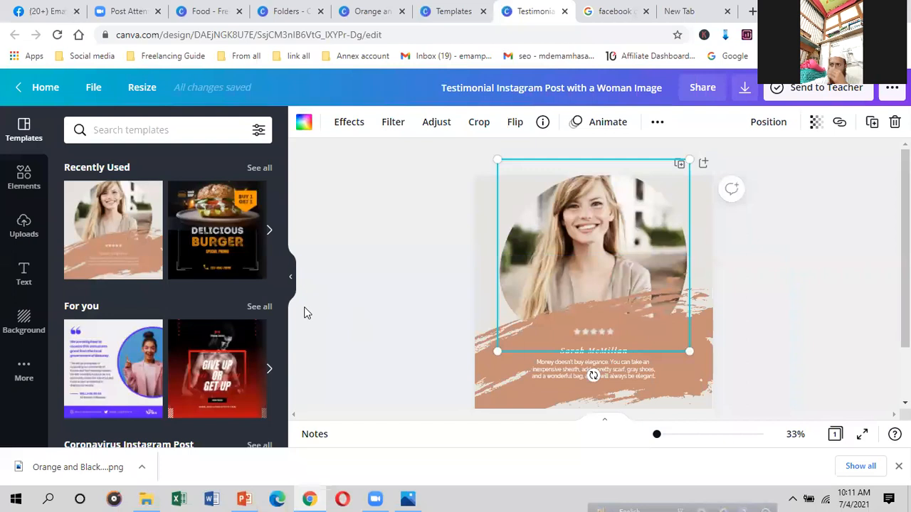
left_click(25, 225)
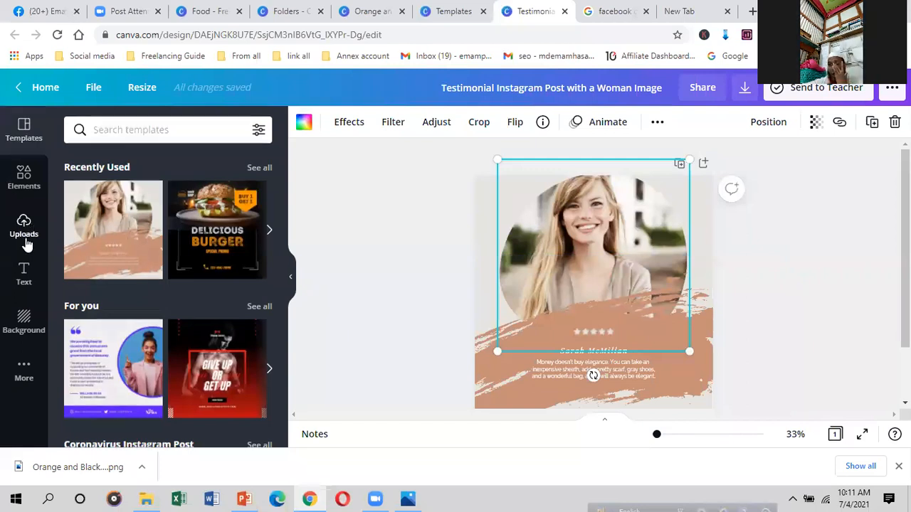
left_click_drag(229, 293, 520, 314)
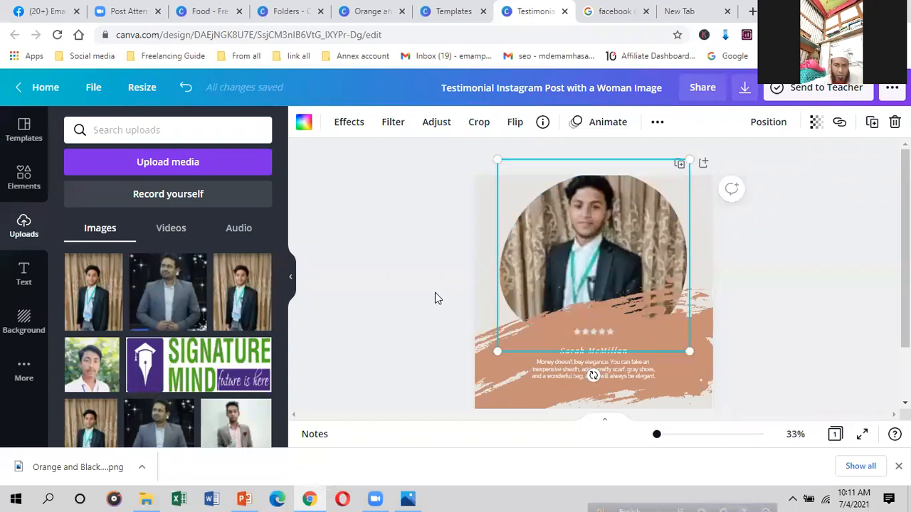
left_click(756, 248)
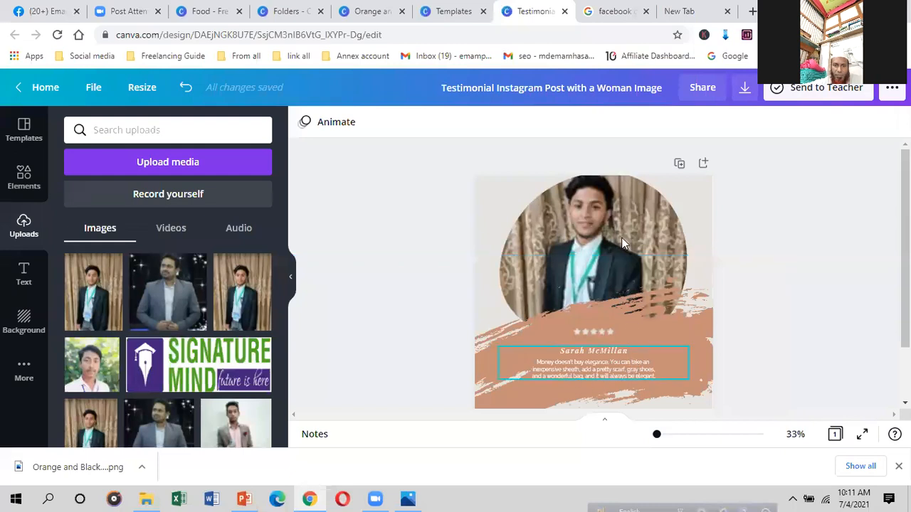
left_click(434, 9)
Step: Clear the old template search and search for LOGO templates
left_click(883, 90)
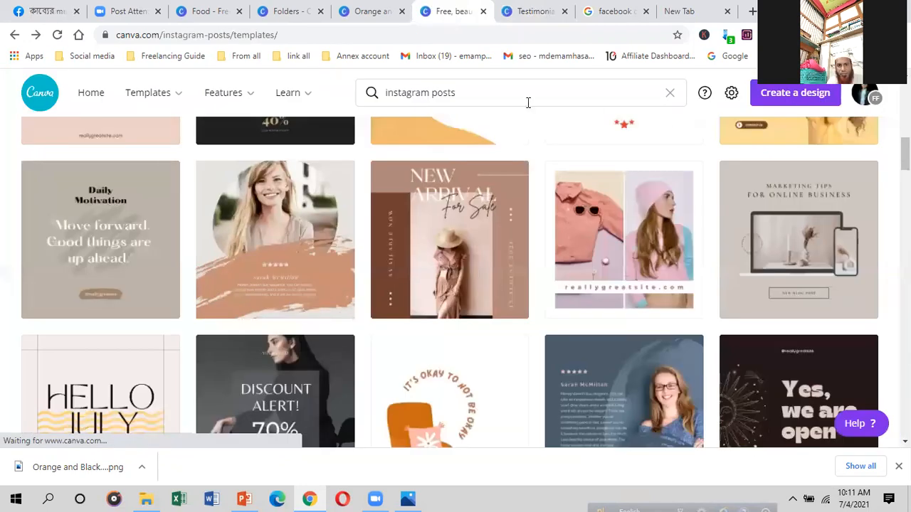
left_click(489, 92)
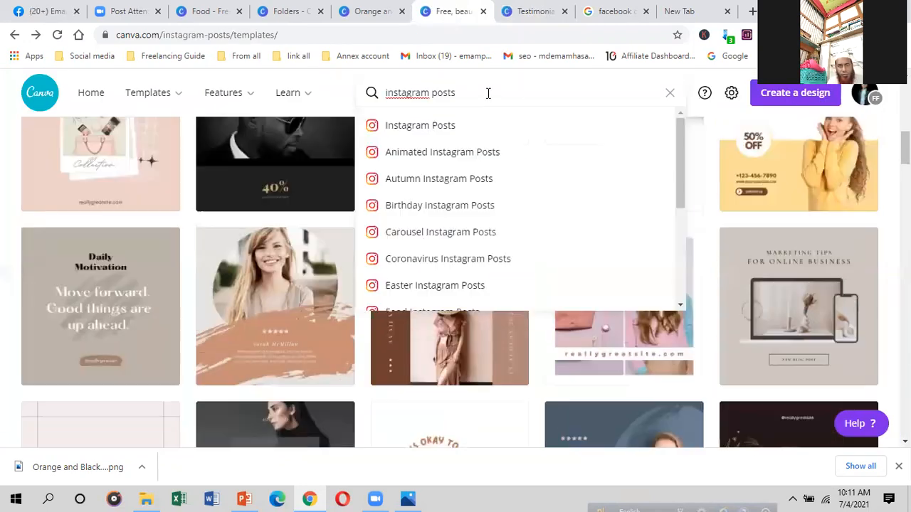
key("ctrl+a")
key("BackSpace")
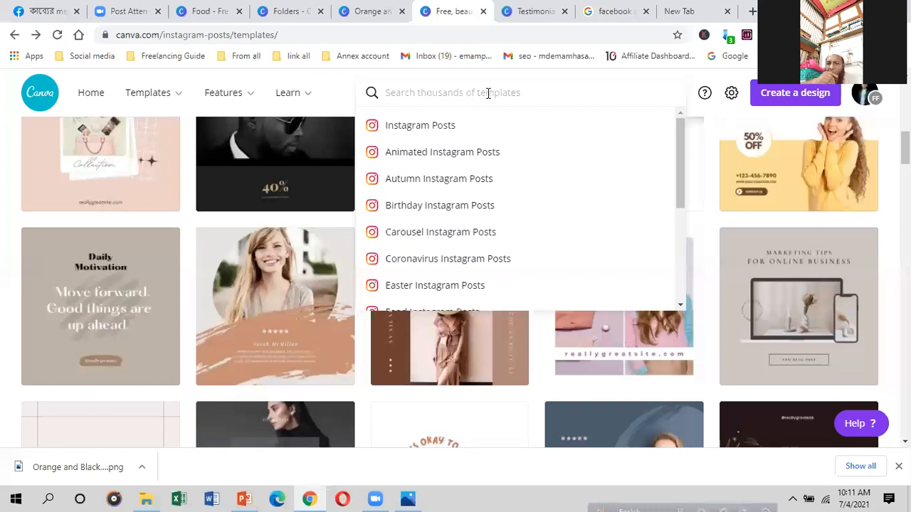
type("LOGO")
key("Return")
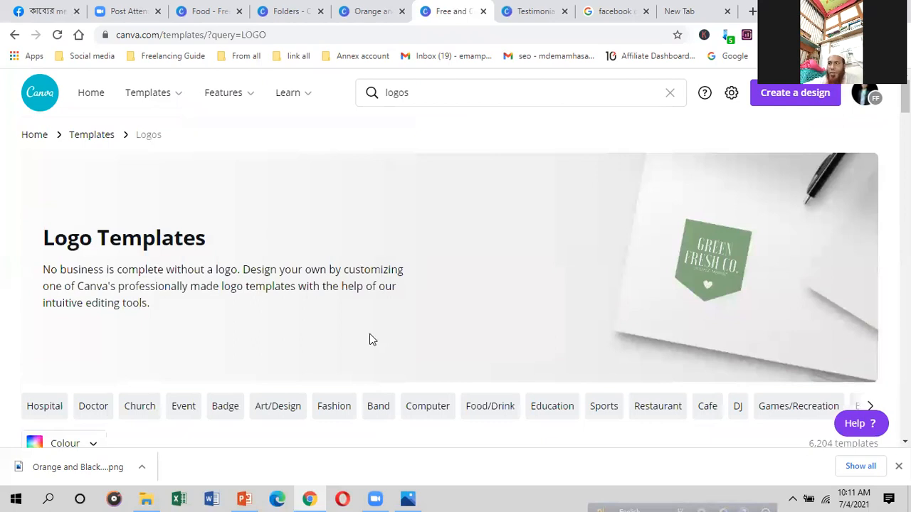
Step: Browse the logo template results, then go back to the testimonial design editor
scroll(370, 340, "down", 5)
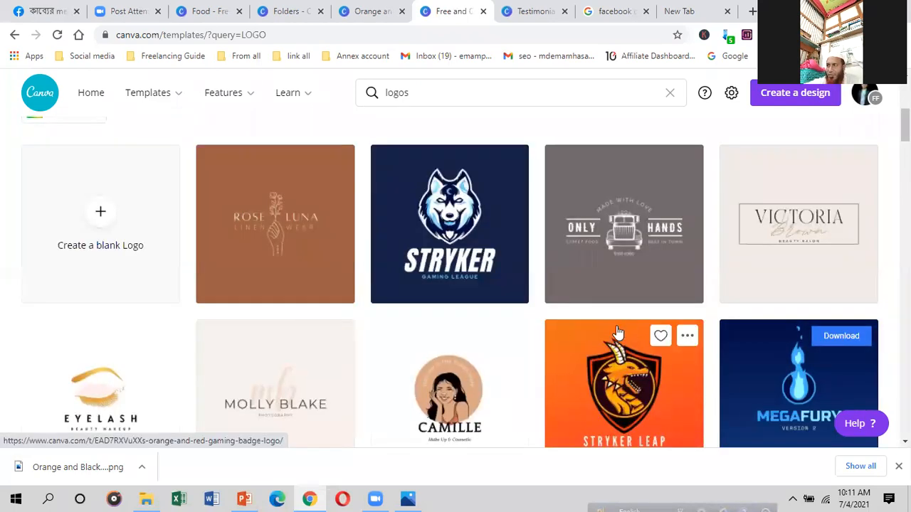
scroll(799, 291, "down", 2)
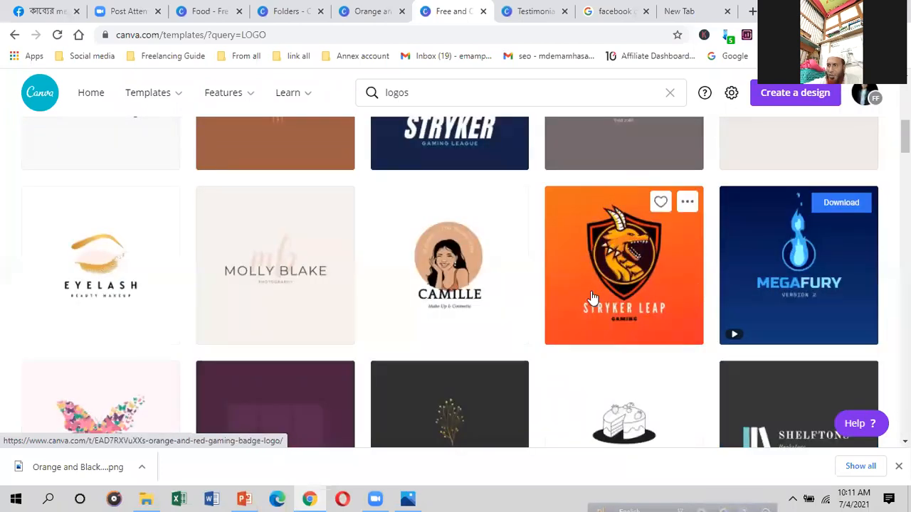
scroll(281, 313, "down", 1)
scroll(128, 249, "down", 1)
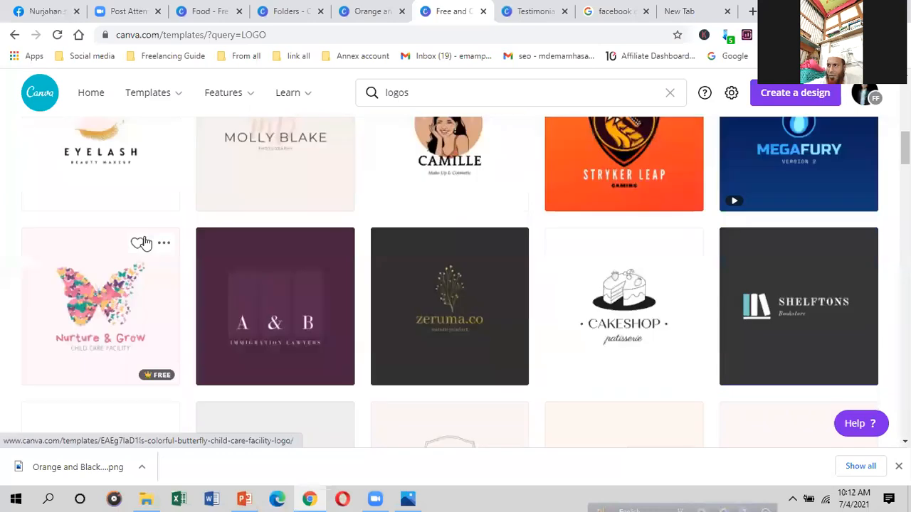
scroll(535, 263, "down", 3)
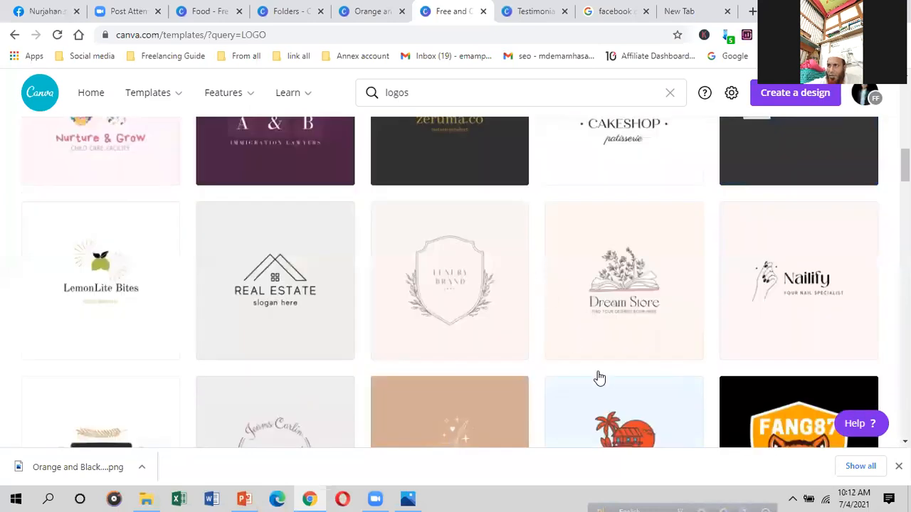
scroll(600, 378, "down", 3)
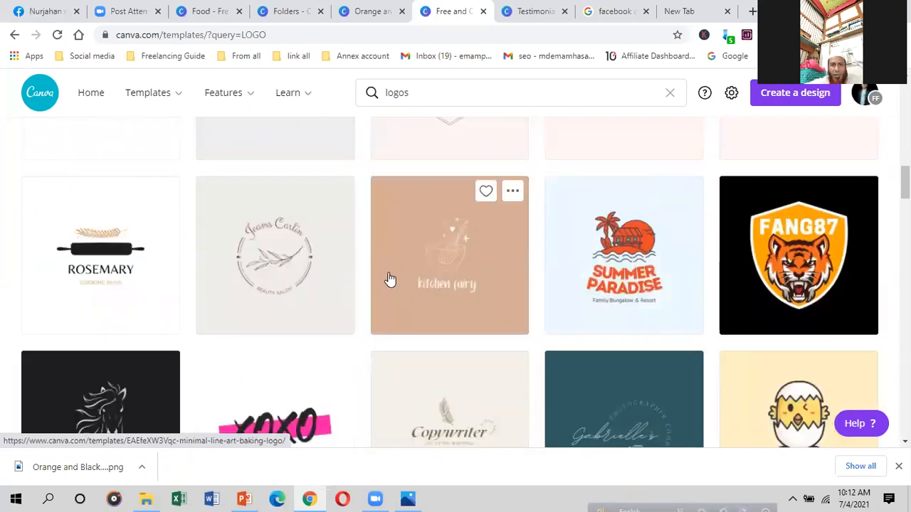
scroll(390, 280, "down", 2)
scroll(110, 210, "down", 3)
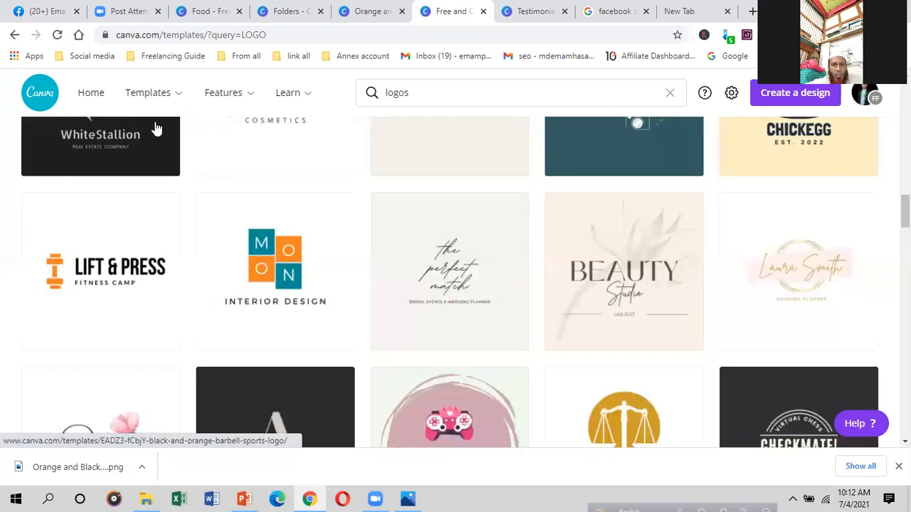
left_click(408, 93)
mouse_move(214, 85)
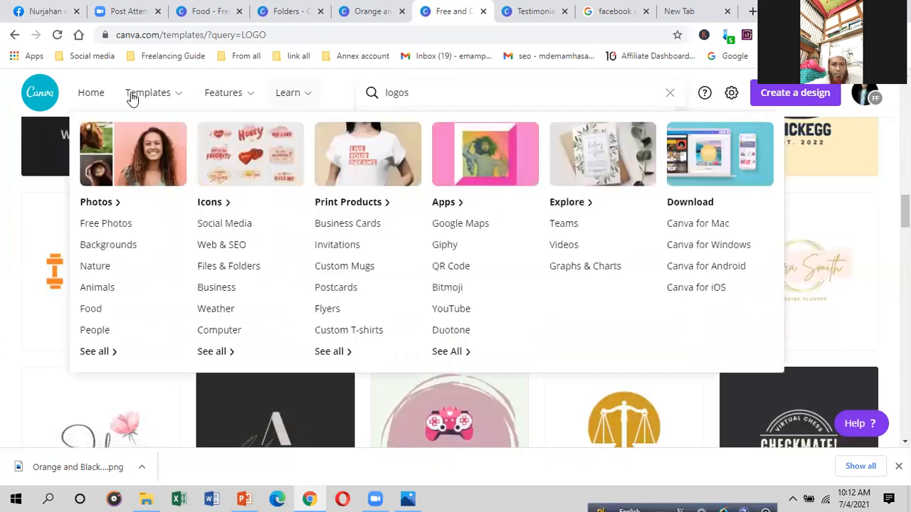
mouse_move(143, 96)
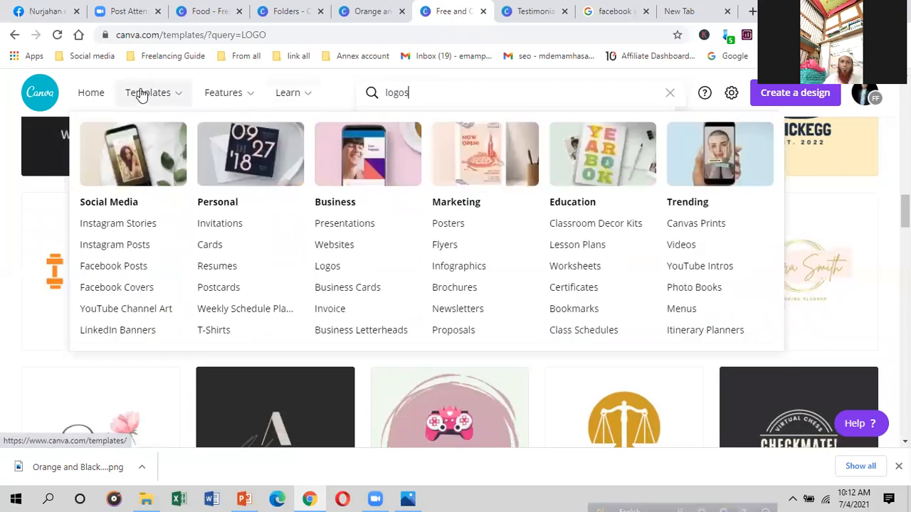
left_click(535, 8)
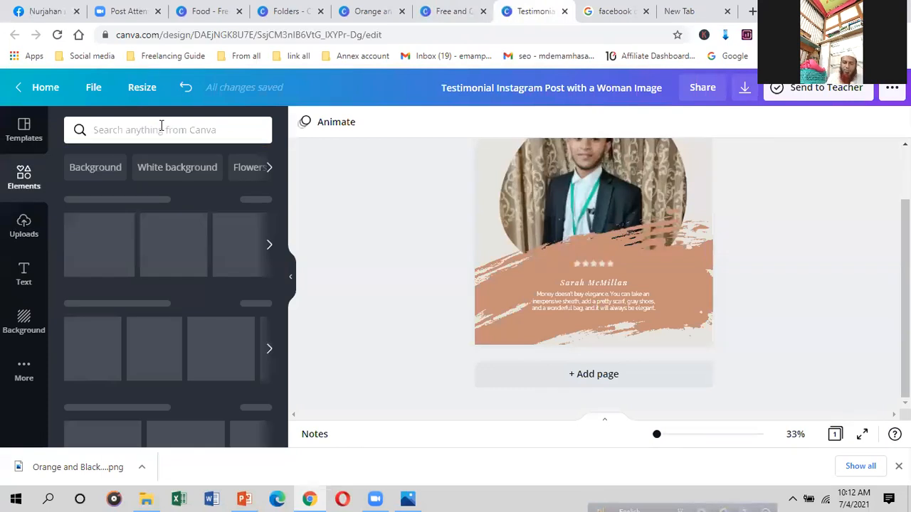
left_click(159, 129)
type("B")
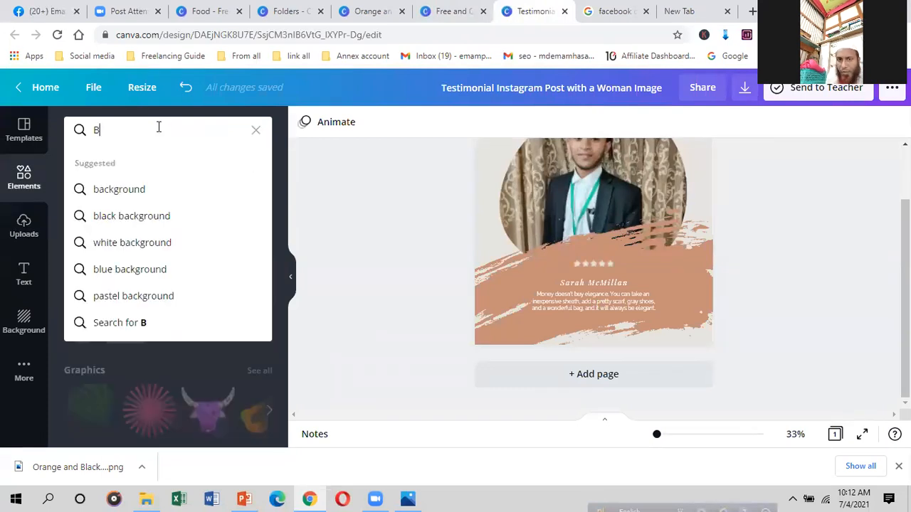
type("l")
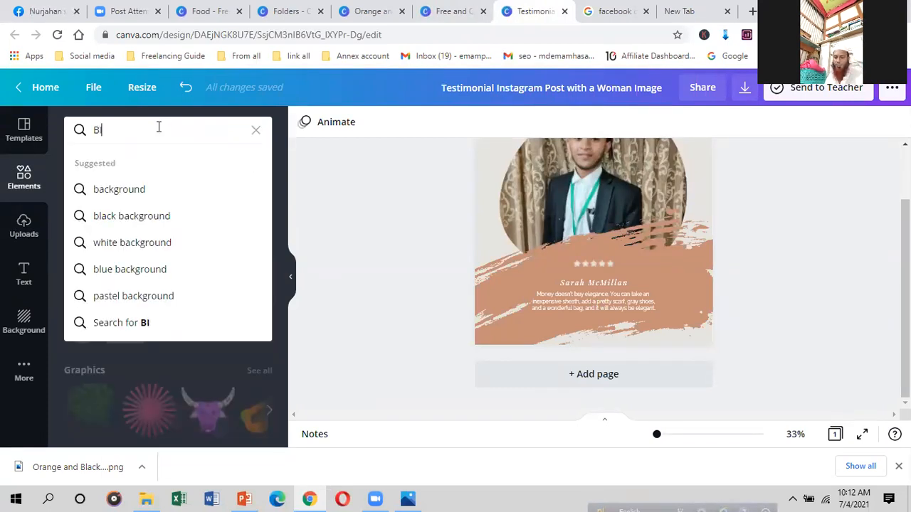
type("RD")
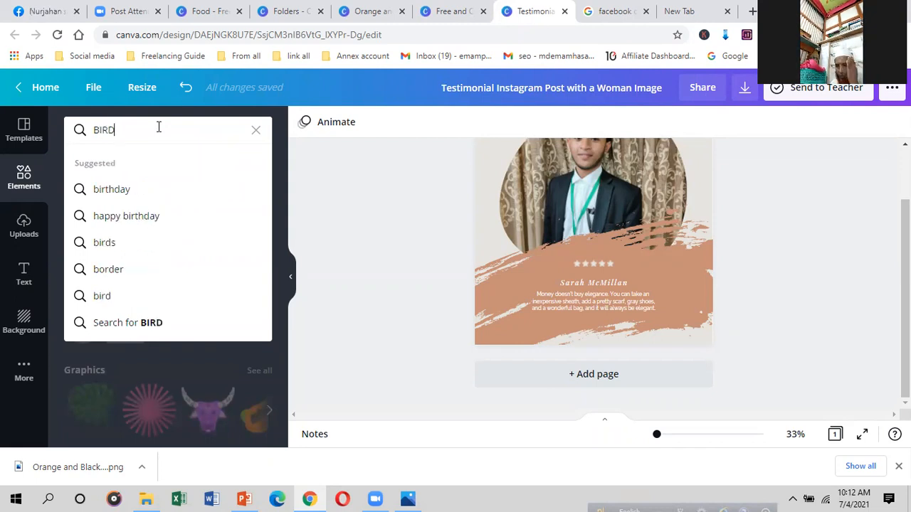
left_click(105, 242)
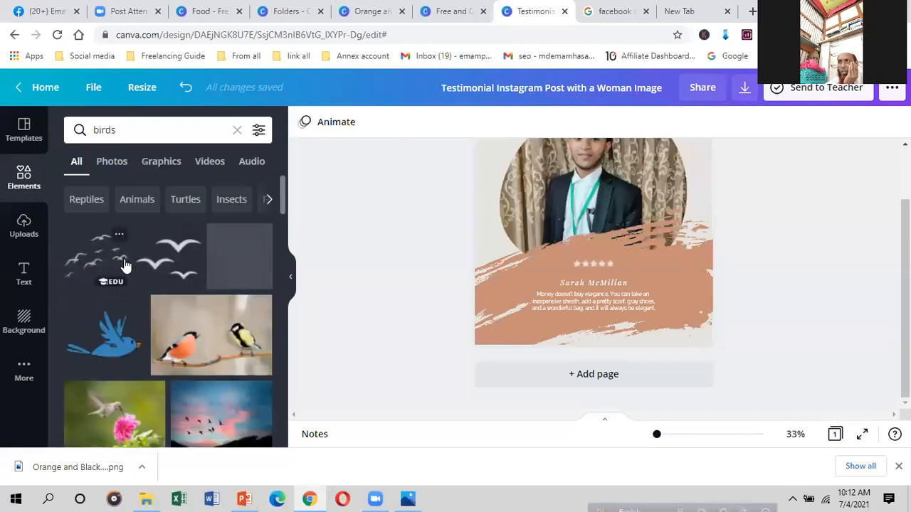
scroll(131, 262, "down", 3)
scroll(131, 262, "down", 5)
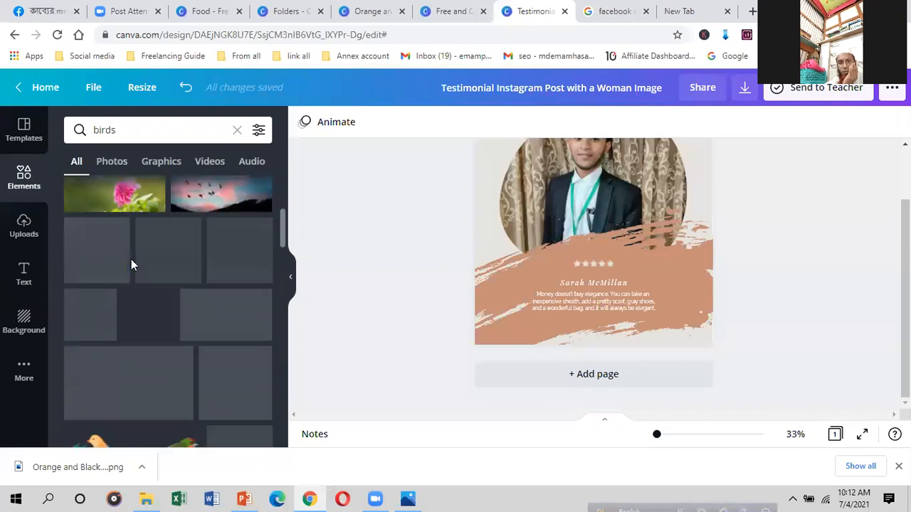
scroll(143, 345, "down", 3)
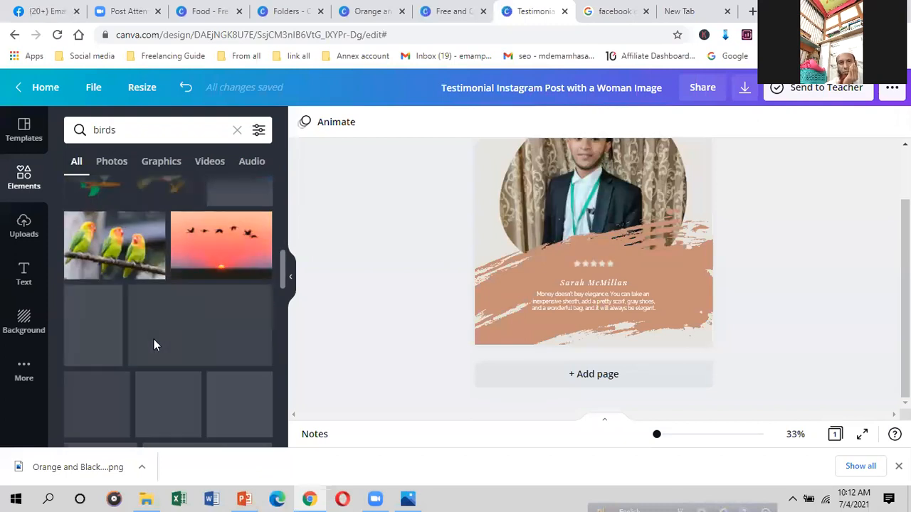
scroll(141, 309, "down", 2)
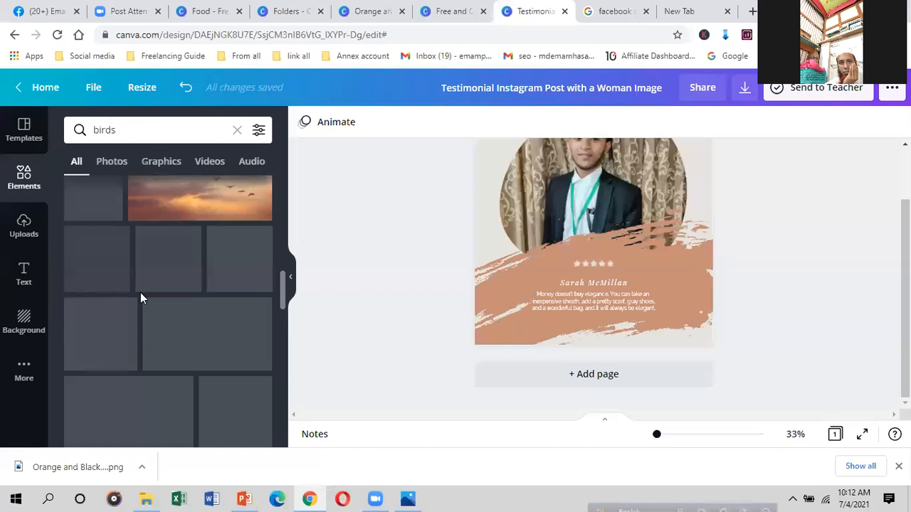
scroll(141, 293, "up", 2)
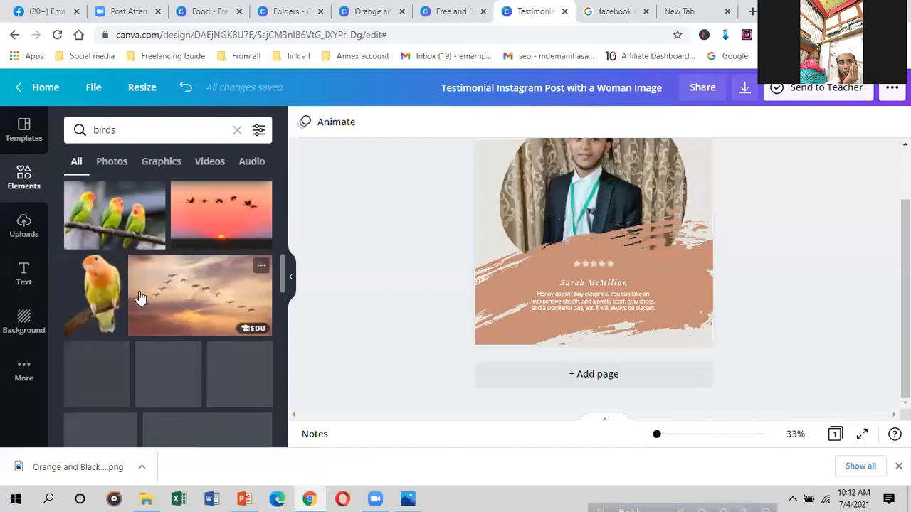
scroll(138, 294, "down", 3)
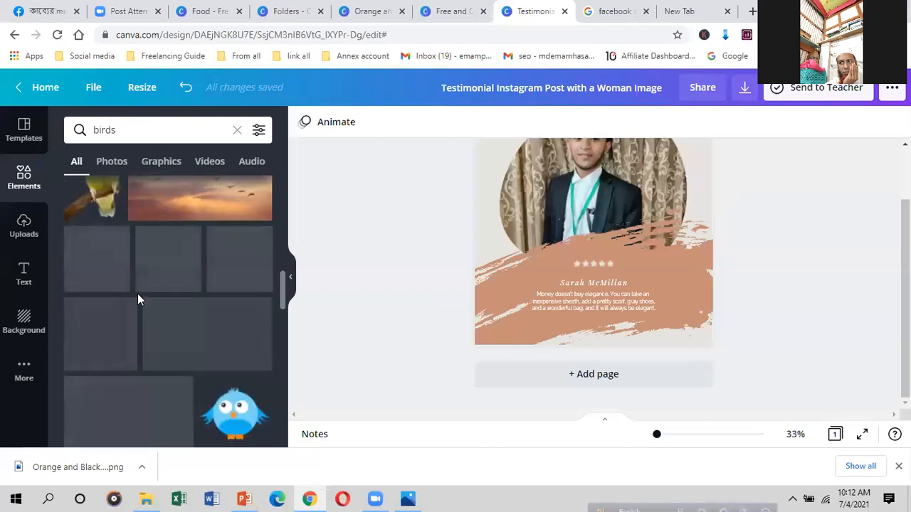
scroll(138, 299, "down", 5)
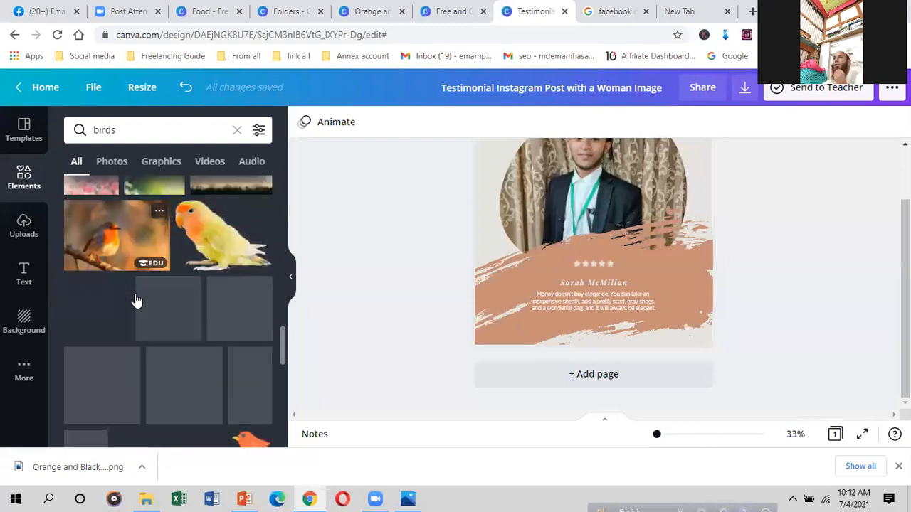
scroll(132, 341, "down", 2)
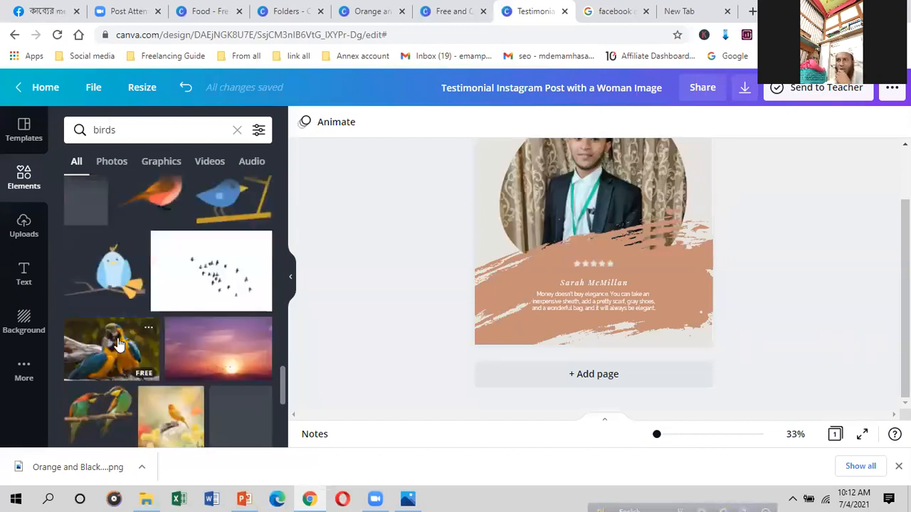
scroll(151, 358, "down", 2)
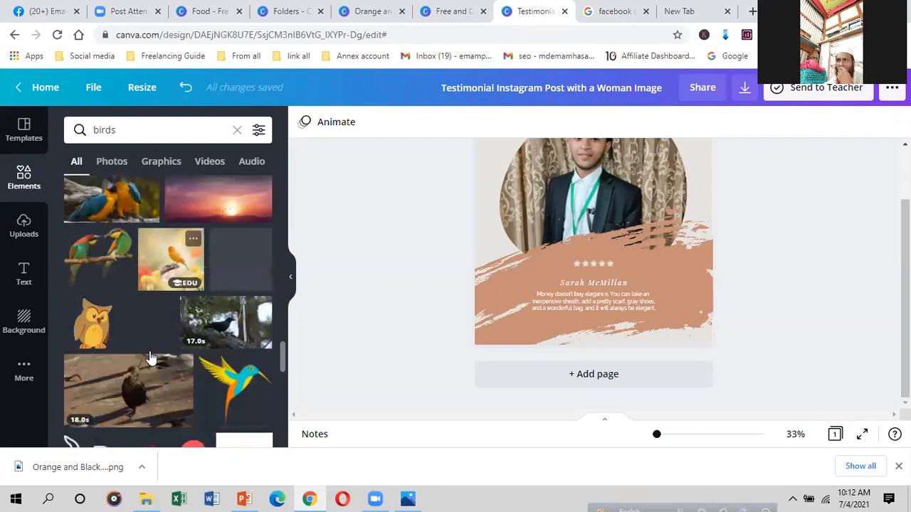
scroll(145, 354, "down", 3)
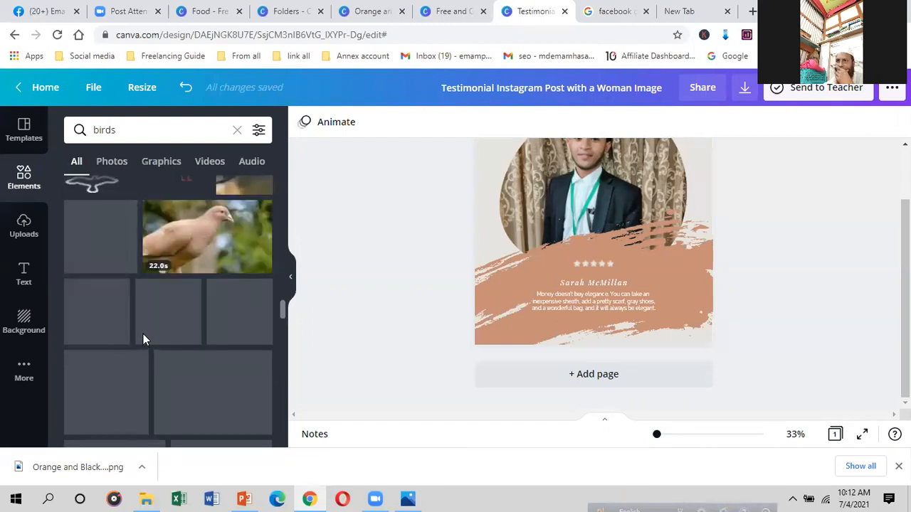
scroll(137, 252, "up", 1)
scroll(136, 252, "up", 1)
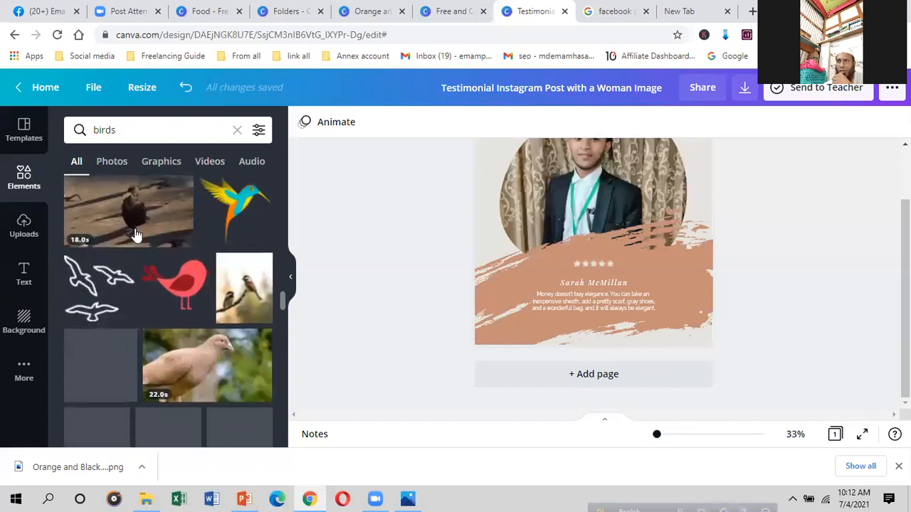
scroll(136, 234, "up", 3)
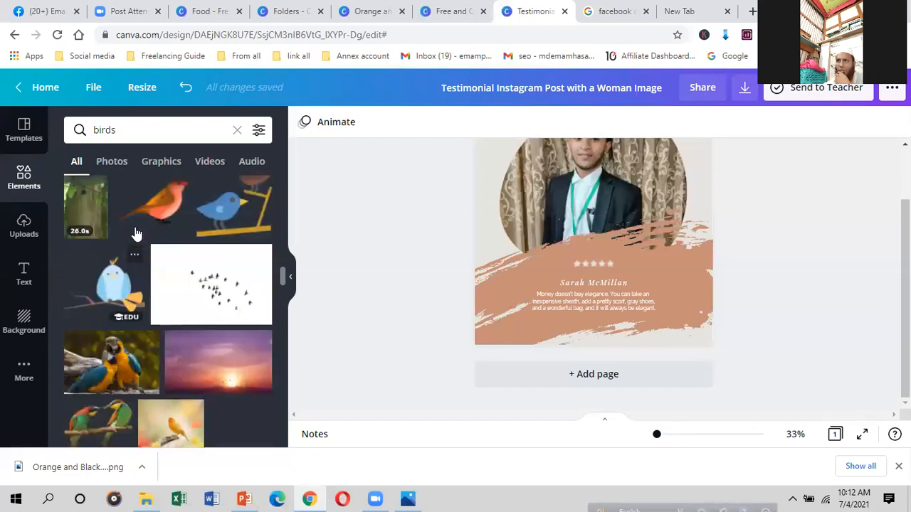
scroll(136, 235, "down", 10)
scroll(132, 242, "down", 3)
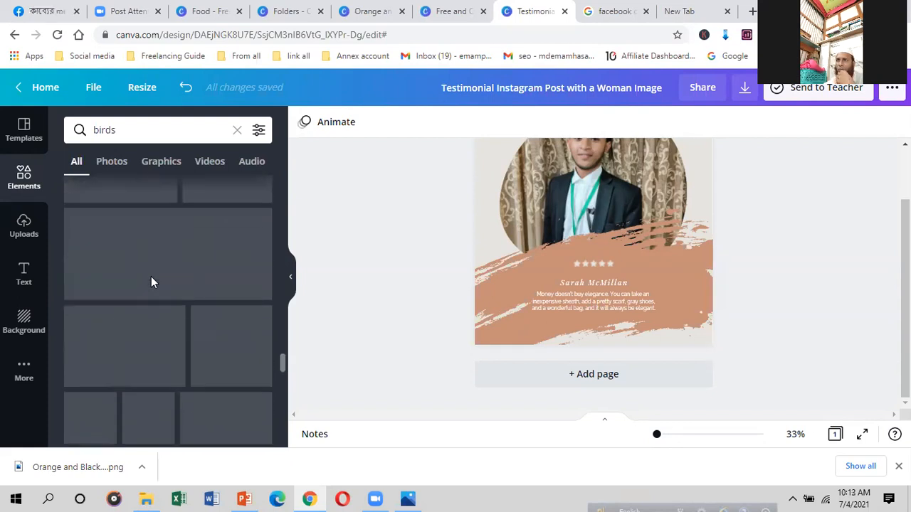
scroll(151, 274, "up", 4)
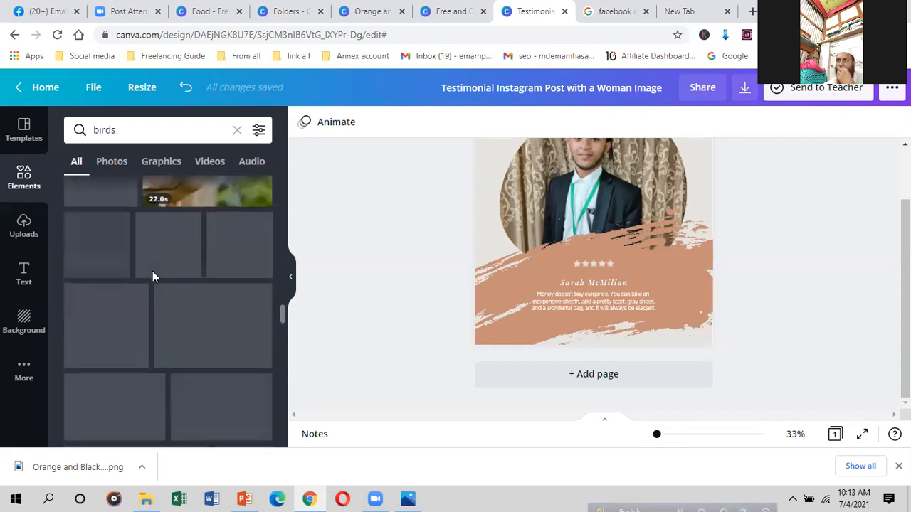
scroll(152, 276, "up", 2)
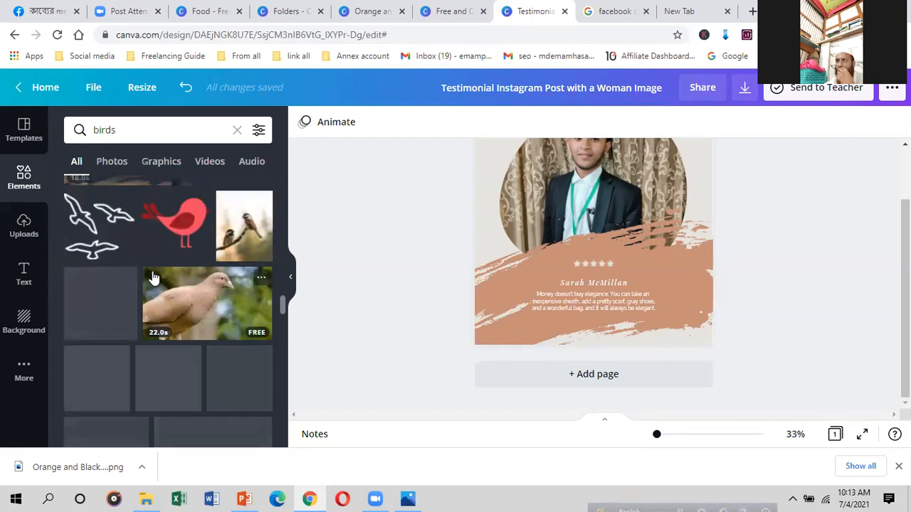
scroll(152, 277, "up", 2)
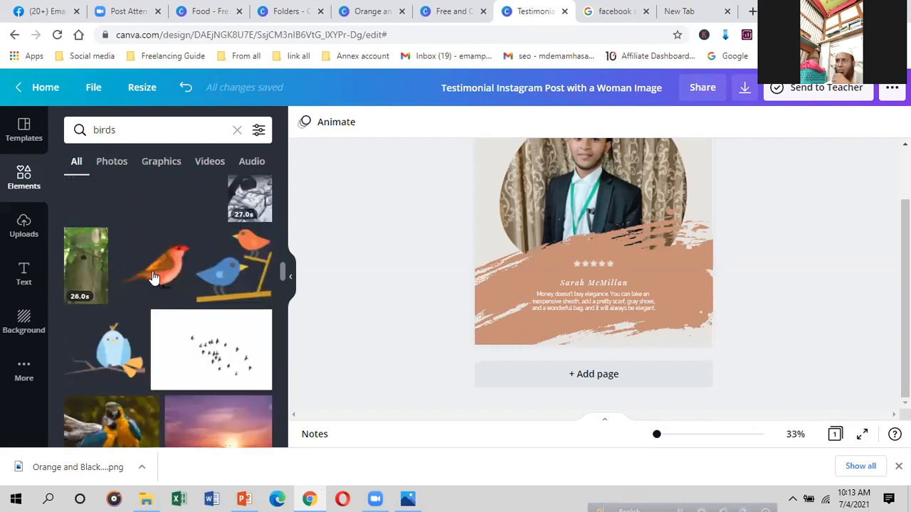
scroll(152, 277, "up", 2)
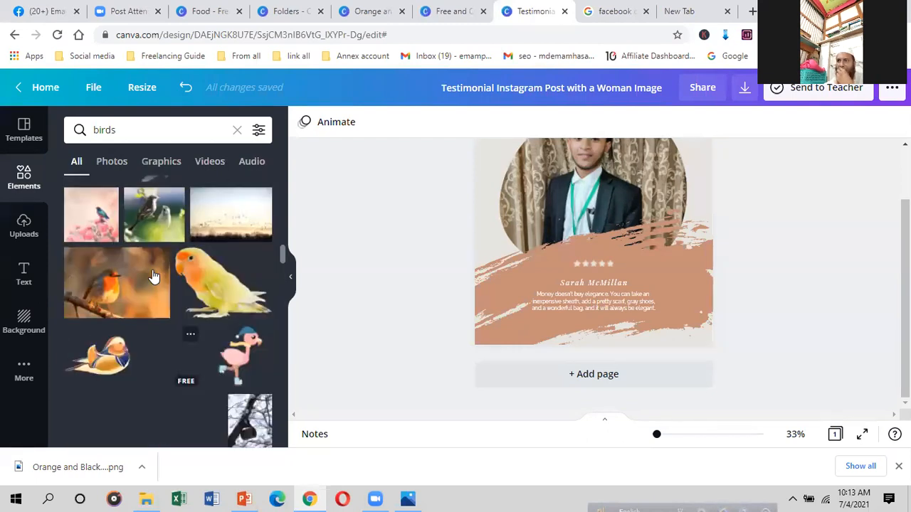
scroll(152, 277, "up", 3)
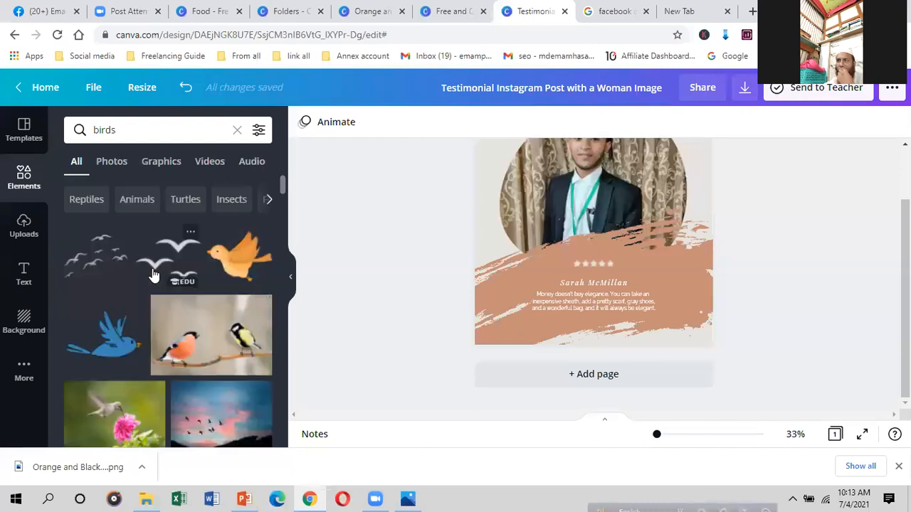
scroll(152, 277, "down", 1)
scroll(152, 275, "down", 2)
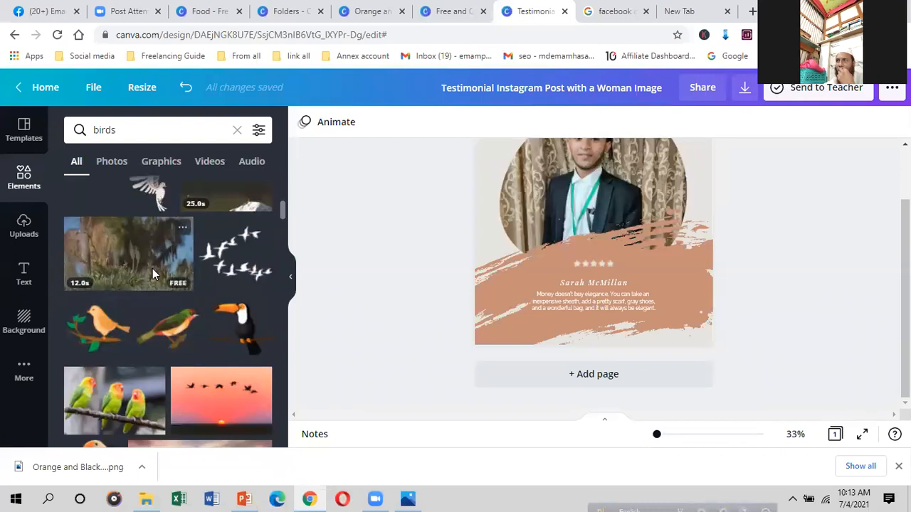
scroll(152, 276, "down", 2)
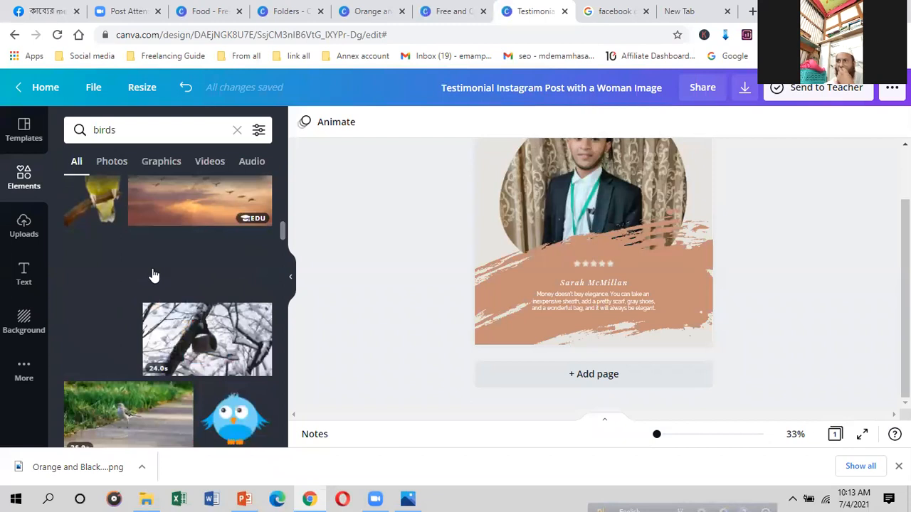
scroll(153, 275, "down", 1)
scroll(150, 281, "down", 1)
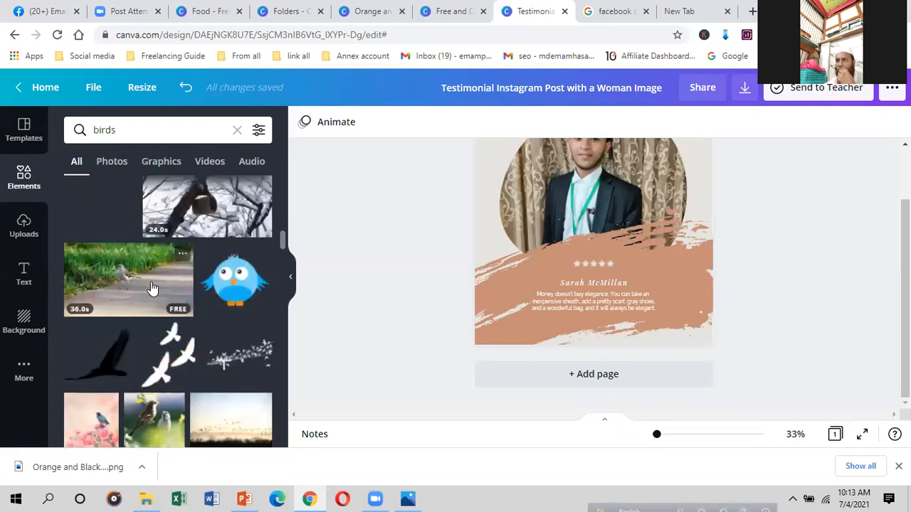
scroll(151, 288, "down", 2)
scroll(146, 287, "down", 3)
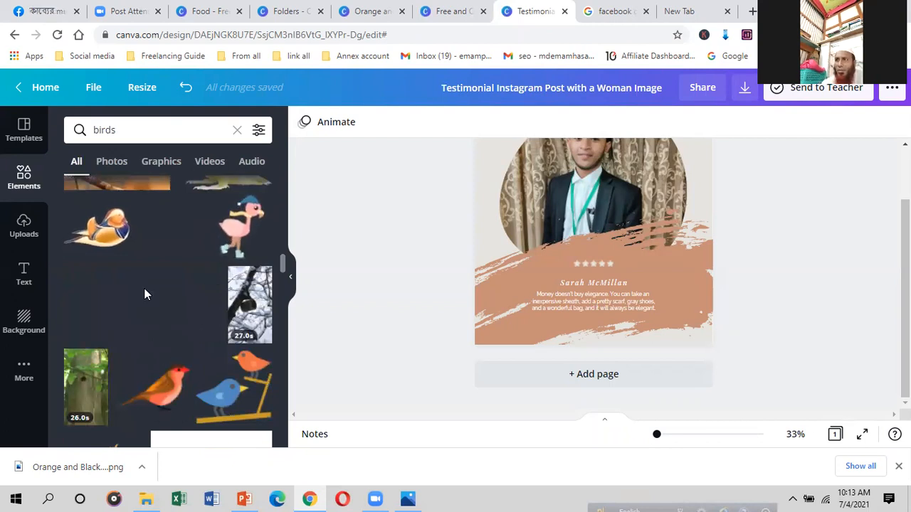
scroll(146, 288, "down", 3)
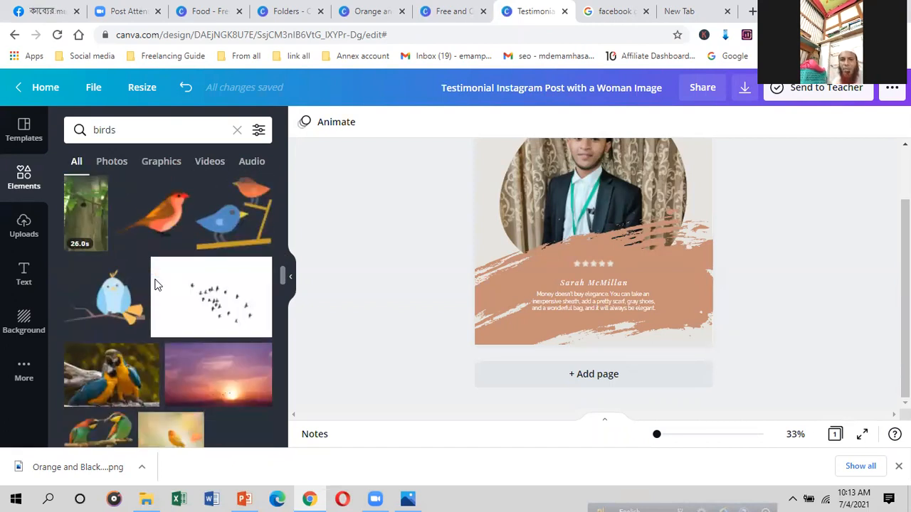
scroll(156, 286, "down", 3)
scroll(151, 271, "down", 3)
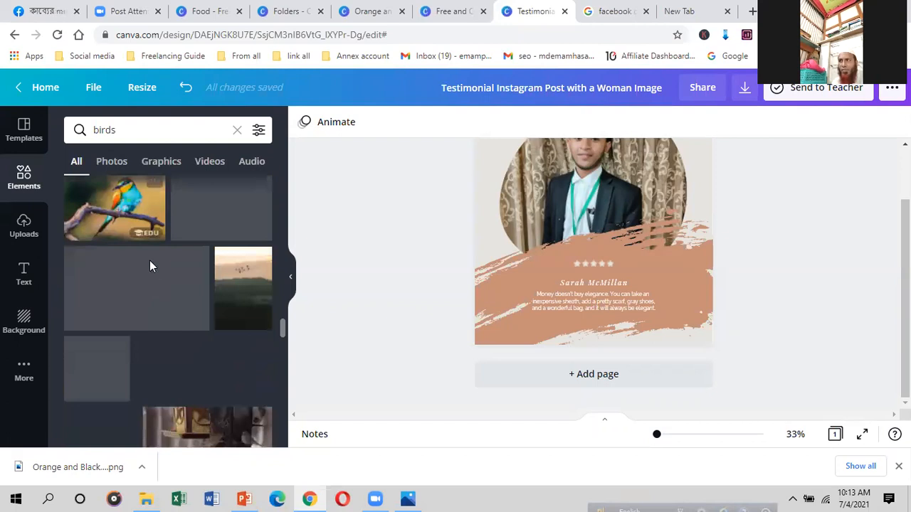
scroll(155, 274, "down", 3)
scroll(139, 315, "down", 3)
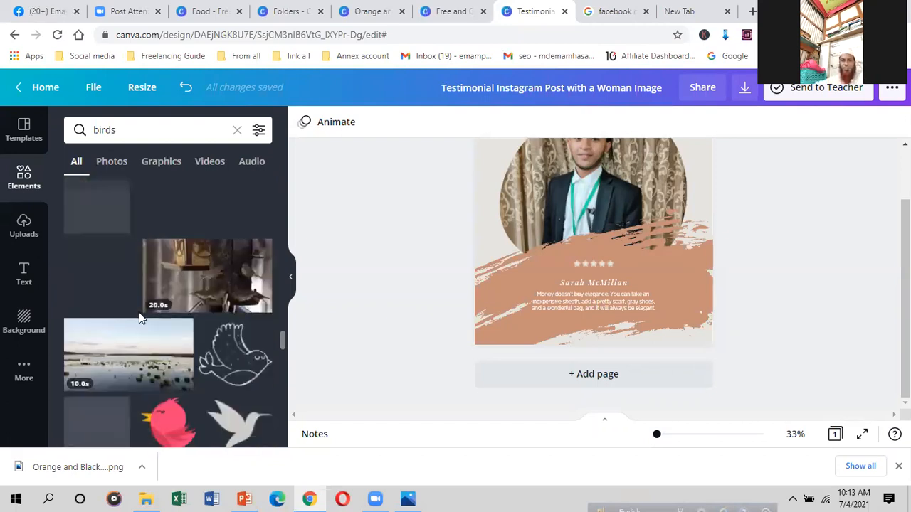
scroll(136, 311, "down", 3)
scroll(135, 310, "down", 3)
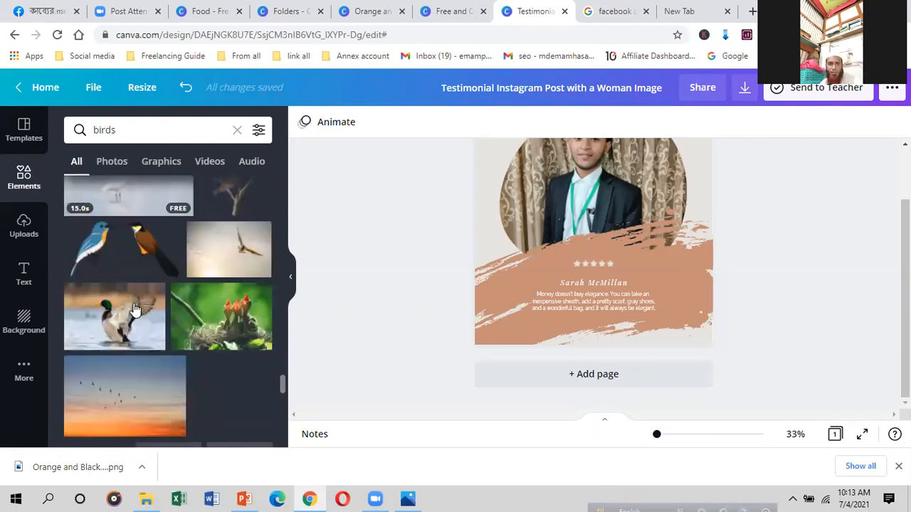
scroll(135, 307, "down", 3)
scroll(135, 309, "down", 3)
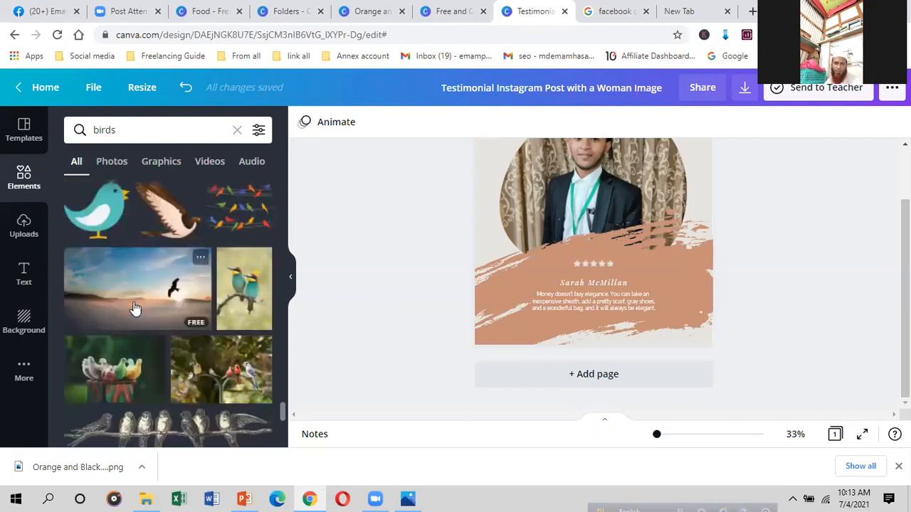
scroll(134, 302, "down", 3)
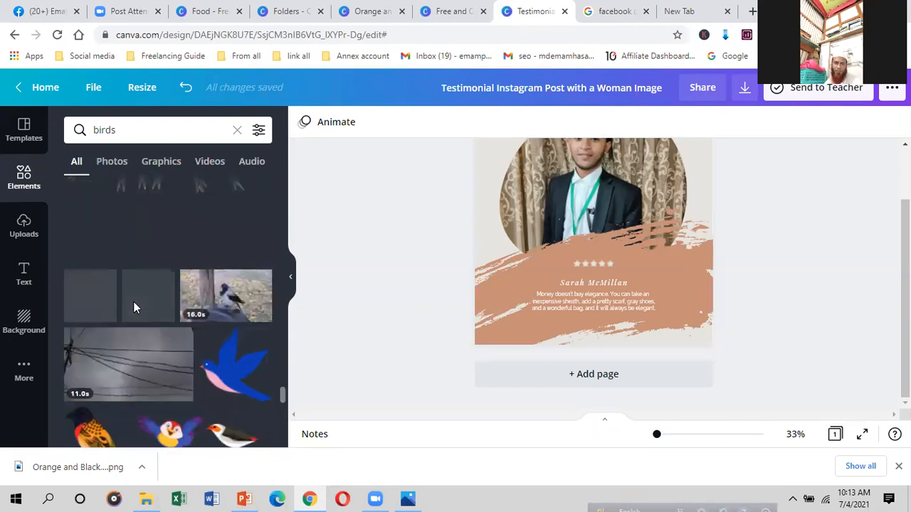
scroll(134, 302, "down", 3)
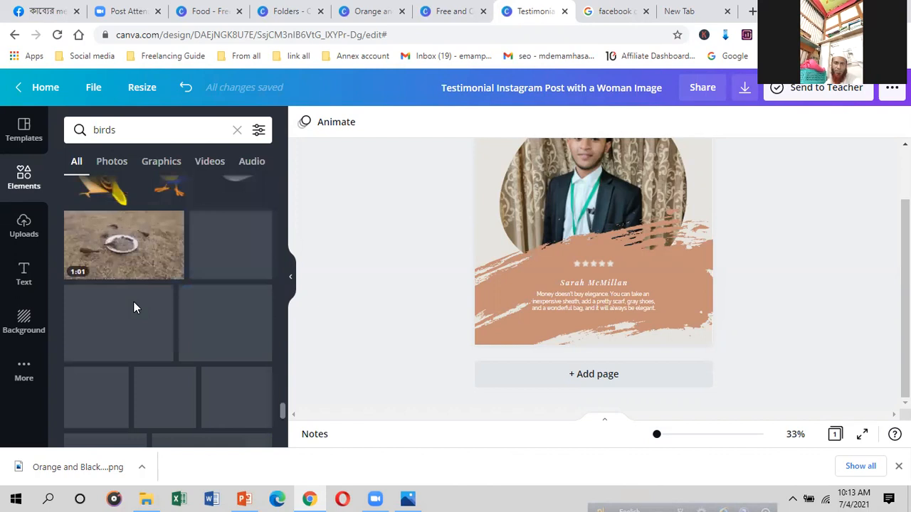
scroll(134, 305, "down", 1)
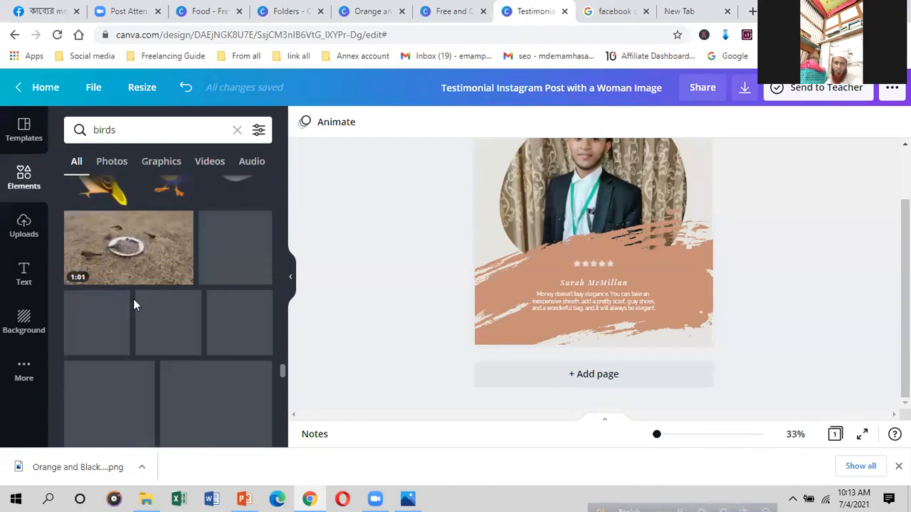
scroll(133, 305, "down", 2)
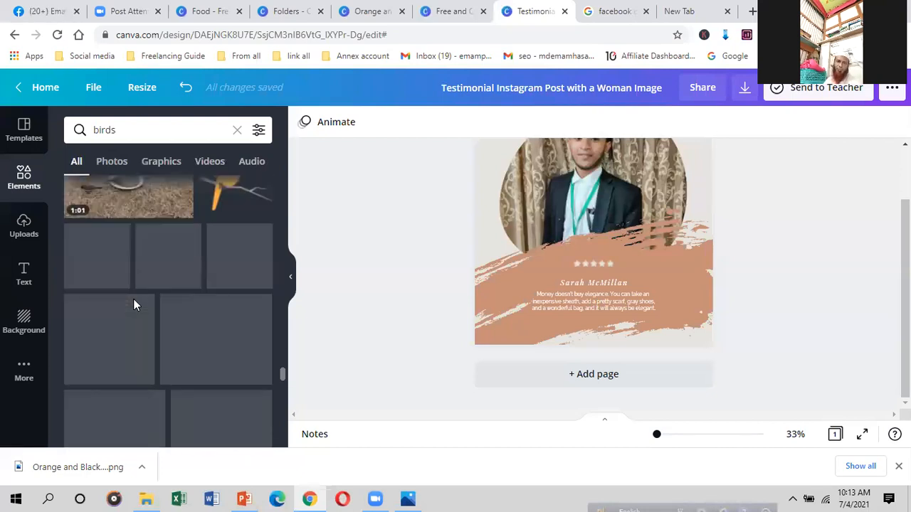
scroll(134, 302, "down", 1)
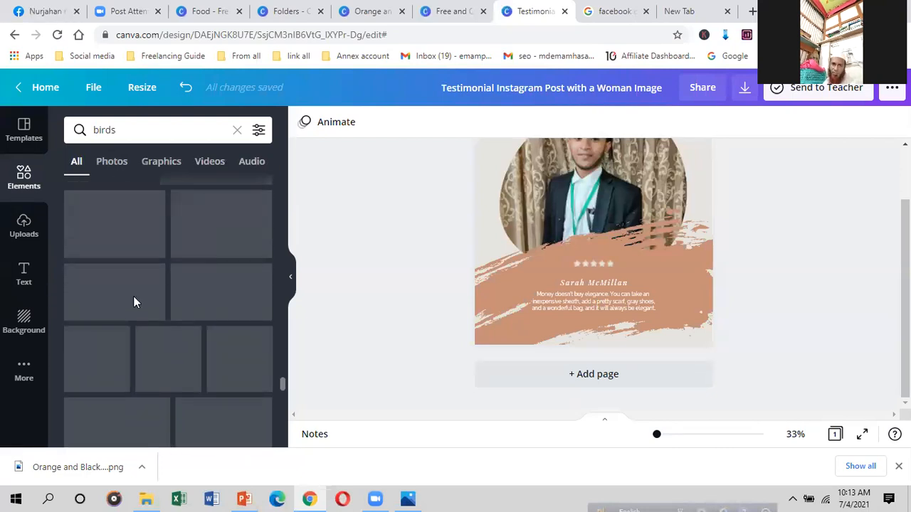
scroll(134, 299, "down", 3)
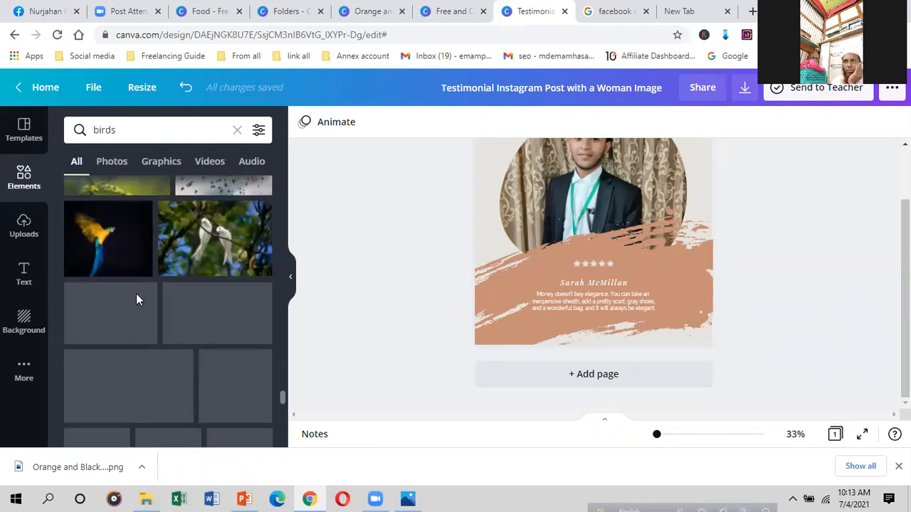
scroll(137, 299, "down", 2)
scroll(136, 293, "down", 4)
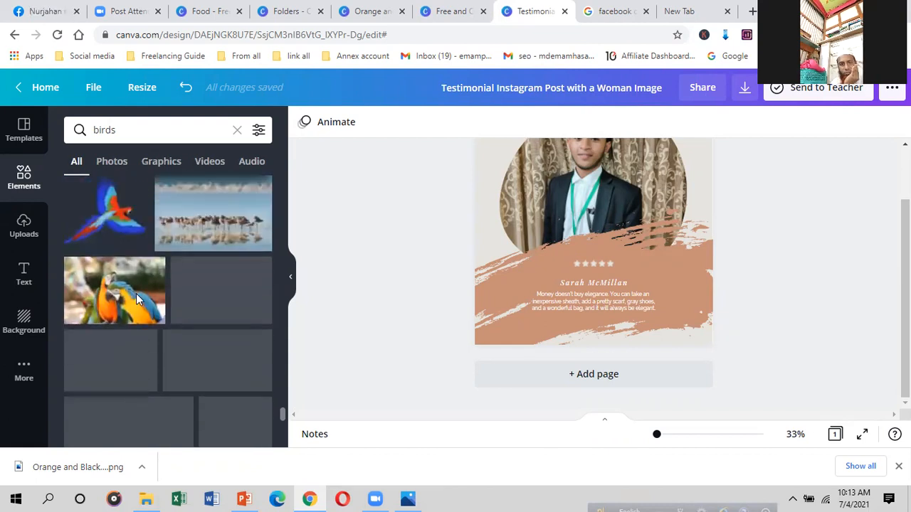
scroll(136, 295, "down", 2)
scroll(136, 293, "down", 2)
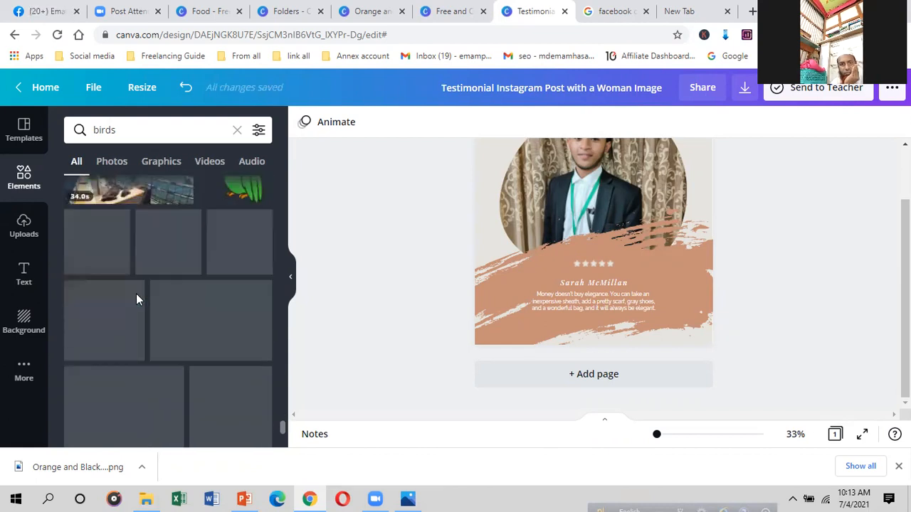
scroll(136, 294, "down", 3)
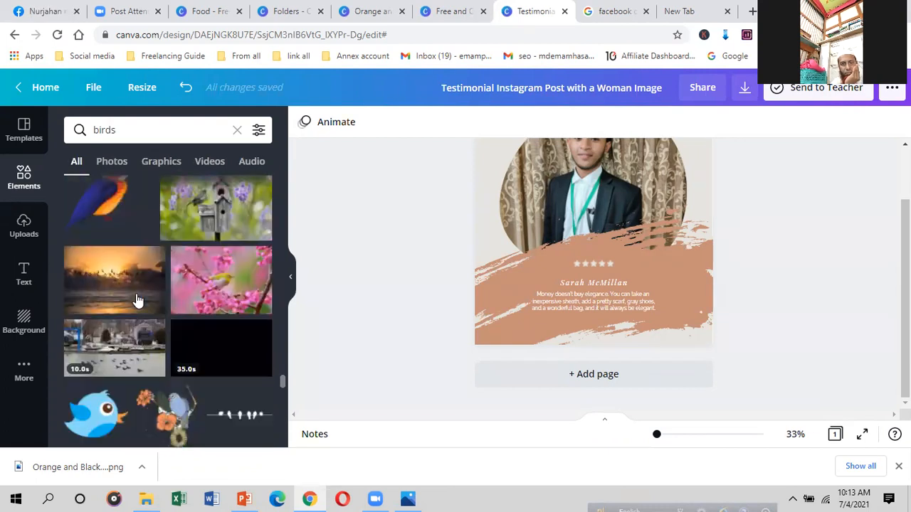
scroll(137, 300, "down", 3)
scroll(137, 300, "down", 3)
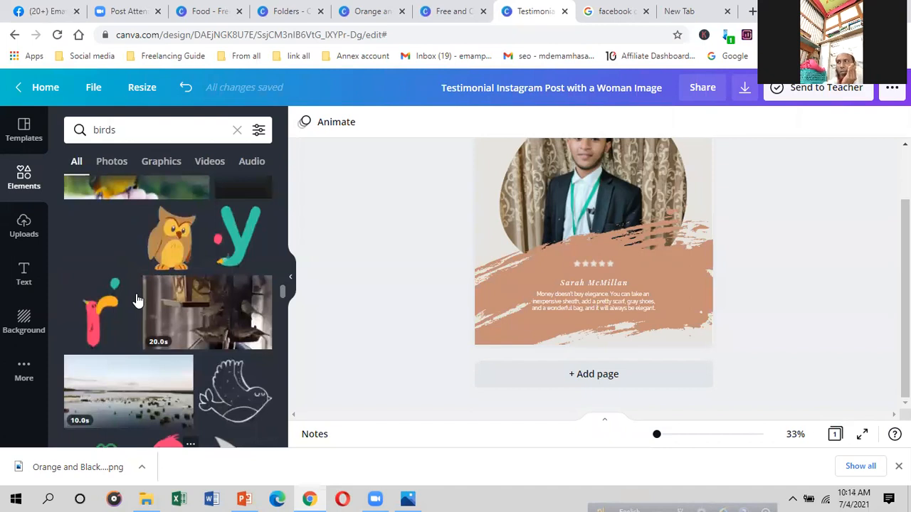
Step: Scroll through the Elements 'birds' results to find the black line-art origami bird
scroll(137, 301, "down", 3)
scroll(137, 301, "down", 3)
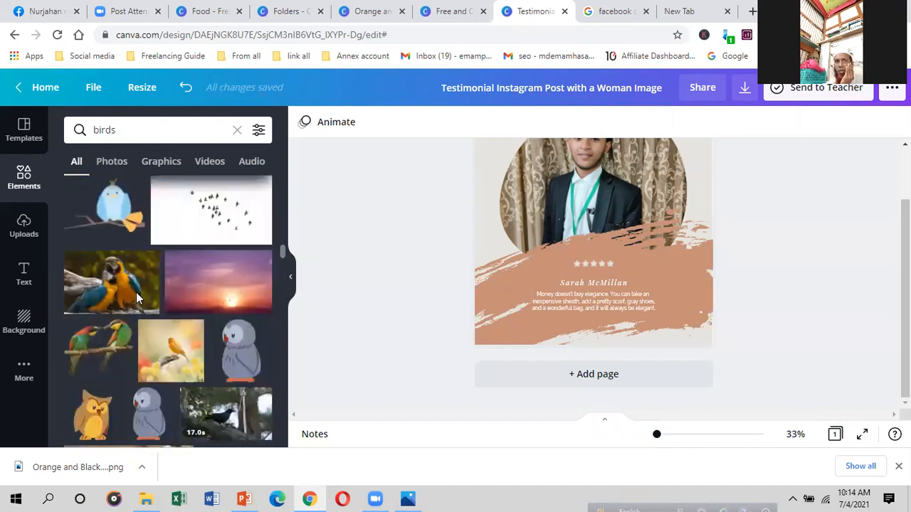
scroll(136, 292, "down", 3)
scroll(137, 299, "down", 3)
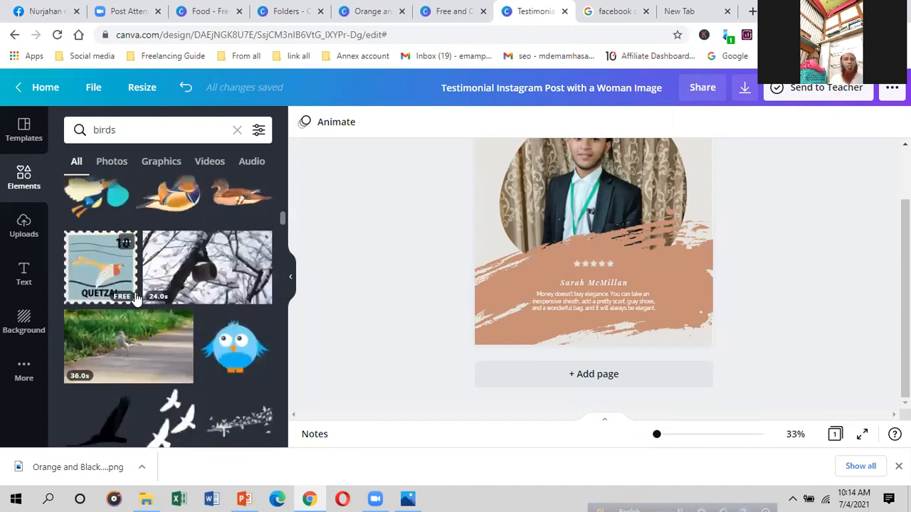
scroll(137, 299, "up", 10)
scroll(136, 292, "down", 11)
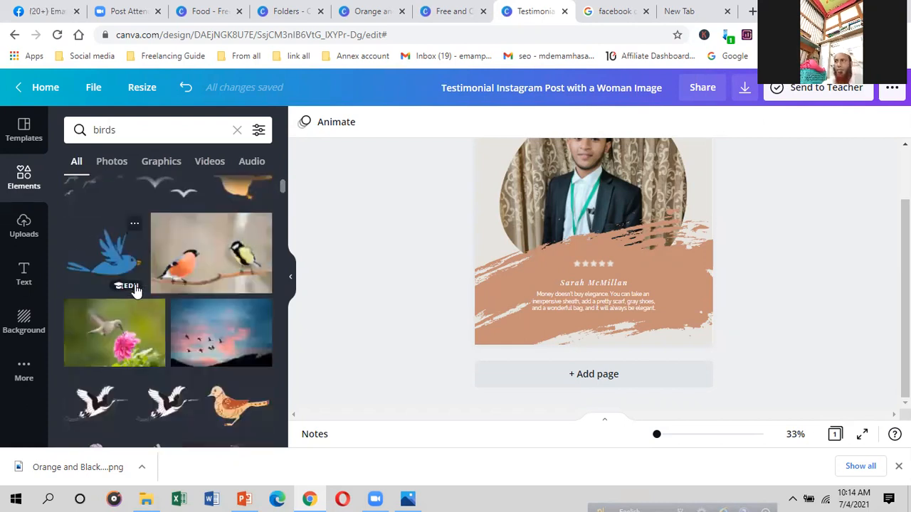
scroll(136, 290, "down", 1)
scroll(137, 290, "down", 10)
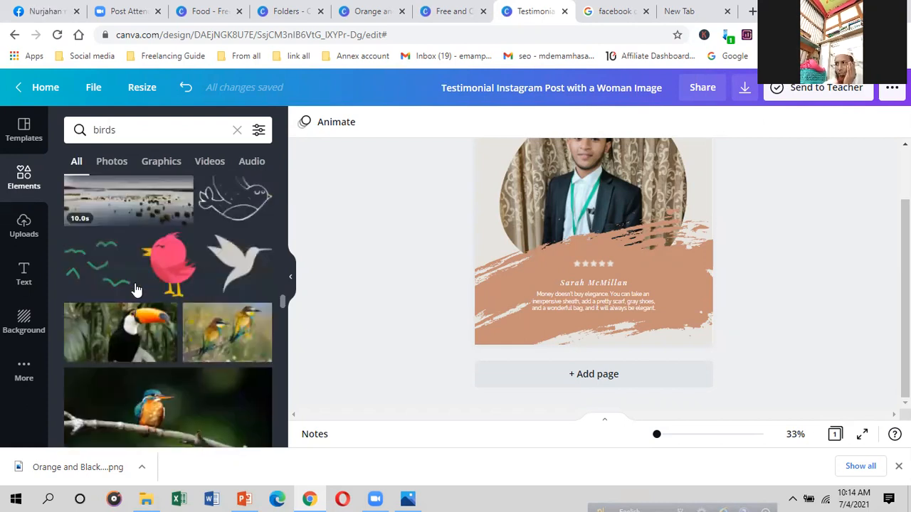
scroll(134, 284, "down", 10)
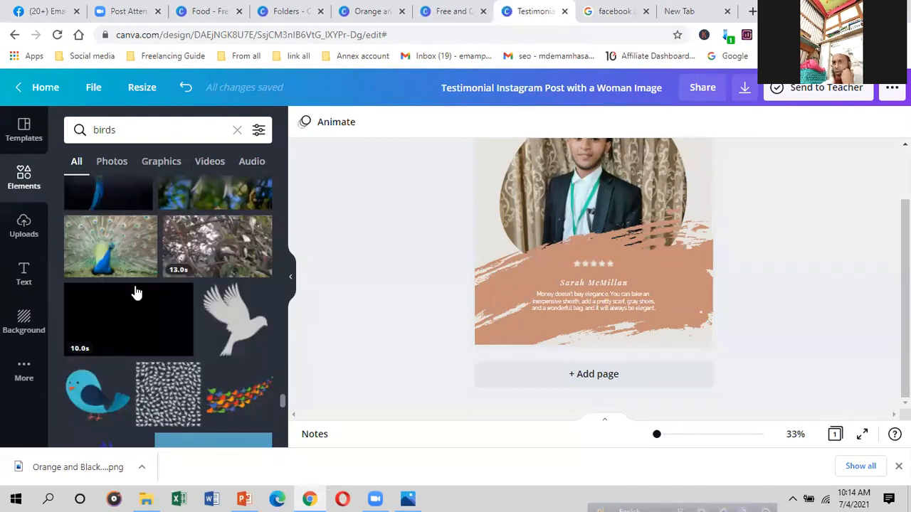
scroll(134, 286, "down", 5)
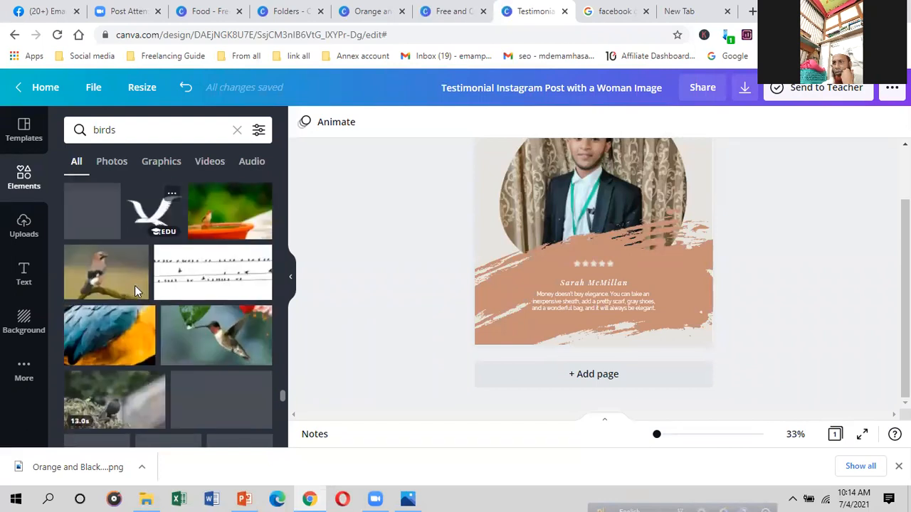
scroll(135, 285, "down", 5)
scroll(136, 292, "down", 5)
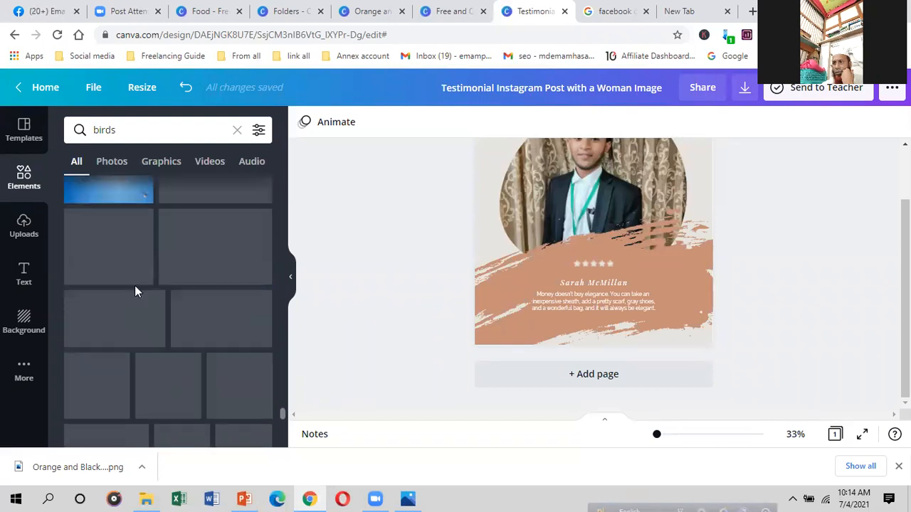
scroll(146, 331, "down", 3)
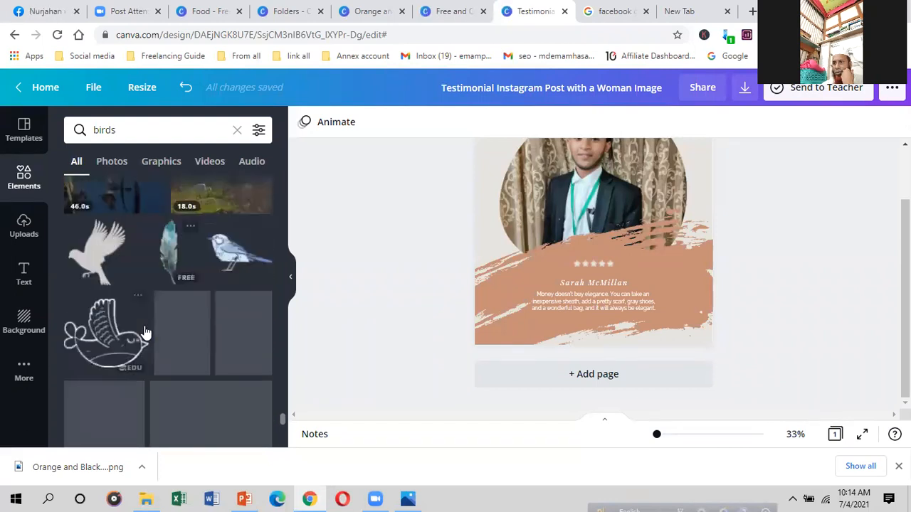
scroll(132, 306, "down", 2)
scroll(130, 301, "down", 3)
scroll(129, 302, "down", 3)
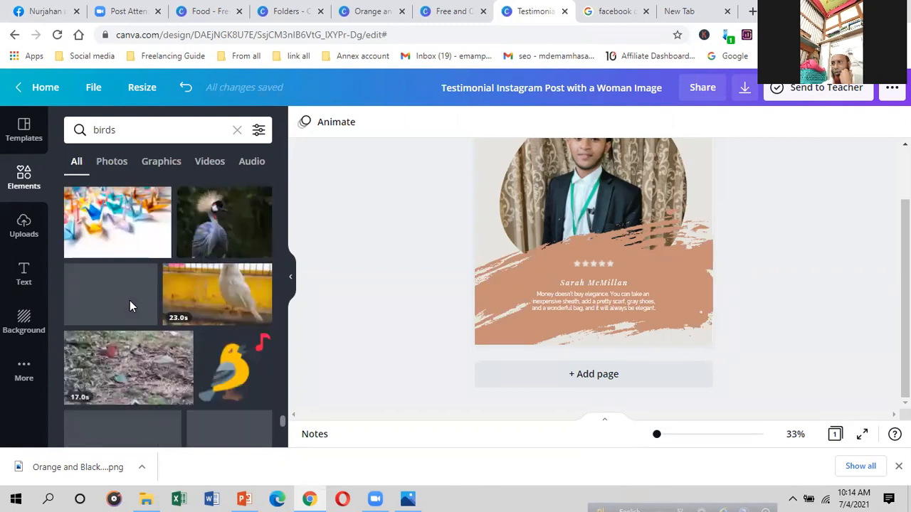
scroll(131, 306, "down", 3)
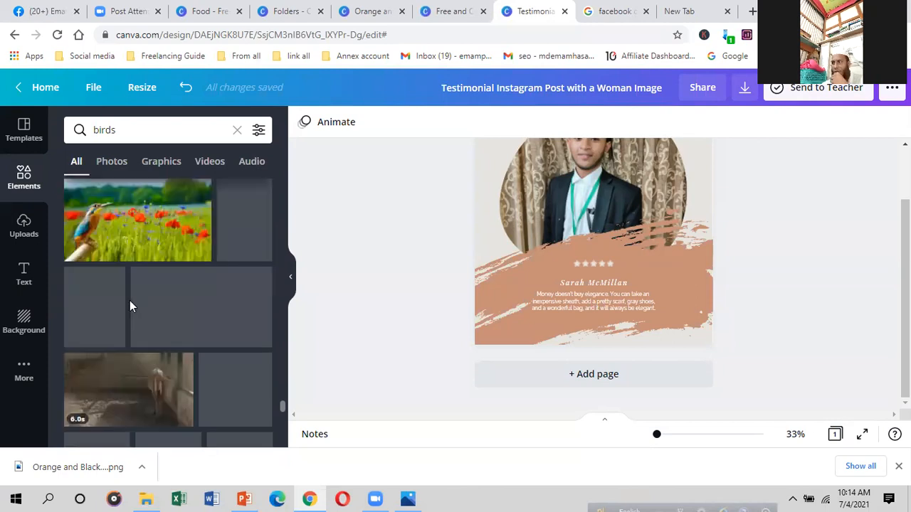
scroll(130, 306, "down", 1)
scroll(131, 299, "down", 5)
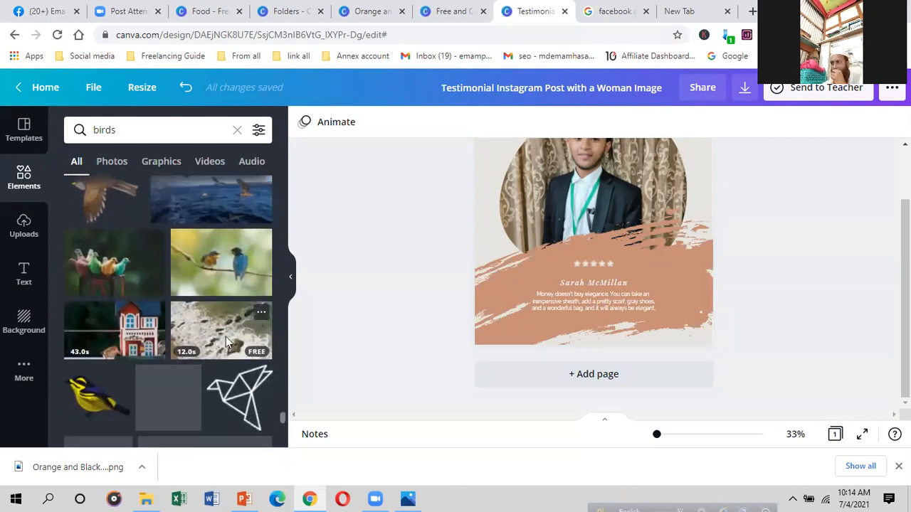
scroll(237, 295, "down", 3)
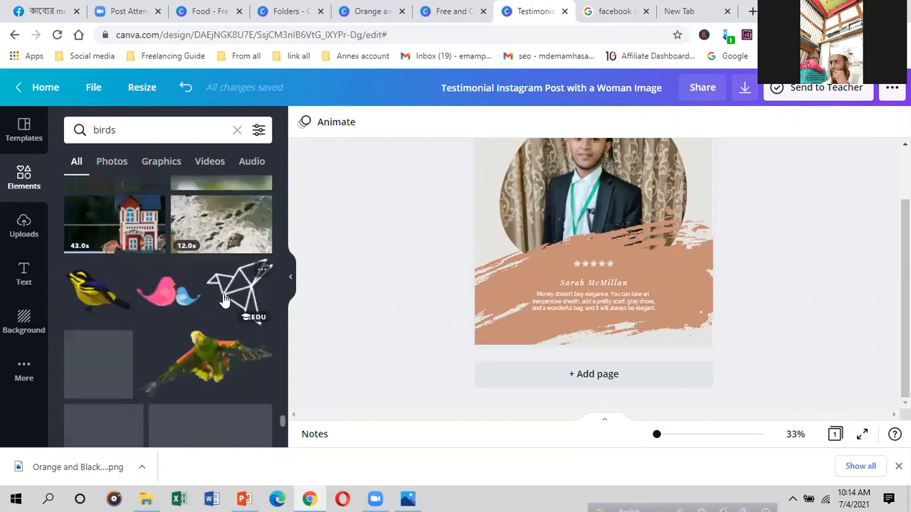
Step: Add the origami bird graphic and position it over the photo's lower right
left_click(232, 295)
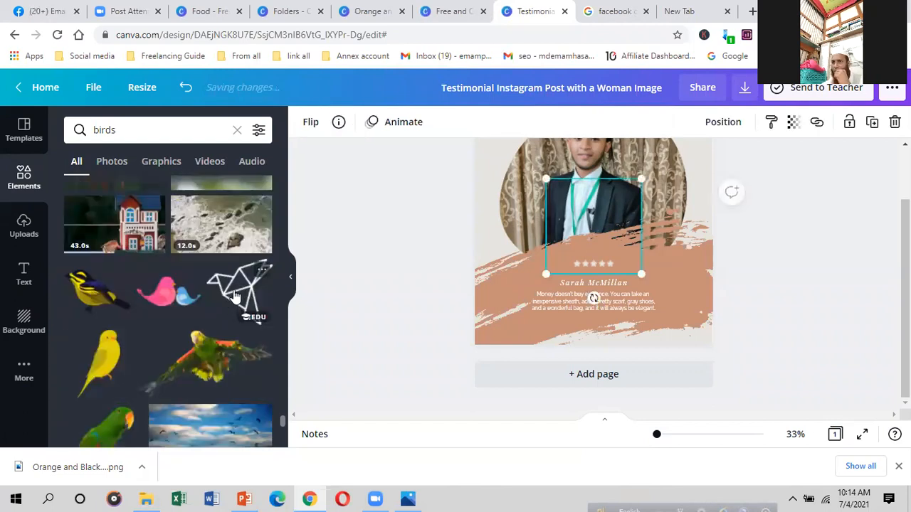
left_click_drag(553, 264, 227, 286)
left_click_drag(530, 250, 662, 241)
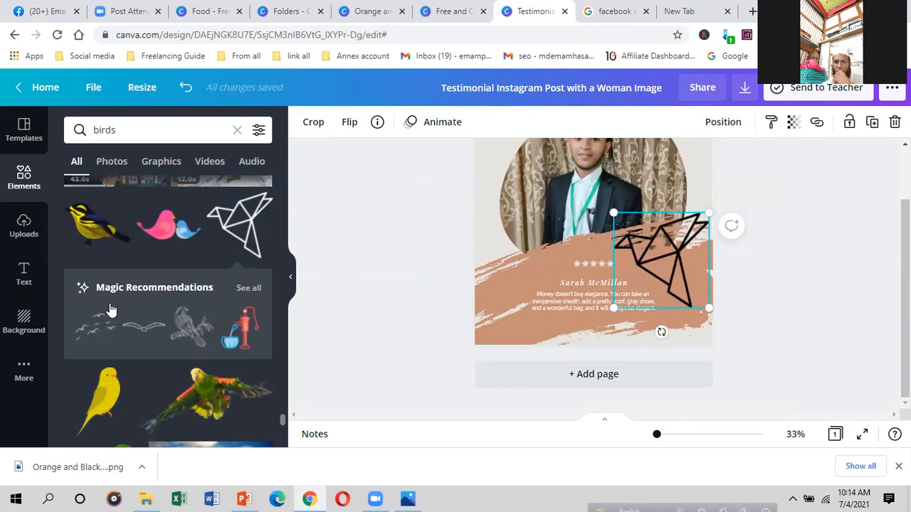
scroll(136, 320, "down", 1)
scroll(136, 321, "down", 3)
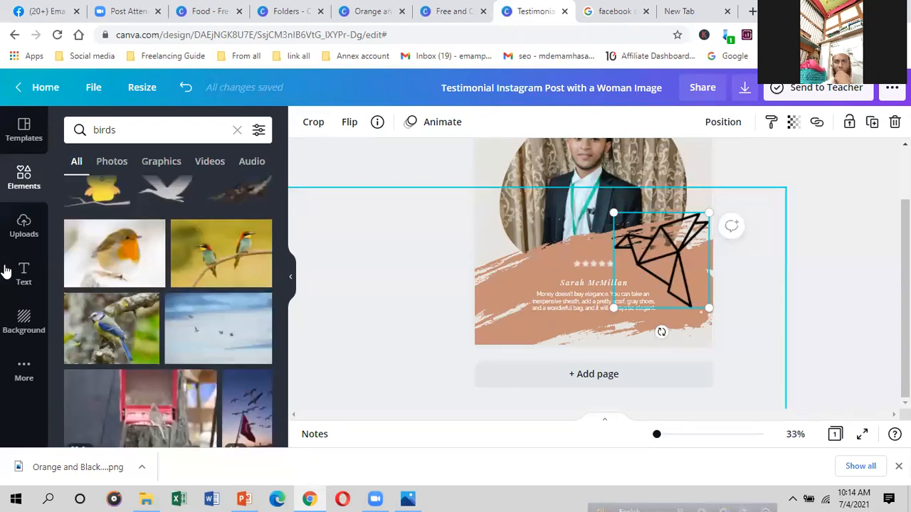
scroll(150, 309, "down", 3)
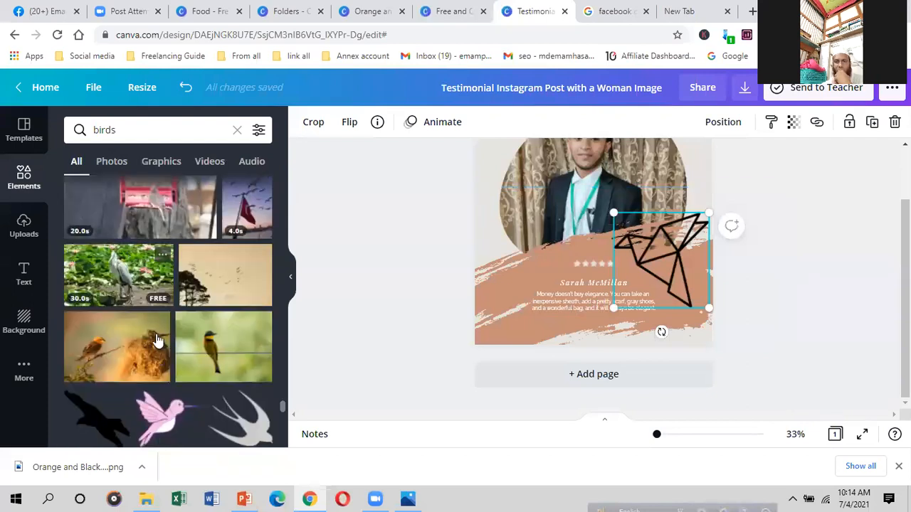
scroll(160, 302, "down", 3)
scroll(160, 316, "down", 3)
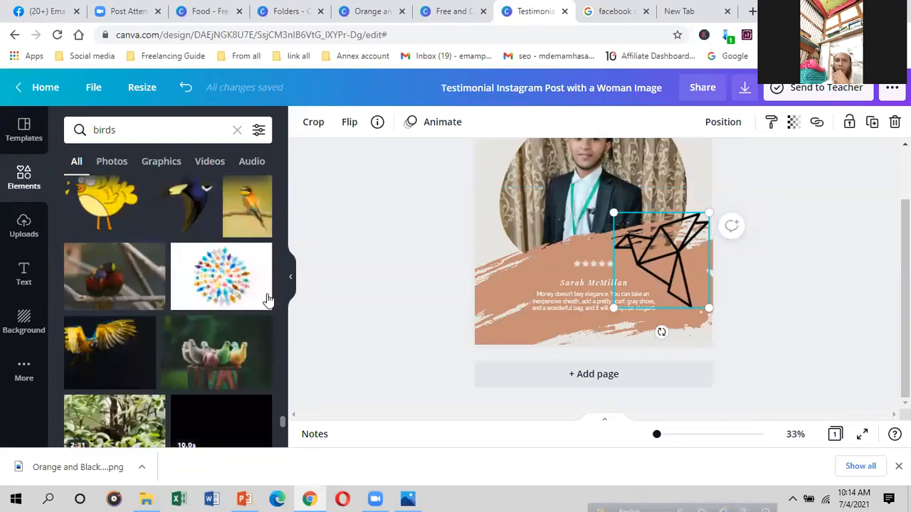
Step: Check the Facebook cover size results, fit the testimonial page to view, then switch to the new tab
left_click(609, 7)
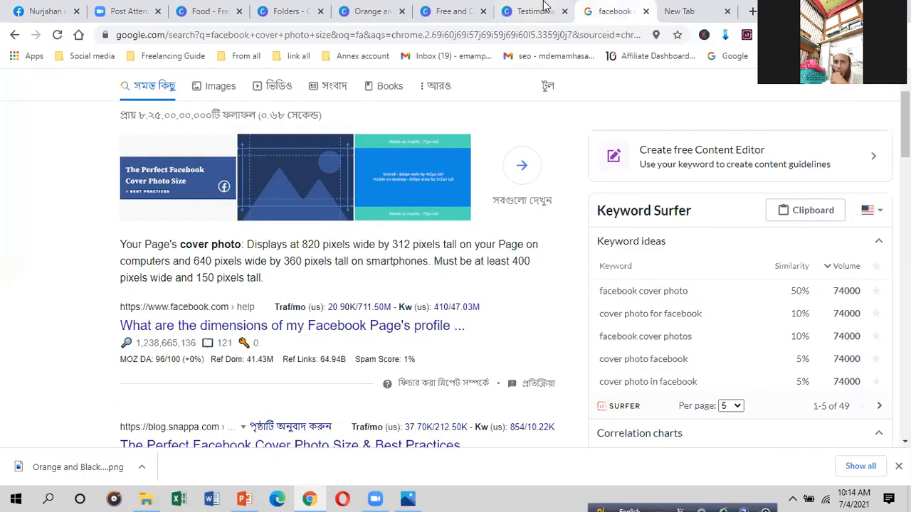
left_click(545, 7)
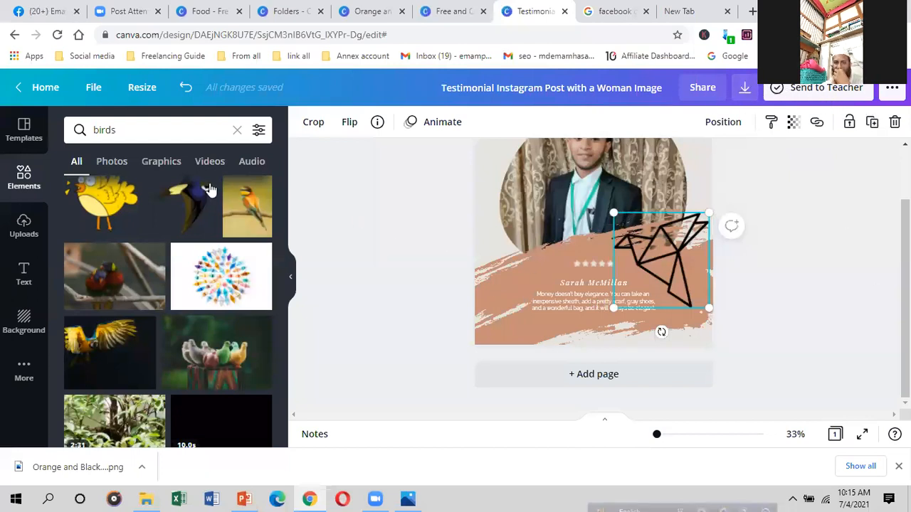
left_click(78, 134)
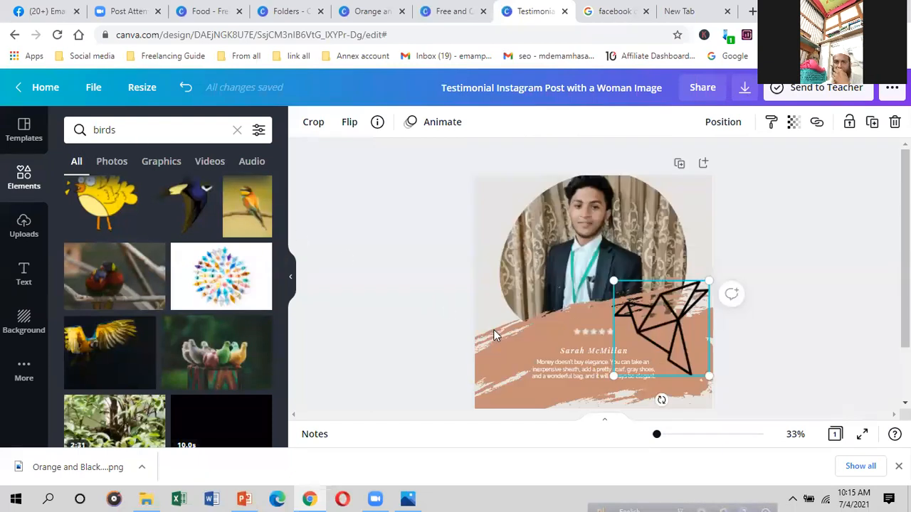
scroll(654, 176, "down", 2)
scroll(623, 202, "up", 1)
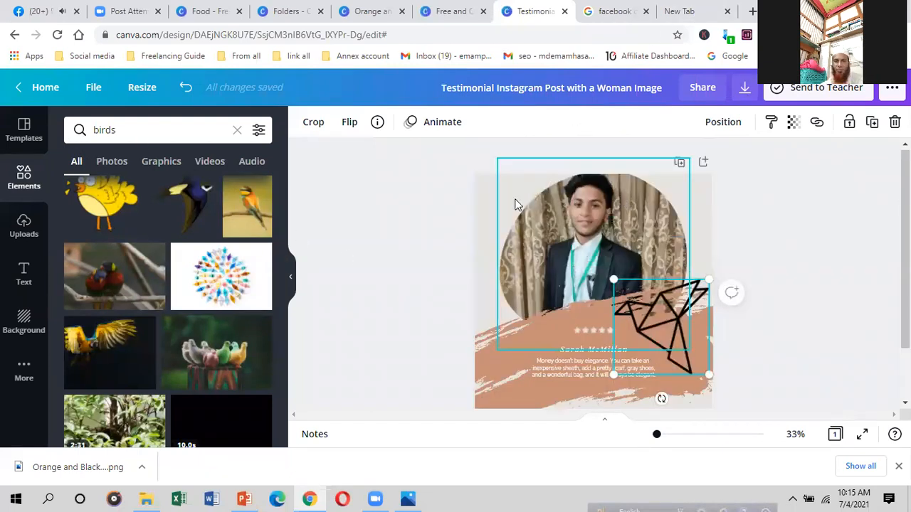
left_click(687, 11)
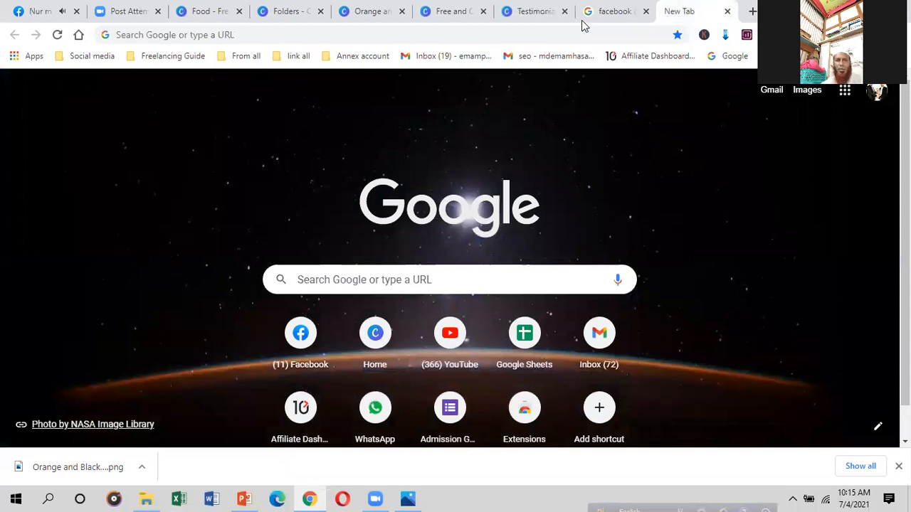
Step: Go to the remove.bg website using the new tab's address bar suggestion
left_click(324, 34)
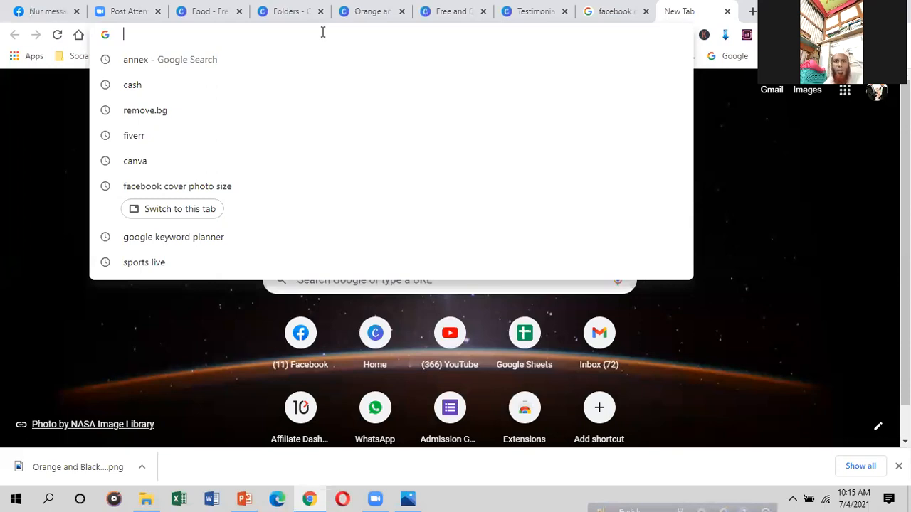
type("R")
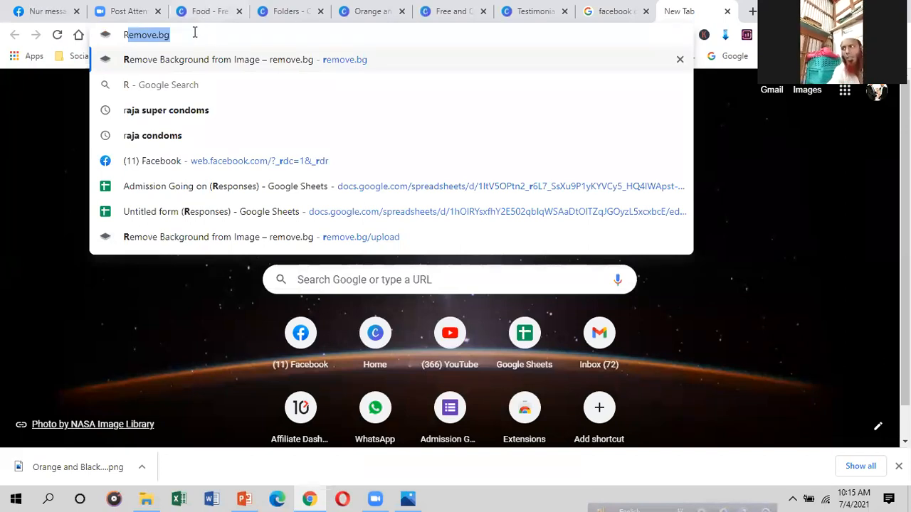
key("Return")
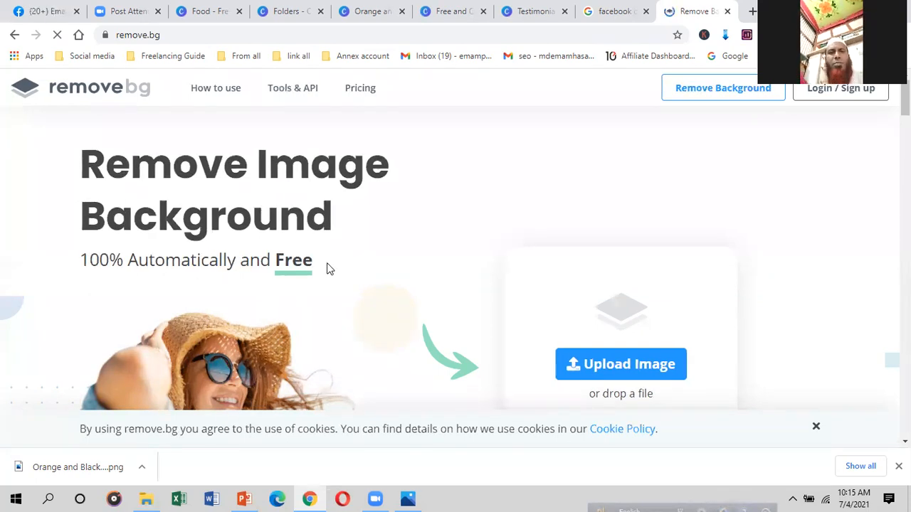
Step: Upload the suit portrait from the picture all (G:) drive to remove.bg for background removal
left_click(600, 373)
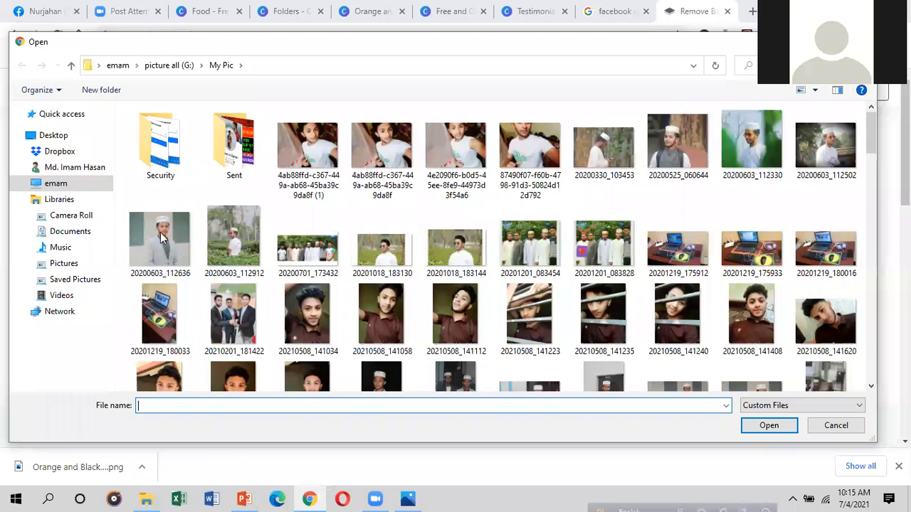
left_click(117, 65)
double_click(232, 274)
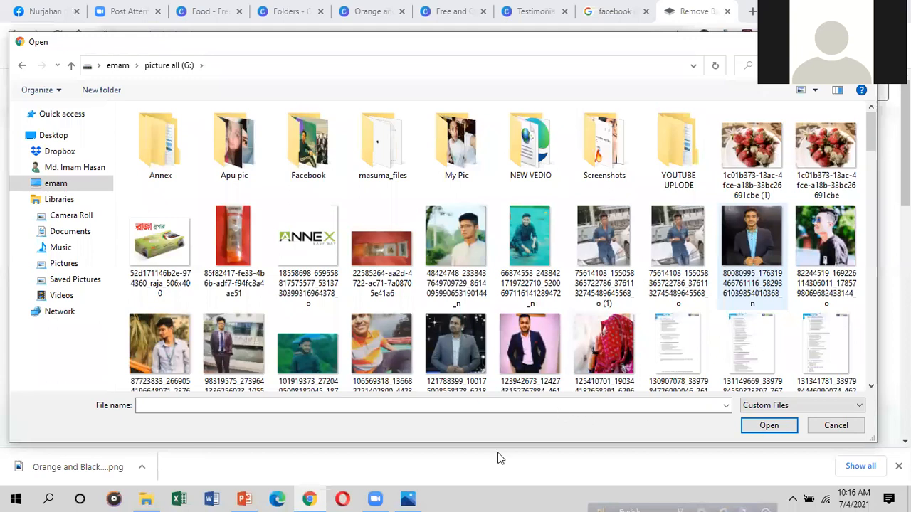
key("Escape")
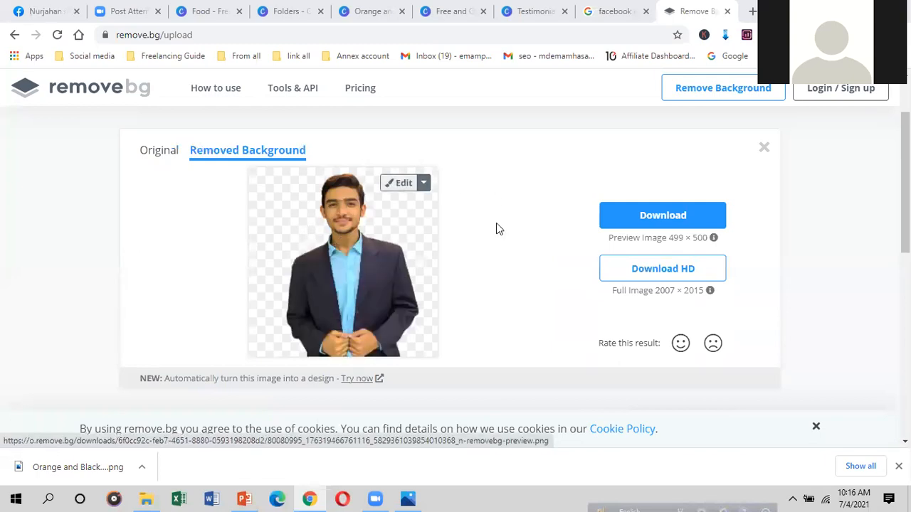
Step: Put the cutout in front of the snowy waterfront city background with the domed church
left_click(407, 185)
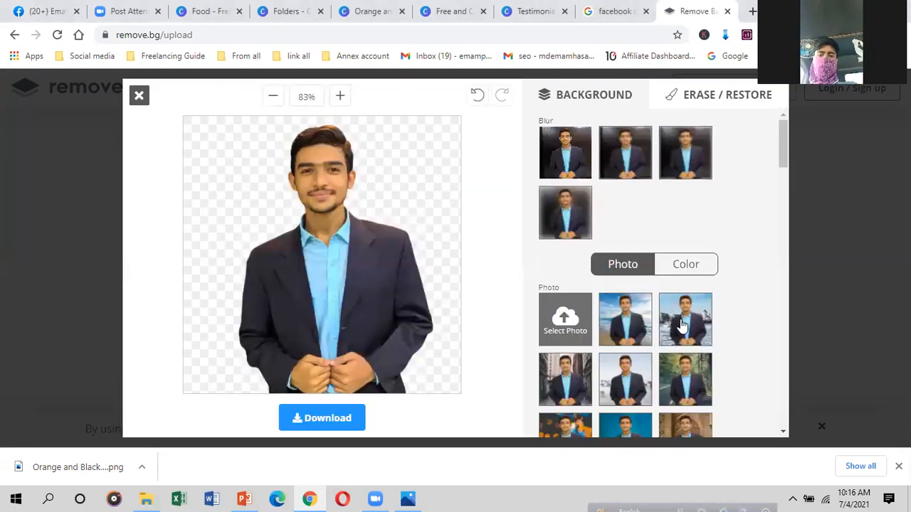
scroll(682, 326, "down", 1)
scroll(619, 335, "down", 3)
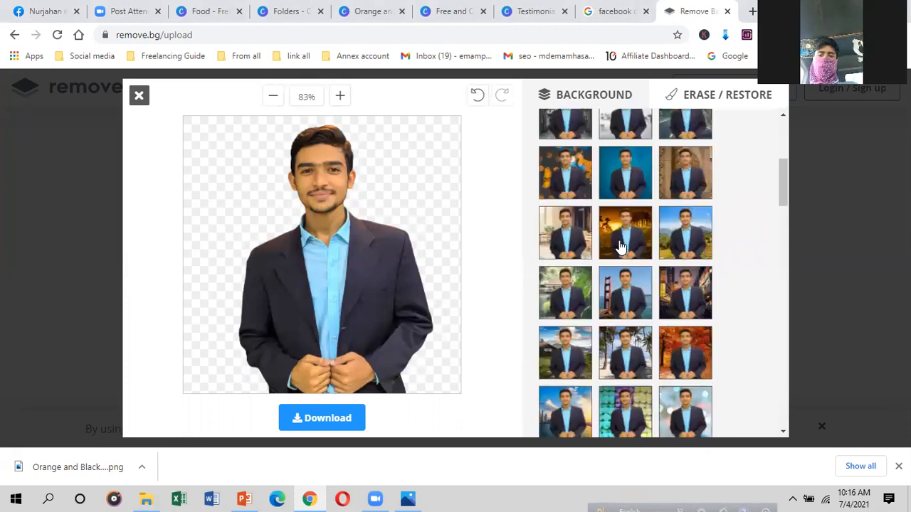
scroll(573, 350, "down", 3)
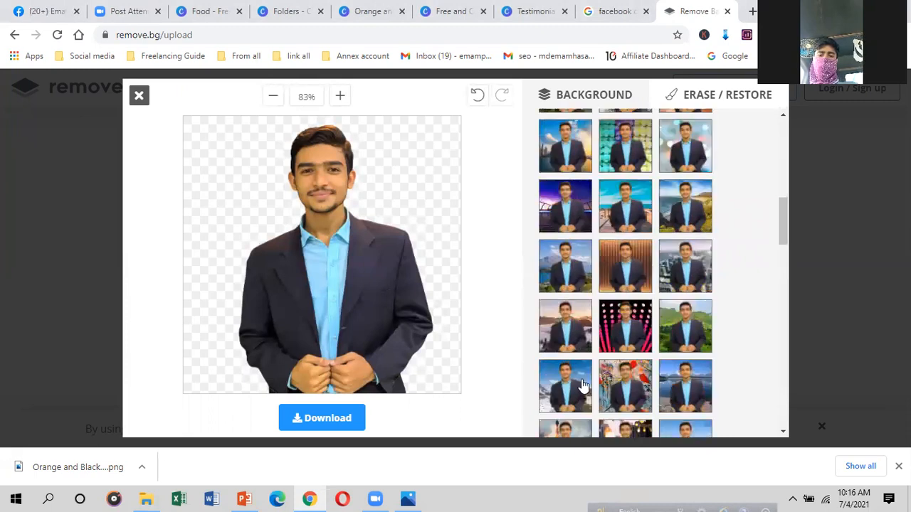
scroll(612, 351, "down", 3)
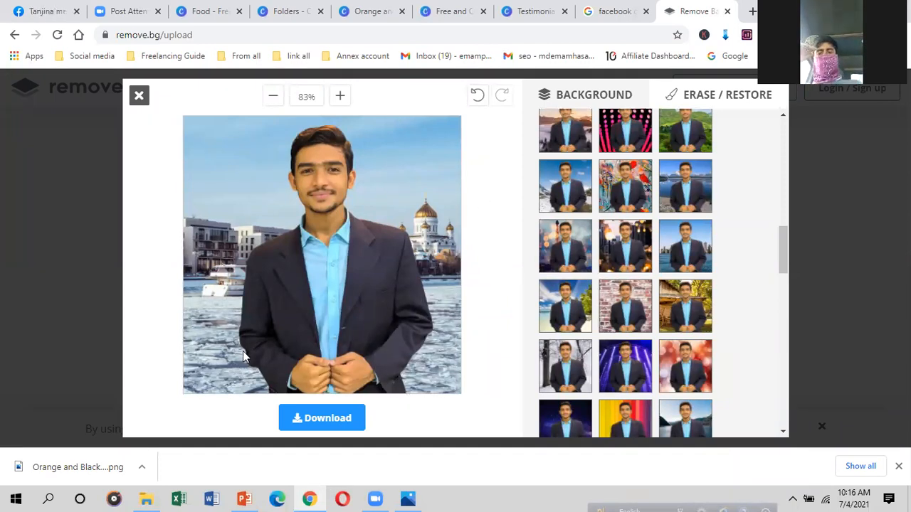
left_click(459, 8)
Step: Add a second page to the testimonial design and place the uploaded suit photo on it
left_click(543, 8)
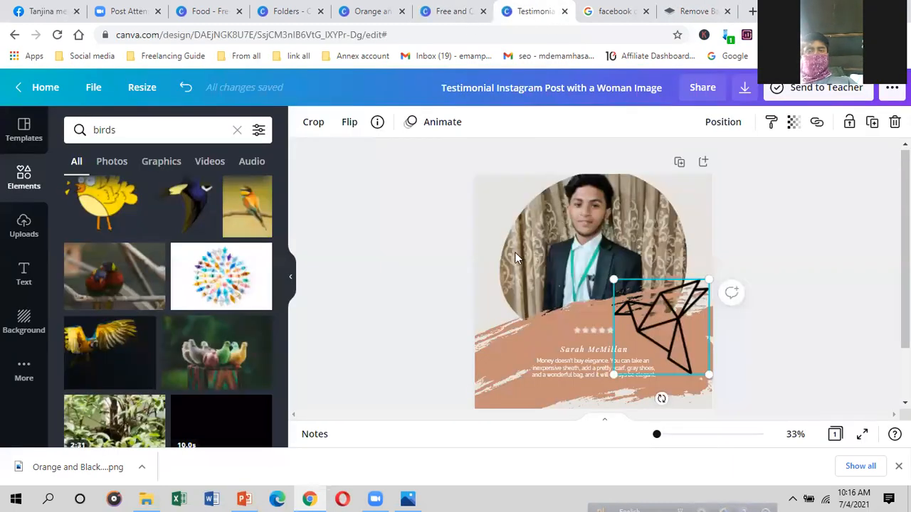
left_click(611, 375)
left_click(22, 224)
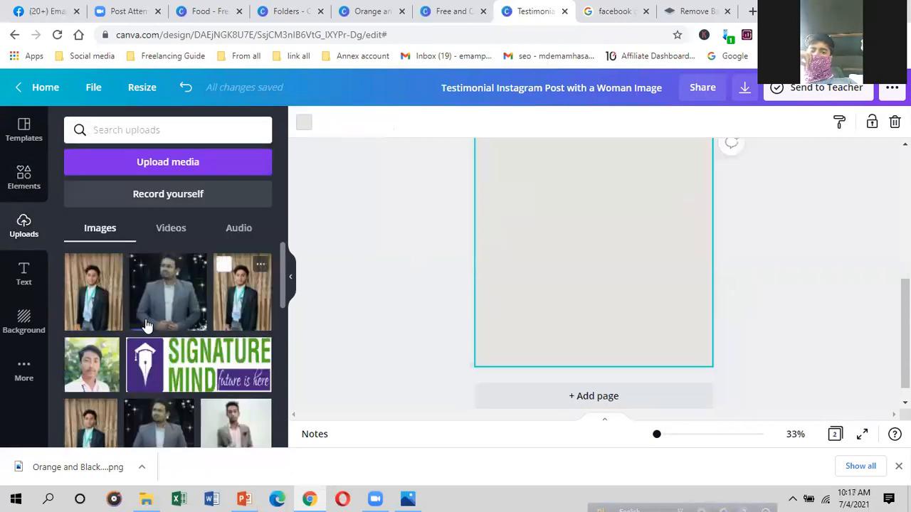
scroll(146, 326, "down", 2)
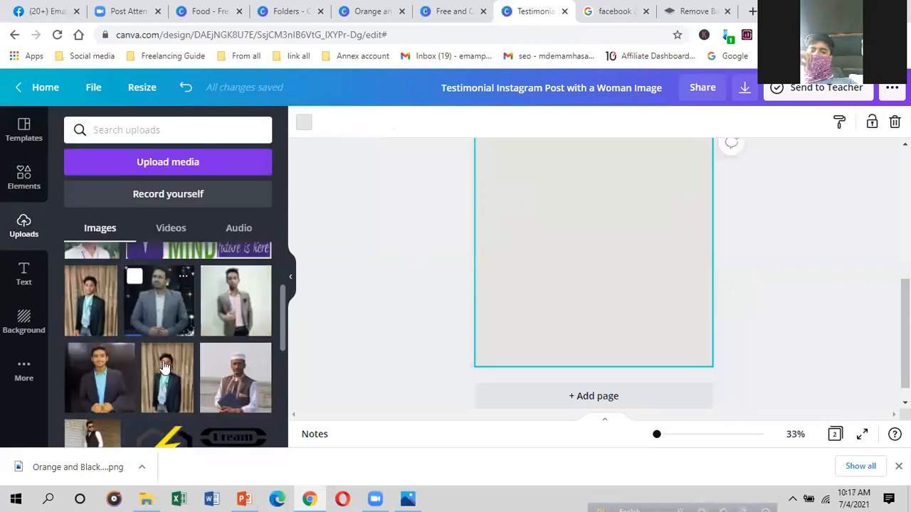
left_click(99, 372)
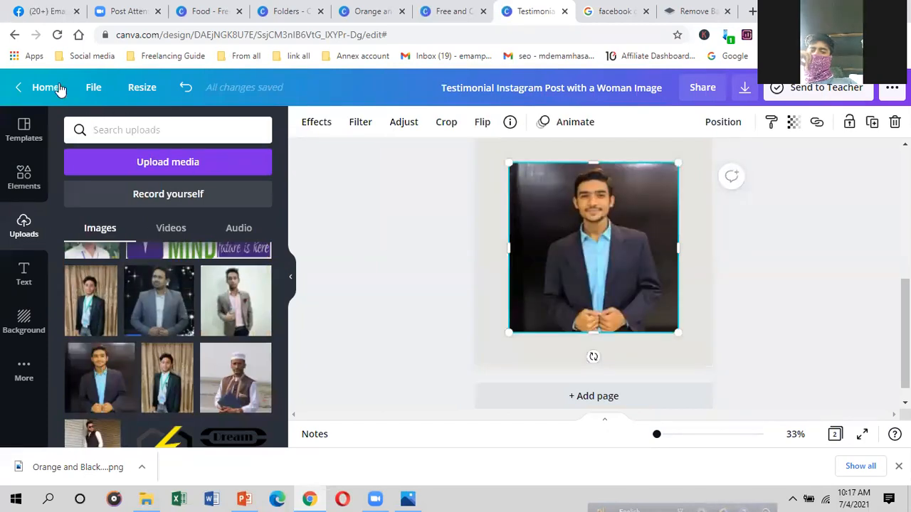
Step: Strip the suit photo's background with Background Remover and nudge the cutout slightly right
left_click(306, 120)
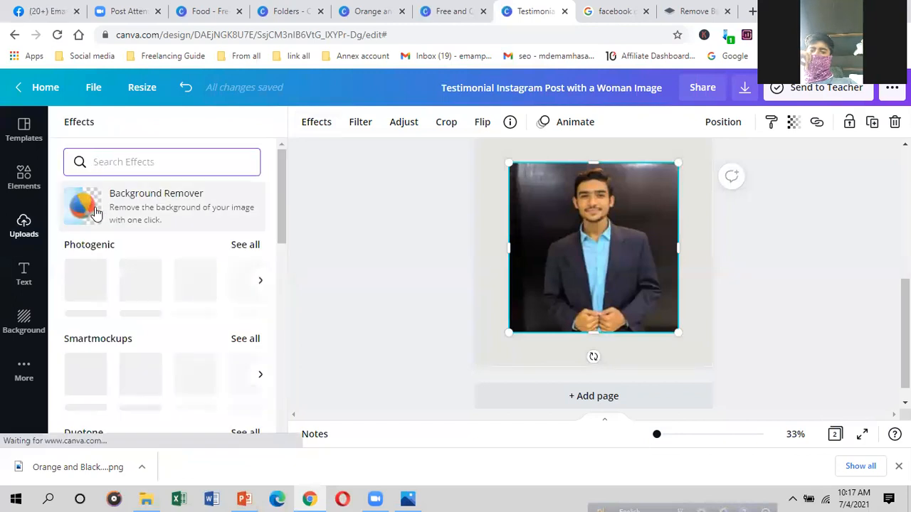
left_click(181, 202)
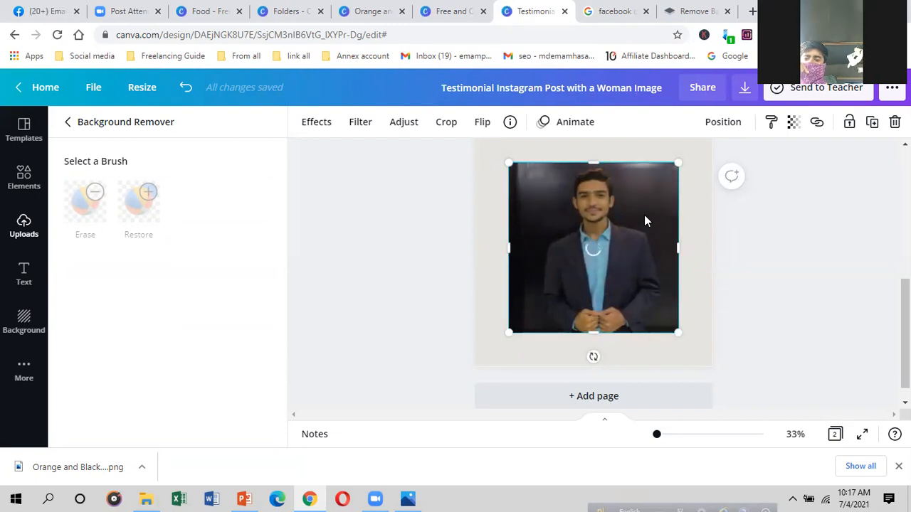
scroll(644, 213, "up", 2)
scroll(648, 215, "down", 3)
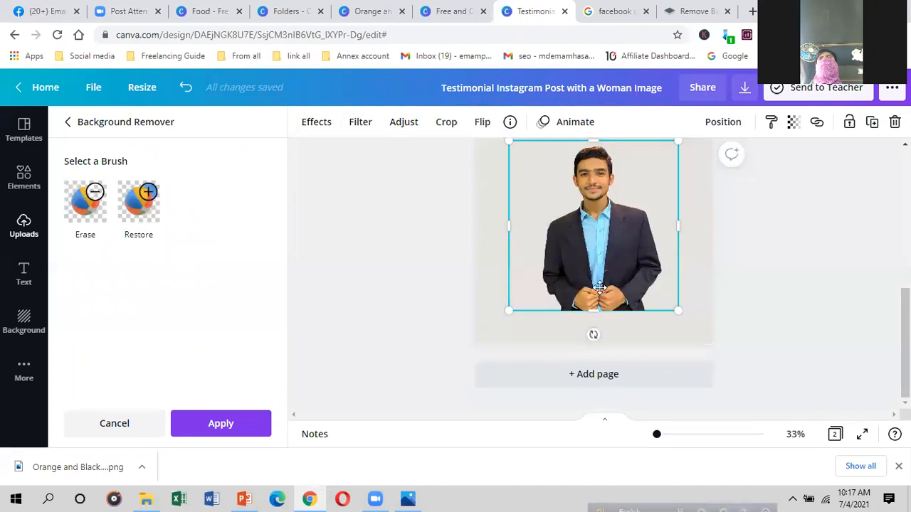
mouse_move(644, 281)
left_mouse_down()
mouse_move(634, 261)
mouse_move(647, 267)
left_mouse_up()
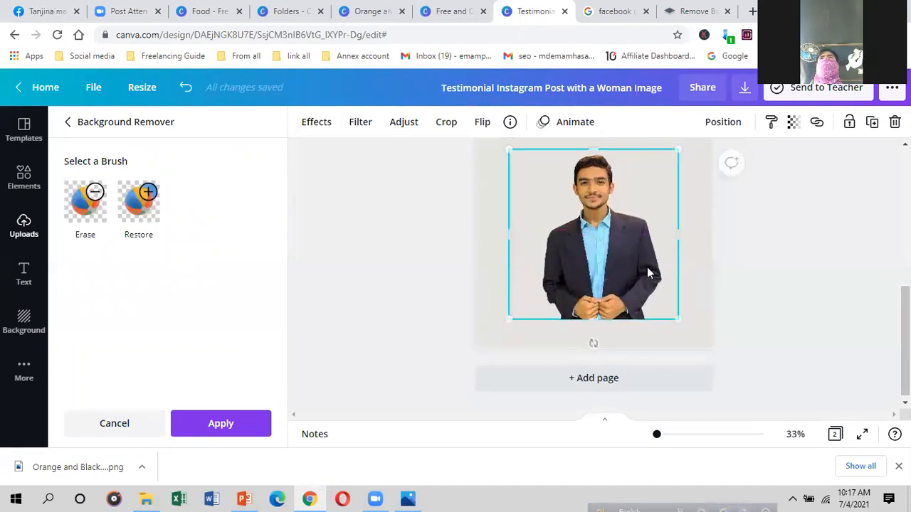
scroll(648, 263, "up", 5)
scroll(594, 362, "down", 1)
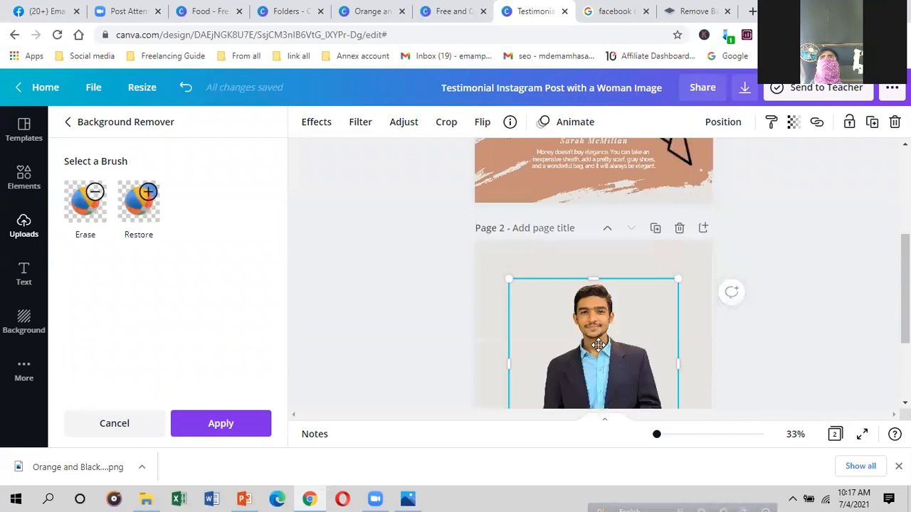
scroll(594, 320, "up", 3)
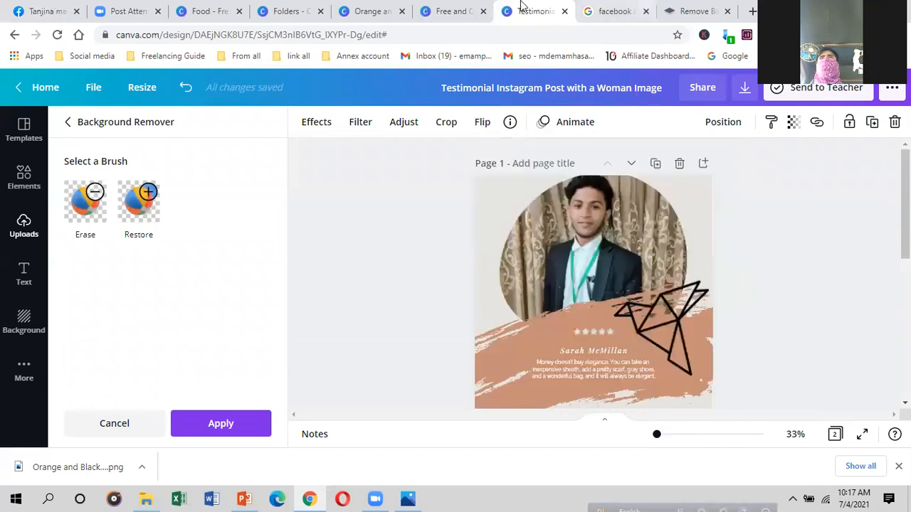
left_click(443, 7)
Step: Bring up the Orange and Black Modern Sporty fitness design from its browser tab
left_click(364, 10)
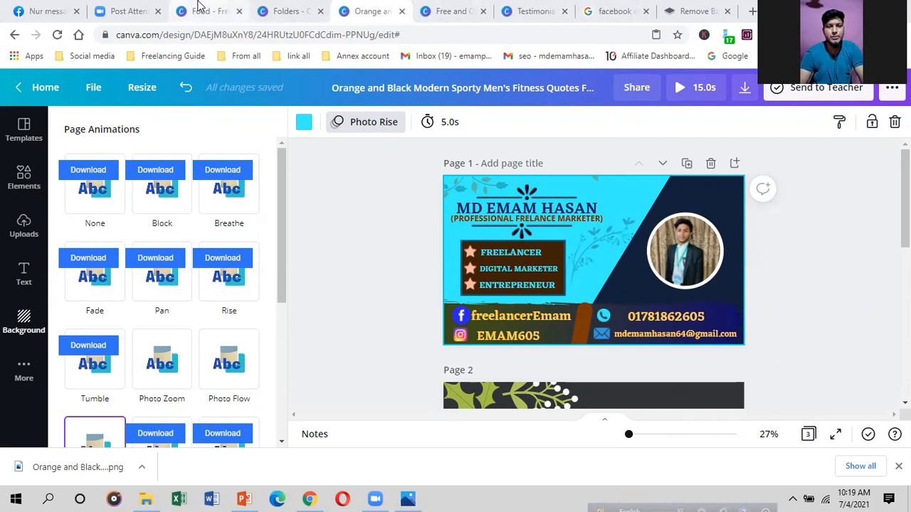
Step: Start a custom-size new design and enter 600 px as the width
left_click(206, 8)
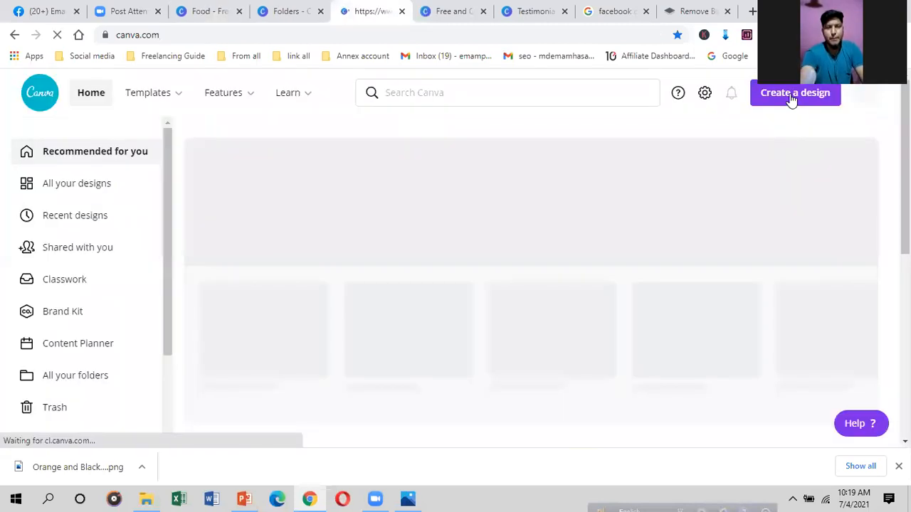
left_click(791, 100)
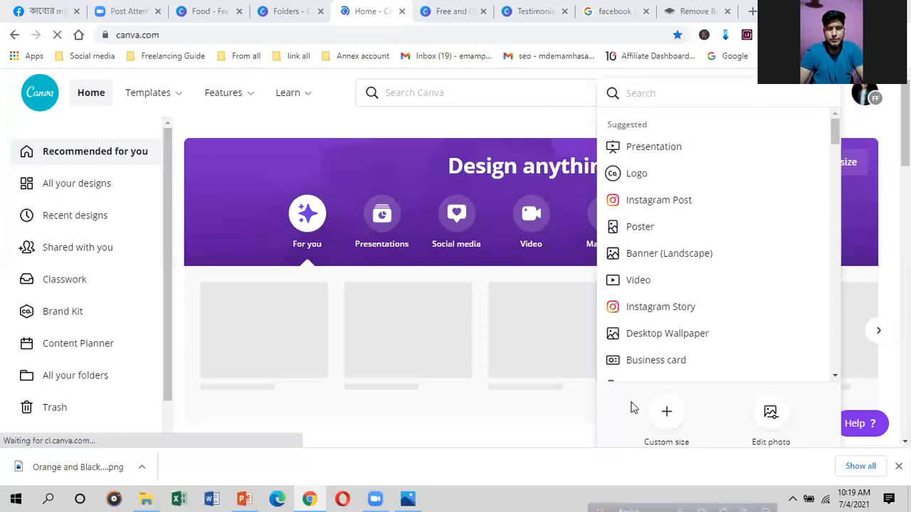
left_click(667, 416)
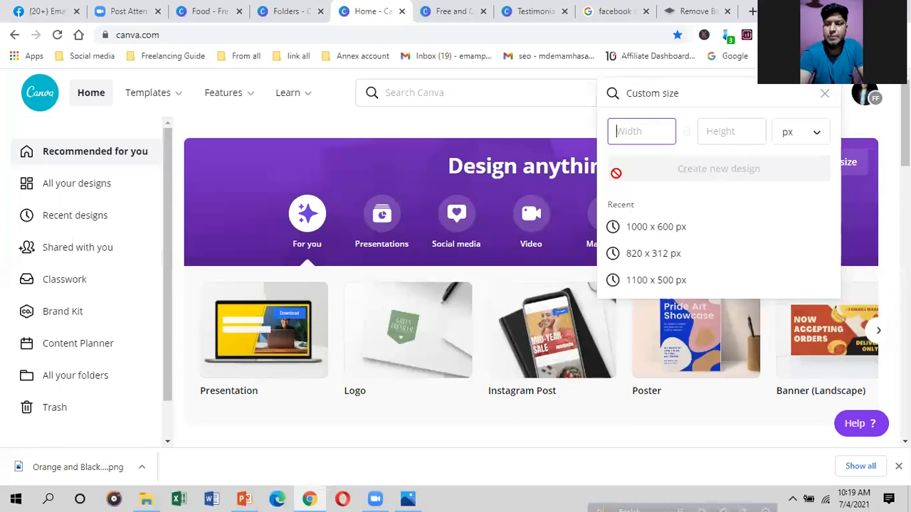
type("3")
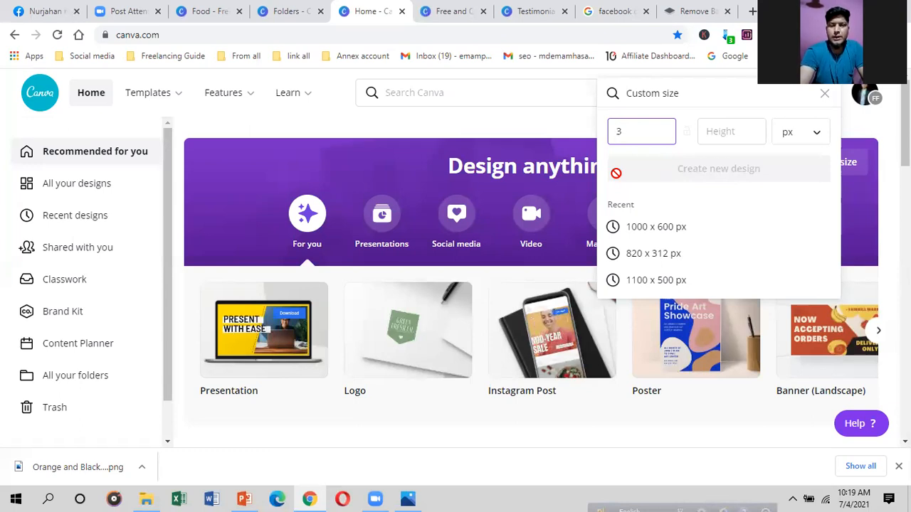
type("5")
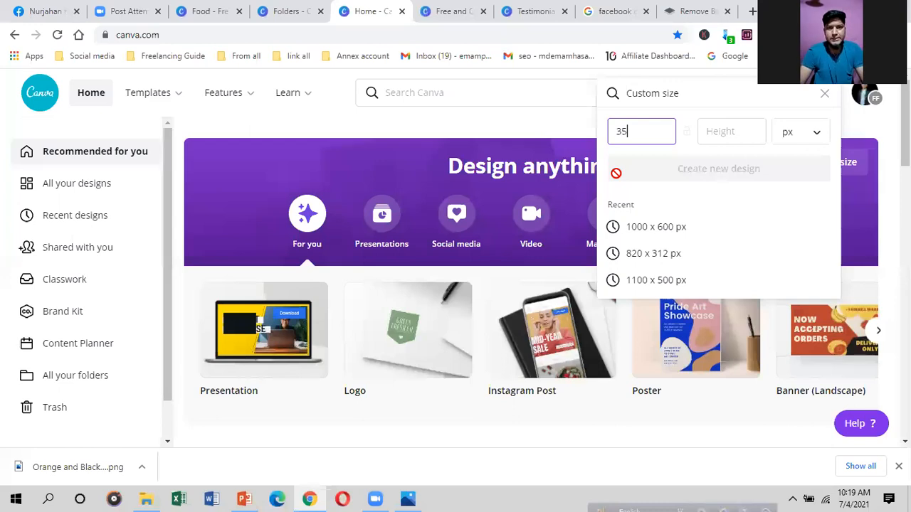
key("BackSpace")
key("BackSpace")
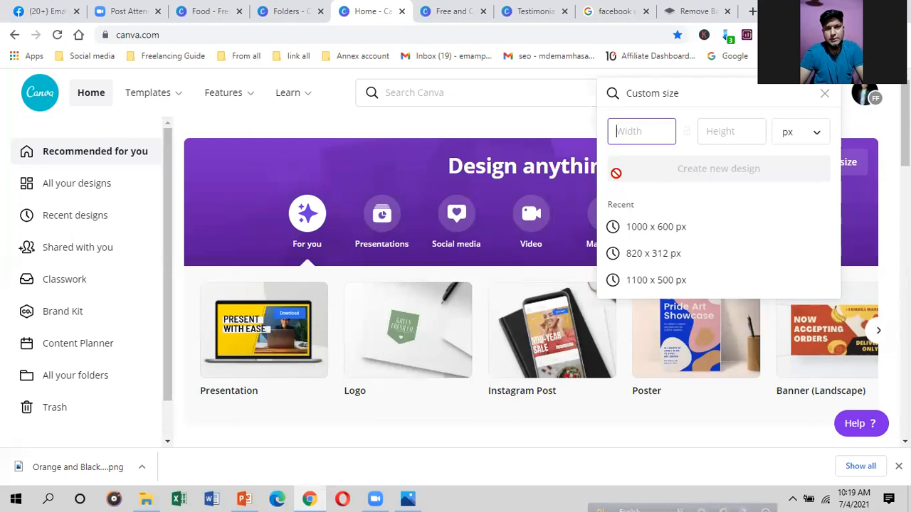
type("6")
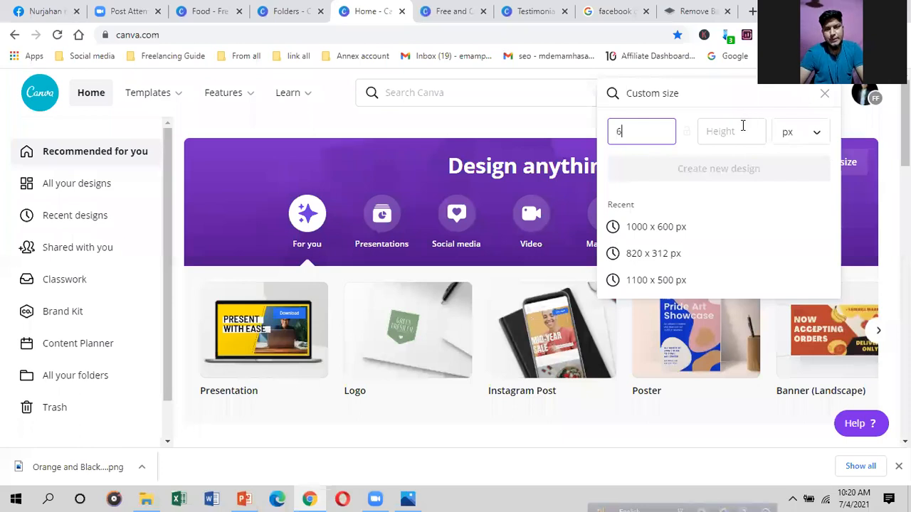
type("00")
left_click(742, 128)
Step: Create the 600 × 500 px design, then a second 1000 × 100 px custom design
type("500")
left_click(728, 176)
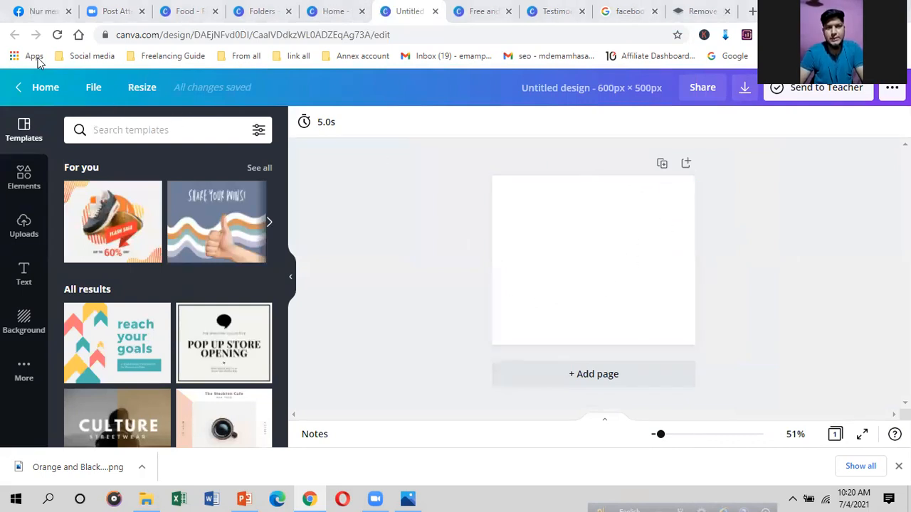
left_click(26, 92)
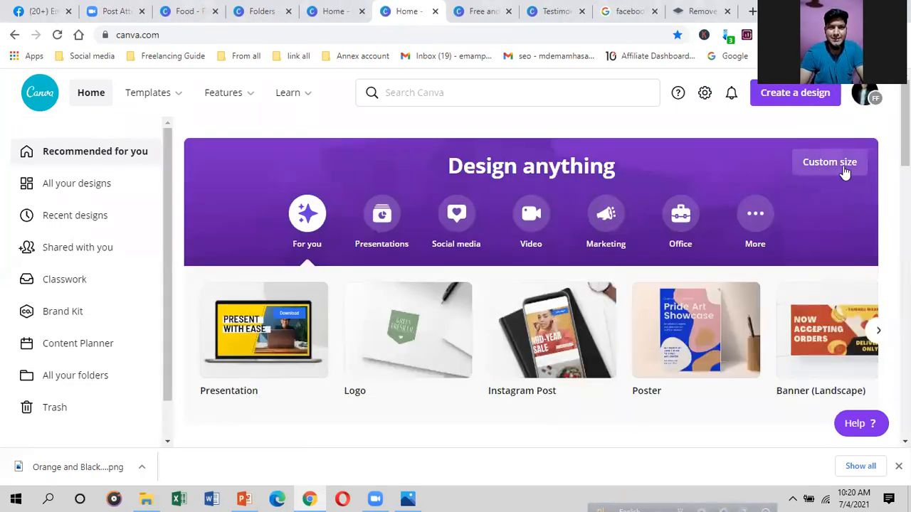
left_click(831, 163)
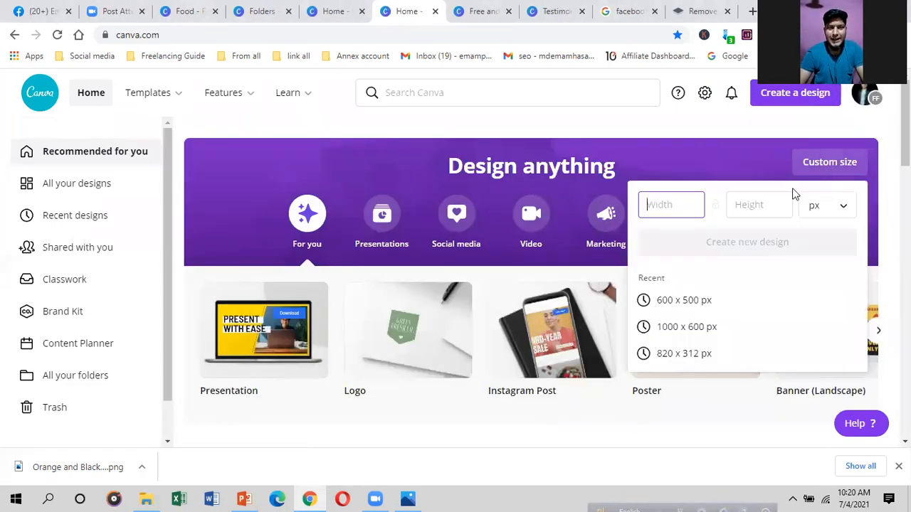
type("1000")
left_click(744, 206)
type("100")
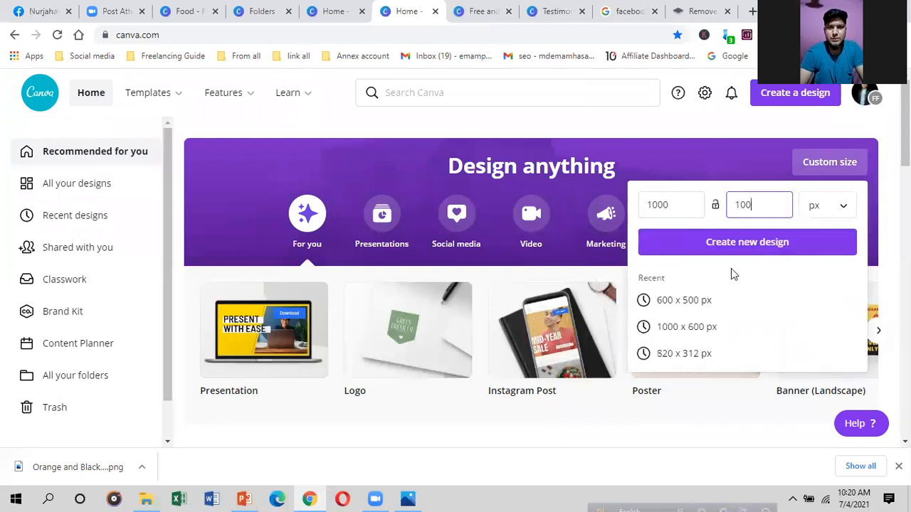
left_click(734, 247)
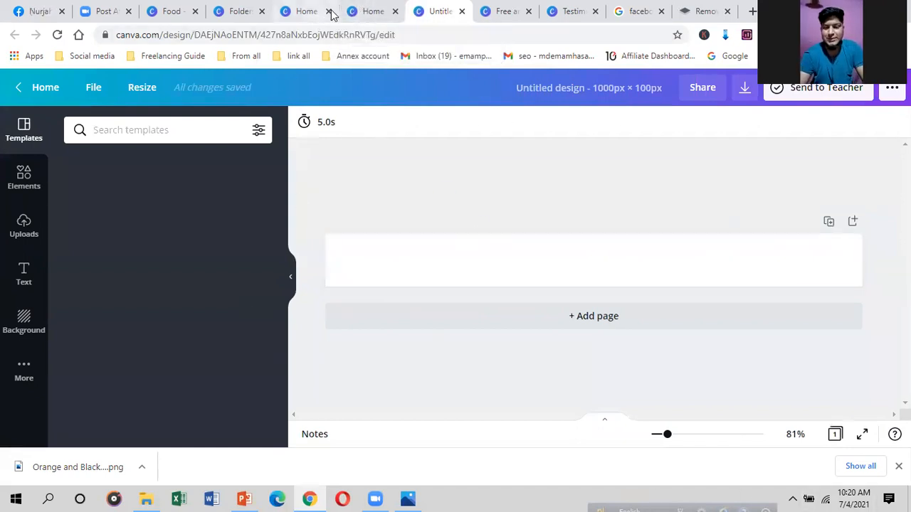
left_click(370, 11)
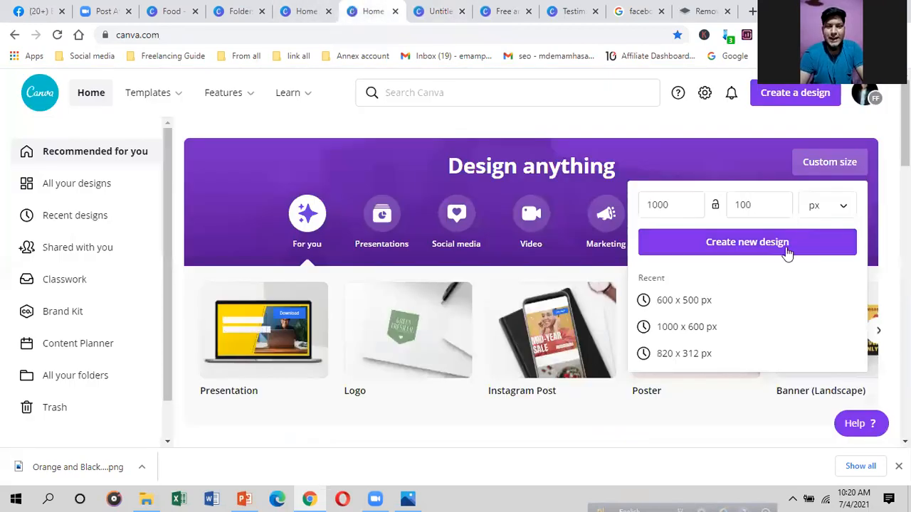
Step: Return to the Testimonial Instagram Post design and scroll back to page 1
left_click(500, 11)
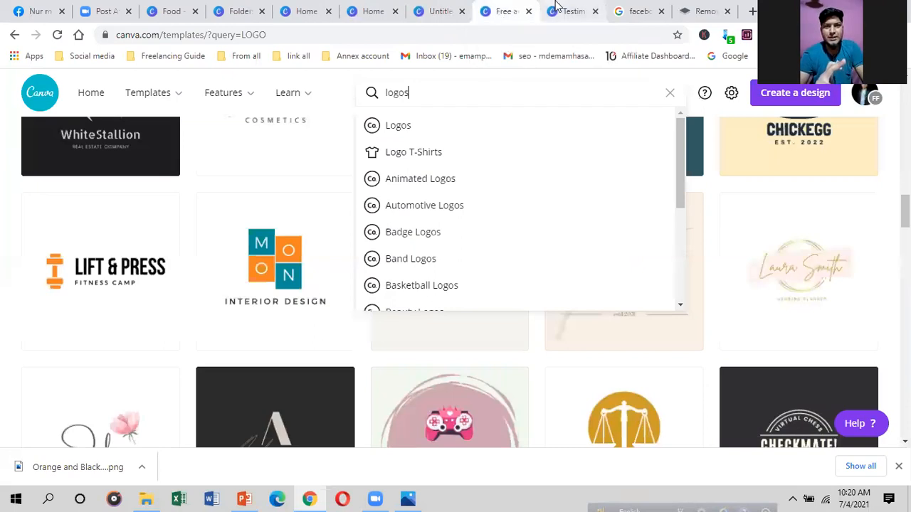
key("ctrl+Tab")
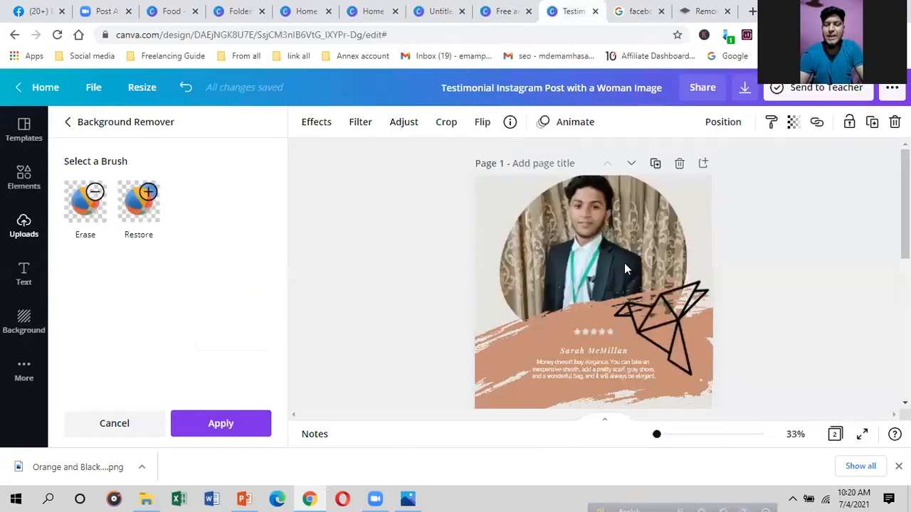
scroll(605, 284, "down", 4)
scroll(589, 301, "up", 3)
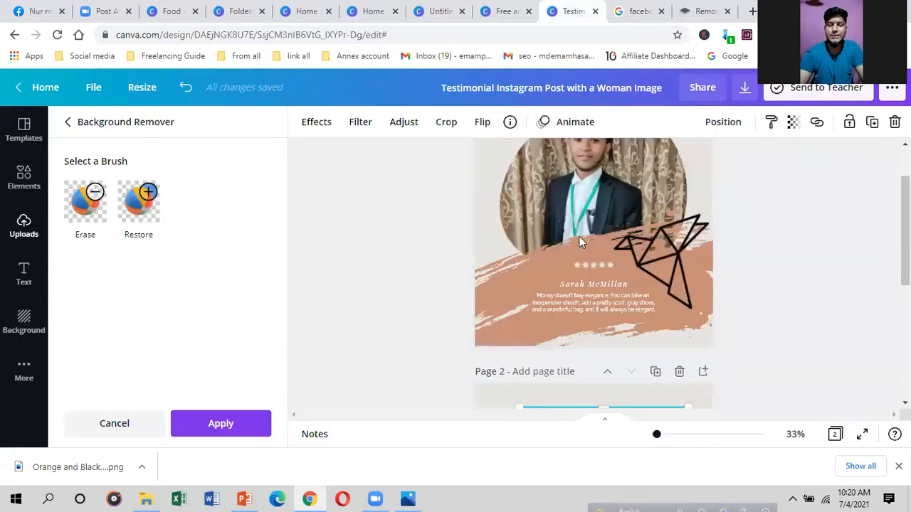
scroll(578, 237, "down", 3)
scroll(586, 256, "down", 1)
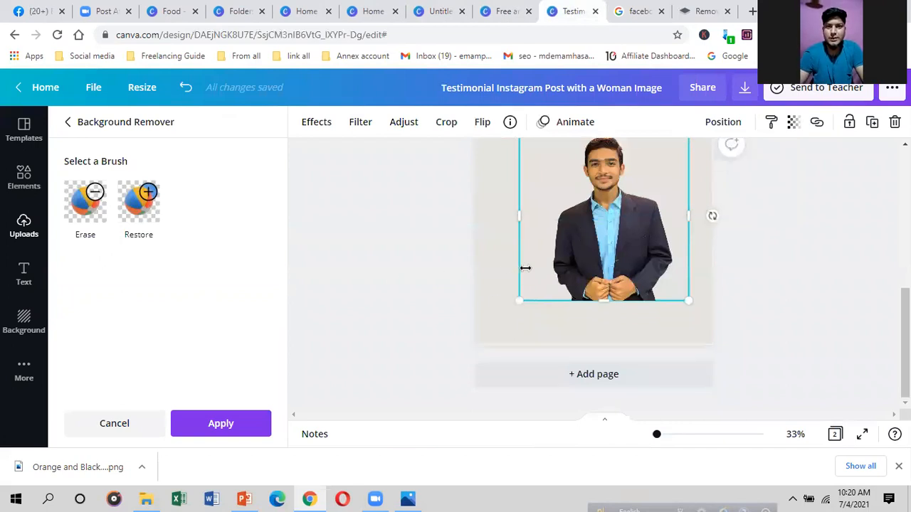
scroll(526, 268, "up", 3)
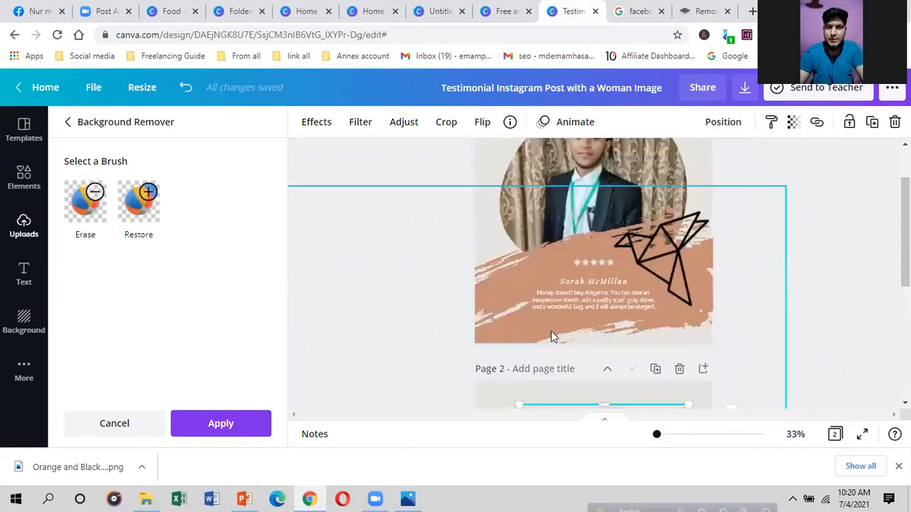
scroll(562, 327, "up", 1)
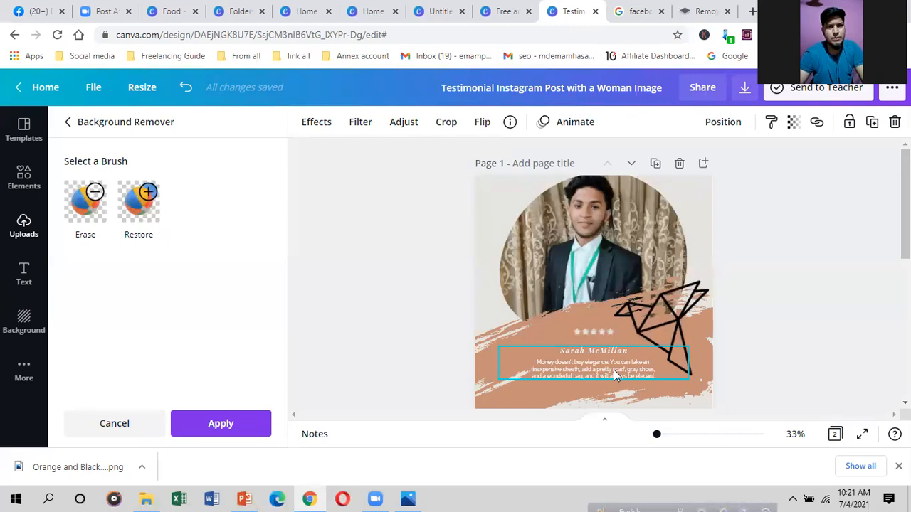
Step: Nudge the testimonial quote text box slightly up and to the left on page 1
left_click(660, 364)
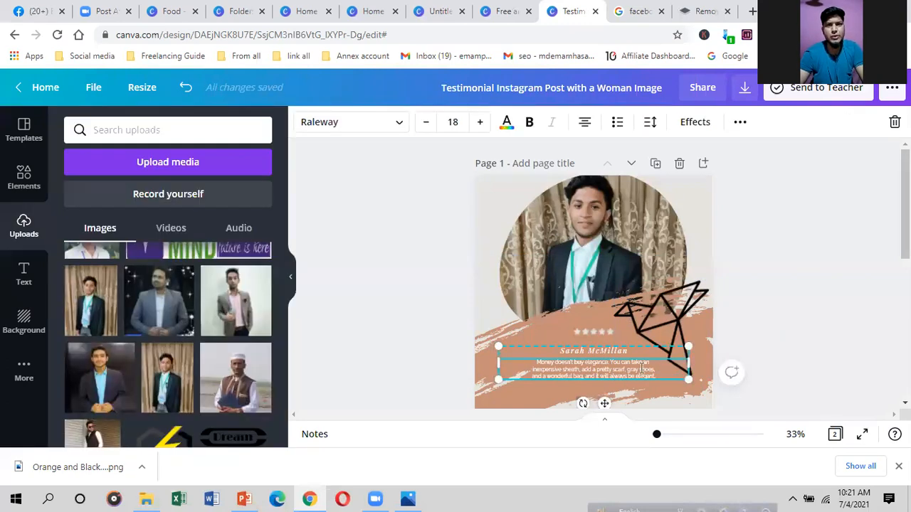
left_click(536, 313)
left_click(558, 358)
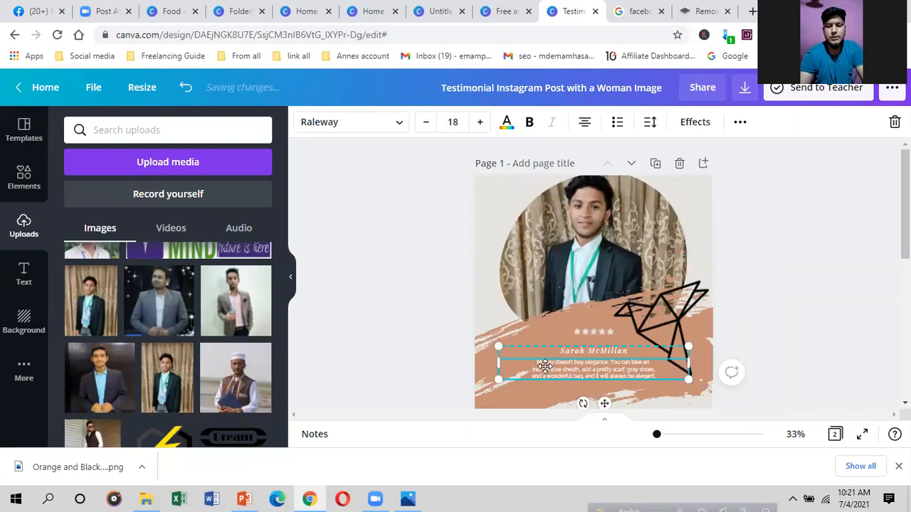
left_click_drag(568, 376, 546, 364)
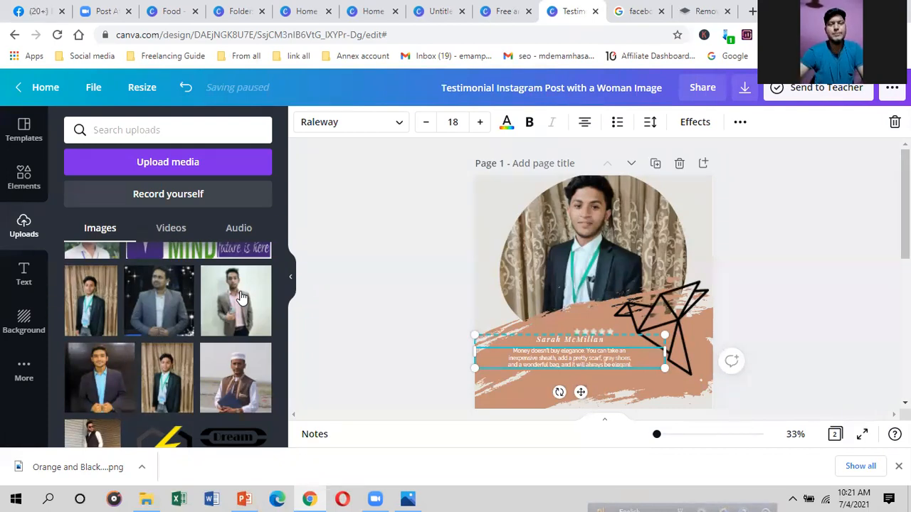
Step: Look through the open browser tabs, ending back on the testimonial design
left_click(427, 10)
left_click(509, 8)
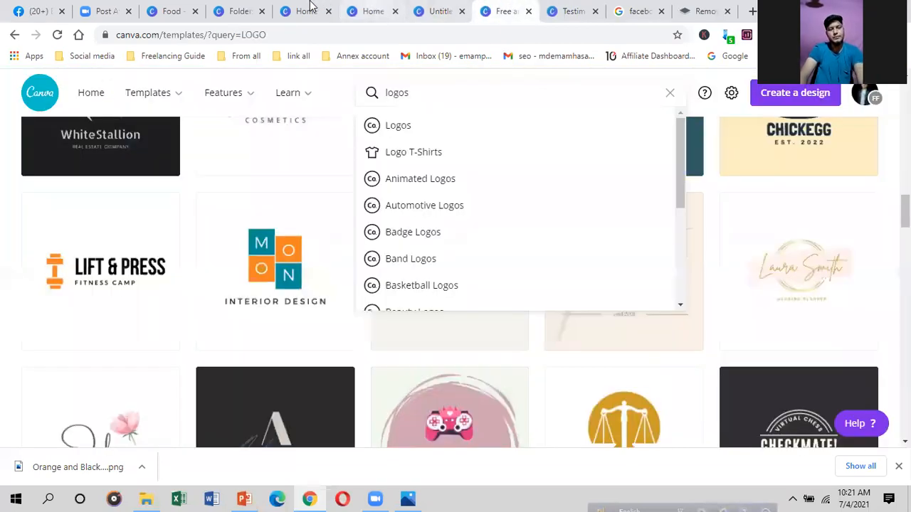
left_click(285, 9)
left_click(228, 11)
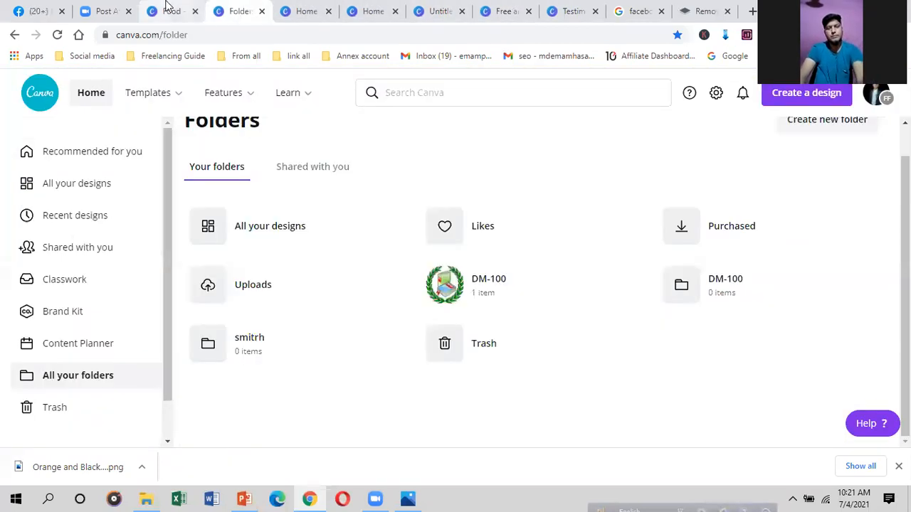
left_click(178, 10)
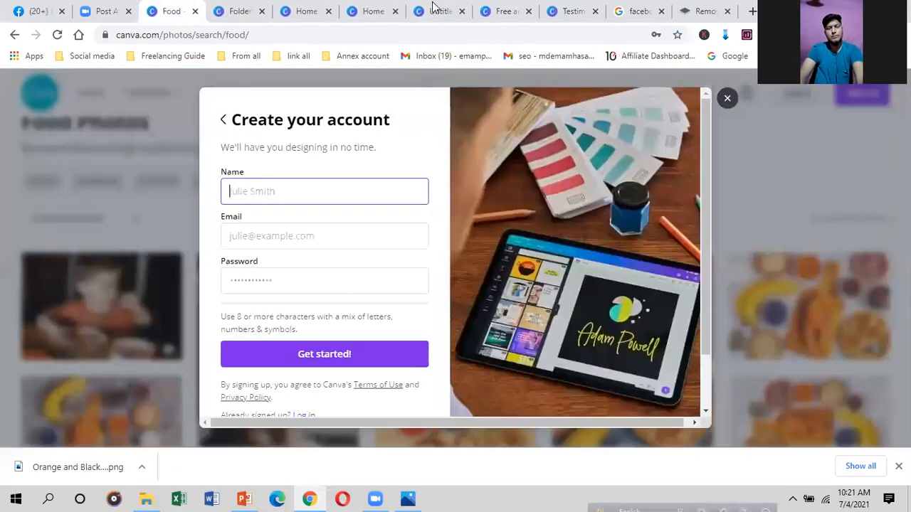
left_click(562, 11)
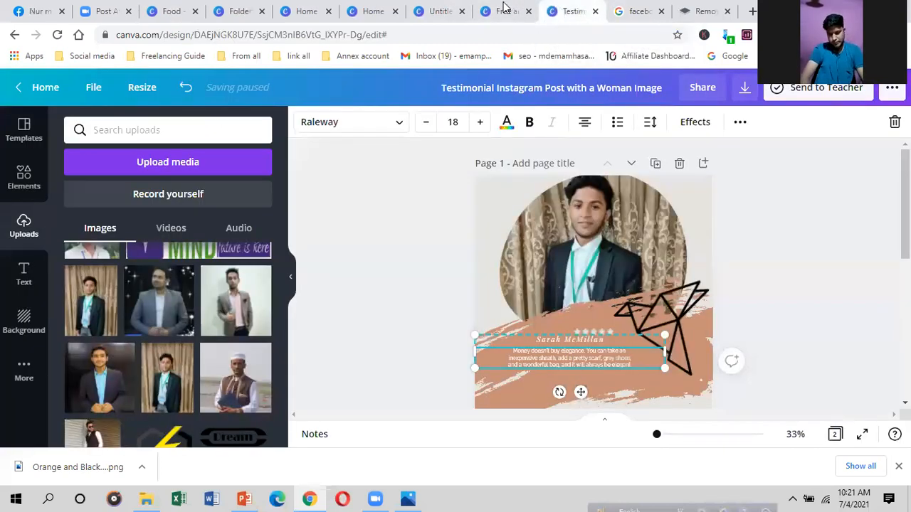
left_click(503, 8)
scroll(513, 155, "up", 2)
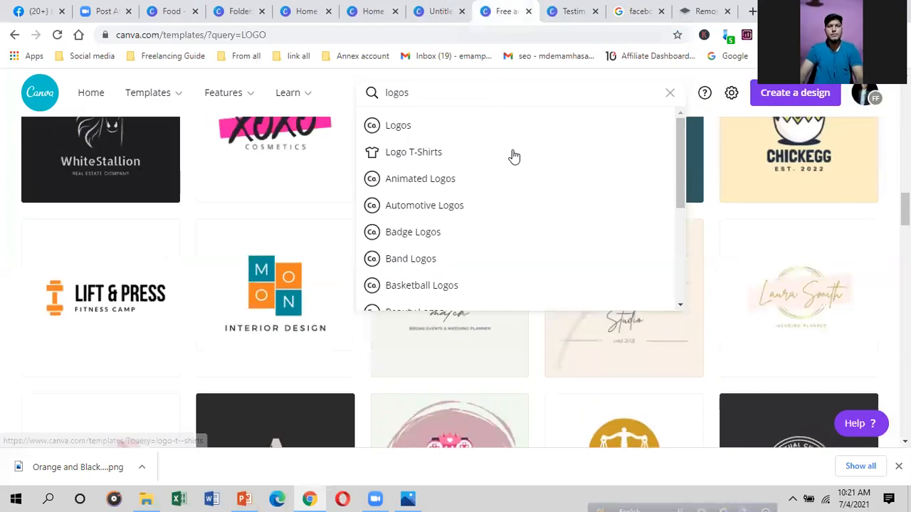
left_click(377, 10)
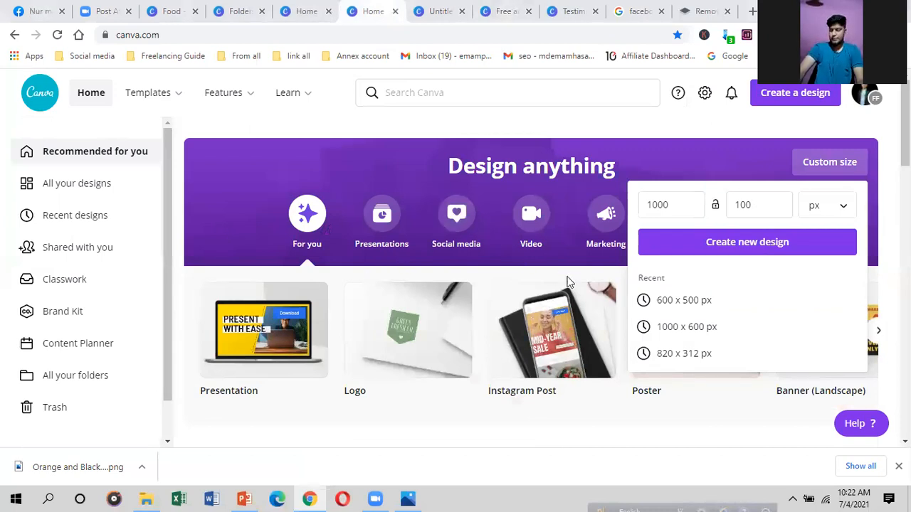
scroll(600, 296, "down", 1)
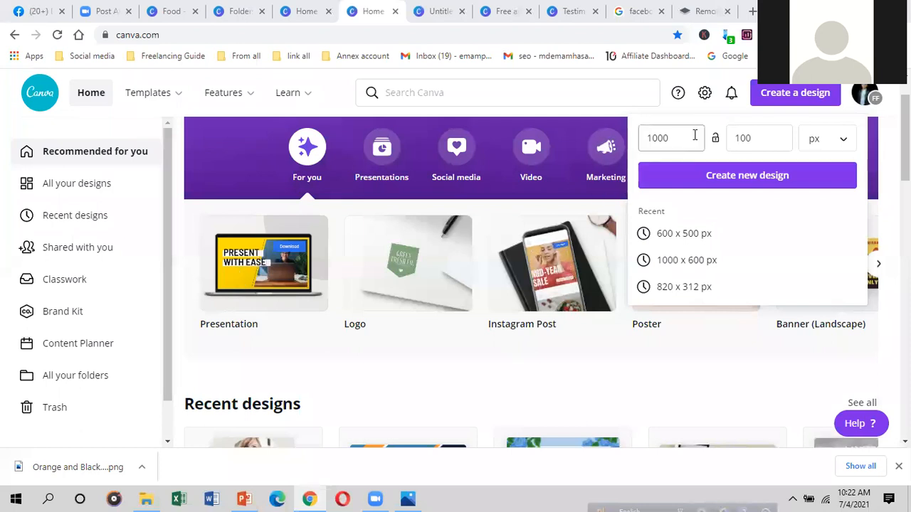
left_click(632, 10)
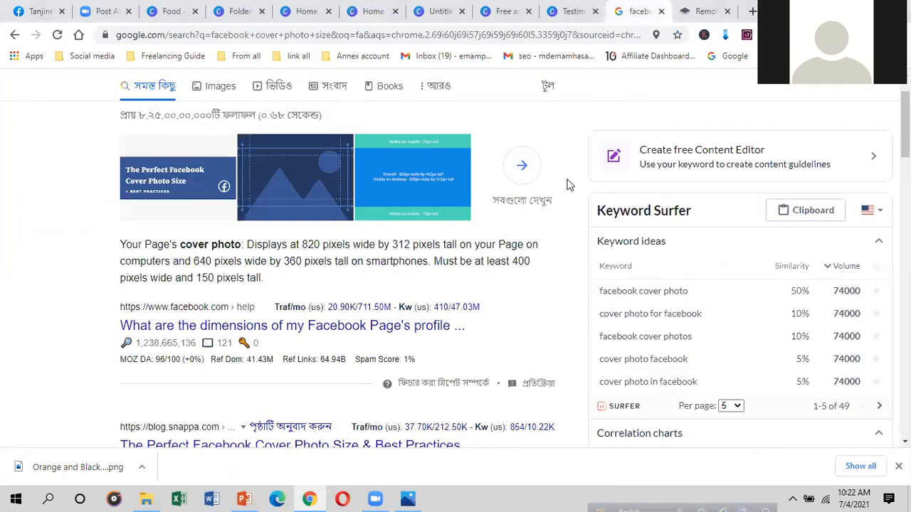
left_click(495, 6)
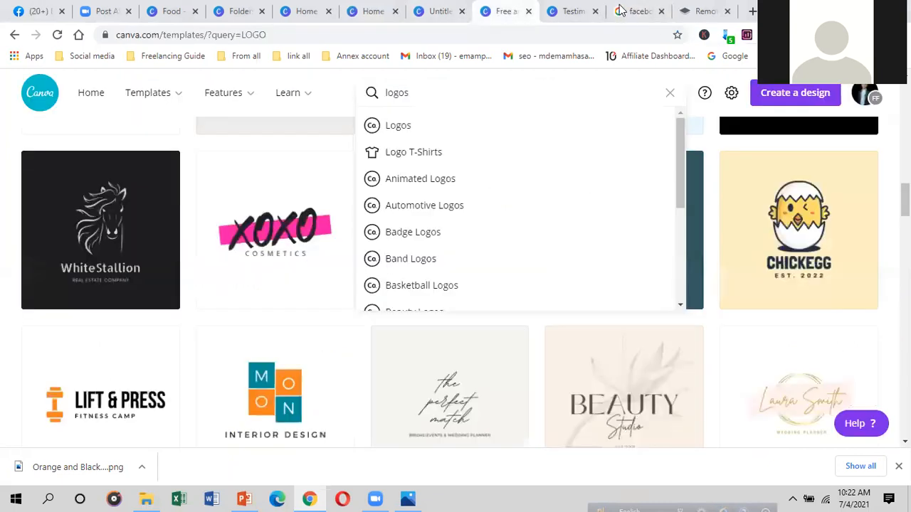
left_click(555, 9)
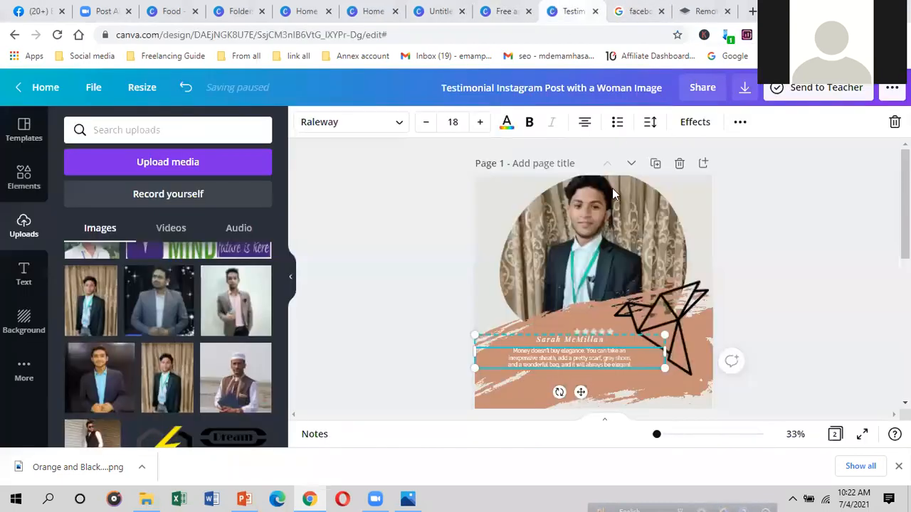
Step: Ungroup the testimonial text and place the name and quote below the star rating
left_click(593, 341)
left_click_drag(604, 324, 602, 293)
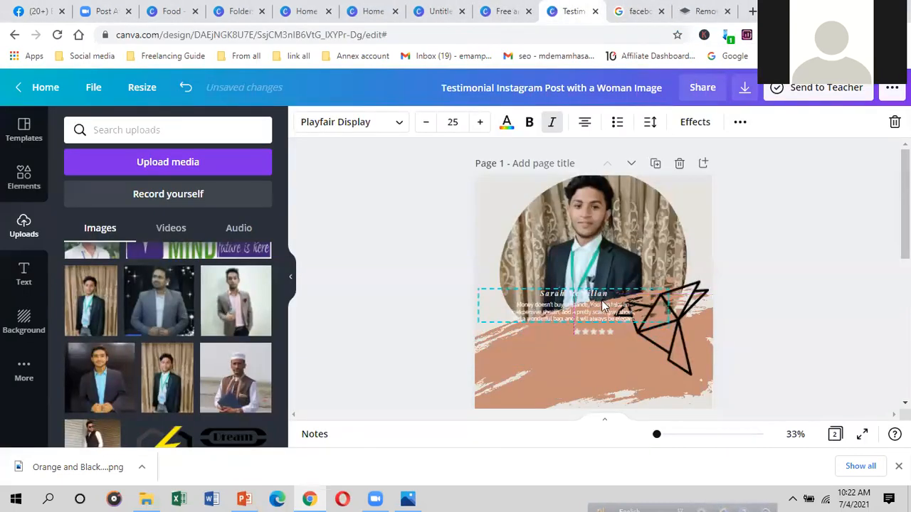
left_click(741, 125)
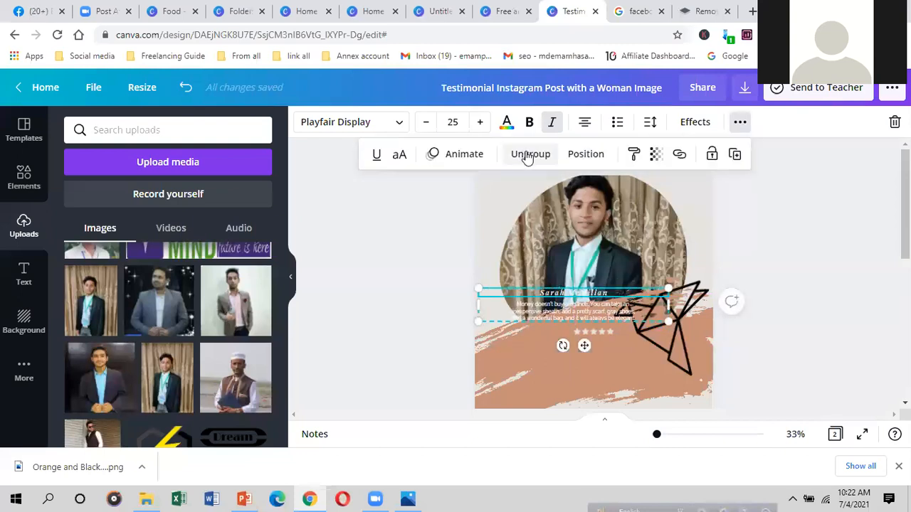
left_click_drag(580, 298, 588, 349)
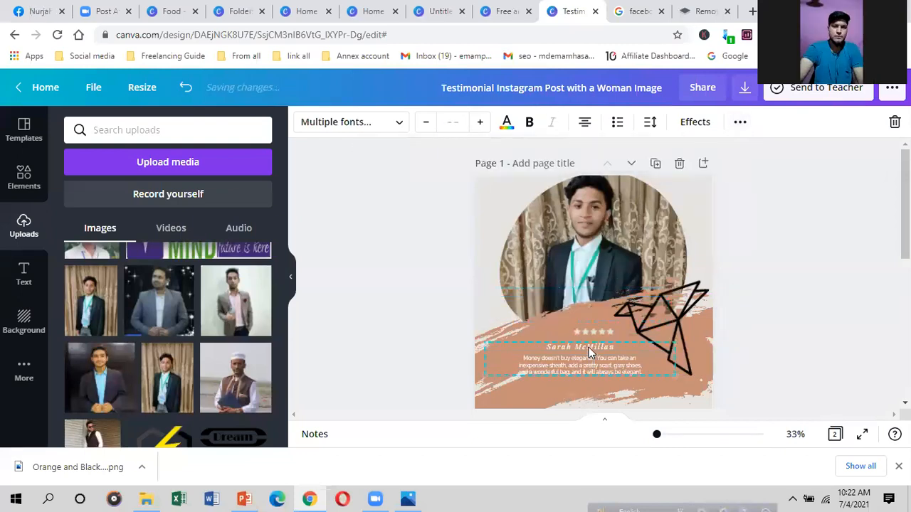
scroll(502, 334, "down", 5)
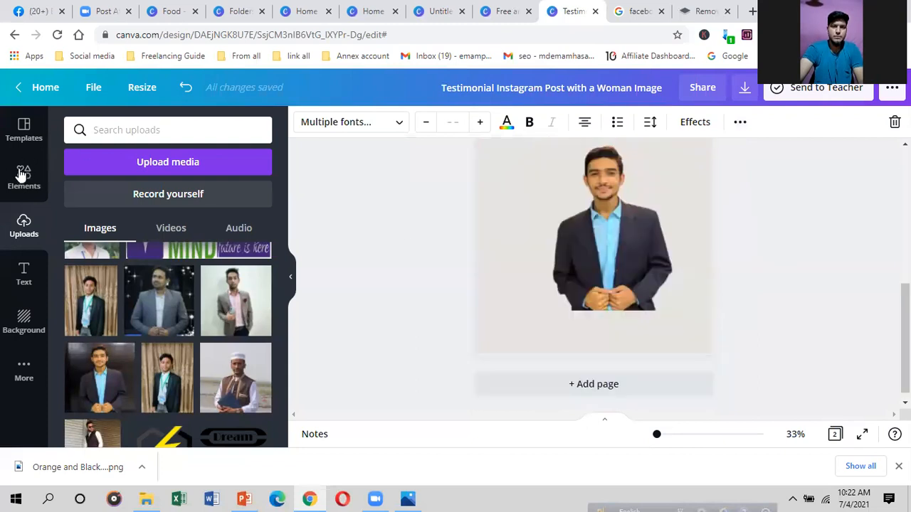
Step: Add a new heading text box over the cutout photo on page 2
left_click(23, 270)
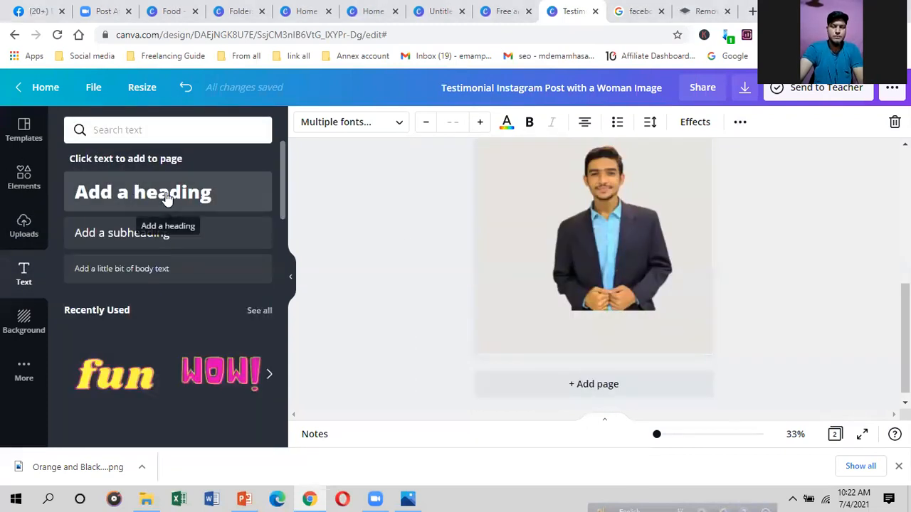
left_click(135, 191)
left_click(672, 251)
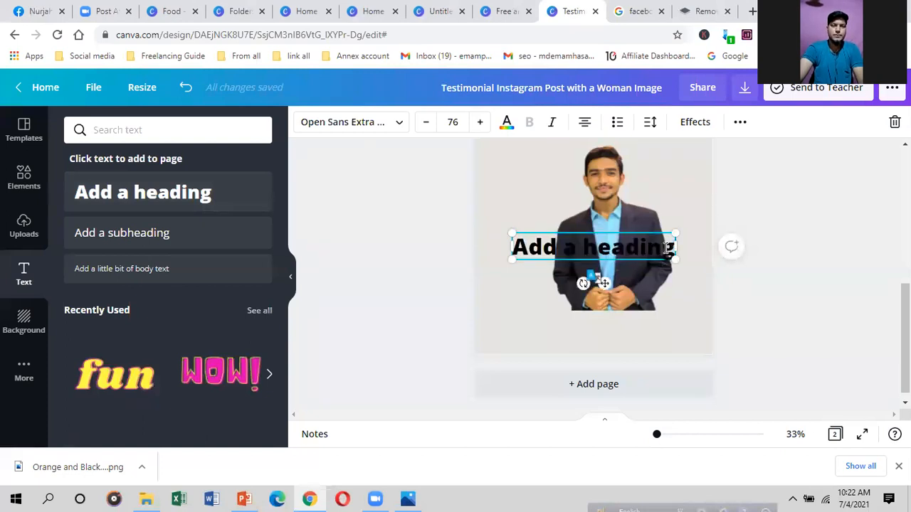
left_click(643, 267)
left_click(641, 252)
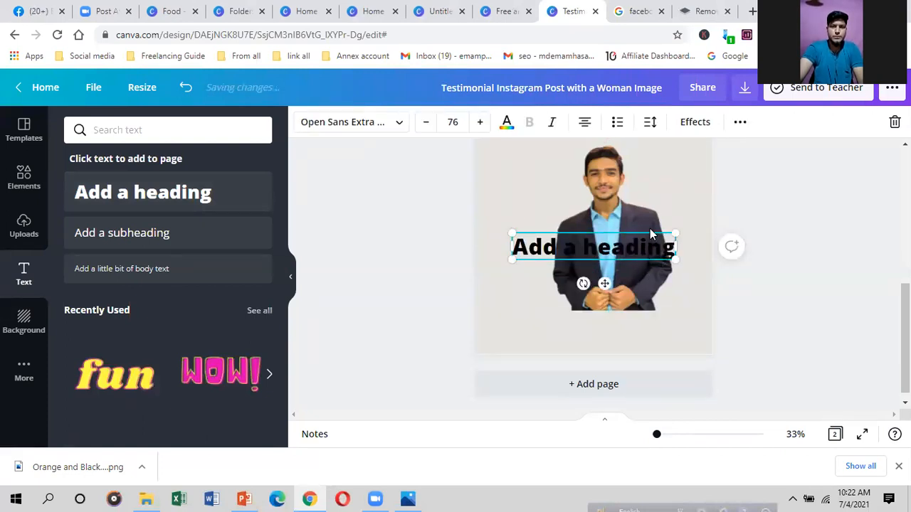
Step: Make the heading uppercase and underlined, checking the Animate and Position options
left_click(740, 125)
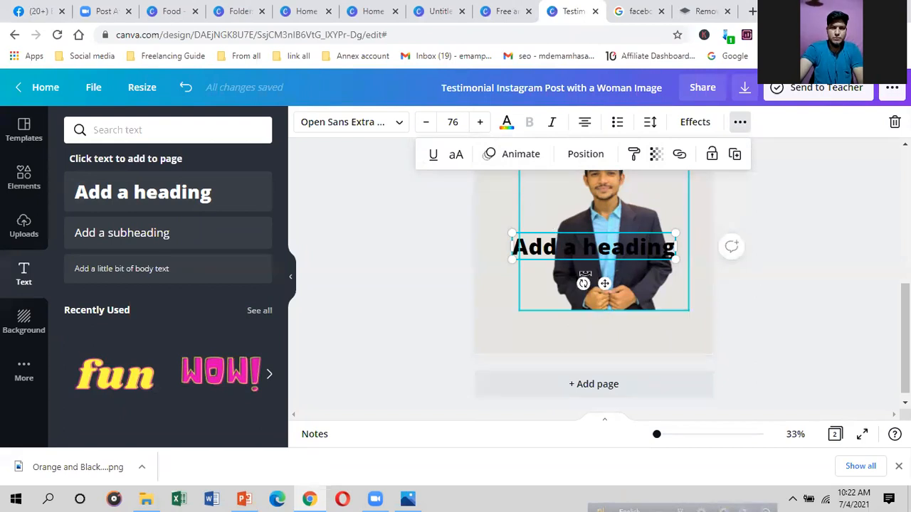
left_click(454, 156)
left_click(433, 156)
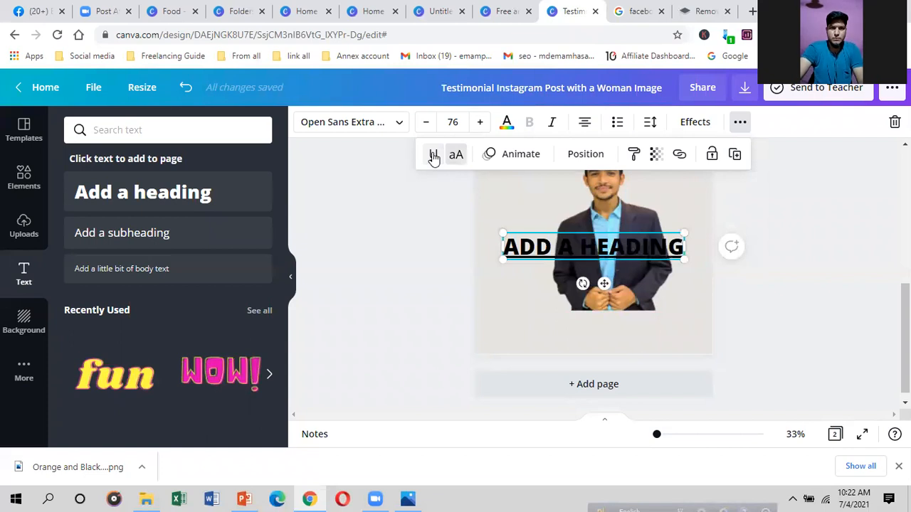
left_click(534, 157)
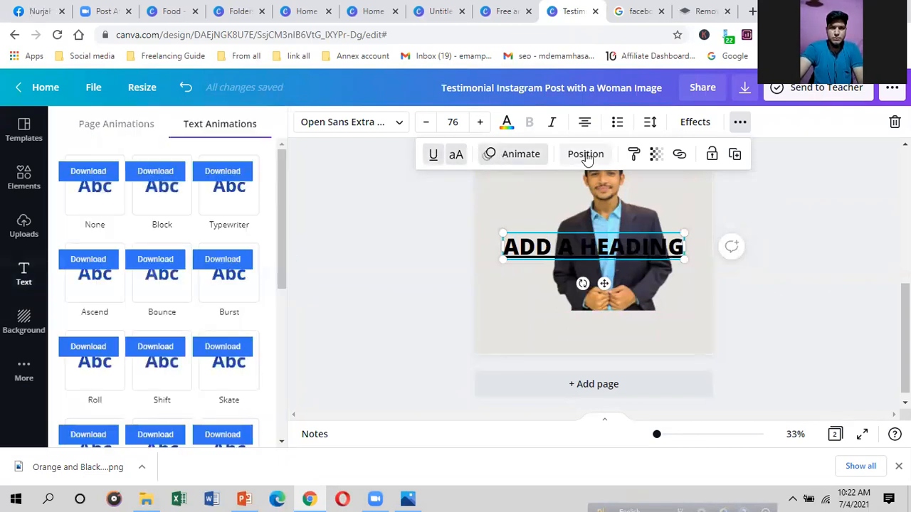
left_click(585, 154)
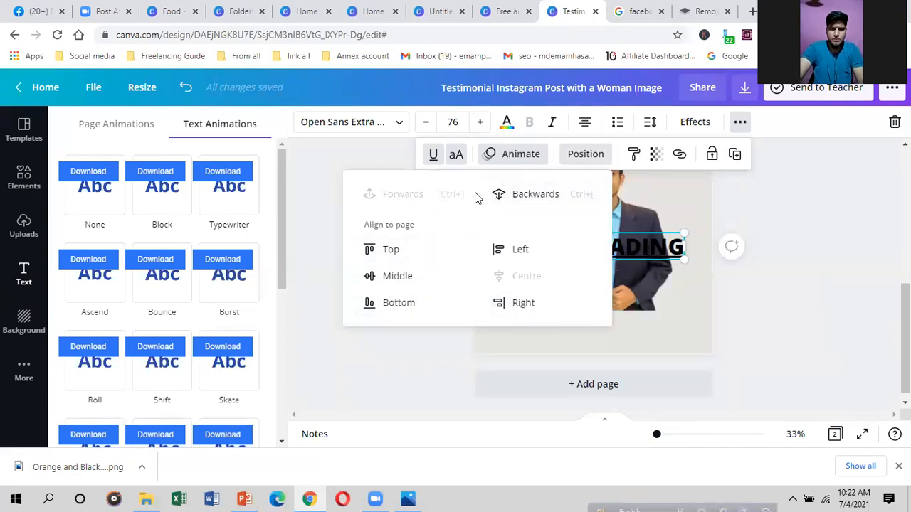
left_click(656, 233)
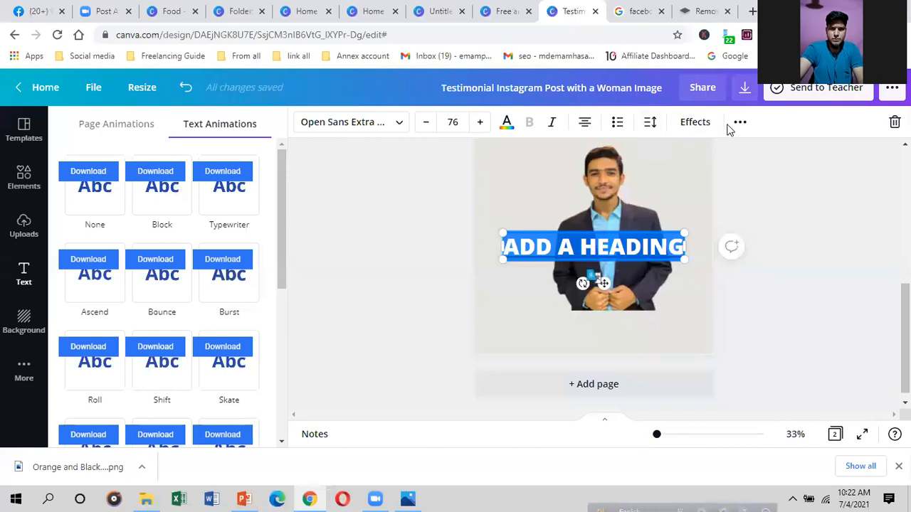
left_click(695, 123)
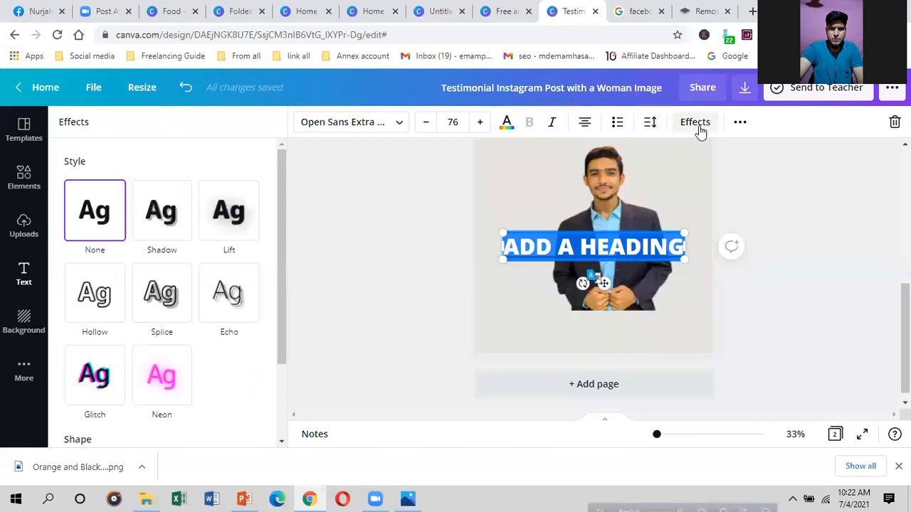
Step: Curve the heading and move it to the top of the cutout photo
scroll(205, 287, "down", 2)
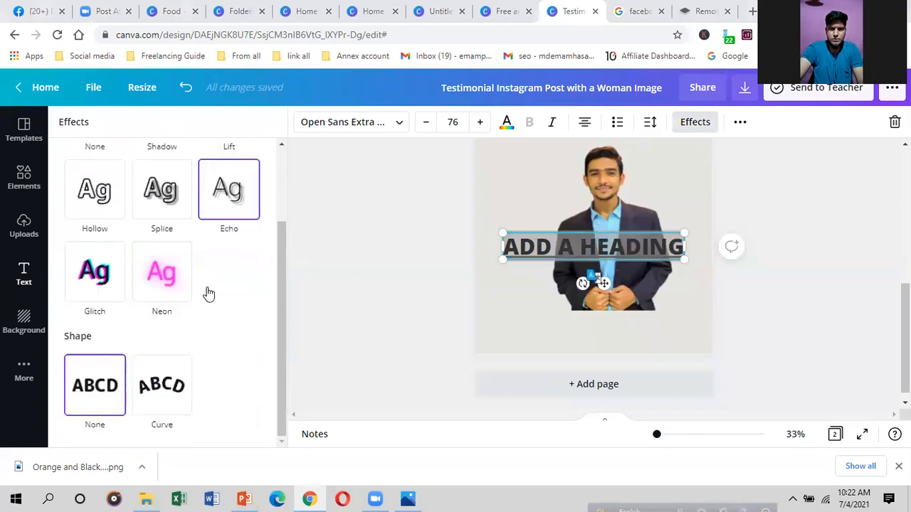
left_click(174, 385)
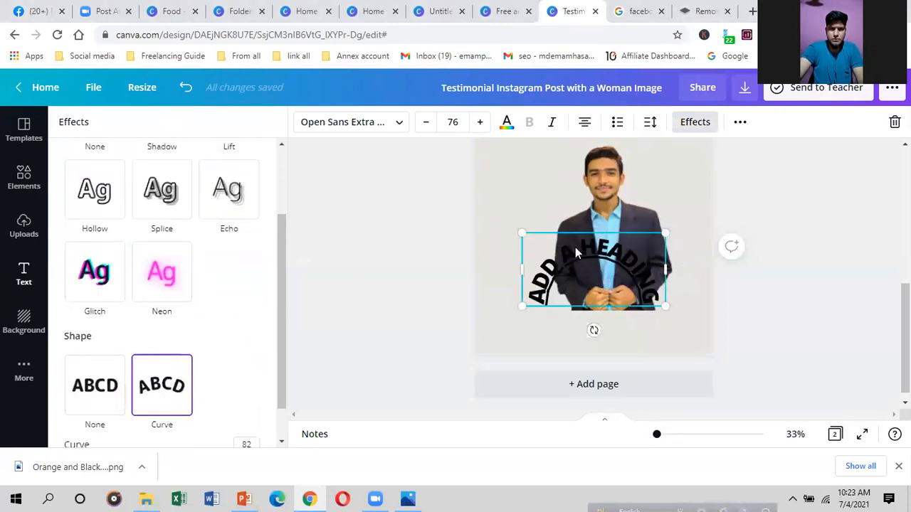
left_click(571, 280)
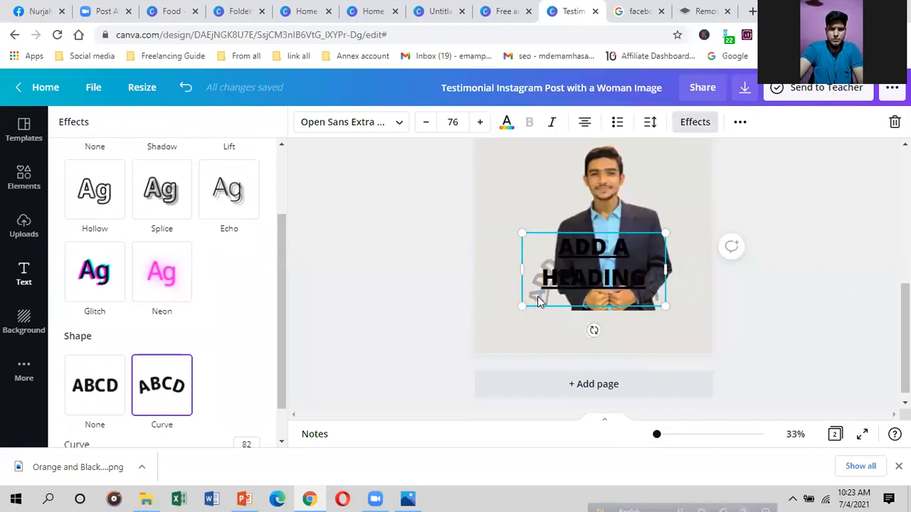
left_click(550, 186)
left_click_drag(584, 292, 561, 205)
Step: Set the heading's Shape back to None and select its text
left_click(697, 123)
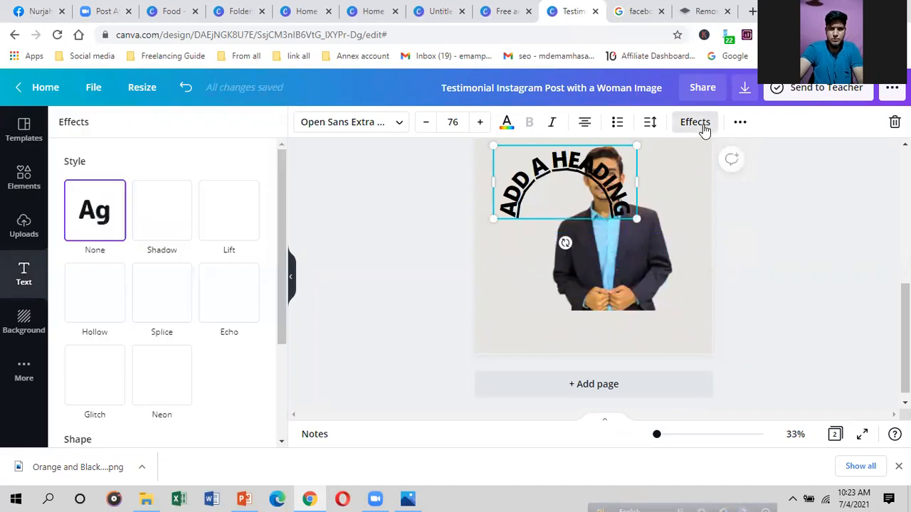
scroll(172, 362, "down", 3)
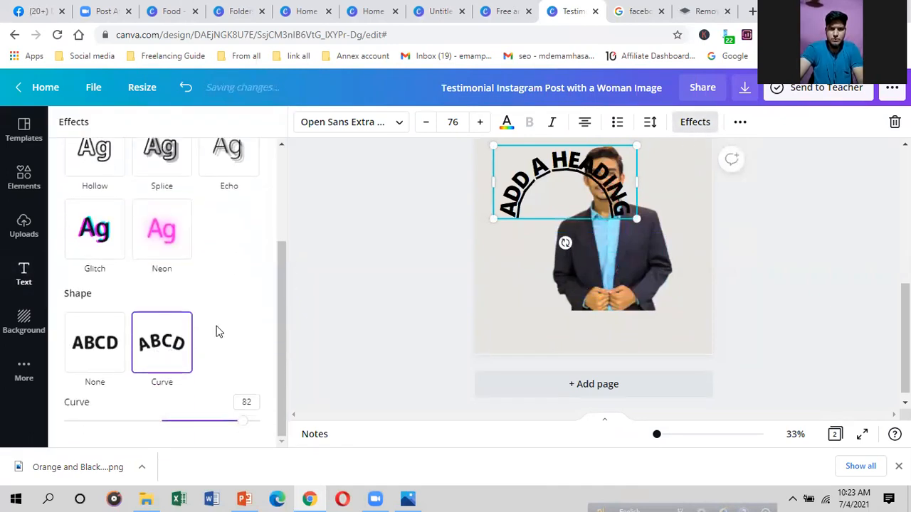
left_click(89, 360)
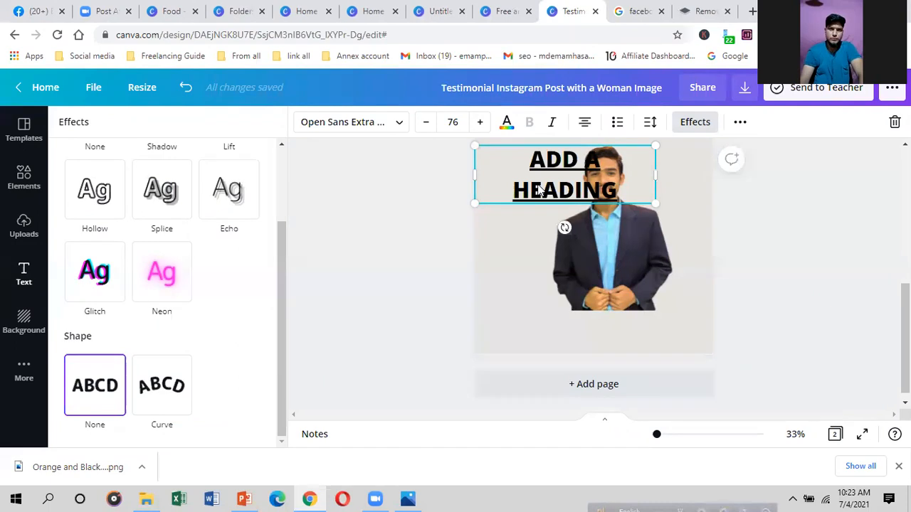
double_click(607, 182)
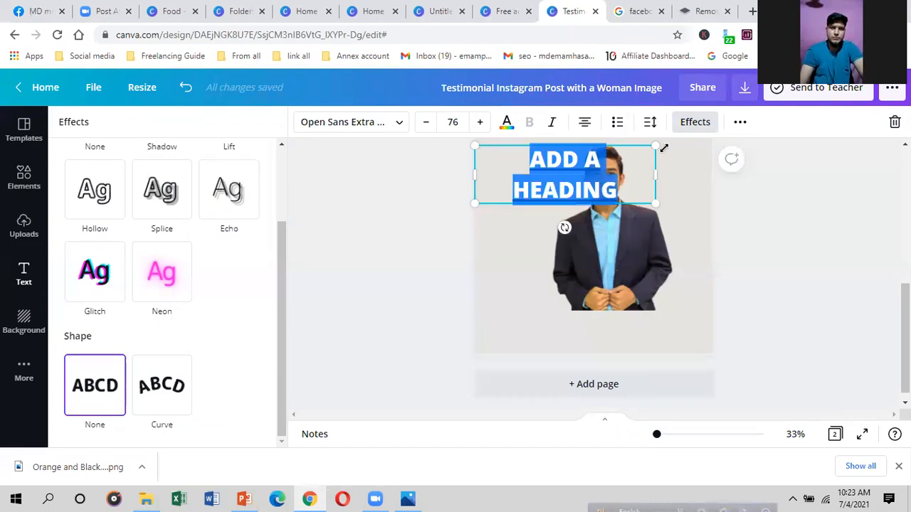
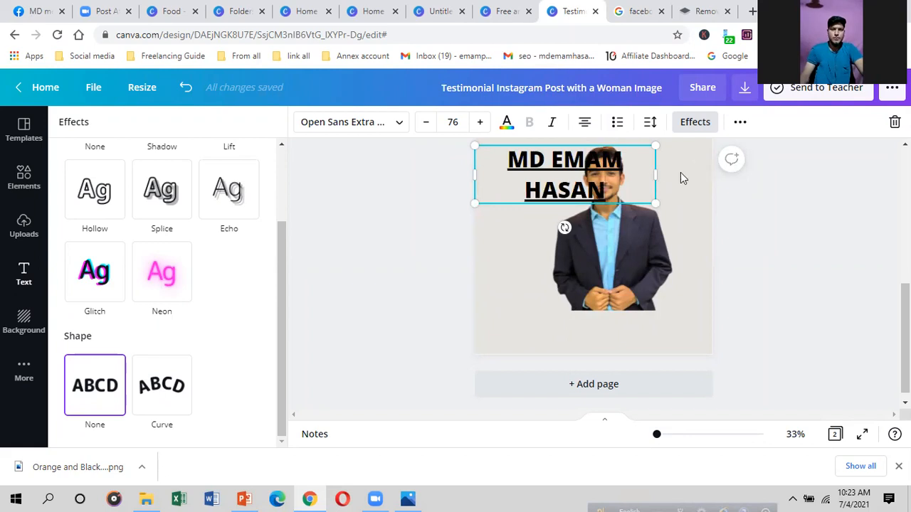
Step: Replace the heading with the man's full name and widen it to fit one line
left_click_drag(678, 172, 689, 173)
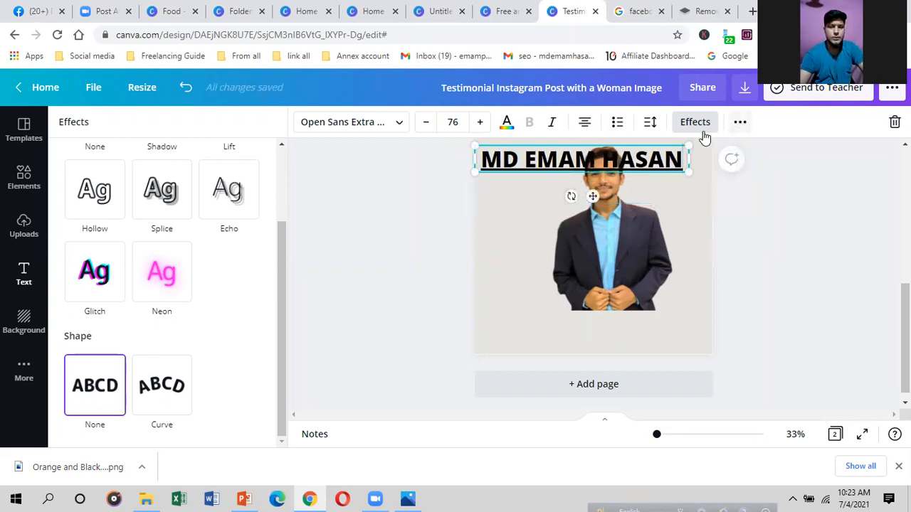
left_click(695, 122)
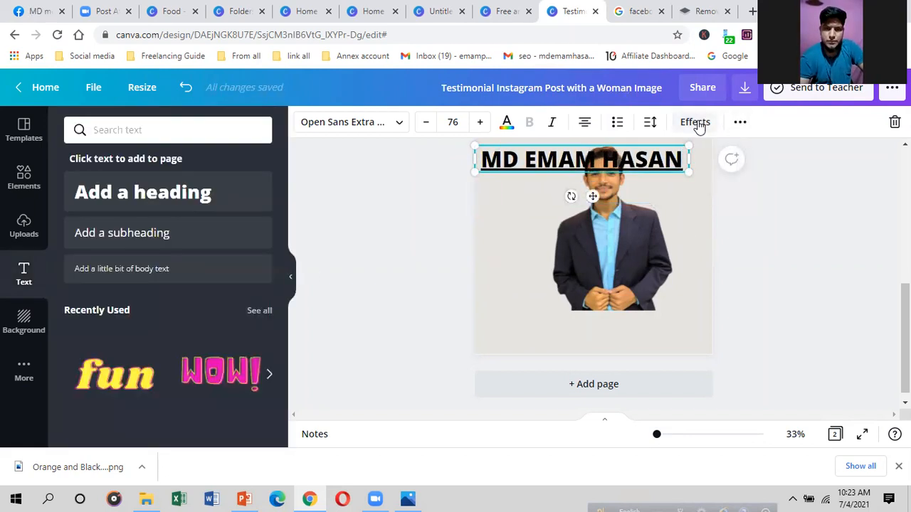
left_click(694, 122)
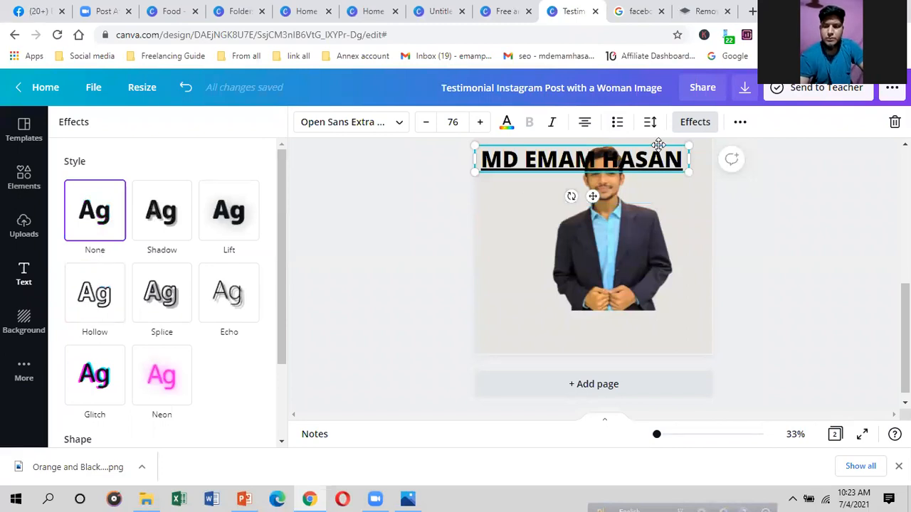
Step: Underline the name heading
left_click(741, 121)
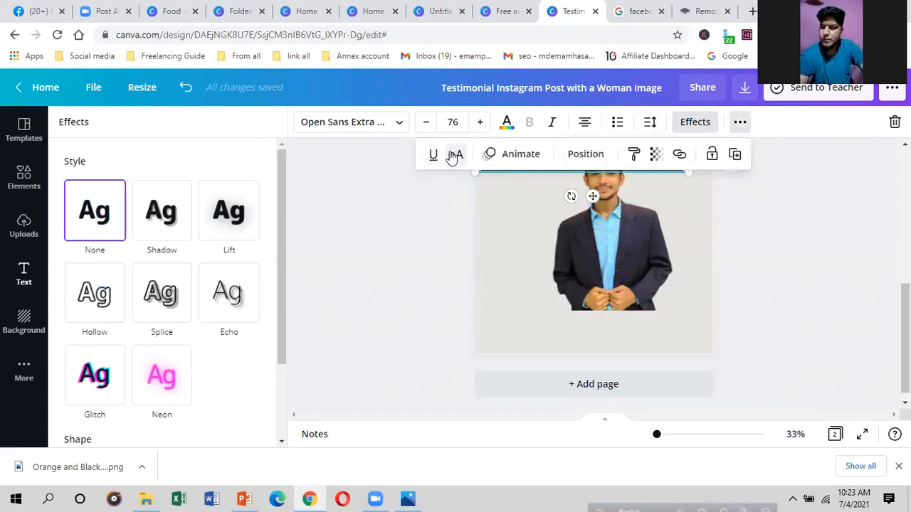
key("Escape")
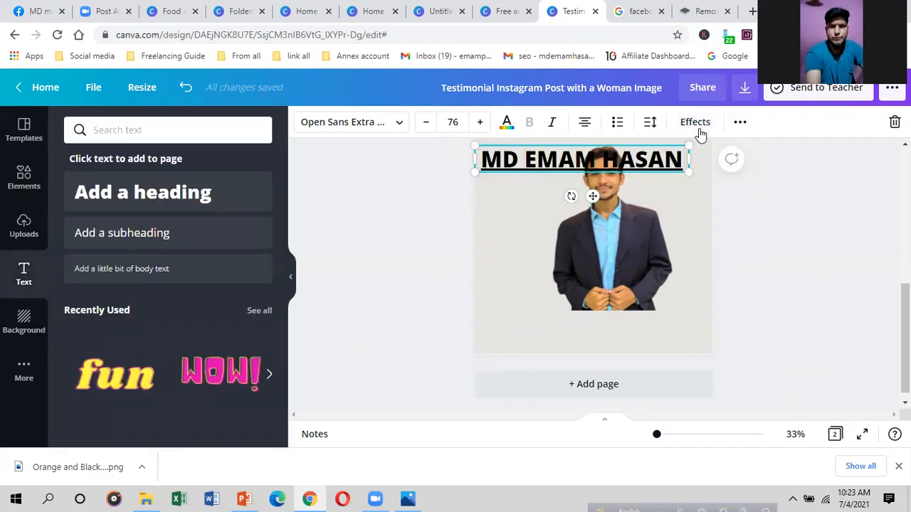
left_click(737, 123)
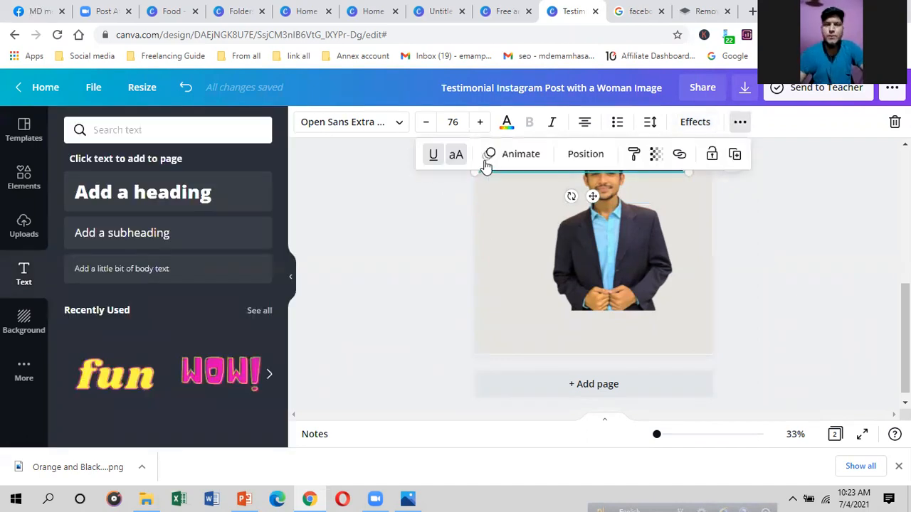
left_click(436, 155)
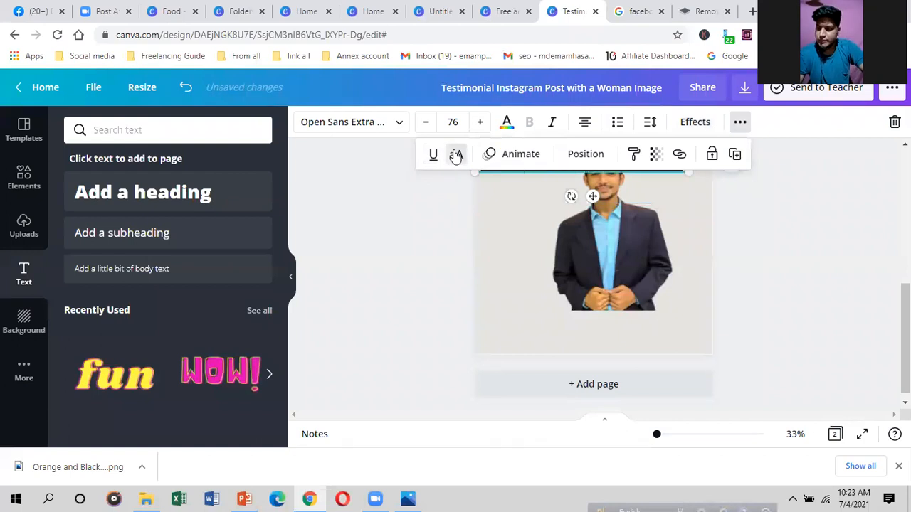
left_click(509, 224)
left_click(602, 160)
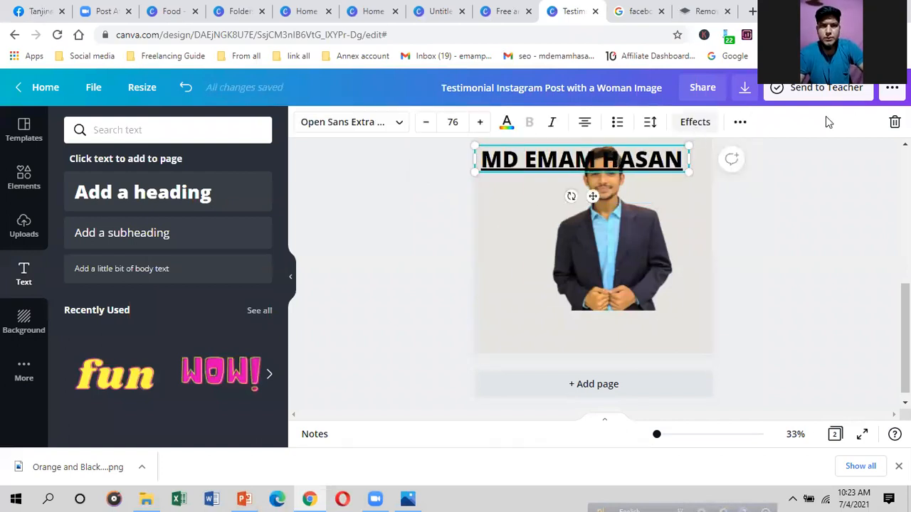
left_click(696, 123)
Step: Apply the Curve shape to the name heading with a strength of 25
scroll(178, 356, "down", 3)
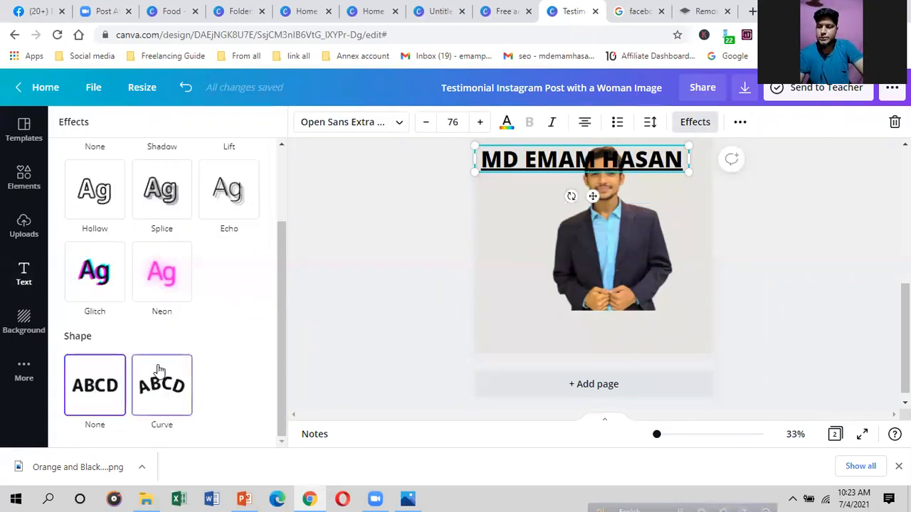
left_click(158, 385)
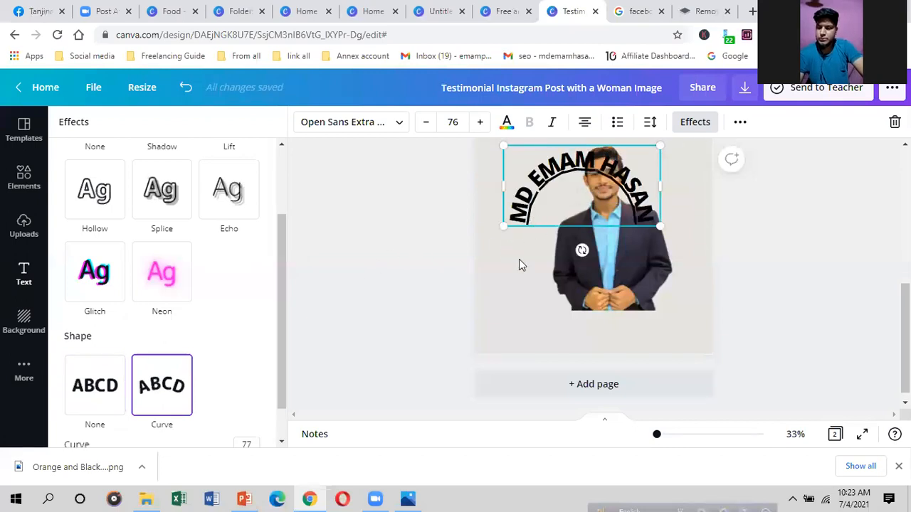
scroll(142, 395, "down", 1)
left_click_drag(235, 421, 186, 421)
scroll(478, 356, "up", 2)
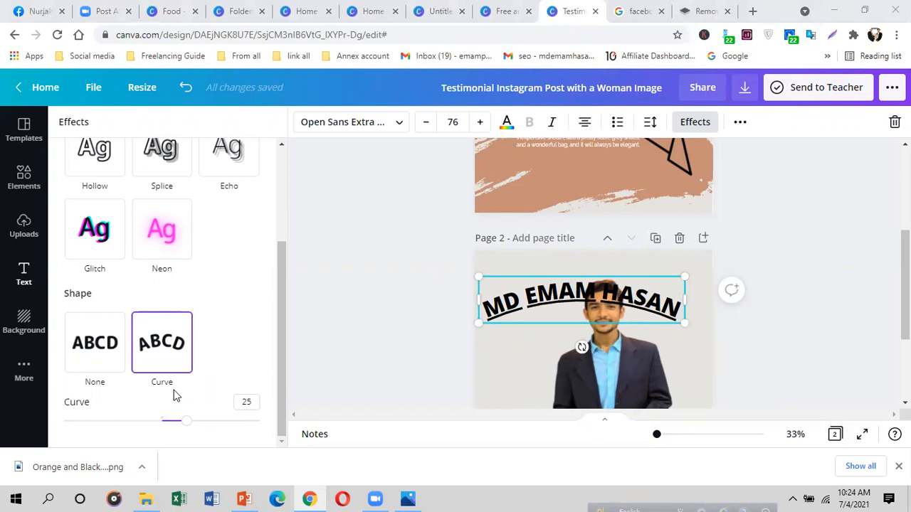
scroll(534, 291, "up", 3)
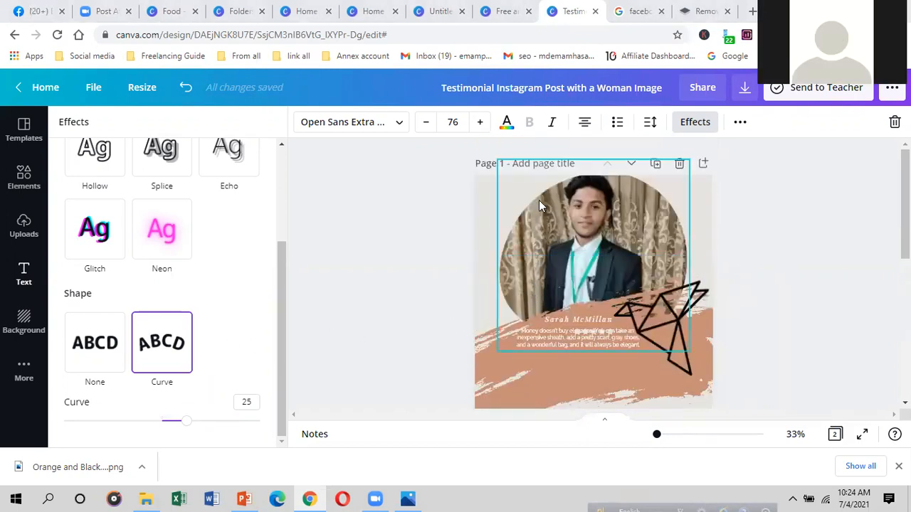
scroll(539, 201, "down", 2)
scroll(445, 242, "up", 2)
scroll(516, 239, "down", 4)
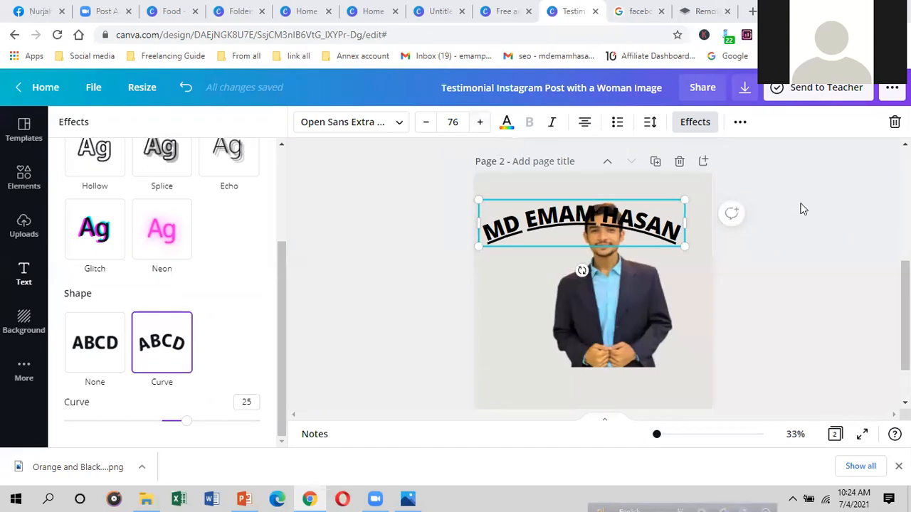
left_click(703, 11)
Step: Close the remove.bg tab and go back to the Canva tabs
left_click(623, 13)
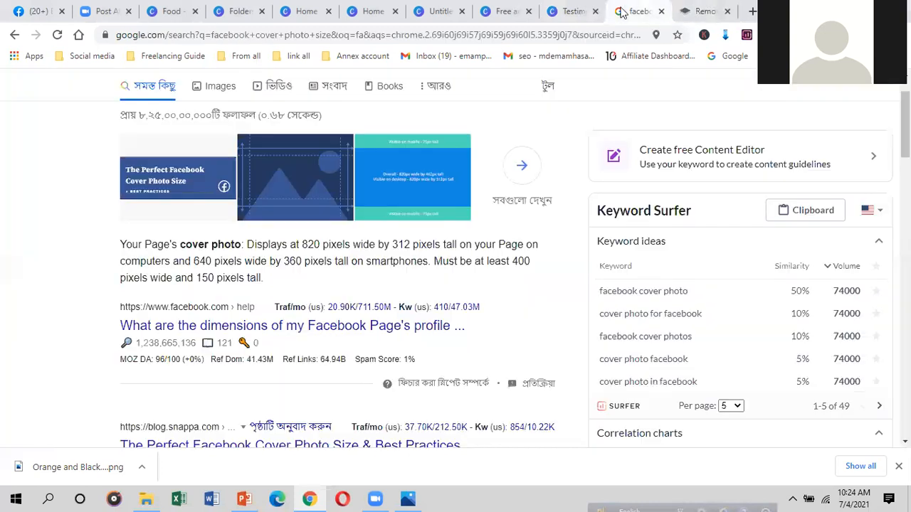
left_click(698, 8)
left_click(726, 11)
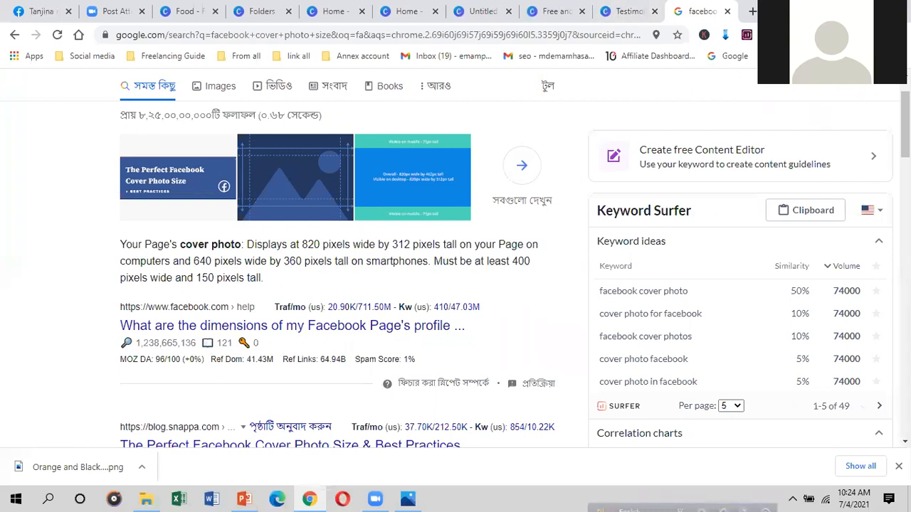
left_click(616, 11)
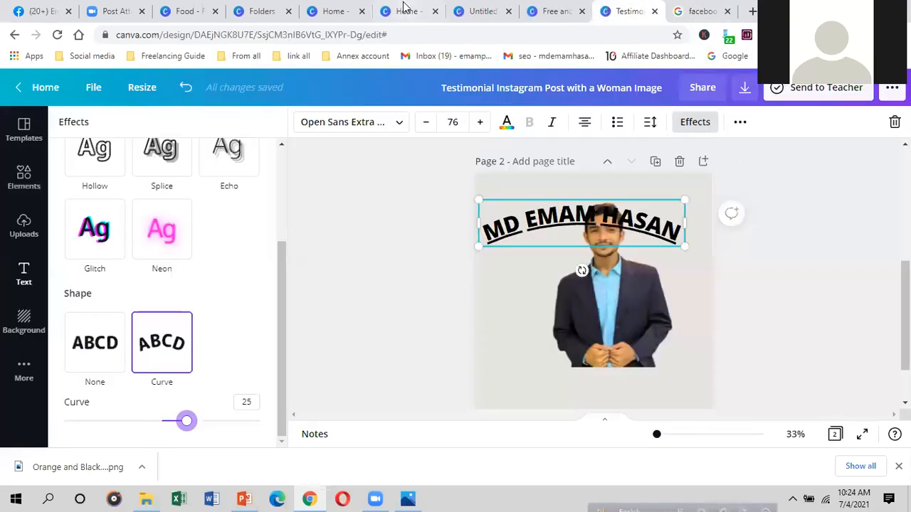
left_click(415, 7)
Step: Create a new custom-size design with width 1500 px and height 500 px
left_click(675, 136)
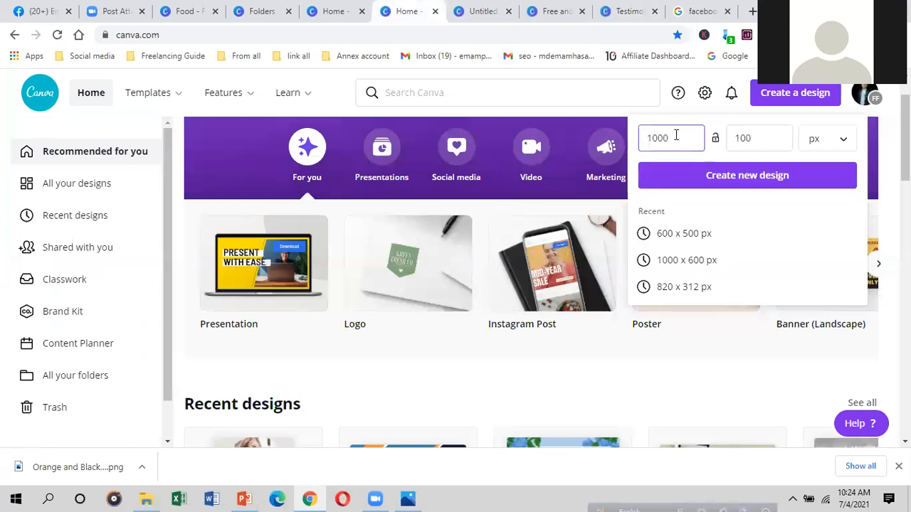
key("BackSpace")
key("BackSpace")
key("BackSpace")
key("BackSpace")
type("1")
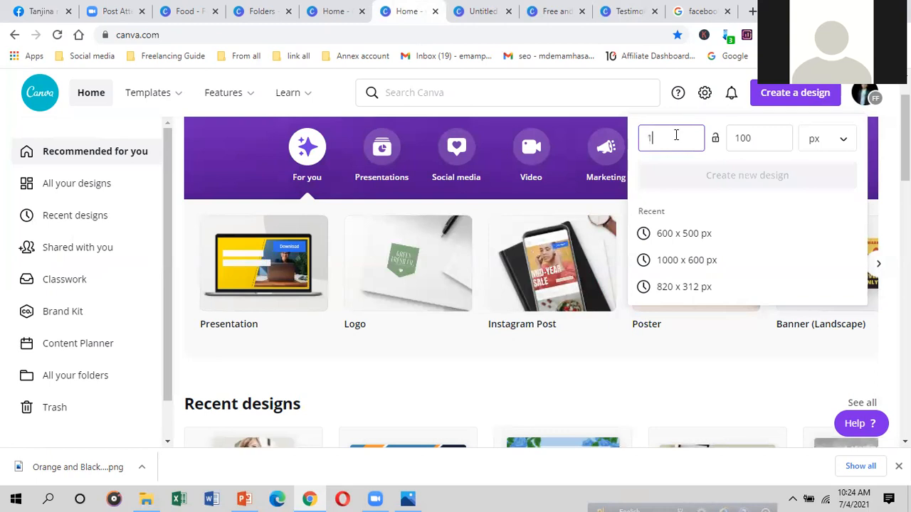
type("500")
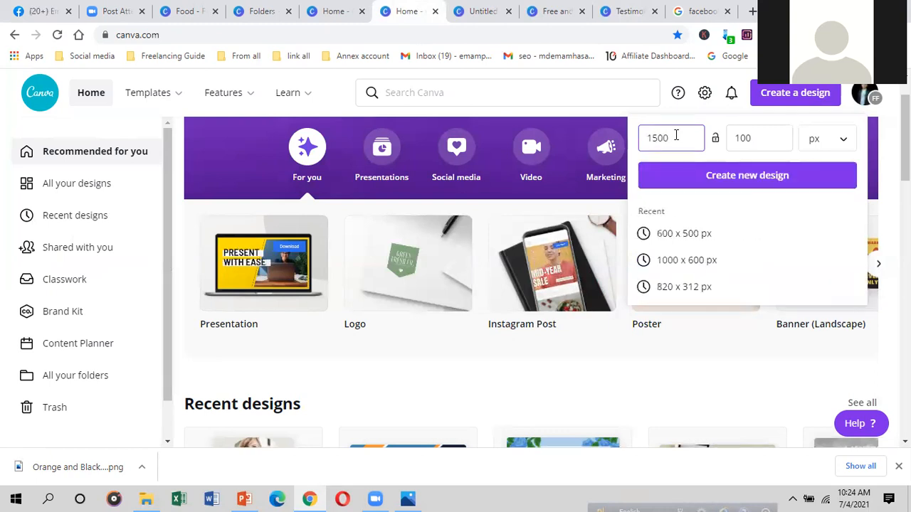
left_click(769, 137)
key("BackSpace")
key("BackSpace")
key("BackSpace")
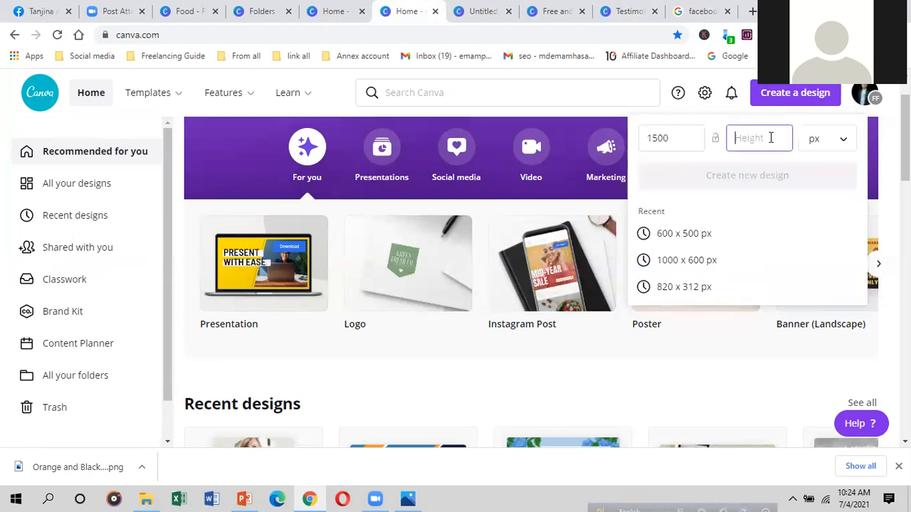
type("500")
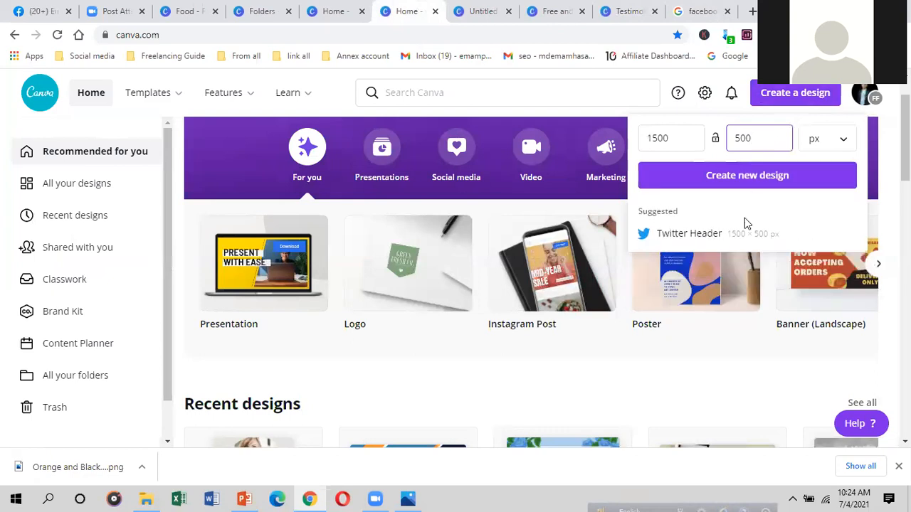
left_click(753, 178)
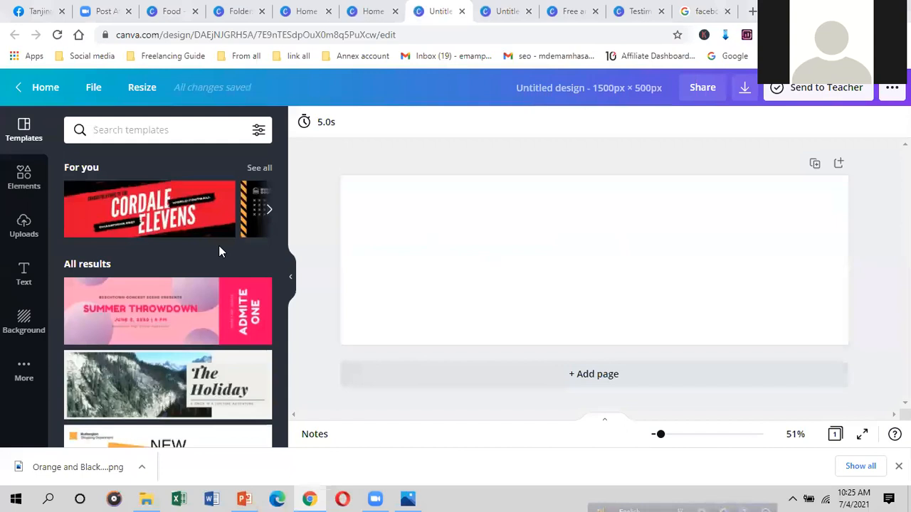
Step: Apply the New Wing Open template to the 1500 × 500 banner
scroll(219, 246, "down", 3)
scroll(188, 221, "down", 1)
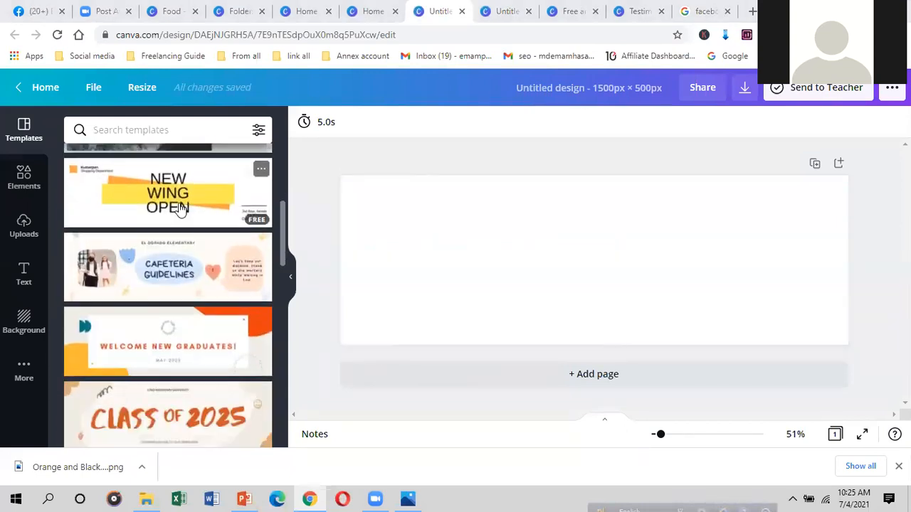
left_click(180, 209)
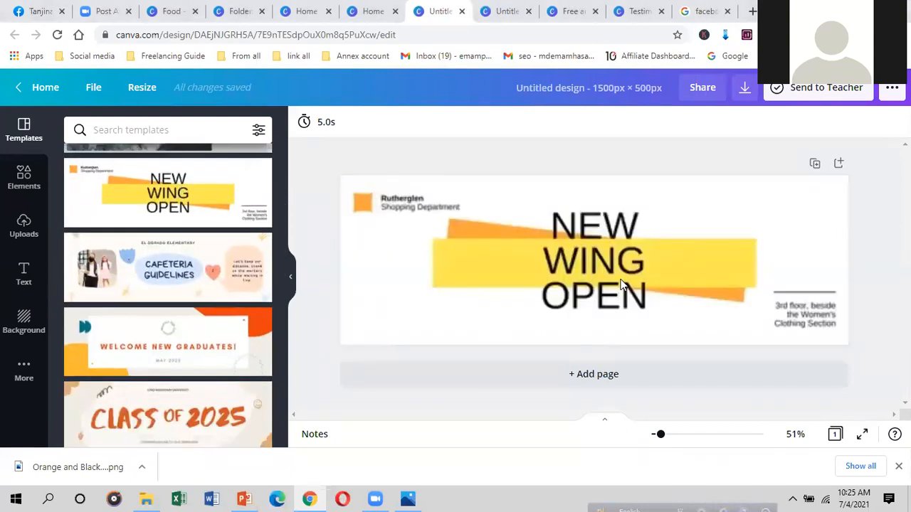
Step: Replace the banner's headline text with 'FARIHA'
left_click(641, 266)
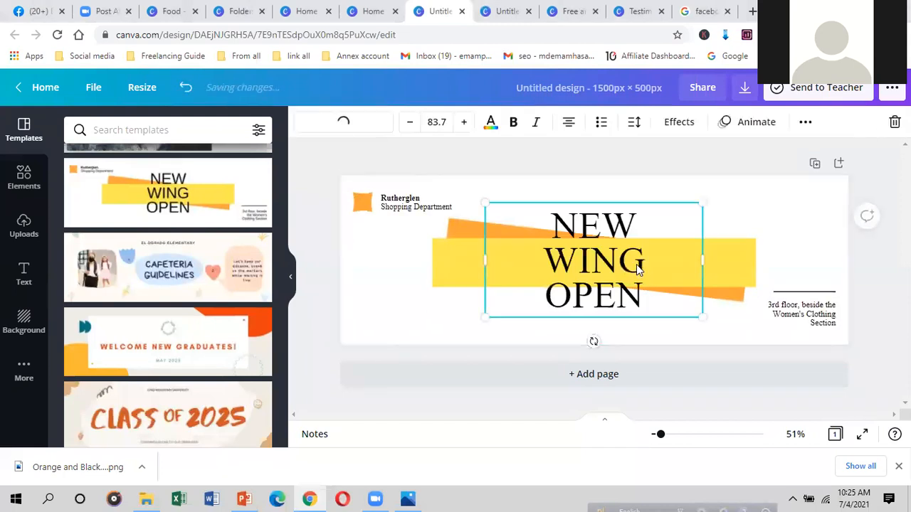
double_click(639, 268)
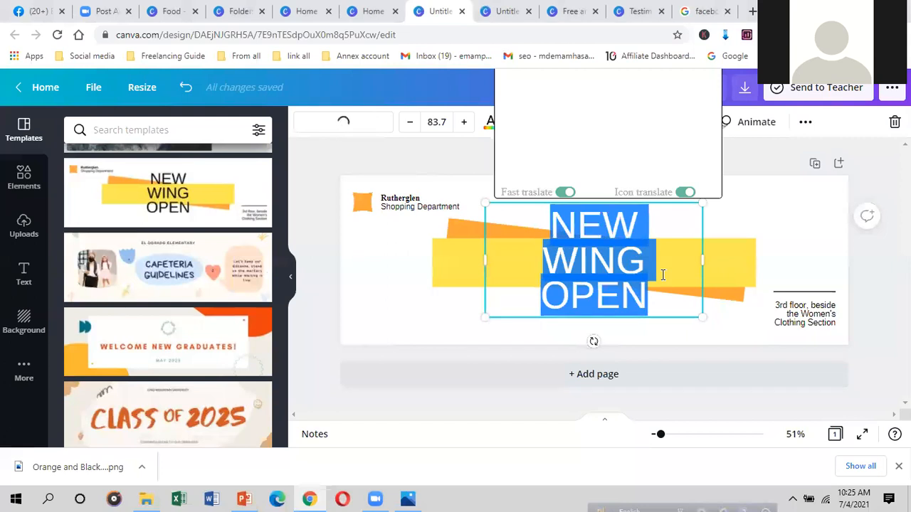
type("FA")
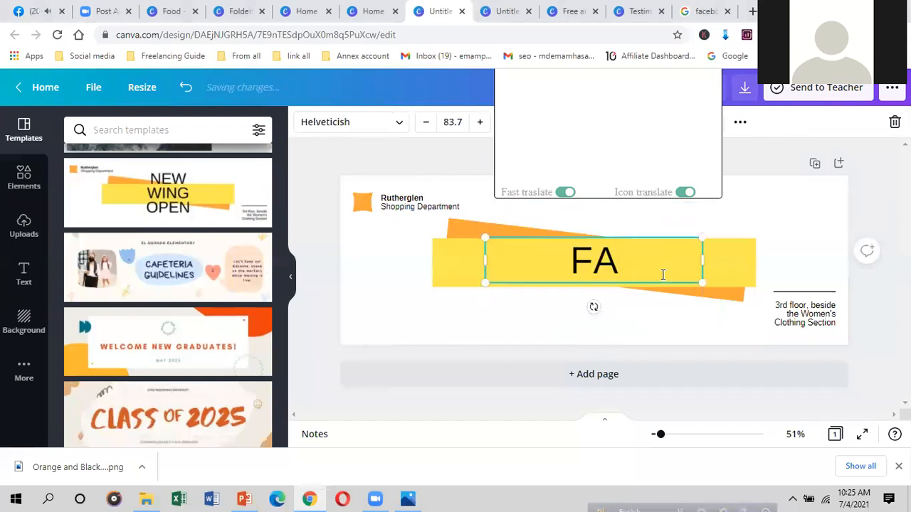
type("RI")
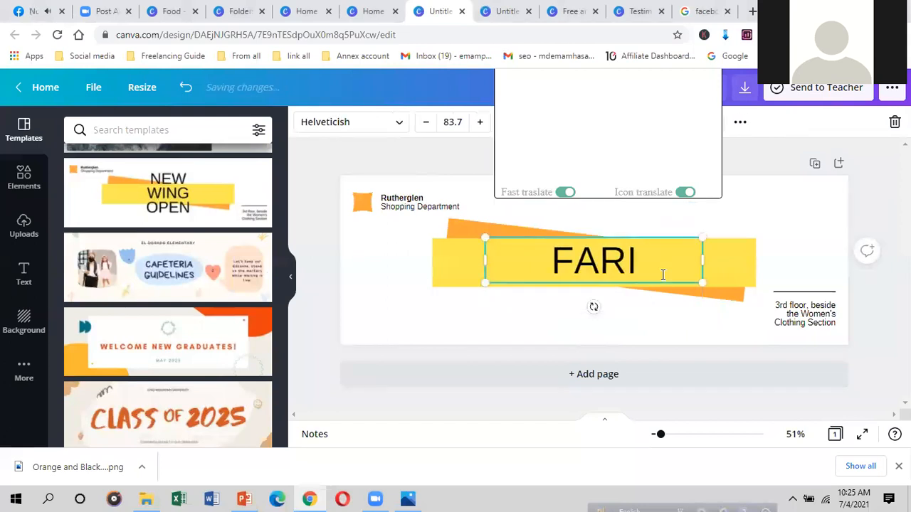
type("HA")
left_click(736, 255)
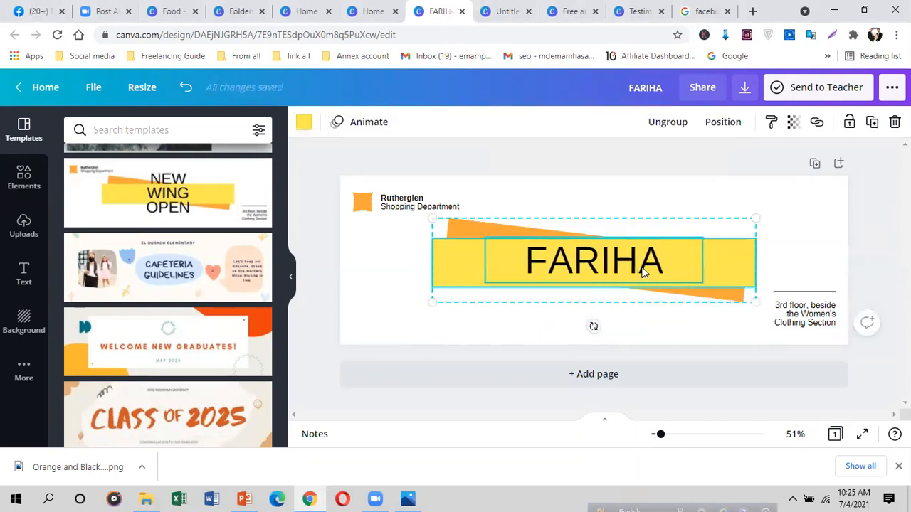
left_click(786, 249)
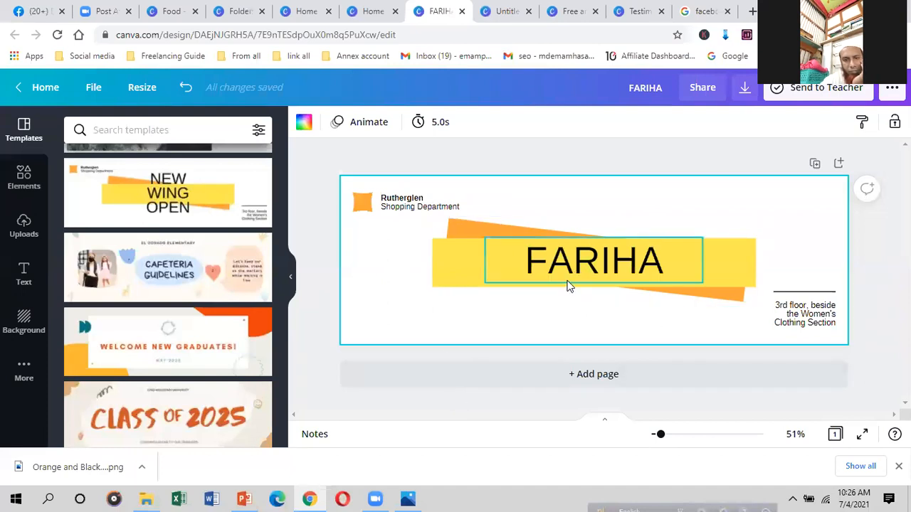
left_click(658, 270)
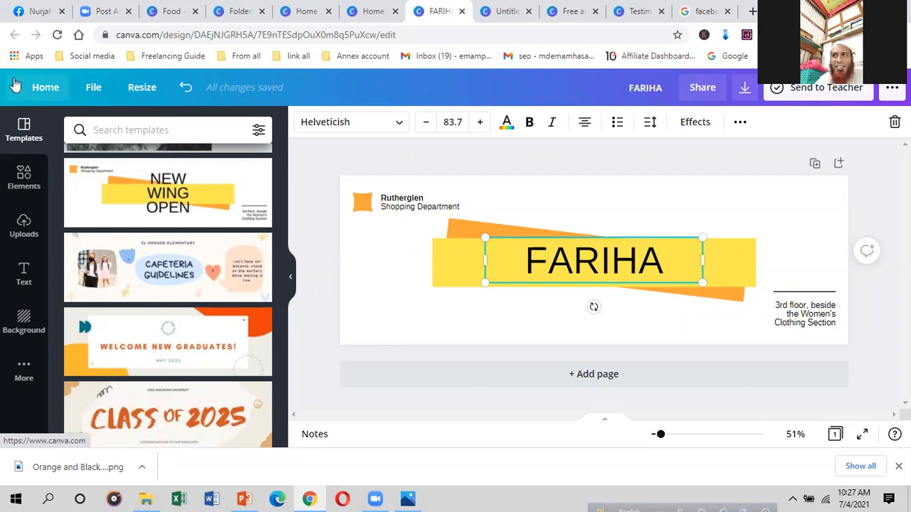
Step: Leave the FARIHA banner editor and return to the Canva home page
left_click(41, 87)
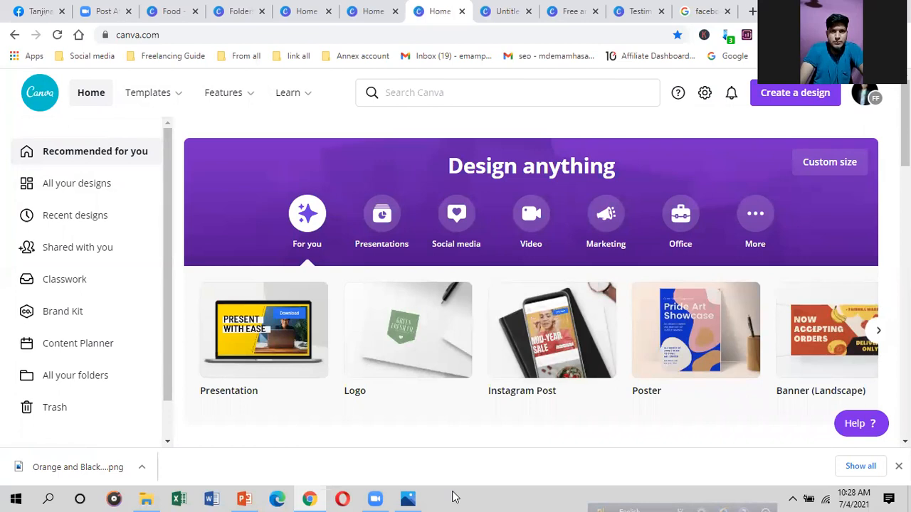
left_click(403, 497)
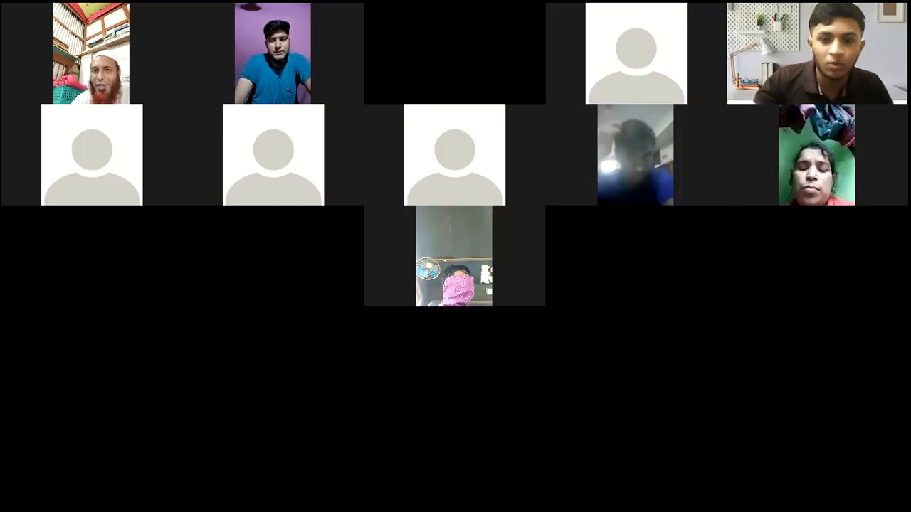